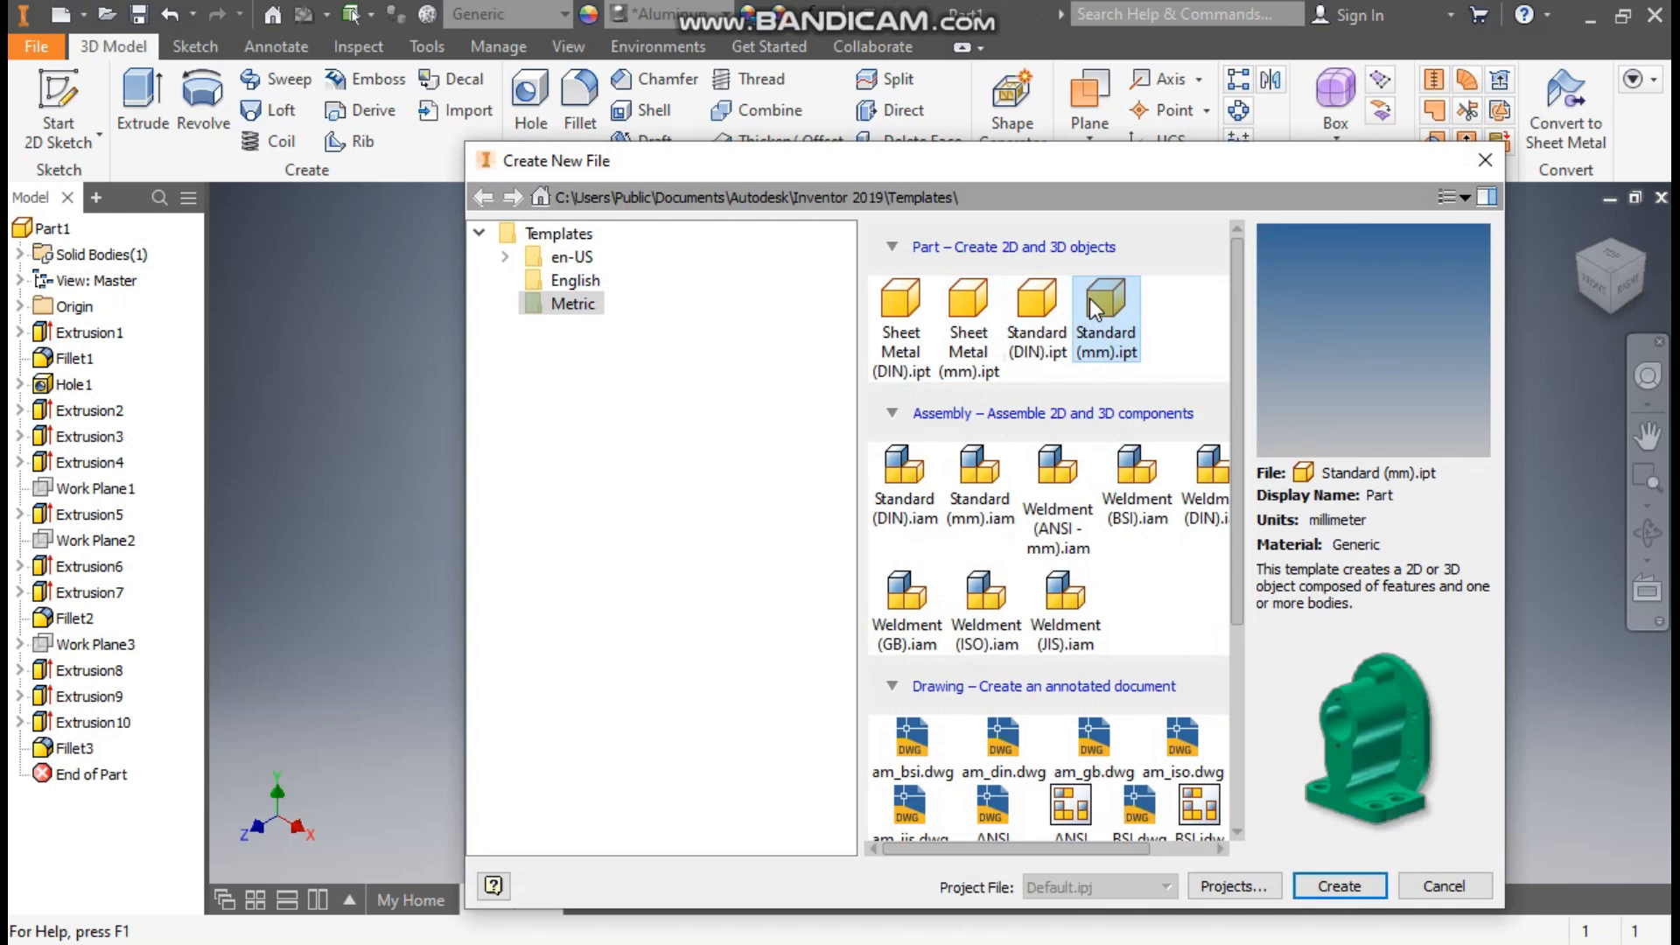
# Step: Create a new part from the Standard (mm).ipt template and start a 2D sketch on the XZ plane
pyautogui.click(1330, 886)
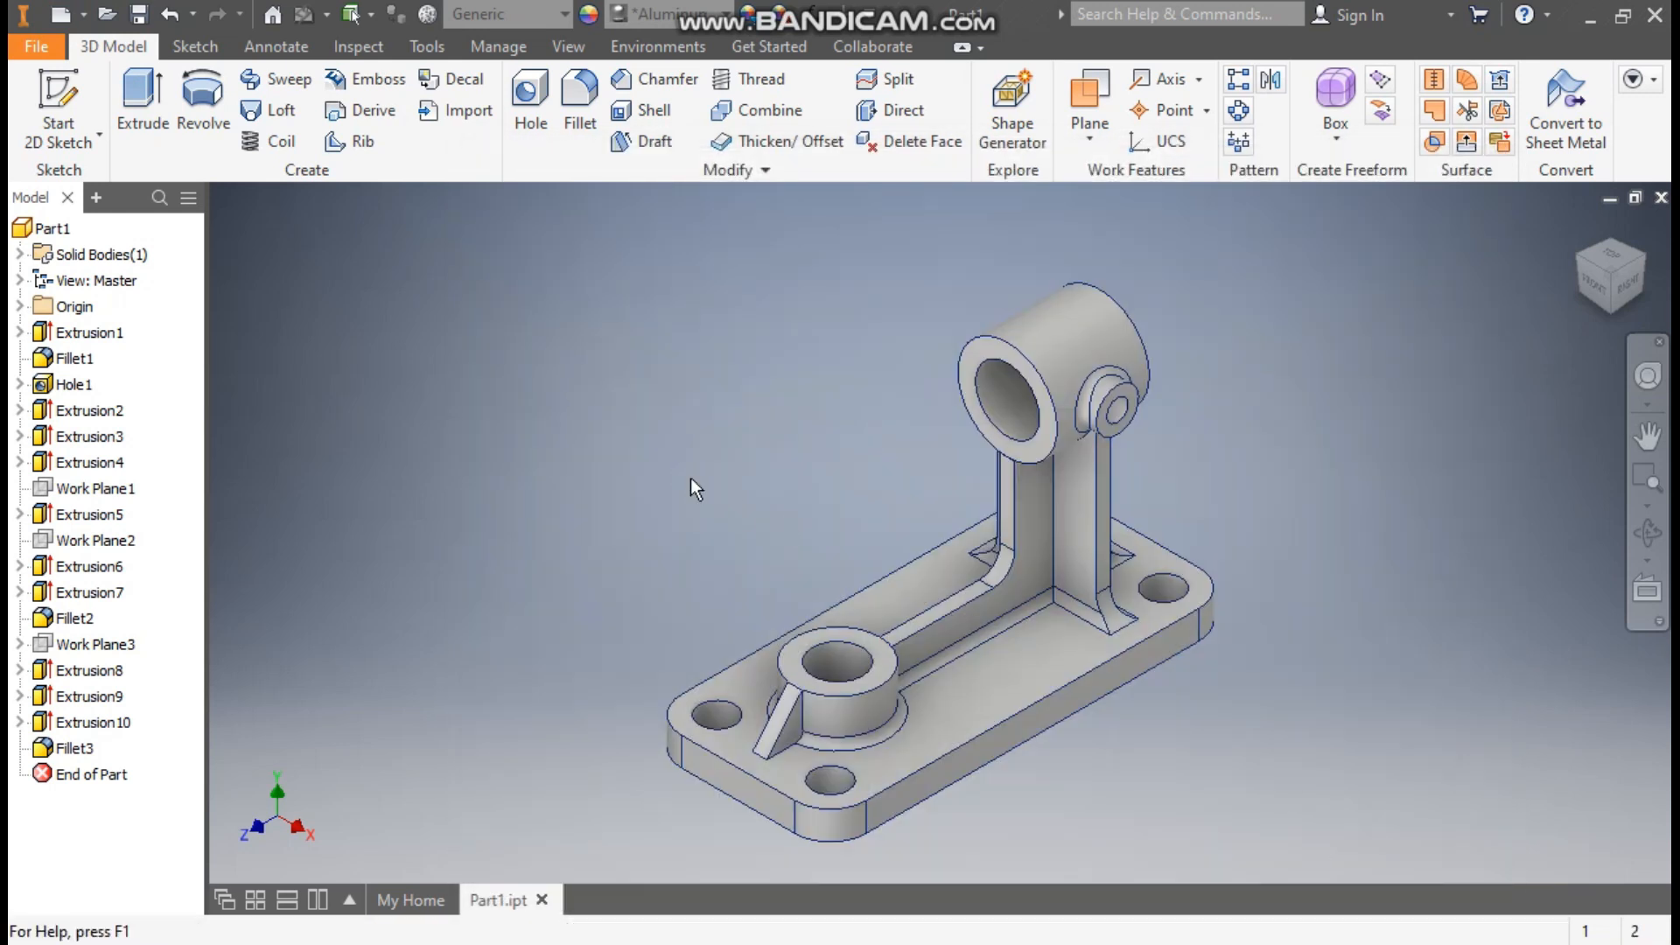
pyautogui.click(40, 71)
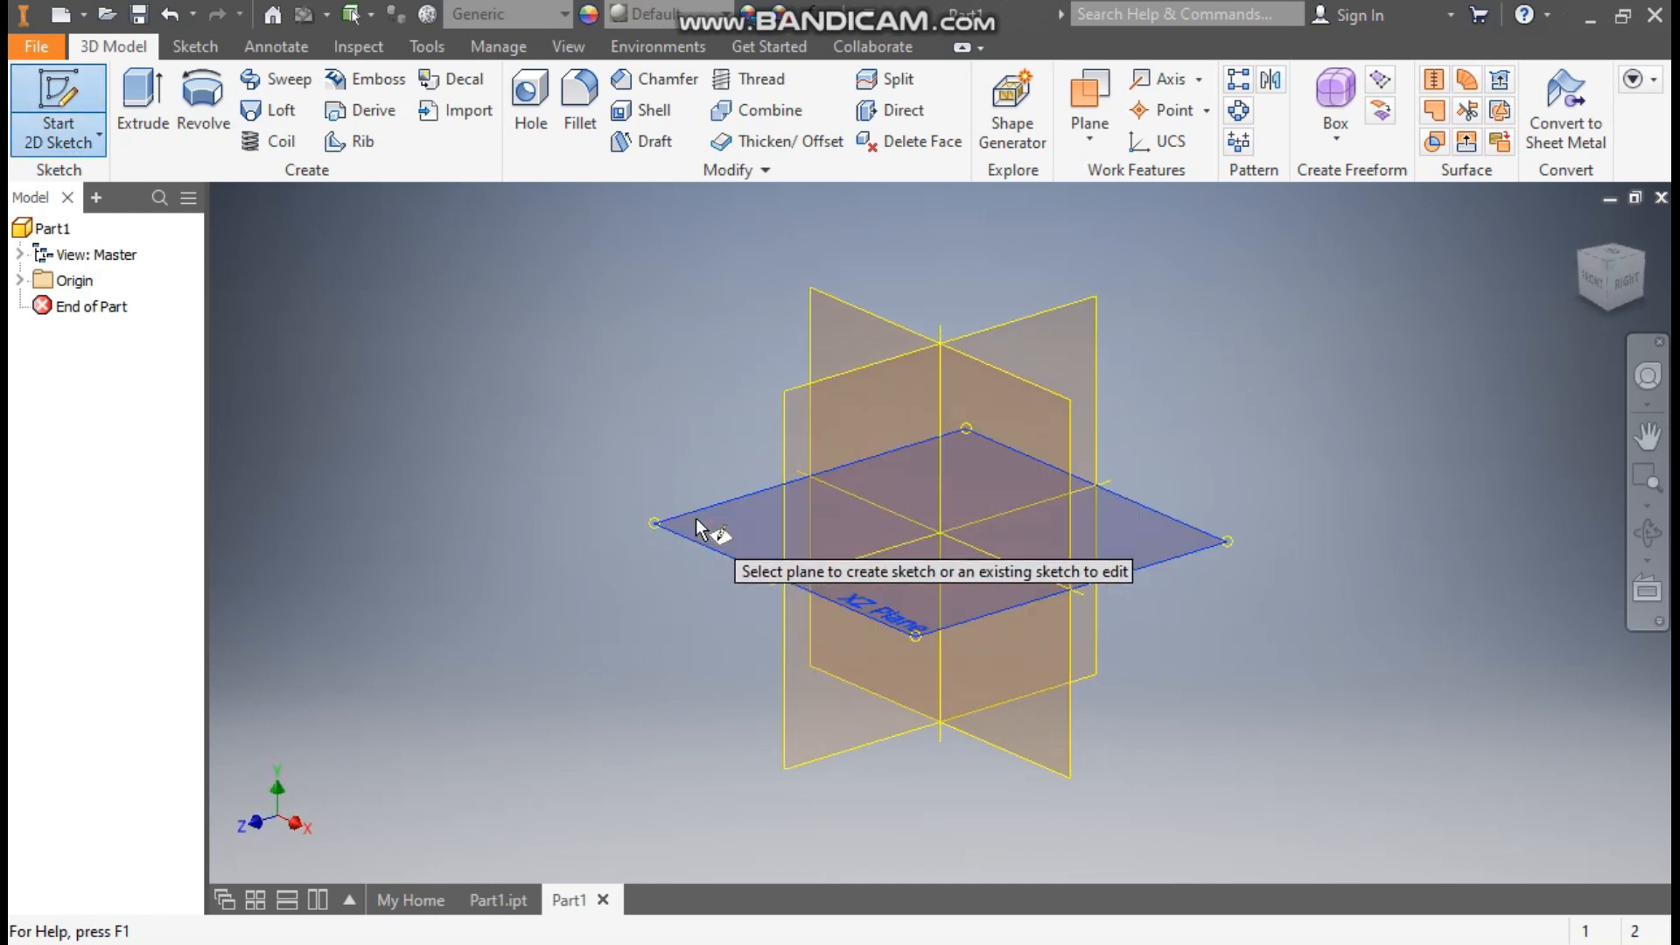
pyautogui.click(696, 521)
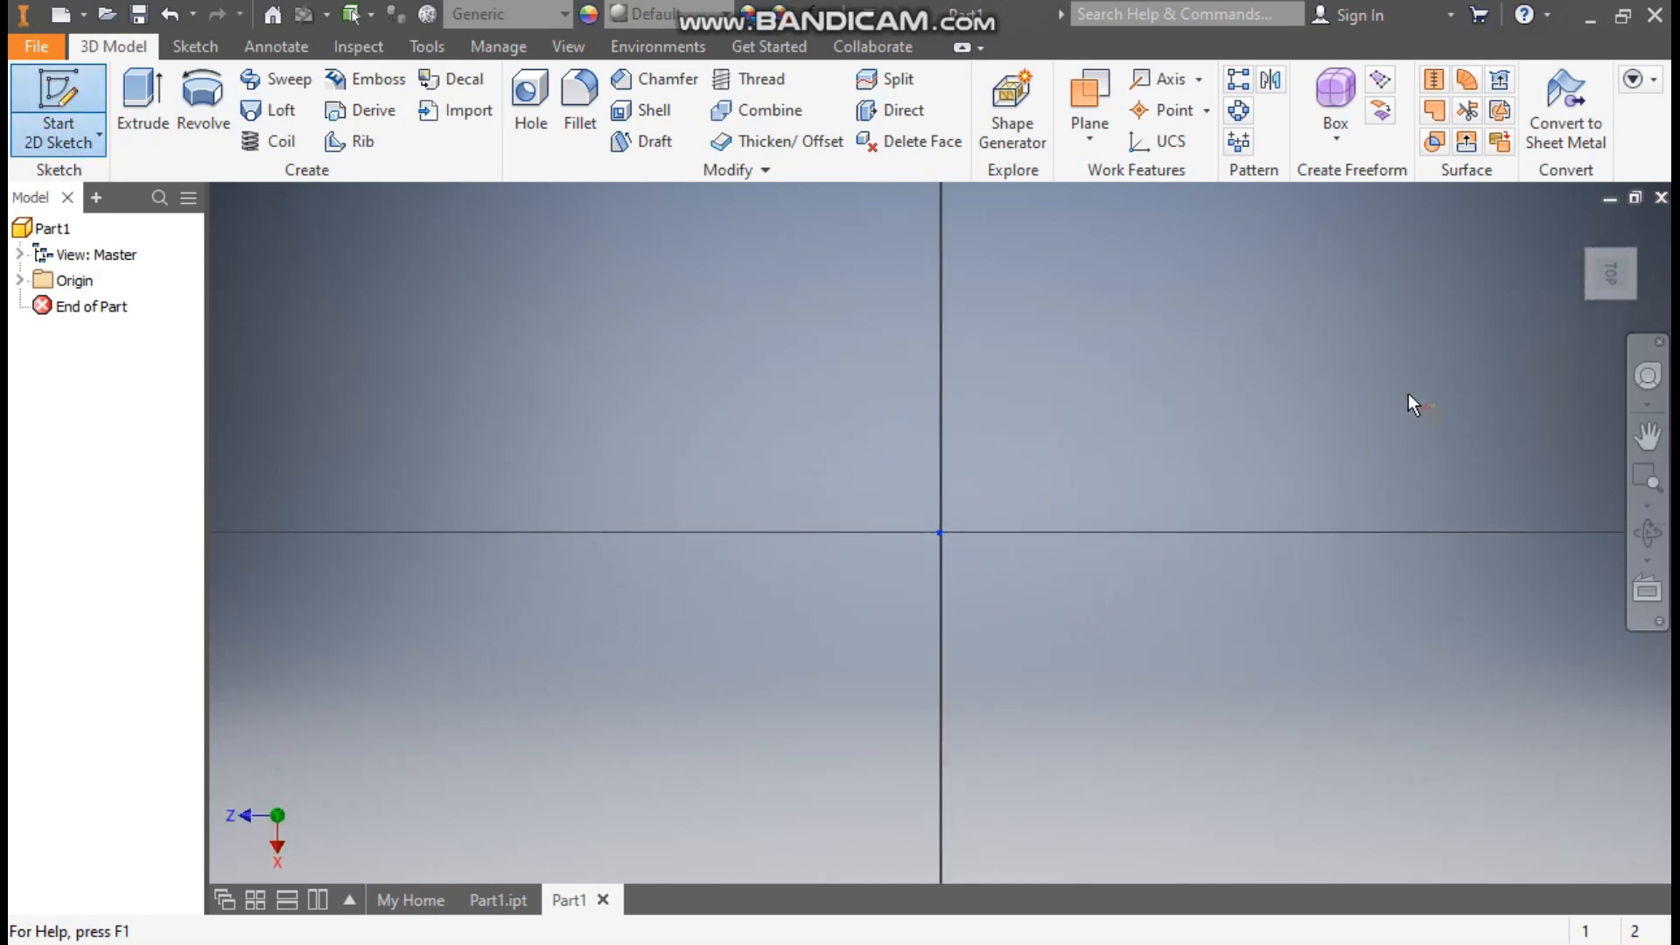
pyautogui.moveTo(1638, 231)
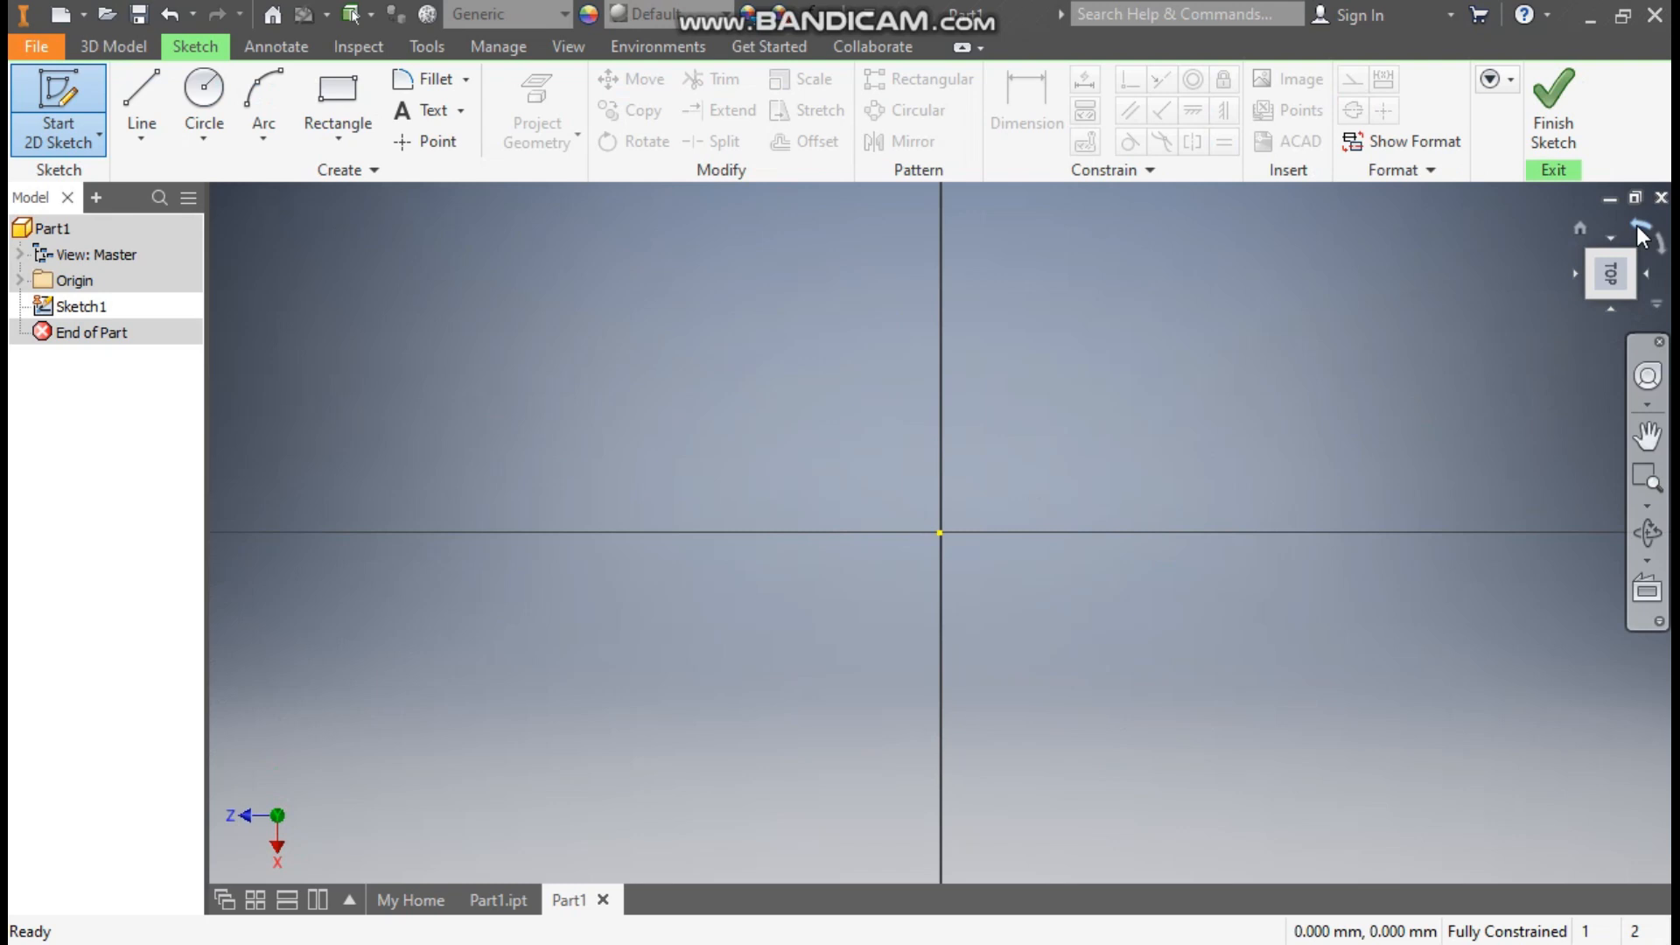
pyautogui.click(1639, 232)
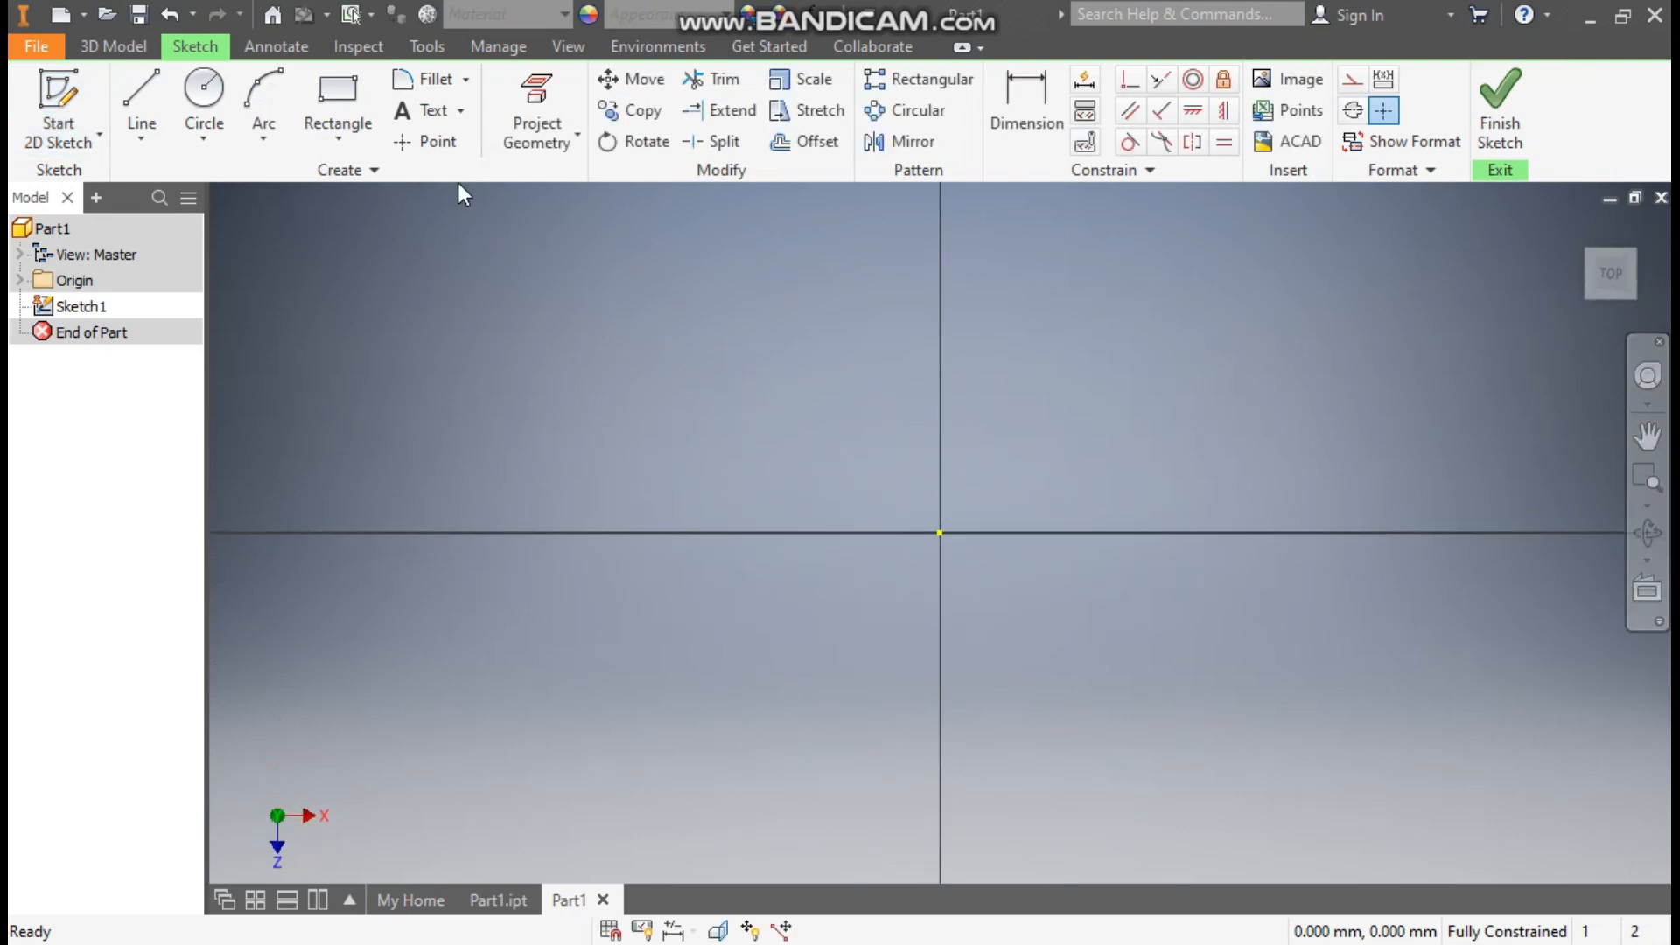
# Step: Sketch a two-point center rectangle centred on the origin, wider than it is tall
pyautogui.click(310, 142)
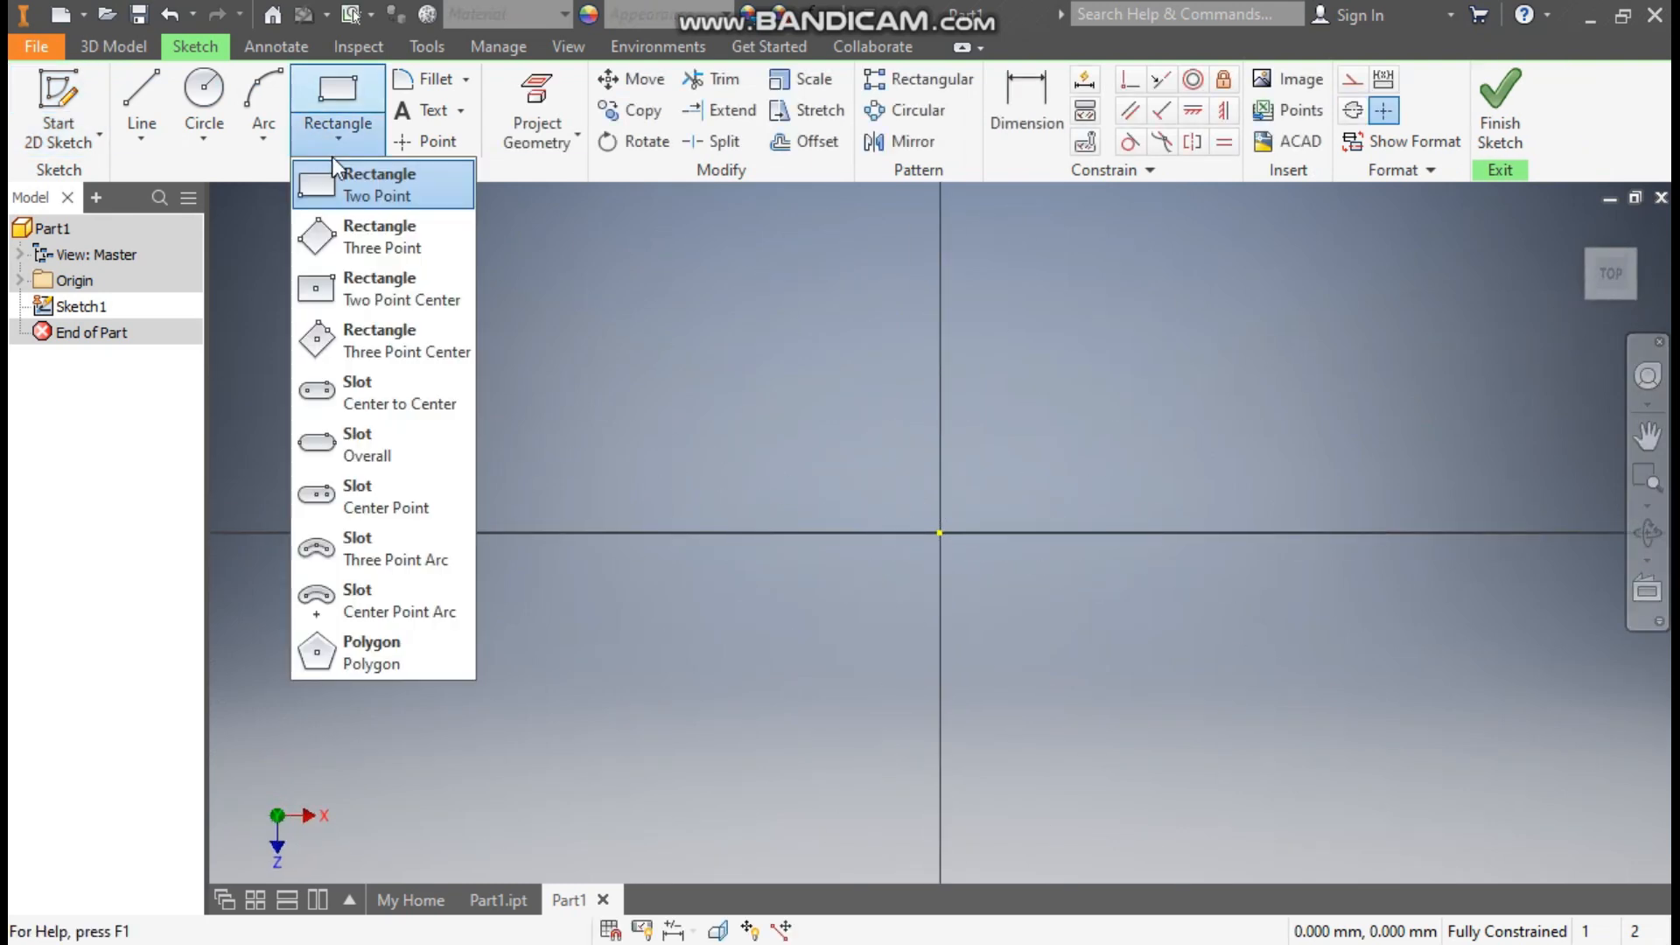
pyautogui.click(419, 301)
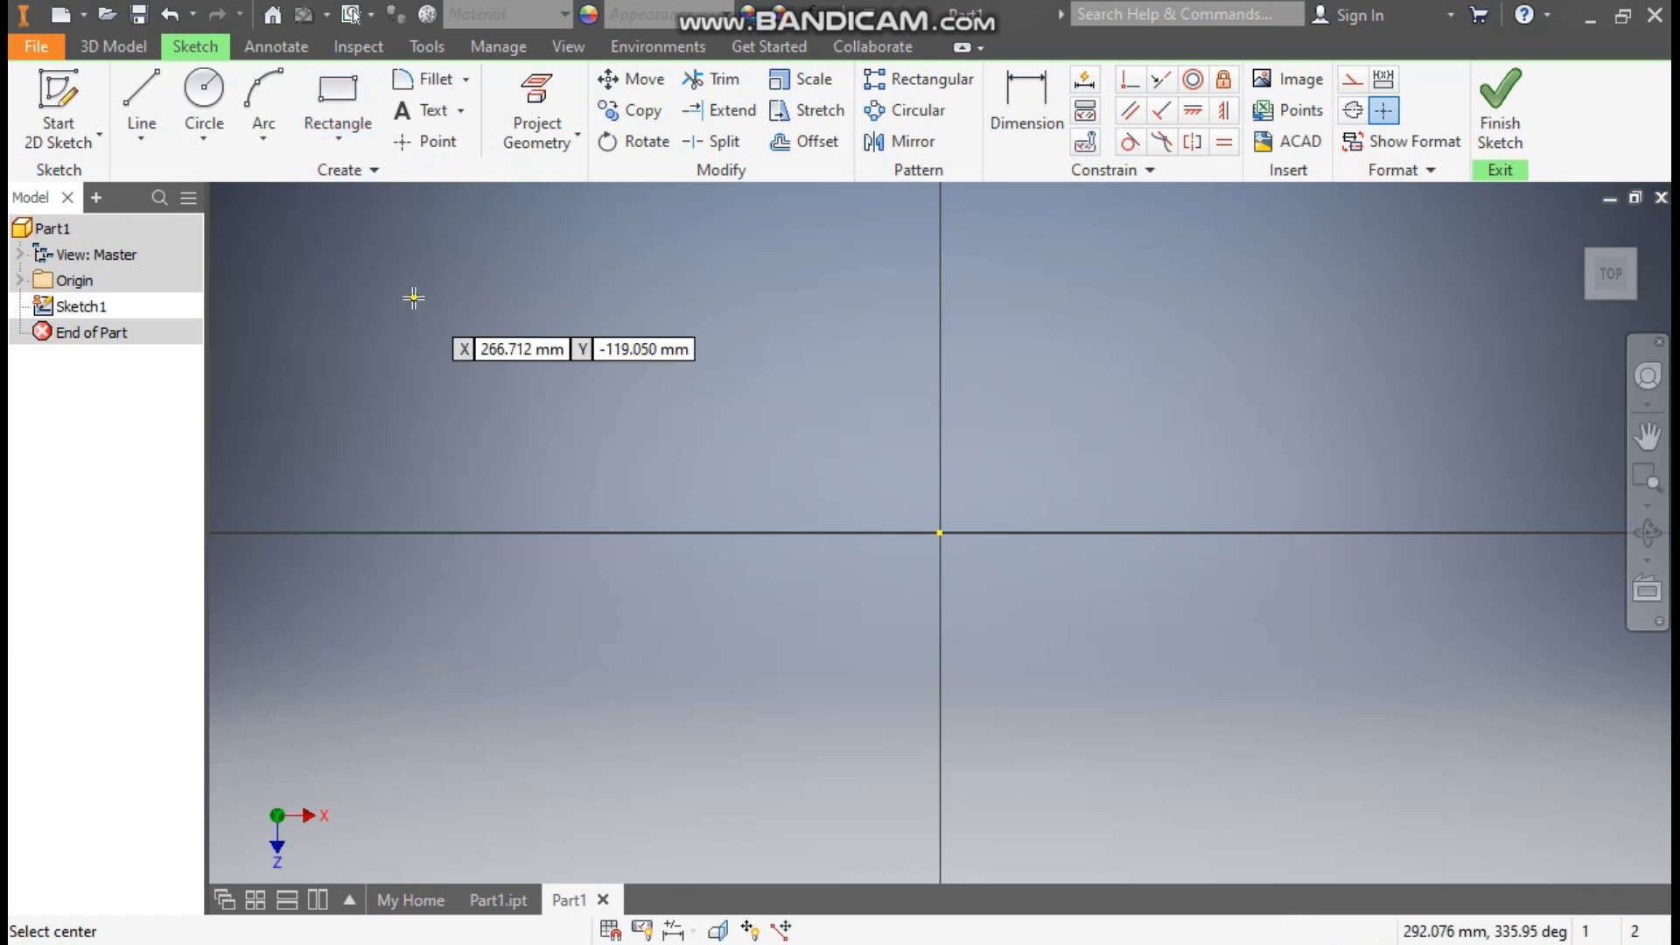
pyautogui.click(939, 532)
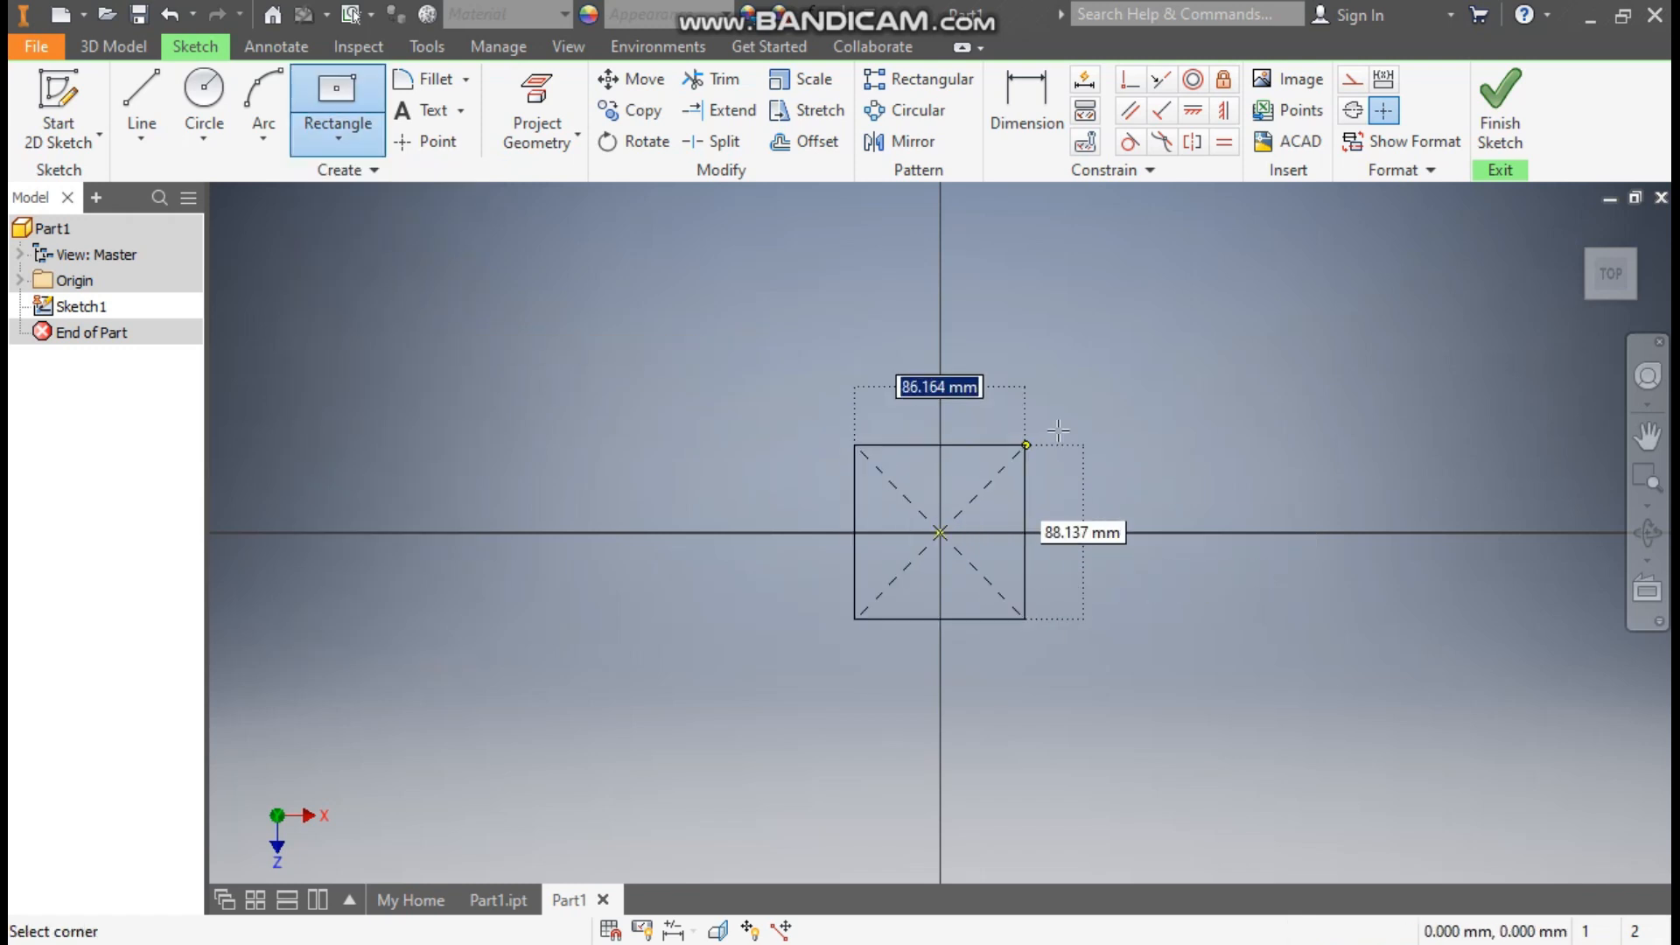
pyautogui.click(1333, 396)
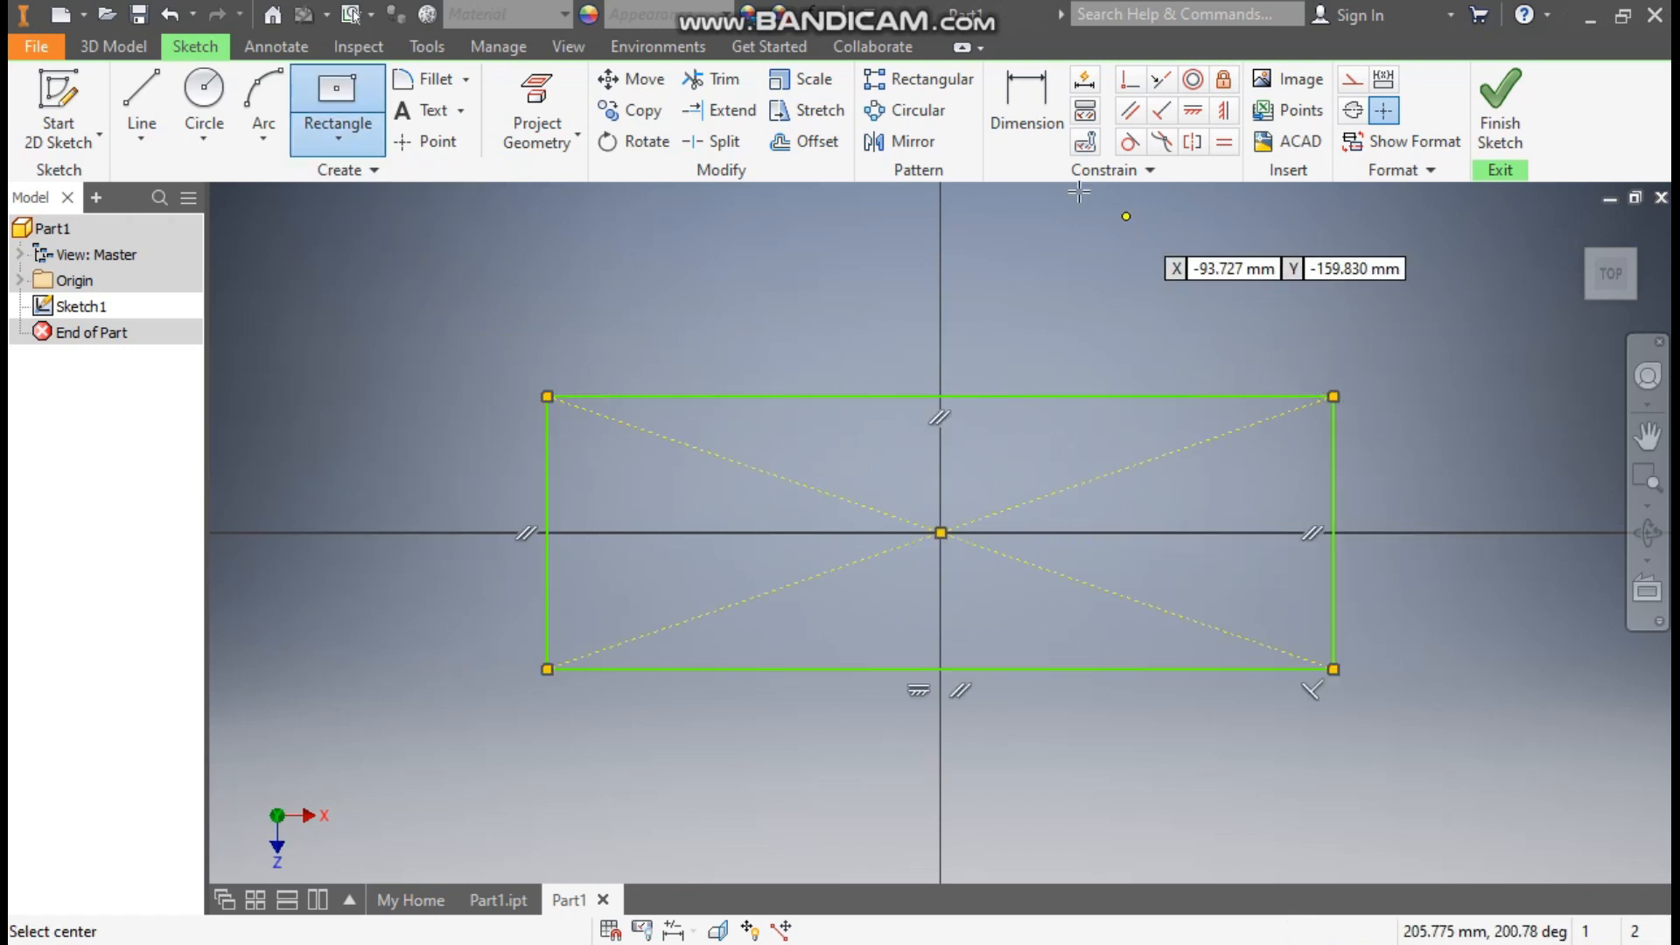
# Step: Dimension the rectangle to 130 mm along X and 285 mm along Z
pyautogui.click(1033, 112)
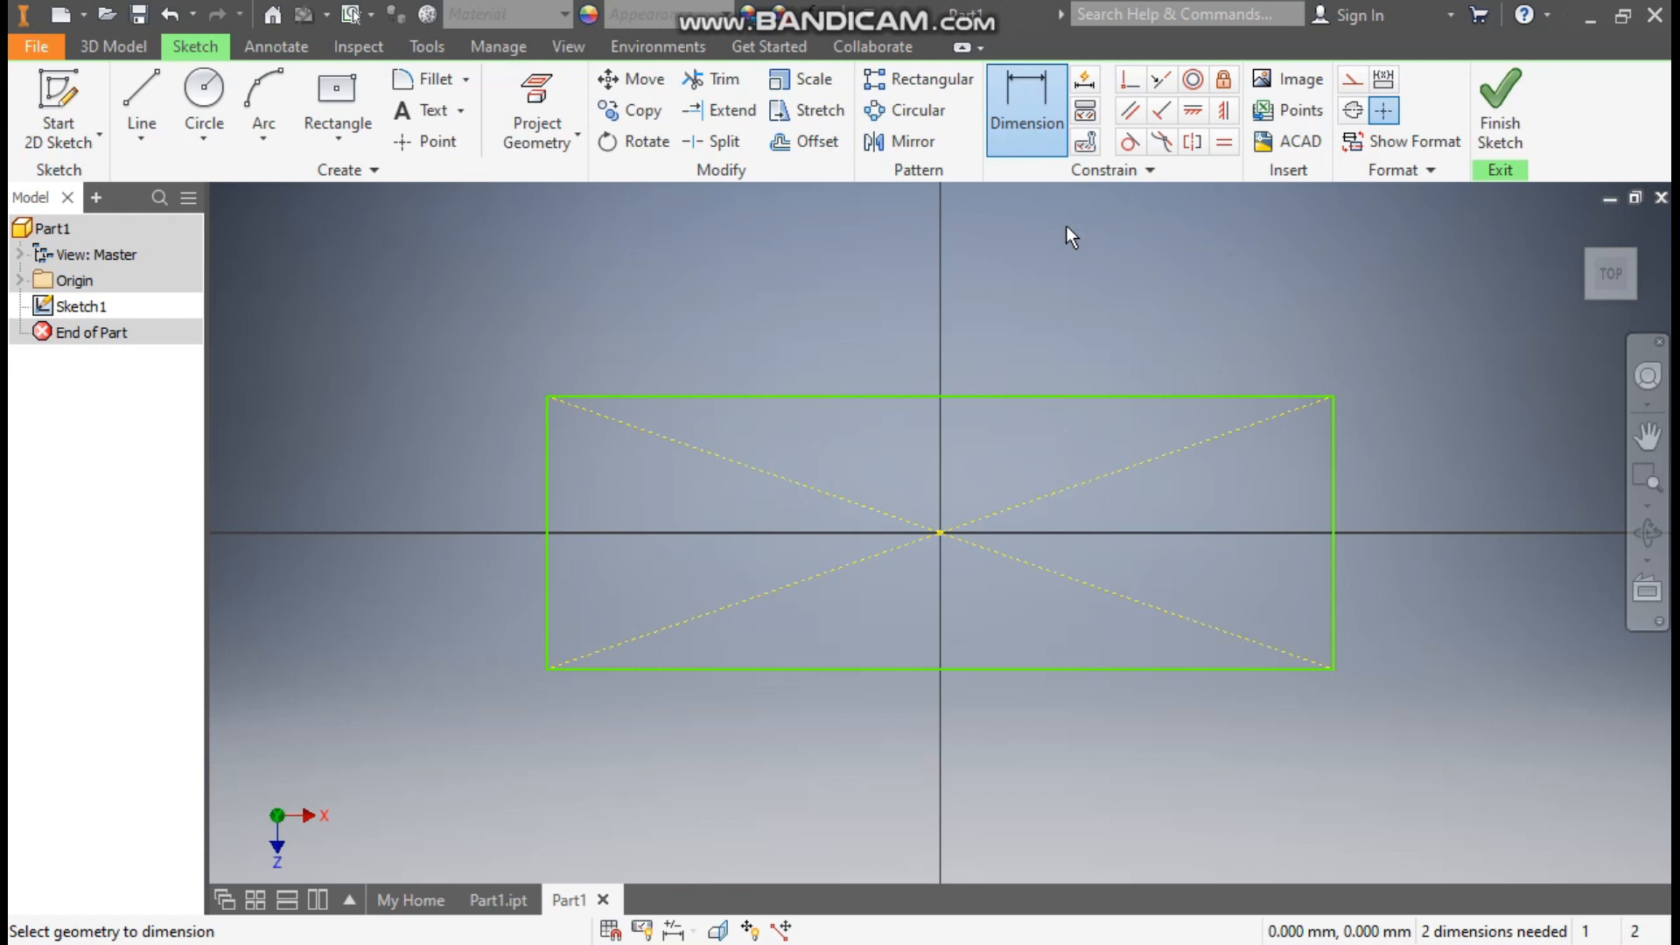
pyautogui.click(1067, 395)
pyautogui.click(1038, 302)
pyautogui.write('130')
pyautogui.press('Return')
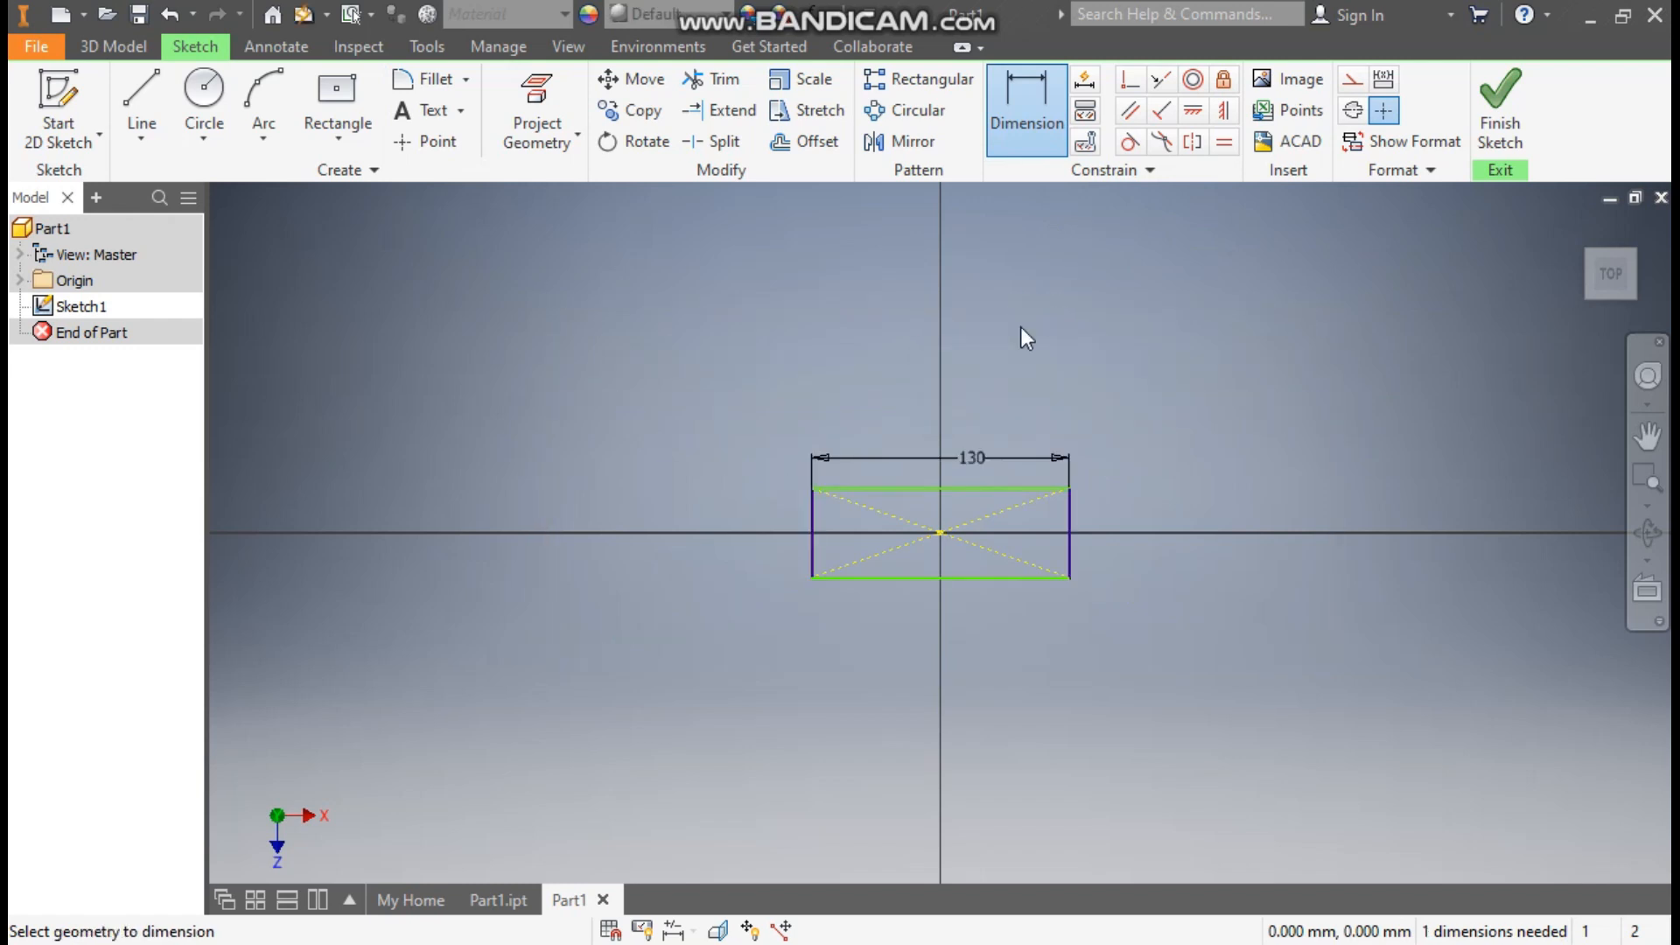
pyautogui.click(810, 524)
pyautogui.click(752, 516)
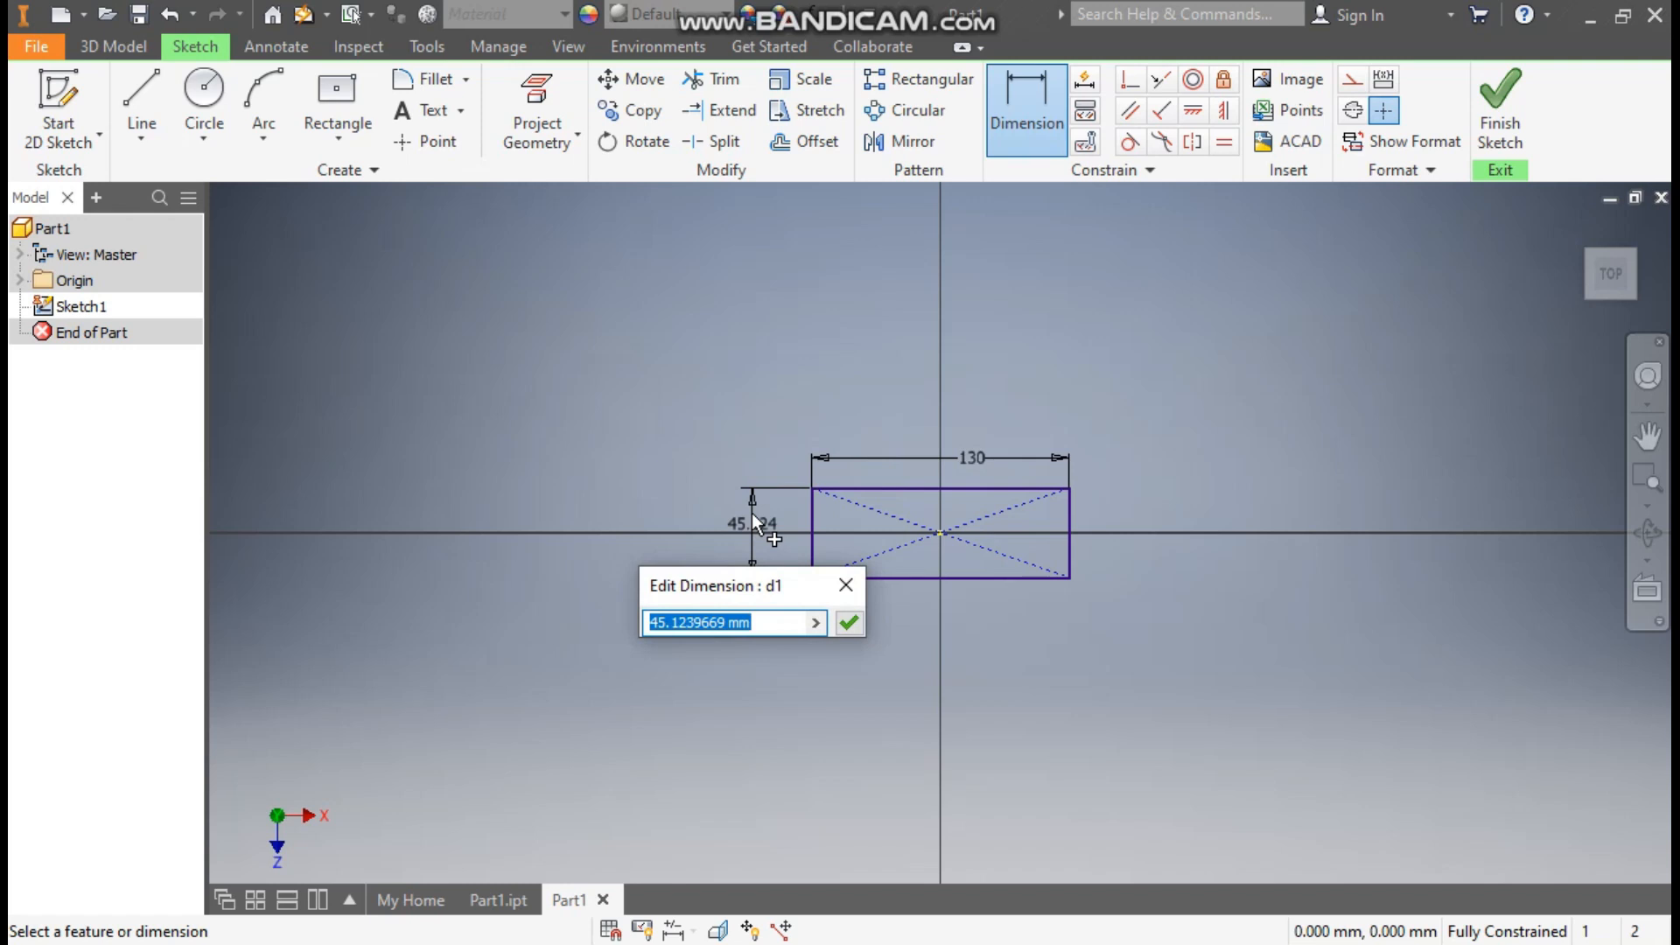
pyautogui.write('285')
pyautogui.press('Return')
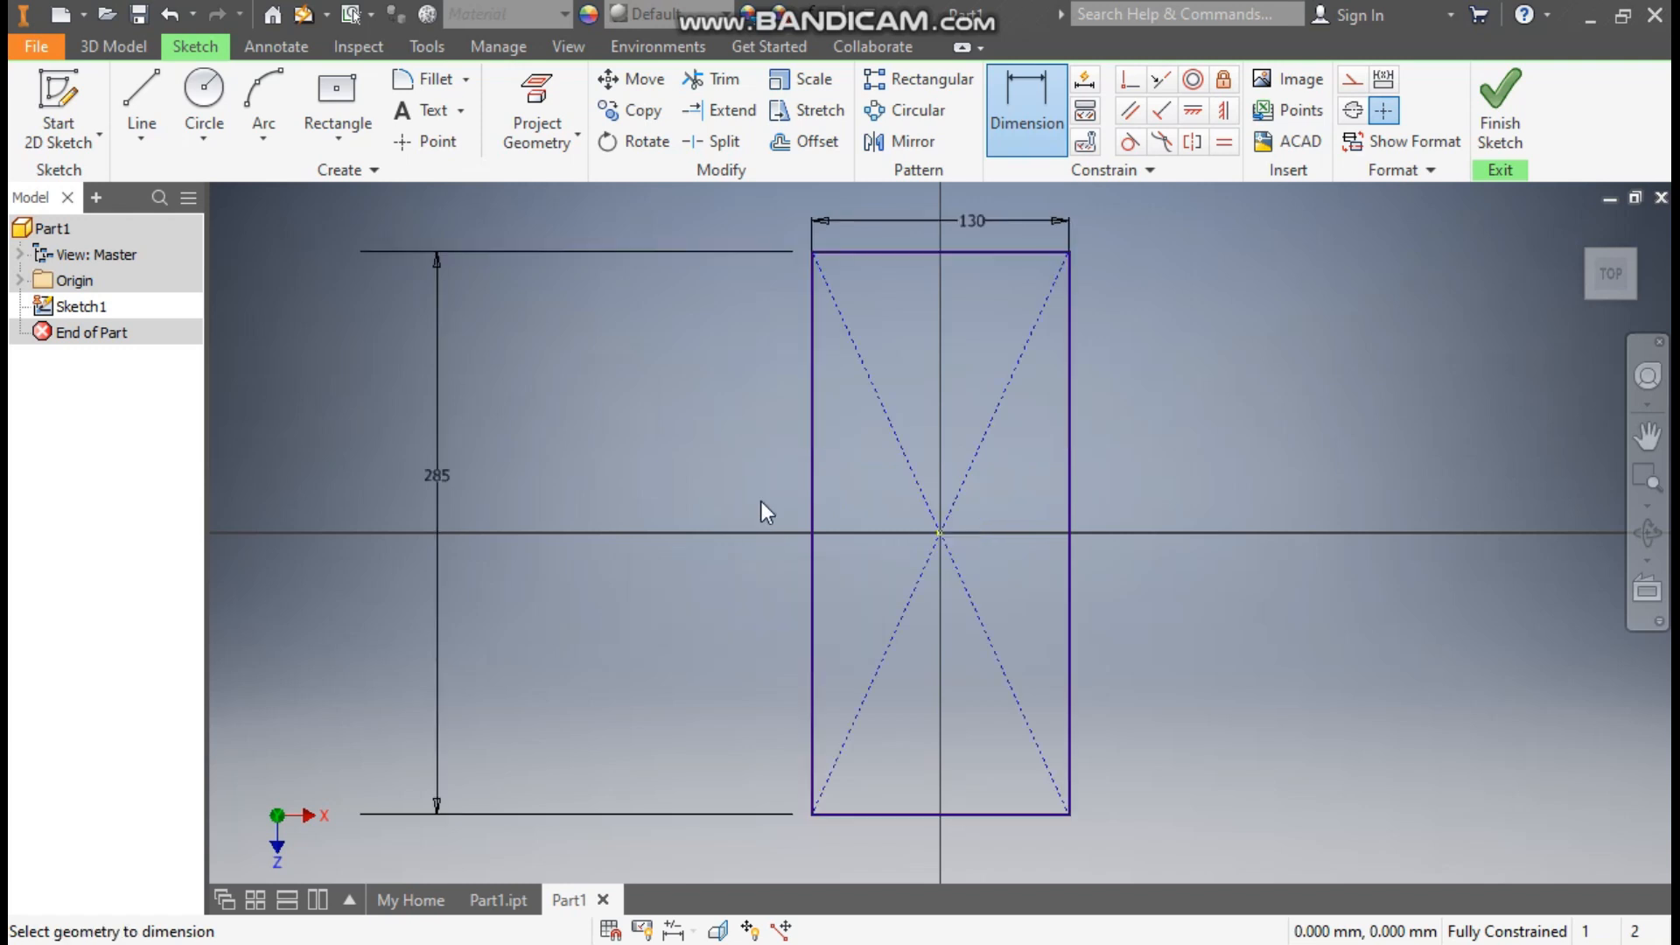
# Step: Finish the sketch and extrude the rectangle upward by 20 mm to form the base plate
pyautogui.click(1502, 103)
pyautogui.moveTo(1365, 357); pyautogui.dragTo(1150, 475, button='middle')
pyautogui.click(132, 109)
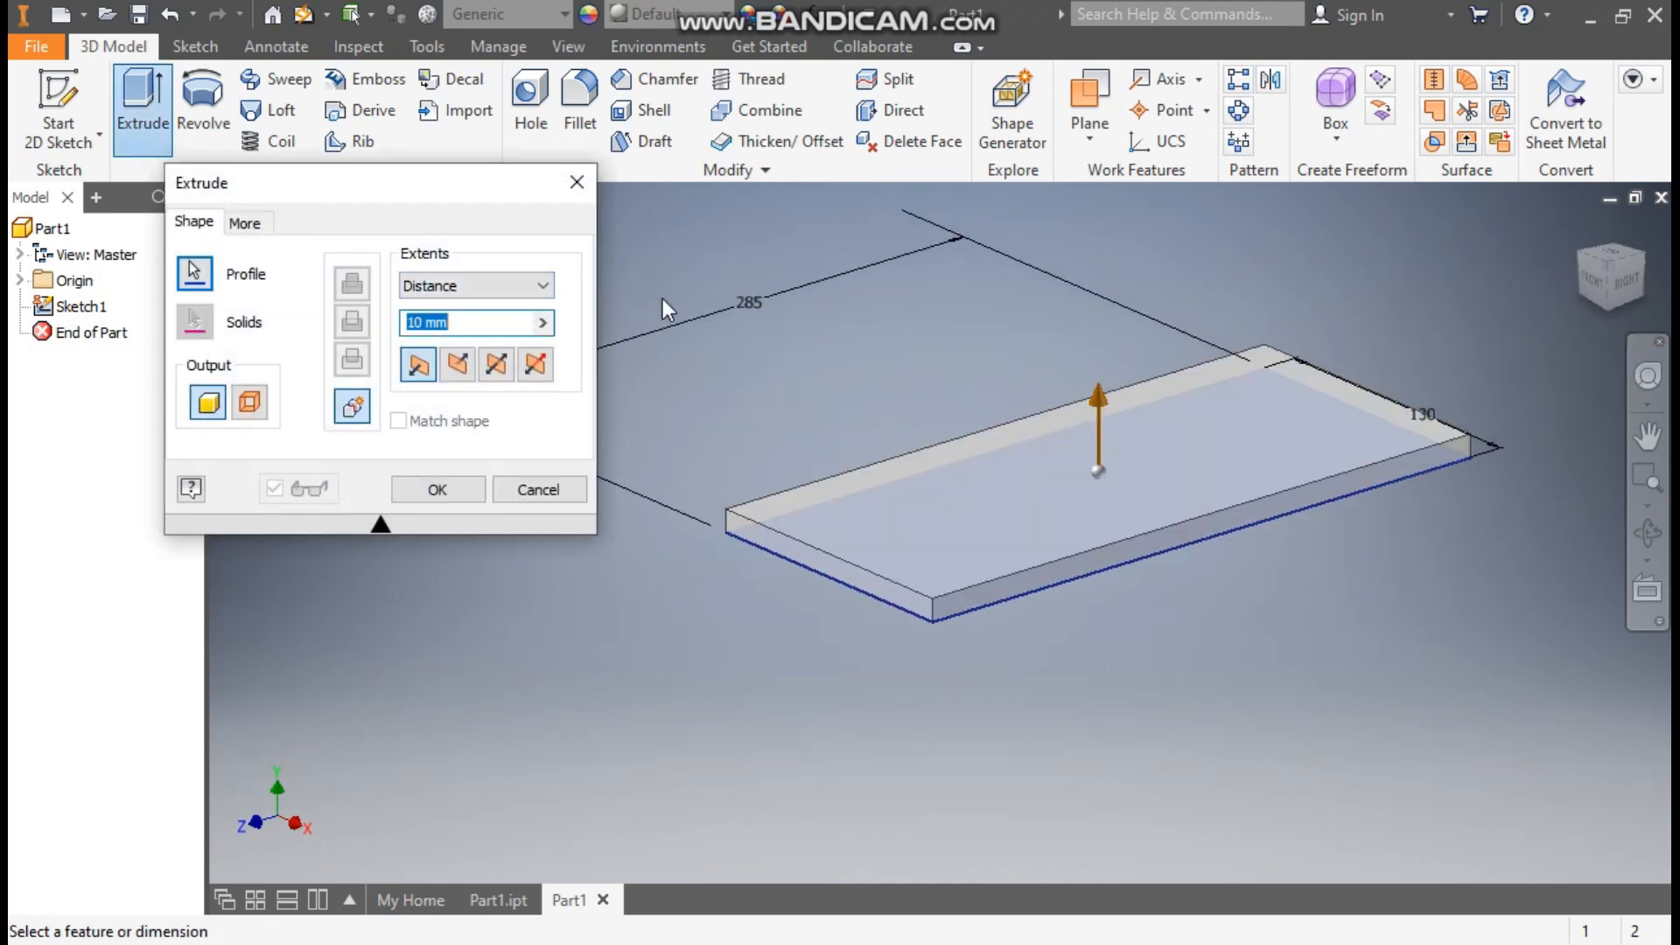
pyautogui.write('20')
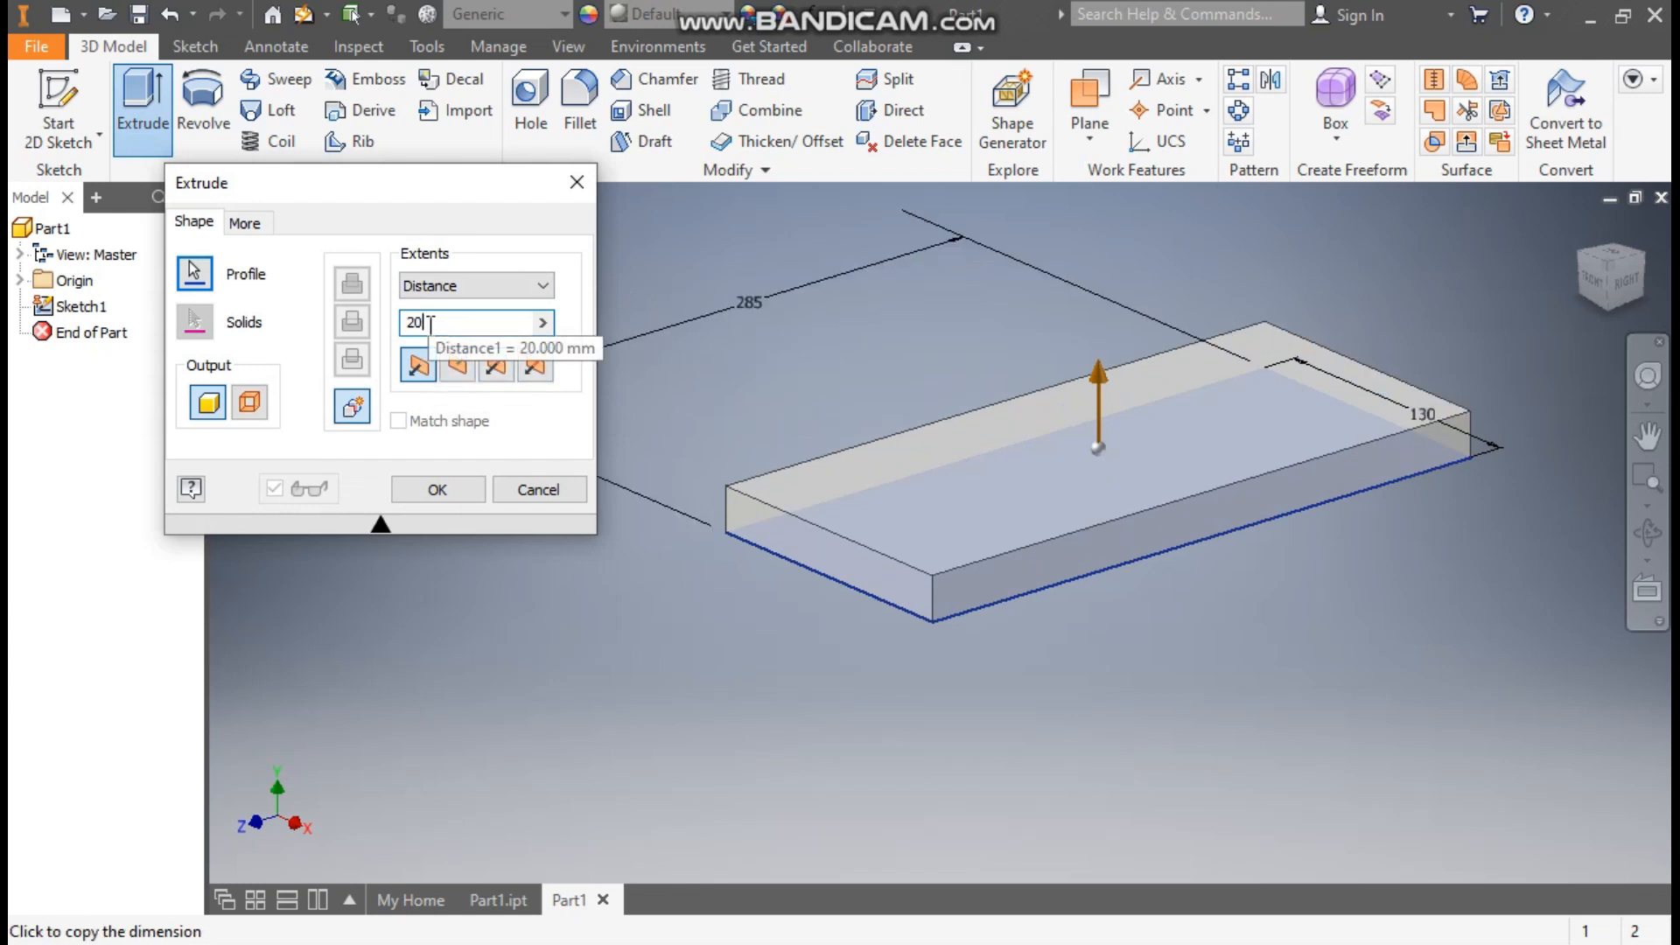
pyautogui.click(420, 490)
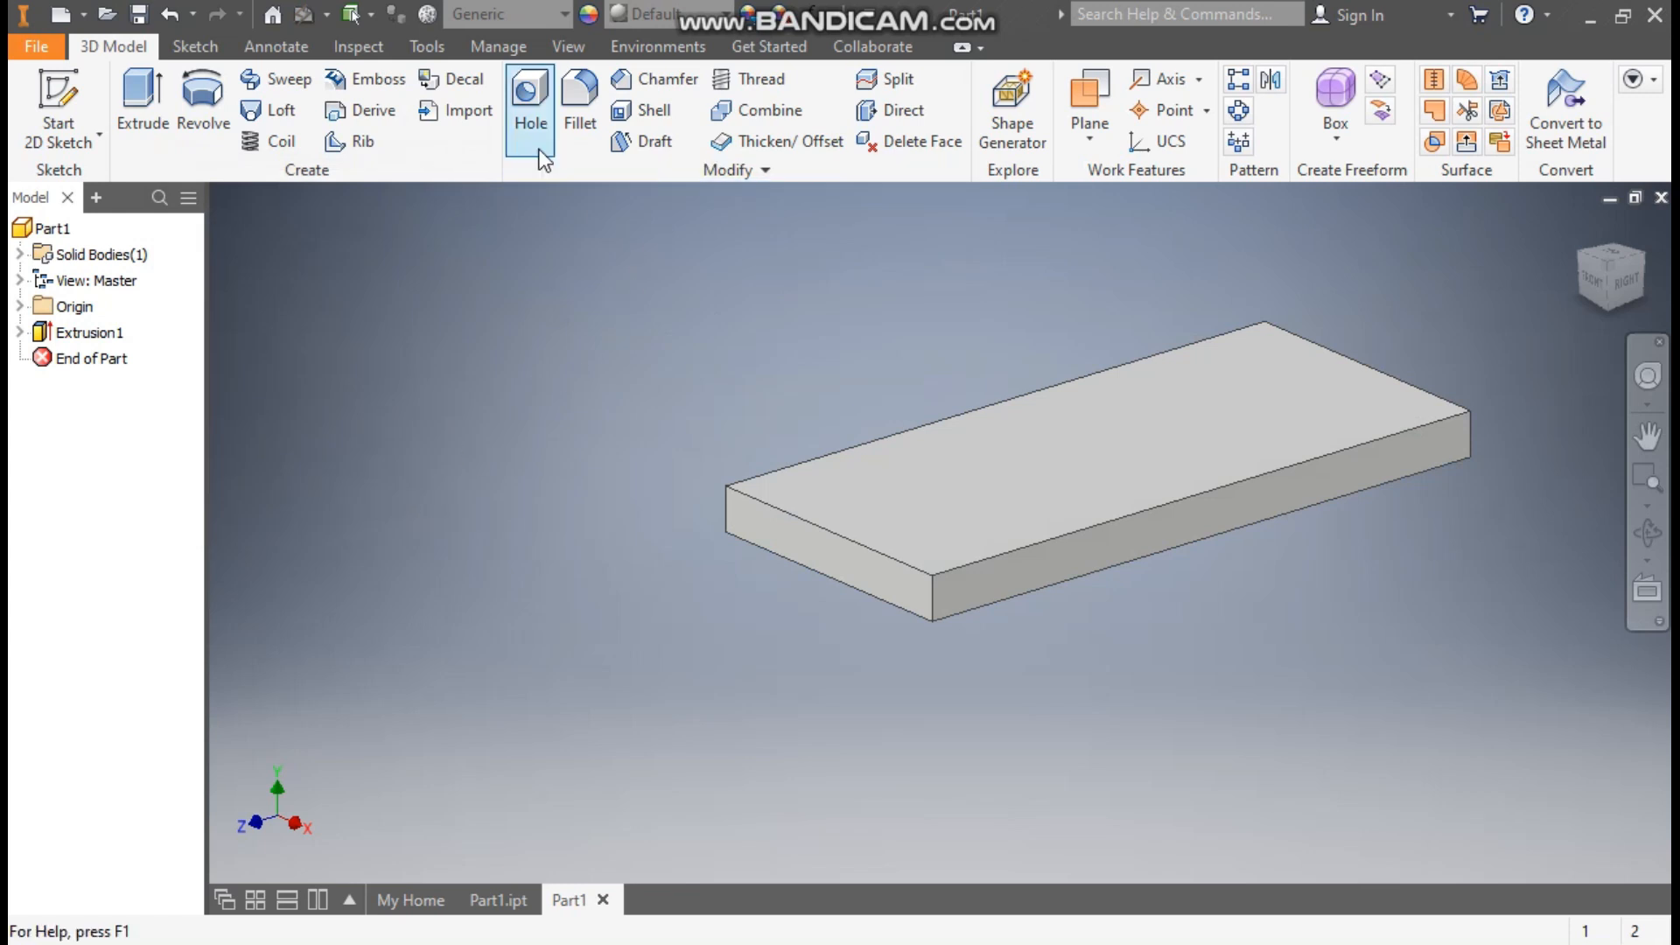
# Step: Fillet the four vertical corner edges of the base plate with a 25 mm radius
pyautogui.click(572, 128)
pyautogui.click(250, 353)
pyautogui.write('25')
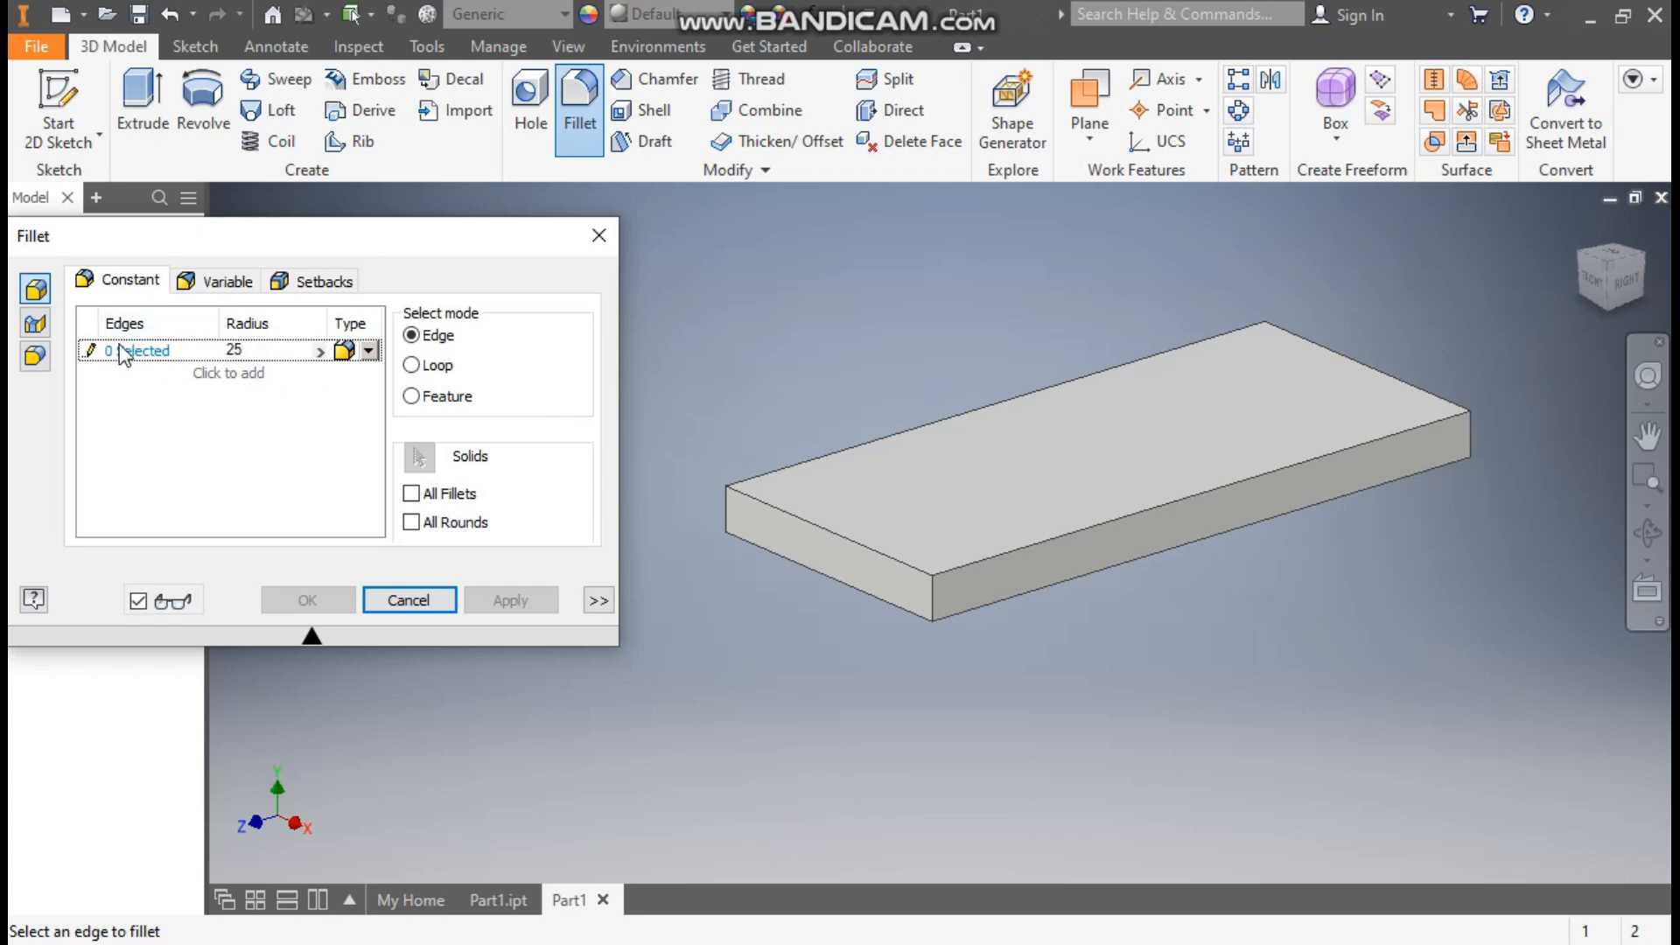
pyautogui.click(713, 523)
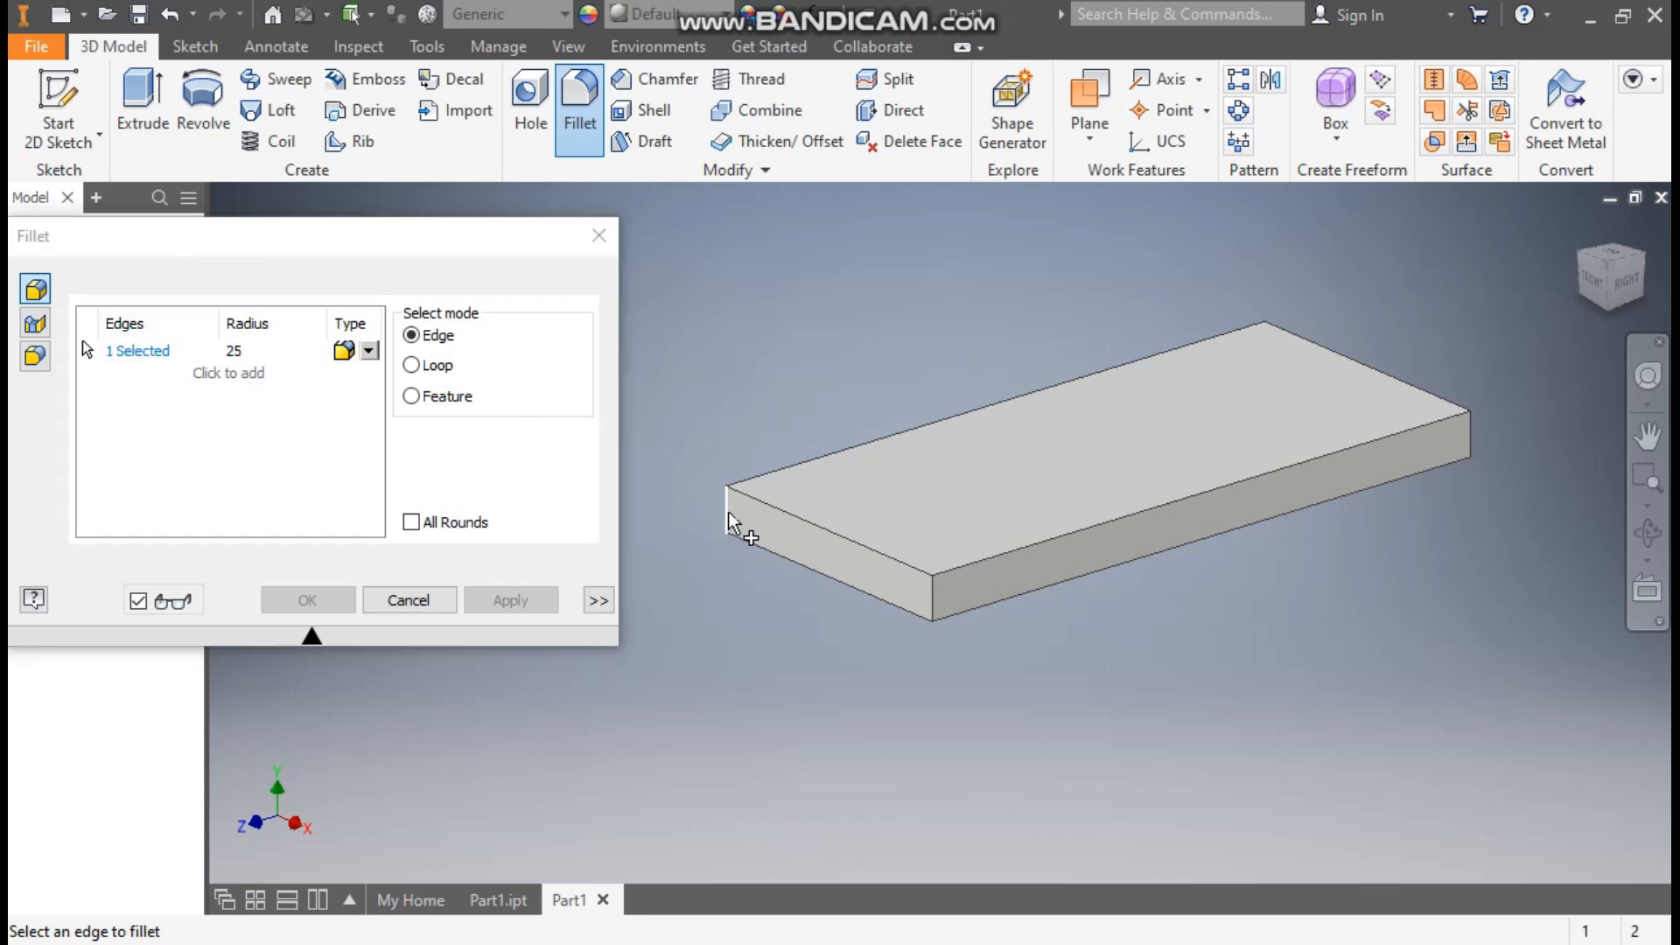
pyautogui.click(937, 602)
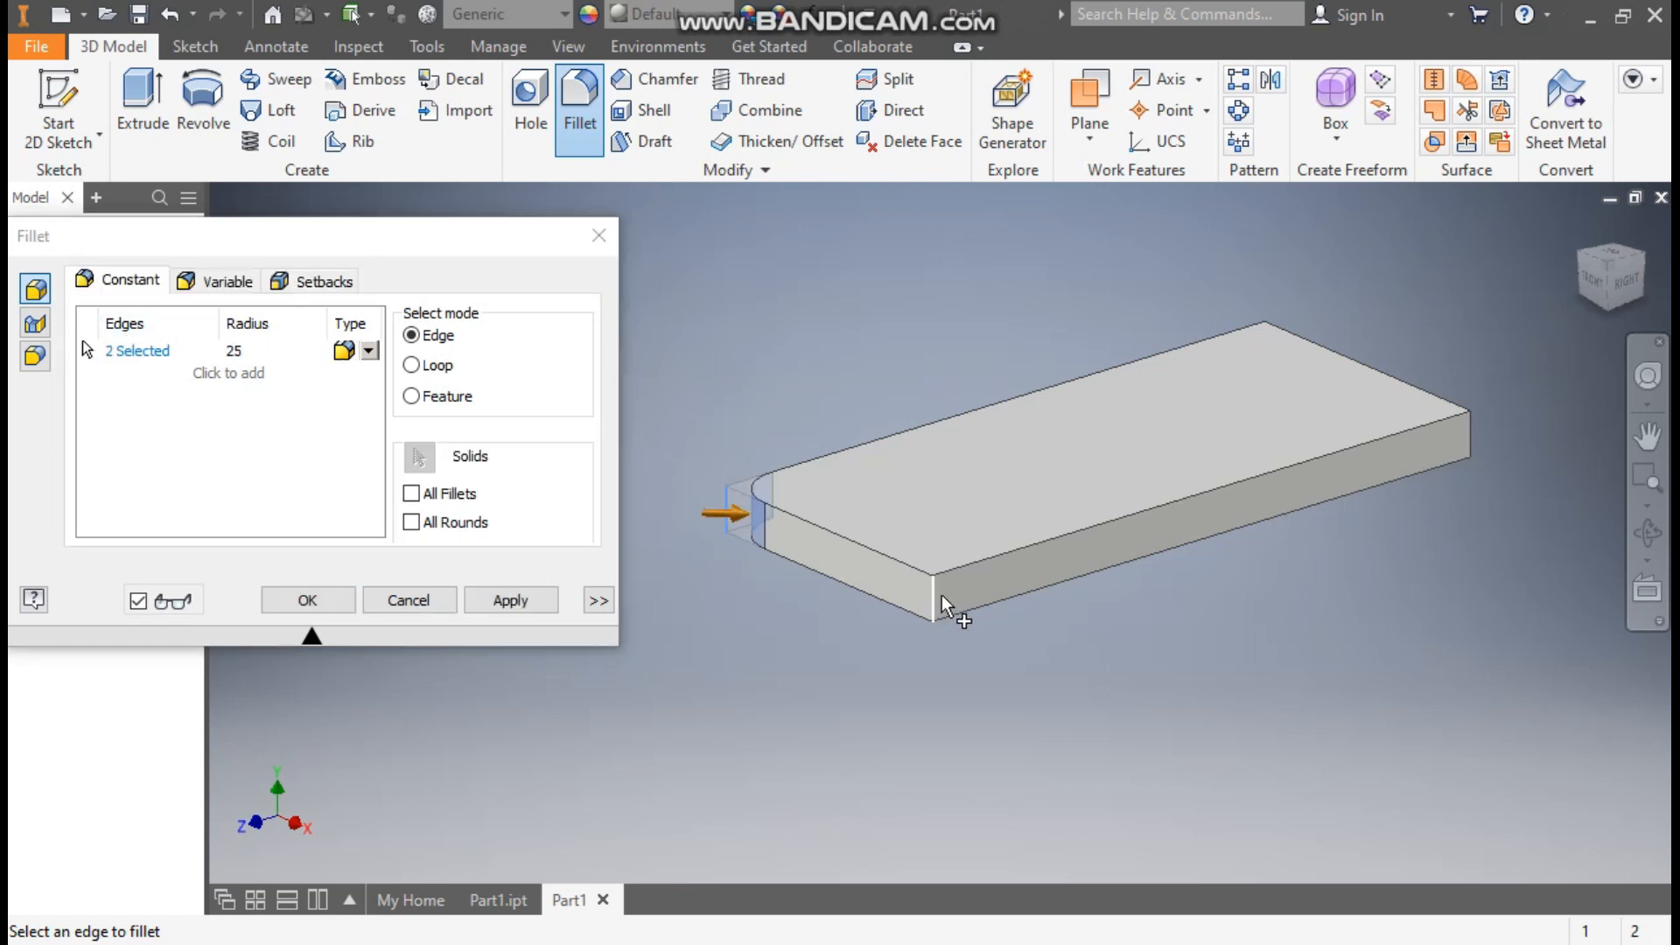
pyautogui.click(1472, 437)
pyautogui.click(1270, 352)
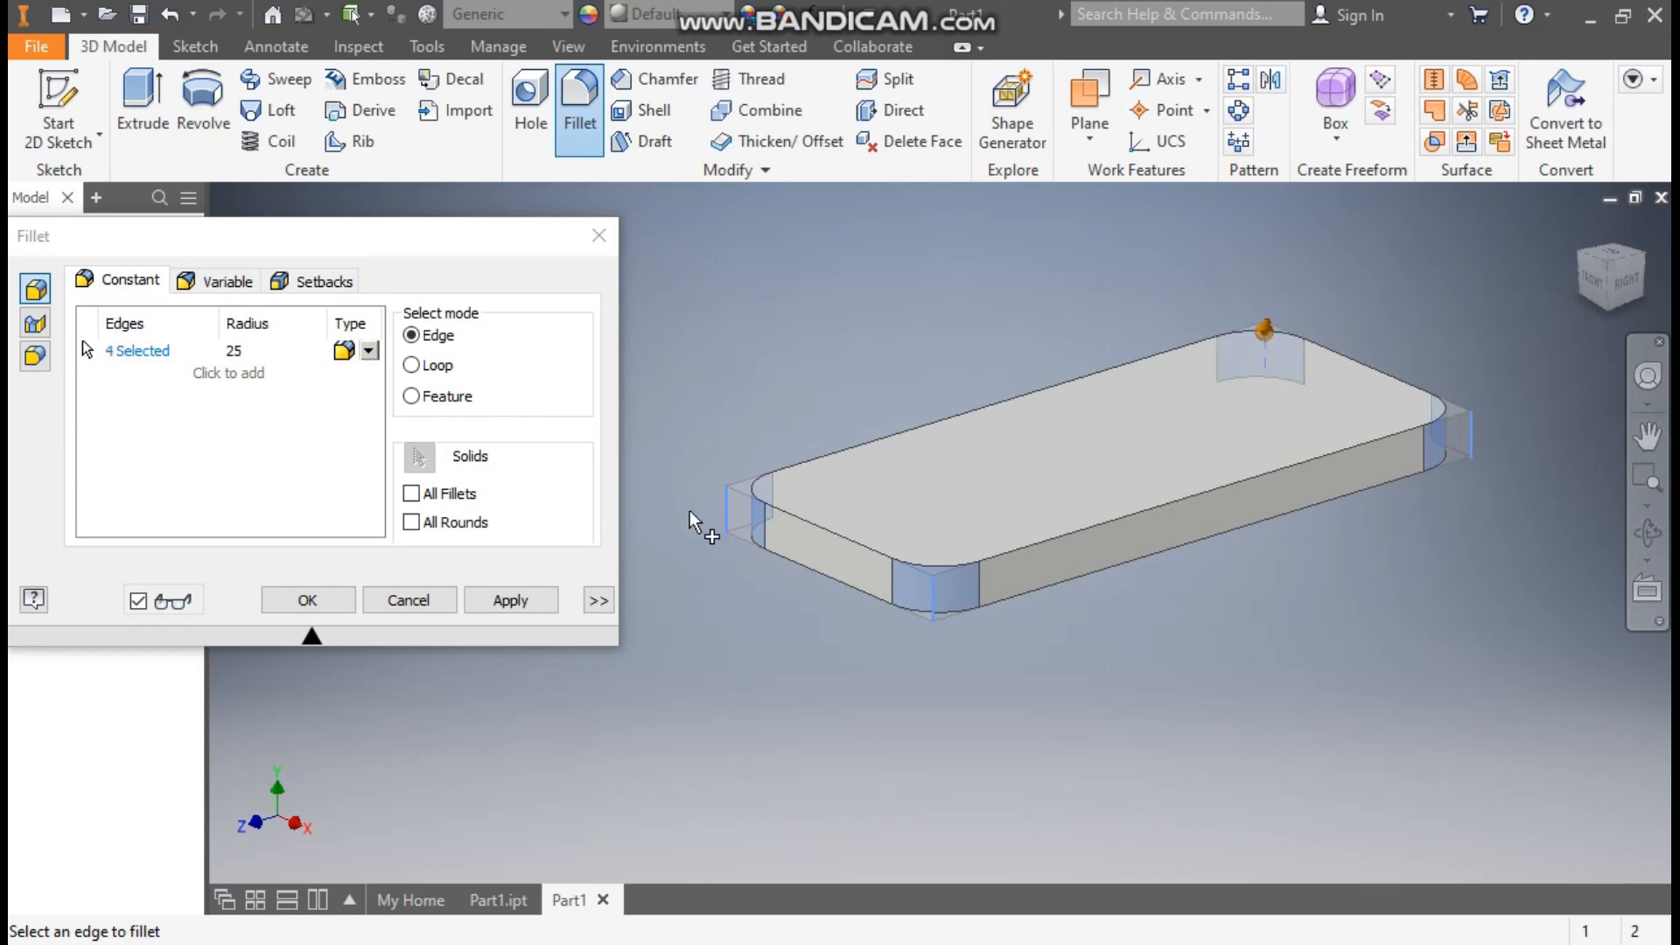
pyautogui.click(307, 600)
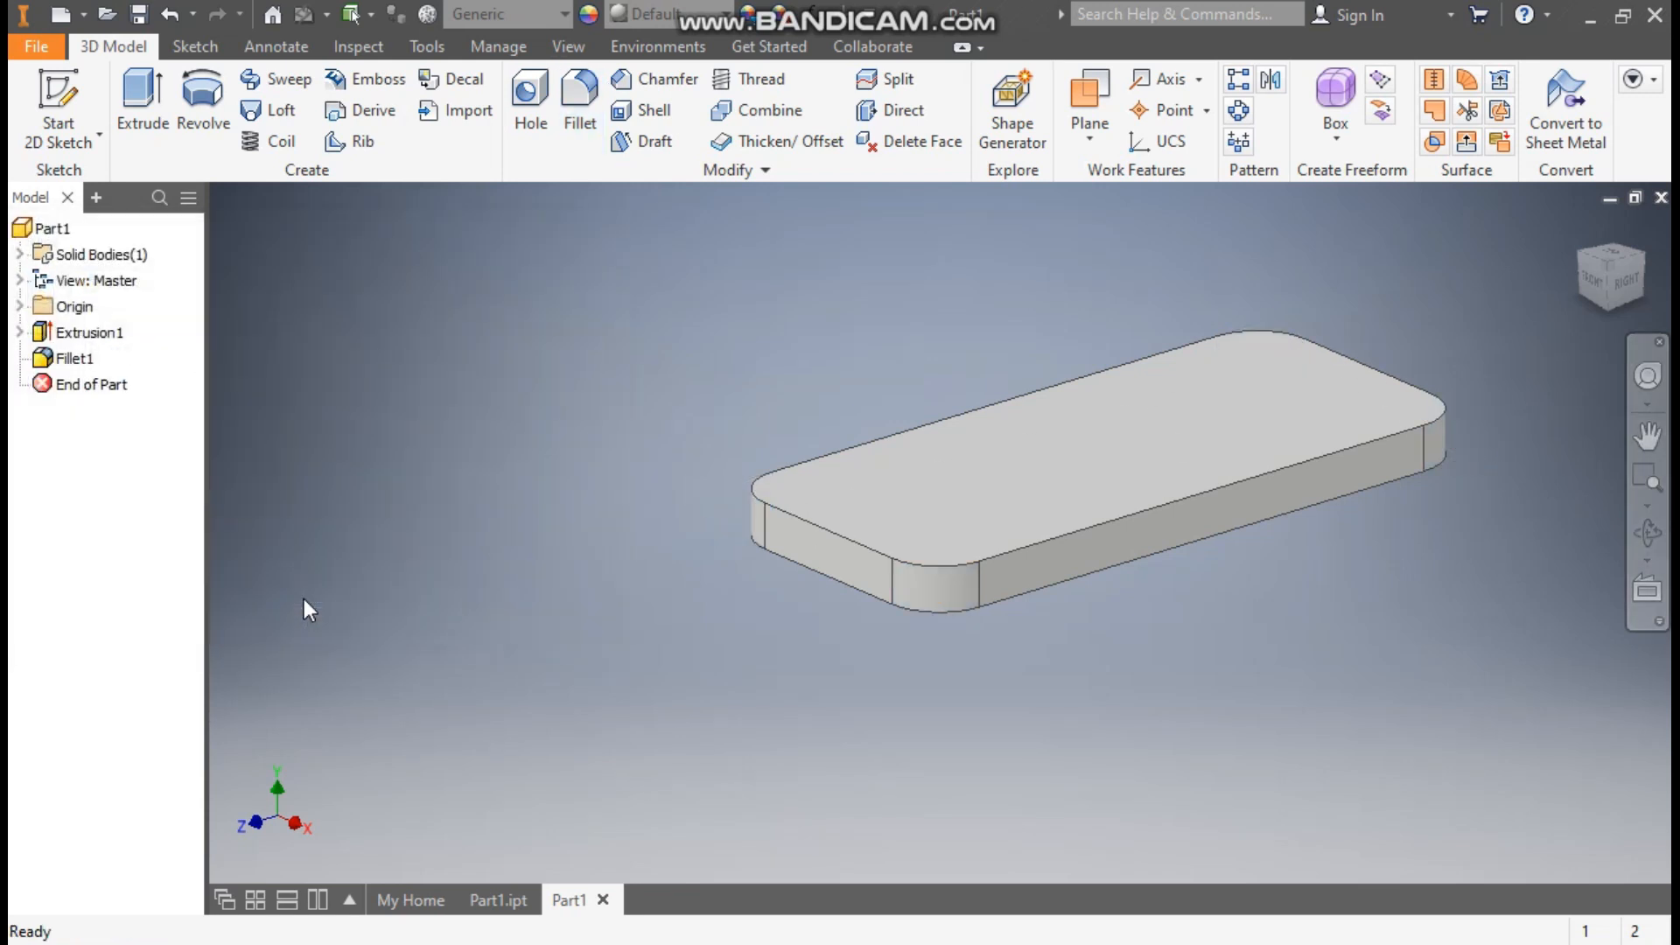
# Step: Sketch a point at the centre of each of the four corner arcs on the plate's top face and finish the sketch
pyautogui.click(899, 490)
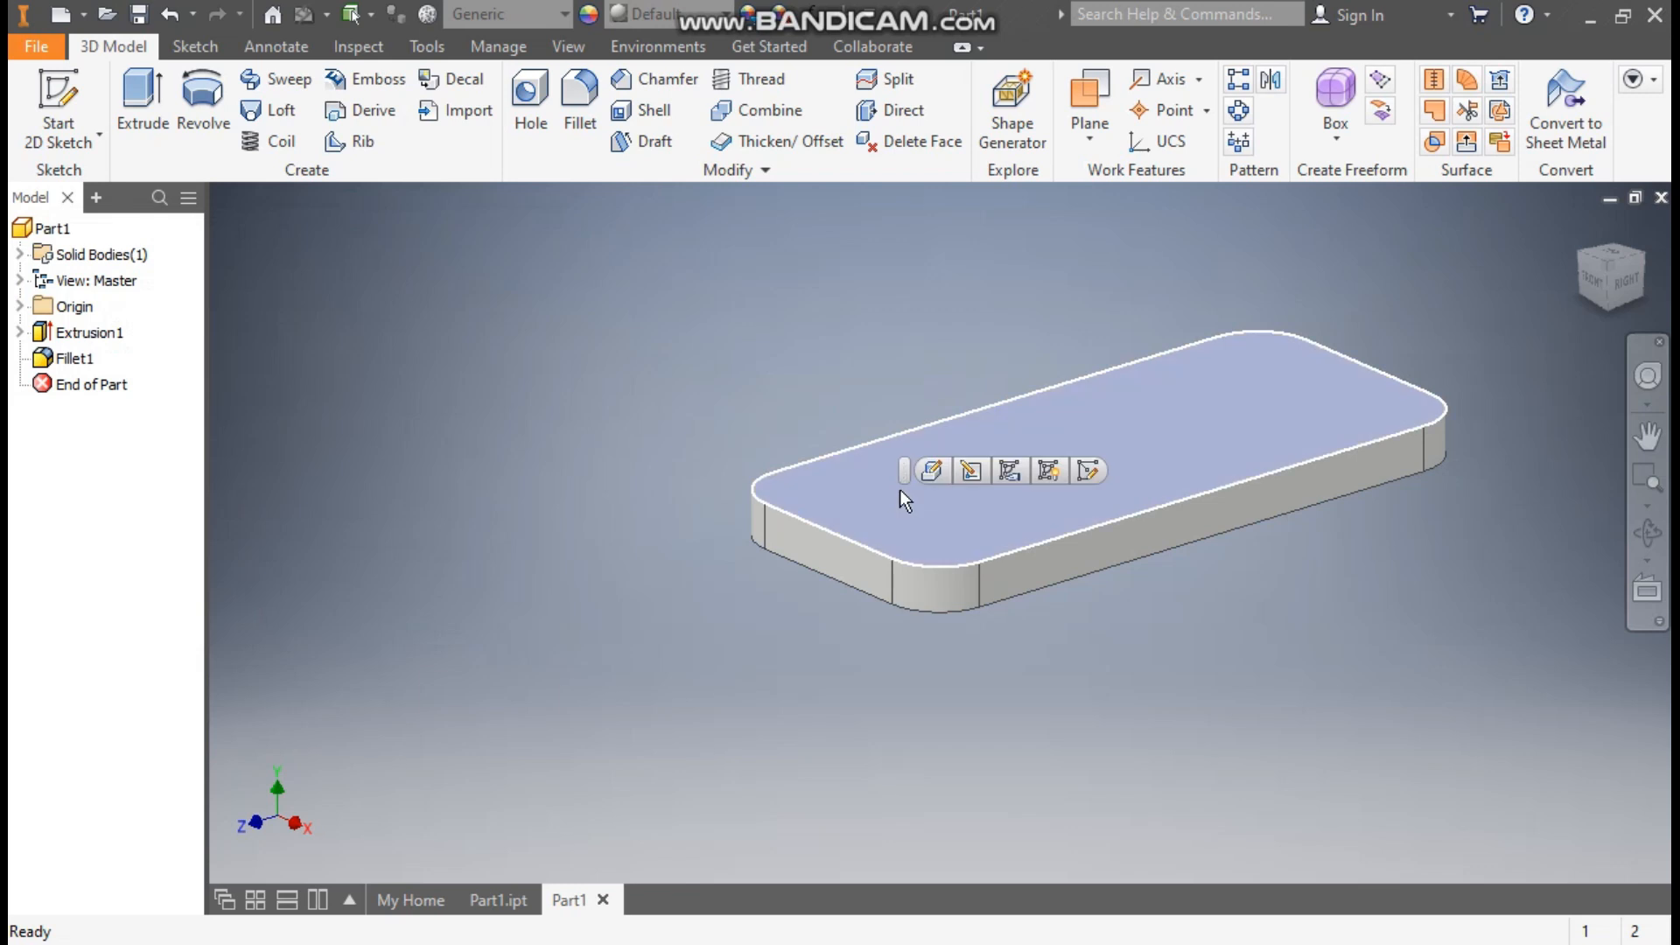
pyautogui.click(1092, 473)
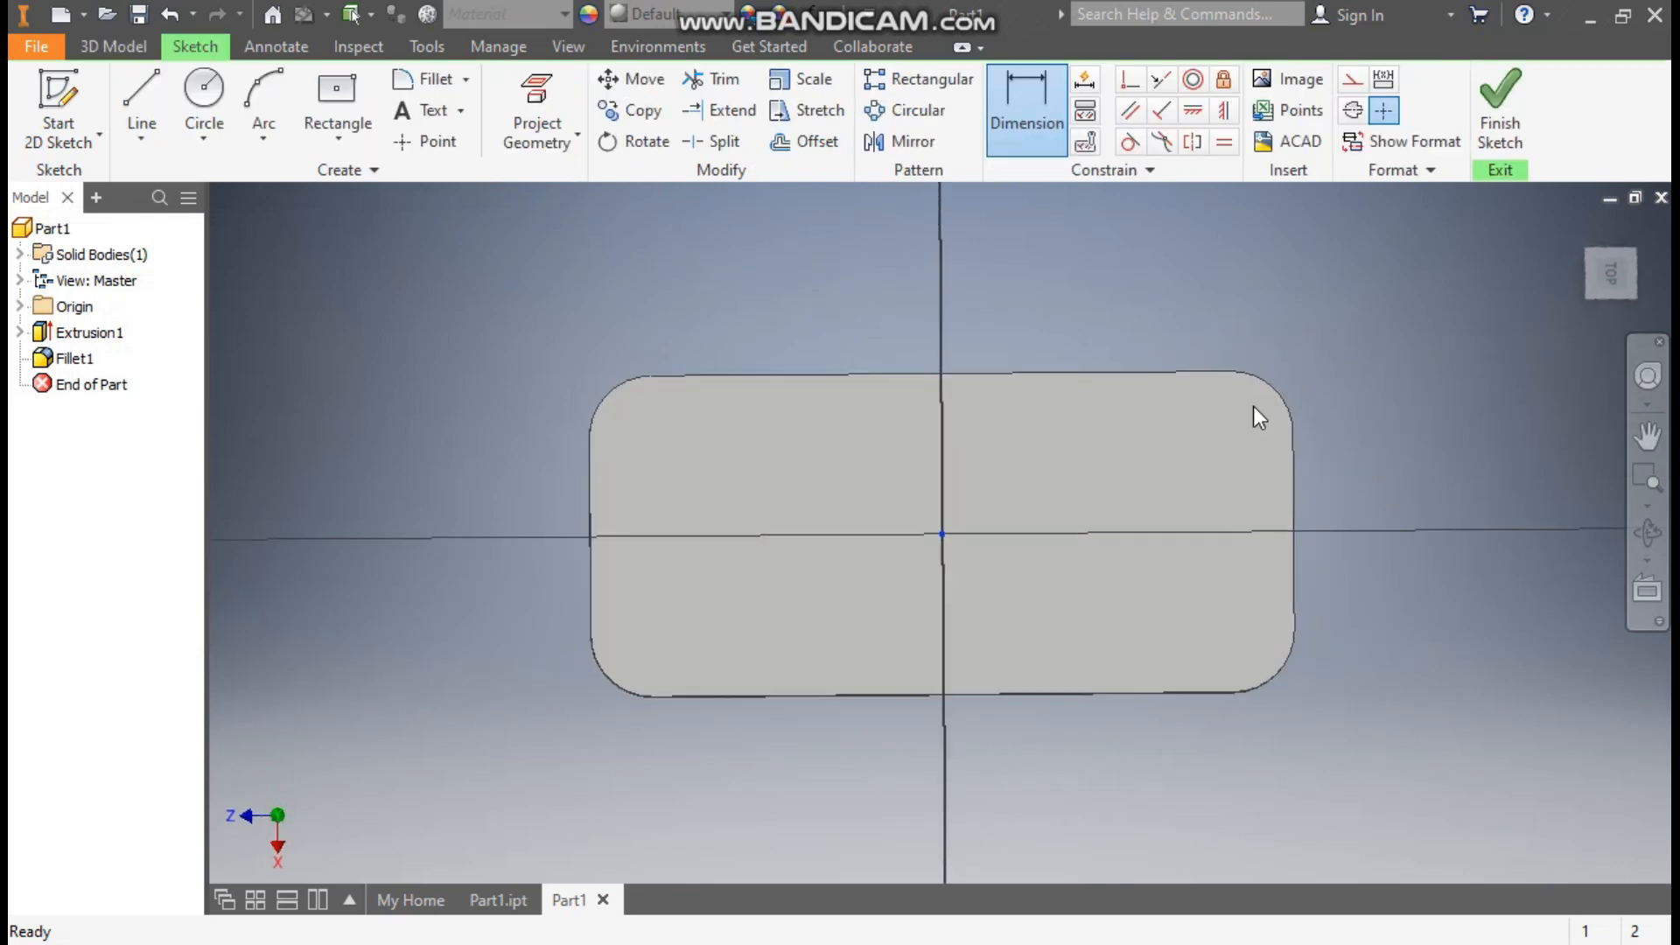
pyautogui.click(426, 139)
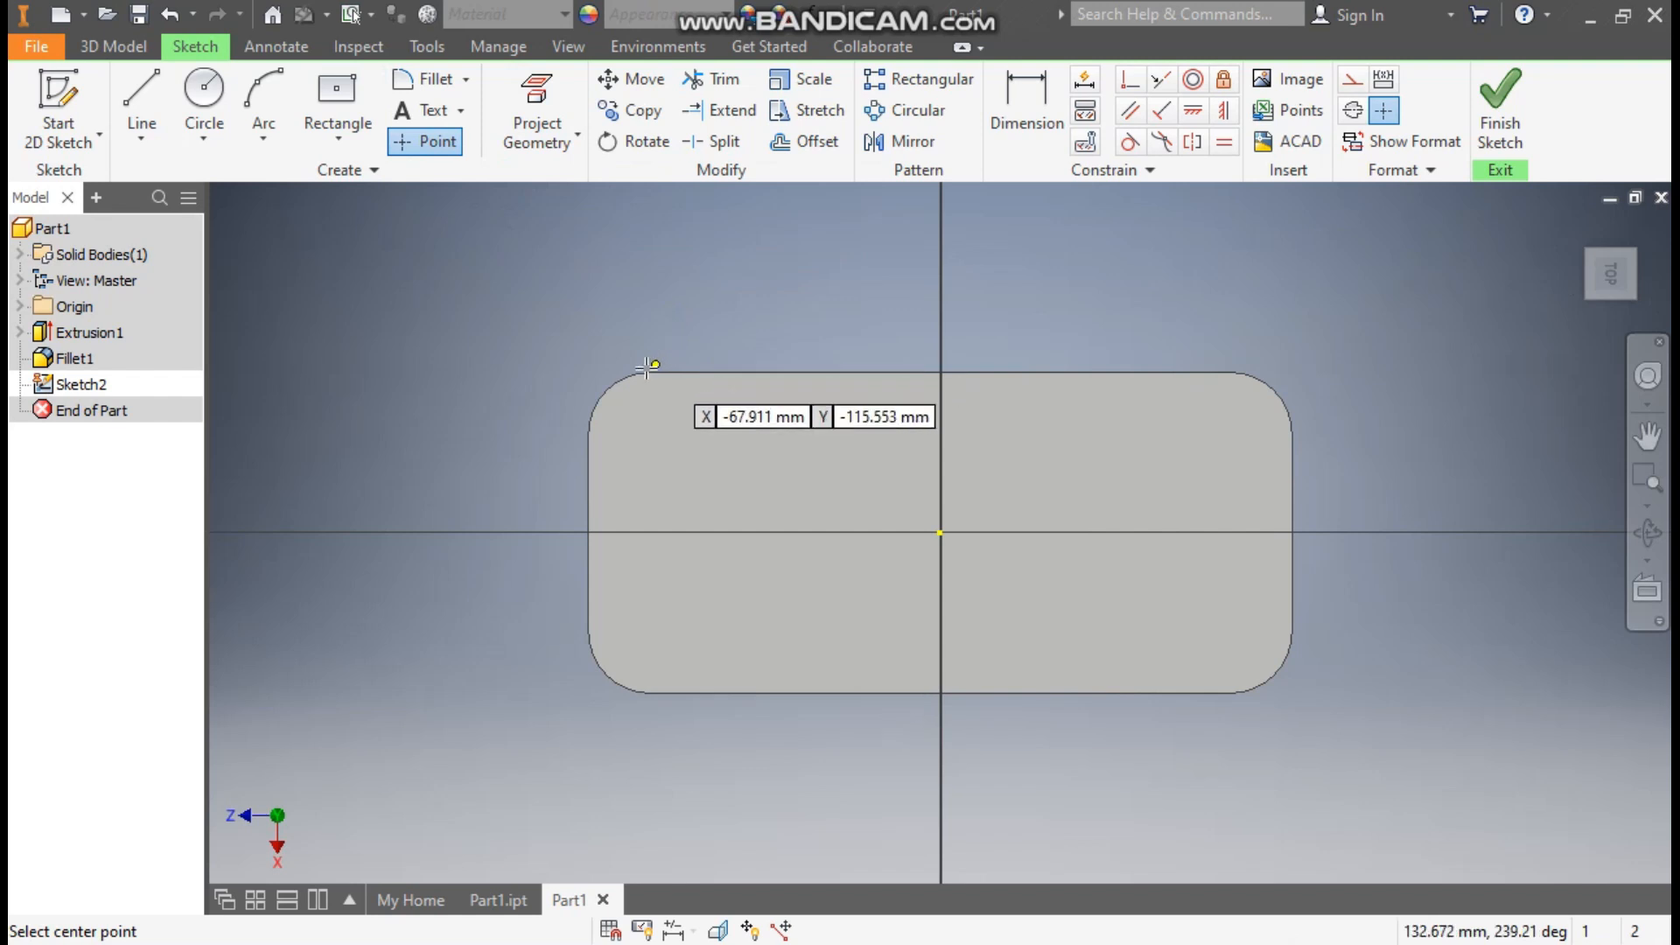
pyautogui.click(651, 434)
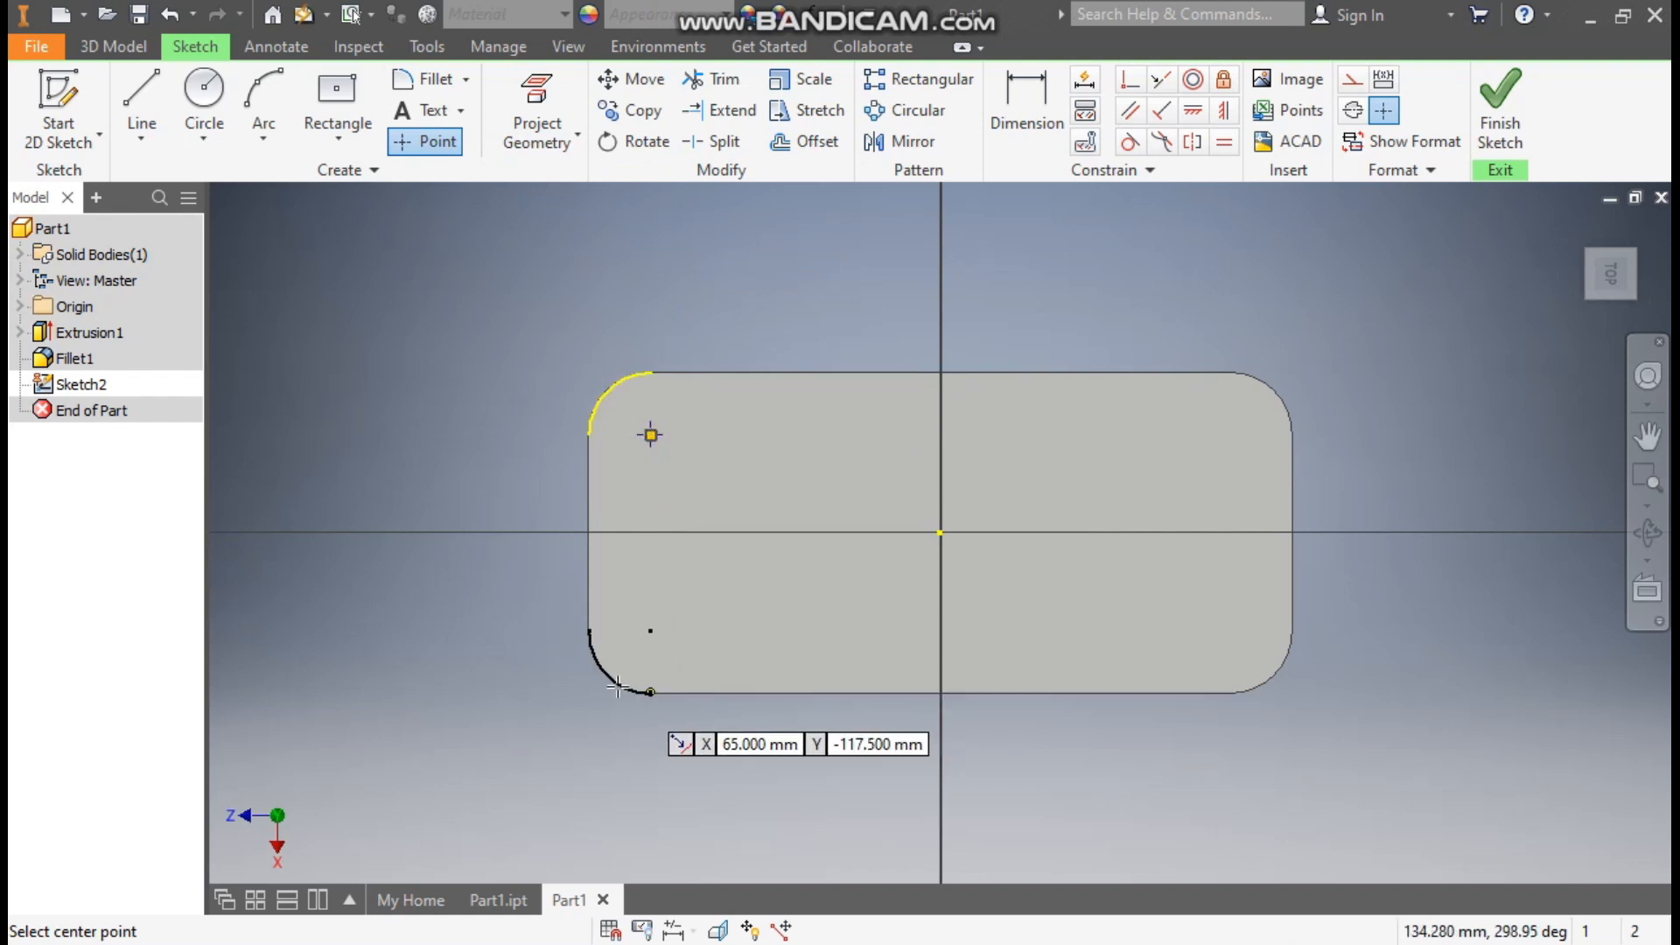
pyautogui.click(651, 630)
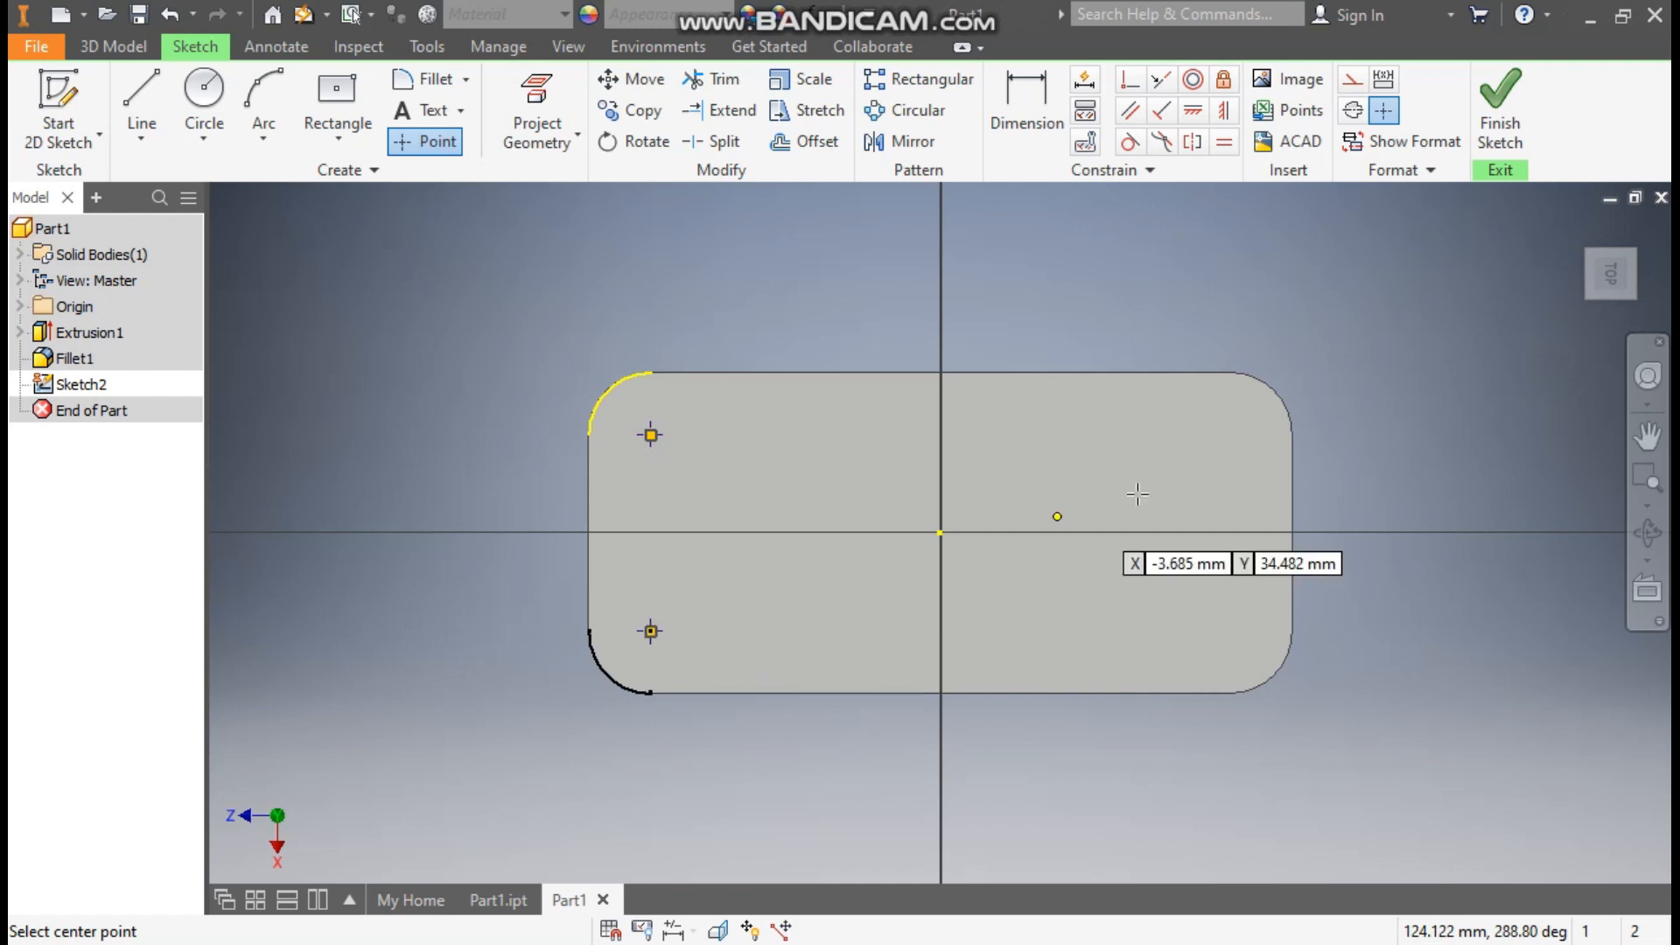
pyautogui.click(1231, 435)
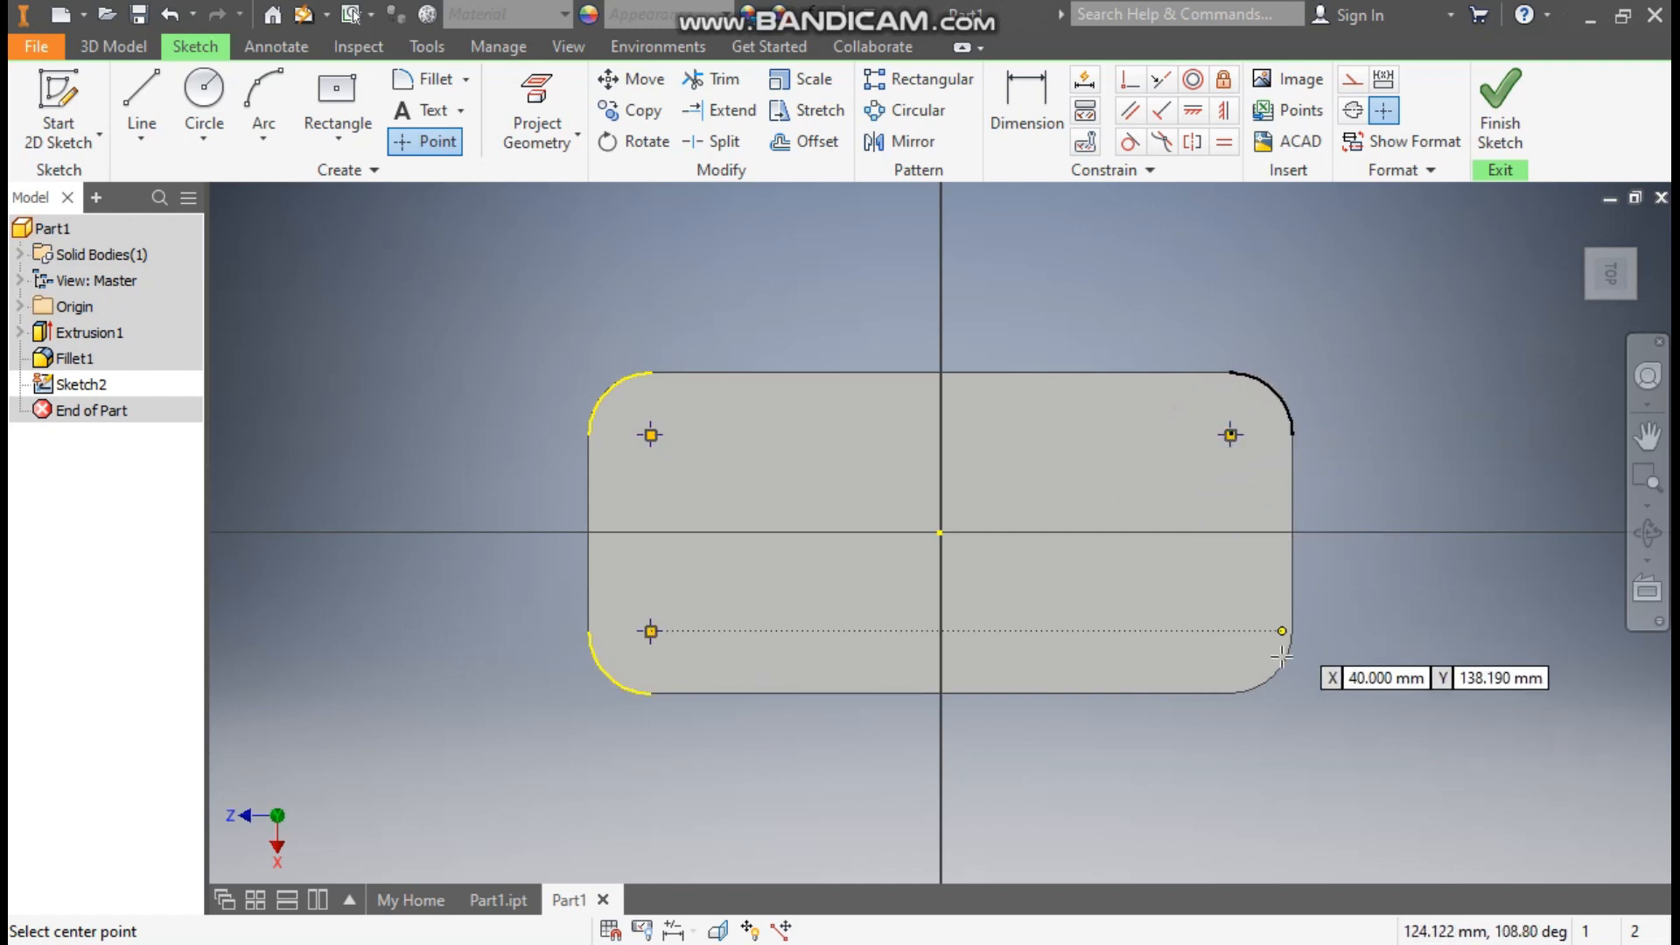
pyautogui.click(1231, 630)
pyautogui.click(1501, 105)
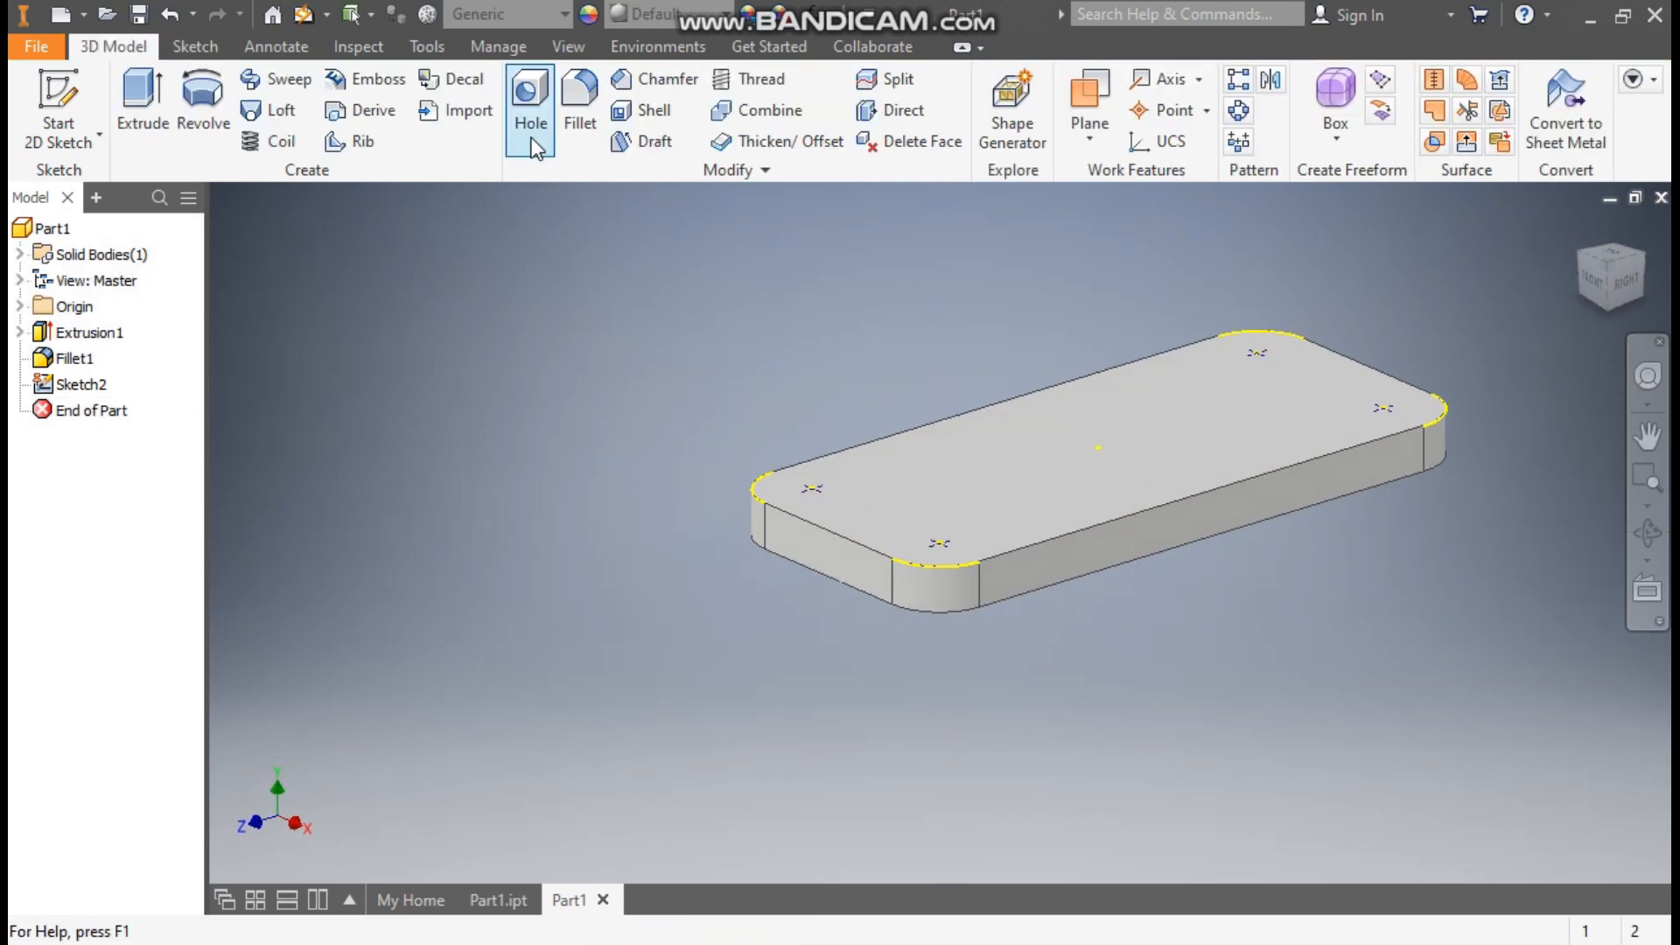
# Step: Create simple through-all holes of 25 mm diameter at the four sketched corner points
pyautogui.click(530, 112)
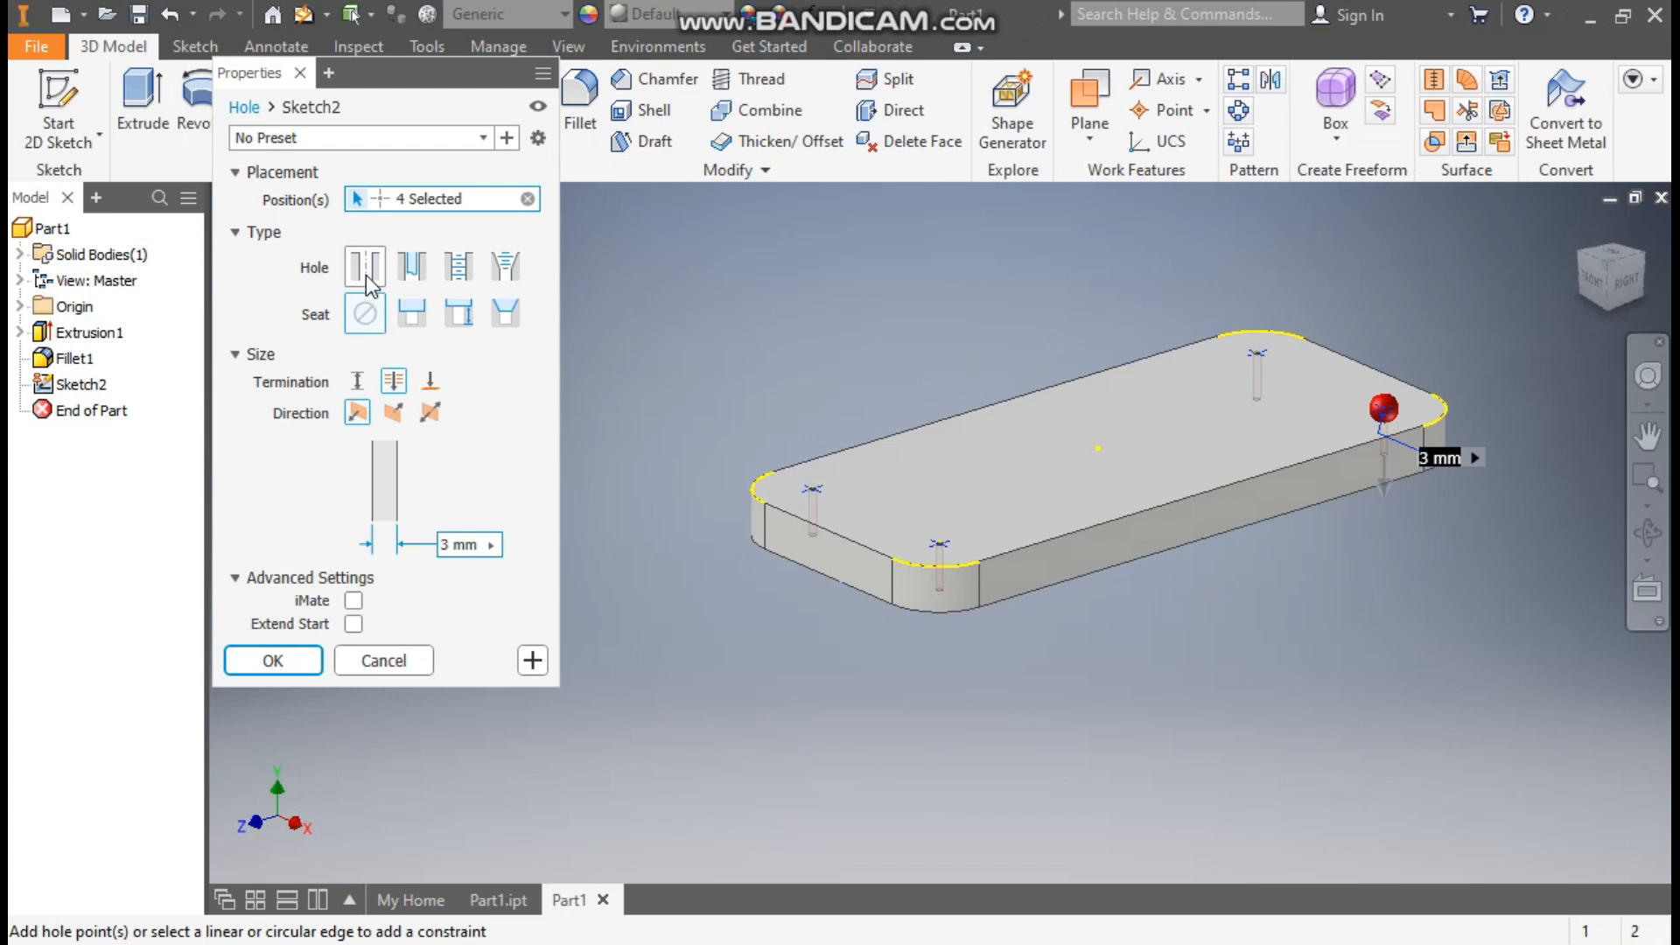
pyautogui.click(458, 545)
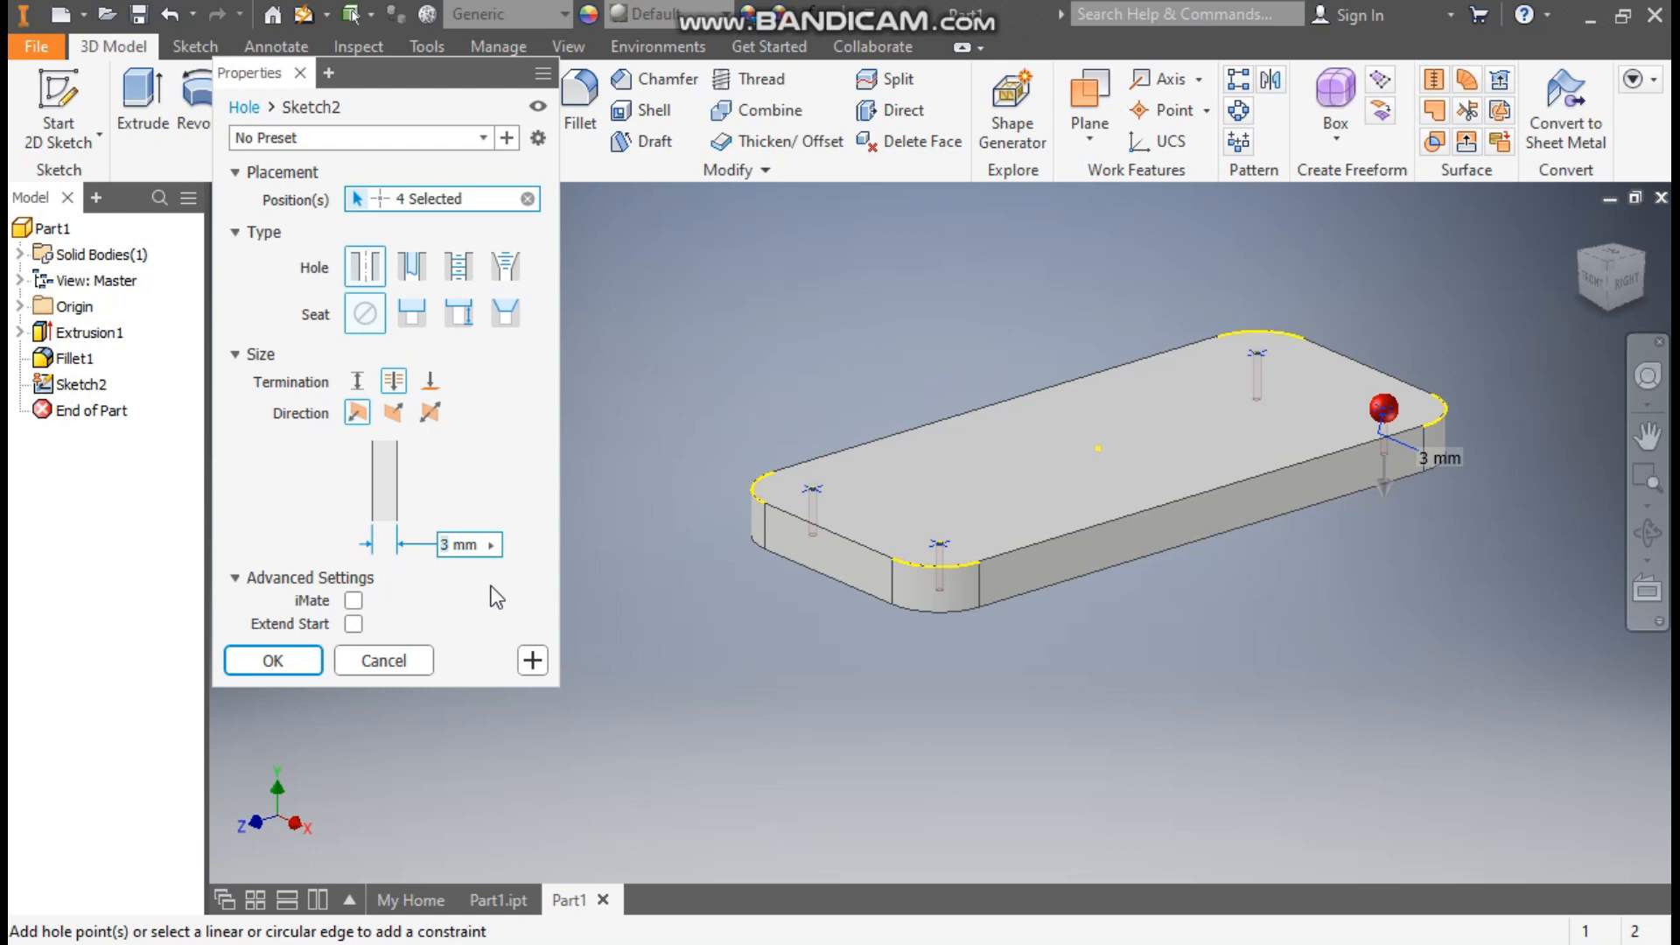
pyautogui.write('25')
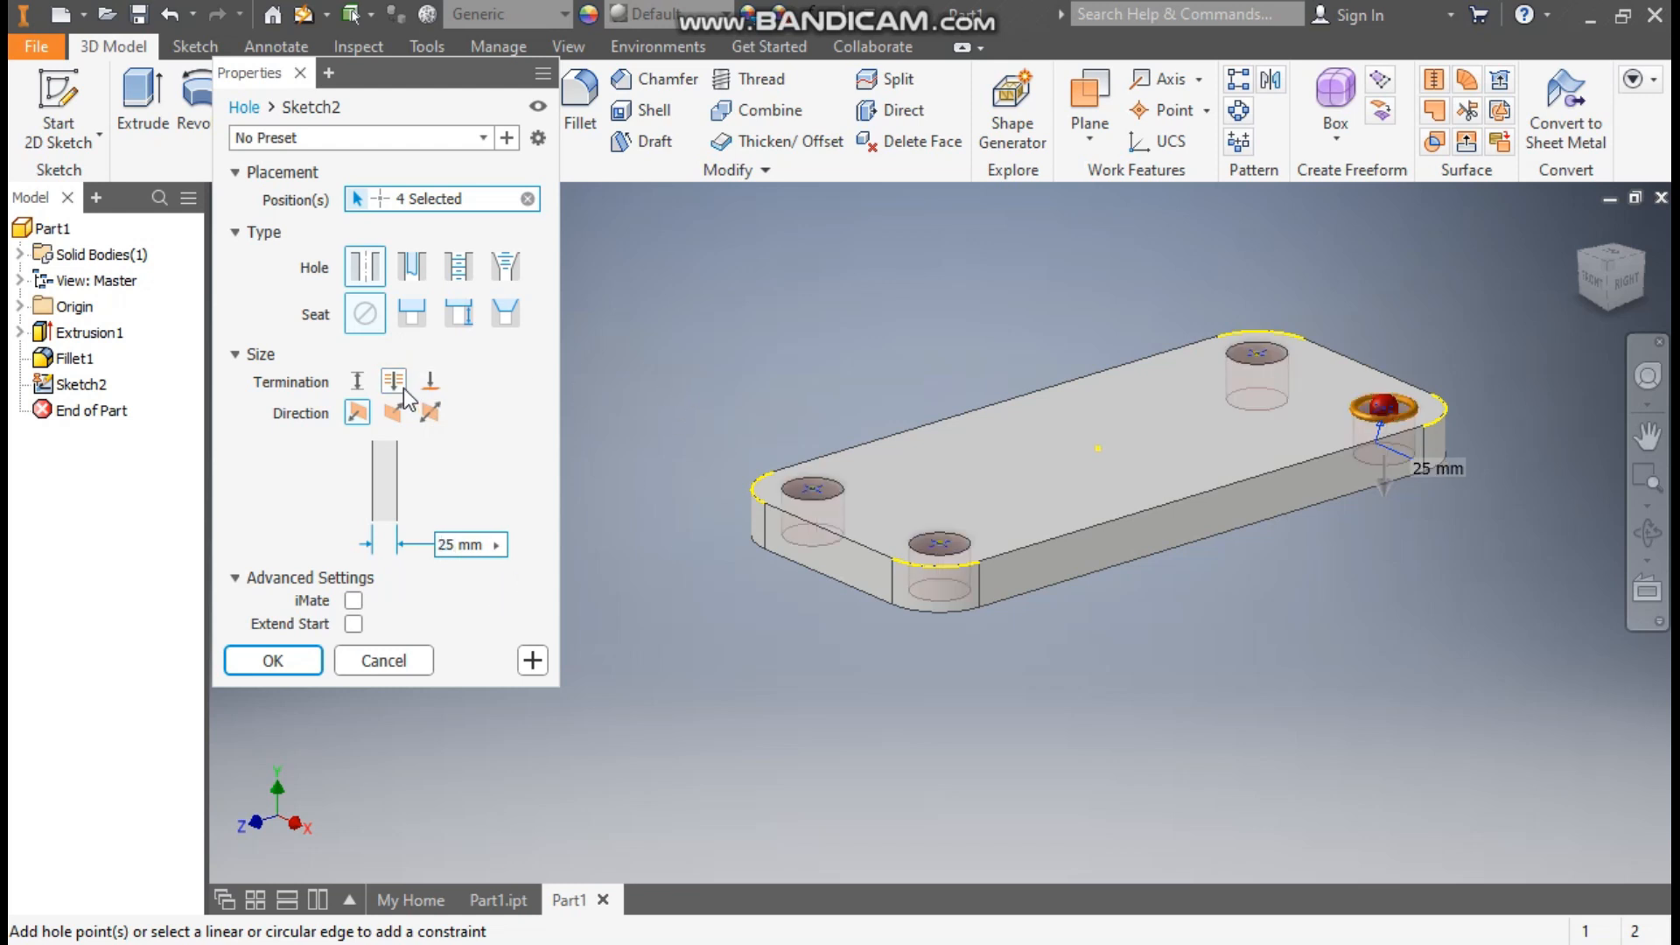
pyautogui.click(274, 660)
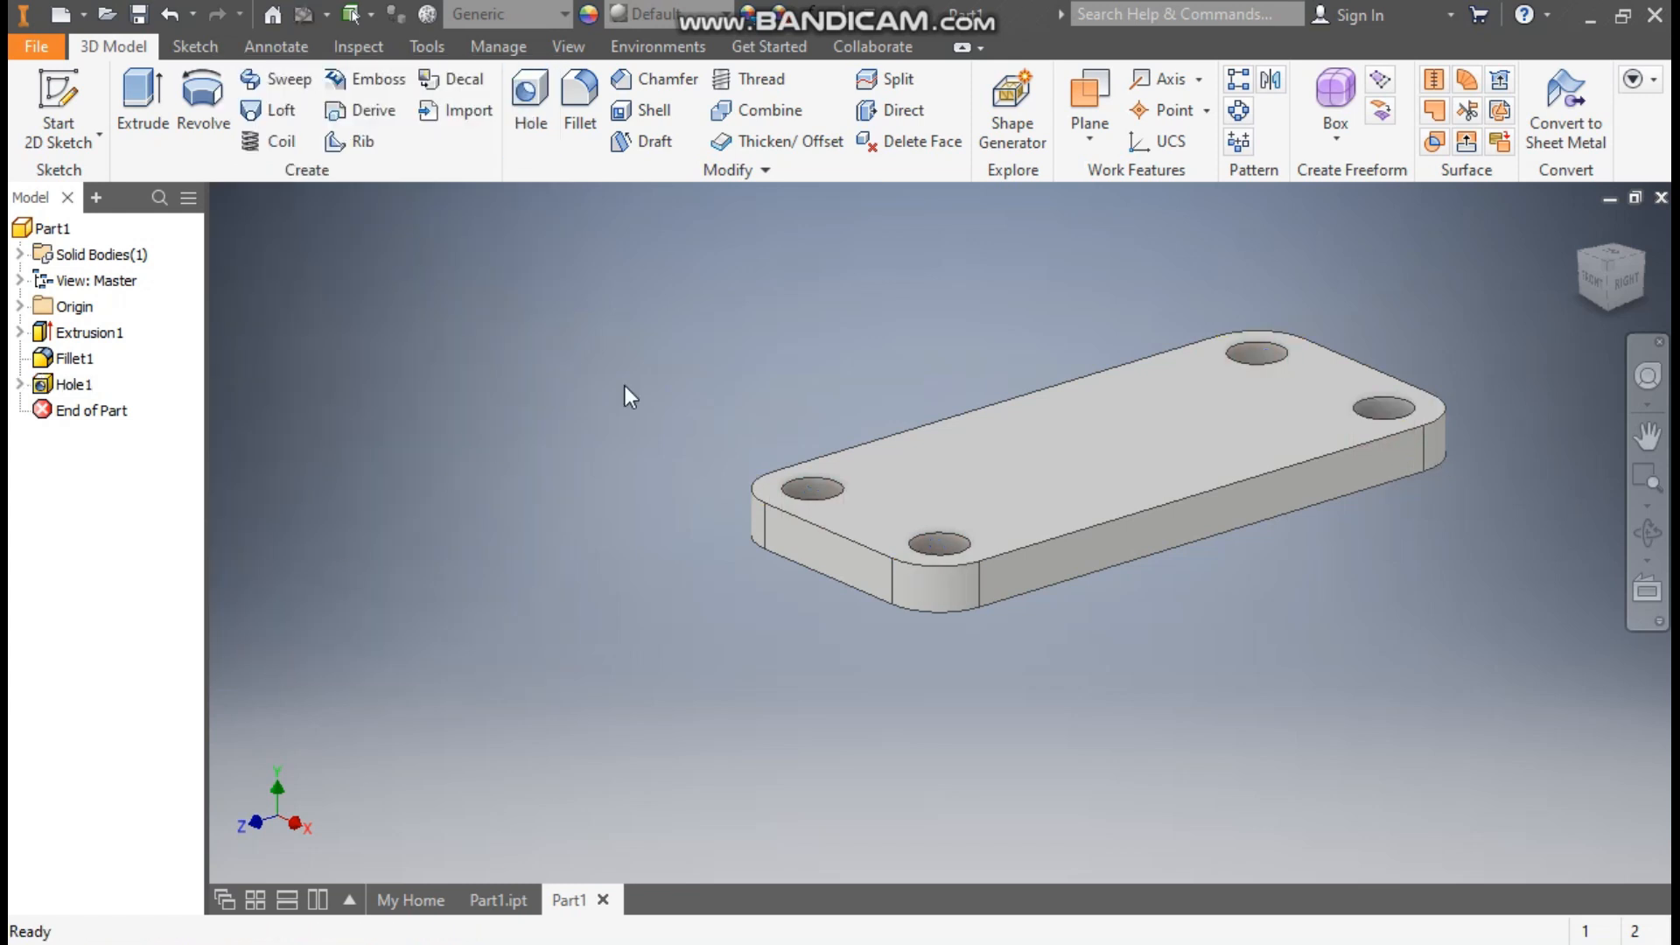
# Step: Start a sketch on the plate's top face and draw a 60 mm diameter circle on the lengthwise centreline, towards one short edge
pyautogui.click(1092, 444)
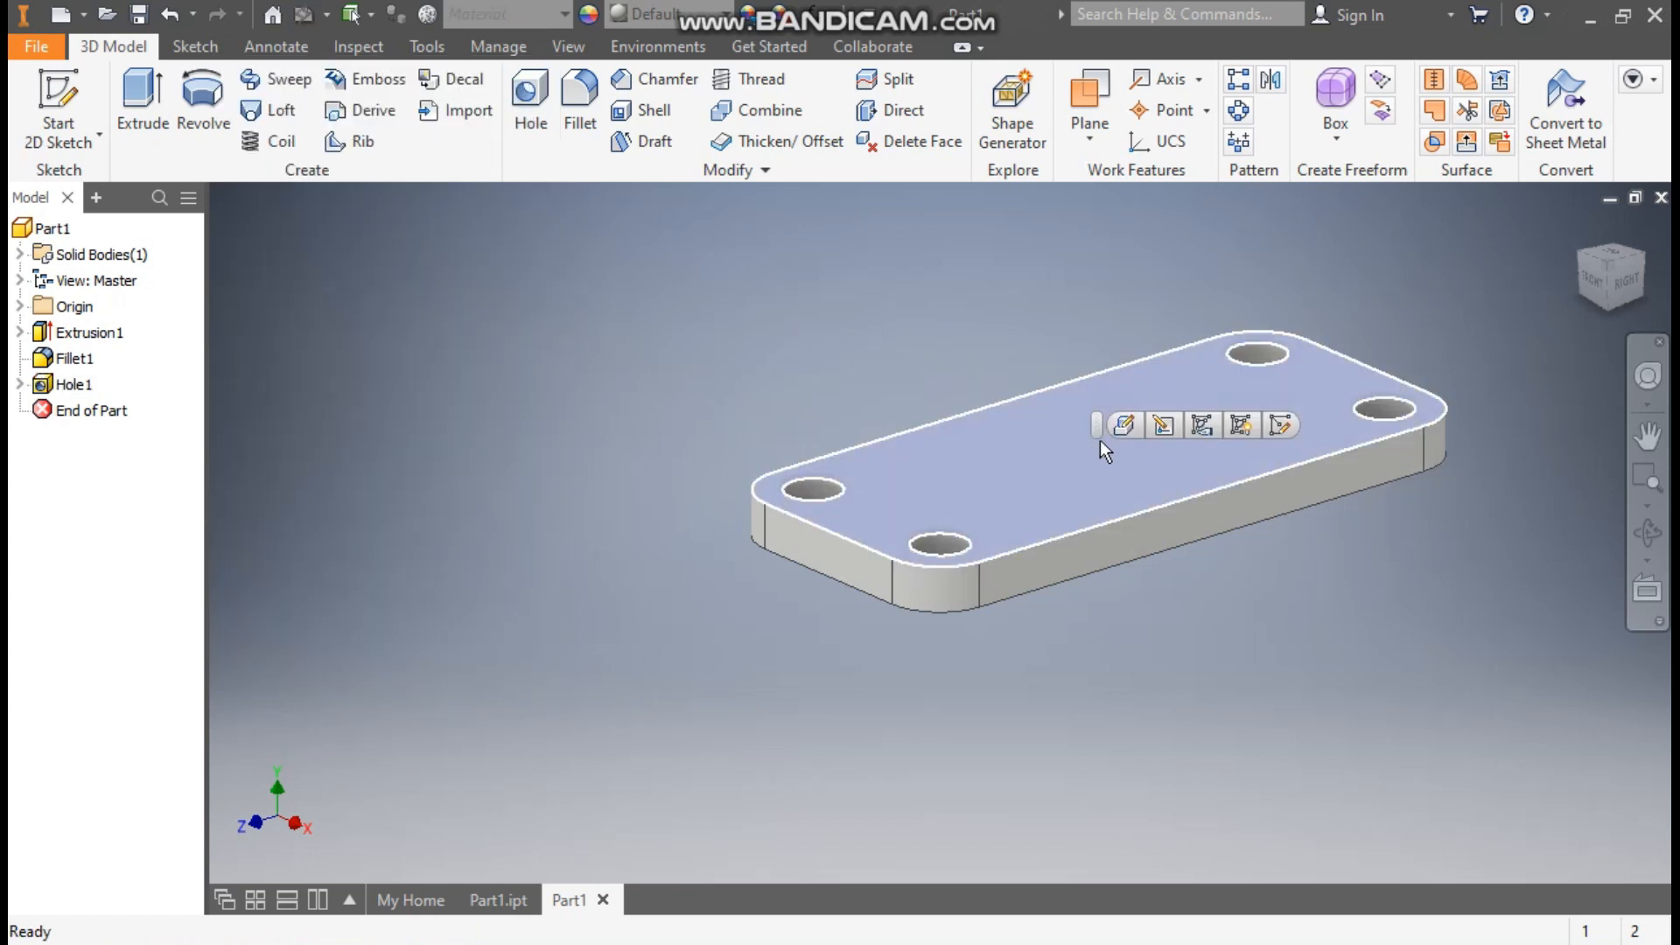
pyautogui.click(1280, 424)
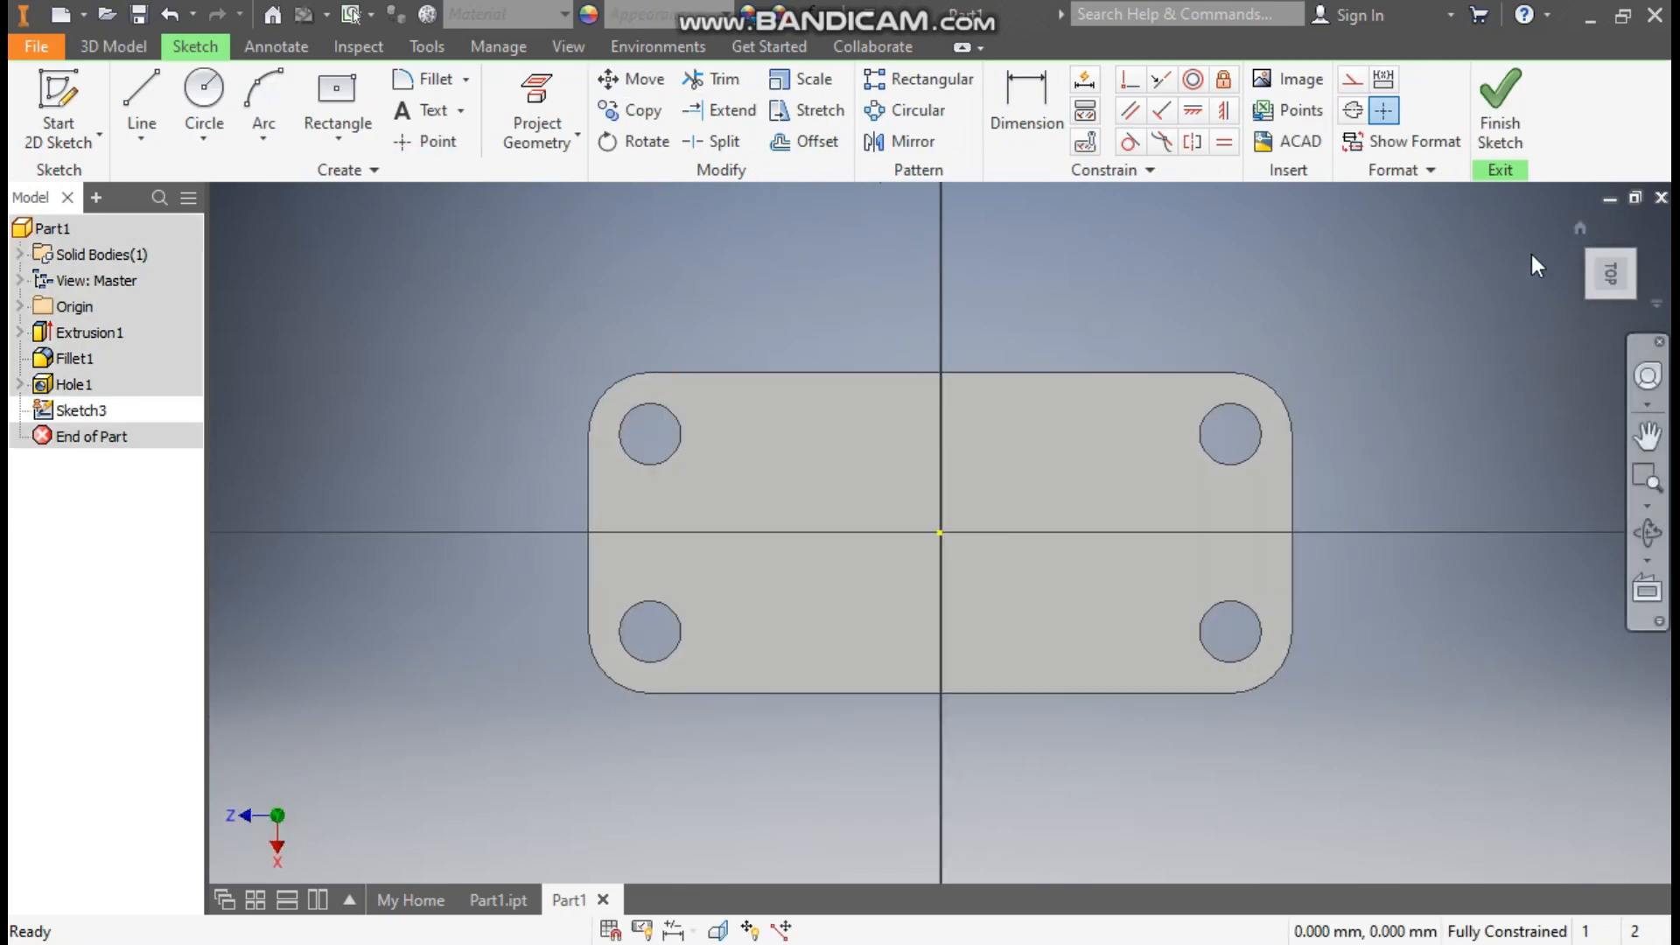
pyautogui.click(1629, 221)
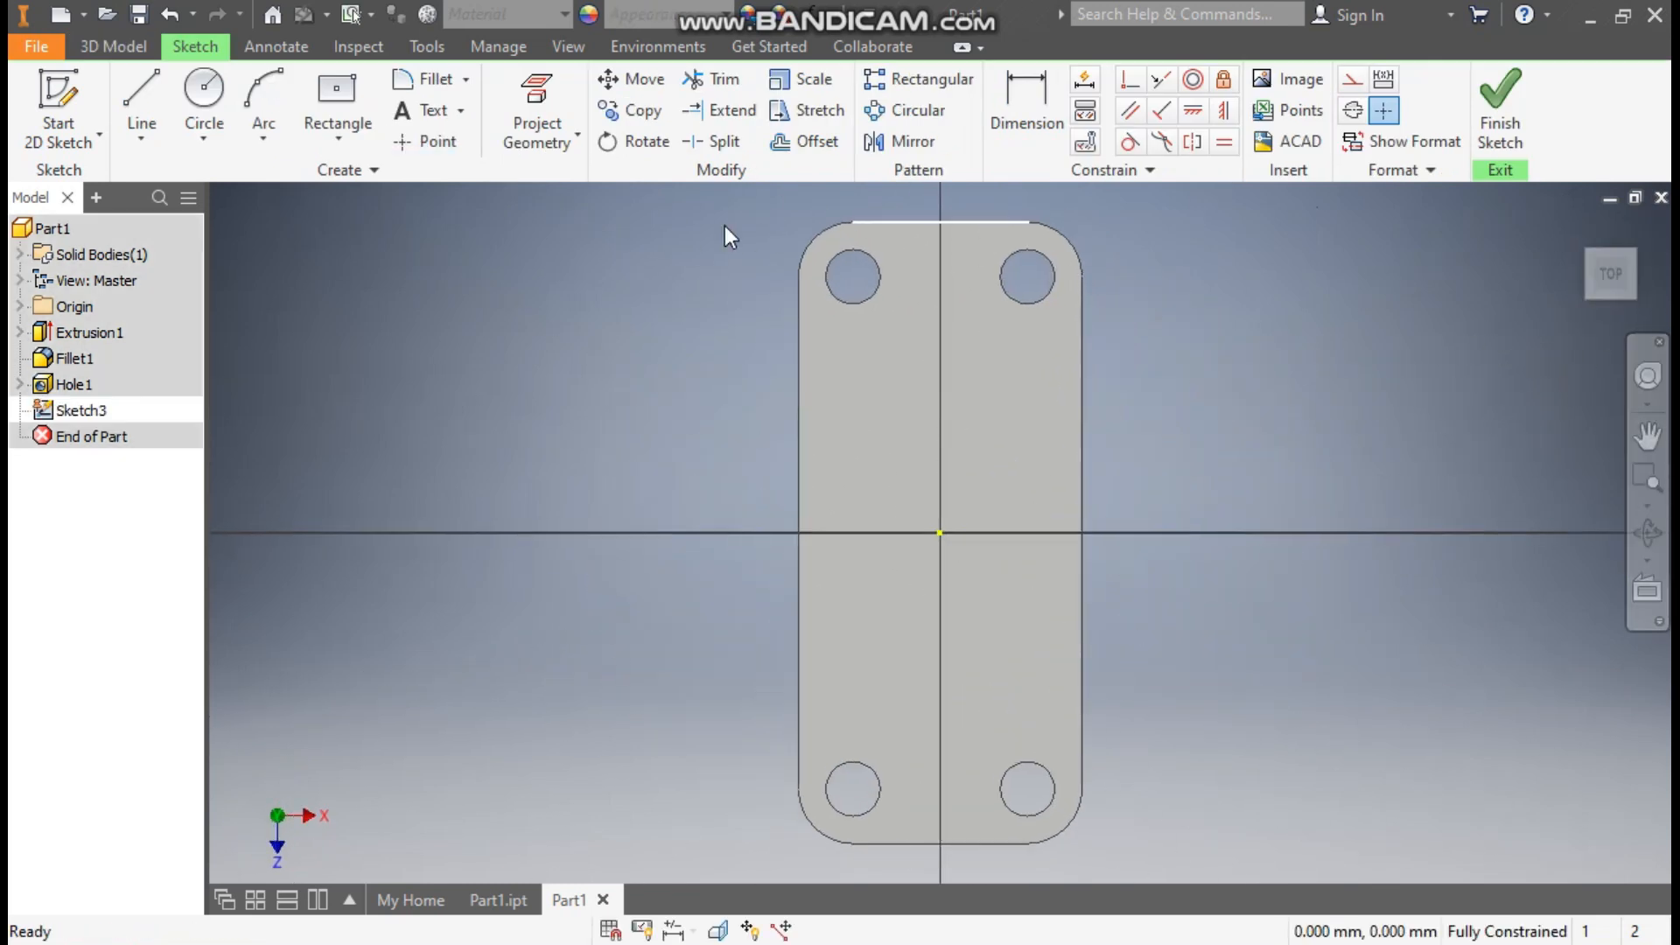
pyautogui.click(226, 103)
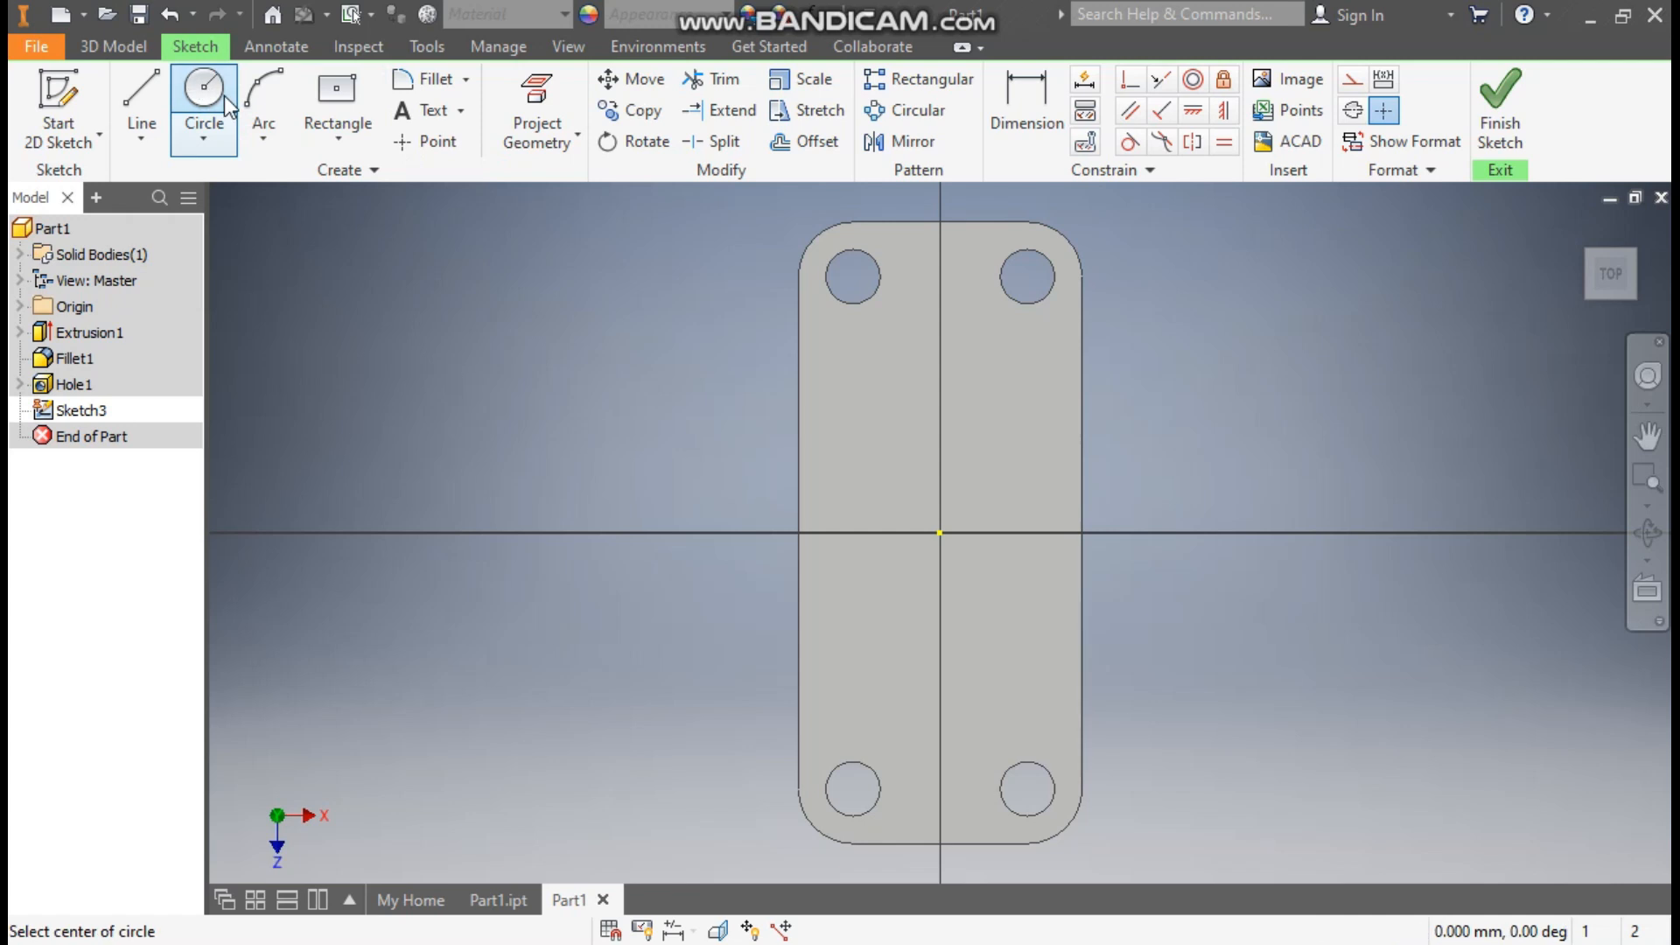
pyautogui.click(940, 658)
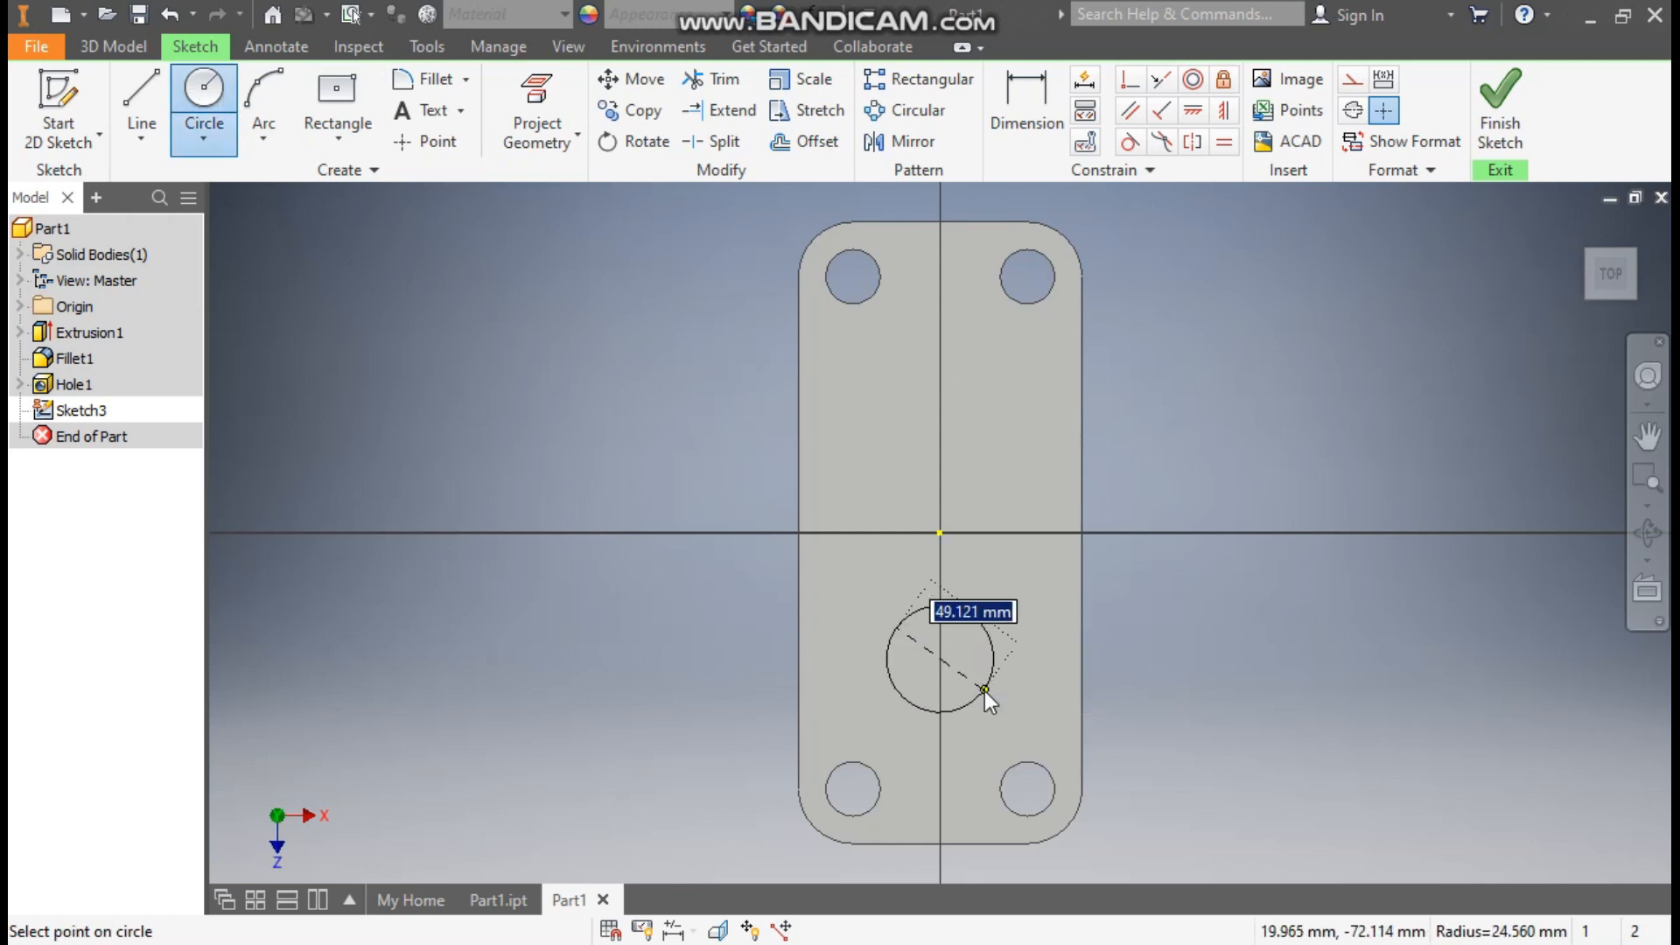
pyautogui.write('60')
pyautogui.press('Return')
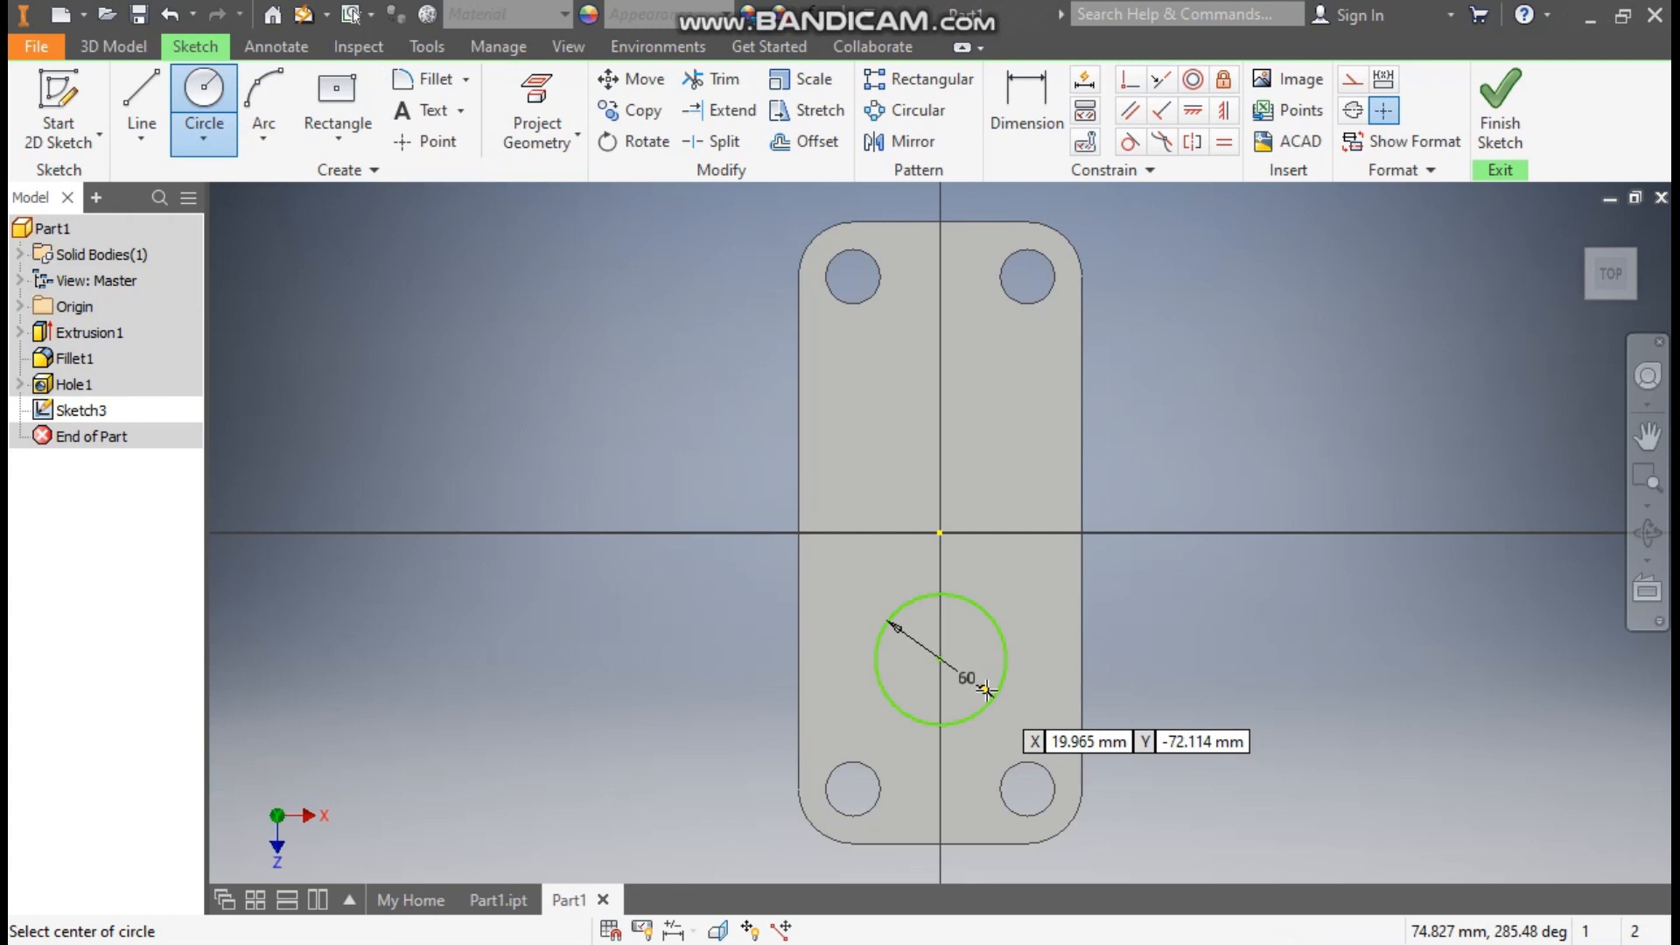
# Step: Dimension the circle's centre 70 mm from the plate's nearest short edge
pyautogui.click(1030, 85)
pyautogui.click(948, 845)
pyautogui.click(939, 658)
pyautogui.click(719, 726)
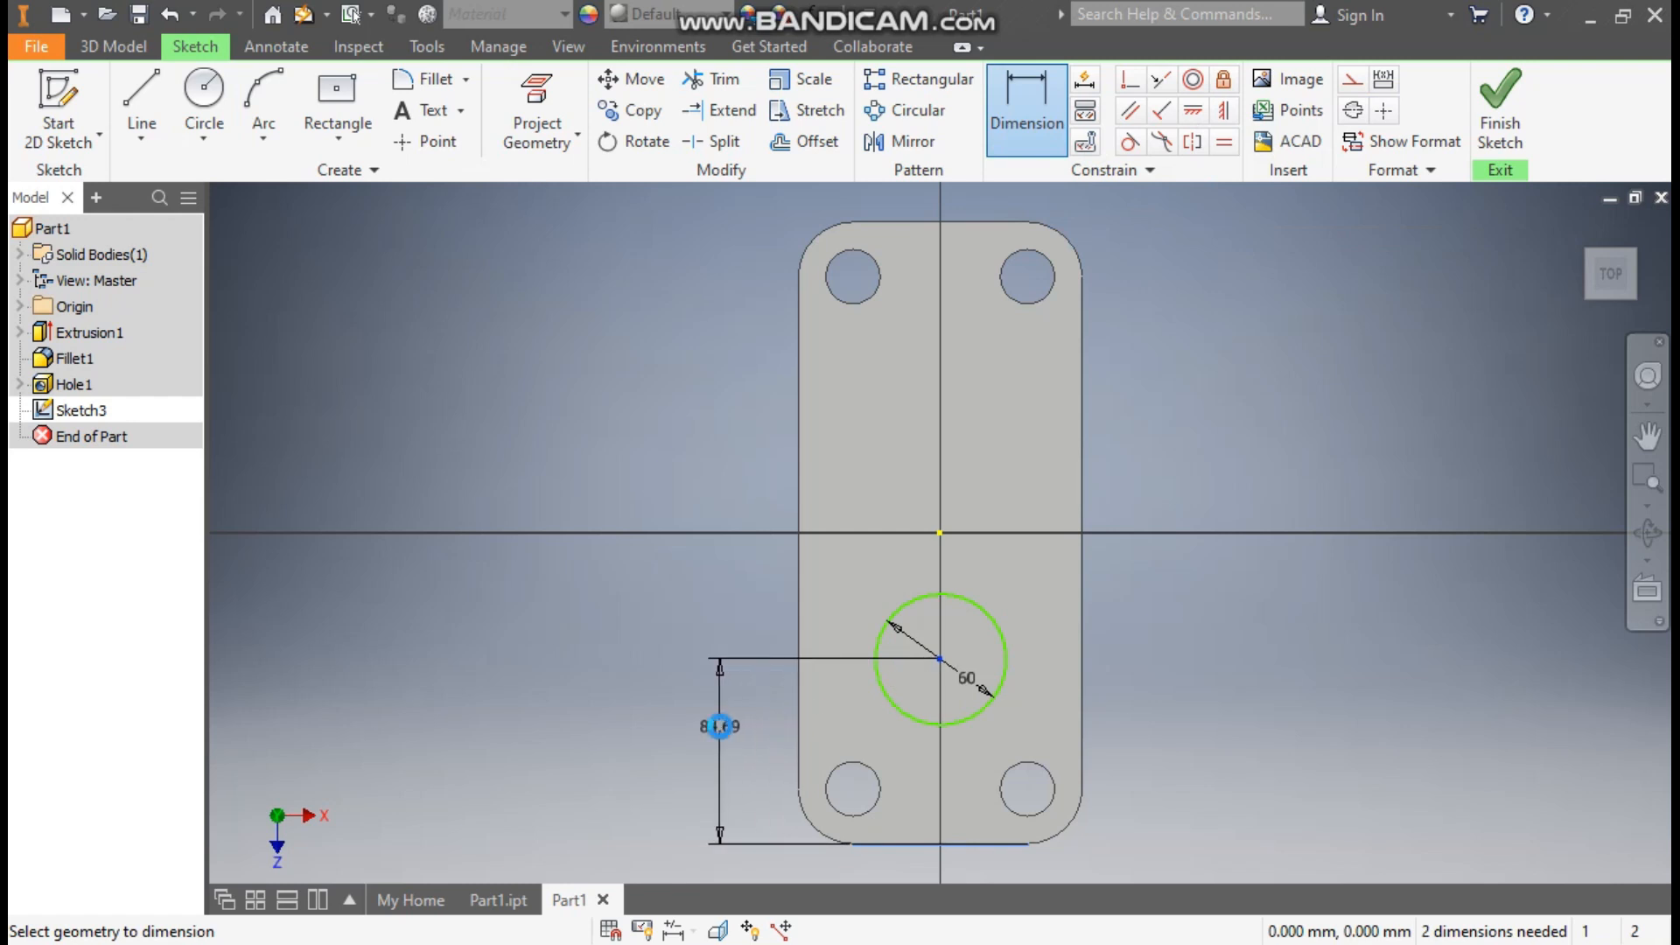
pyautogui.write('70')
pyautogui.press('Return')
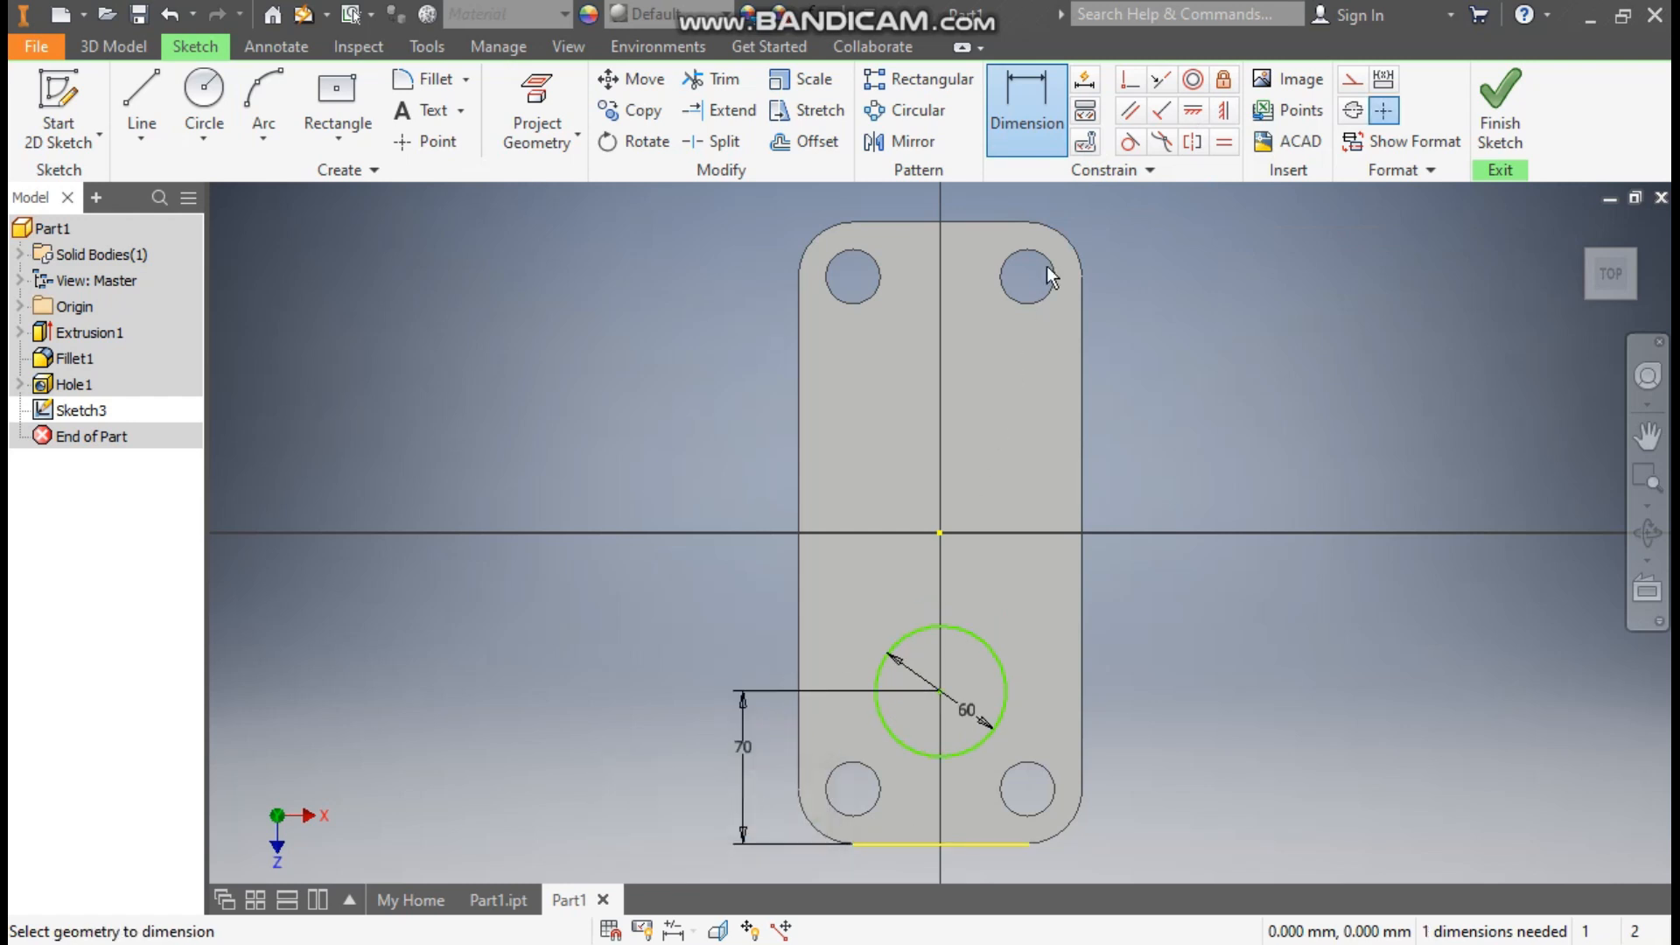
# Step: Align the circle's centre with the sketch origin using a Vertical constraint, and finish the sketch
pyautogui.click(1224, 111)
pyautogui.moveTo(1185, 438); pyautogui.dragTo(968, 411, button='middle')
pyautogui.click(942, 398)
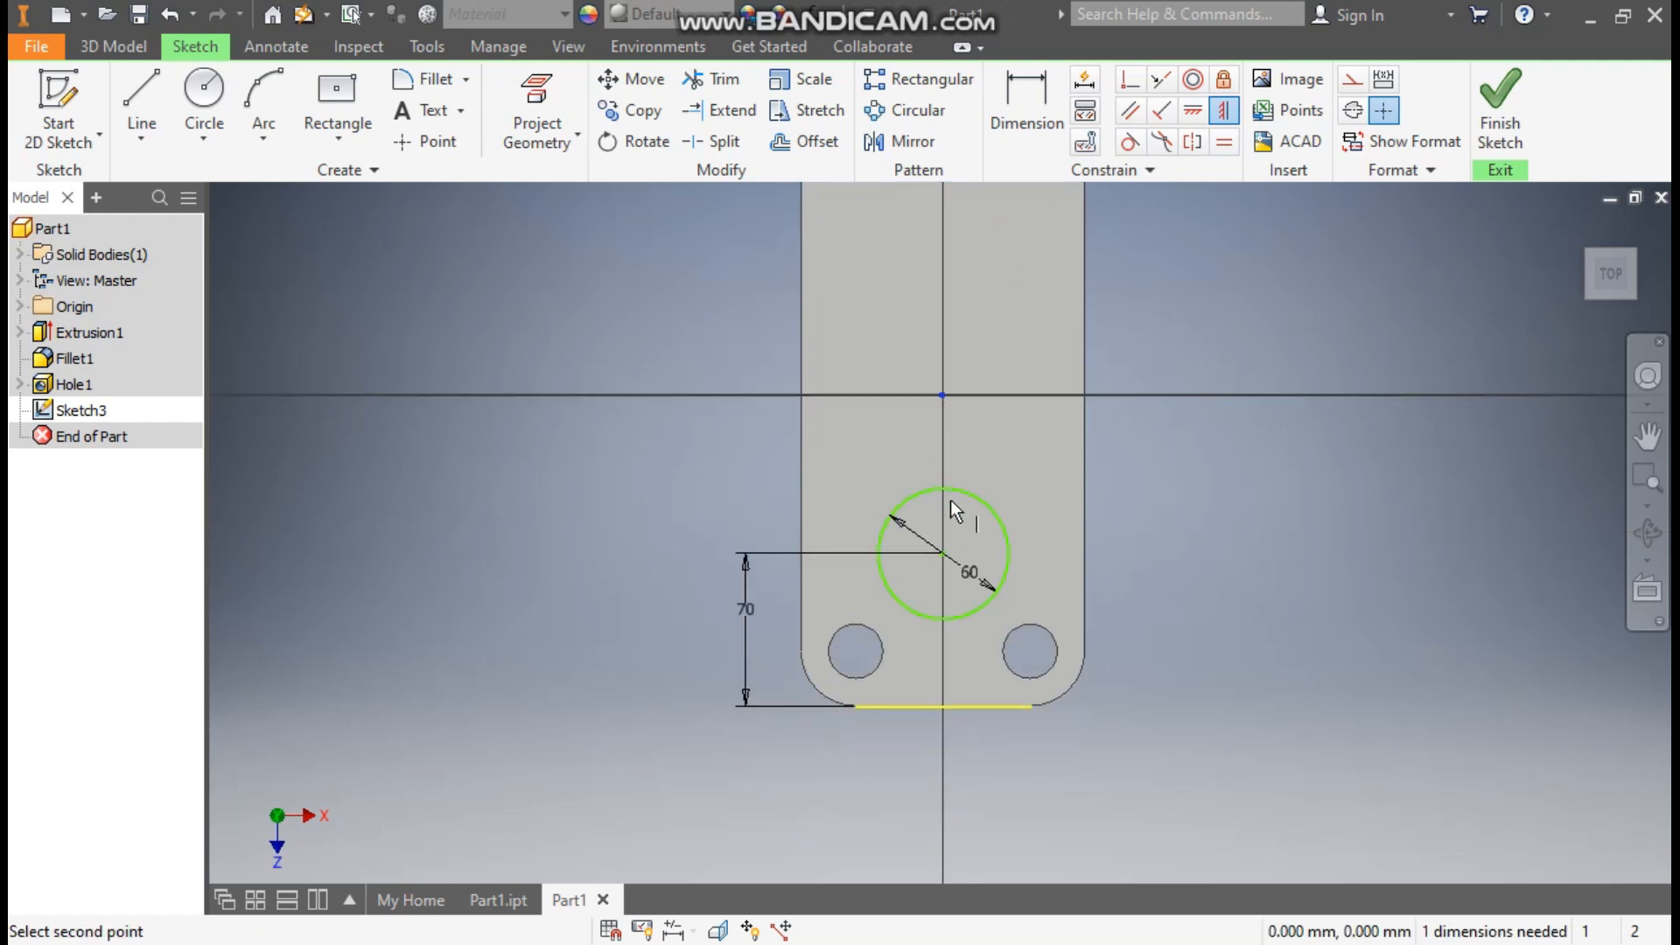
pyautogui.click(942, 553)
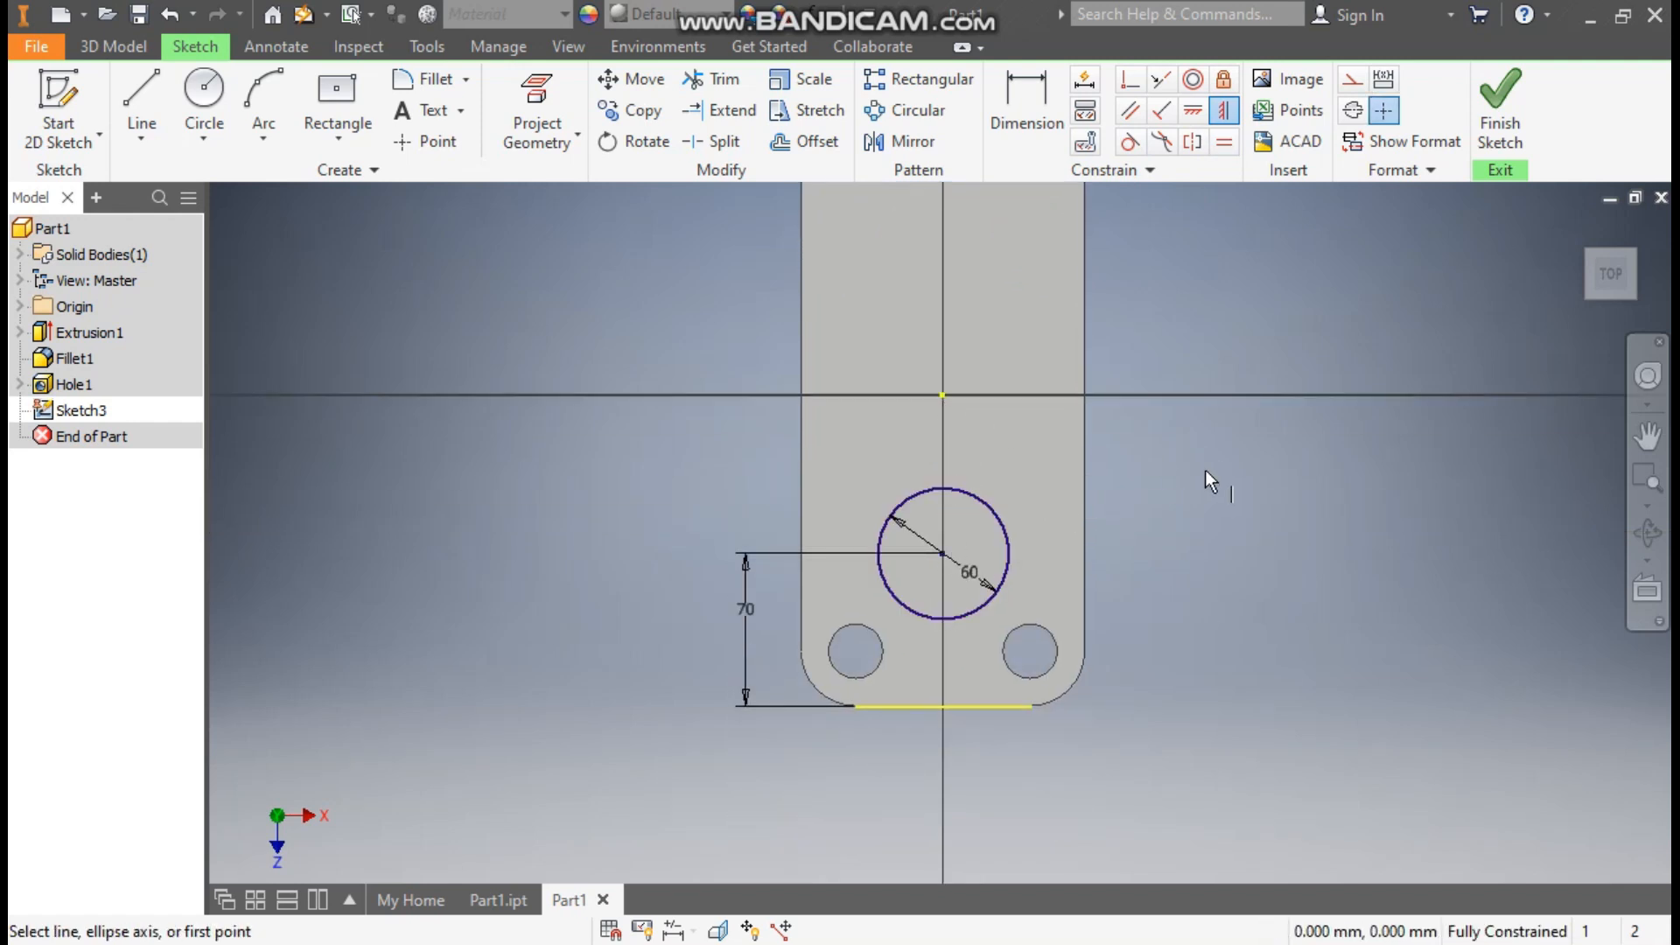
pyautogui.click(1500, 103)
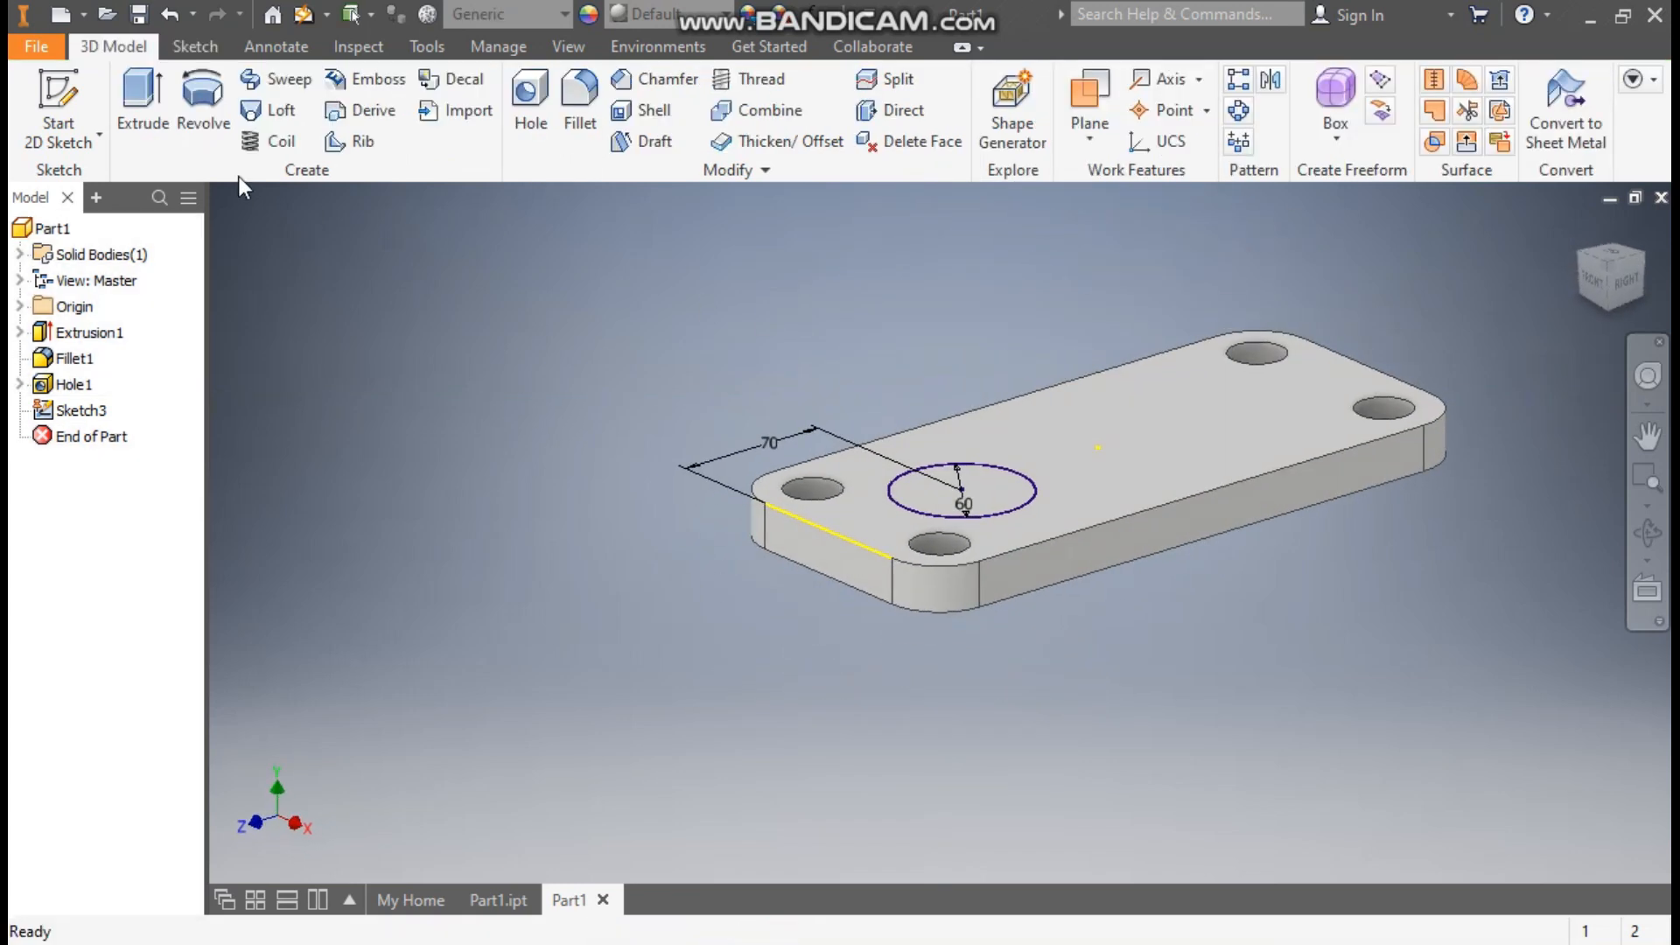
# Step: Extrude the 60 mm circle upward by 30 mm, joined to the plate, to form a round boss
pyautogui.click(140, 87)
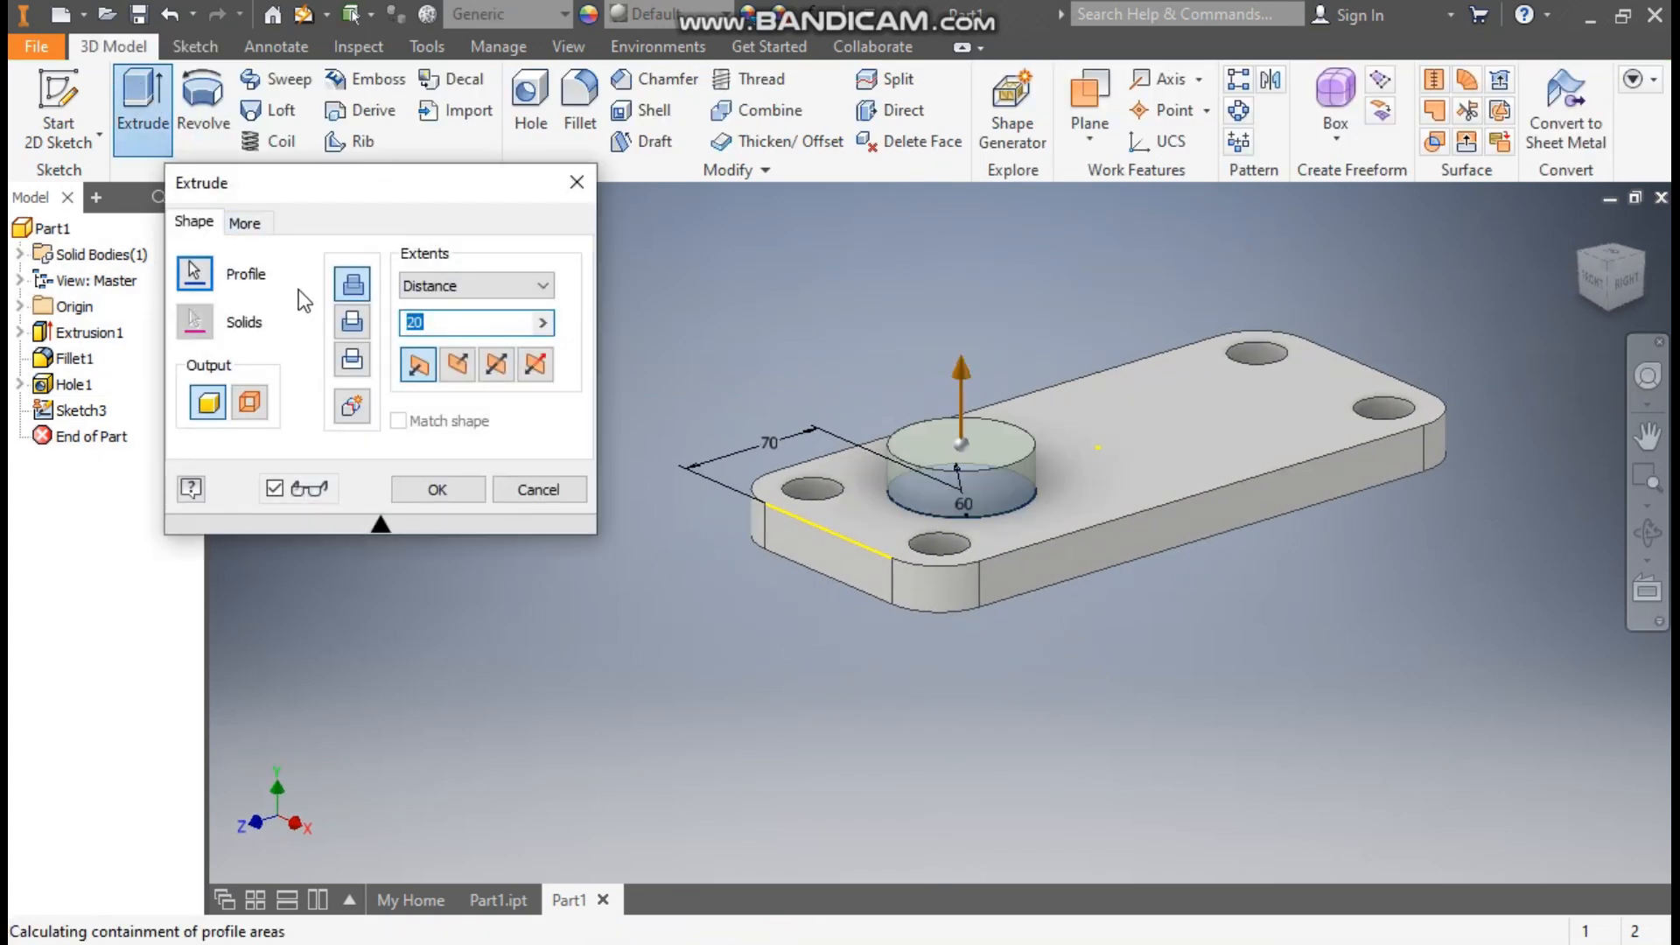
pyautogui.write('30')
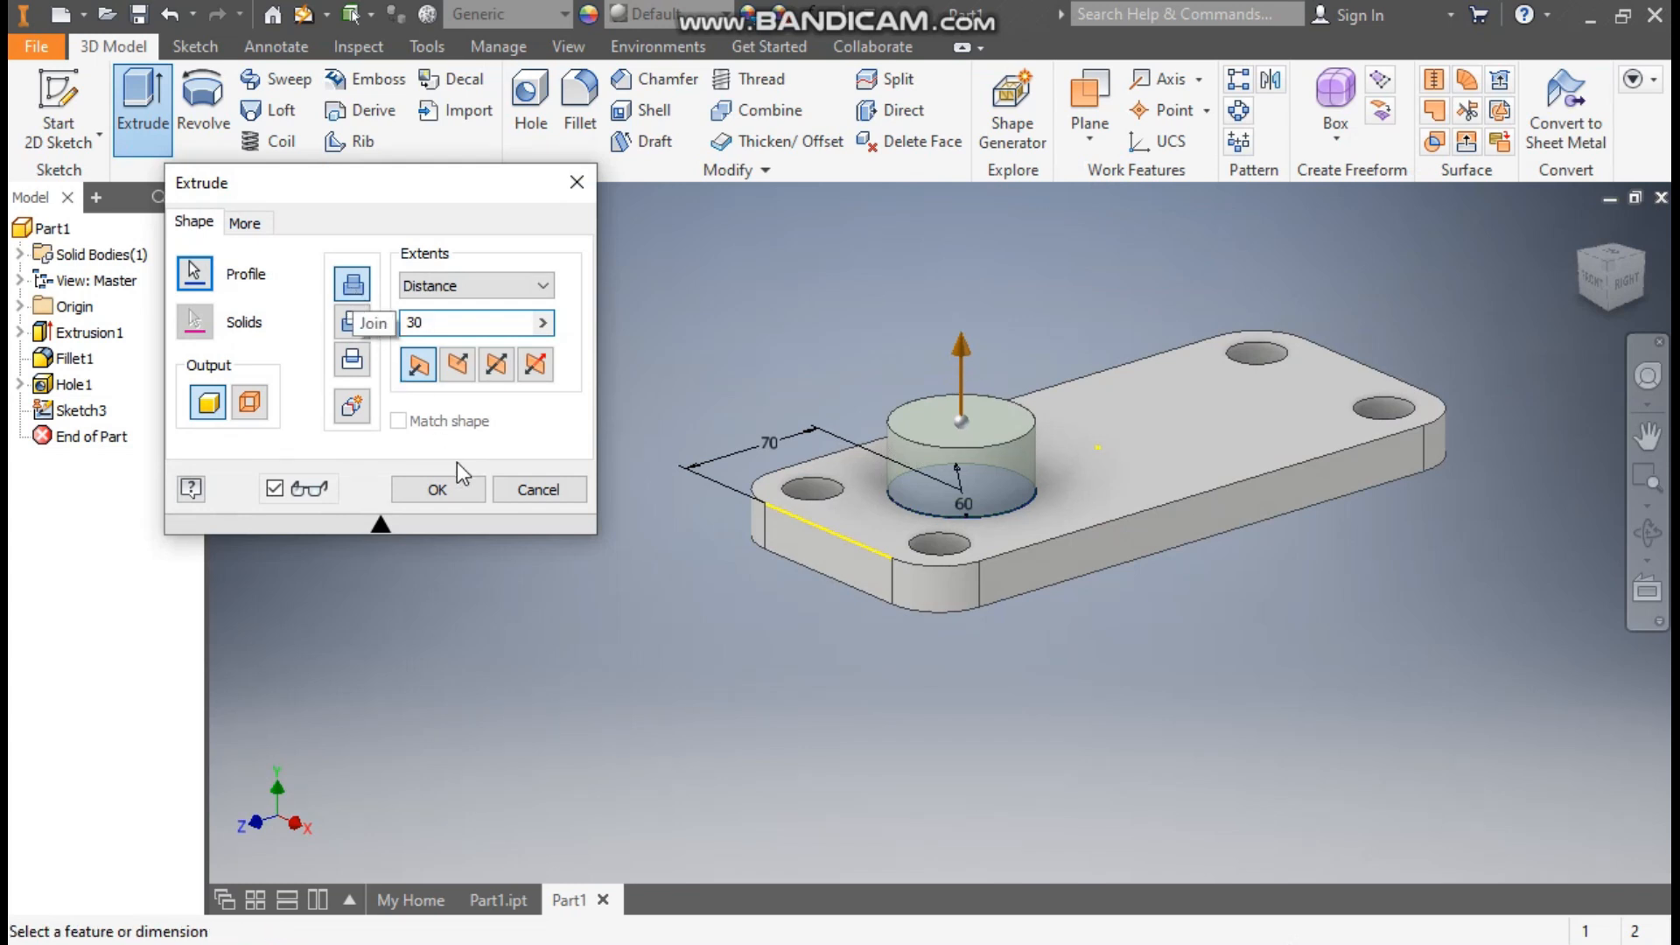
pyautogui.click(466, 495)
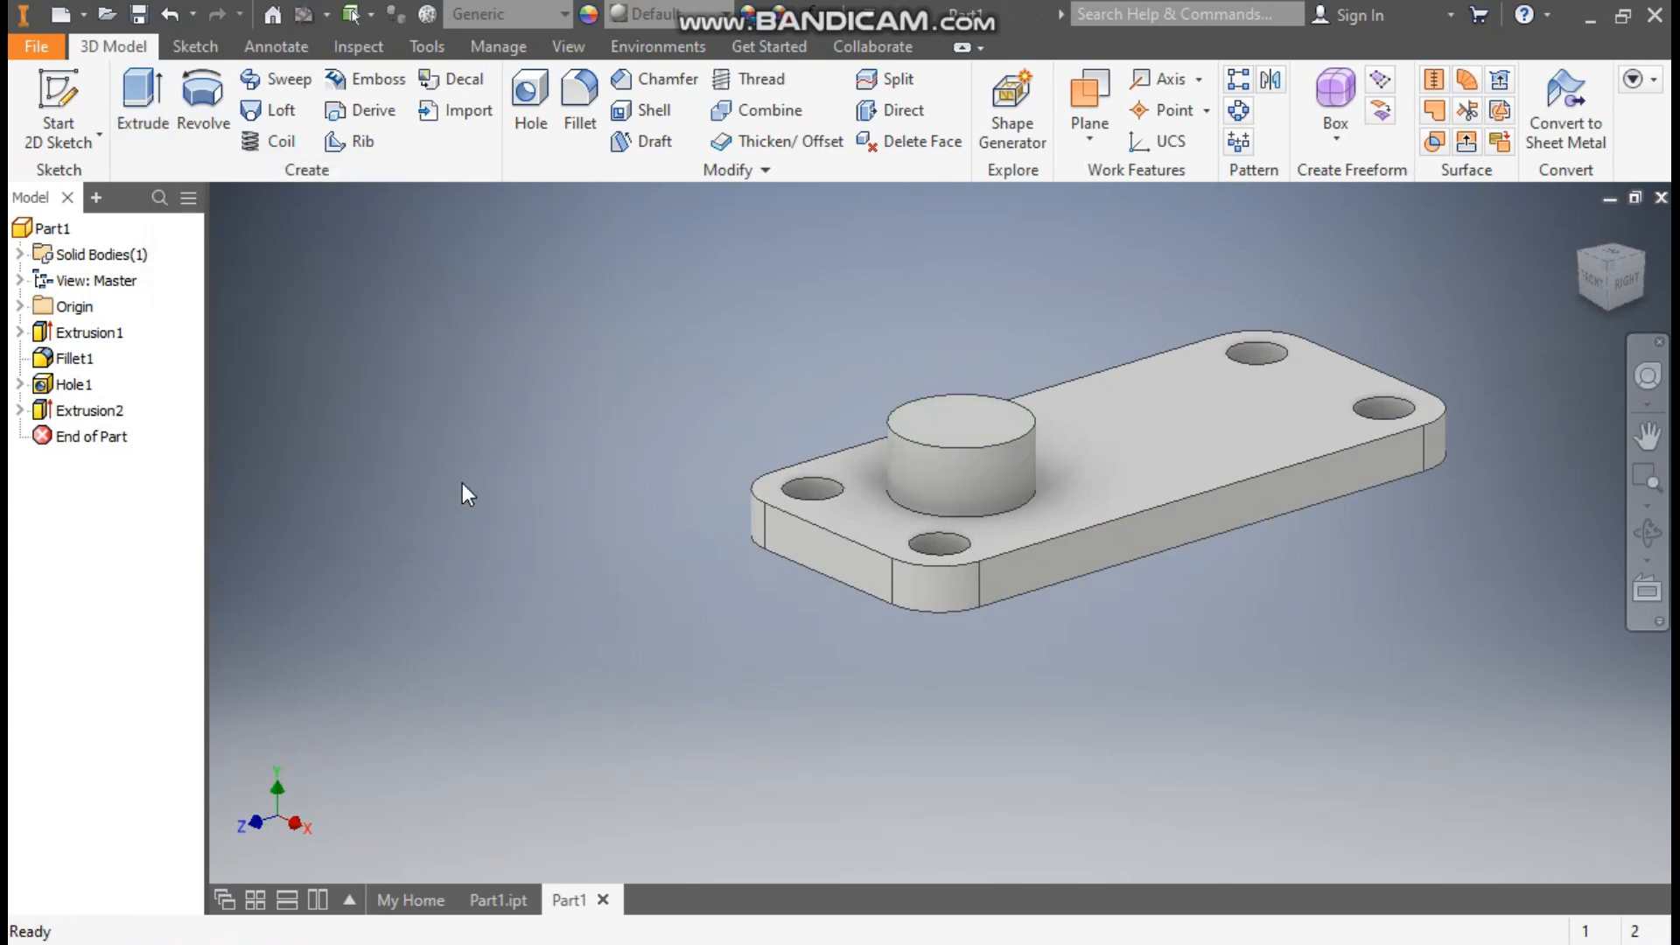
# Step: Start a sketch on the origin's YZ plane and switch the visual style to Wireframe
pyautogui.click(19, 306)
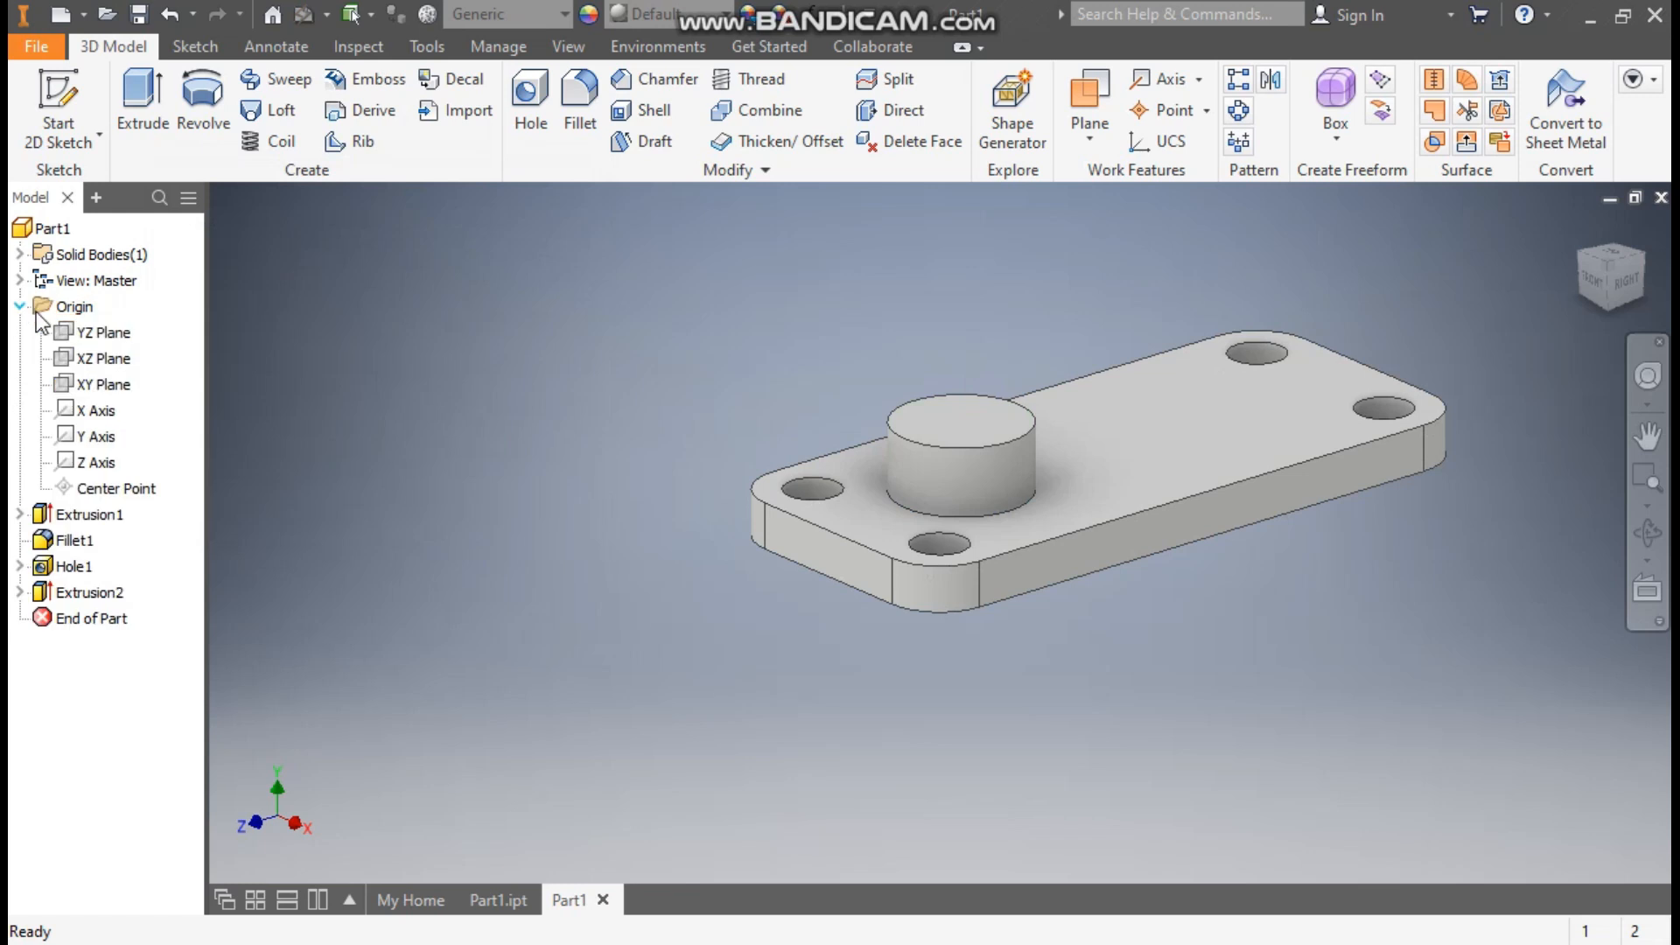
pyautogui.click(104, 334)
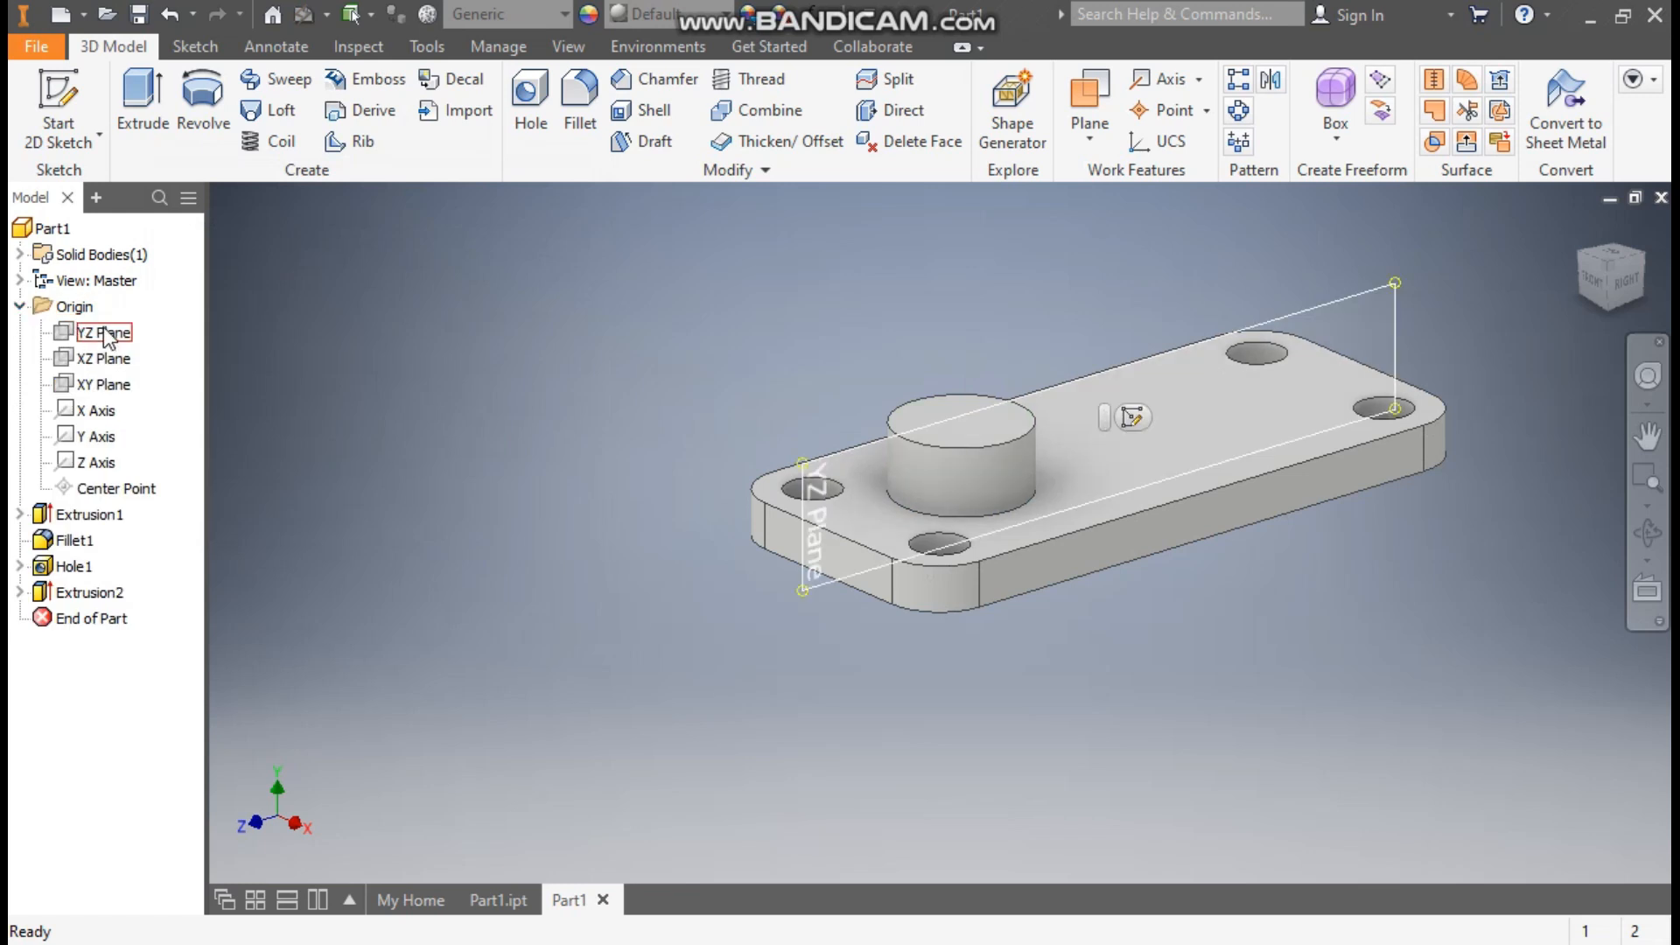
pyautogui.click(1140, 412)
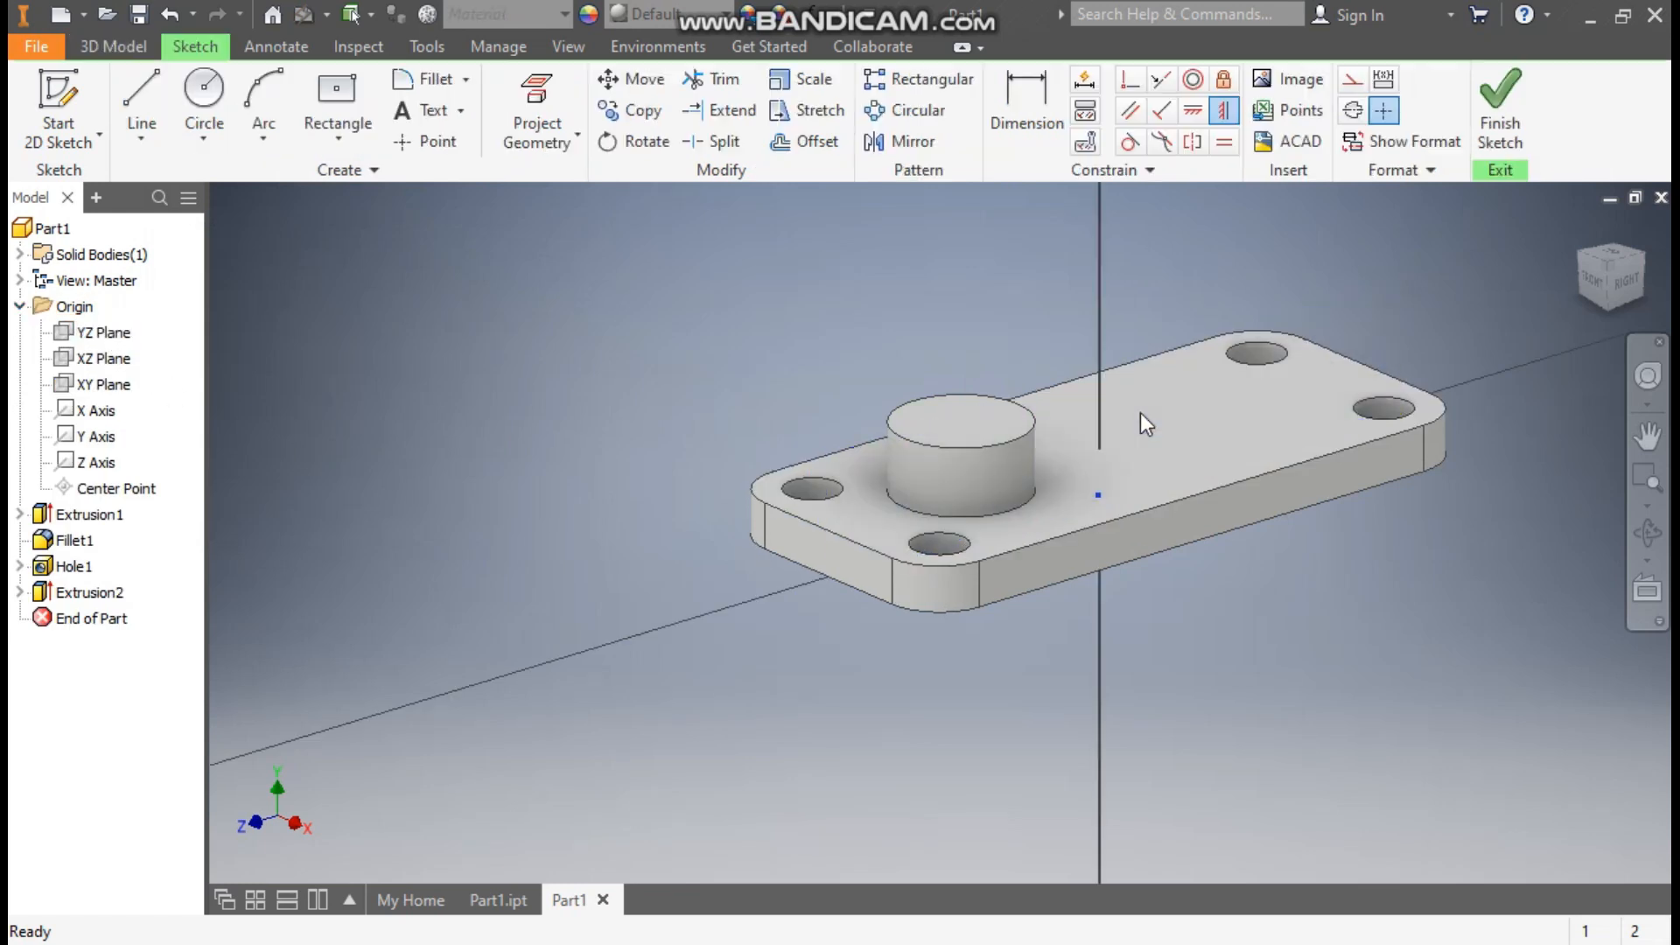
pyautogui.click(141, 98)
pyautogui.scroll(3, 469, 437)
pyautogui.scroll(-2, 1087, 532)
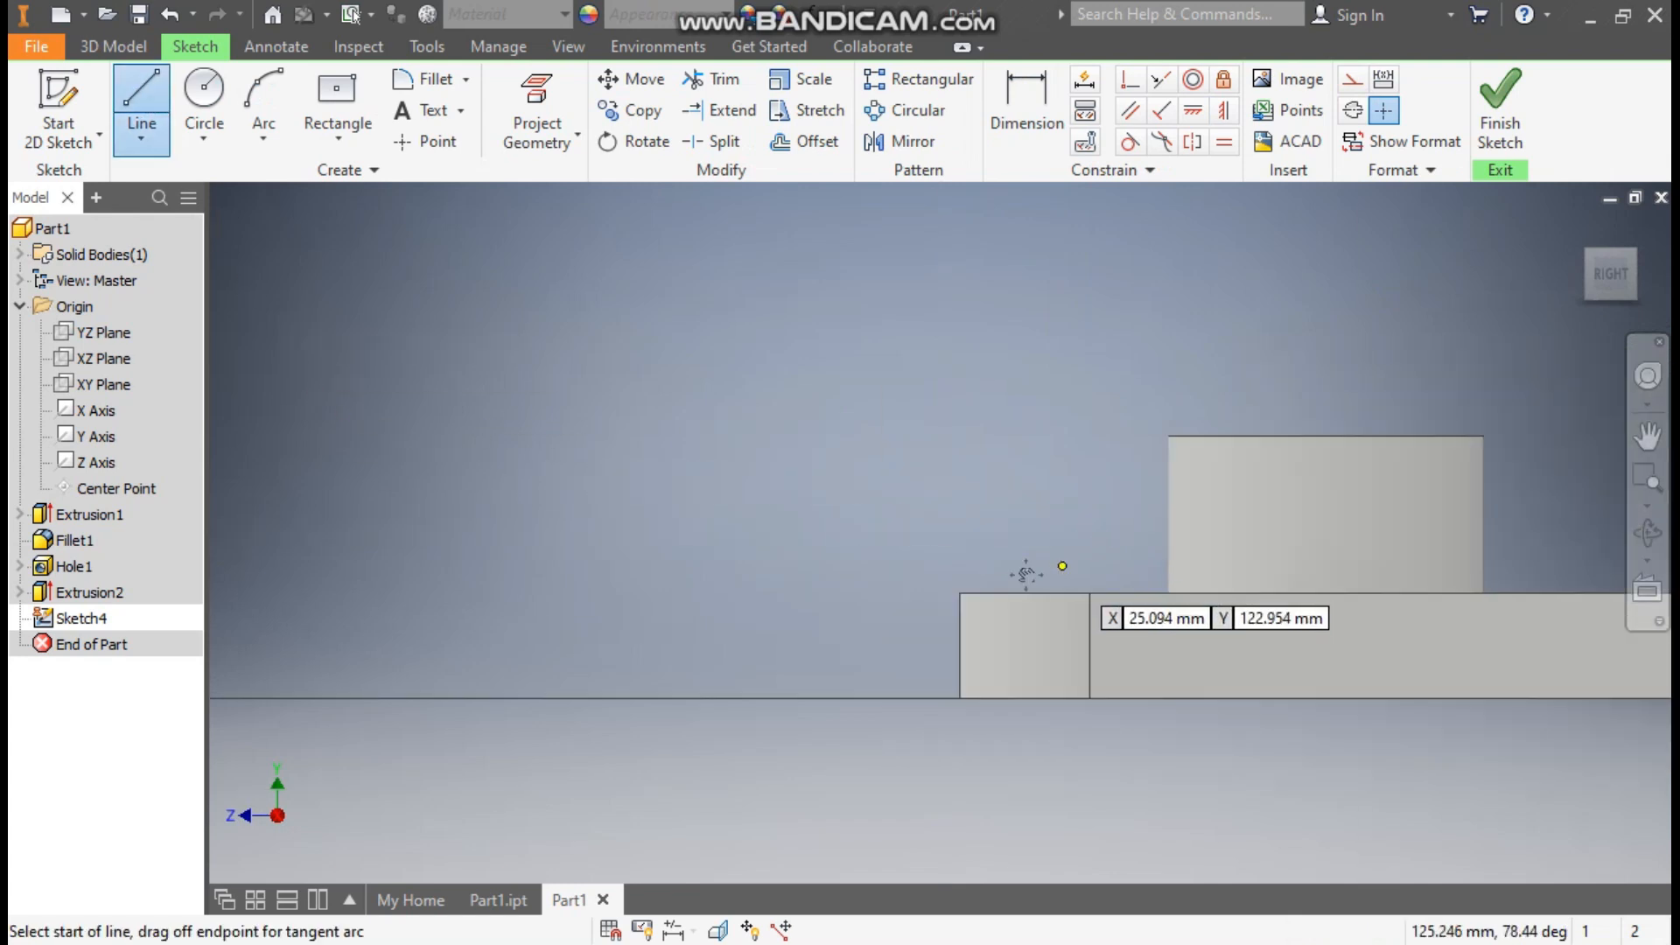
pyautogui.click(569, 46)
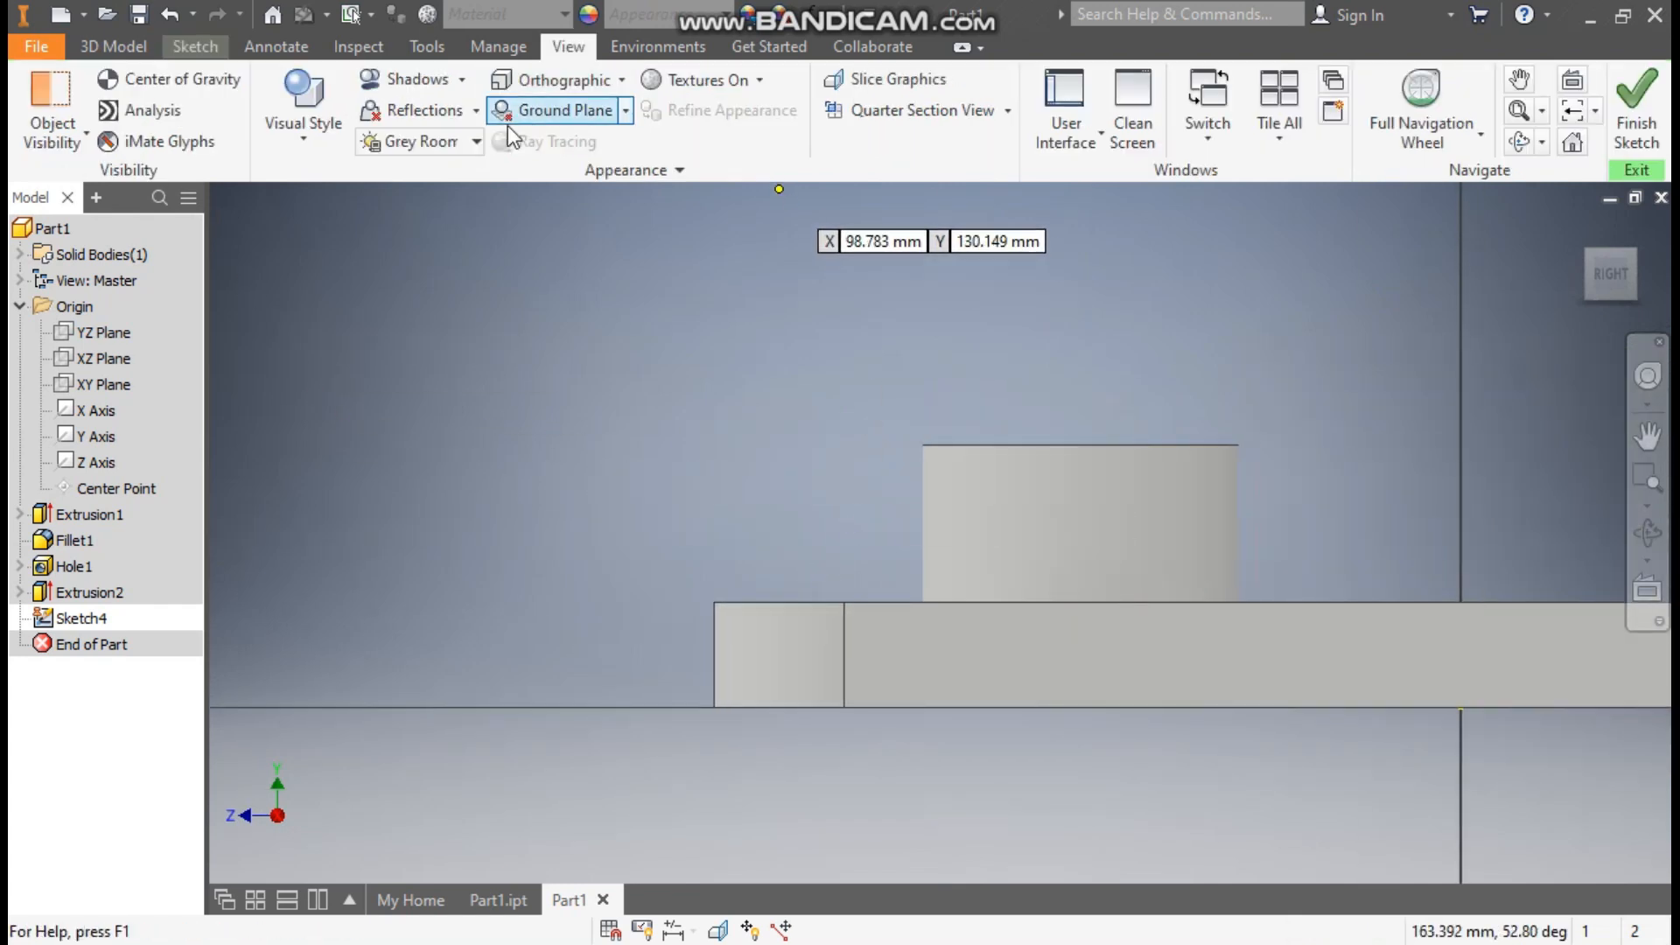
pyautogui.click(292, 138)
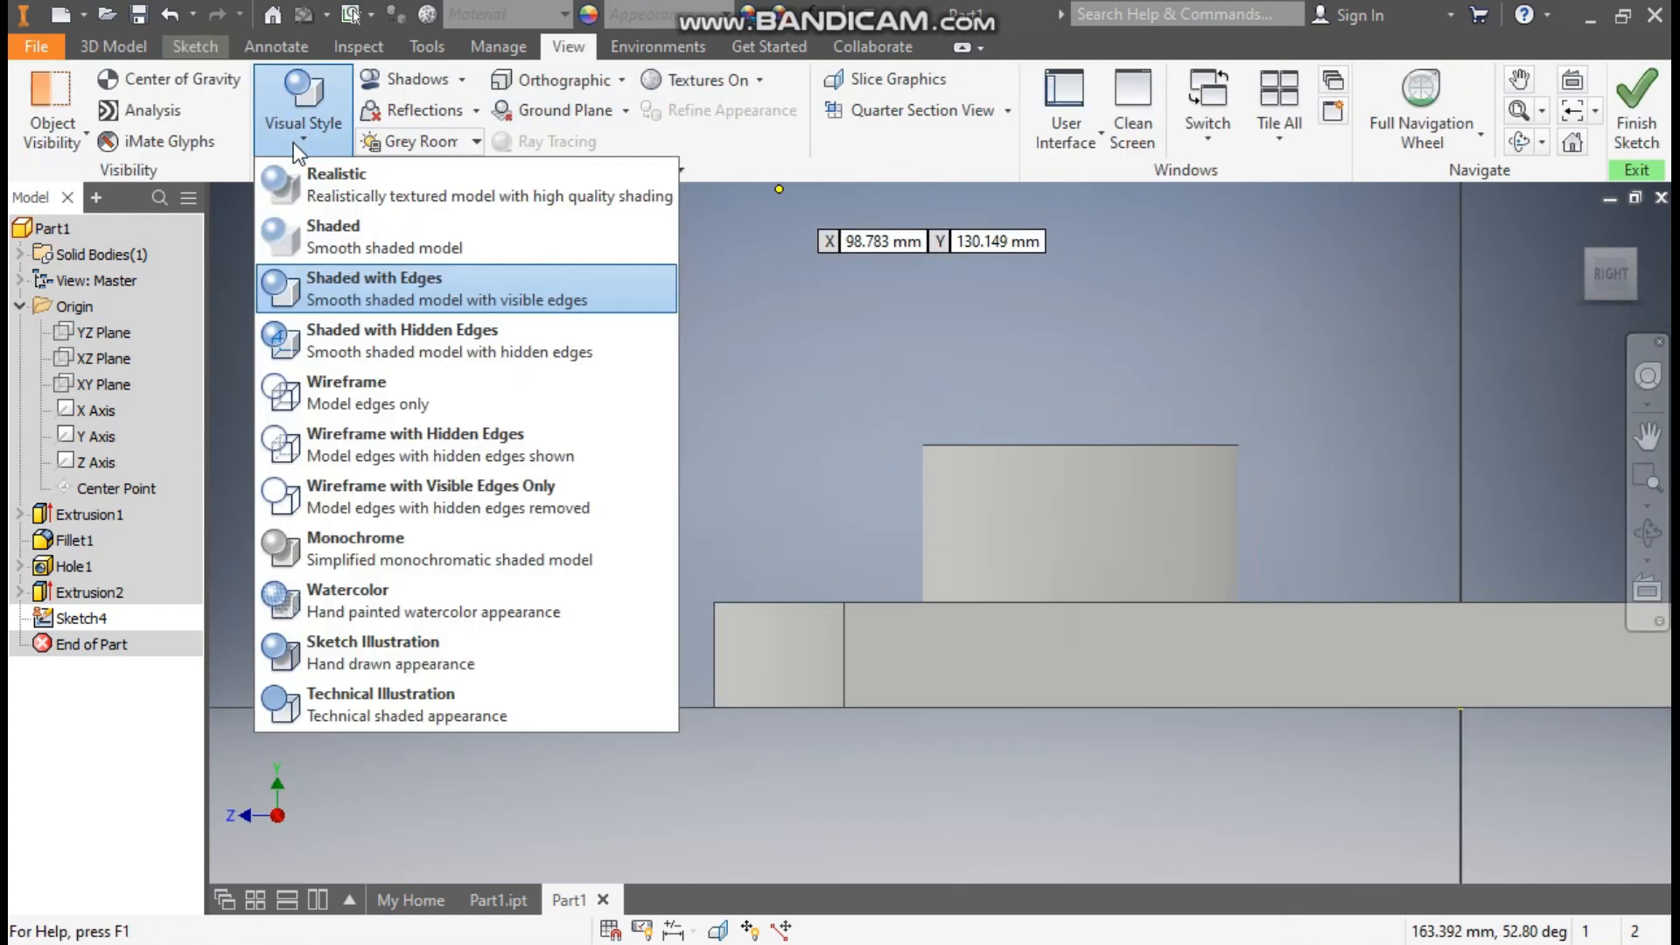
pyautogui.click(392, 394)
# Step: Draw a closed four-line profile from the plate's top up to the boss's outer top corner, along its top, straight down and back
pyautogui.moveTo(872, 550); pyautogui.dragTo(824, 518, button='middle')
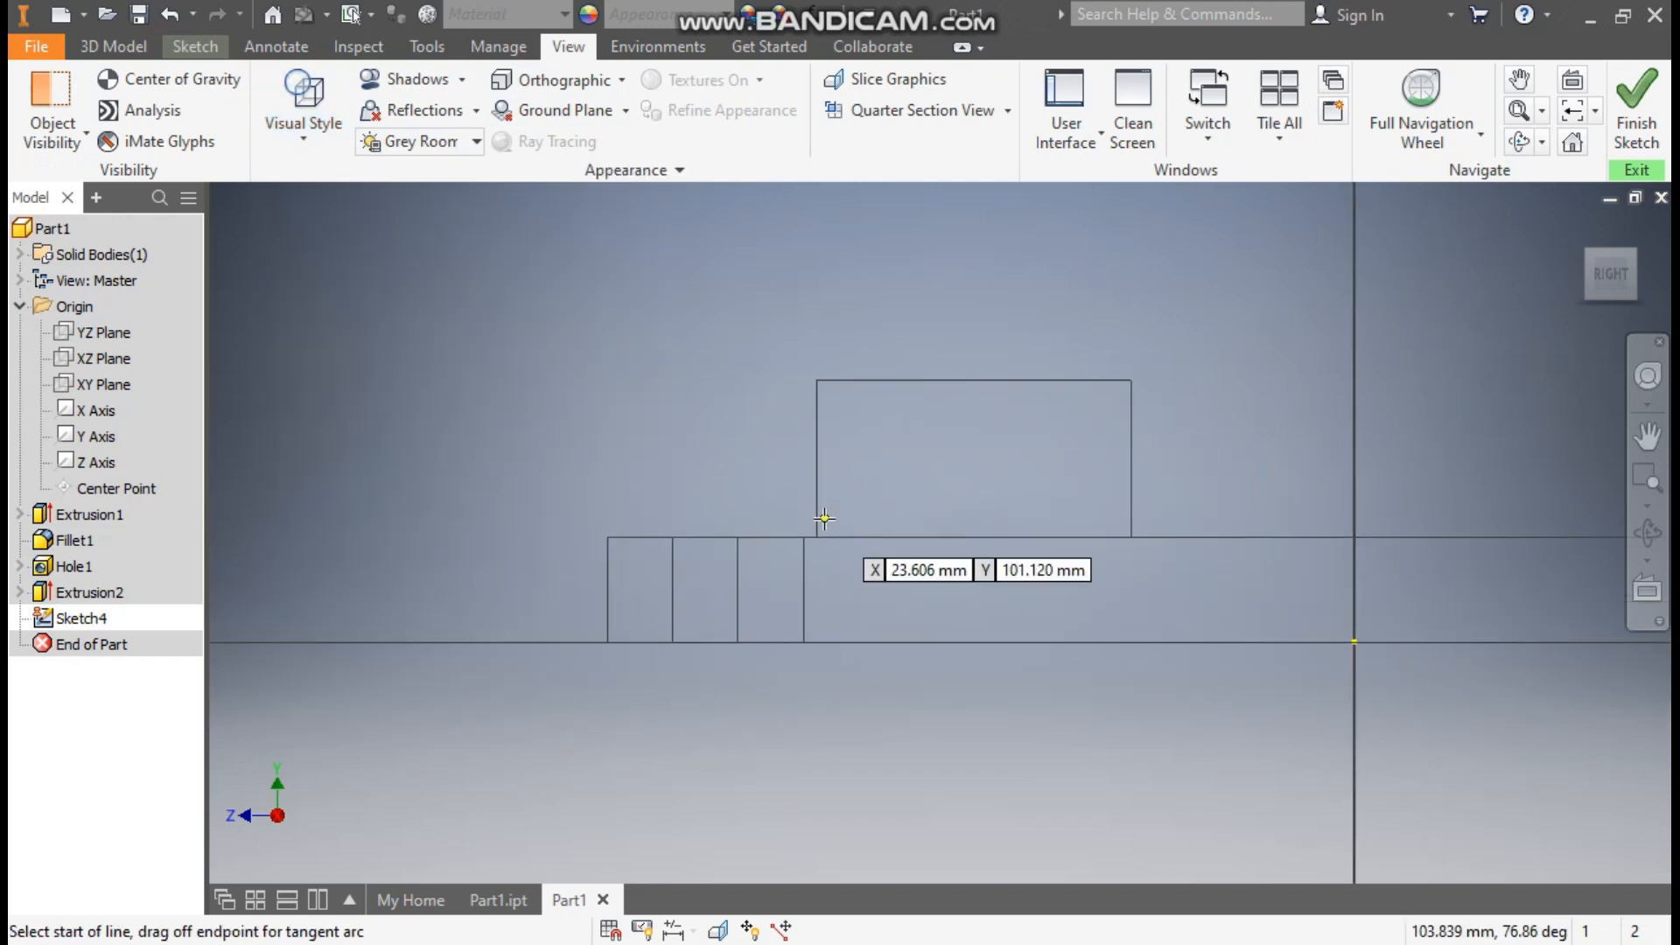
pyautogui.scroll(2, 768, 531)
pyautogui.click(743, 543)
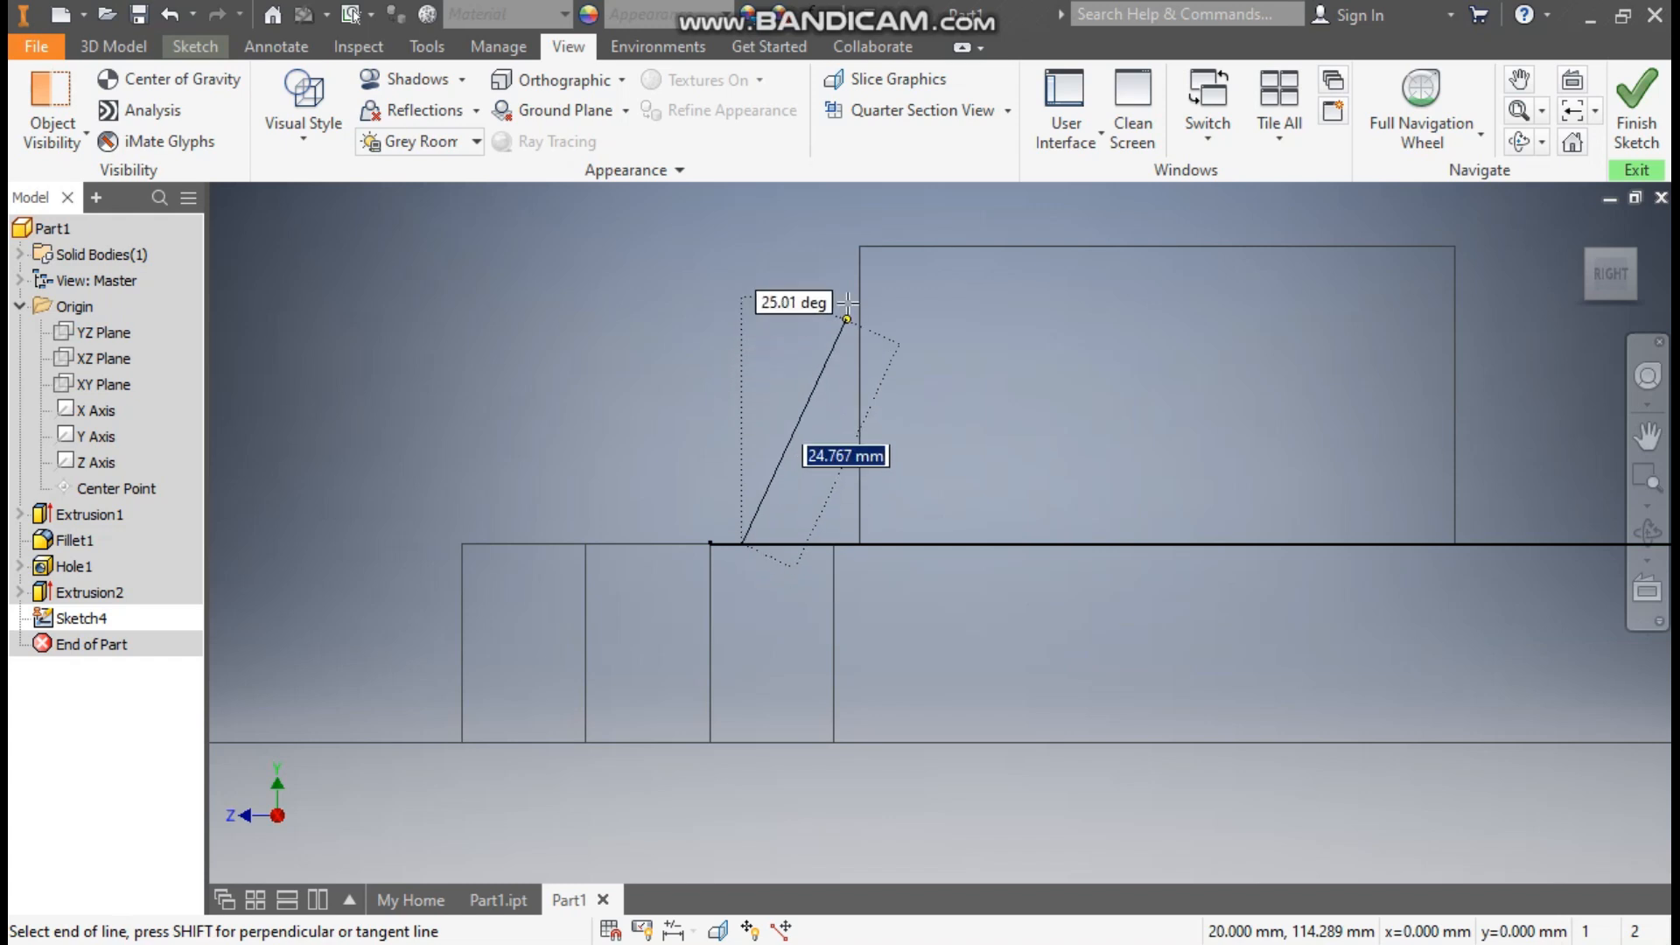
pyautogui.click(859, 245)
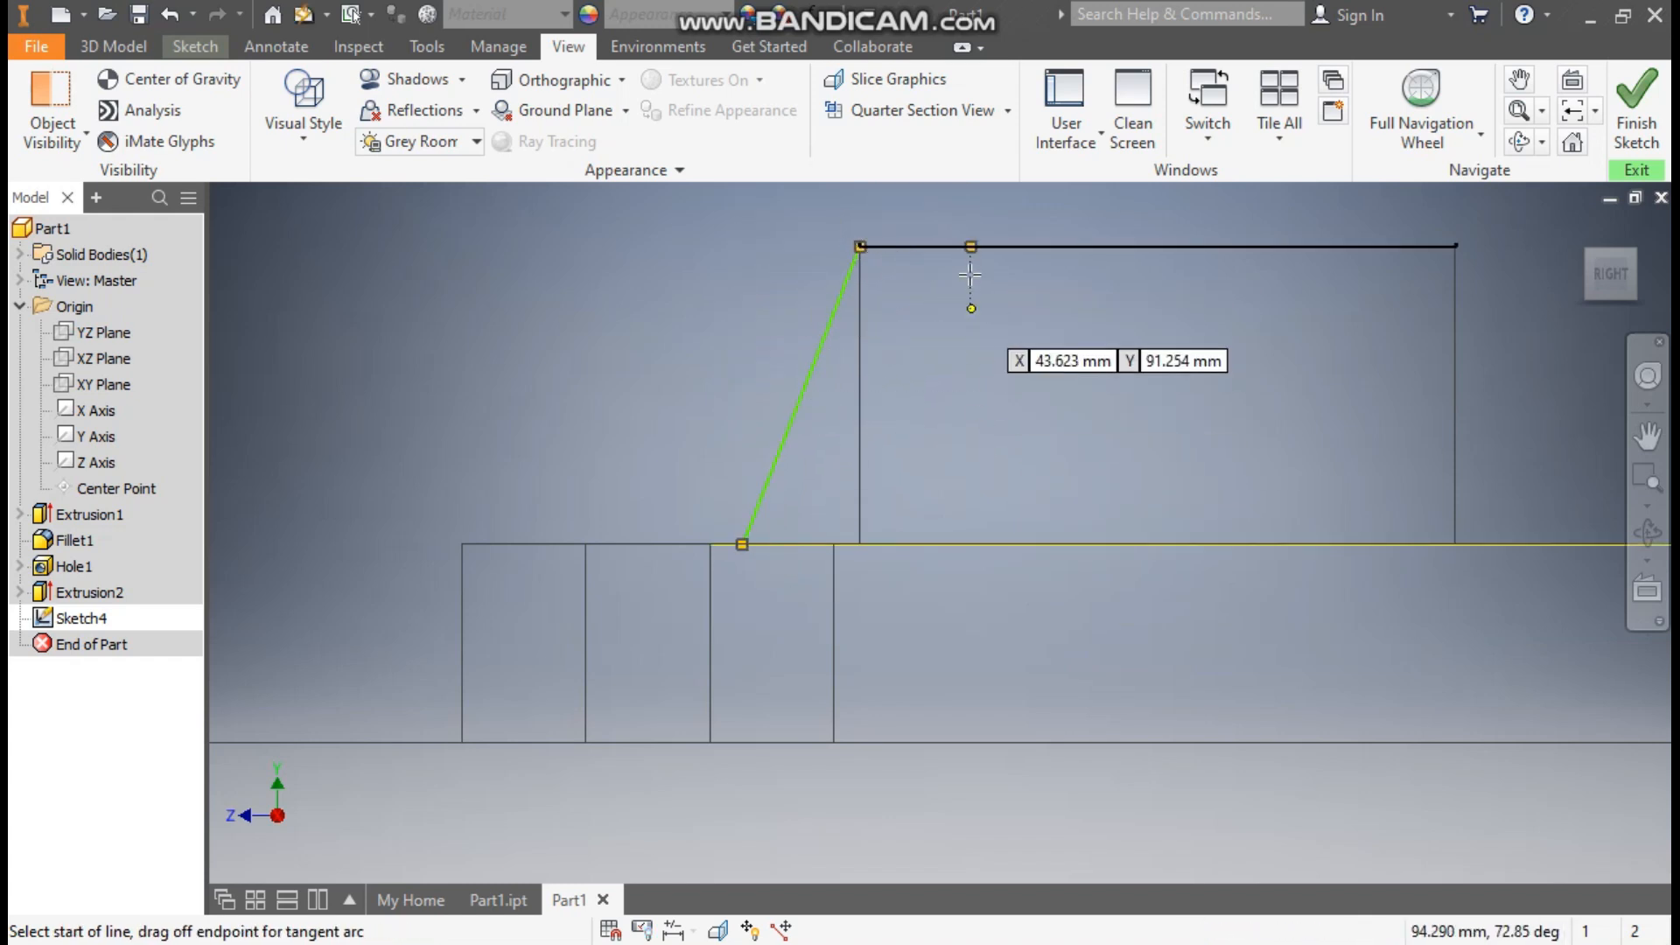
pyautogui.click(970, 246)
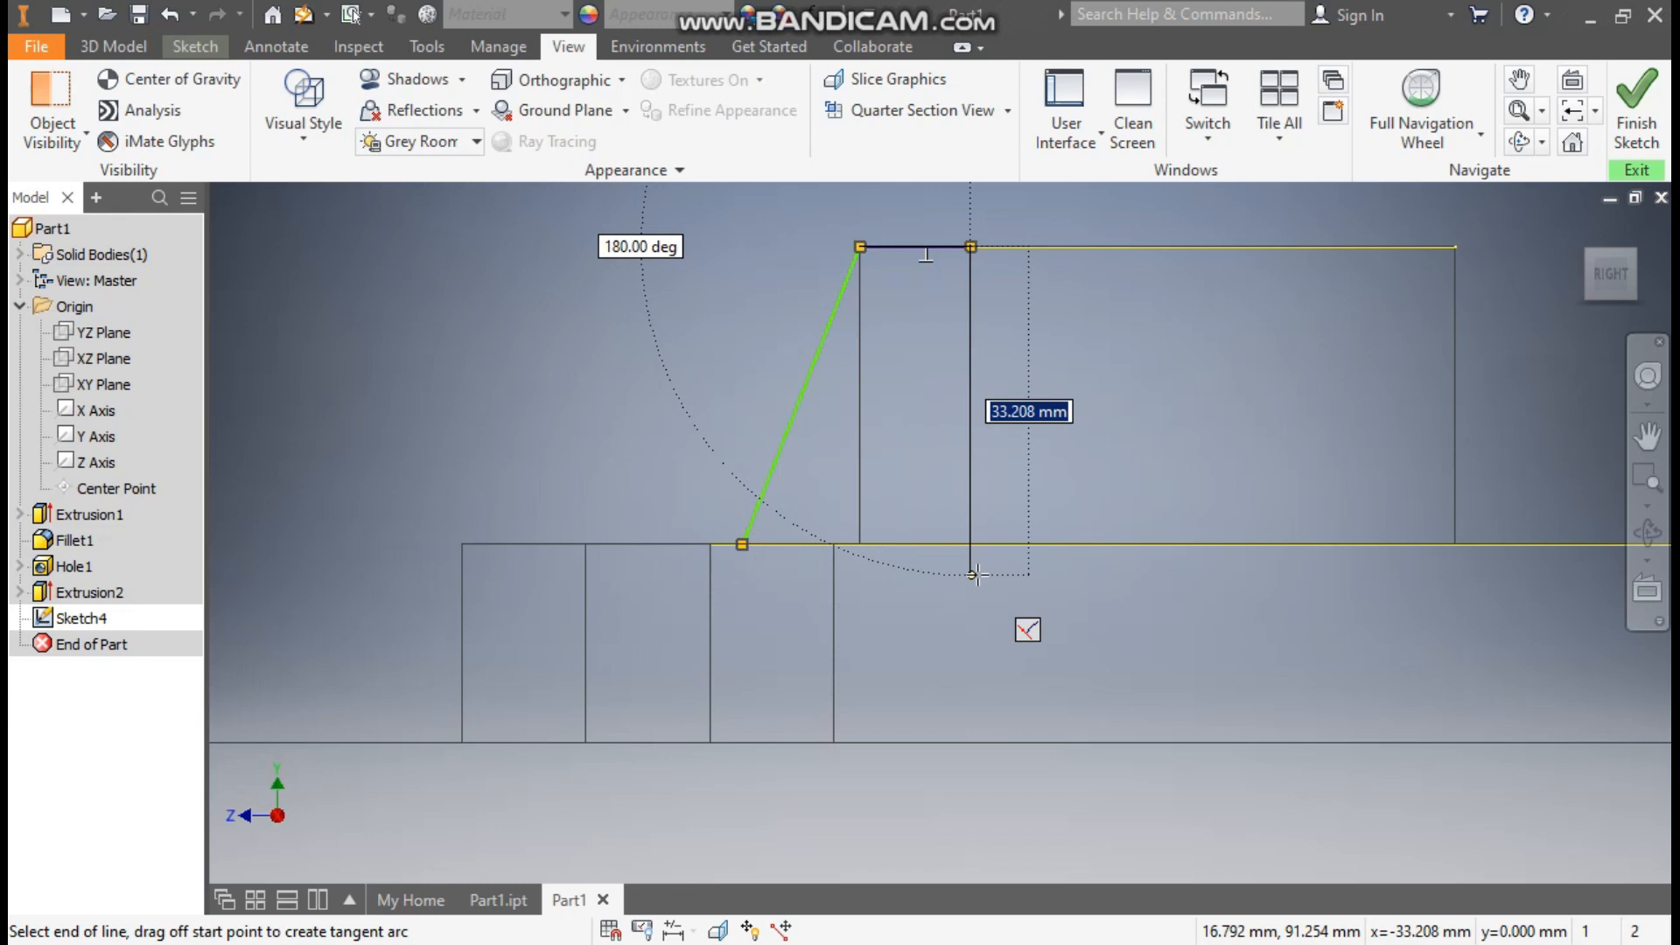
pyautogui.click(972, 544)
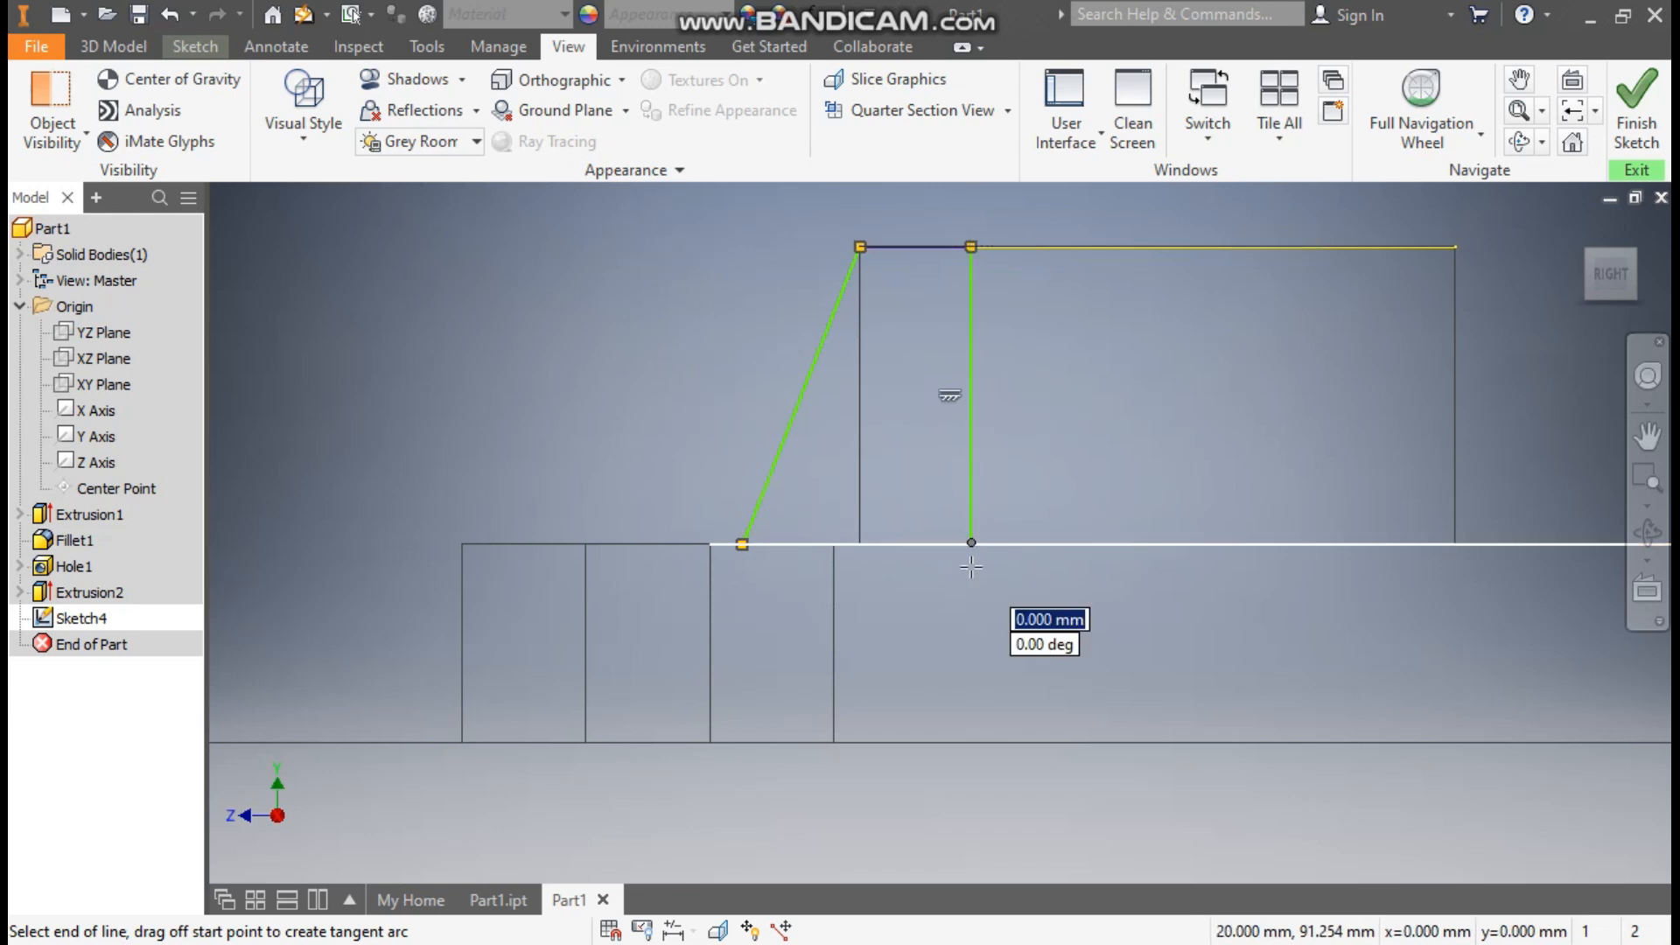
pyautogui.click(742, 543)
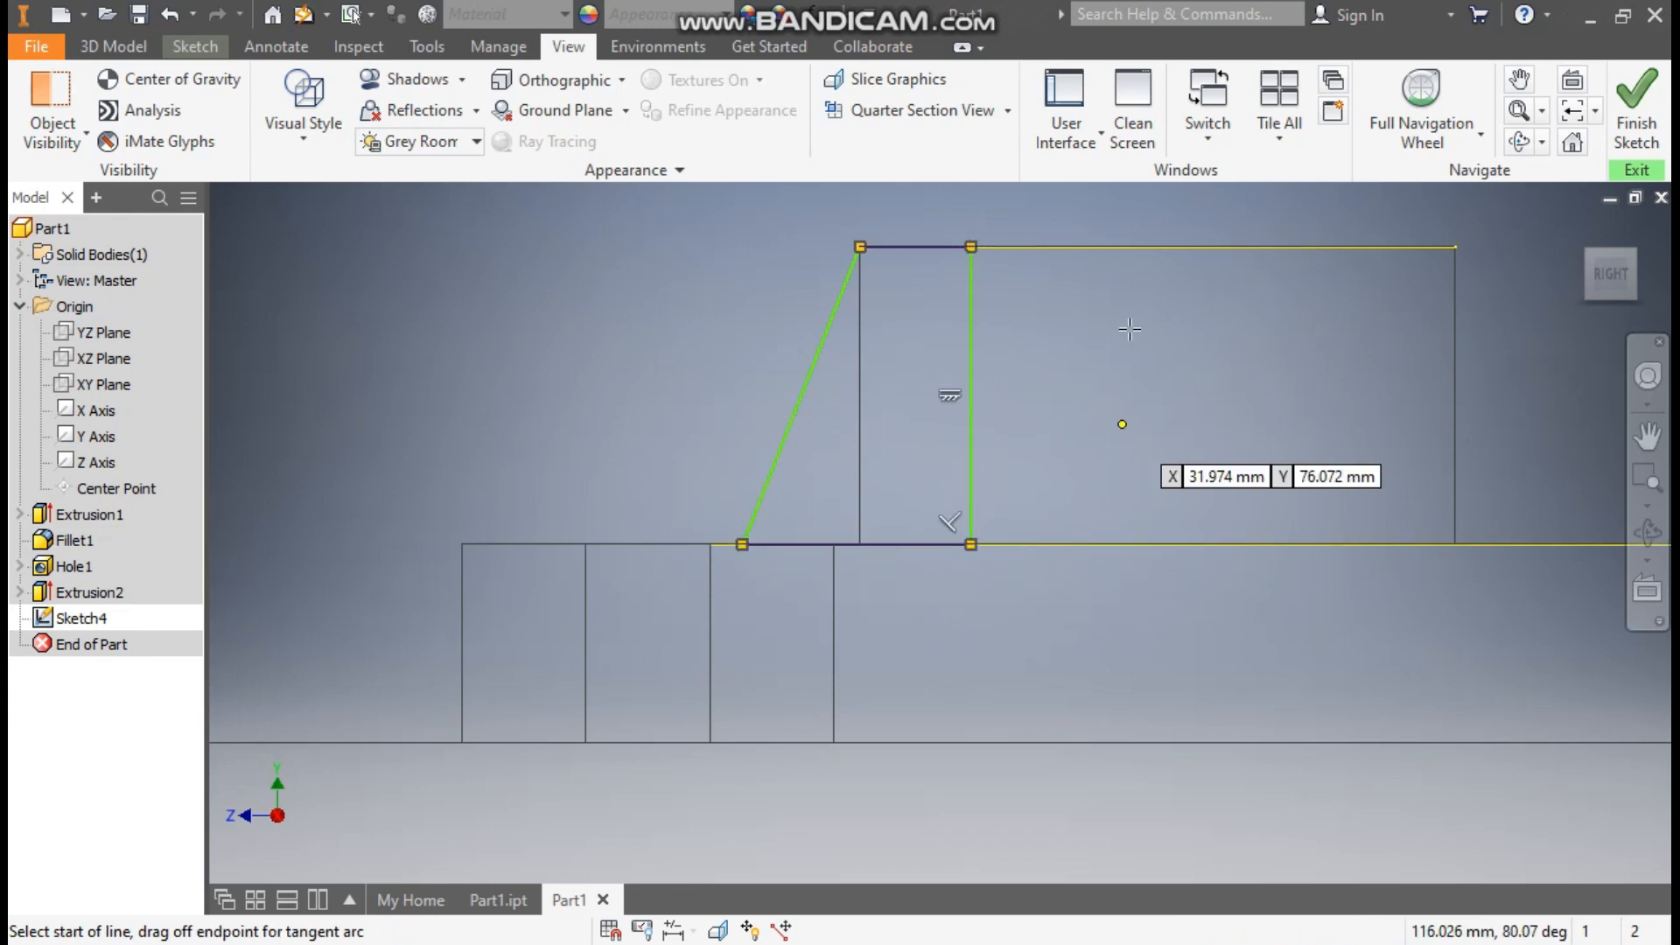
# Step: Dimension the profile's outer bottom corner 15 mm from the plate's end edge
pyautogui.click(175, 44)
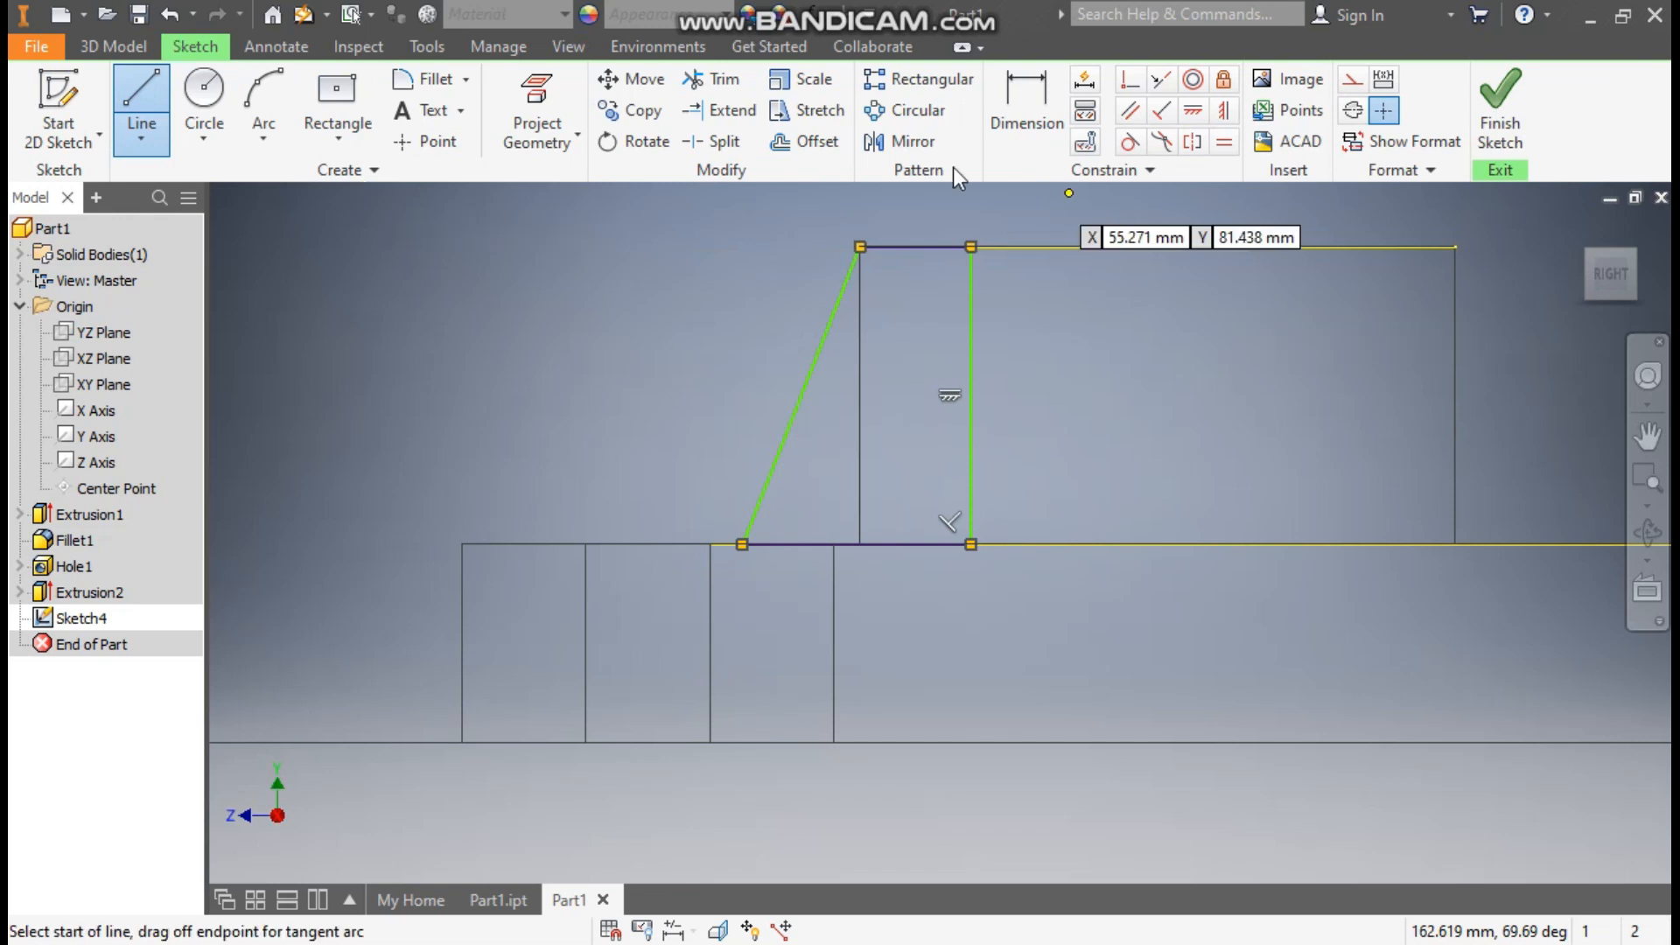
pyautogui.click(1030, 107)
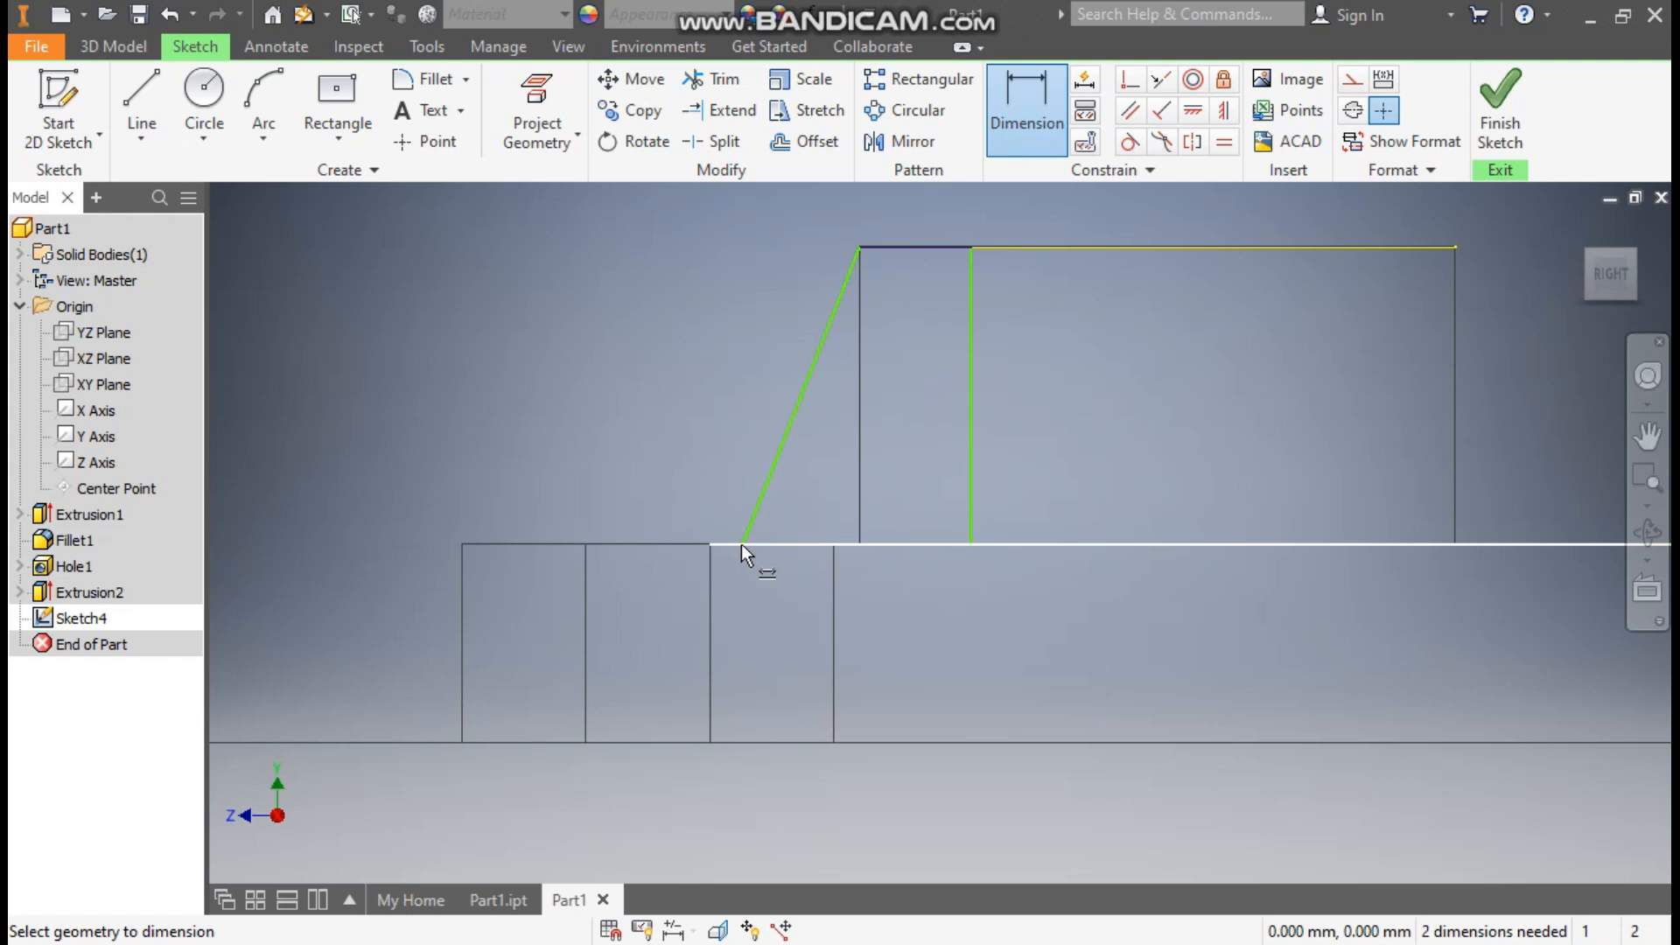
pyautogui.click(463, 583)
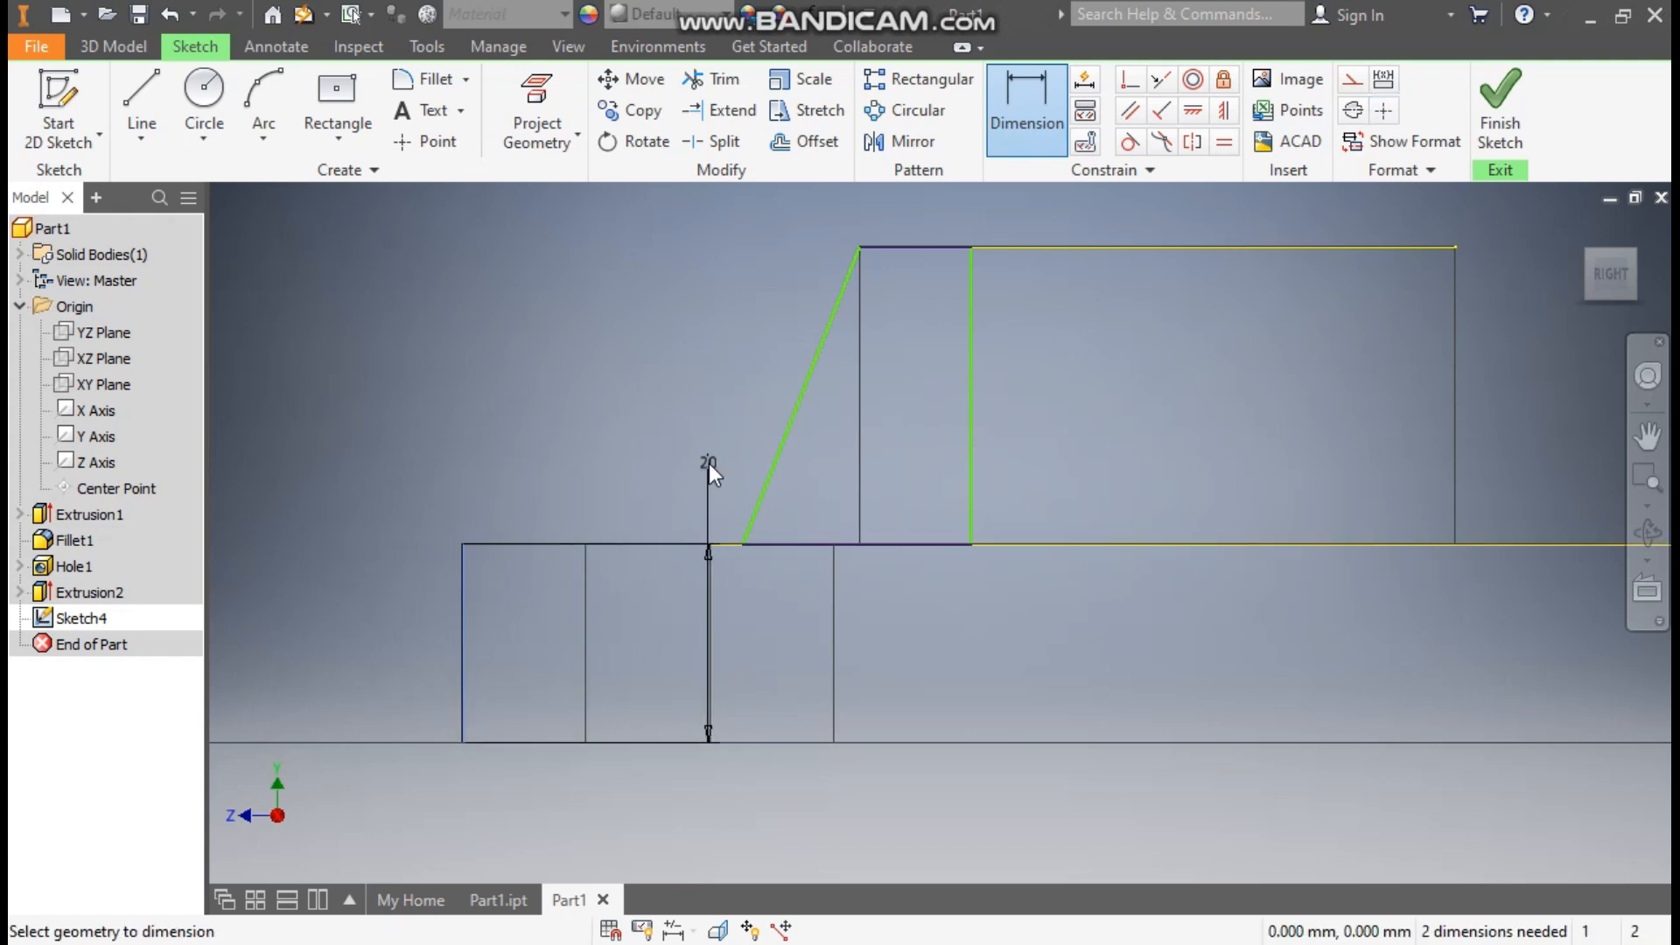
pyautogui.keyDown('shift'); pyautogui.moveTo(740, 538); pyautogui.dragTo(745, 585, button='middle'); pyautogui.keyUp('shift')
pyautogui.click(751, 584)
pyautogui.click(688, 678)
pyautogui.write('15')
pyautogui.press('Return')
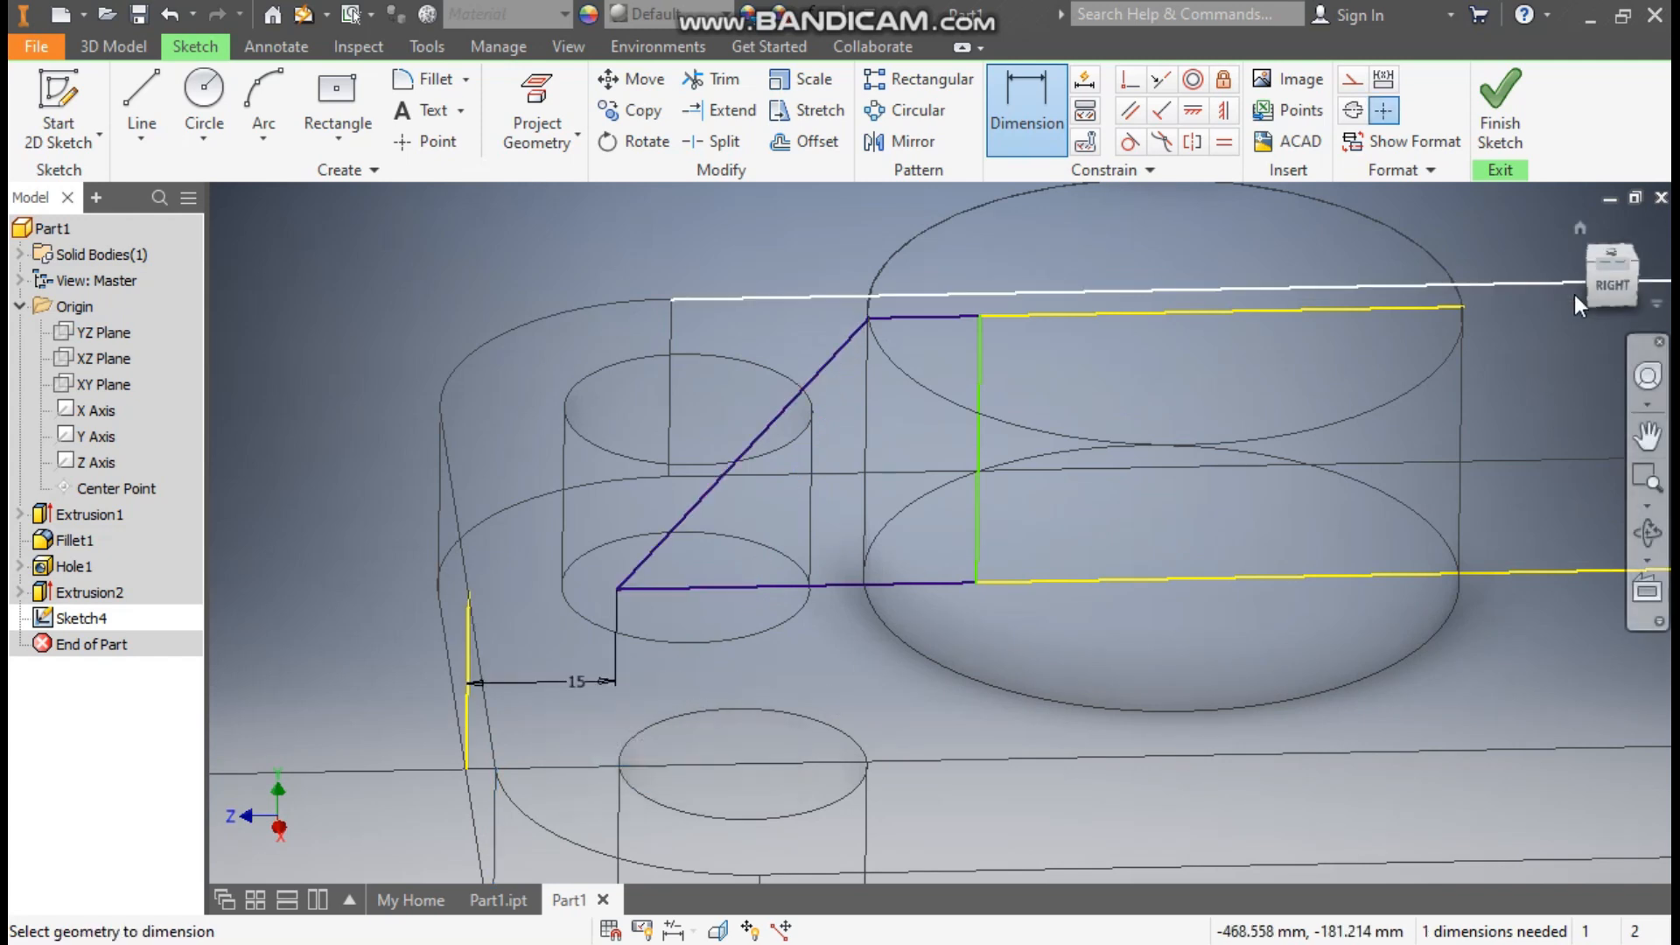
pyautogui.click(1609, 281)
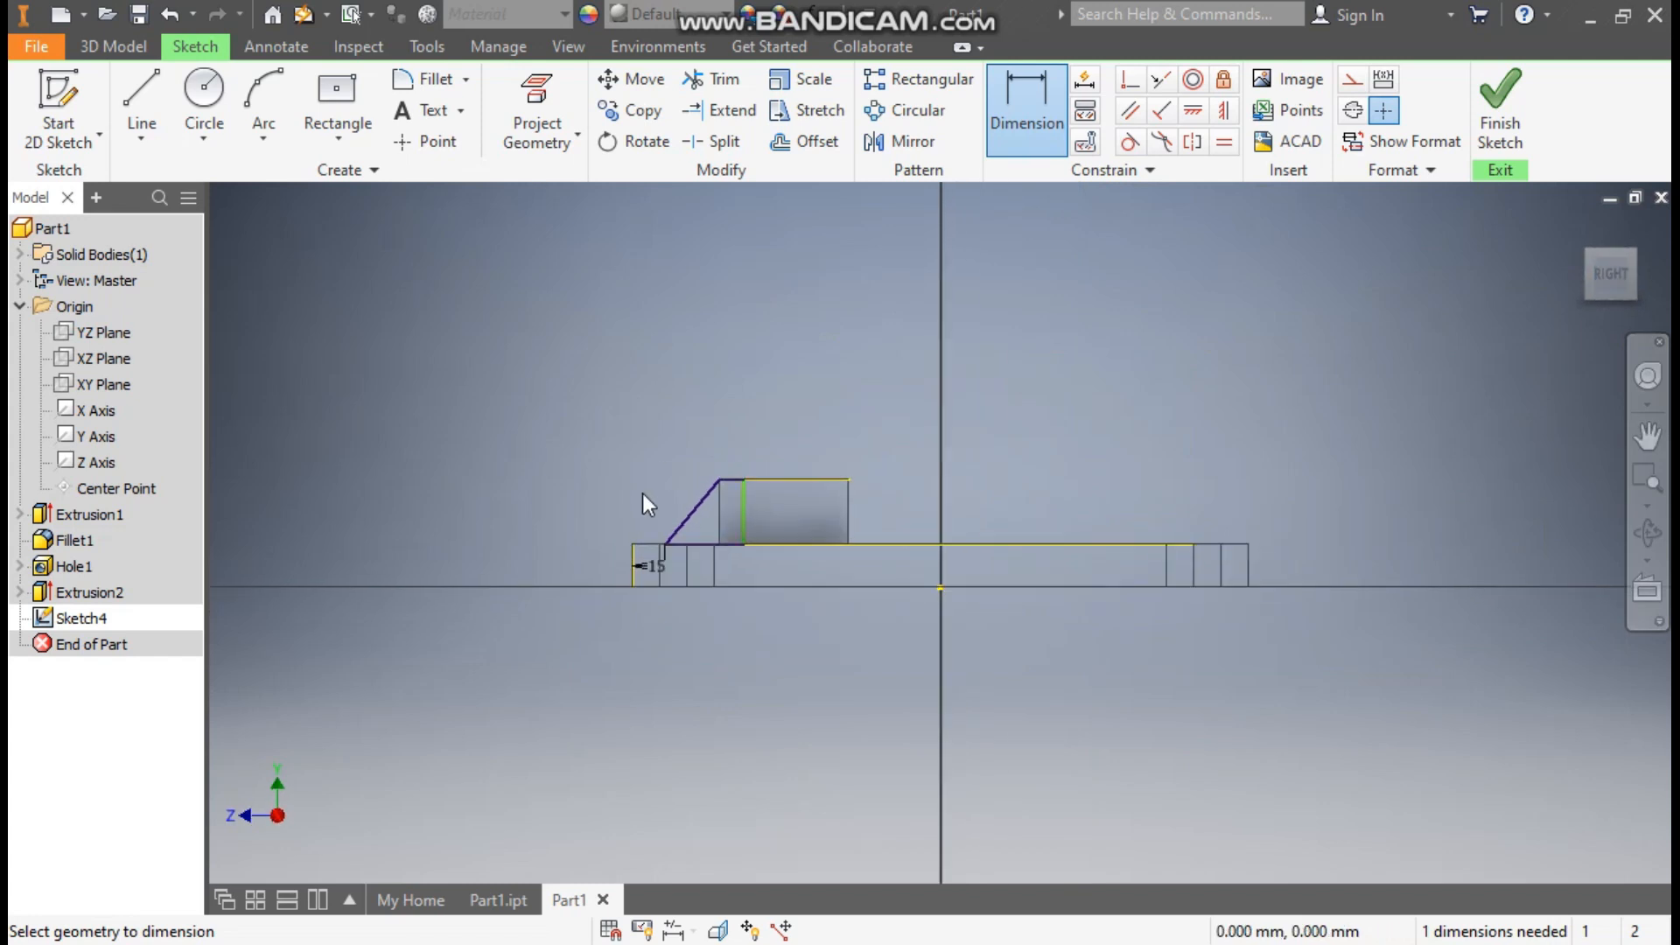
pyautogui.scroll(5, 647, 494)
pyautogui.click(985, 463)
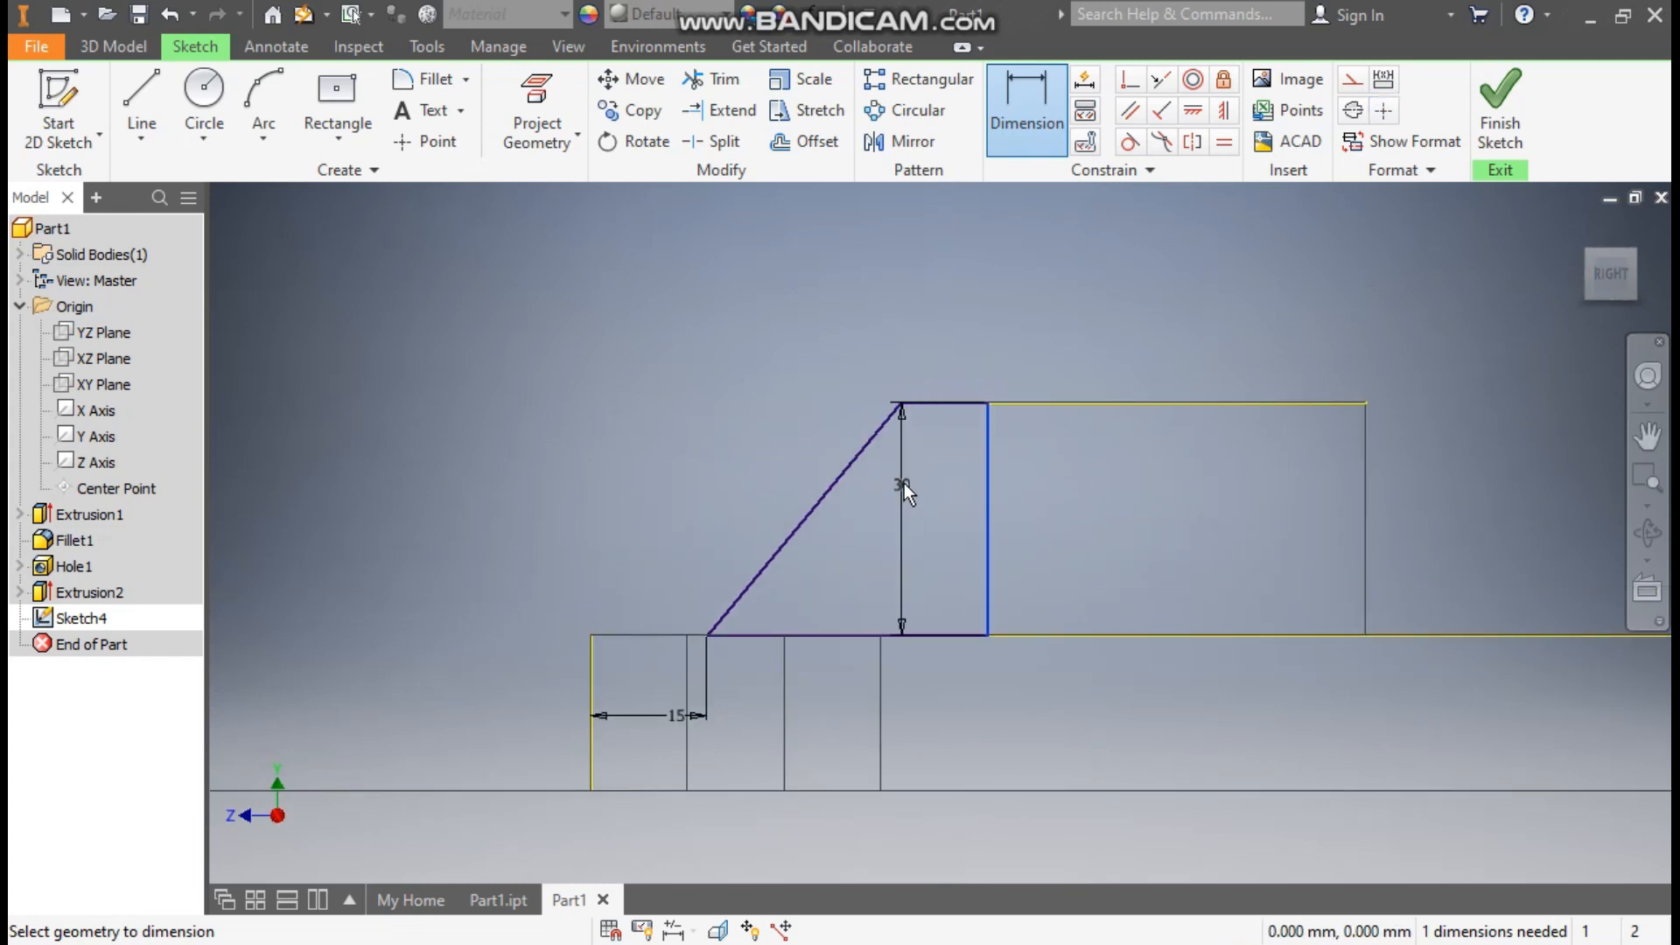
pyautogui.click(901, 406)
pyautogui.click(920, 455)
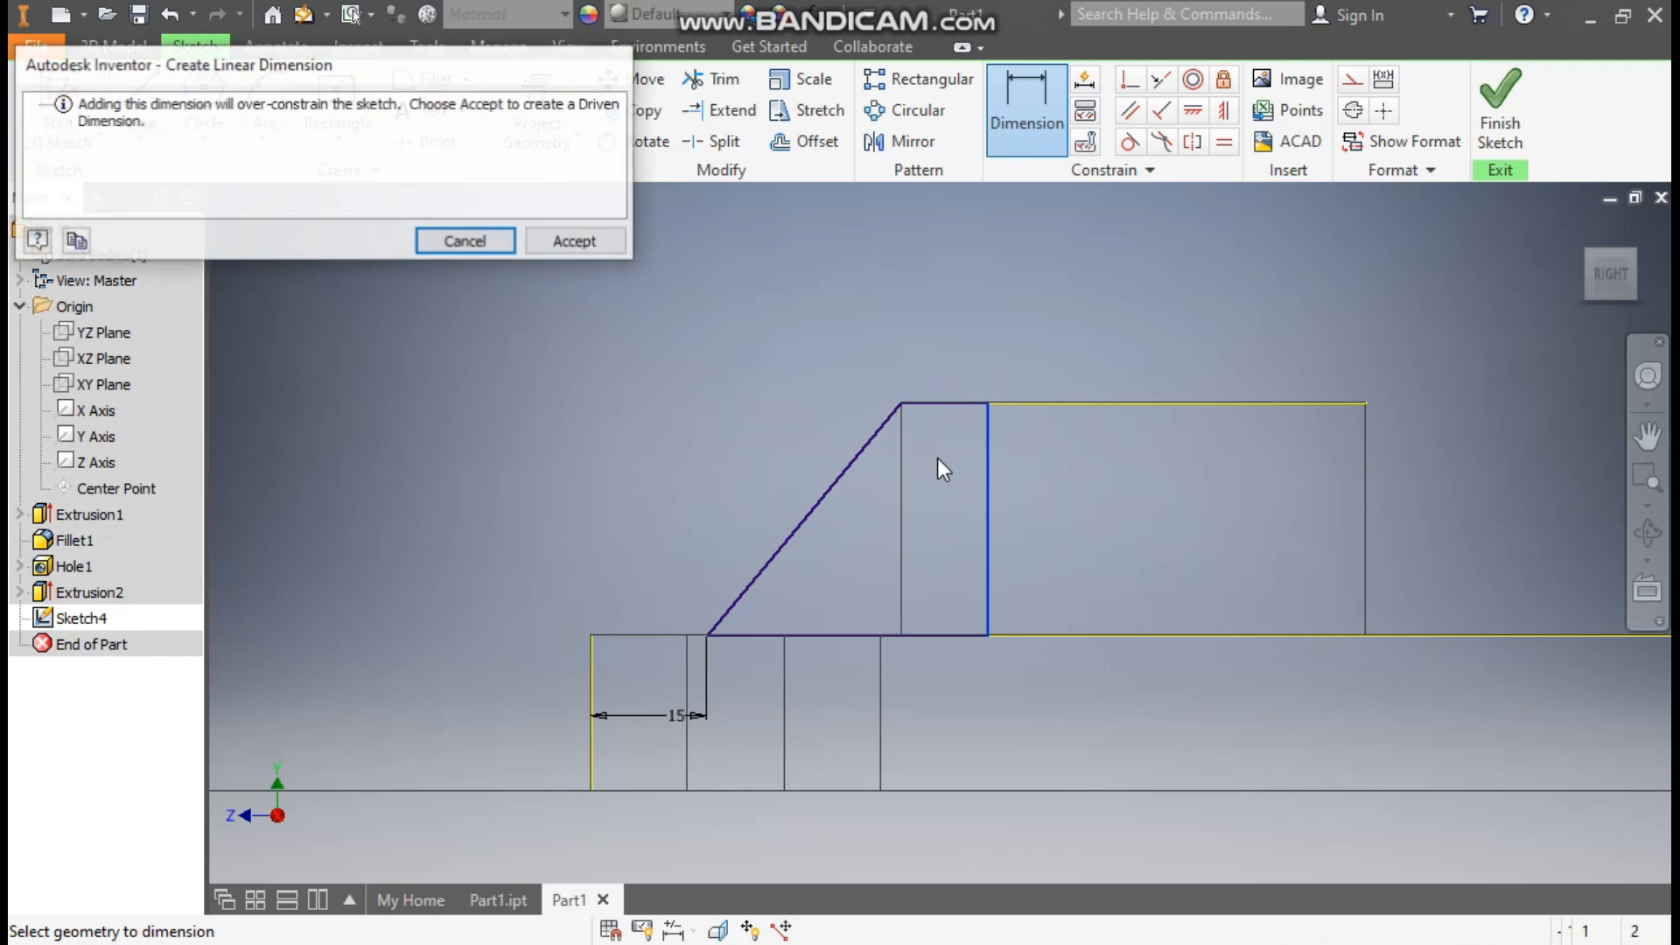
pyautogui.click(481, 244)
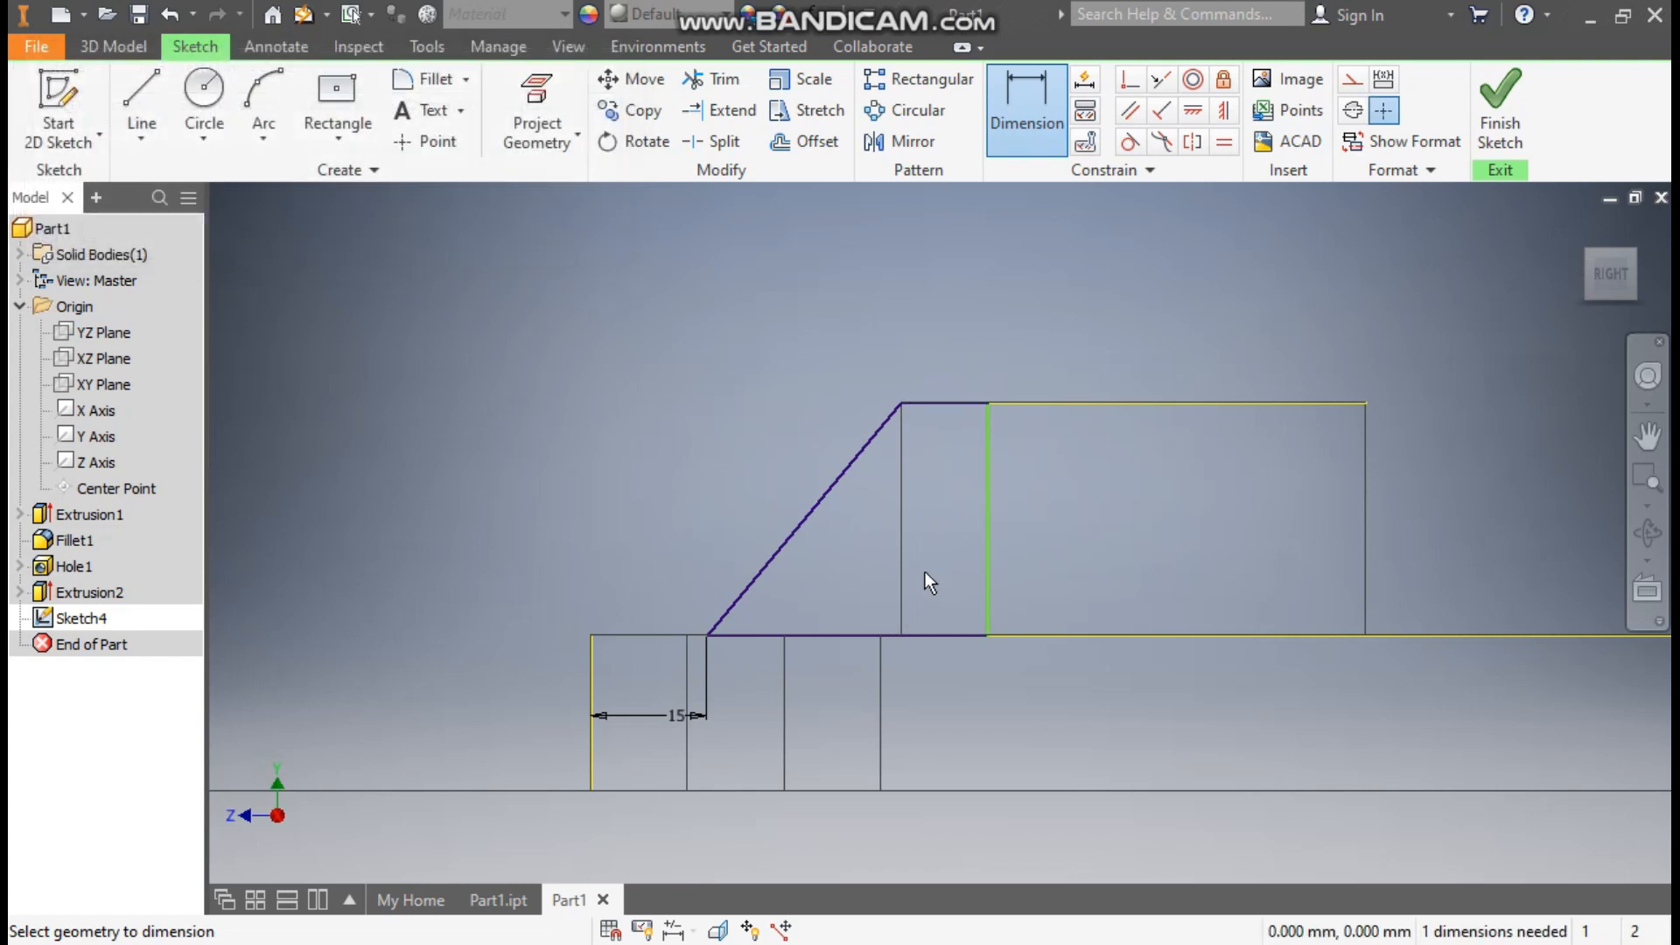
# Step: Dimension the sloped profile's short top edge to 10 mm and finish the sketch
pyautogui.click(988, 404)
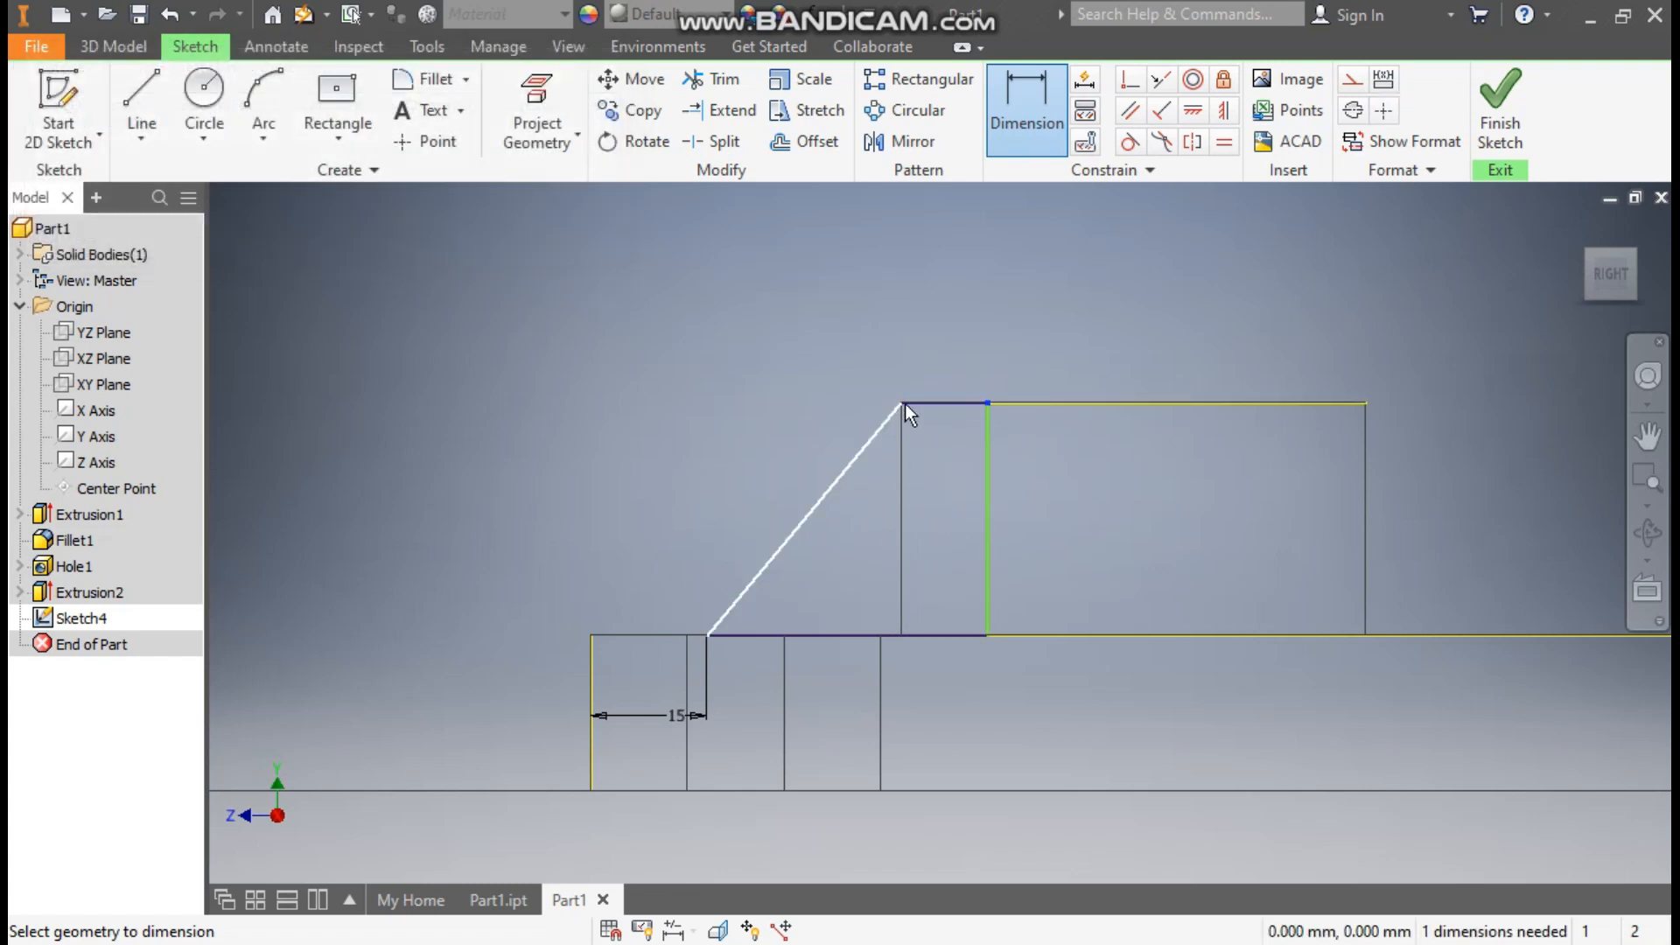
pyautogui.click(1585, 252)
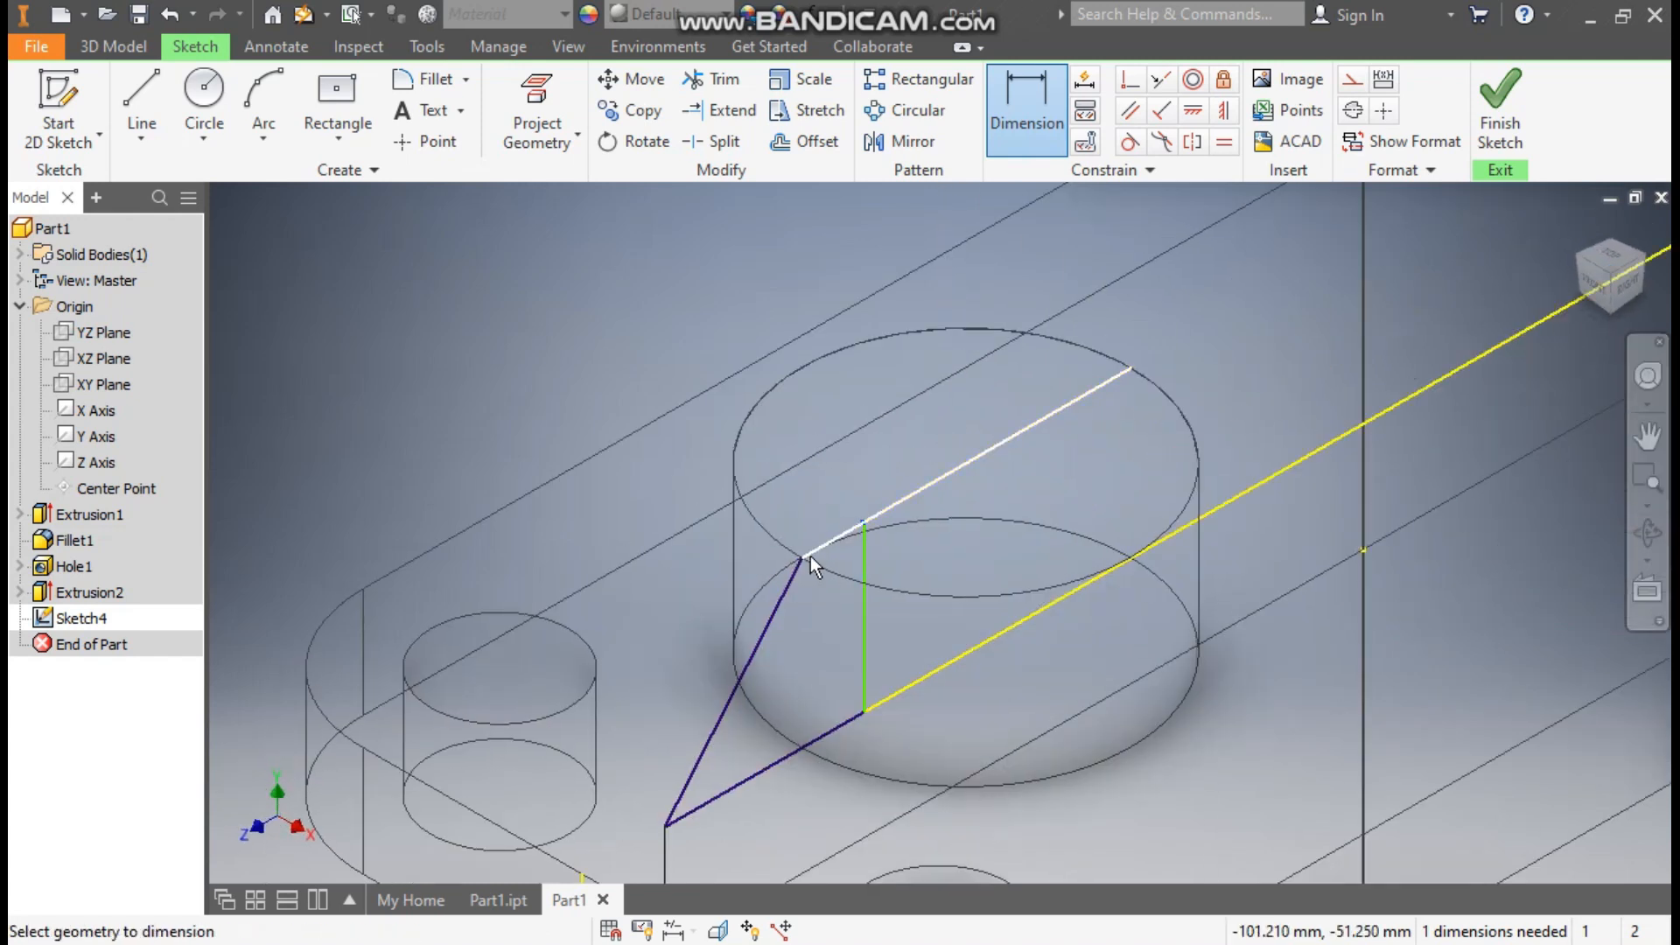
pyautogui.click(802, 558)
pyautogui.click(826, 478)
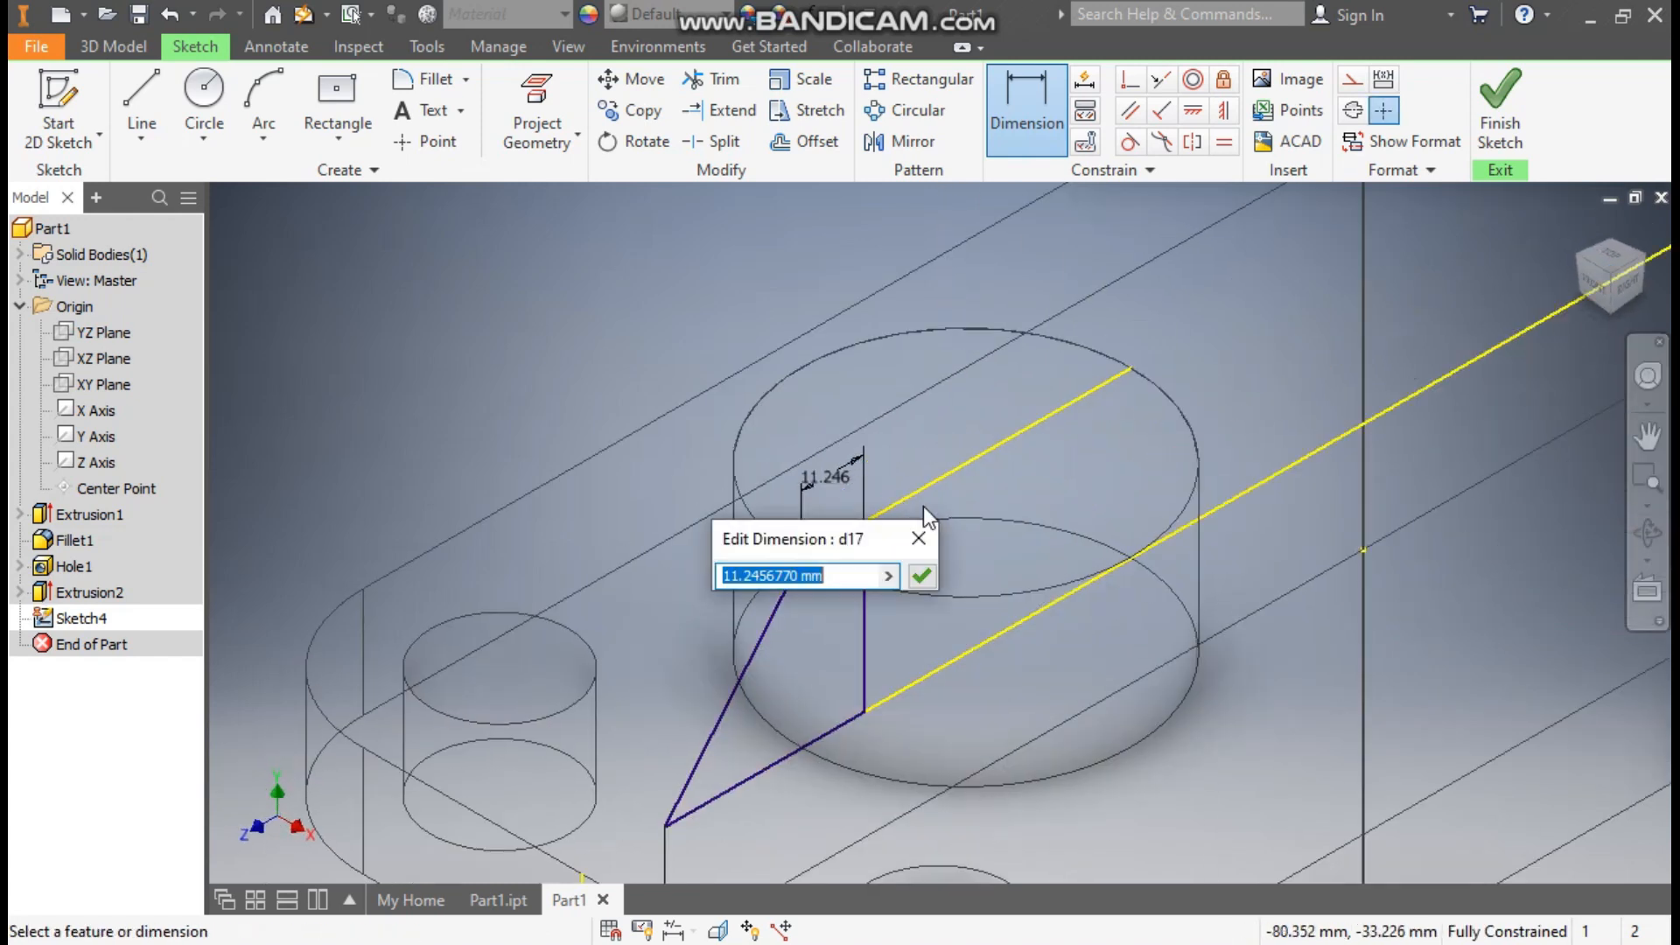
pyautogui.write('10')
pyautogui.press('Return')
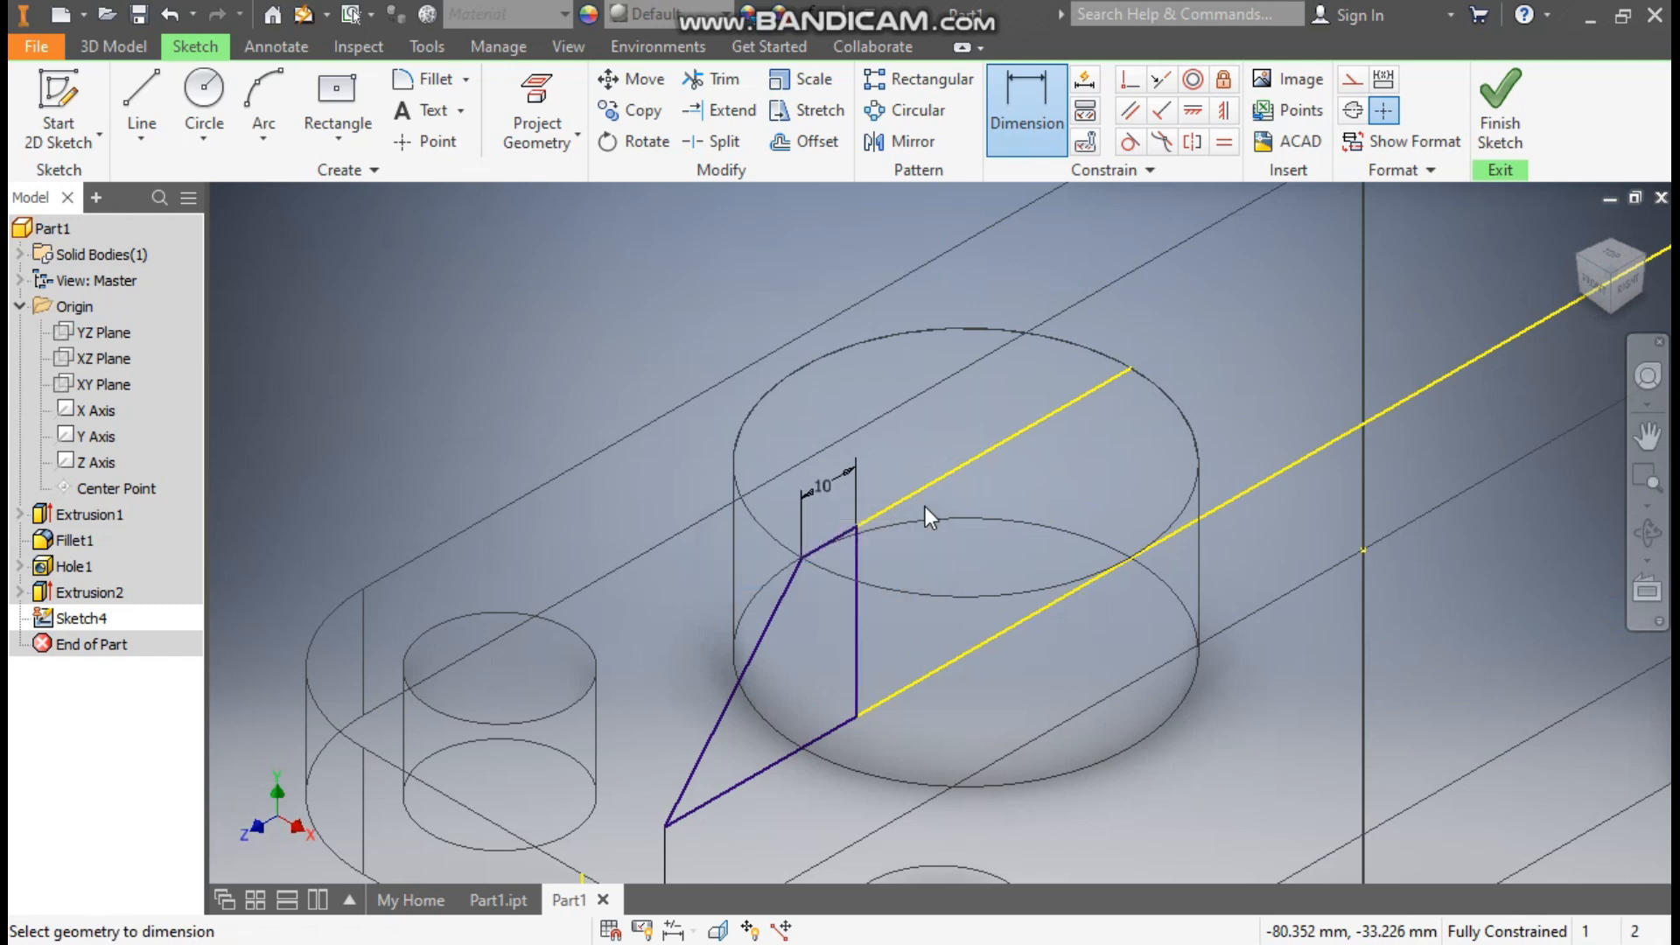
pyautogui.click(1626, 282)
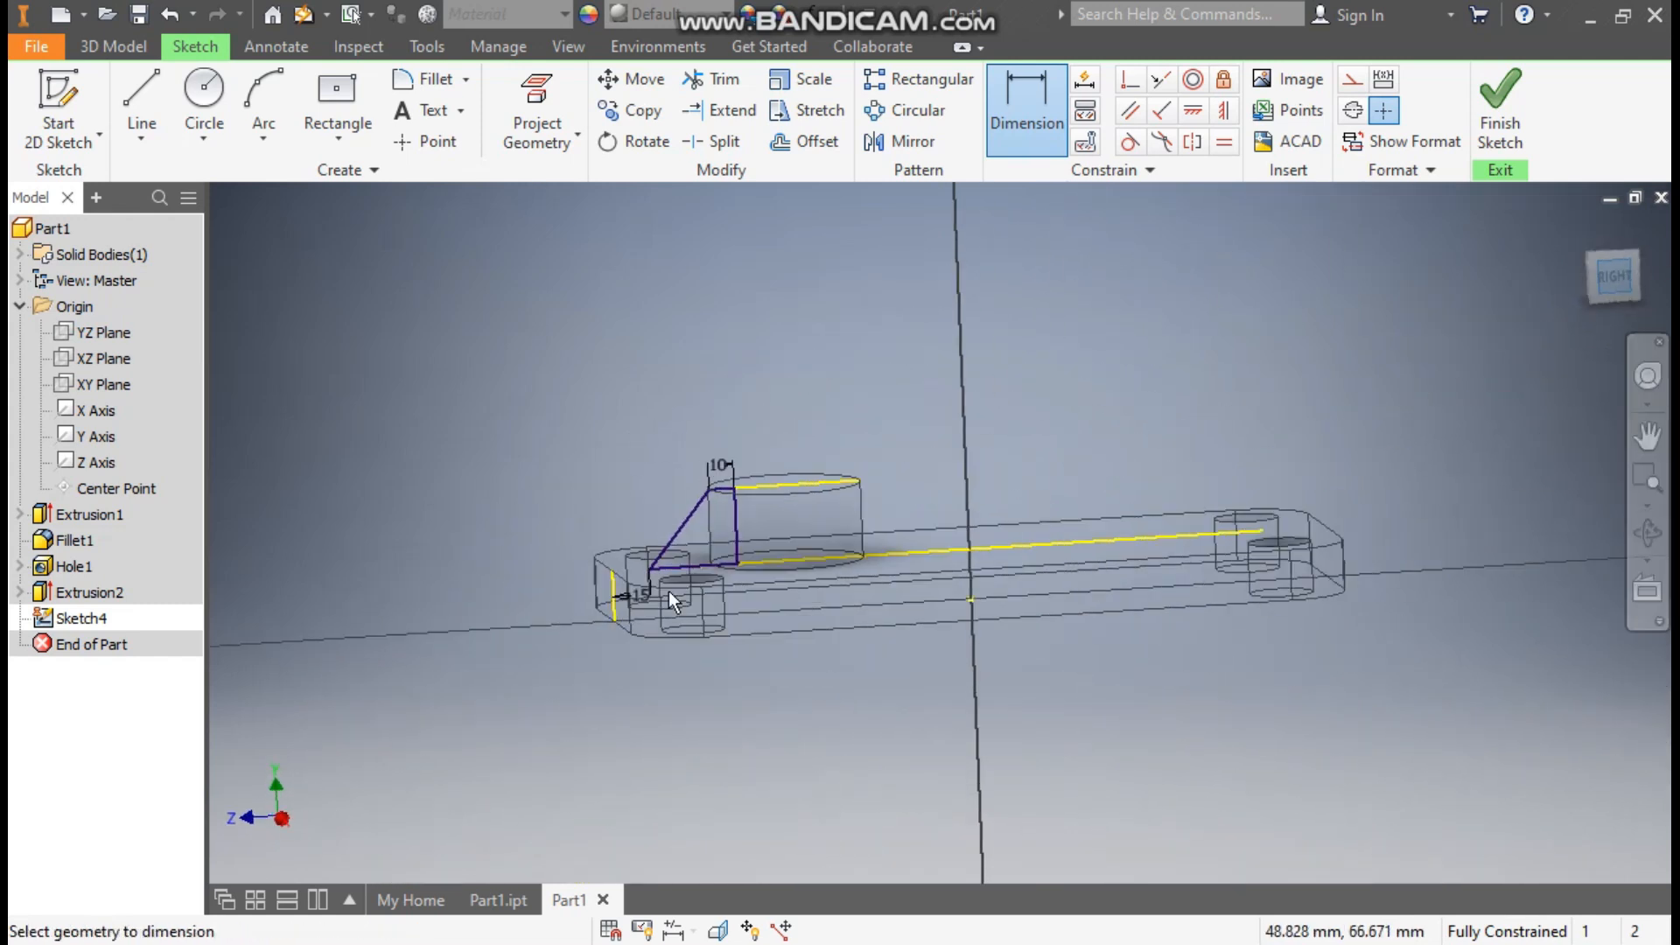
pyautogui.scroll(3, 665, 528)
pyautogui.moveTo(1163, 394); pyautogui.dragTo(982, 496, button='middle')
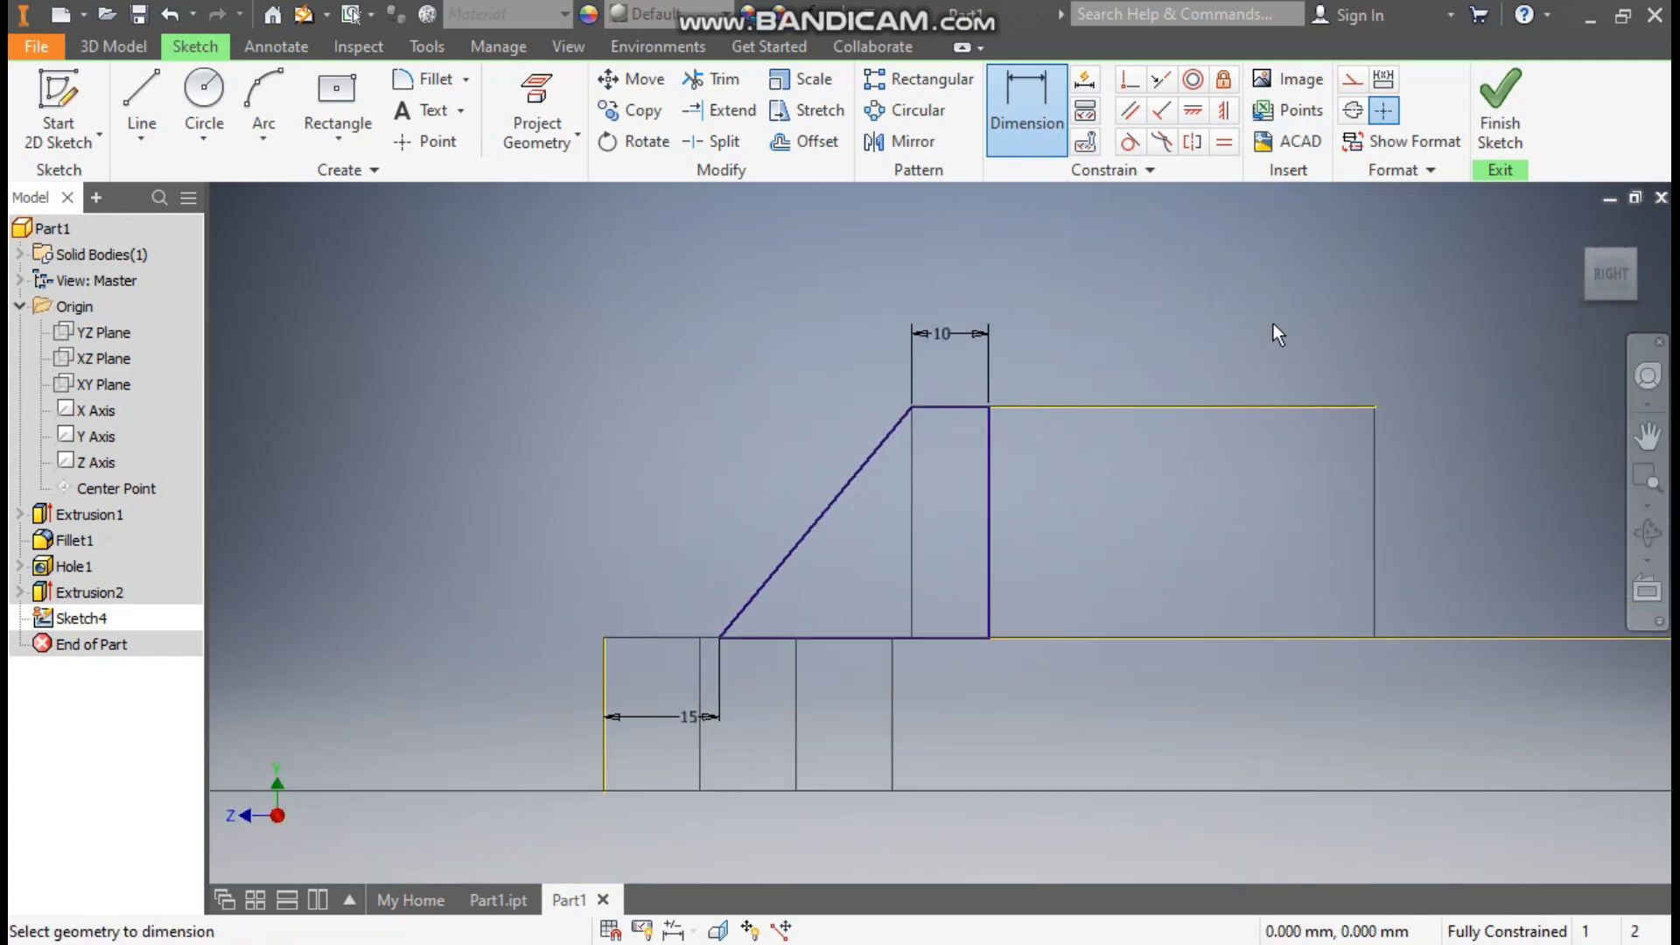
pyautogui.click(1500, 110)
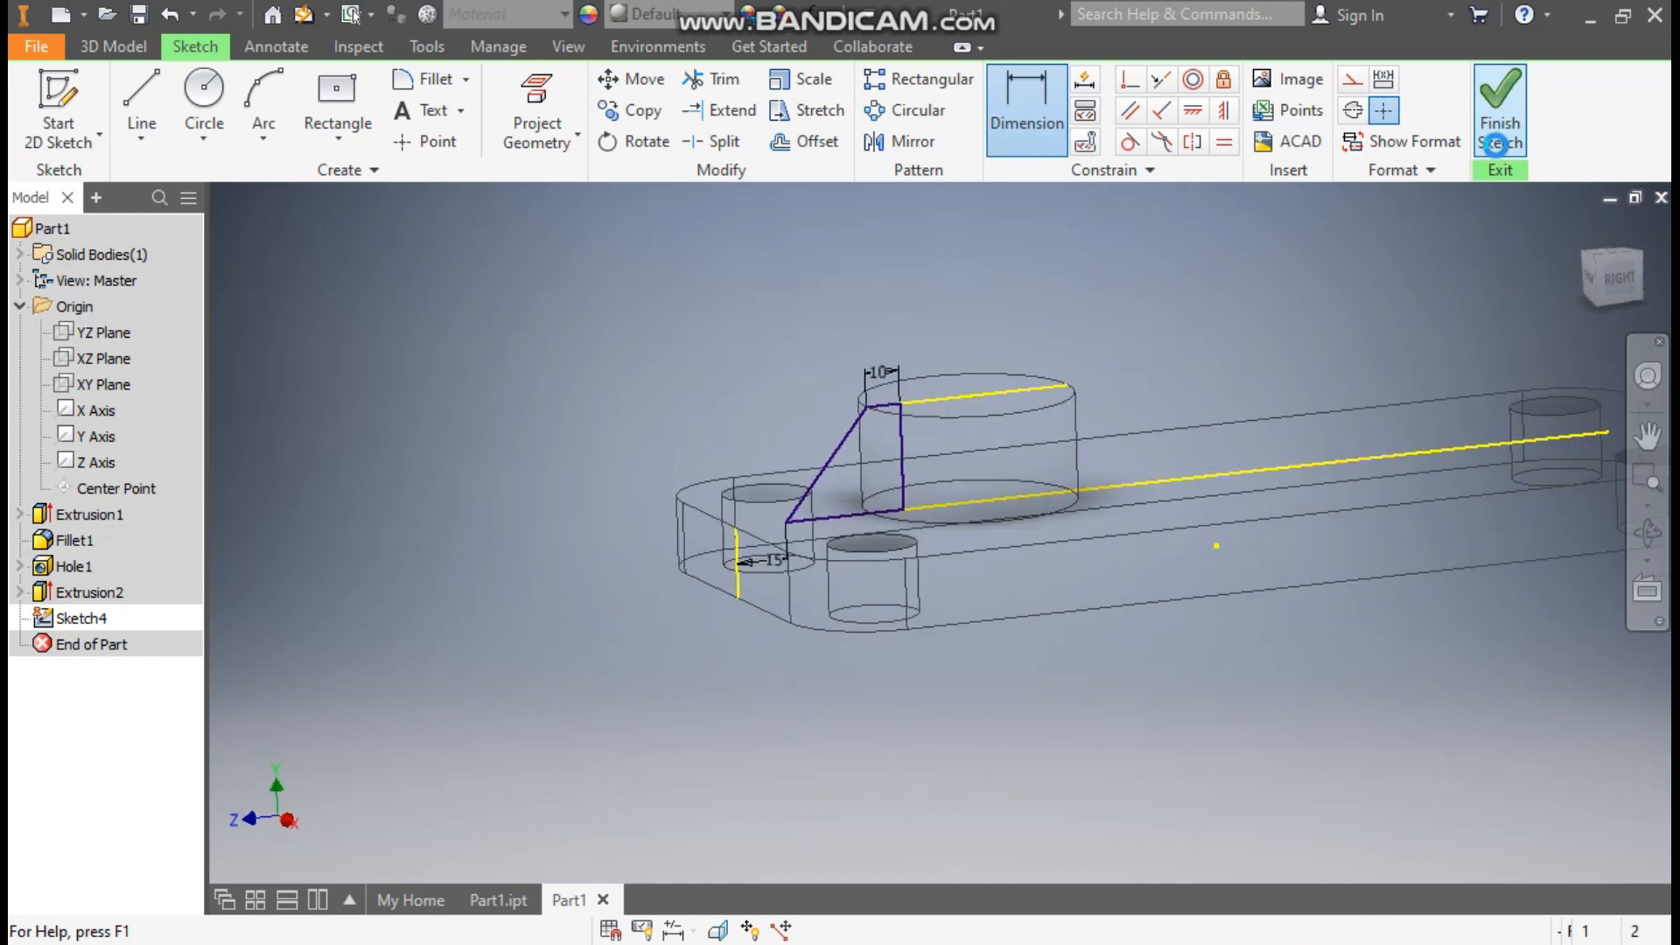
# Step: Extrude the sloped profile symmetrically by 10 mm, joined to the plate and boss, to form a rib
pyautogui.click(146, 94)
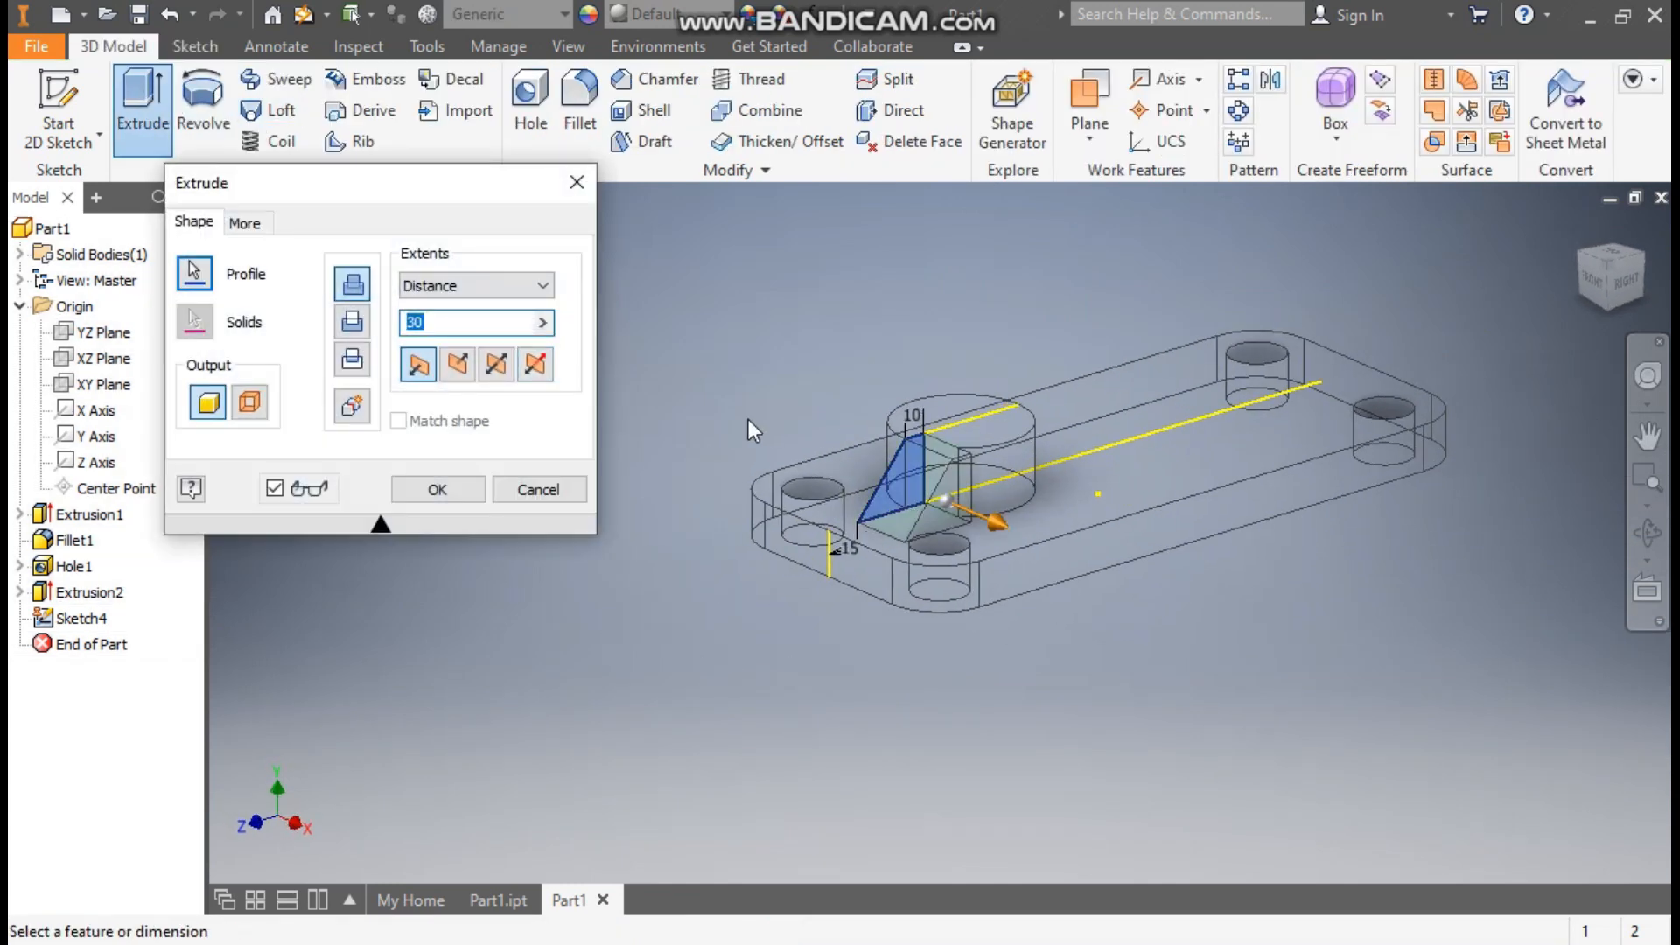
pyautogui.scroll(3, 748, 418)
pyautogui.click(496, 364)
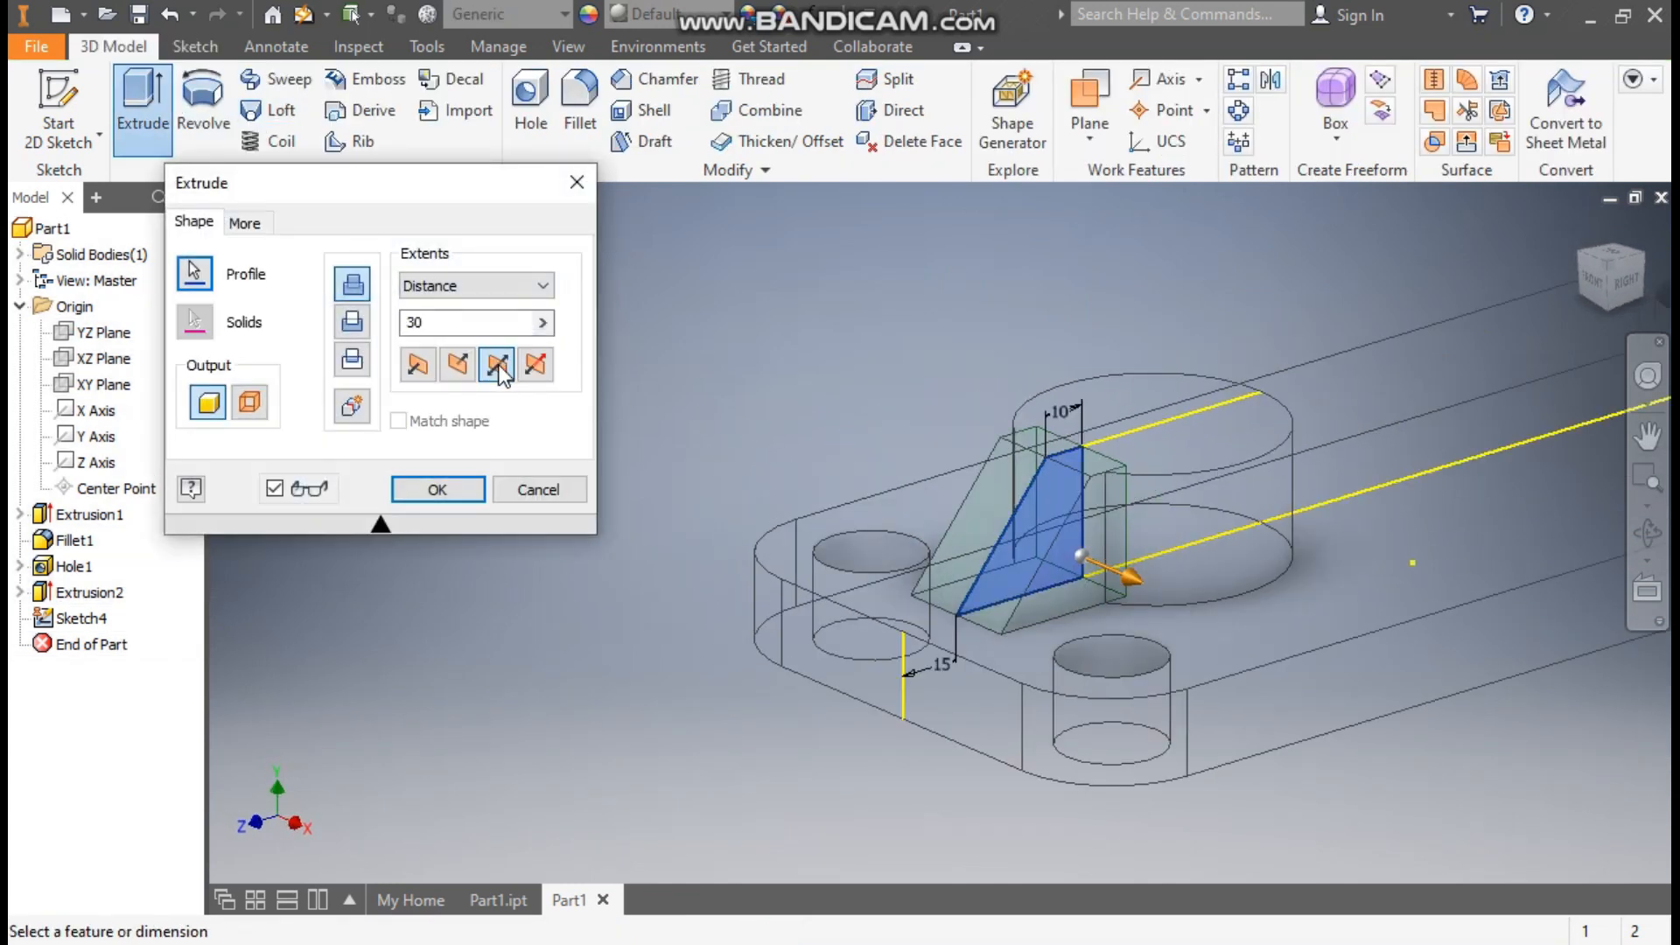
pyautogui.moveTo(399, 333); pyautogui.dragTo(364, 332)
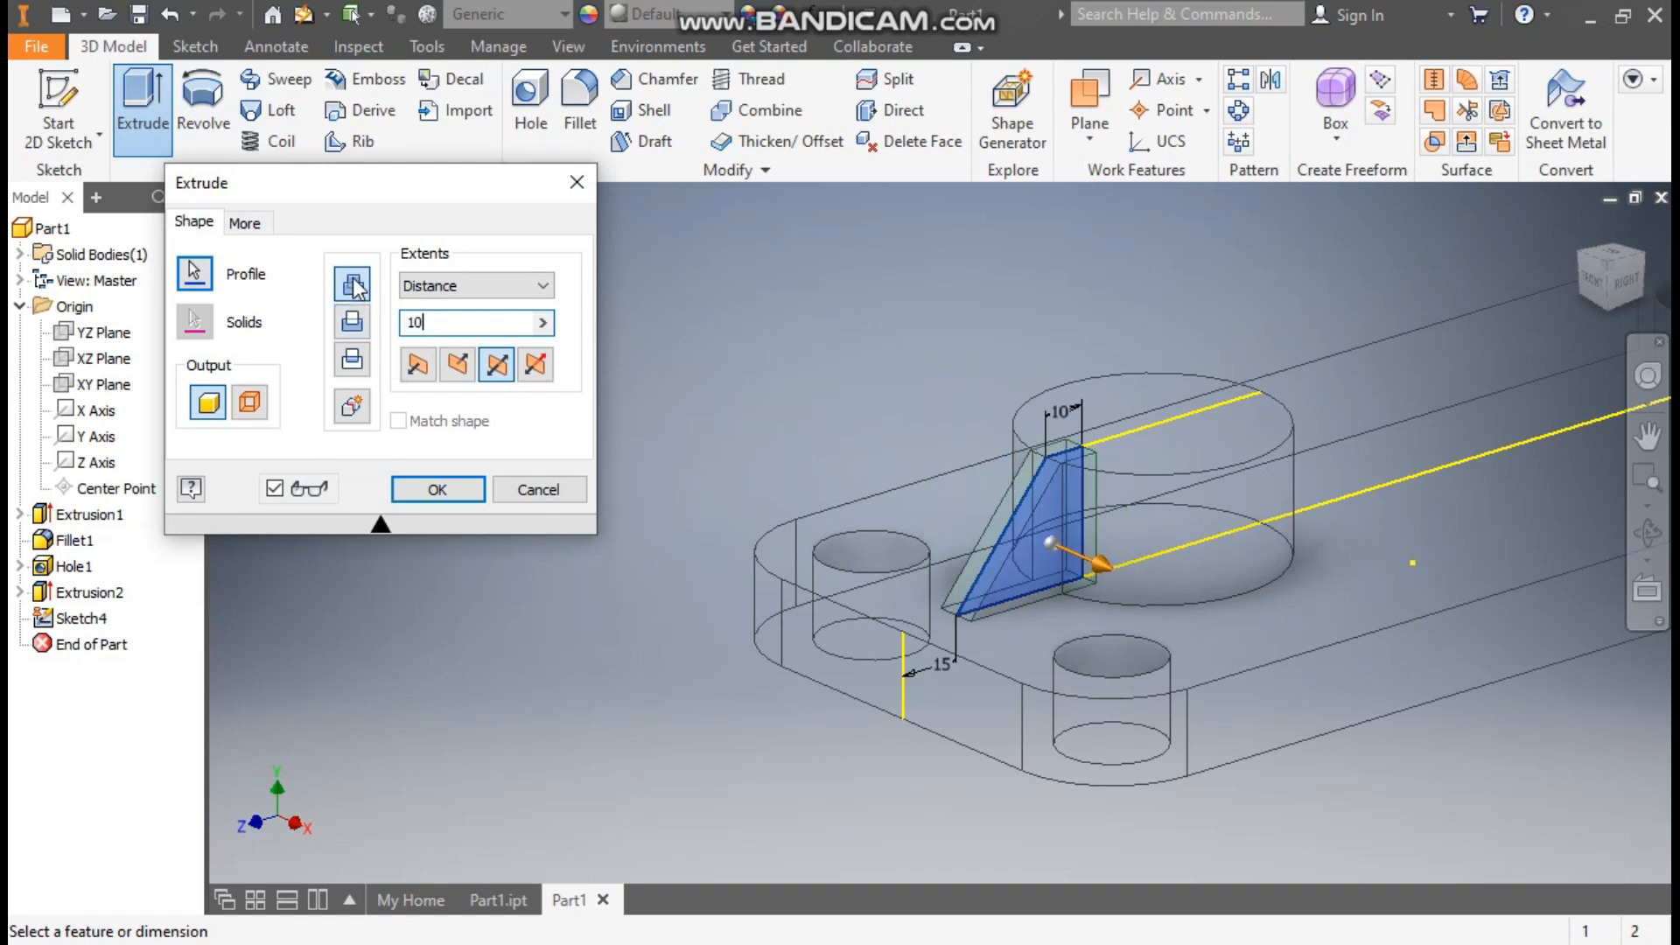
pyautogui.click(458, 497)
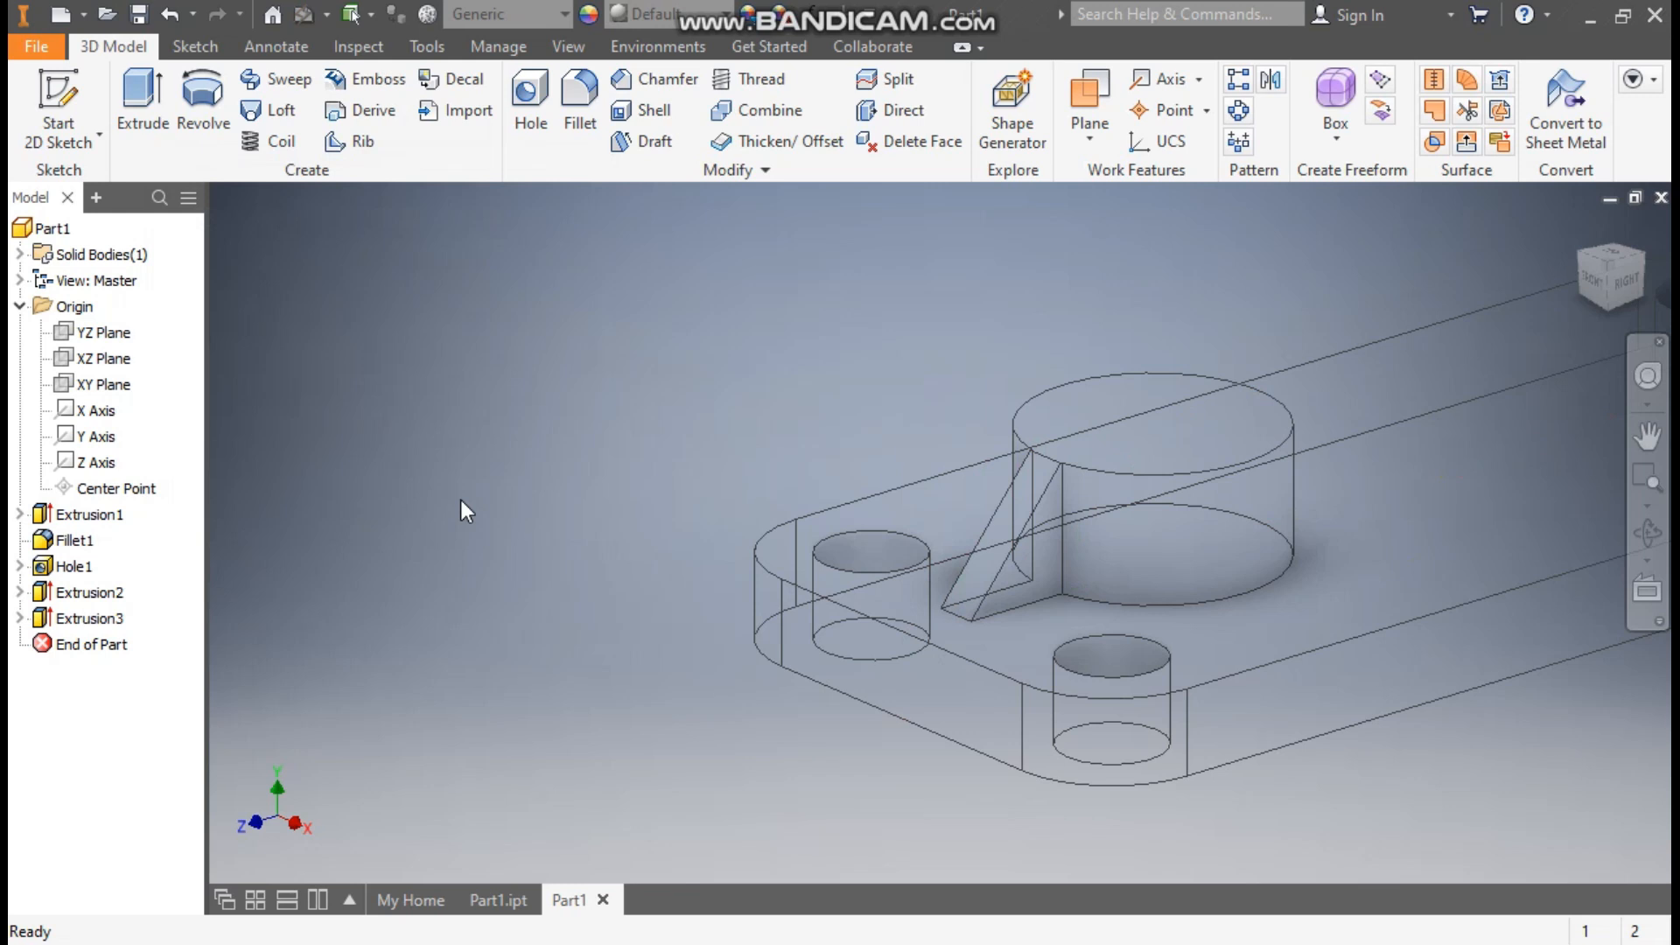
# Step: Sketch a 35 mm diameter circle on the boss's top face, concentric with the boss, and finish the sketch
pyautogui.scroll(-2, 1030, 549)
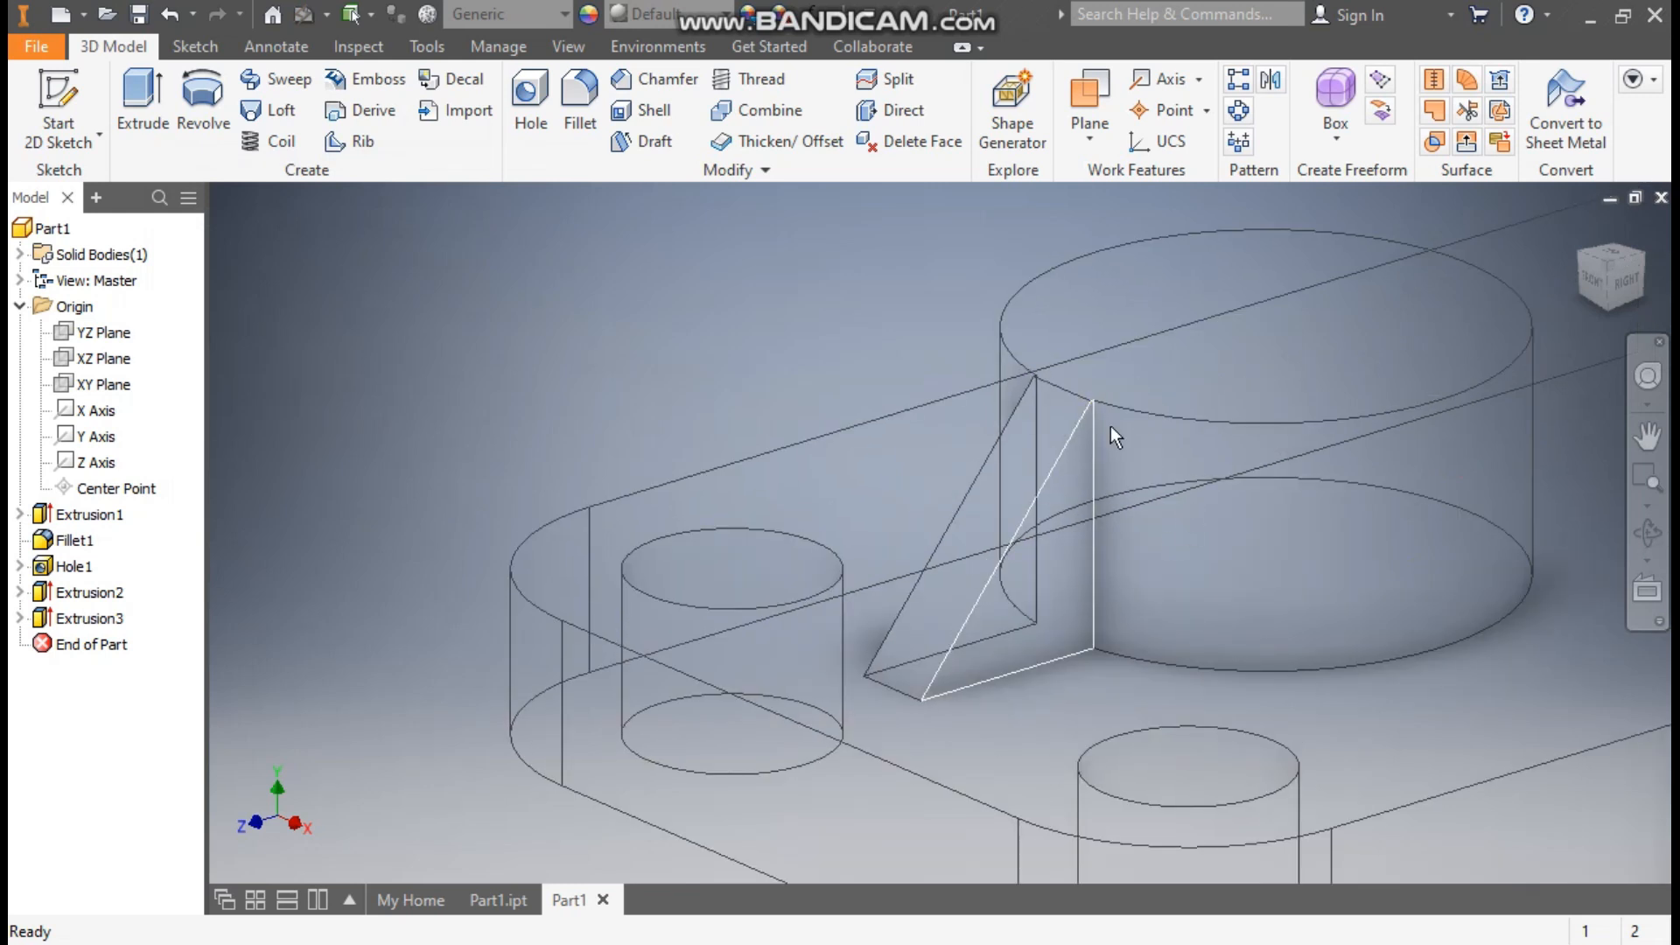
pyautogui.click(1170, 355)
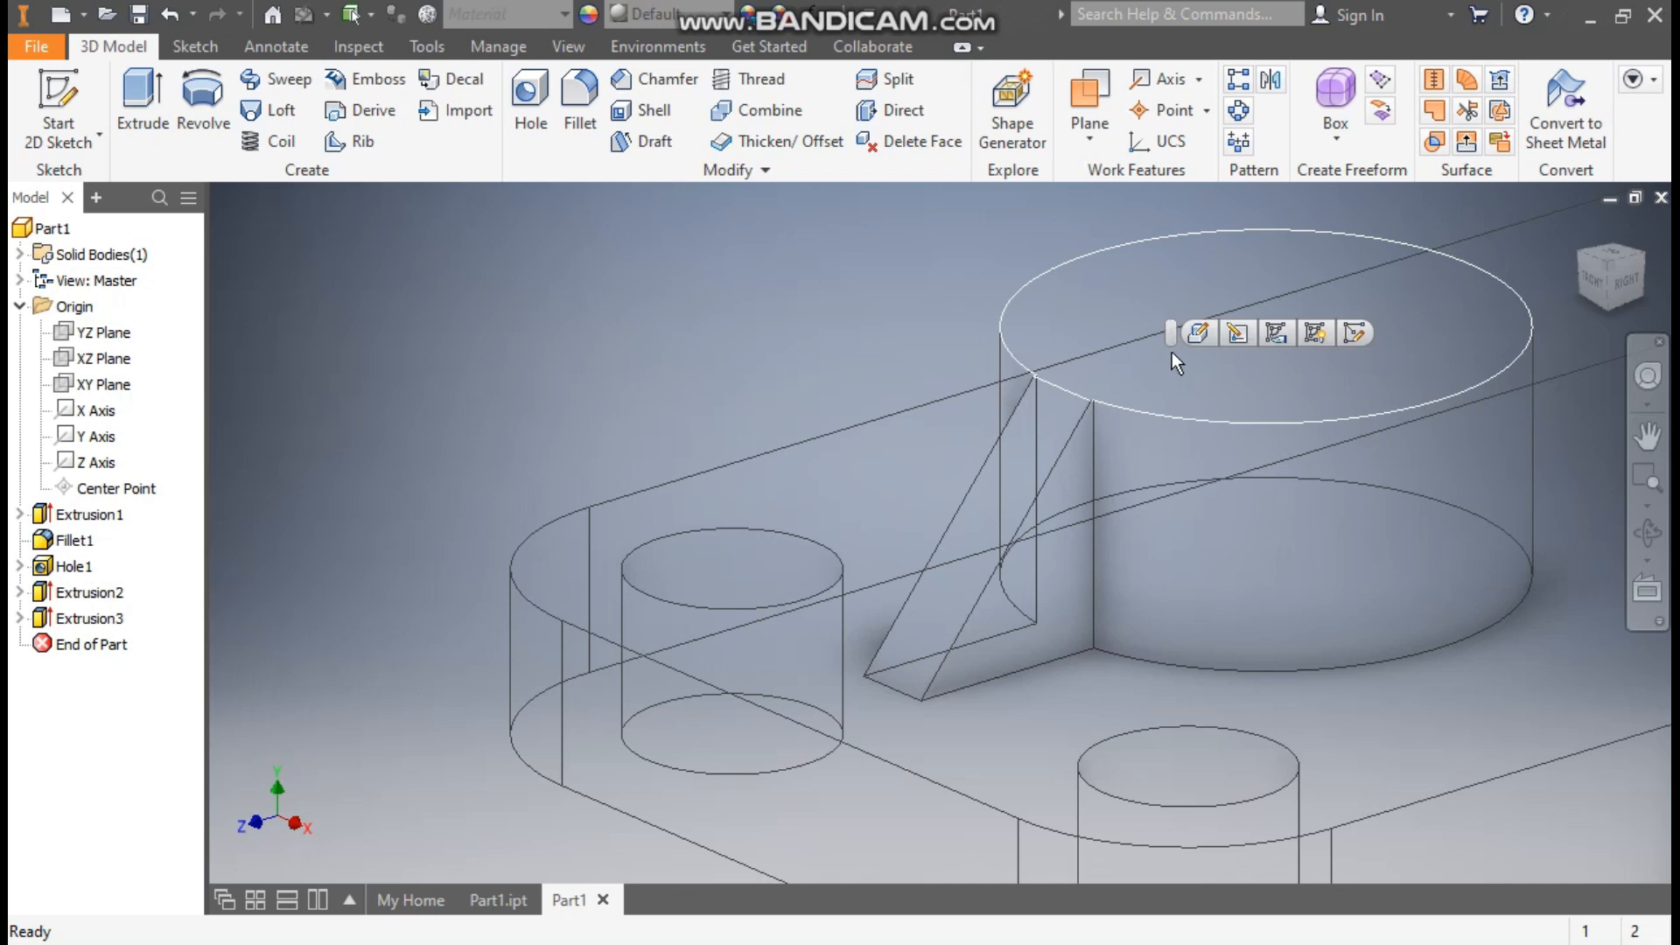
pyautogui.click(1354, 333)
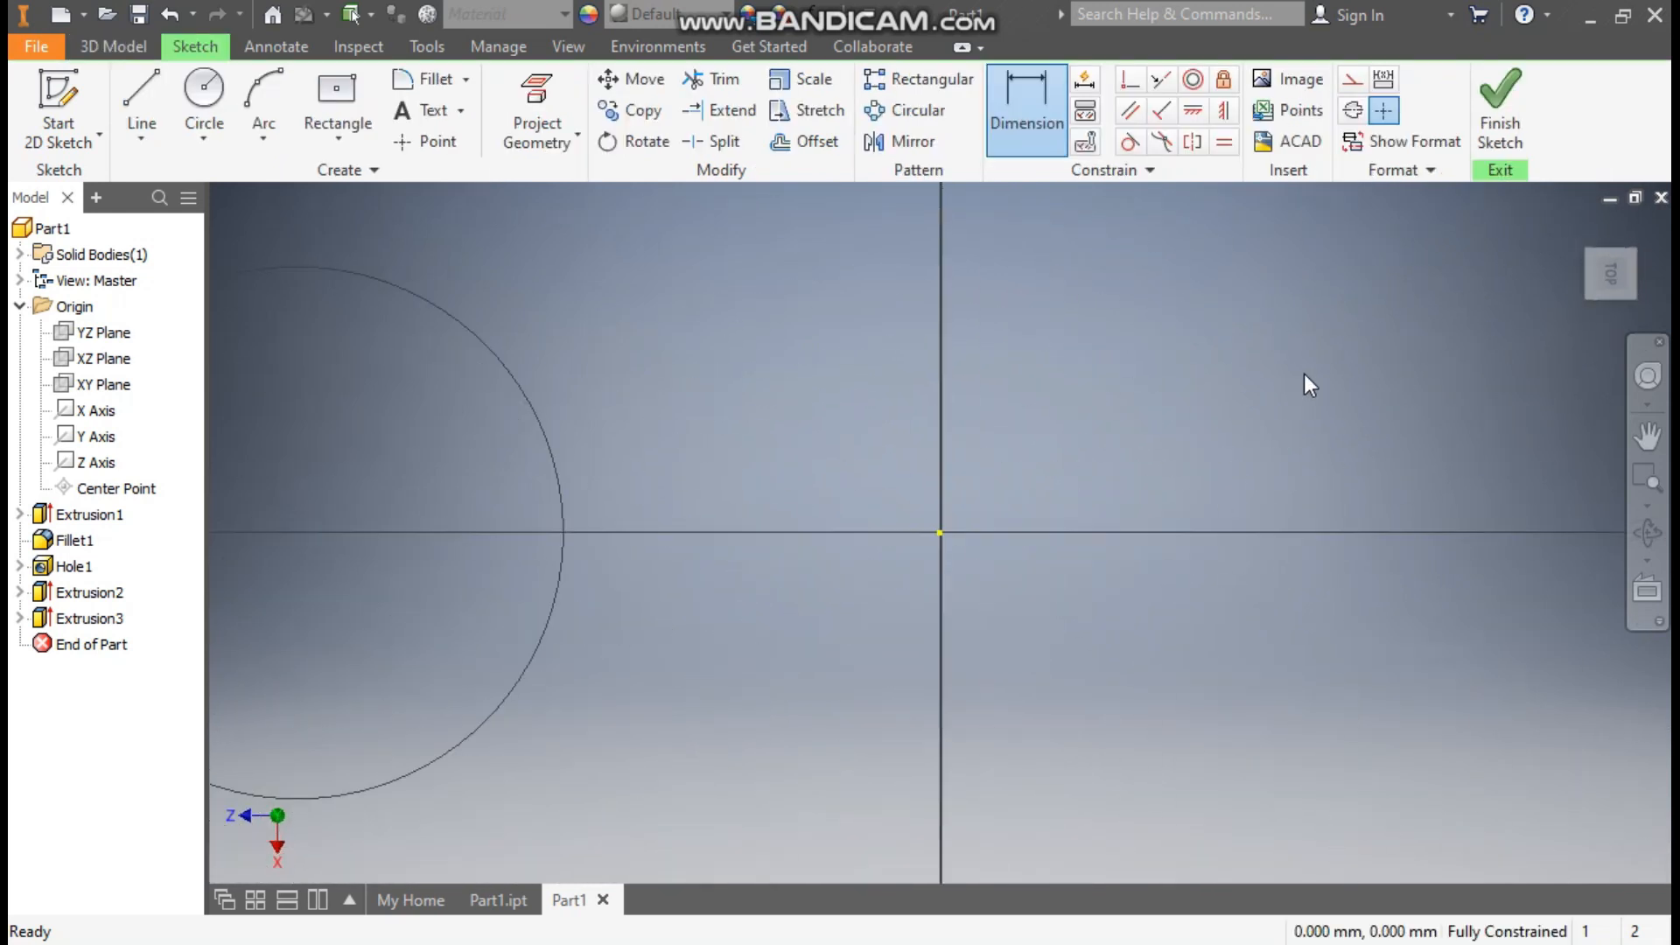
pyautogui.scroll(5, 1303, 374)
pyautogui.scroll(-3, 1080, 427)
pyautogui.moveTo(1226, 340); pyautogui.dragTo(1113, 469, button='middle')
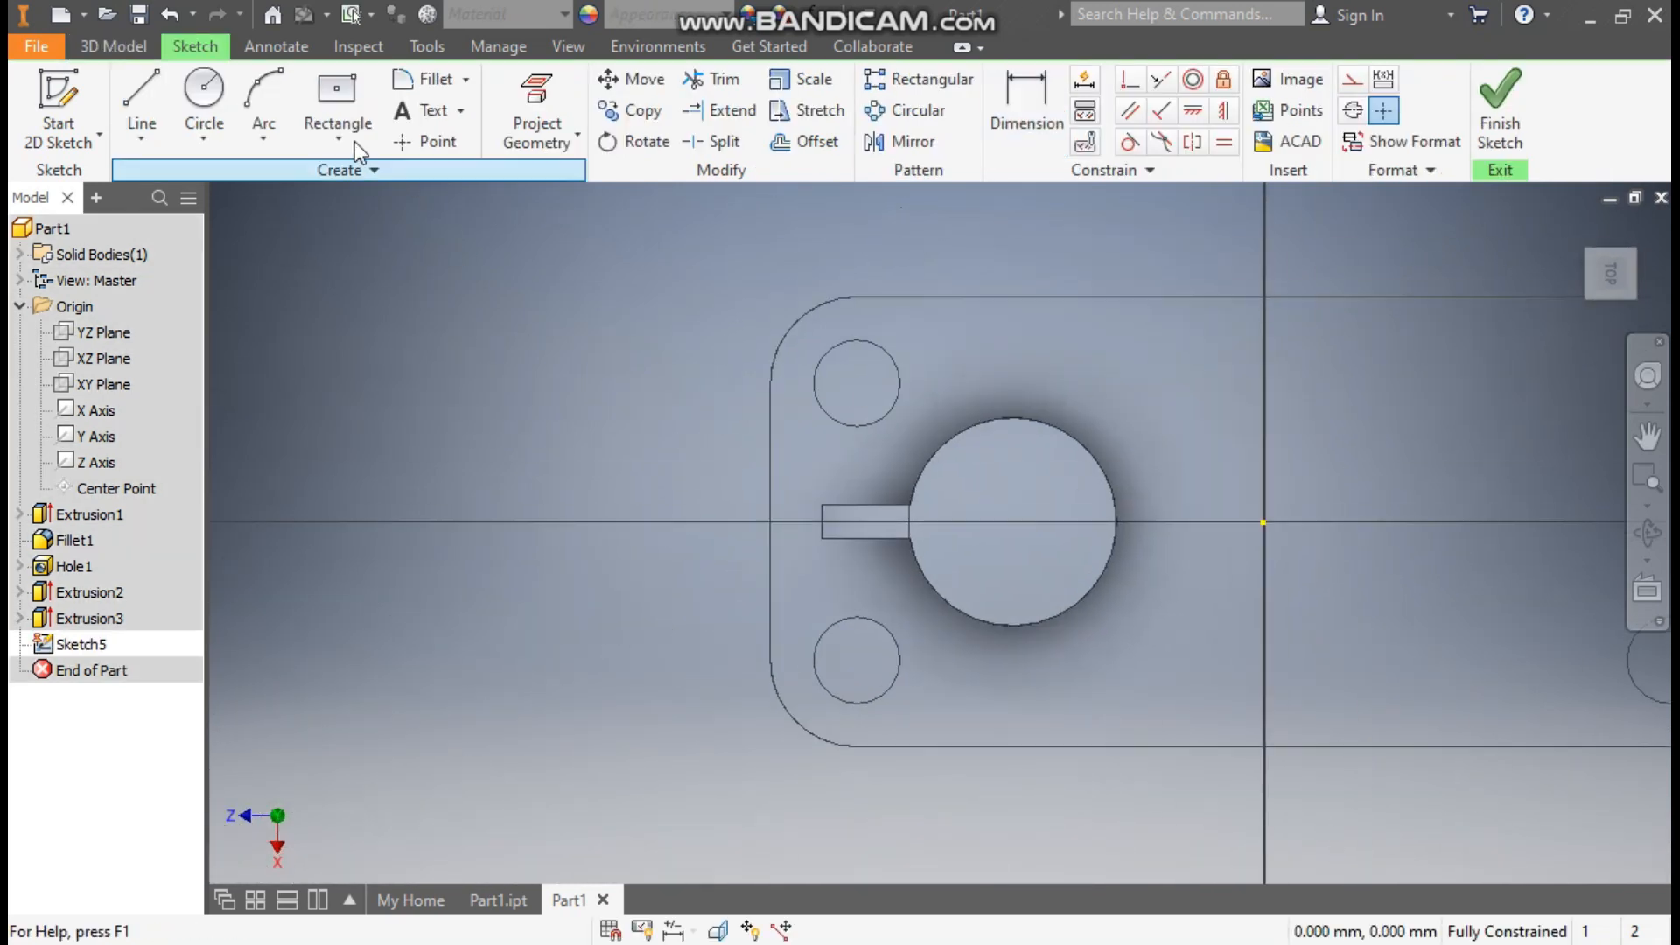
pyautogui.click(204, 96)
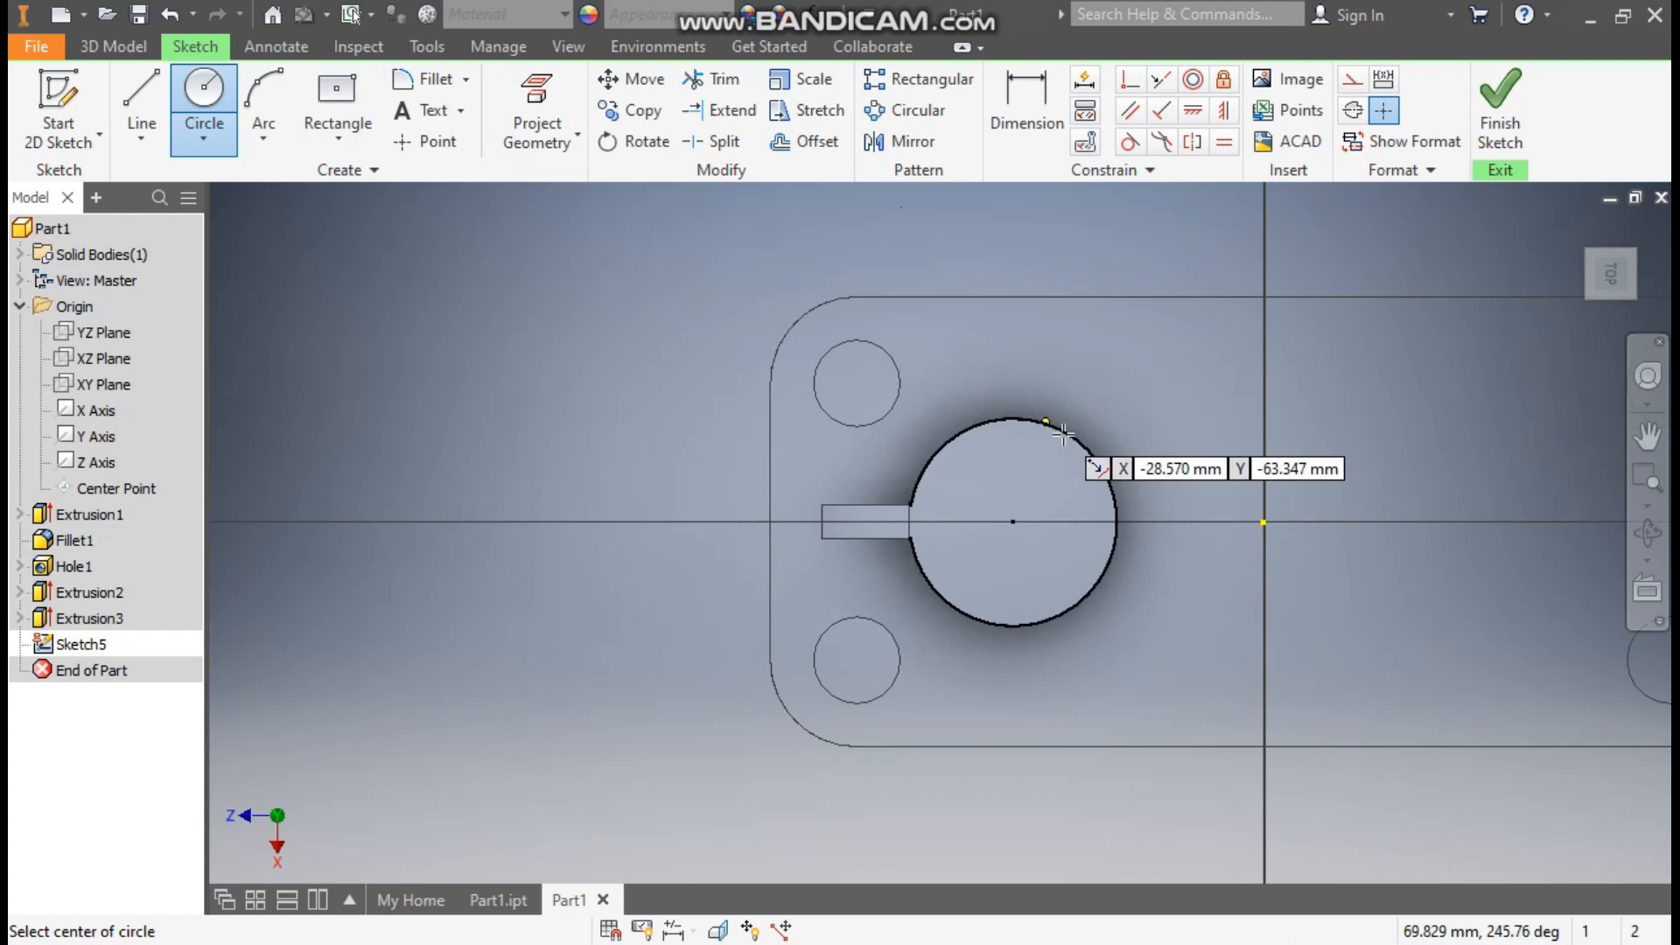
pyautogui.click(1013, 521)
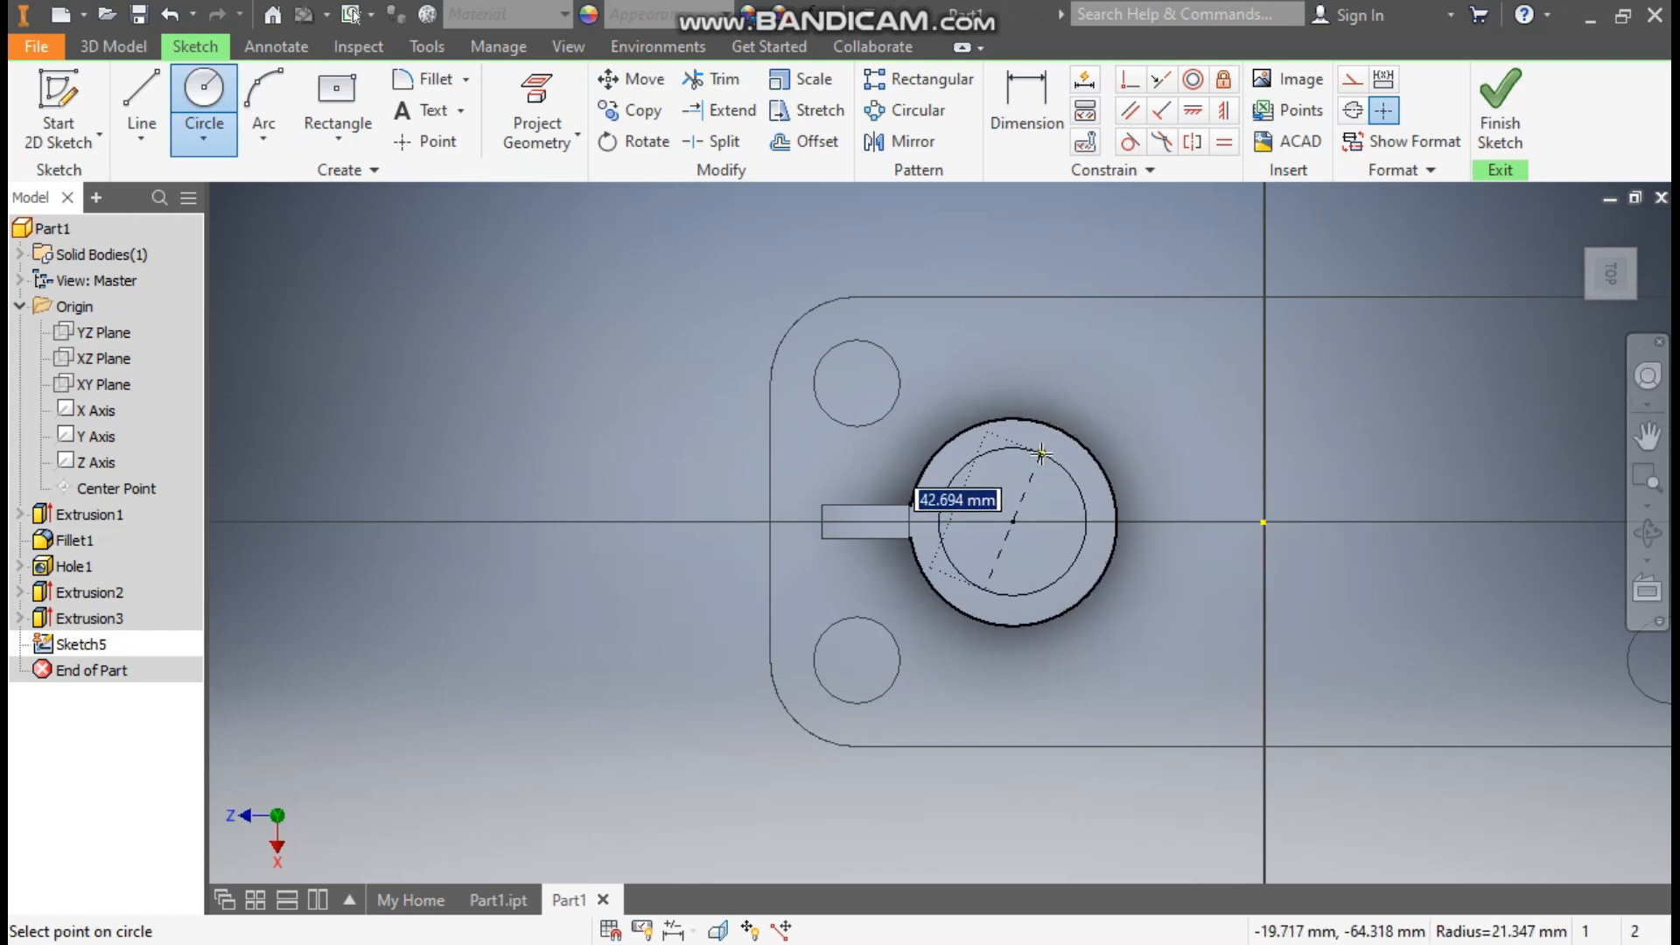
pyautogui.write('35')
pyautogui.press('Return')
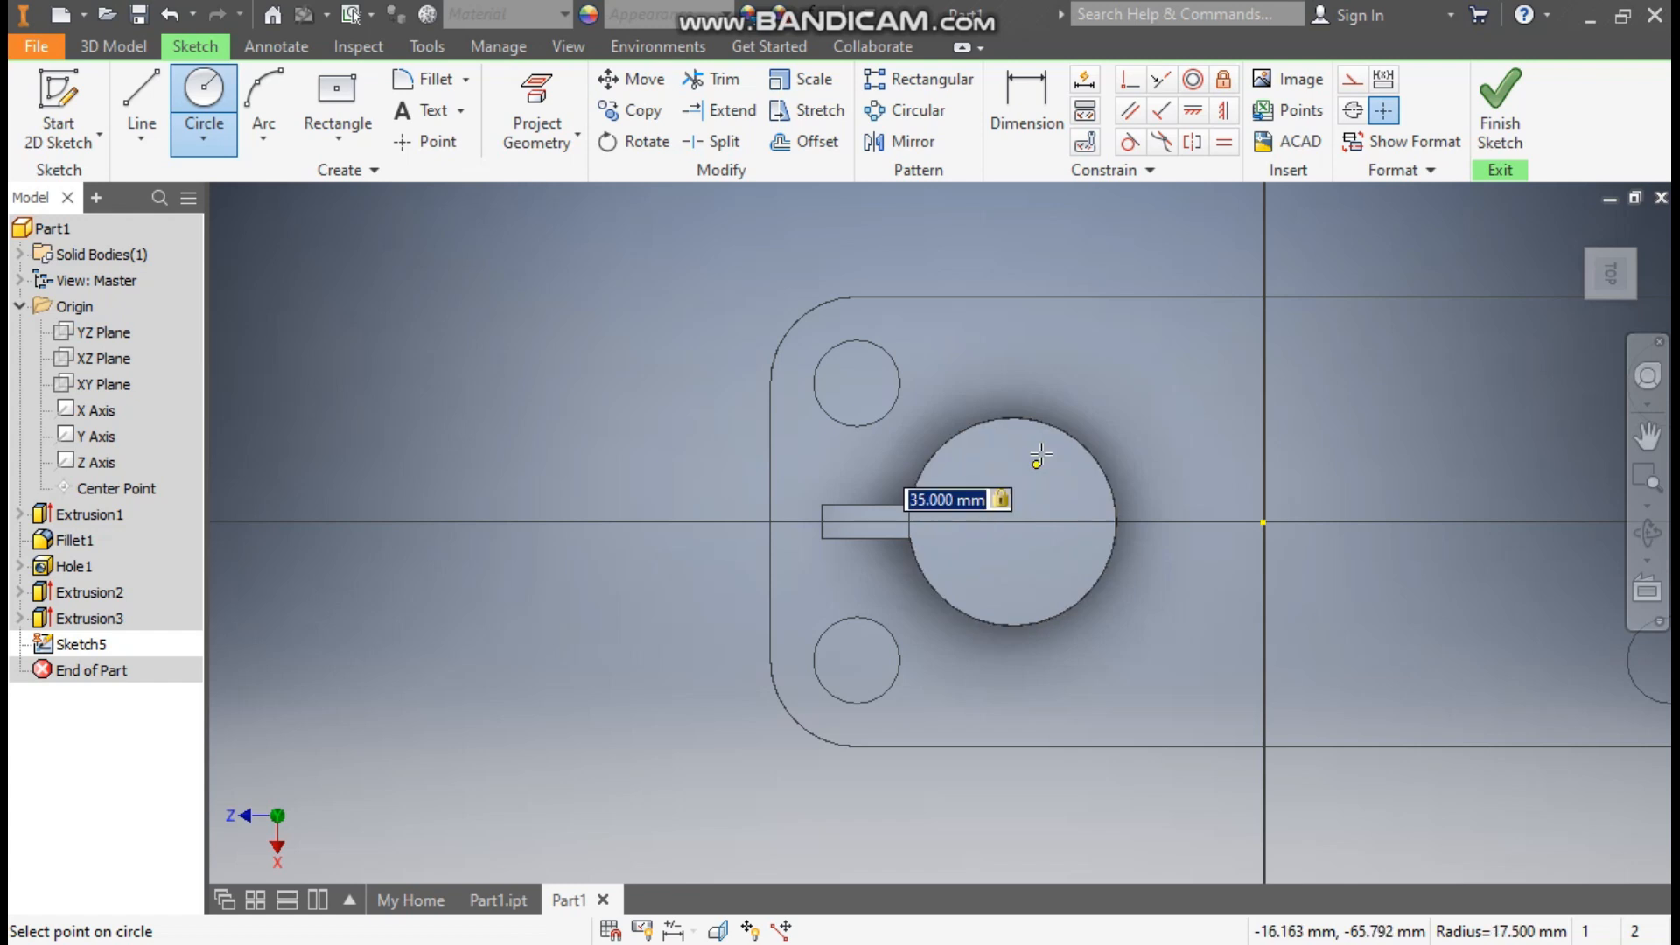
pyautogui.click(1501, 100)
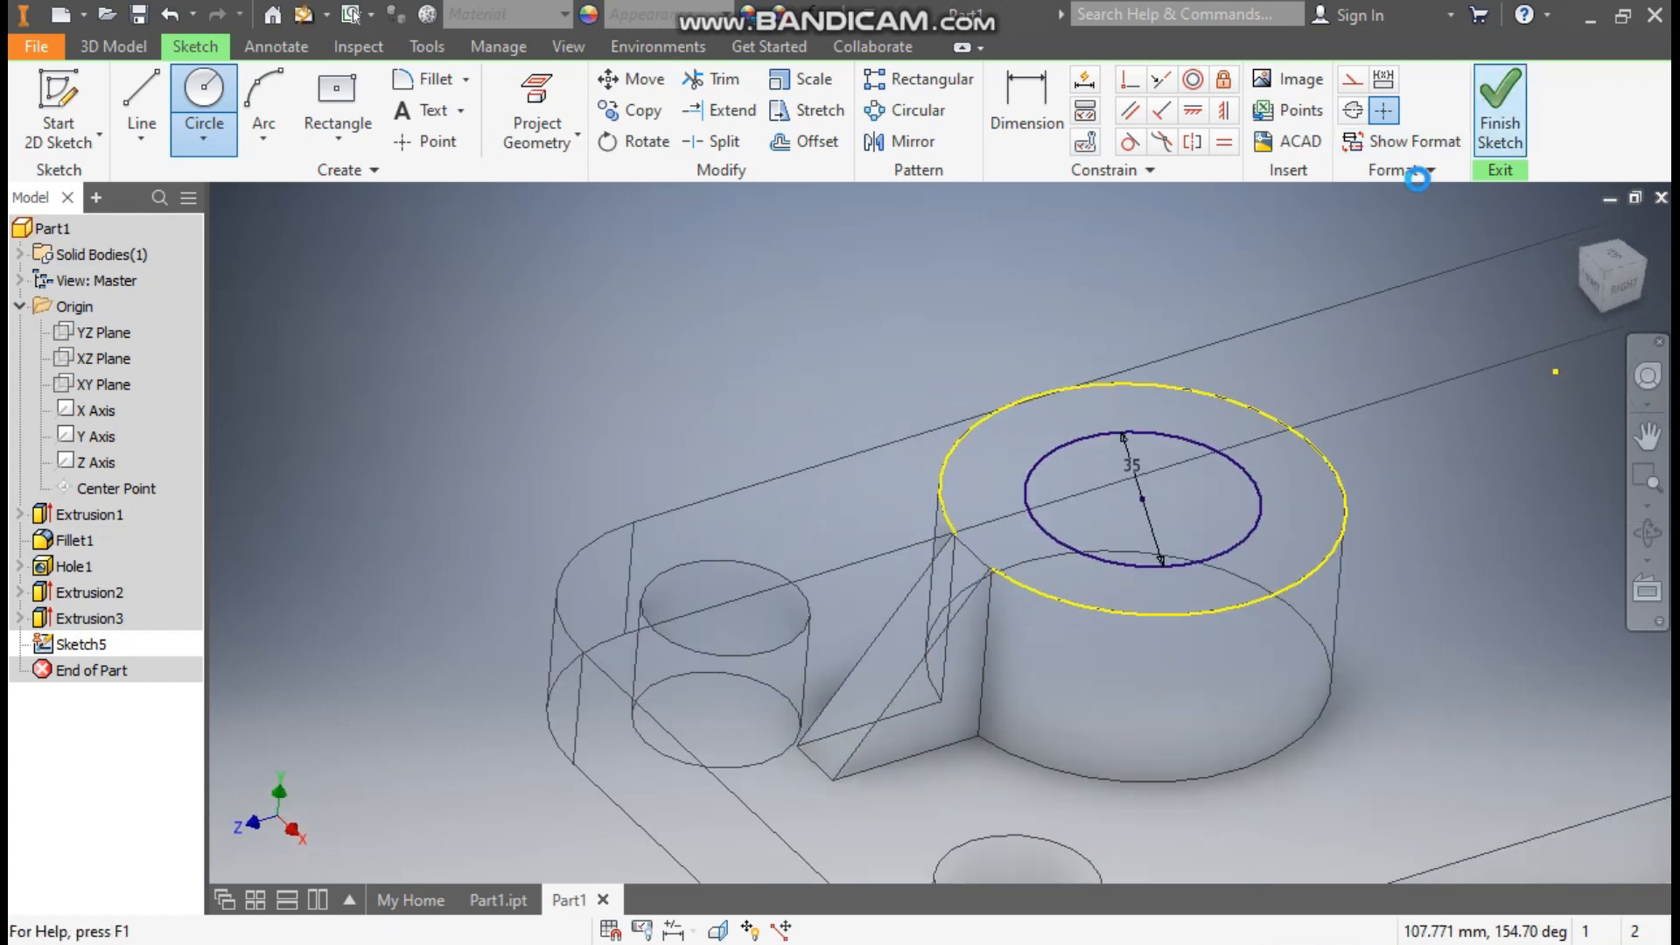
# Step: Extrude the 35 mm circle downward as a cut with extent All, through the boss and base plate
pyautogui.click(145, 92)
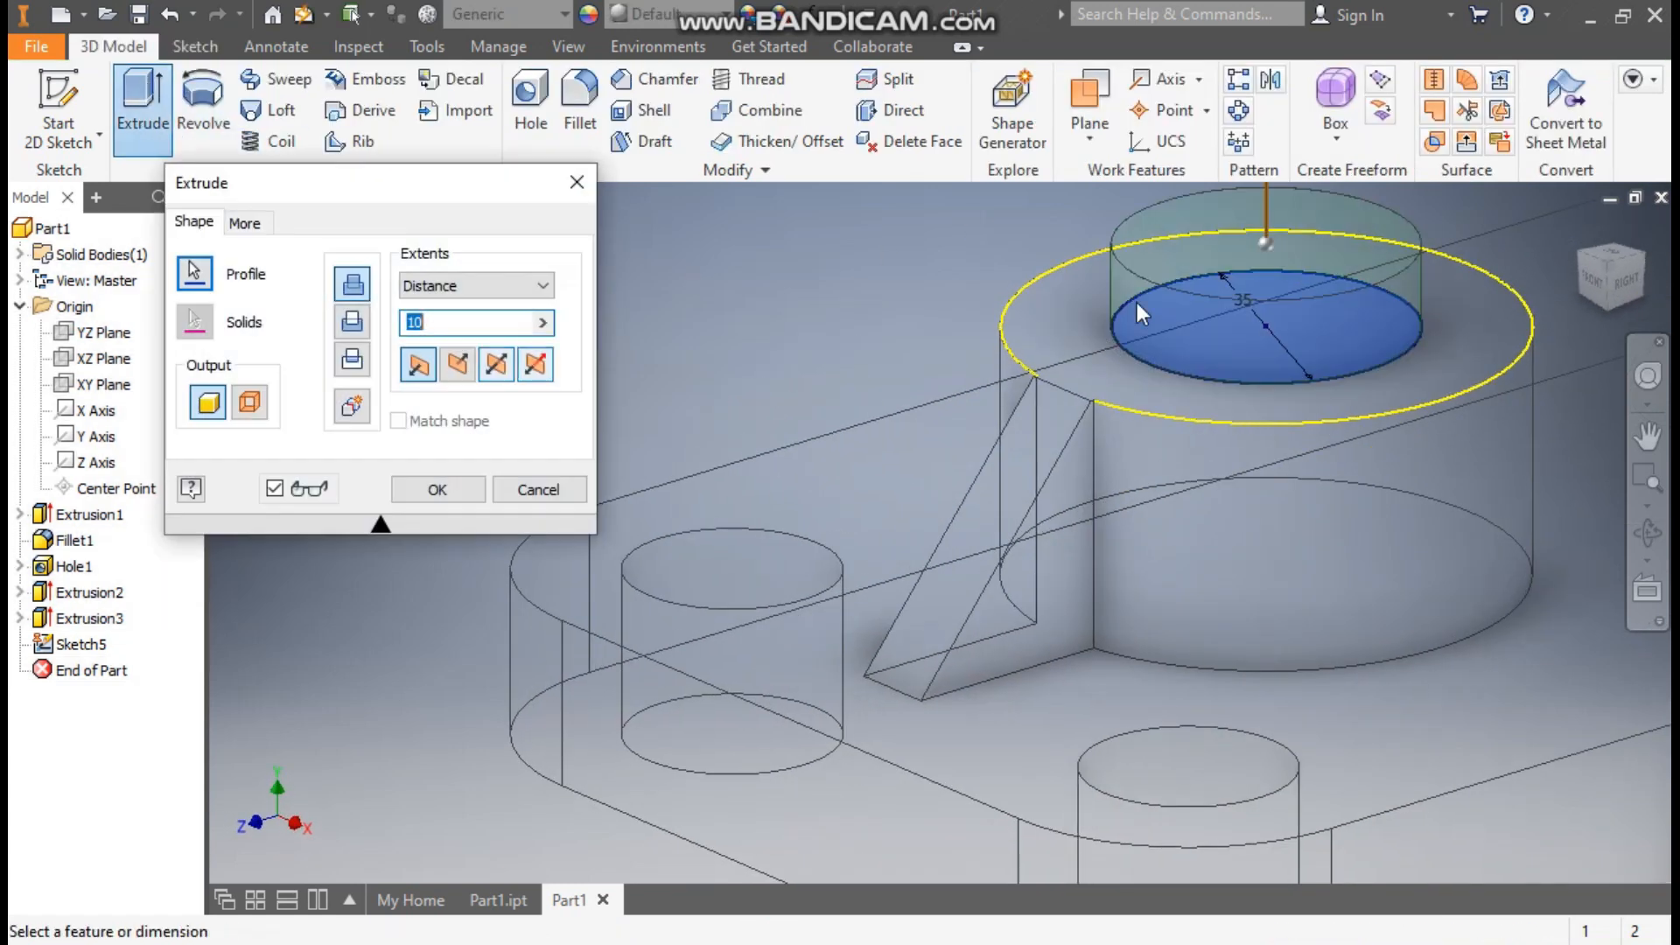
pyautogui.scroll(-3, 1221, 301)
pyautogui.click(351, 325)
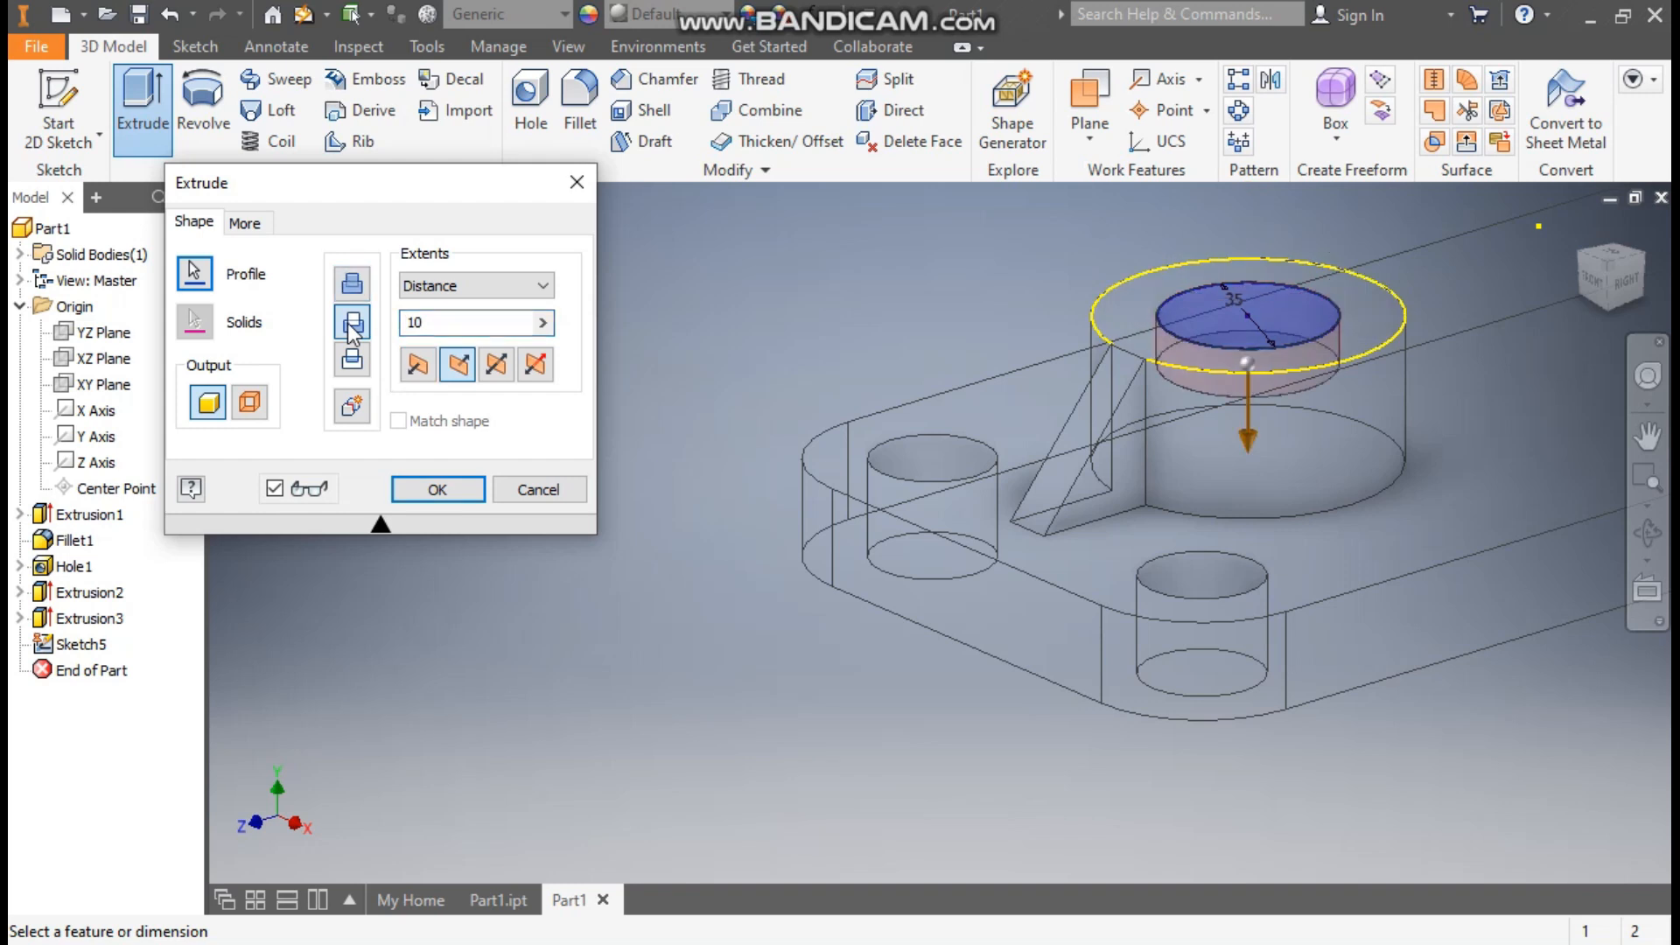
pyautogui.click(454, 285)
pyautogui.click(439, 376)
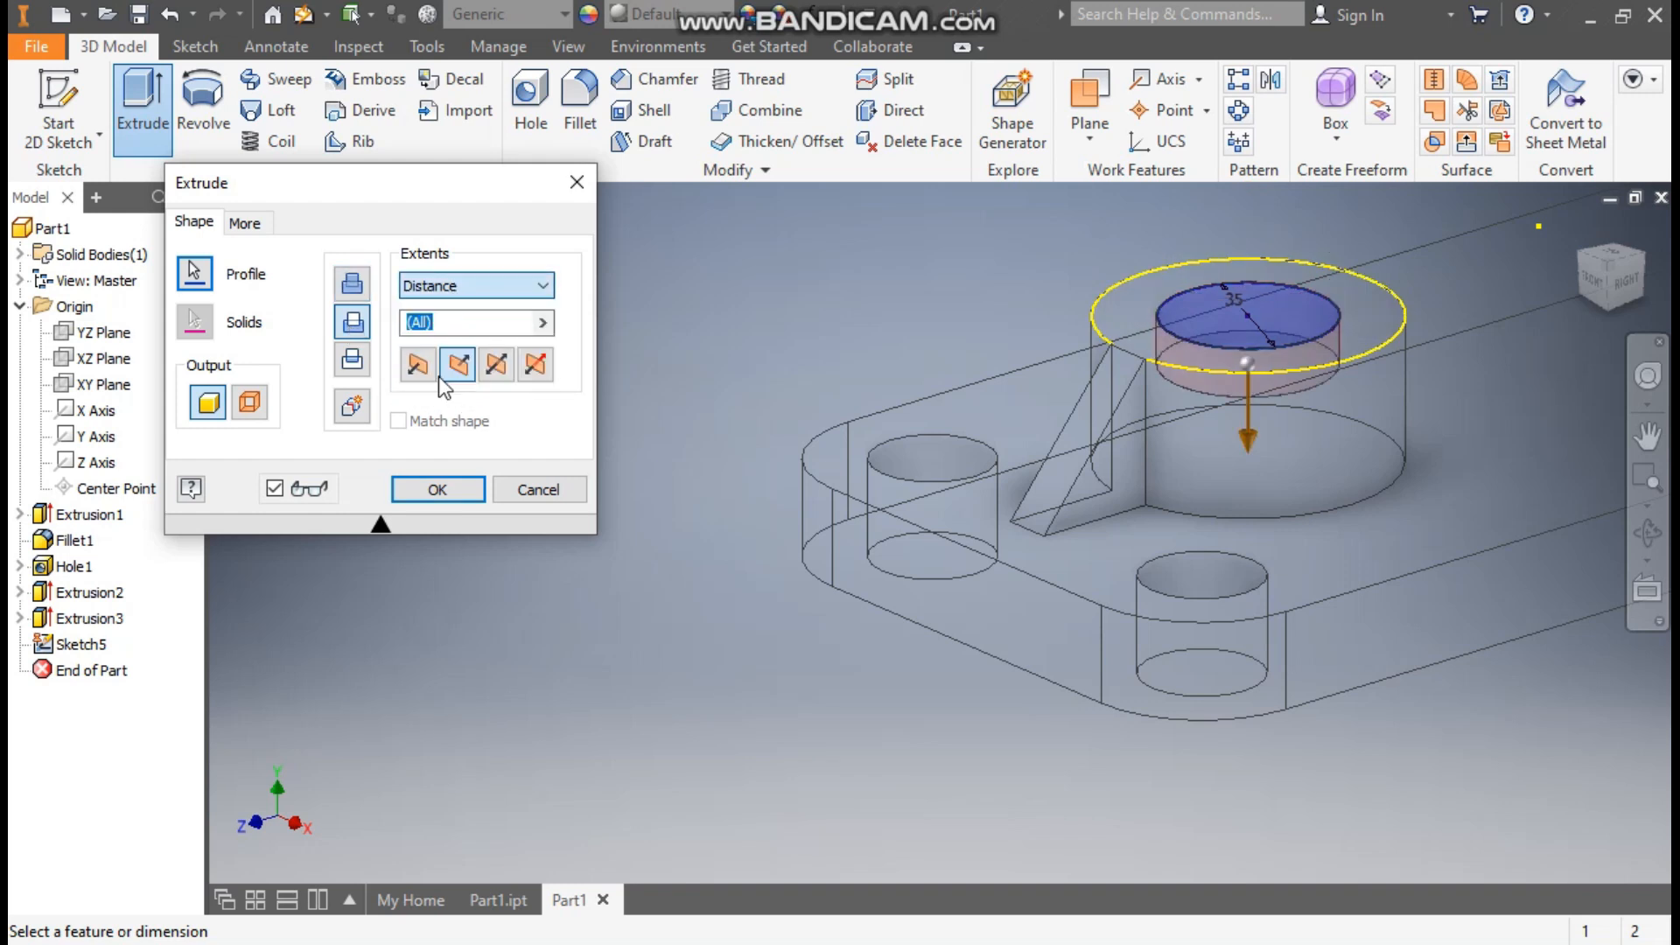
pyautogui.click(440, 488)
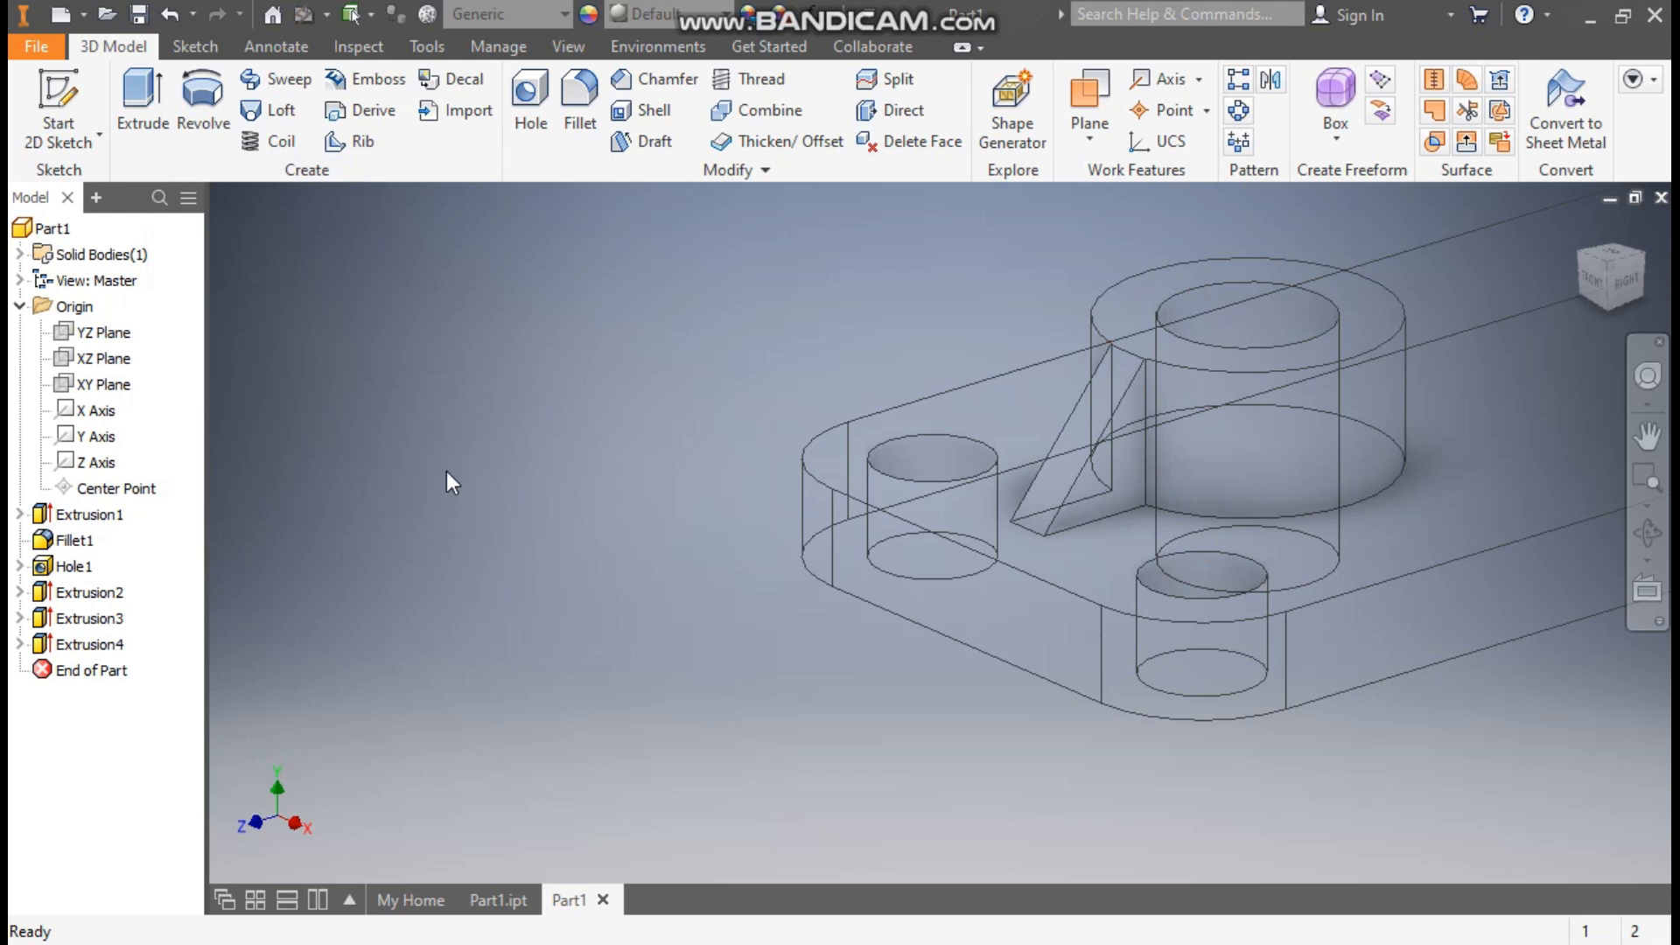
# Step: Examine the finished bracket in Part1.ipt as a reference for the upright features, and return to the part in progress
pyautogui.scroll(2, 610, 464)
pyautogui.moveTo(692, 385); pyautogui.dragTo(544, 487, button='middle')
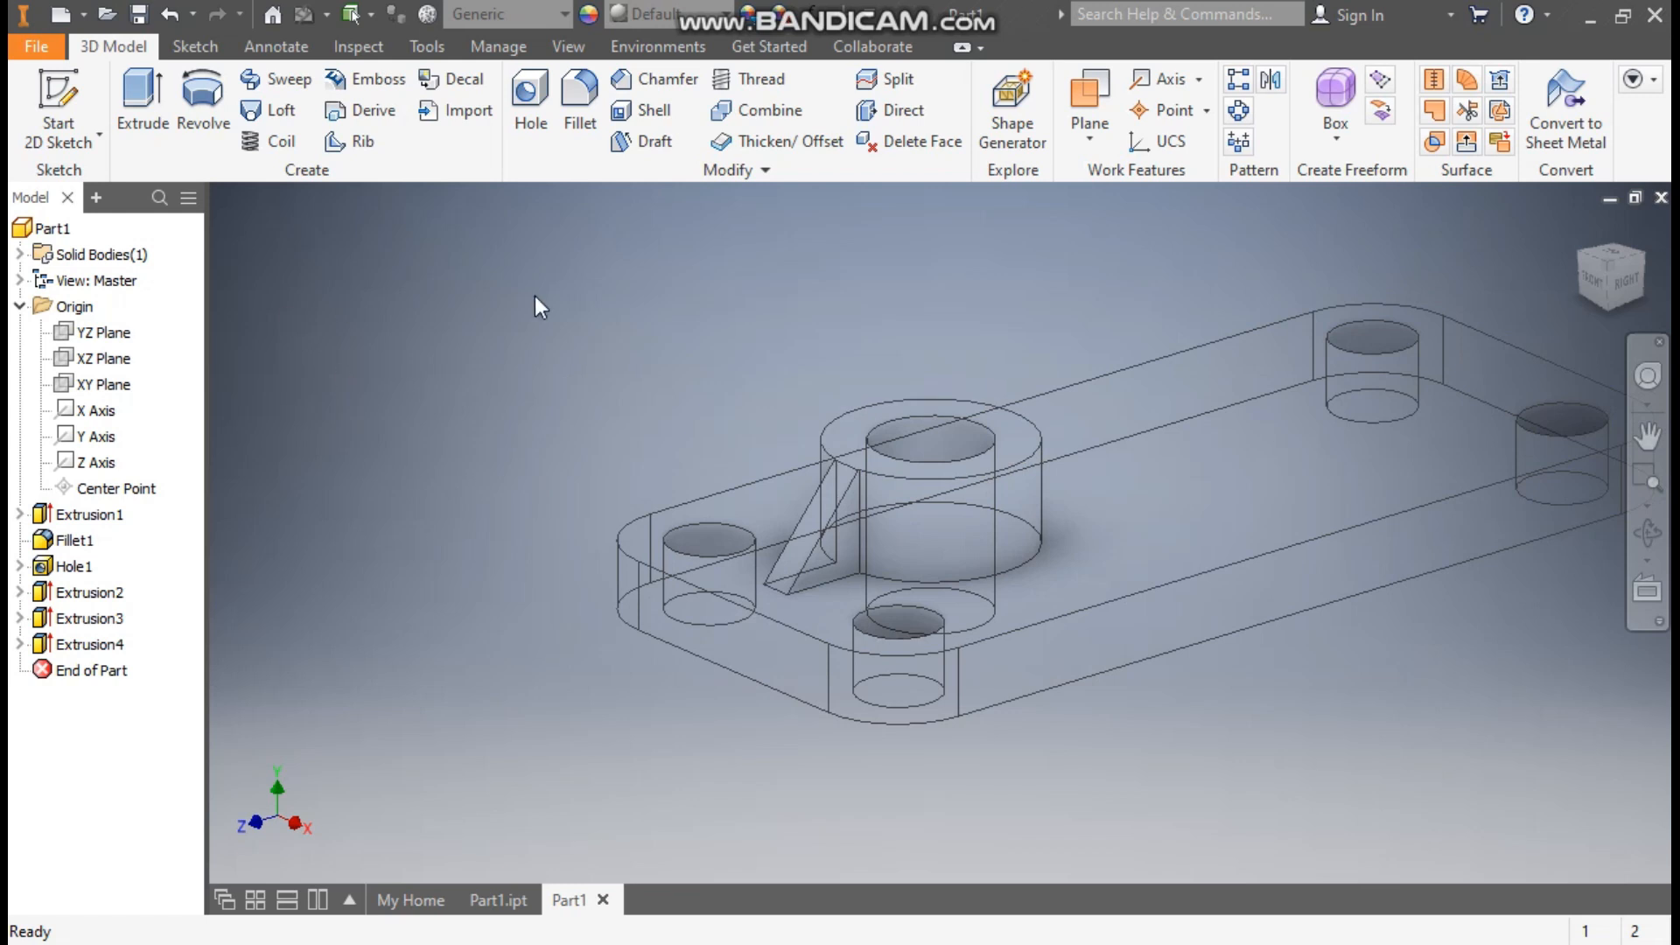
pyautogui.click(497, 901)
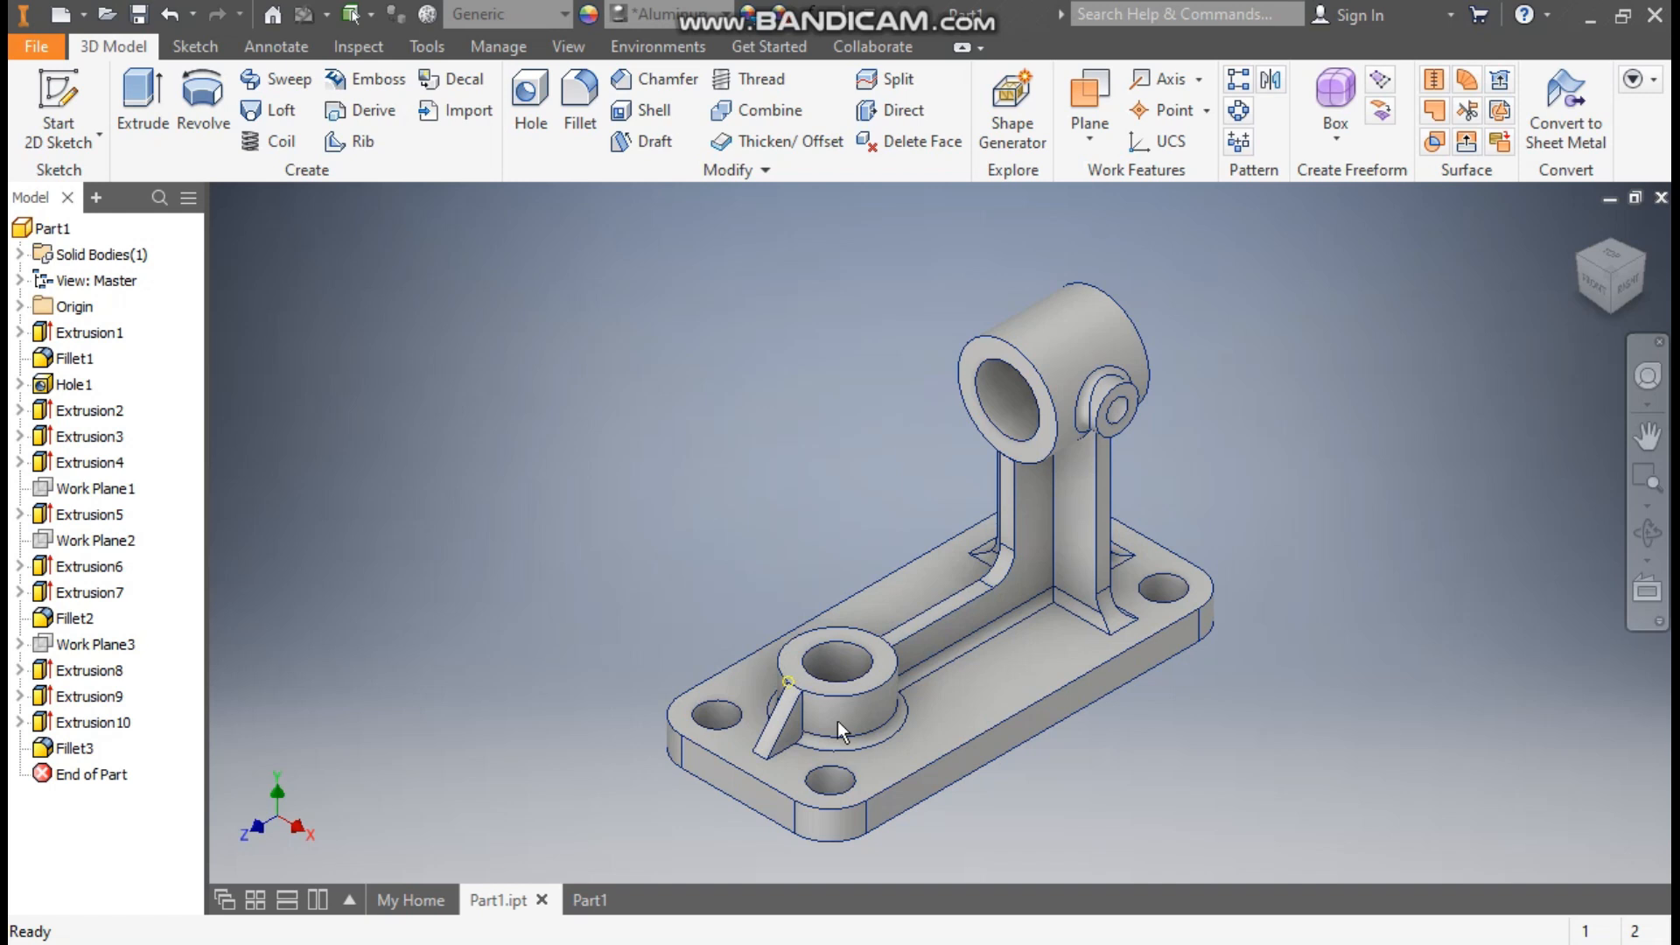
pyautogui.moveTo(837, 721)
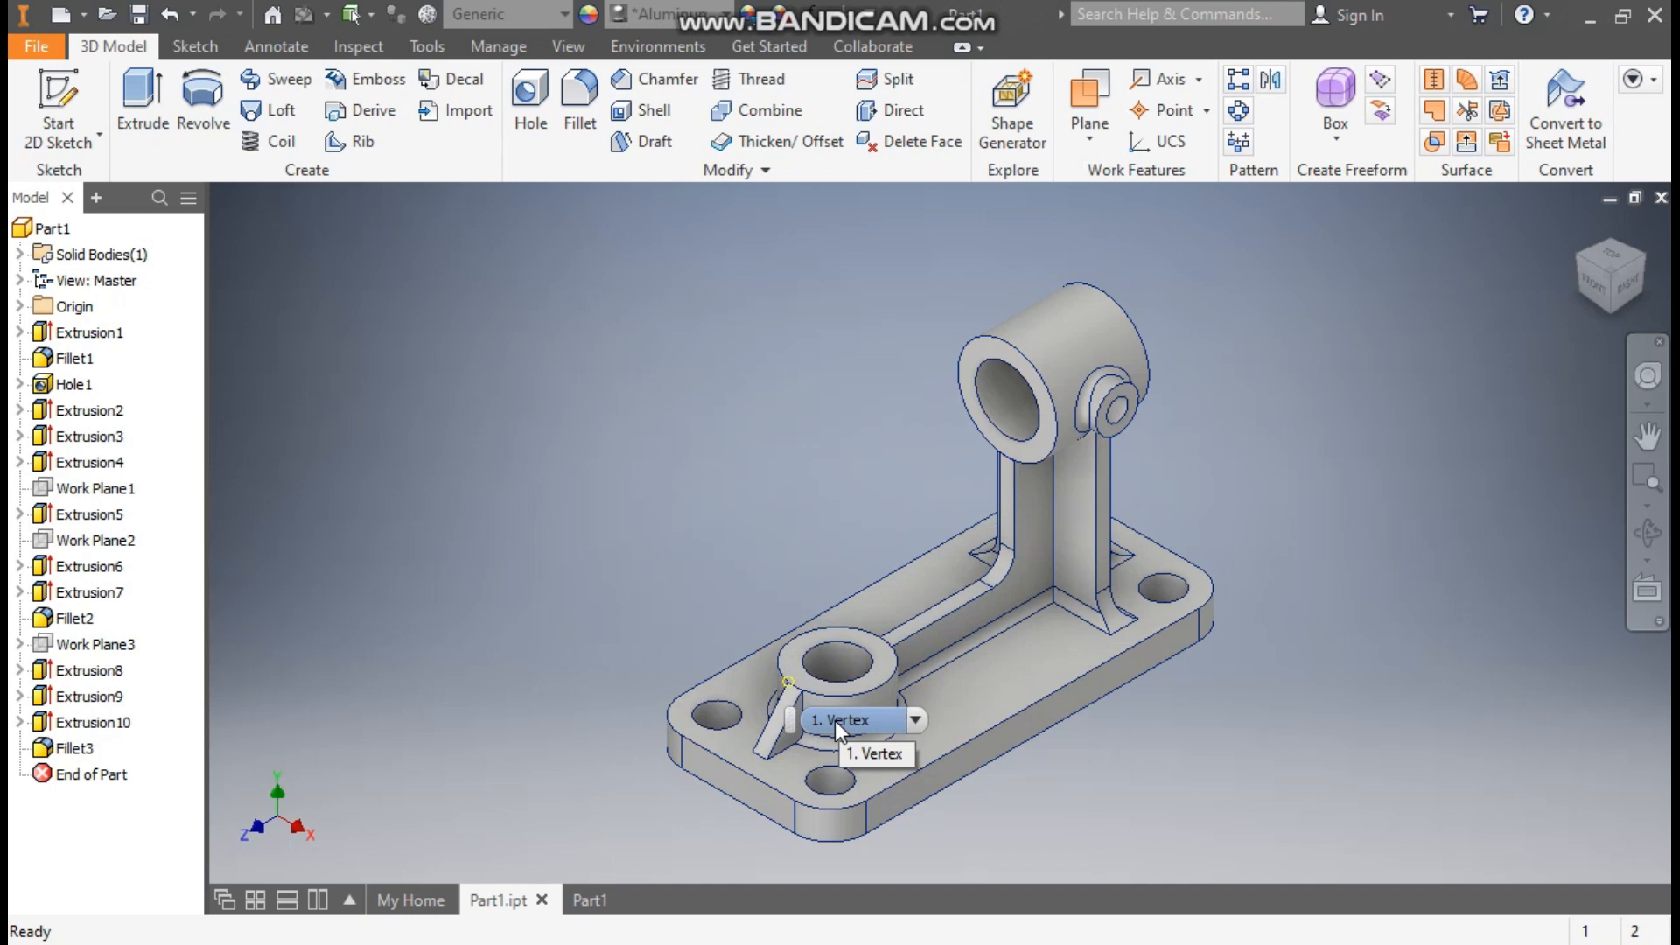
pyautogui.moveTo(1215, 554); pyautogui.dragTo(1271, 418, button='middle')
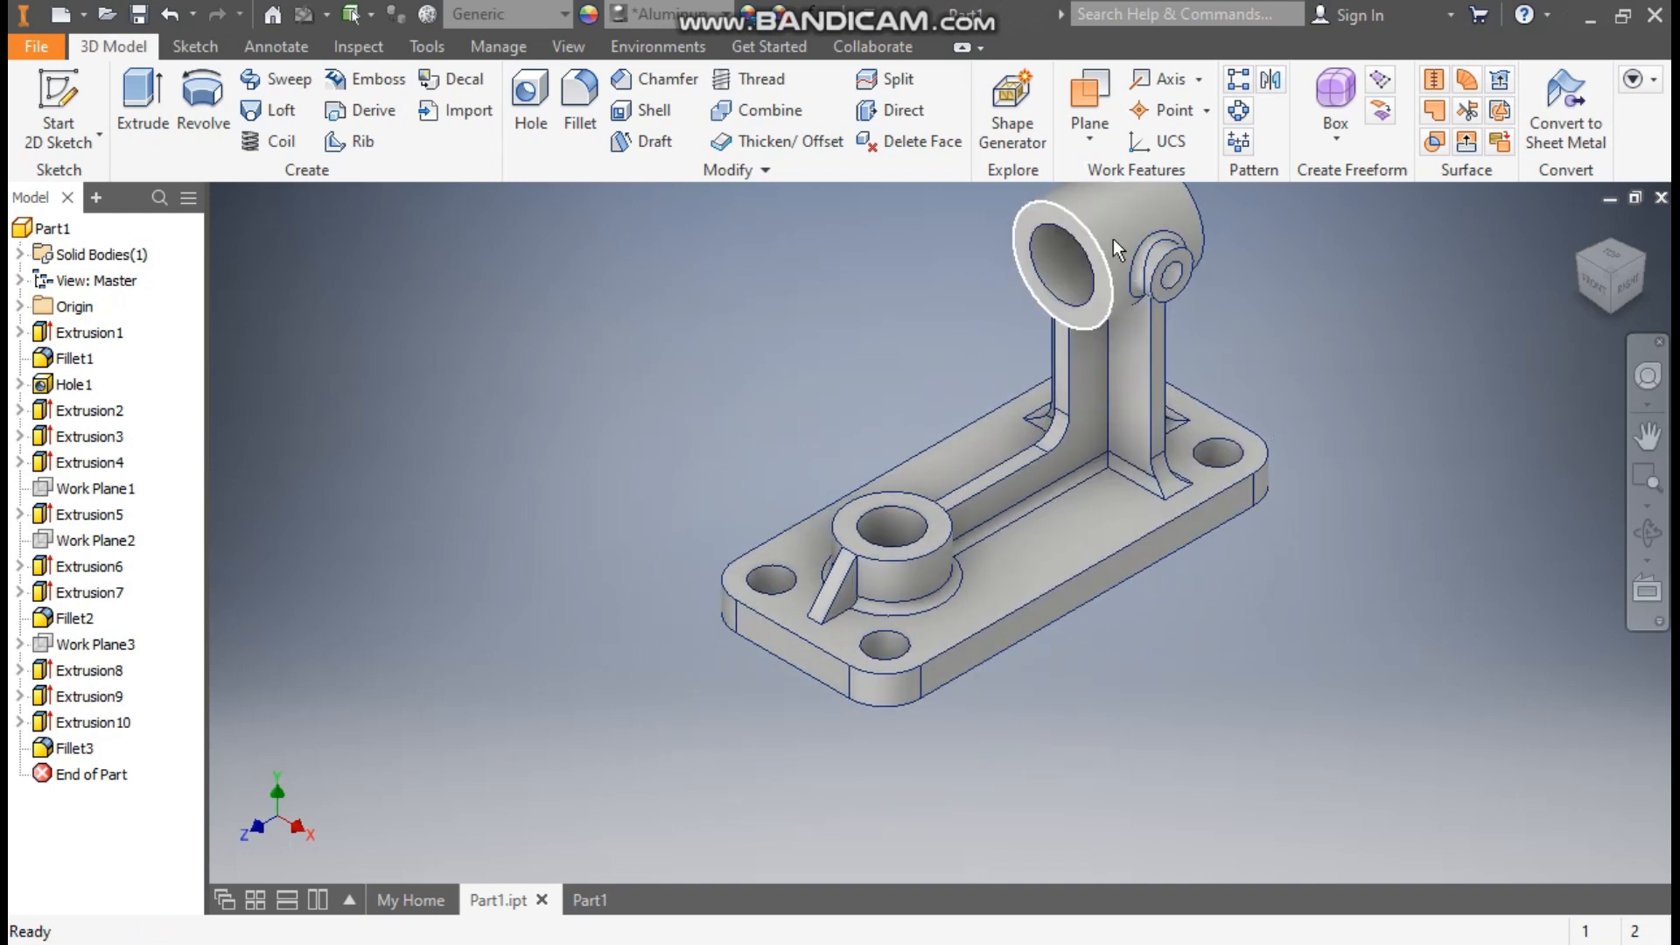
pyautogui.click(601, 901)
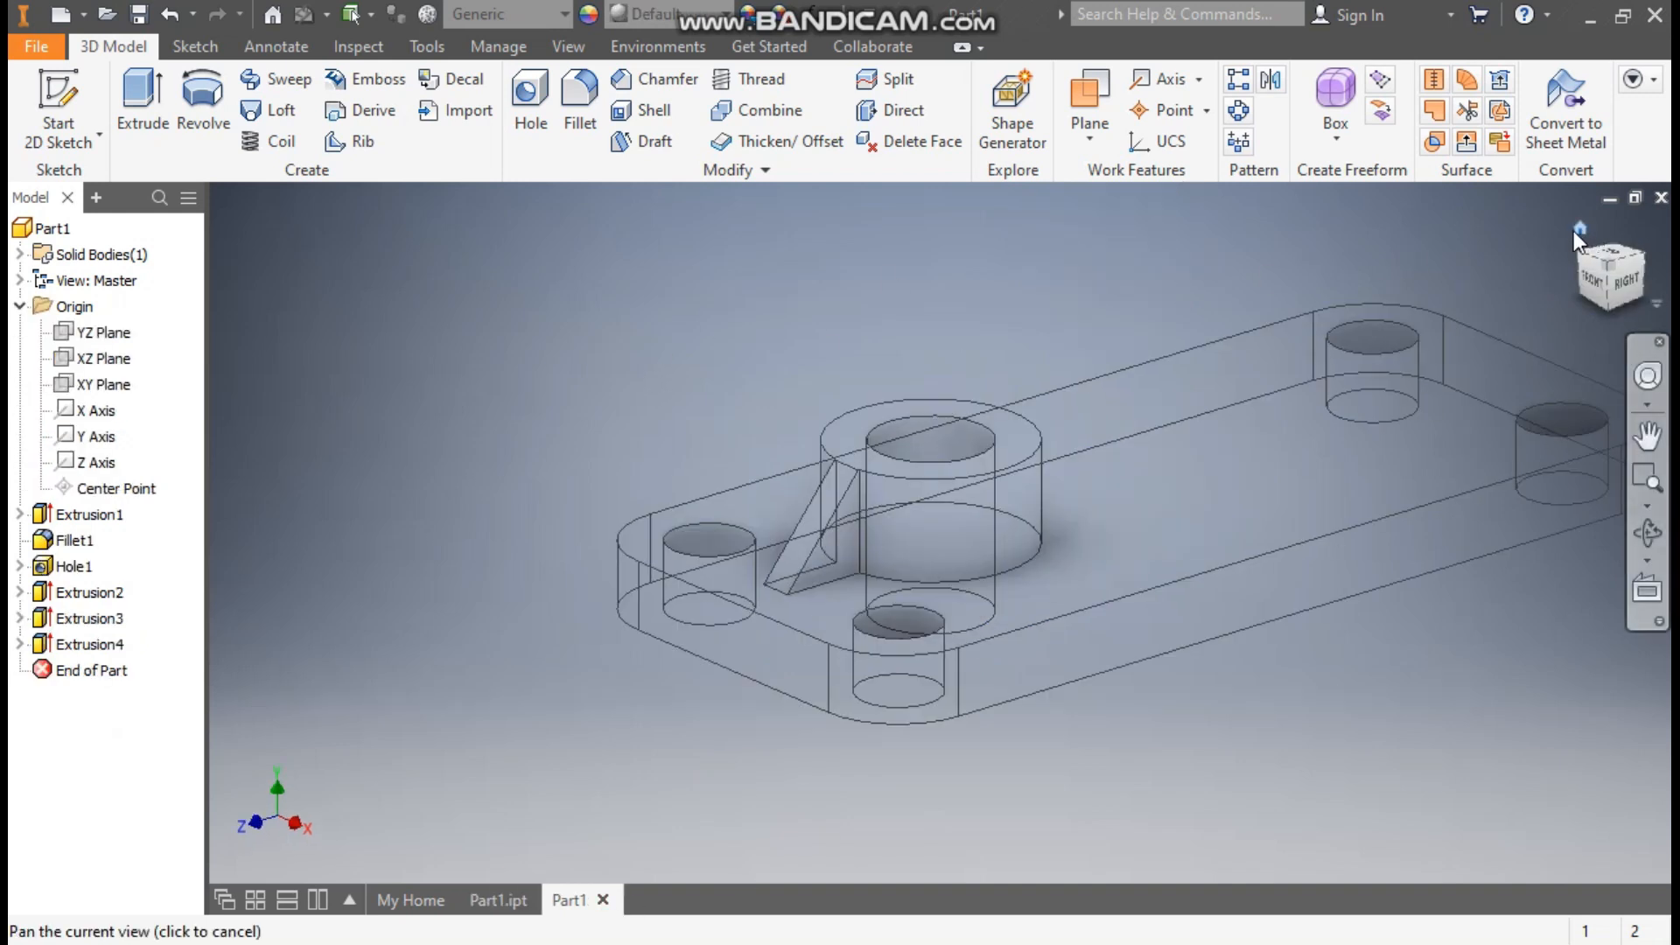
# Step: Restore the home view and switch the part's visual style from wireframe to shaded with edges
pyautogui.click(1578, 230)
pyautogui.click(564, 14)
pyautogui.click(858, 307)
pyautogui.click(570, 47)
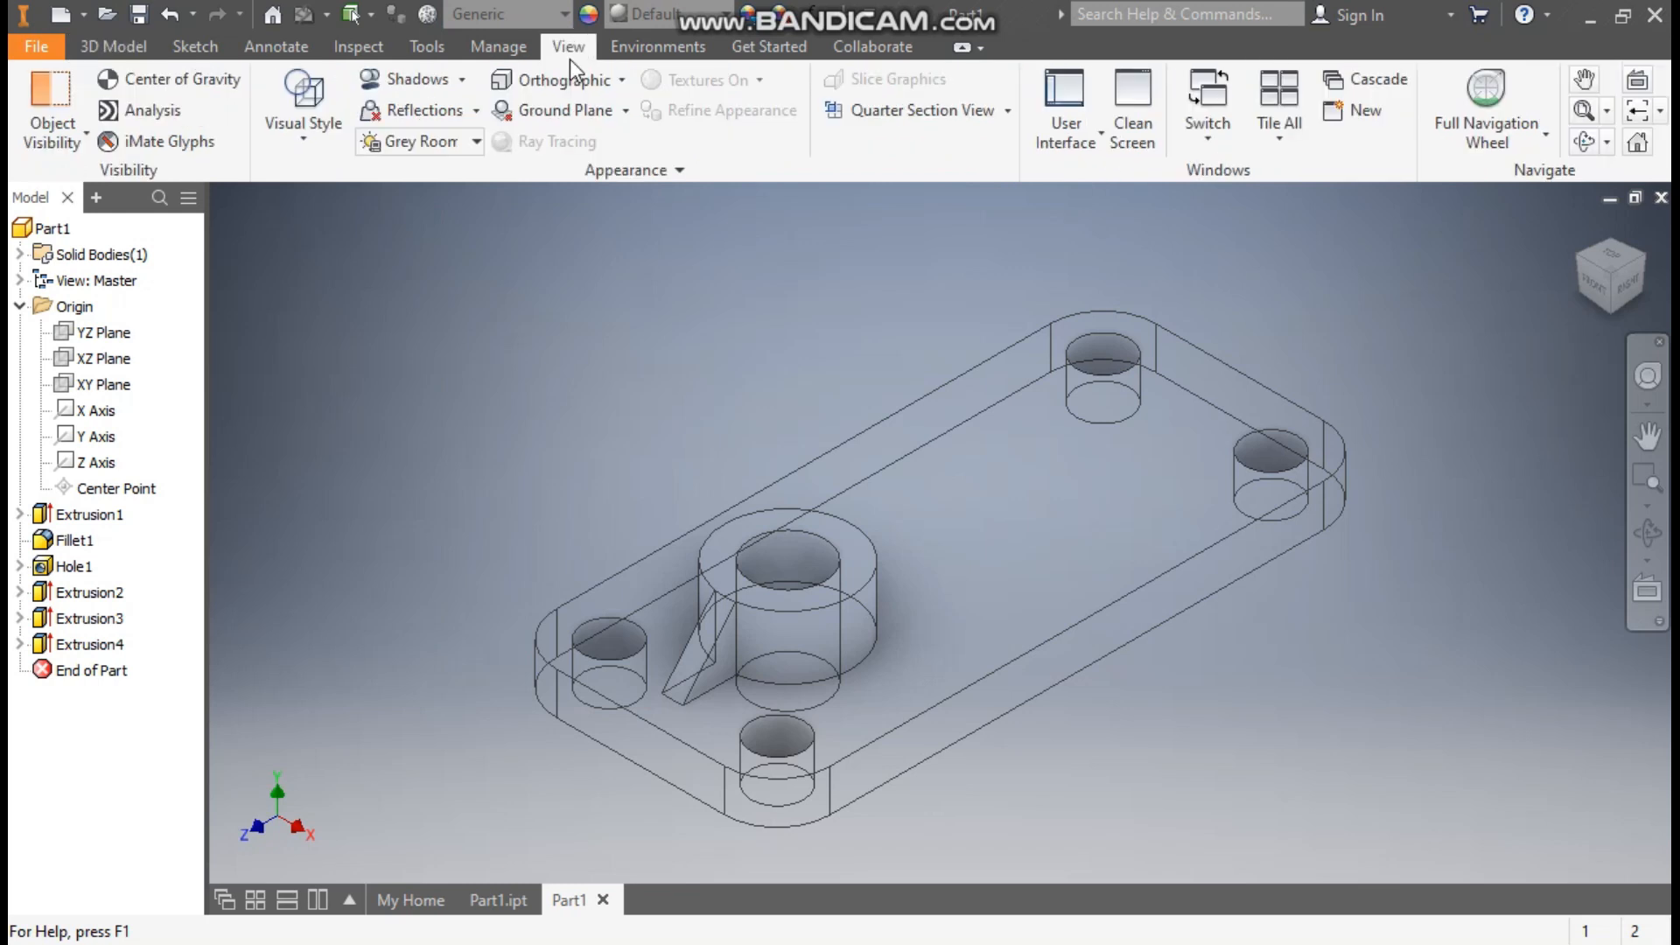
pyautogui.click(282, 134)
pyautogui.click(369, 275)
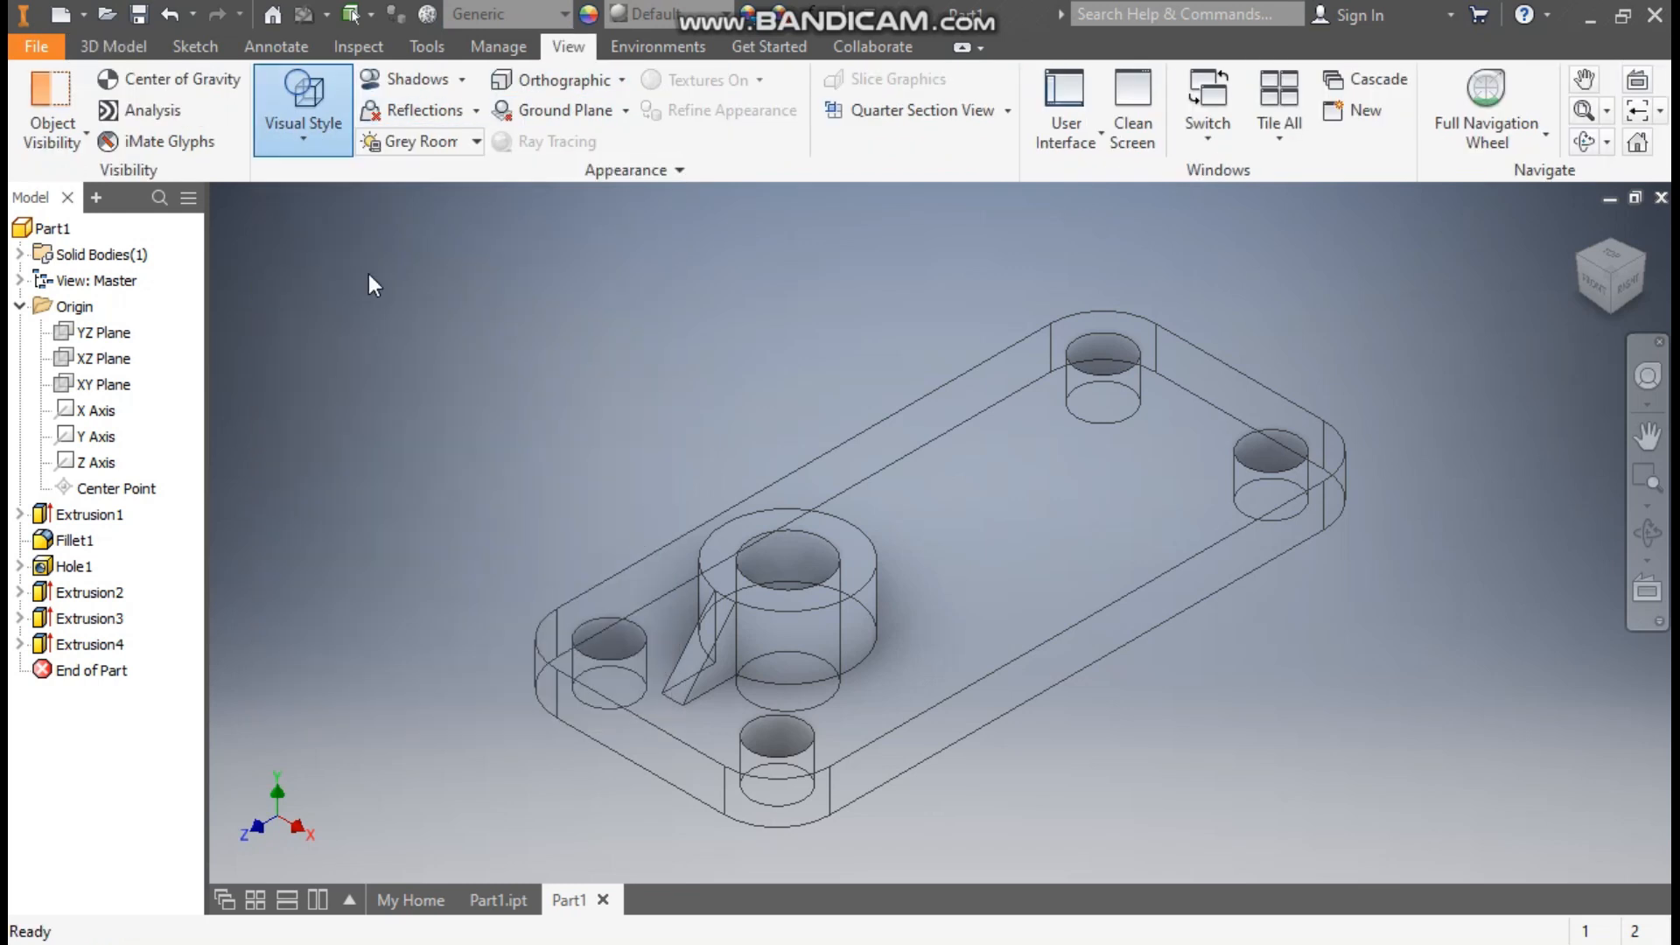
# Step: Create a work plane offset -190 mm from the plate's end face nearest the boss
pyautogui.click(119, 43)
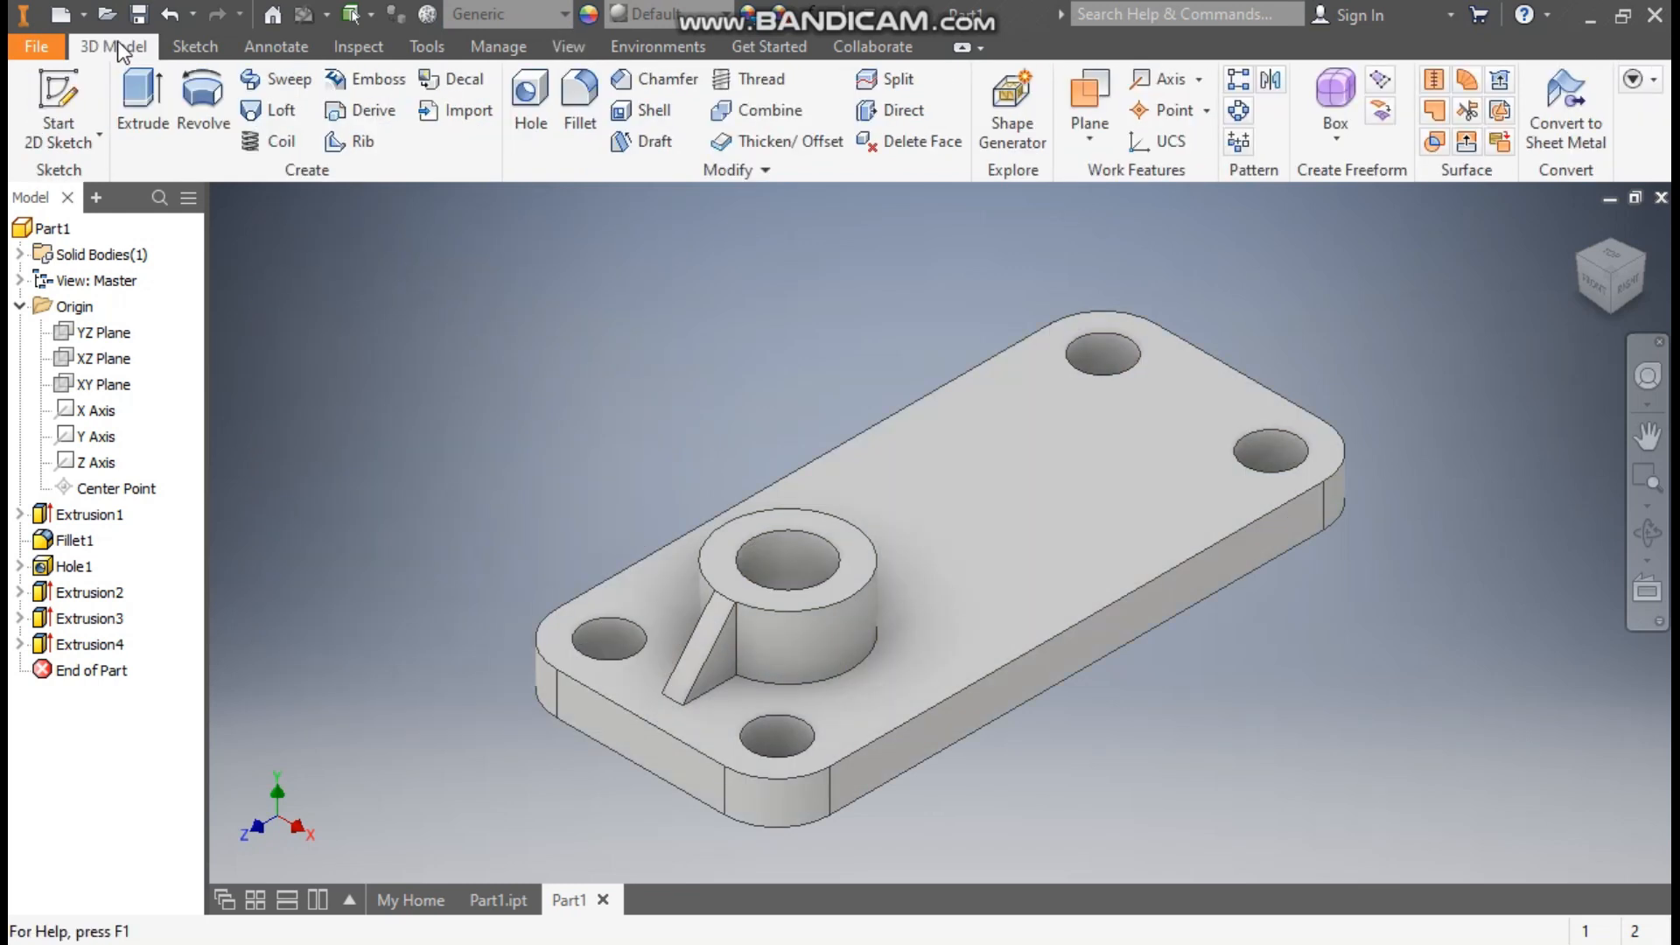
pyautogui.click(1095, 147)
pyautogui.click(1141, 246)
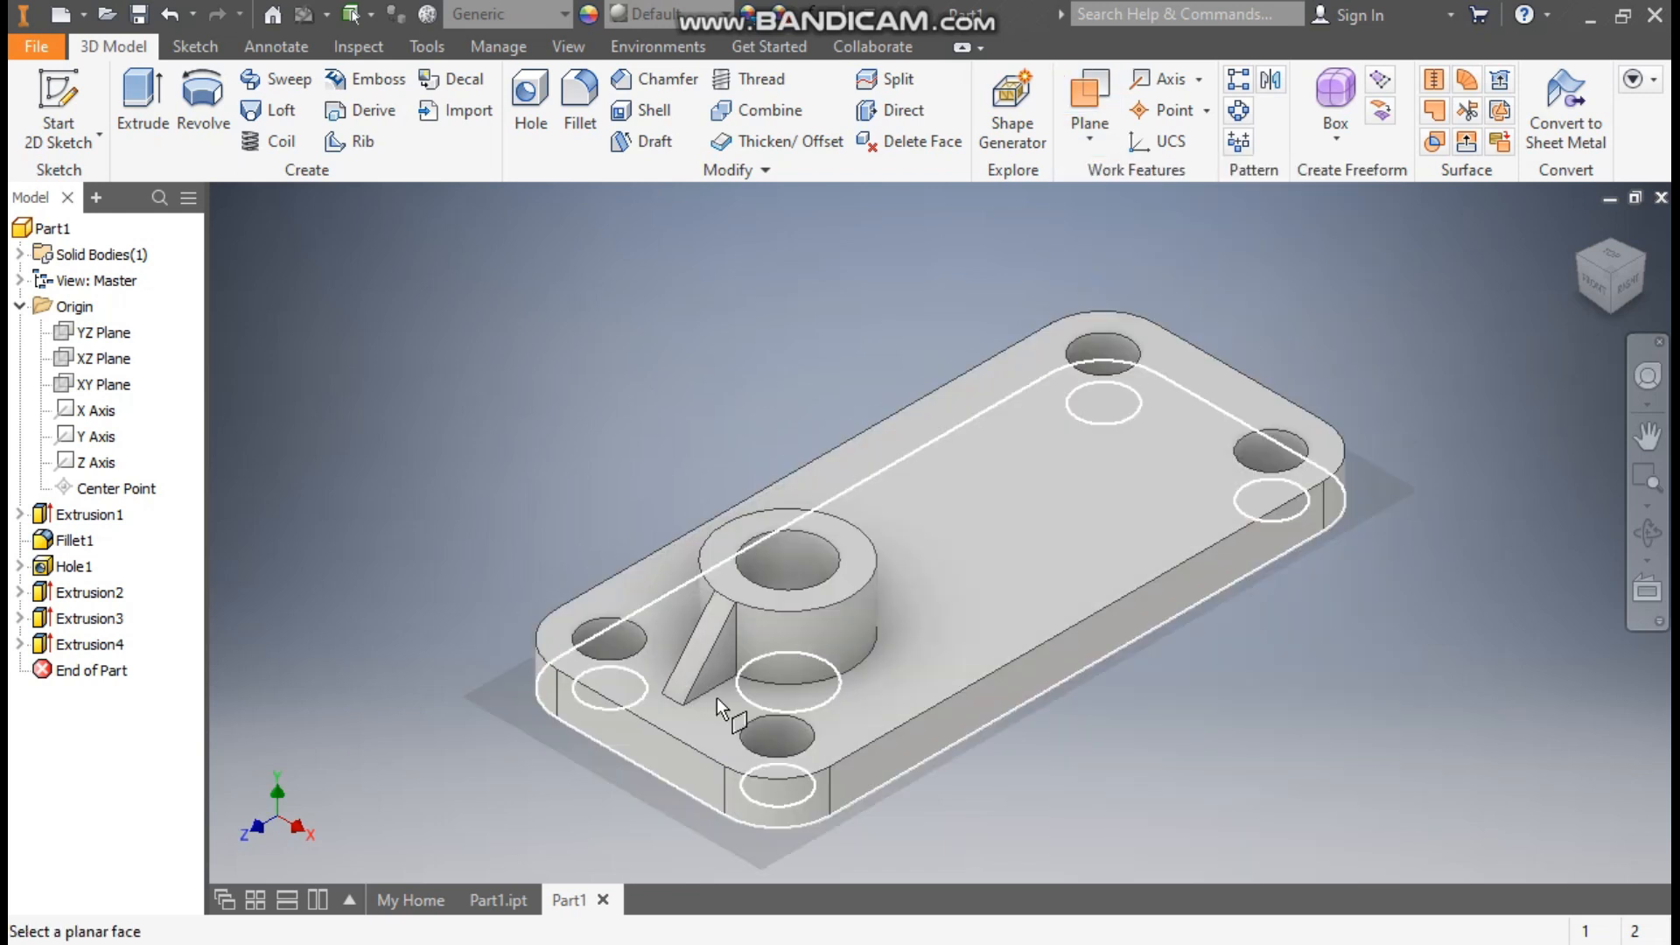
pyautogui.click(658, 751)
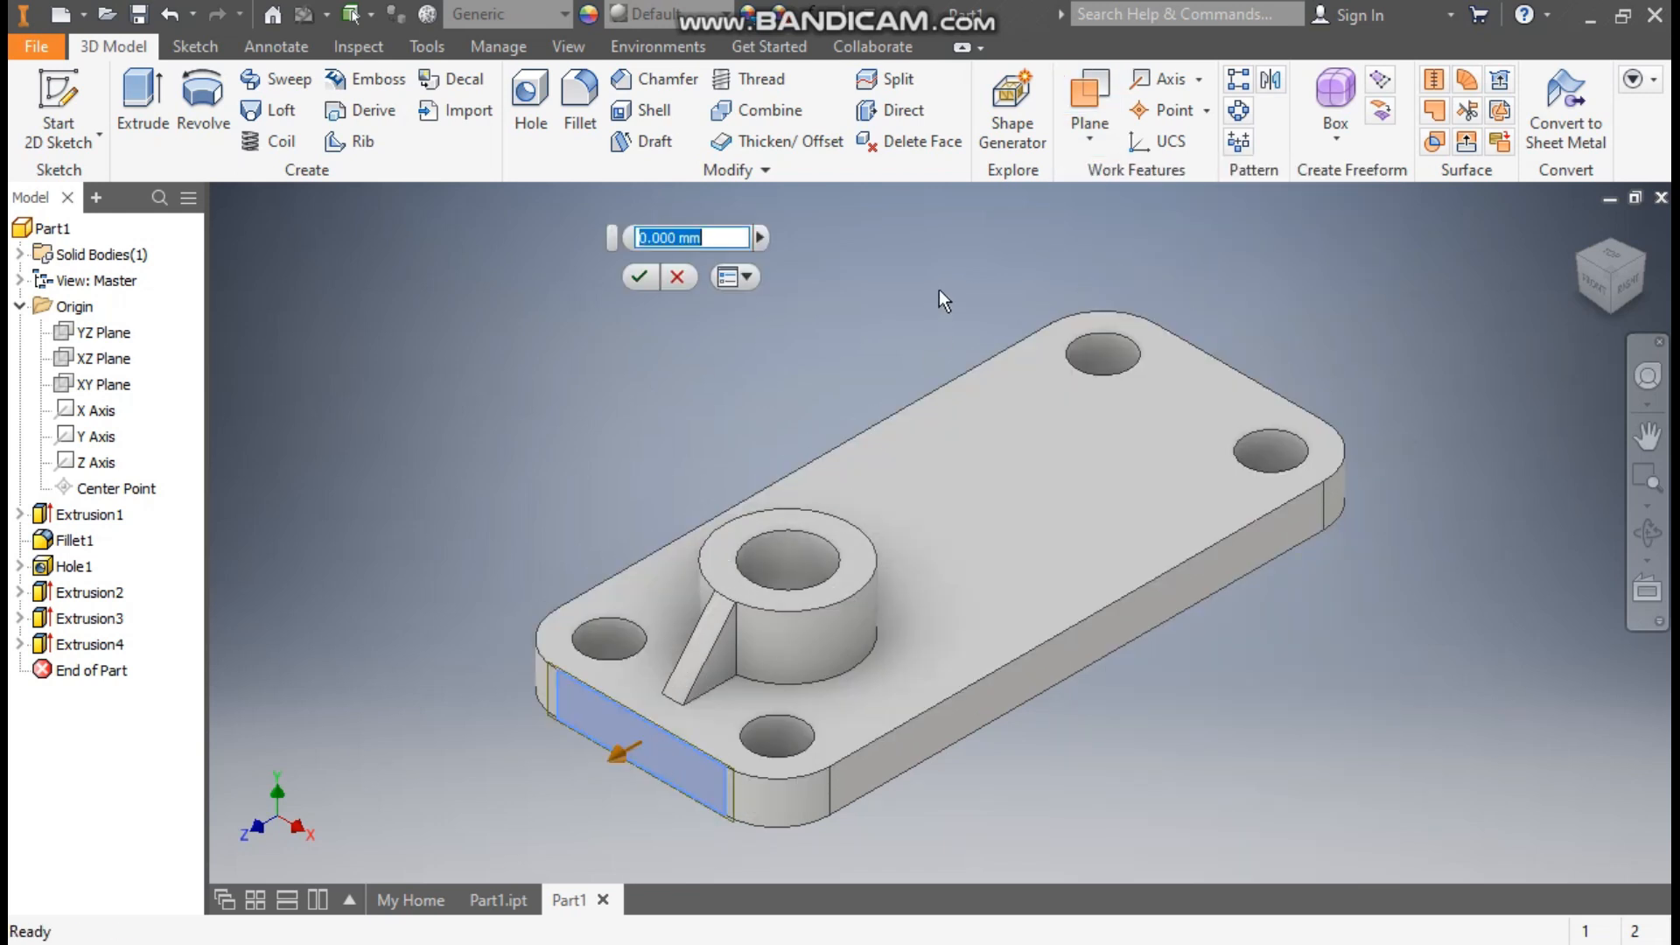
pyautogui.write('190')
pyautogui.click(639, 238)
pyautogui.write('-')
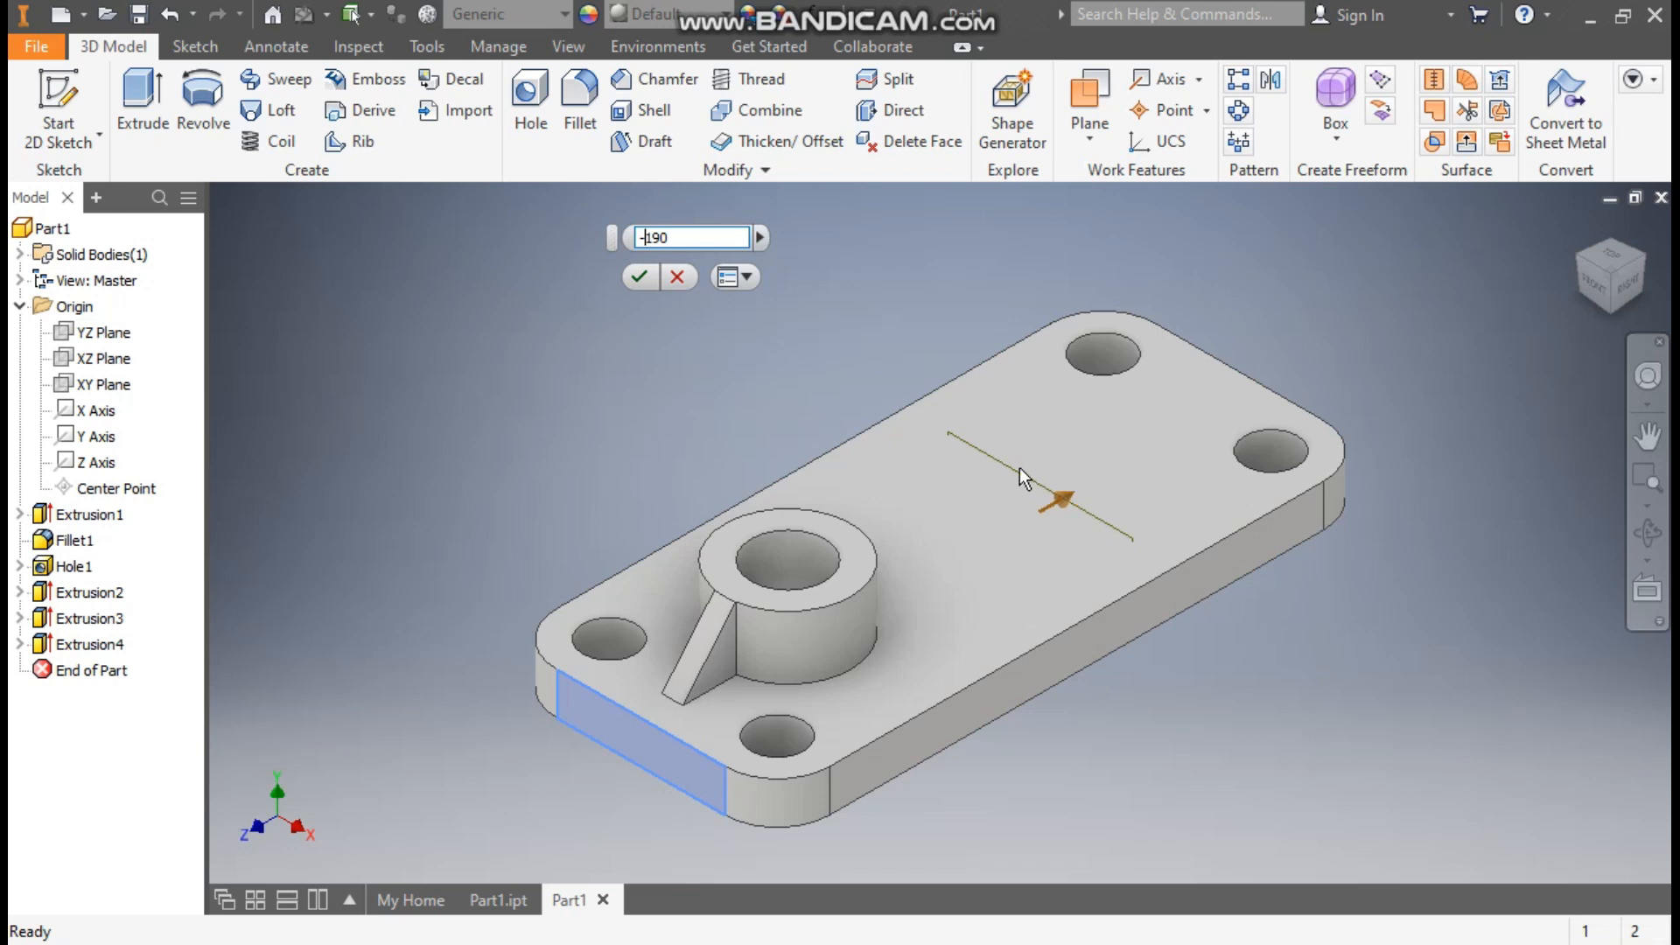
pyautogui.click(628, 280)
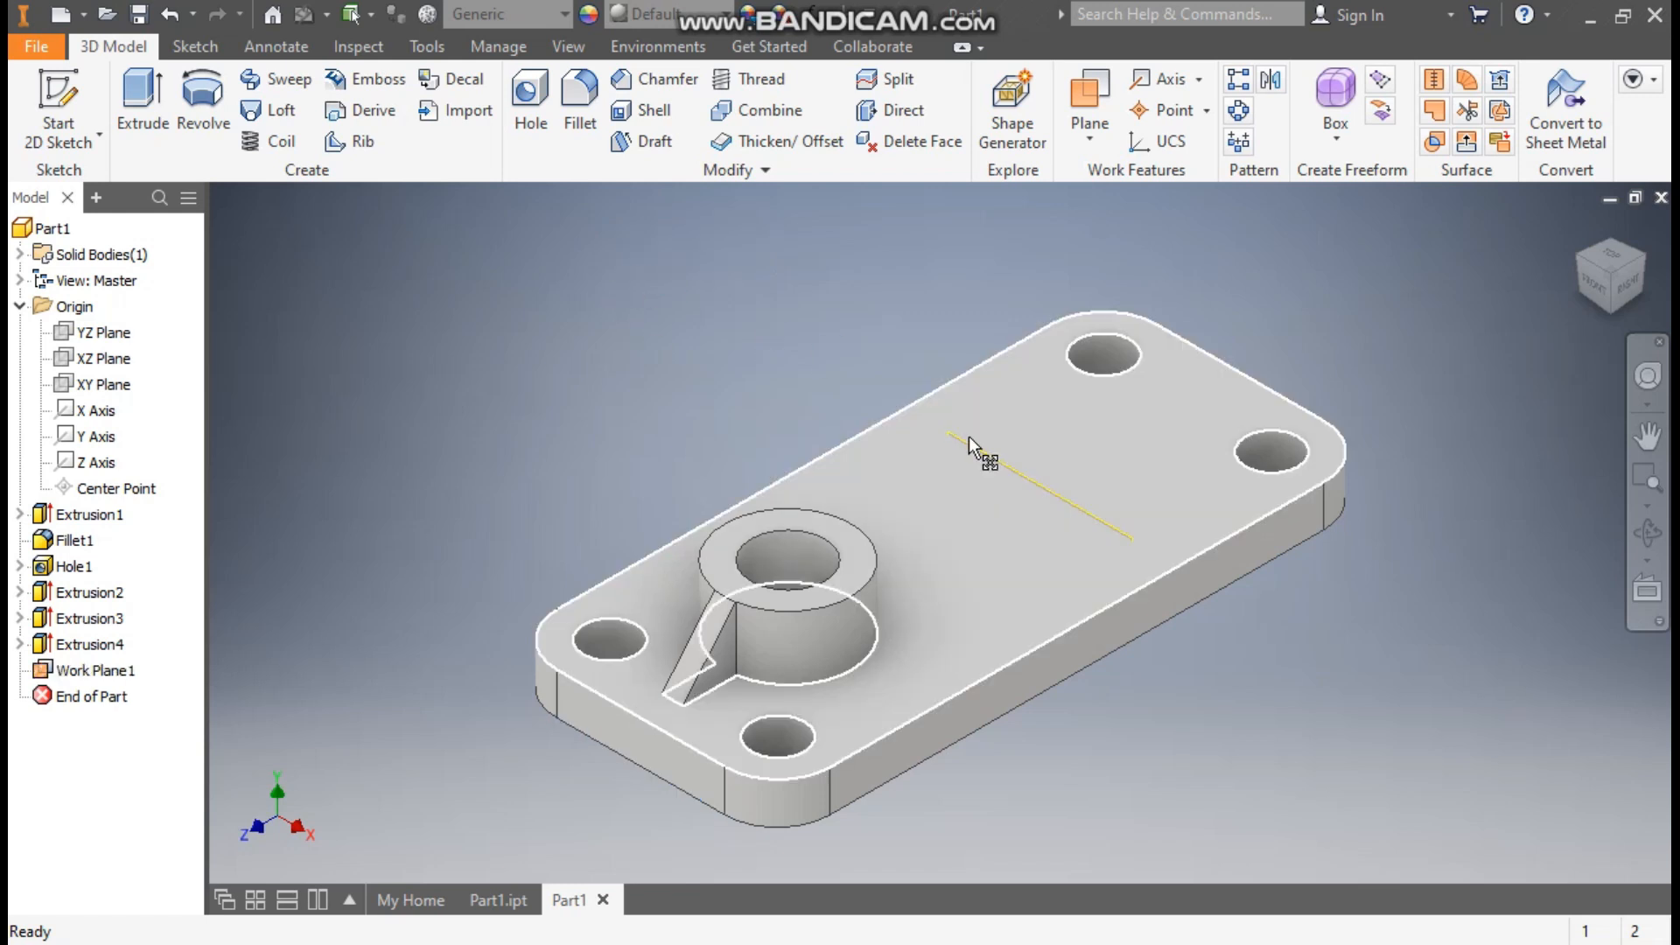
# Step: Move the new work plane's outline clear of the base plate and start a sketch on that plane
pyautogui.moveTo(1132, 539); pyautogui.dragTo(1542, 273)
pyautogui.scroll(2, 1493, 513)
pyautogui.moveTo(1494, 512); pyautogui.dragTo(1453, 528, button='middle')
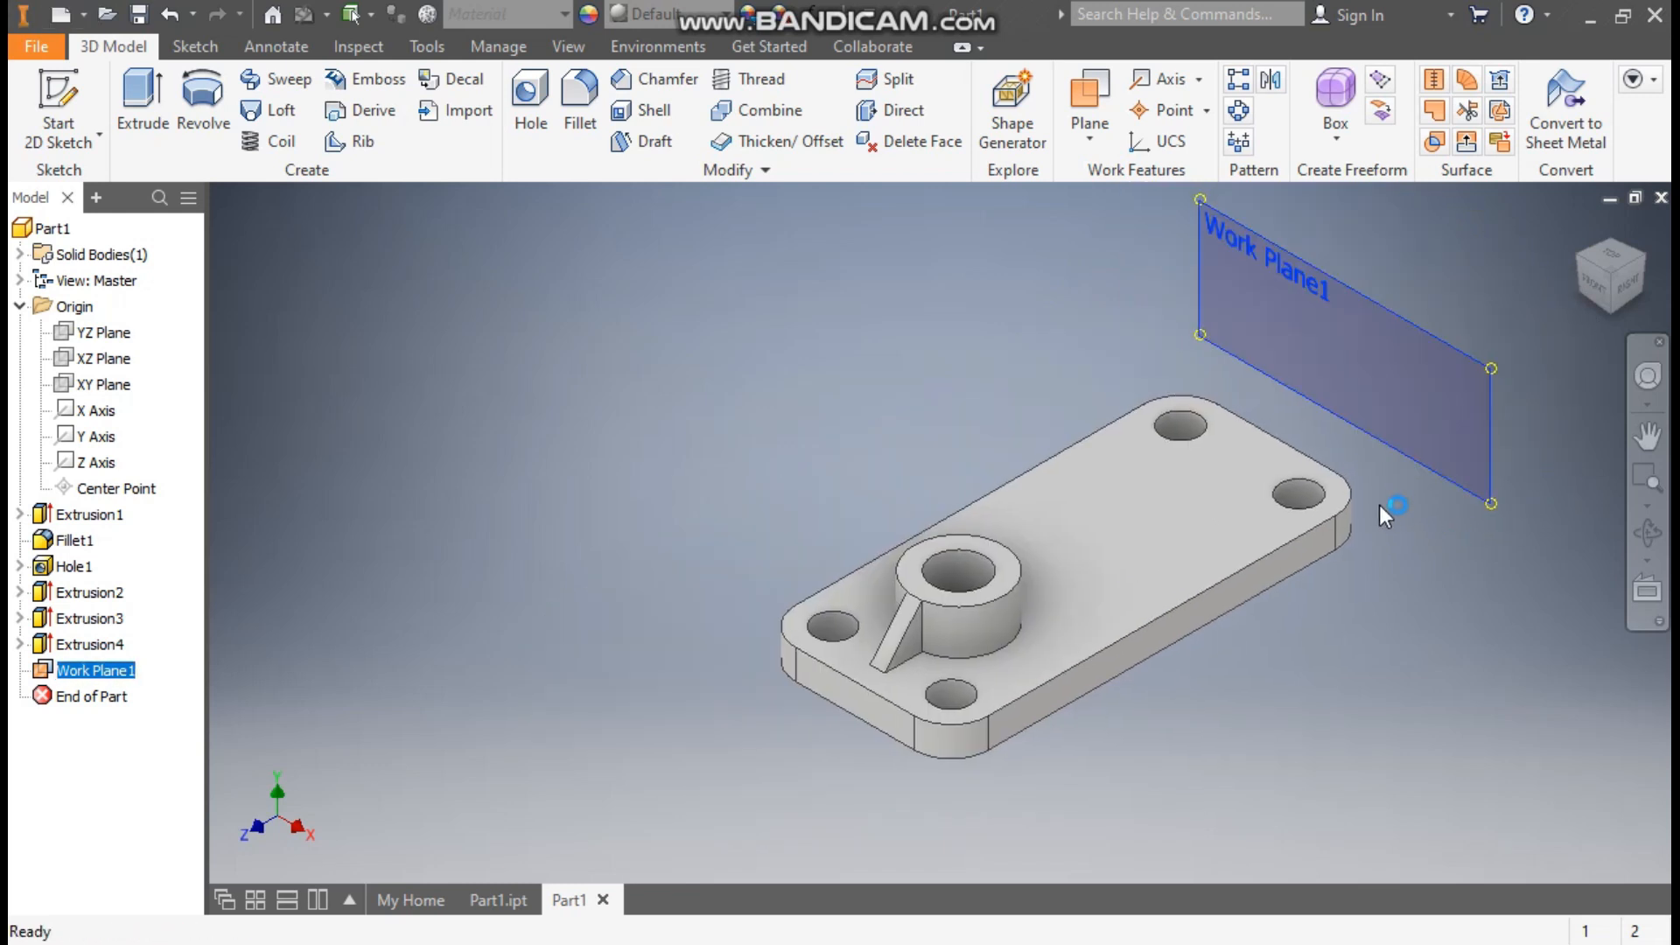
pyautogui.click(1379, 506)
pyautogui.click(1402, 313)
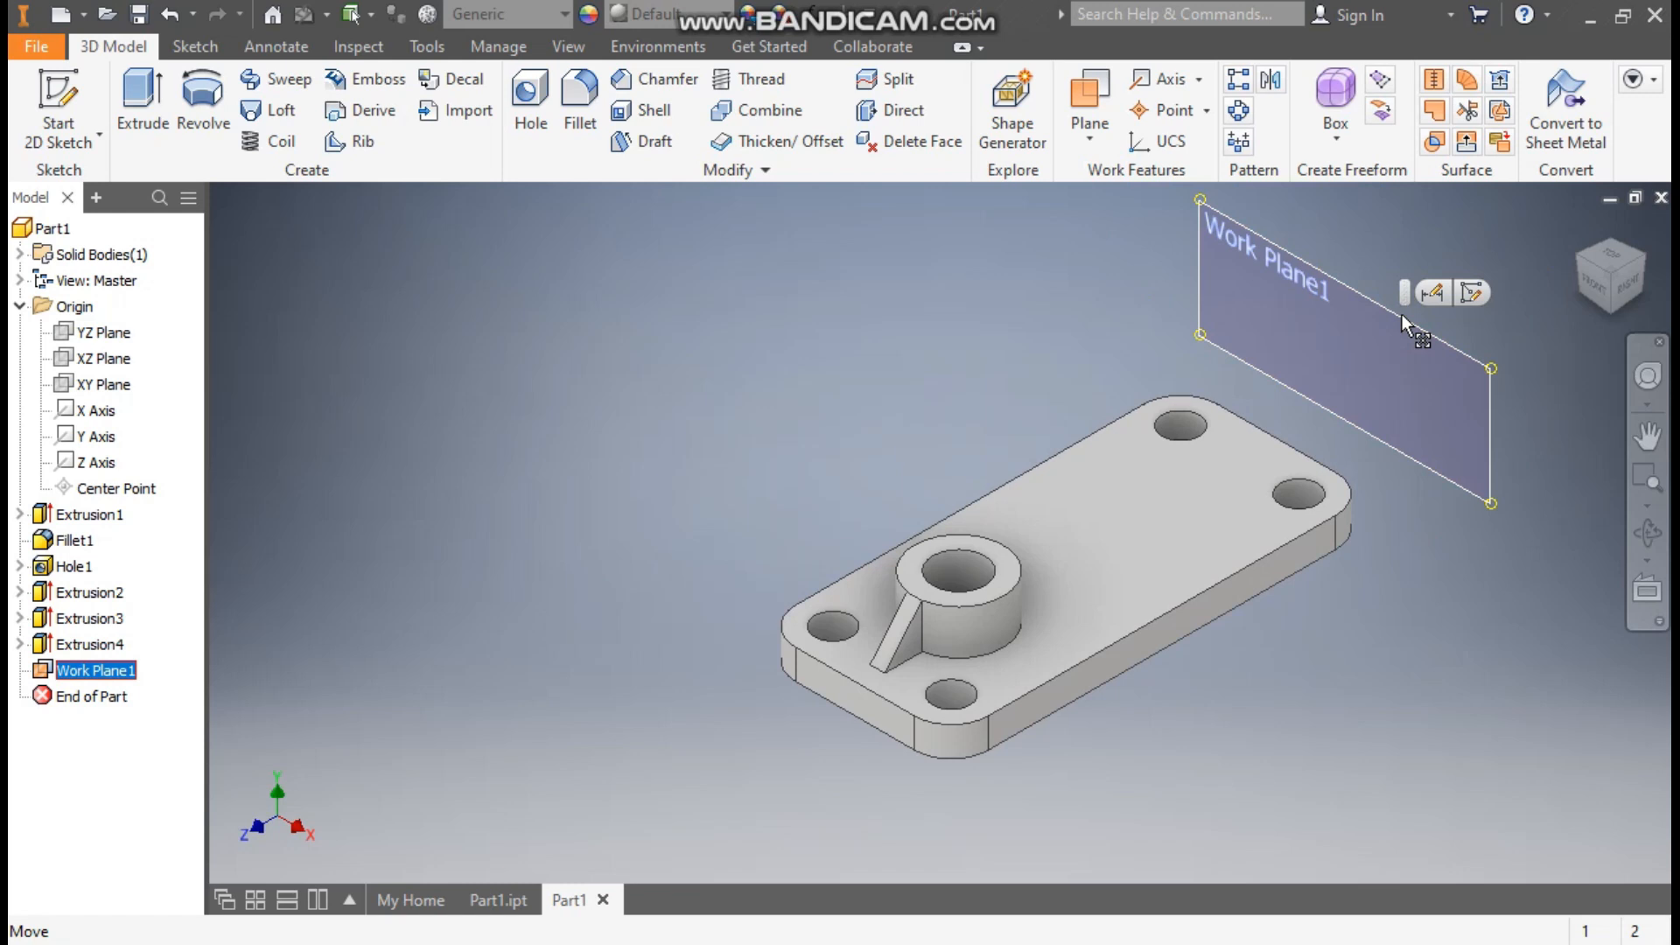
pyautogui.click(1475, 286)
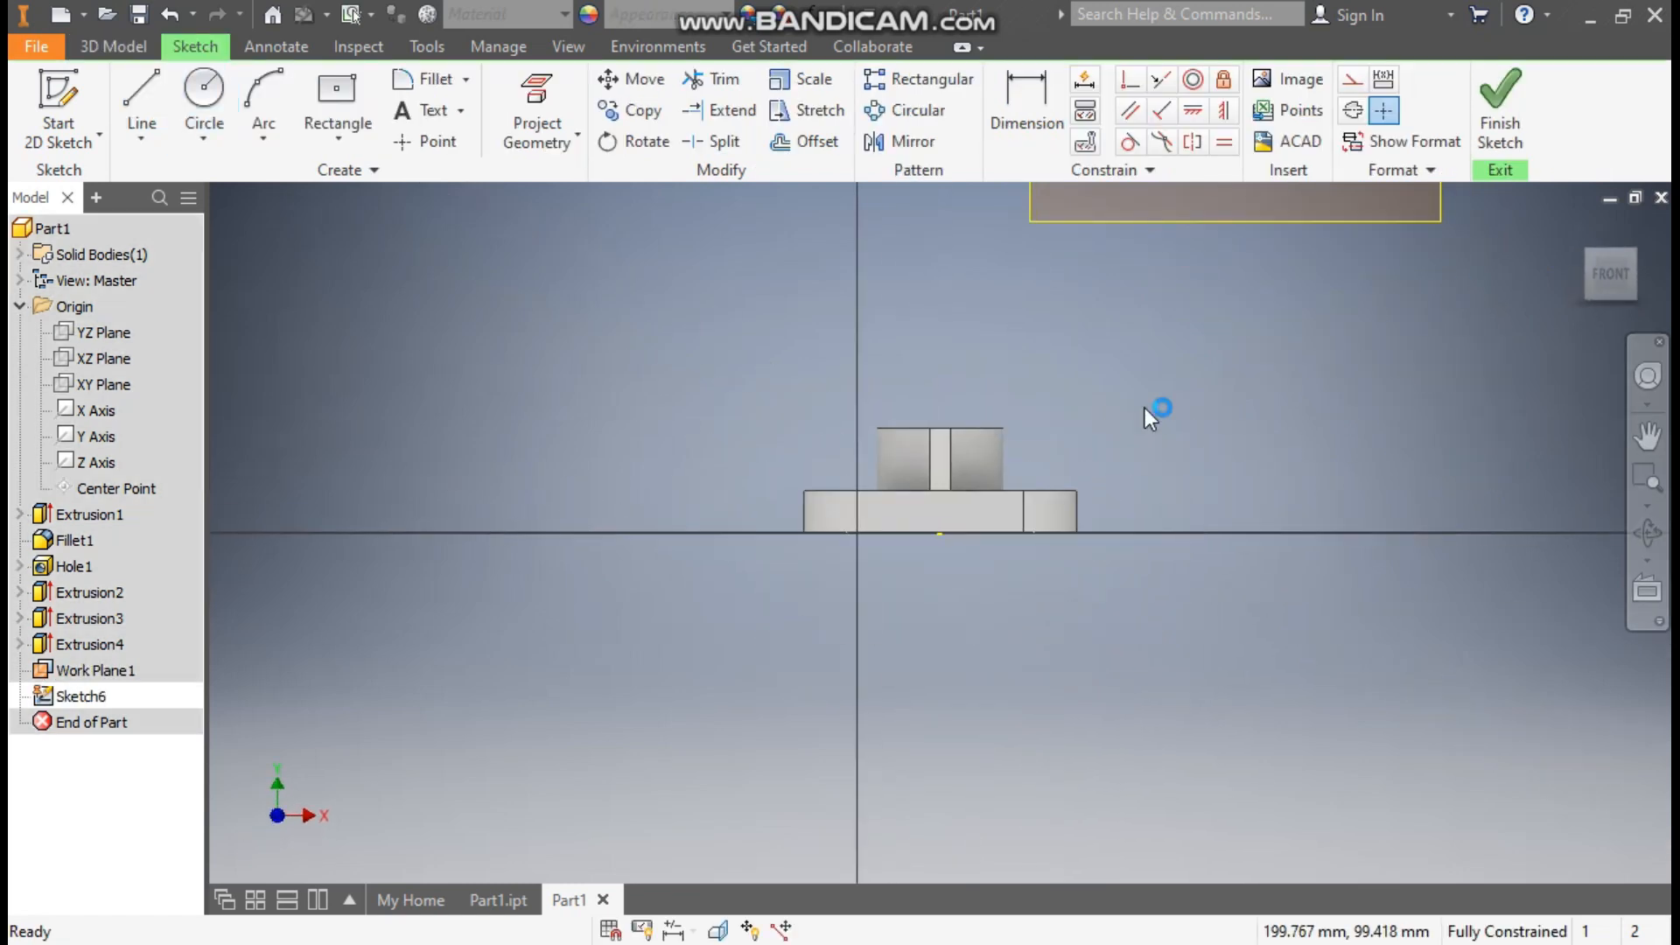
# Step: Sketch a circle 70 mm in diameter above the round boss
pyautogui.click(204, 96)
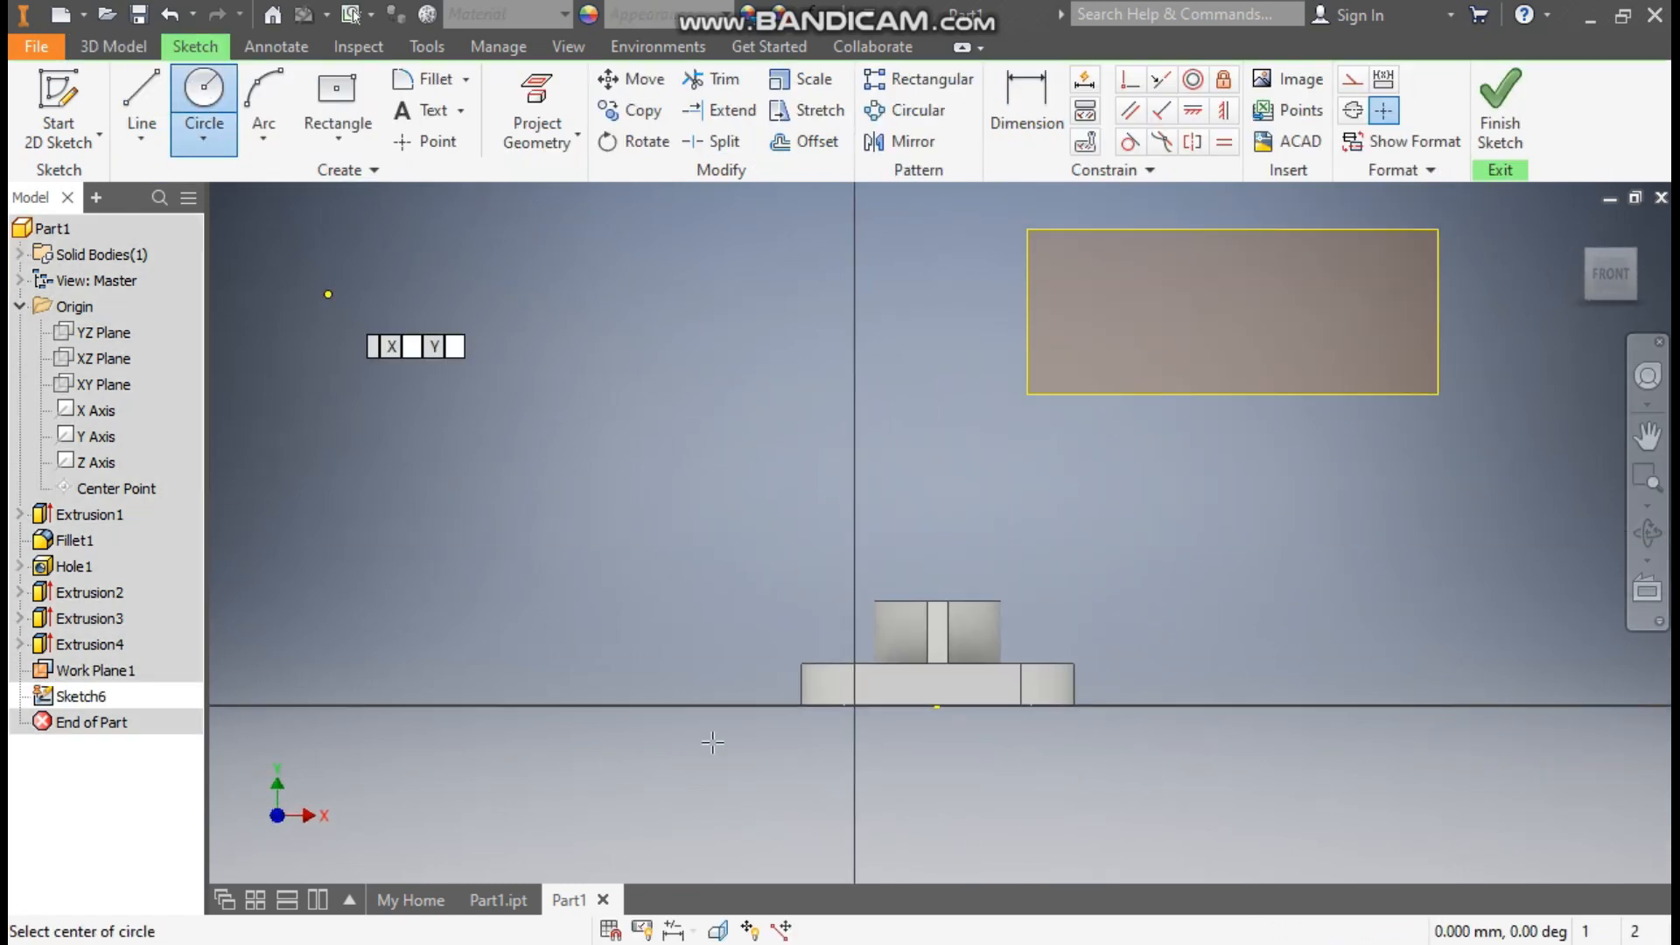
pyautogui.scroll(-2, 922, 709)
pyautogui.moveTo(988, 583); pyautogui.dragTo(1057, 773, button='middle')
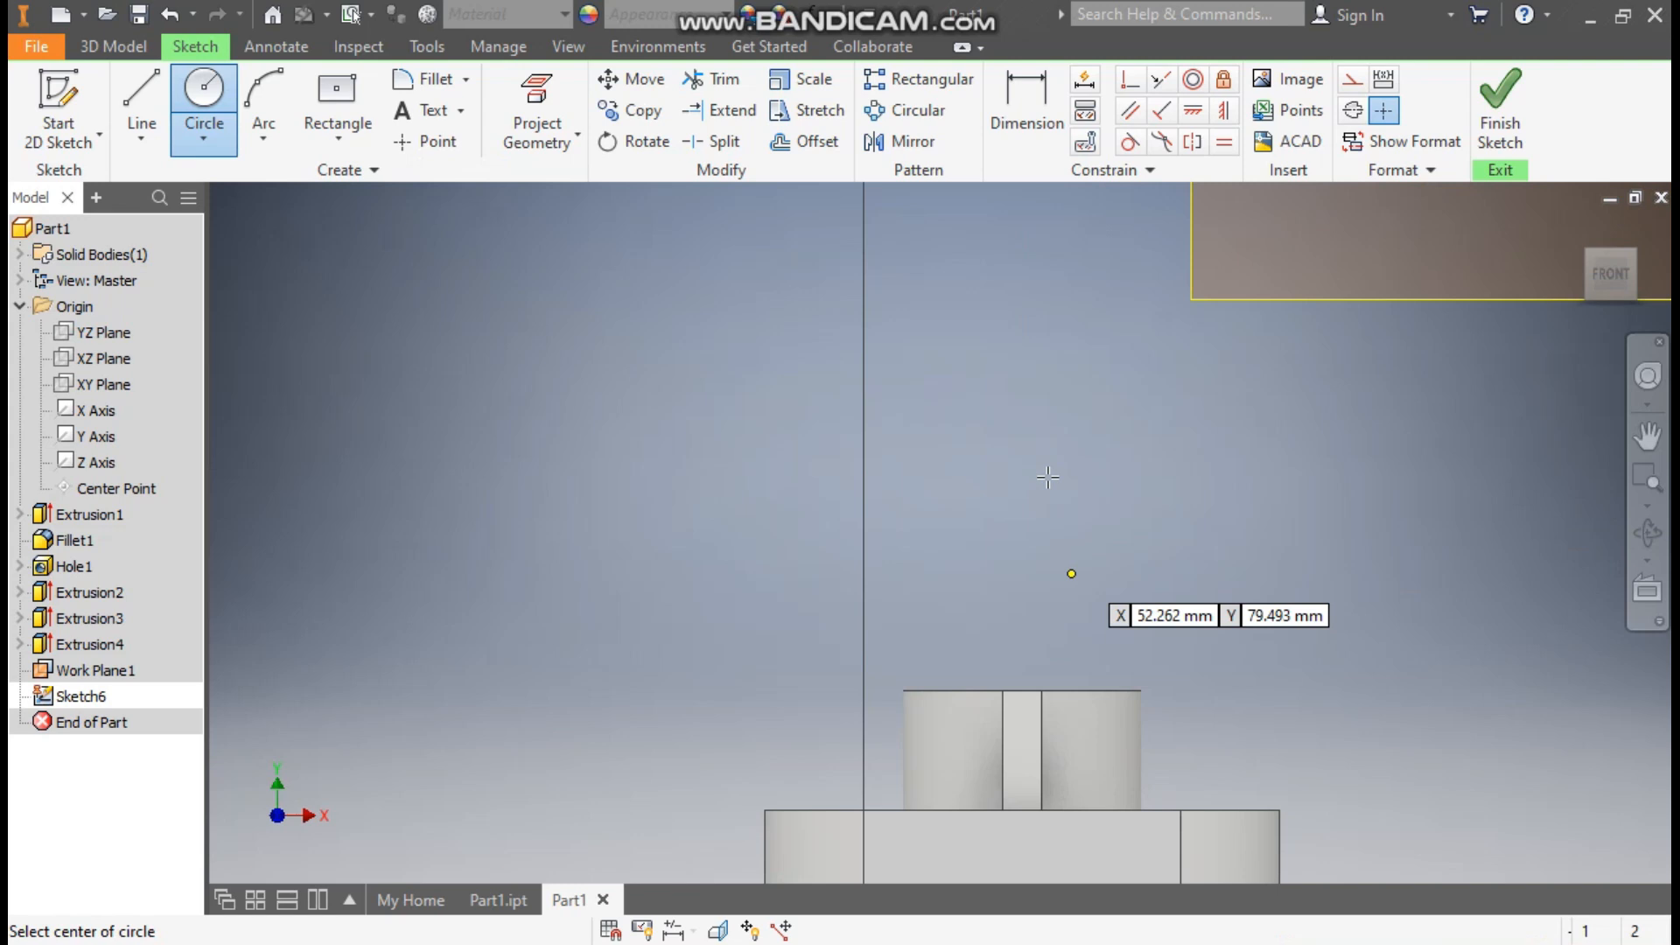
pyautogui.click(1037, 405)
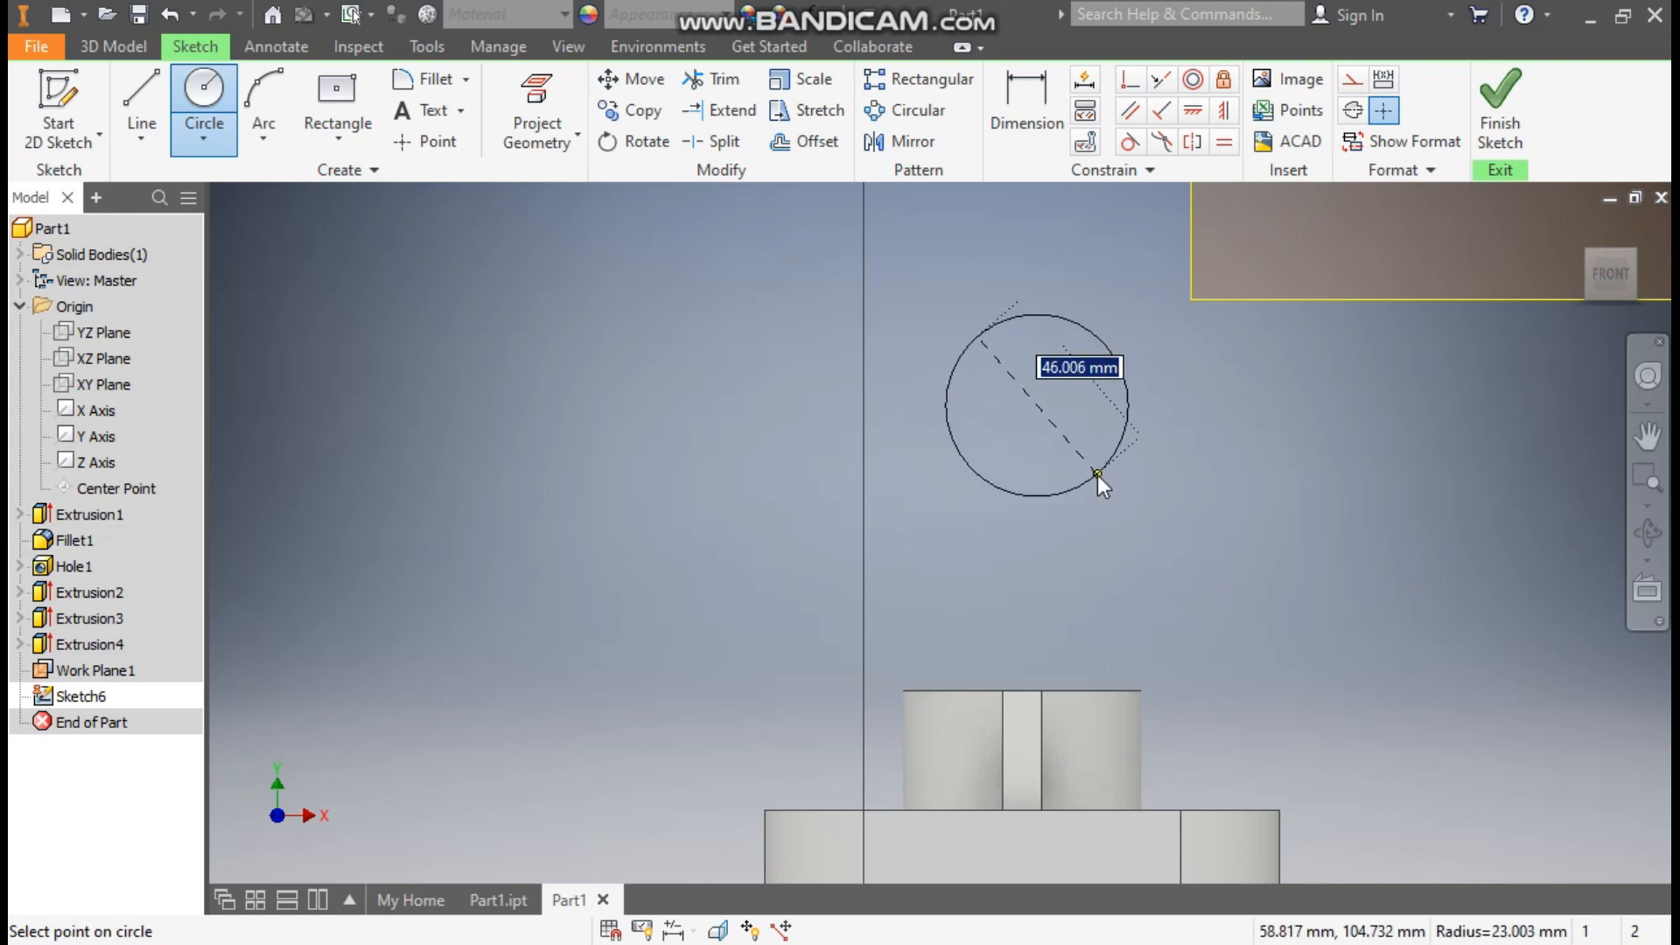
pyautogui.write('70')
pyautogui.press('Return')
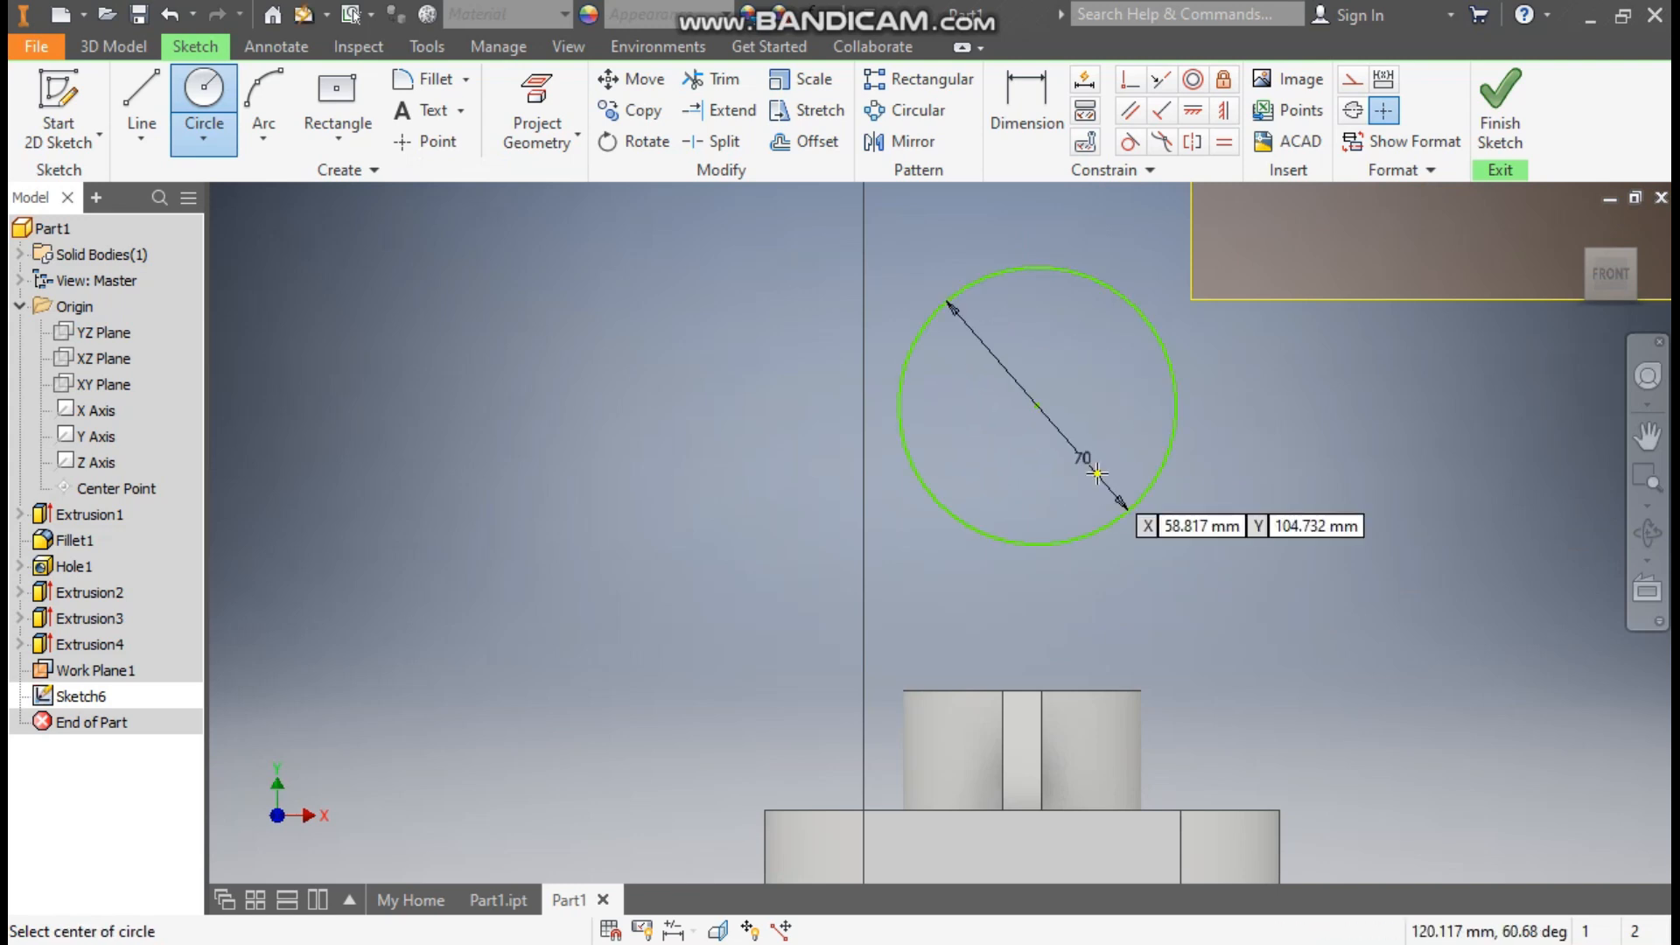
# Step: Dimension the circle's centre 150 mm above the base plate's bottom edge
pyautogui.scroll(3, 1216, 218)
pyautogui.moveTo(1391, 524); pyautogui.dragTo(1339, 595, button='middle')
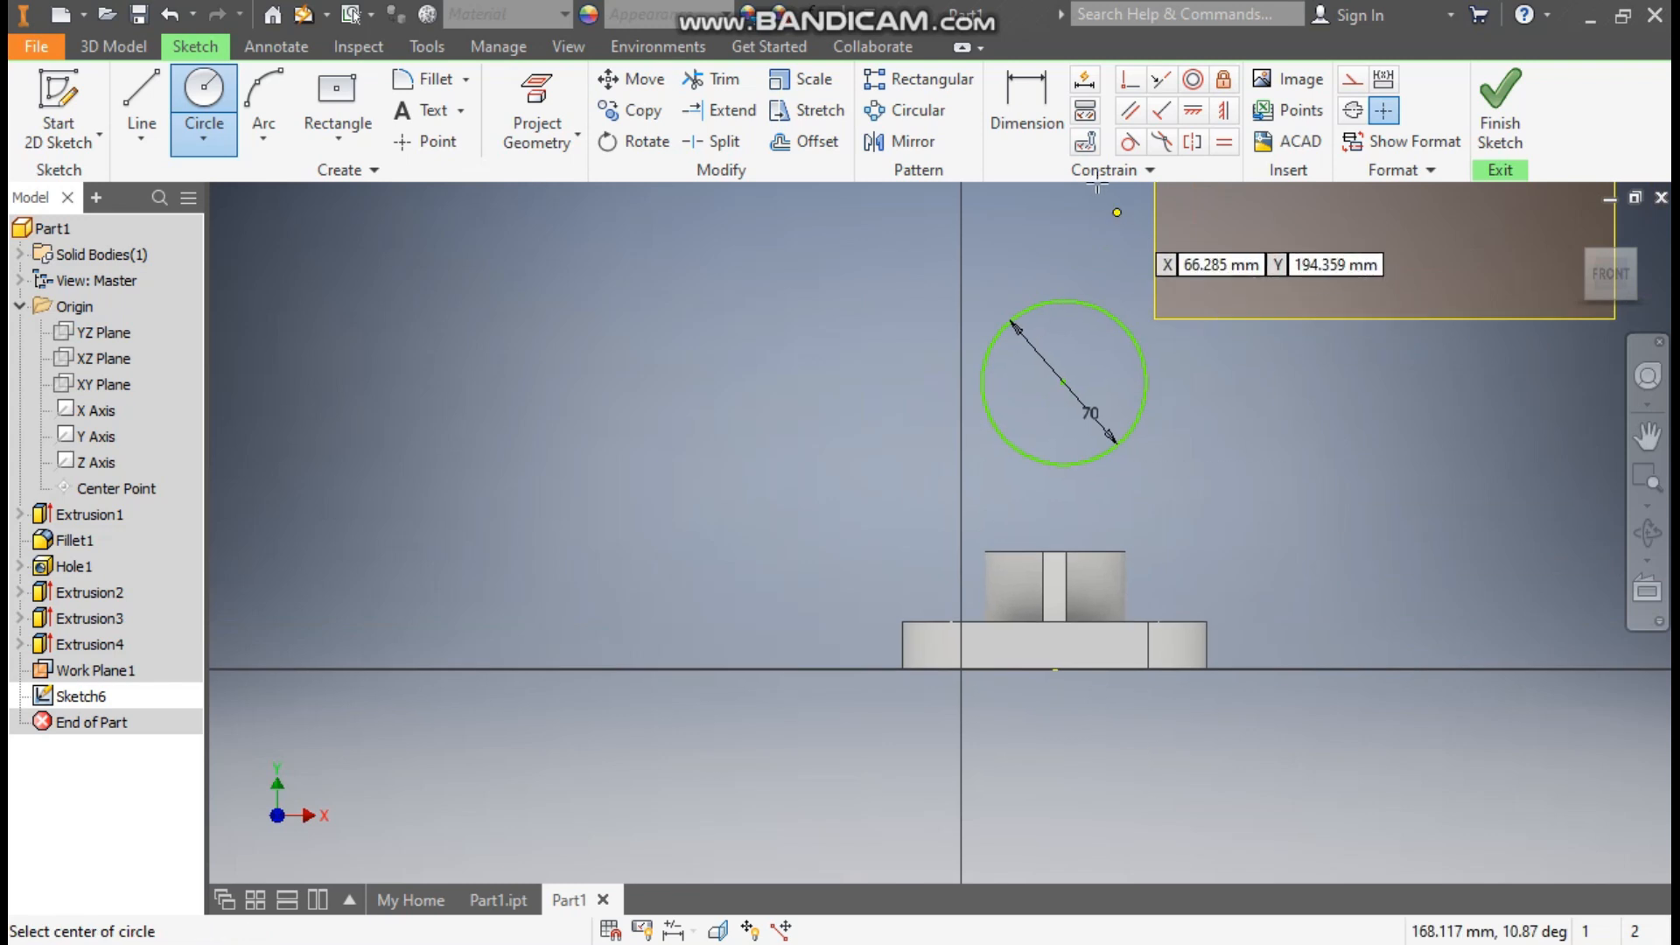
pyautogui.click(1032, 96)
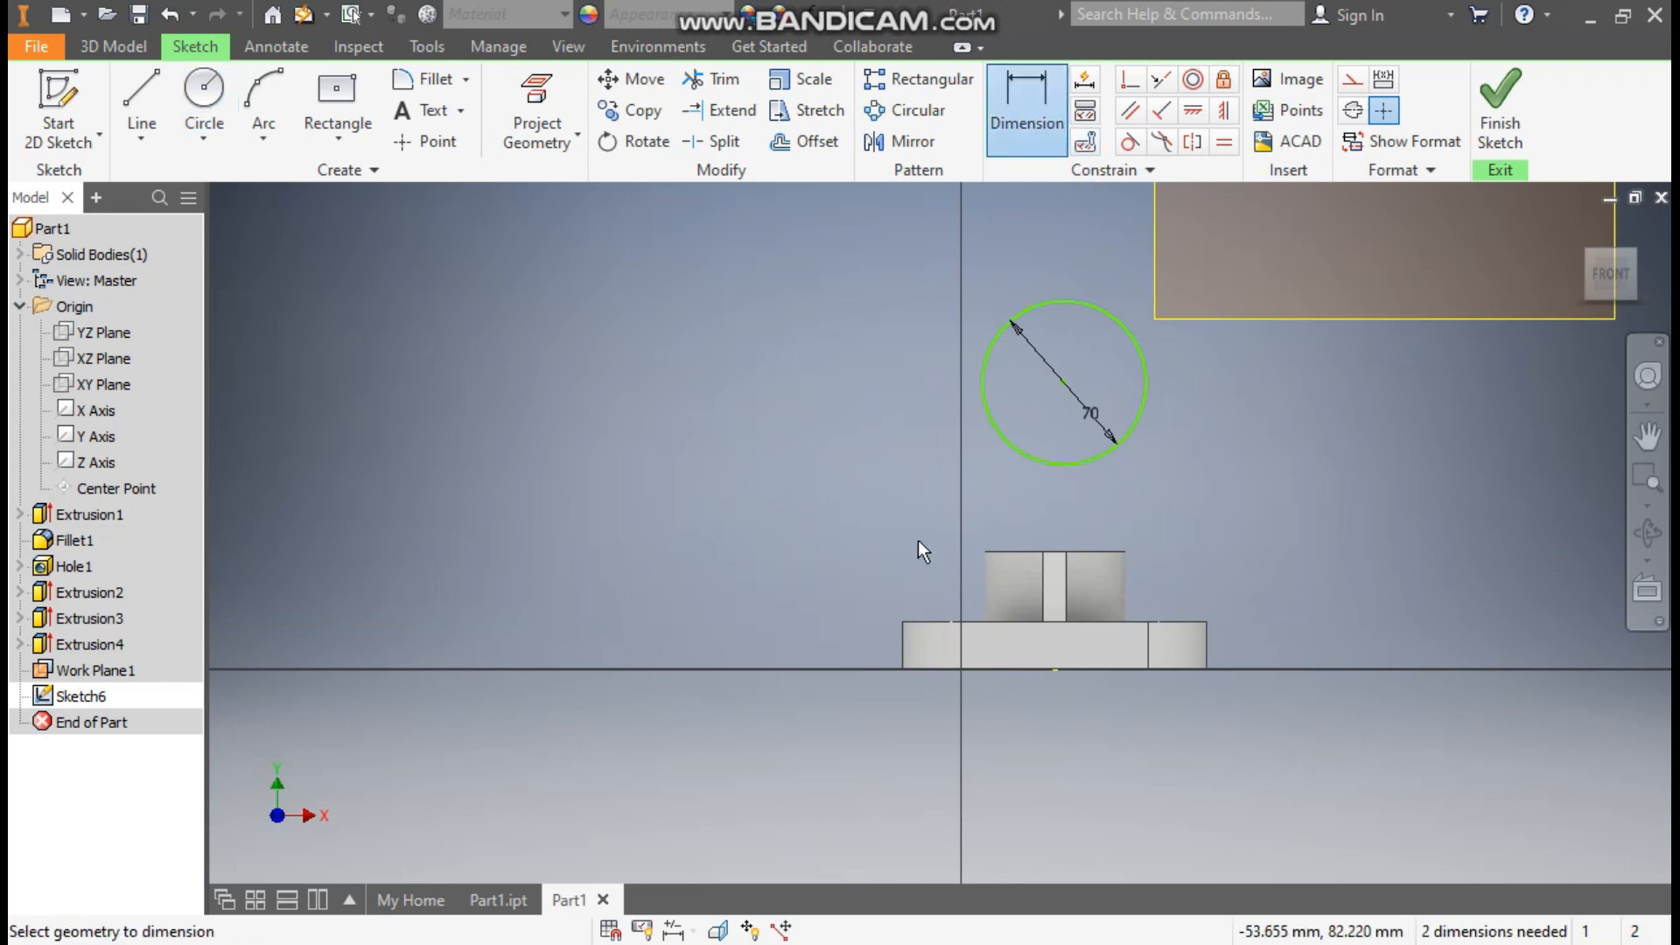
pyautogui.click(987, 668)
pyautogui.click(1062, 376)
pyautogui.click(820, 481)
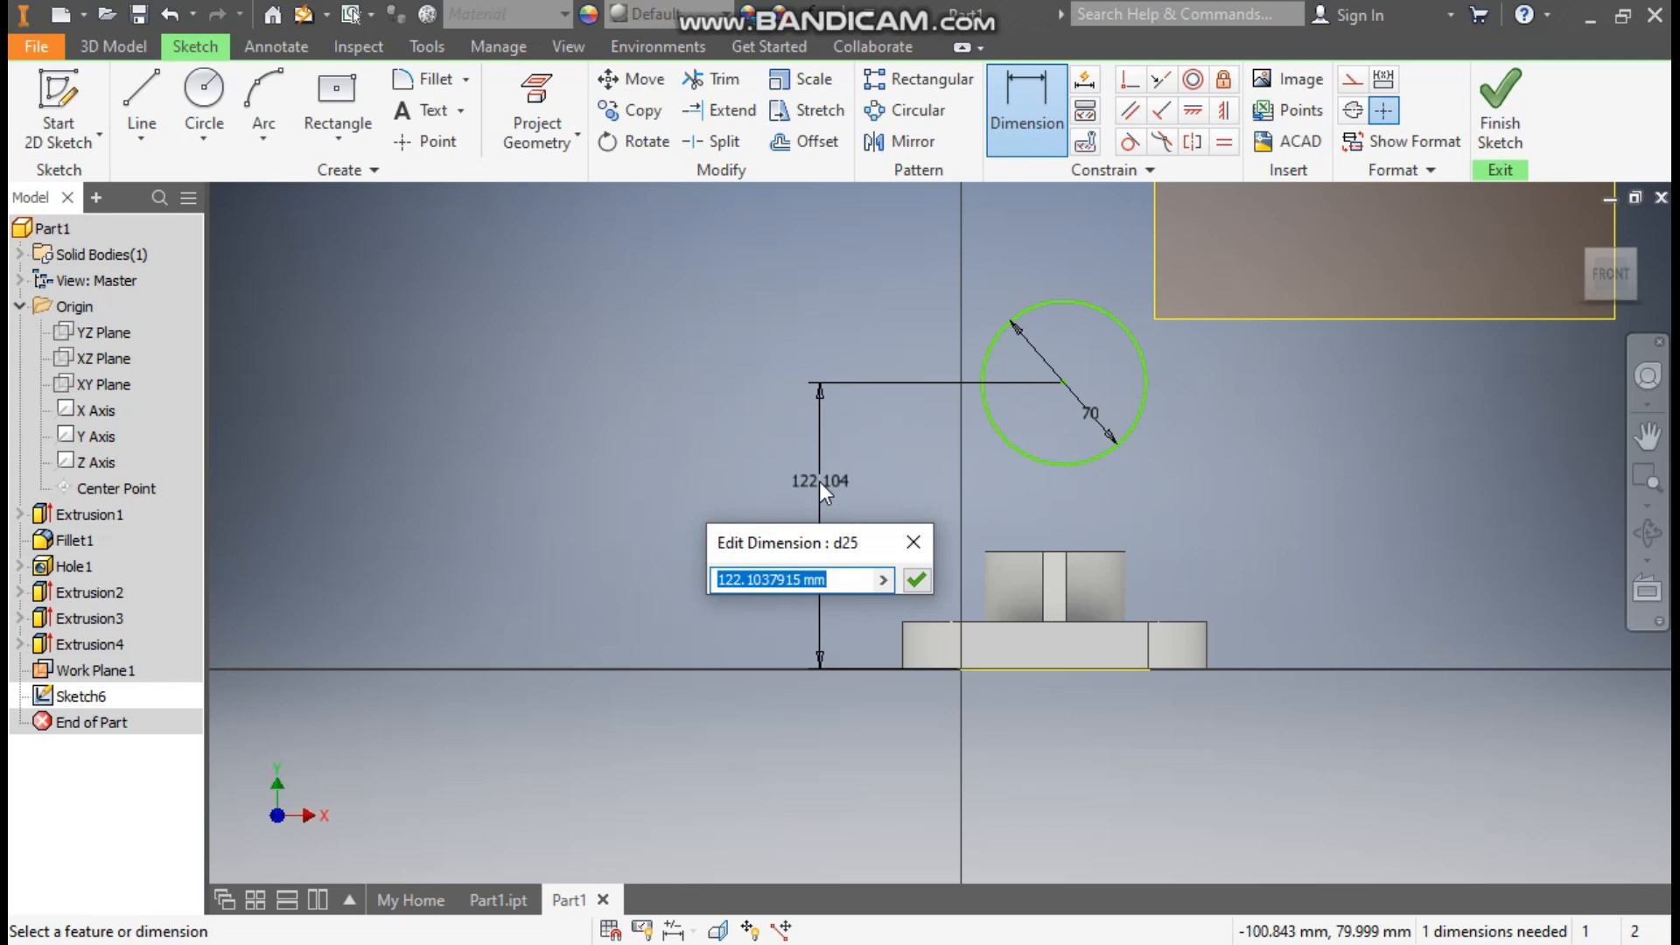
pyautogui.write('150')
pyautogui.press('Return')
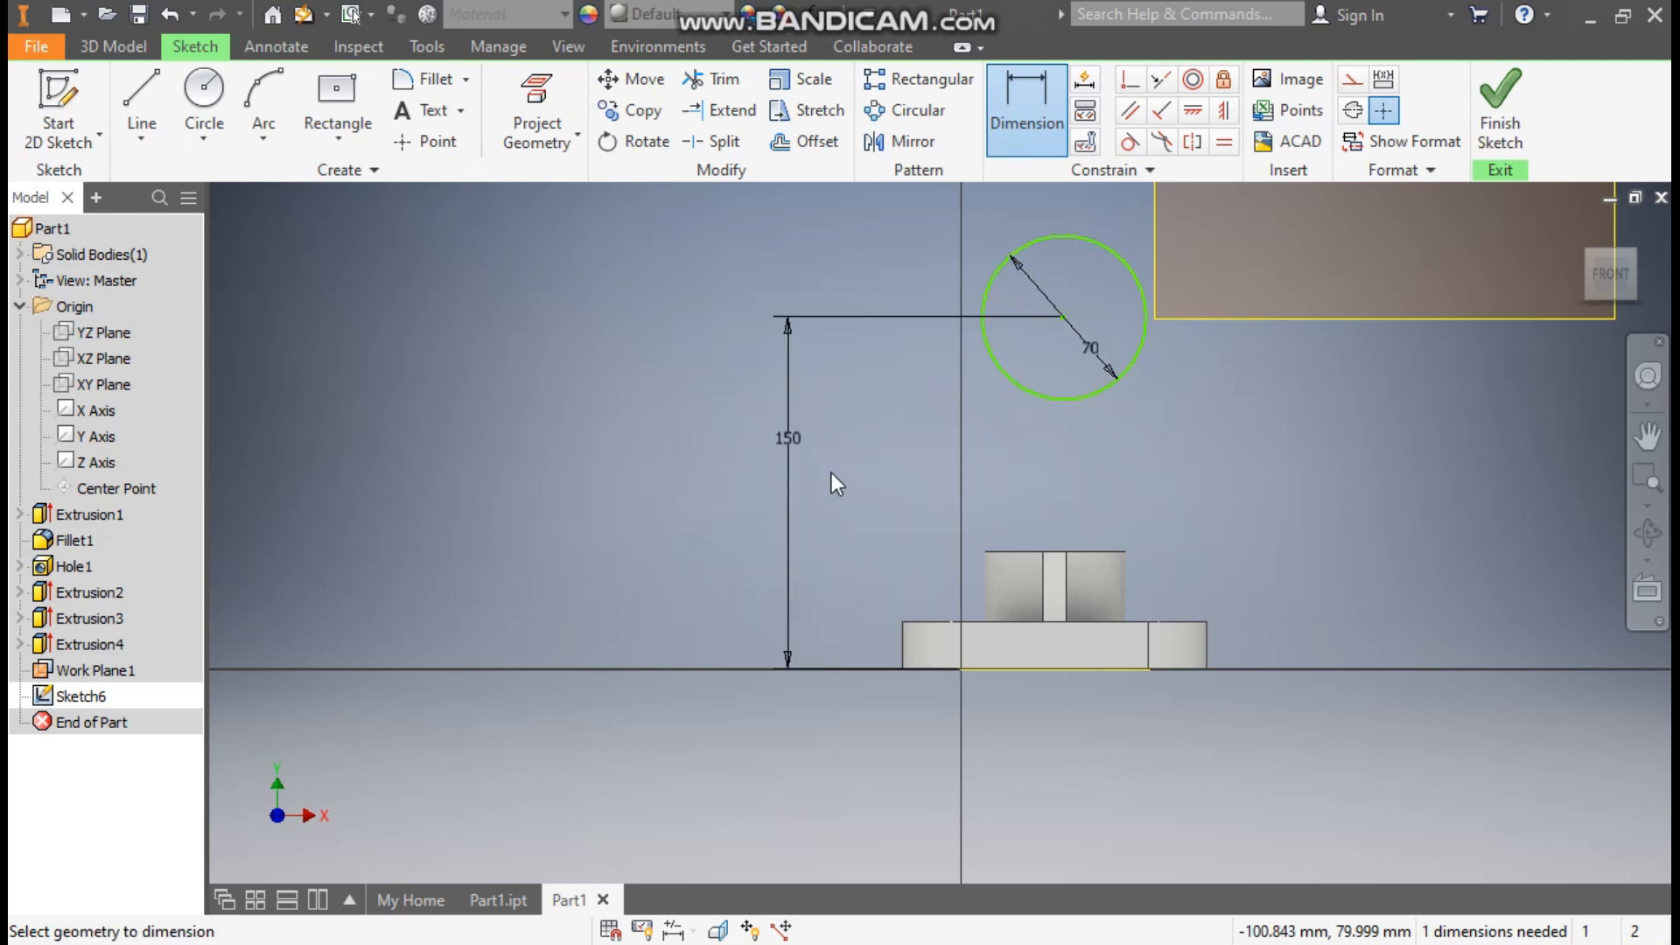
# Step: Align the circle's centre vertically with the midpoint of the plate's bottom edge and finish the sketch
pyautogui.click(1226, 113)
pyautogui.click(1063, 317)
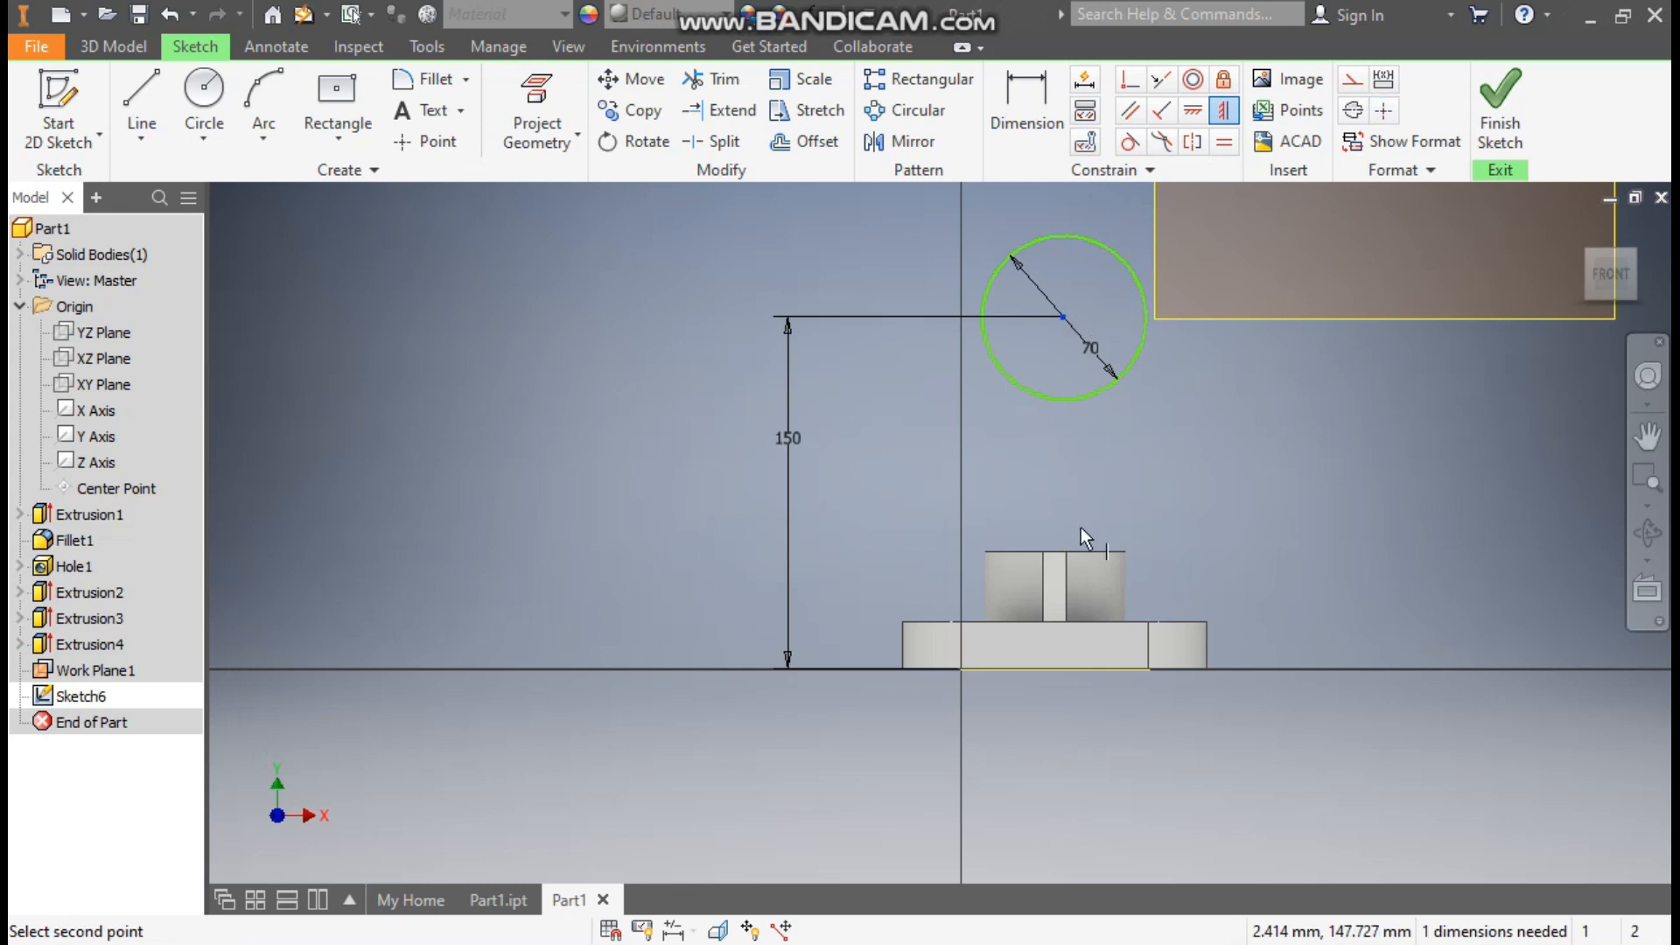
pyautogui.click(1054, 669)
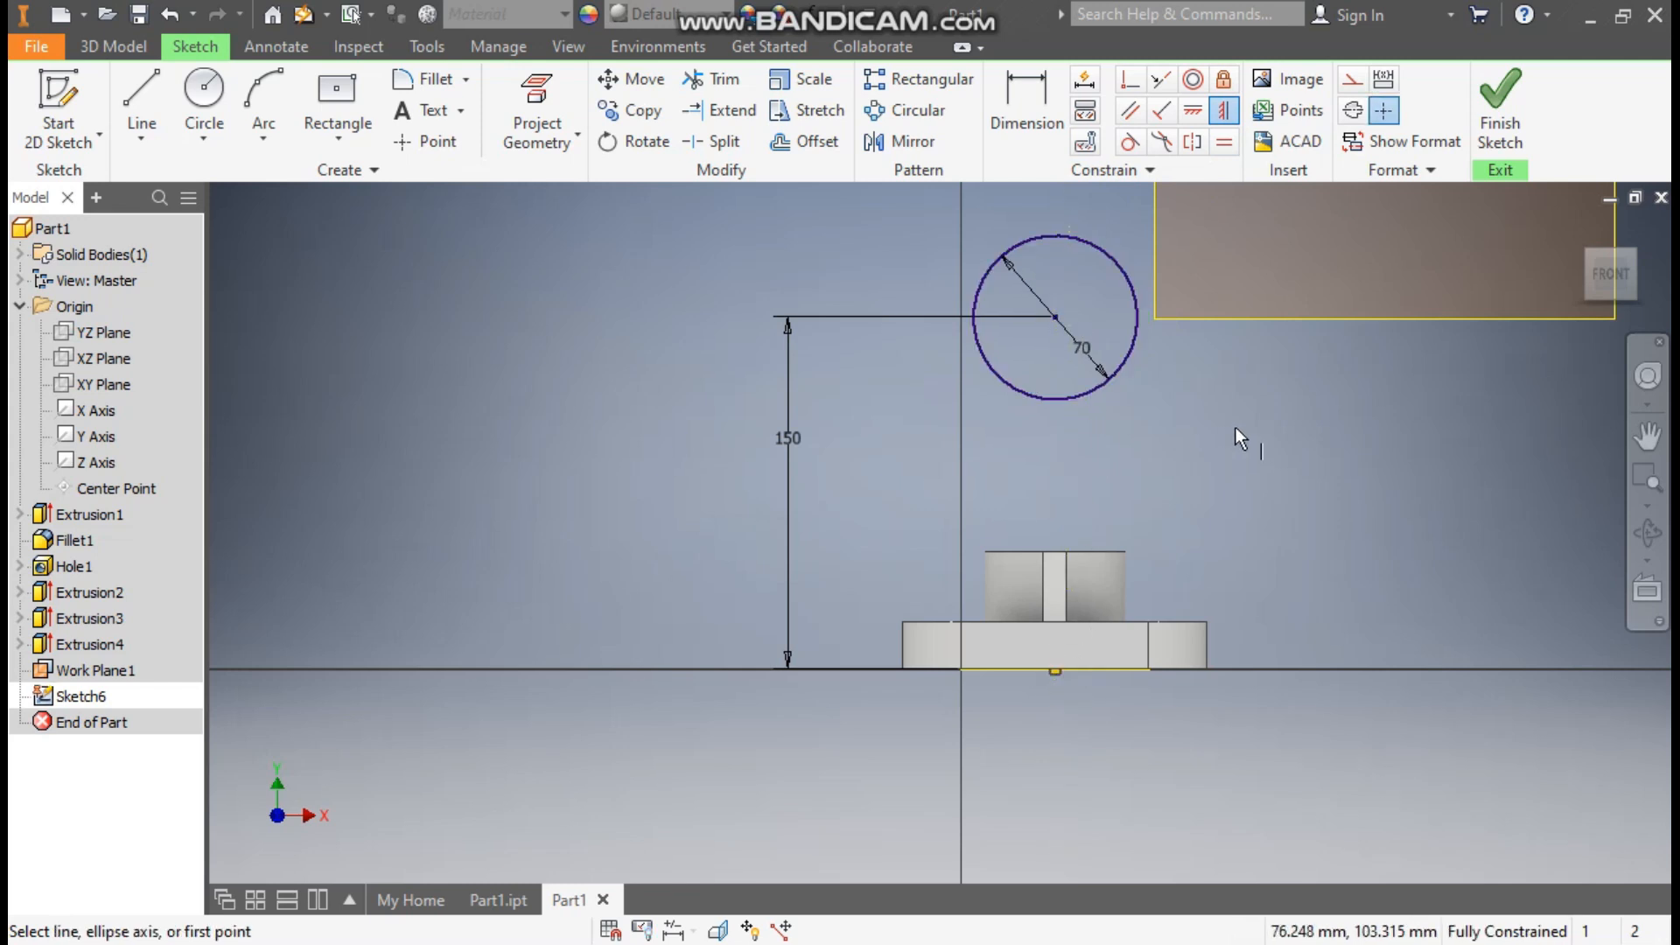
pyautogui.click(1499, 103)
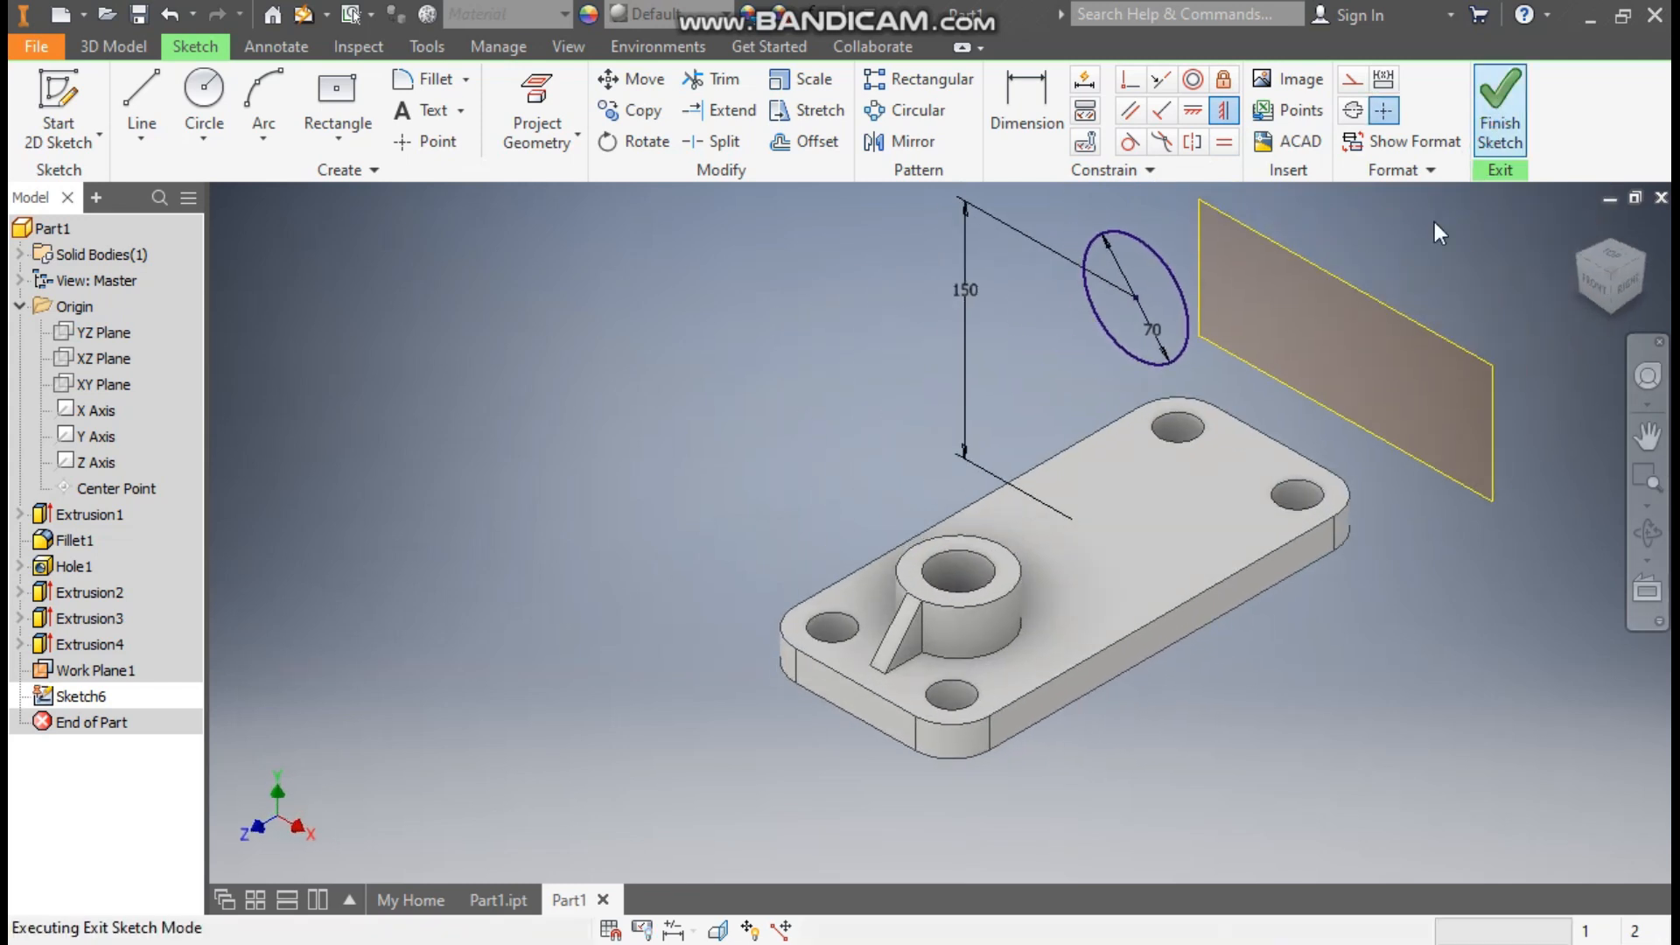
# Step: Extrude the 70 mm circle 65 mm in the direction away from the boss
pyautogui.click(131, 115)
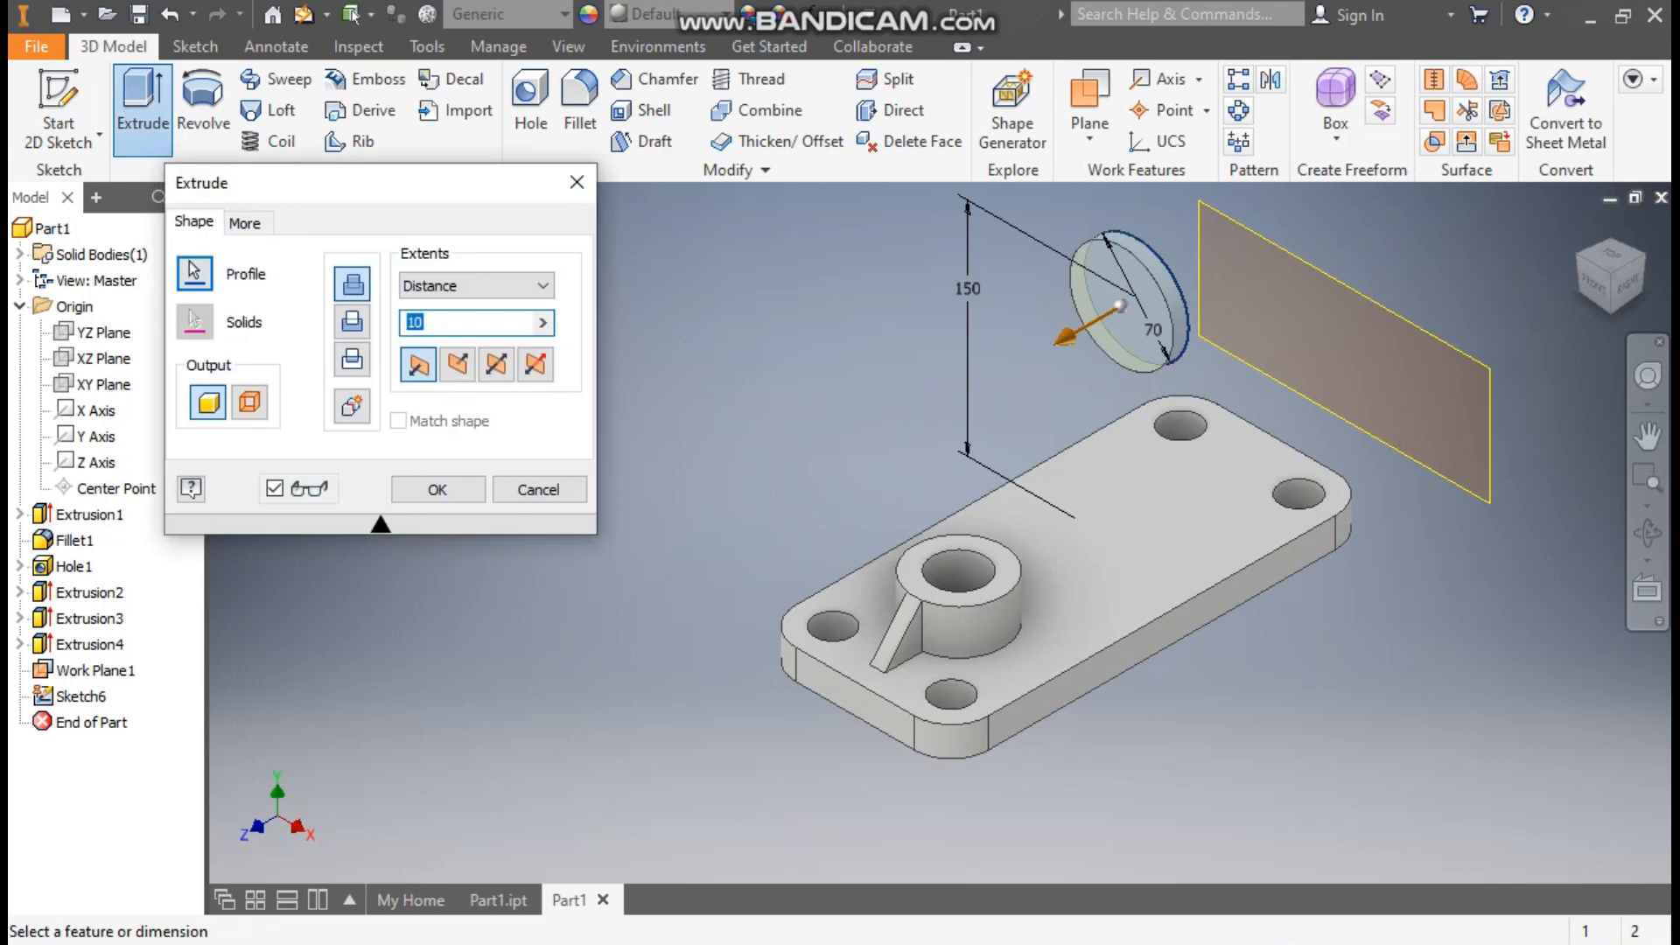
pyautogui.click(458, 366)
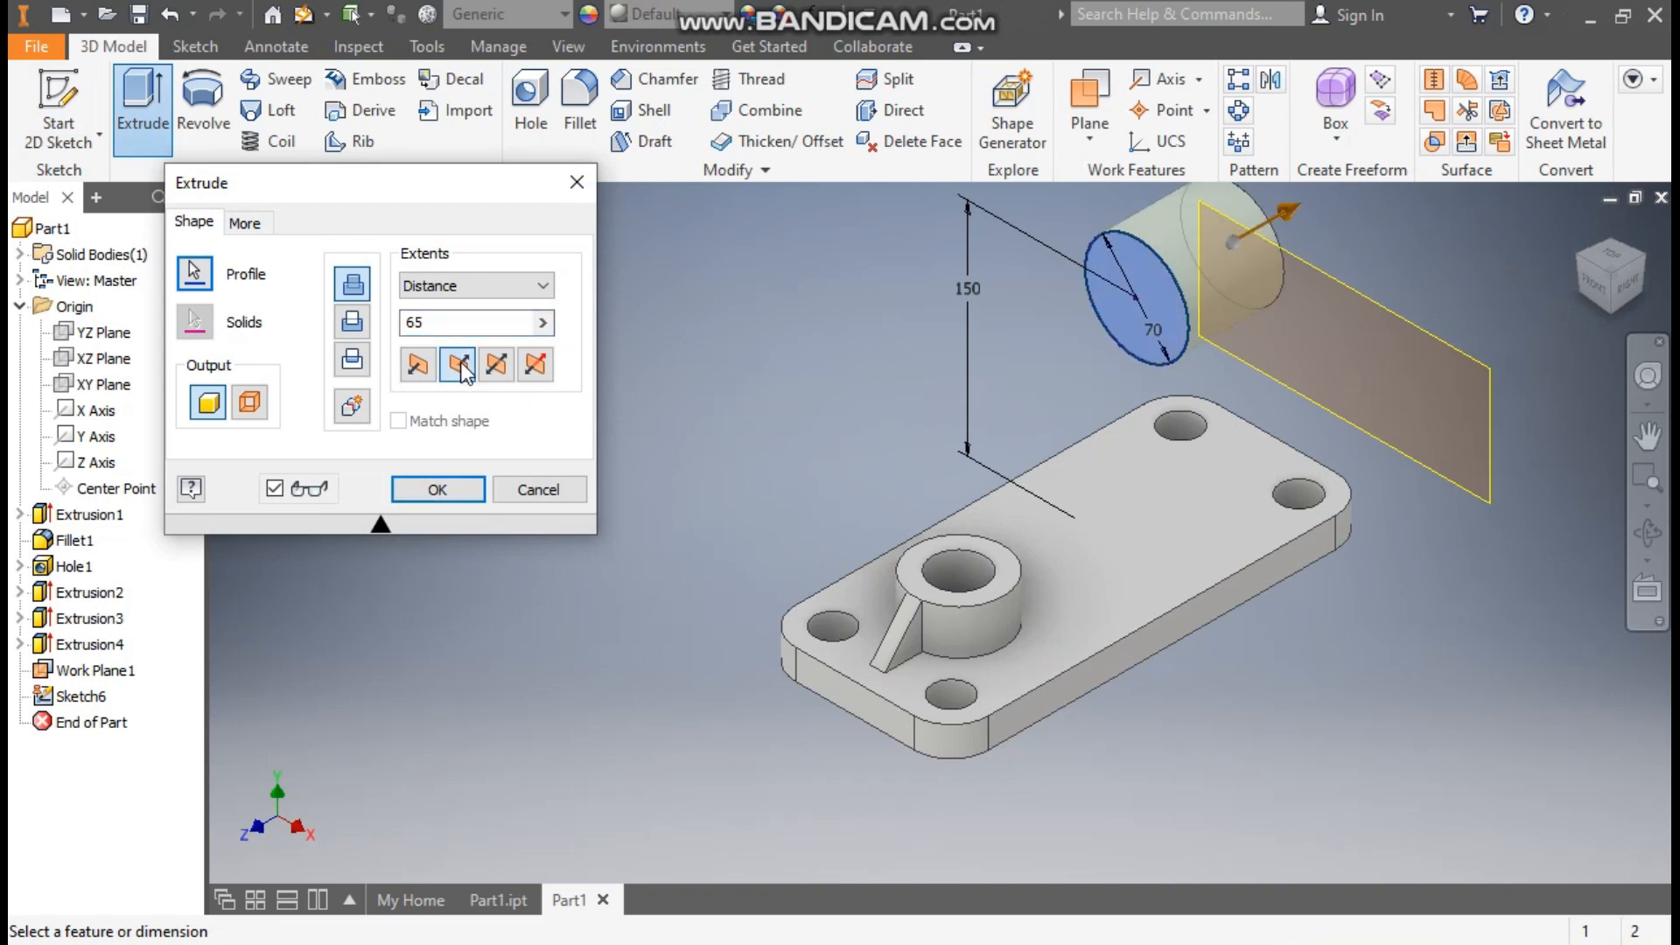
pyautogui.click(436, 494)
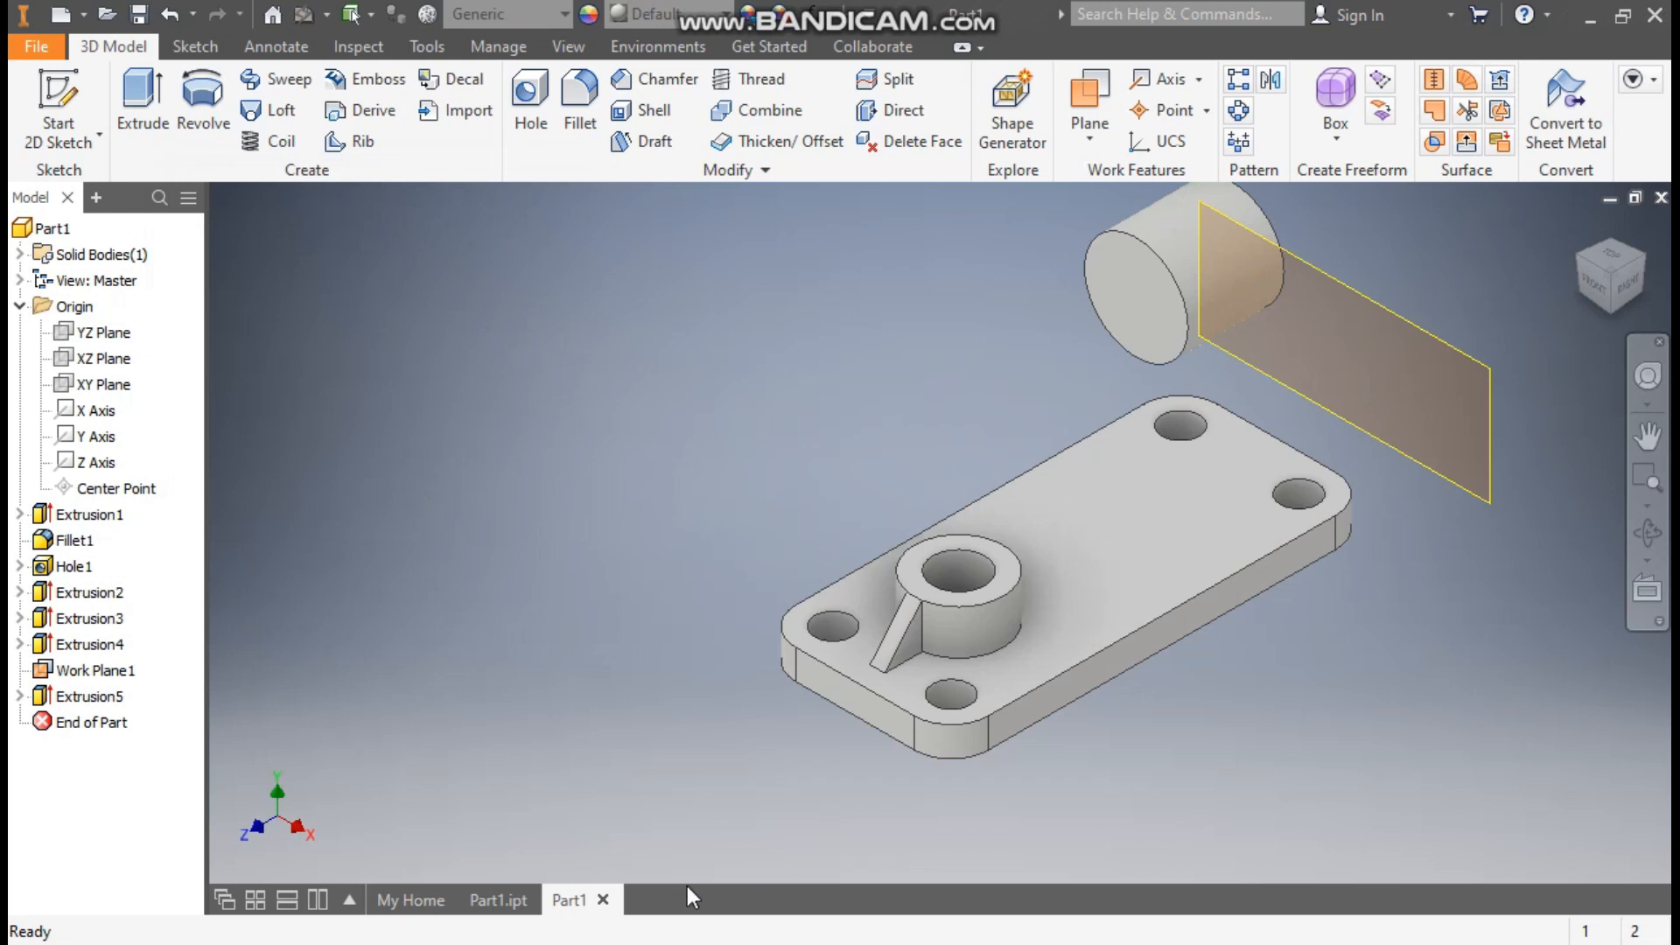
# Step: Check the finished bracket in Part1.ipt and, back in the part in progress, create a work plane midway between the cylinder's two end faces
pyautogui.click(499, 900)
pyautogui.click(500, 899)
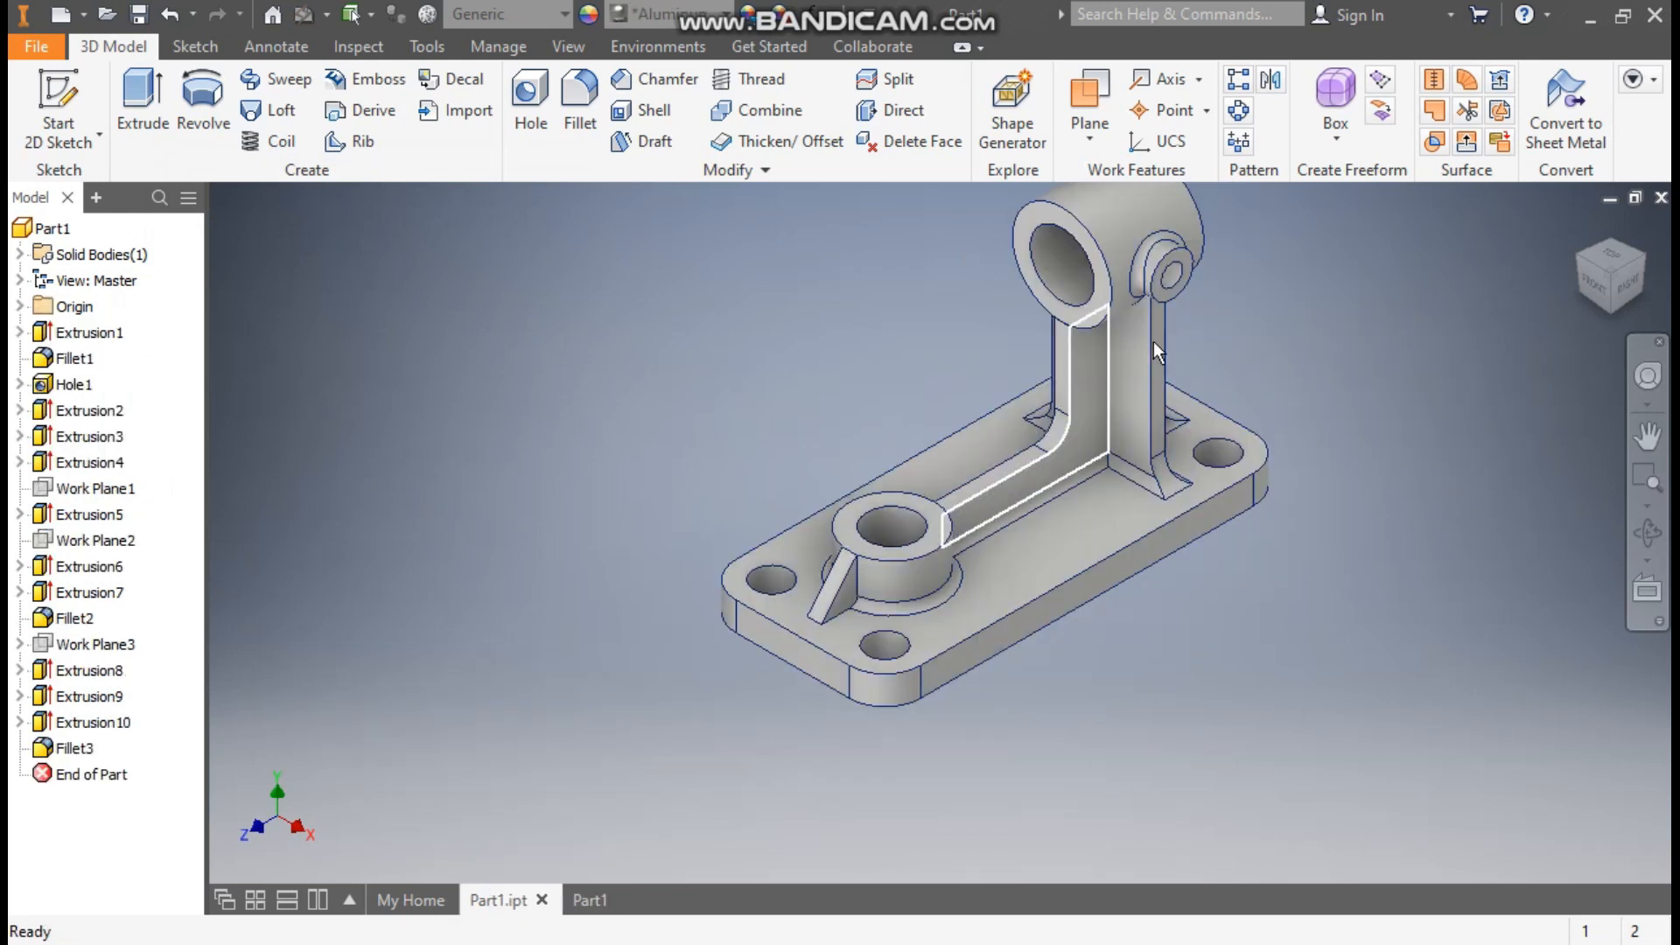
pyautogui.click(593, 902)
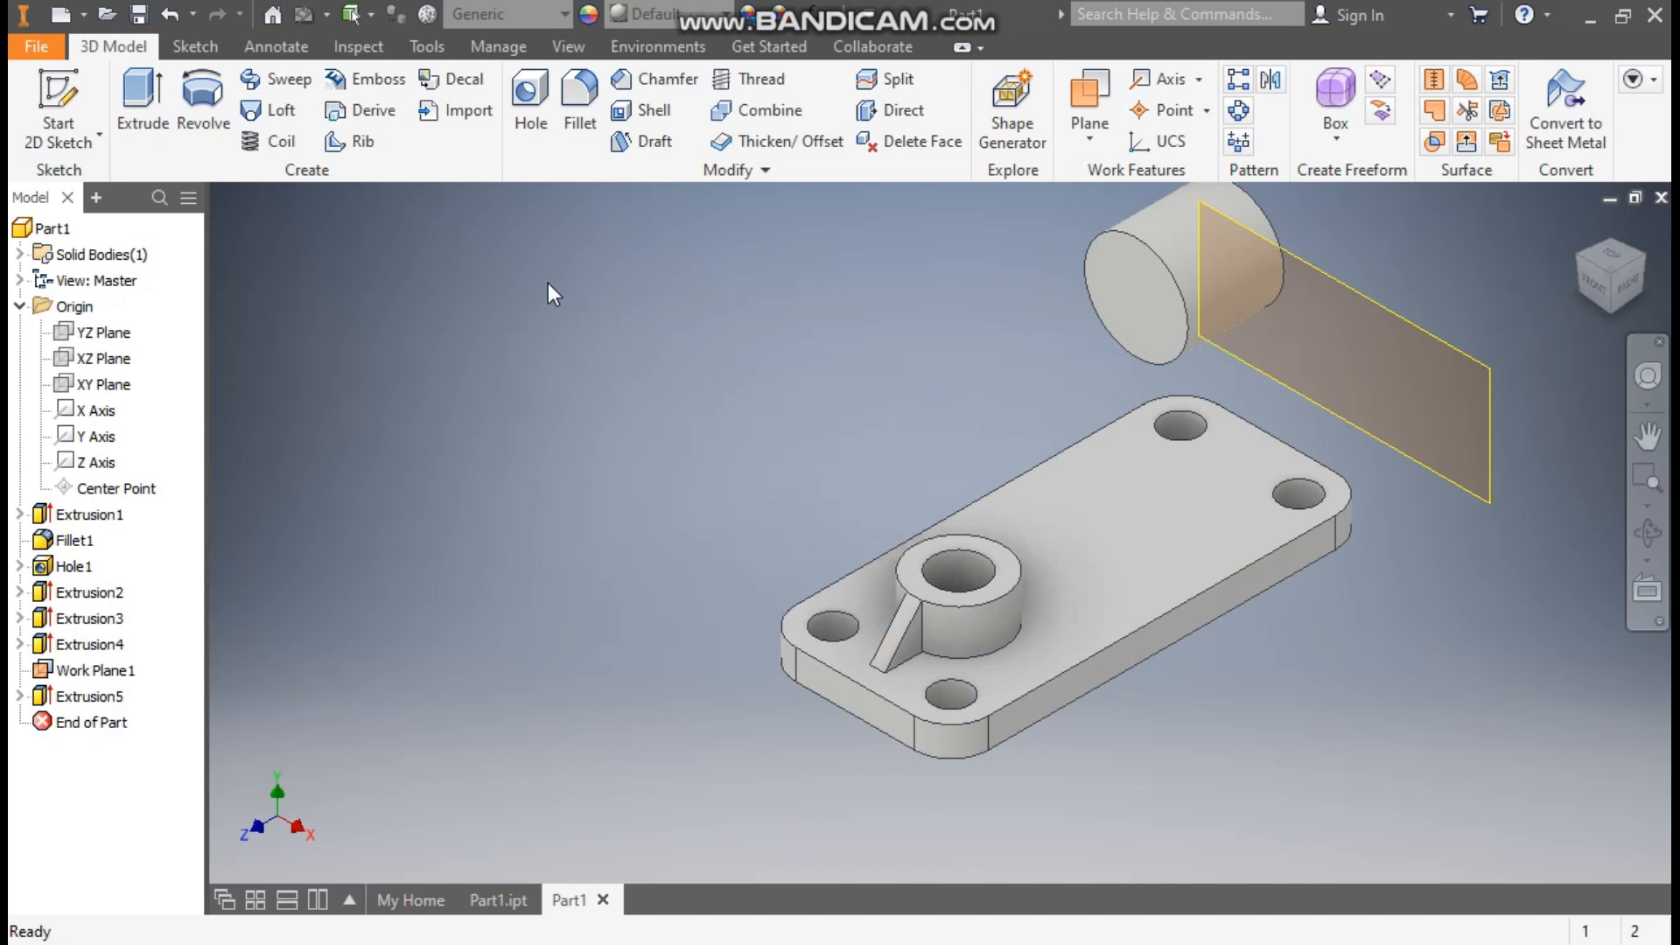
pyautogui.click(1081, 127)
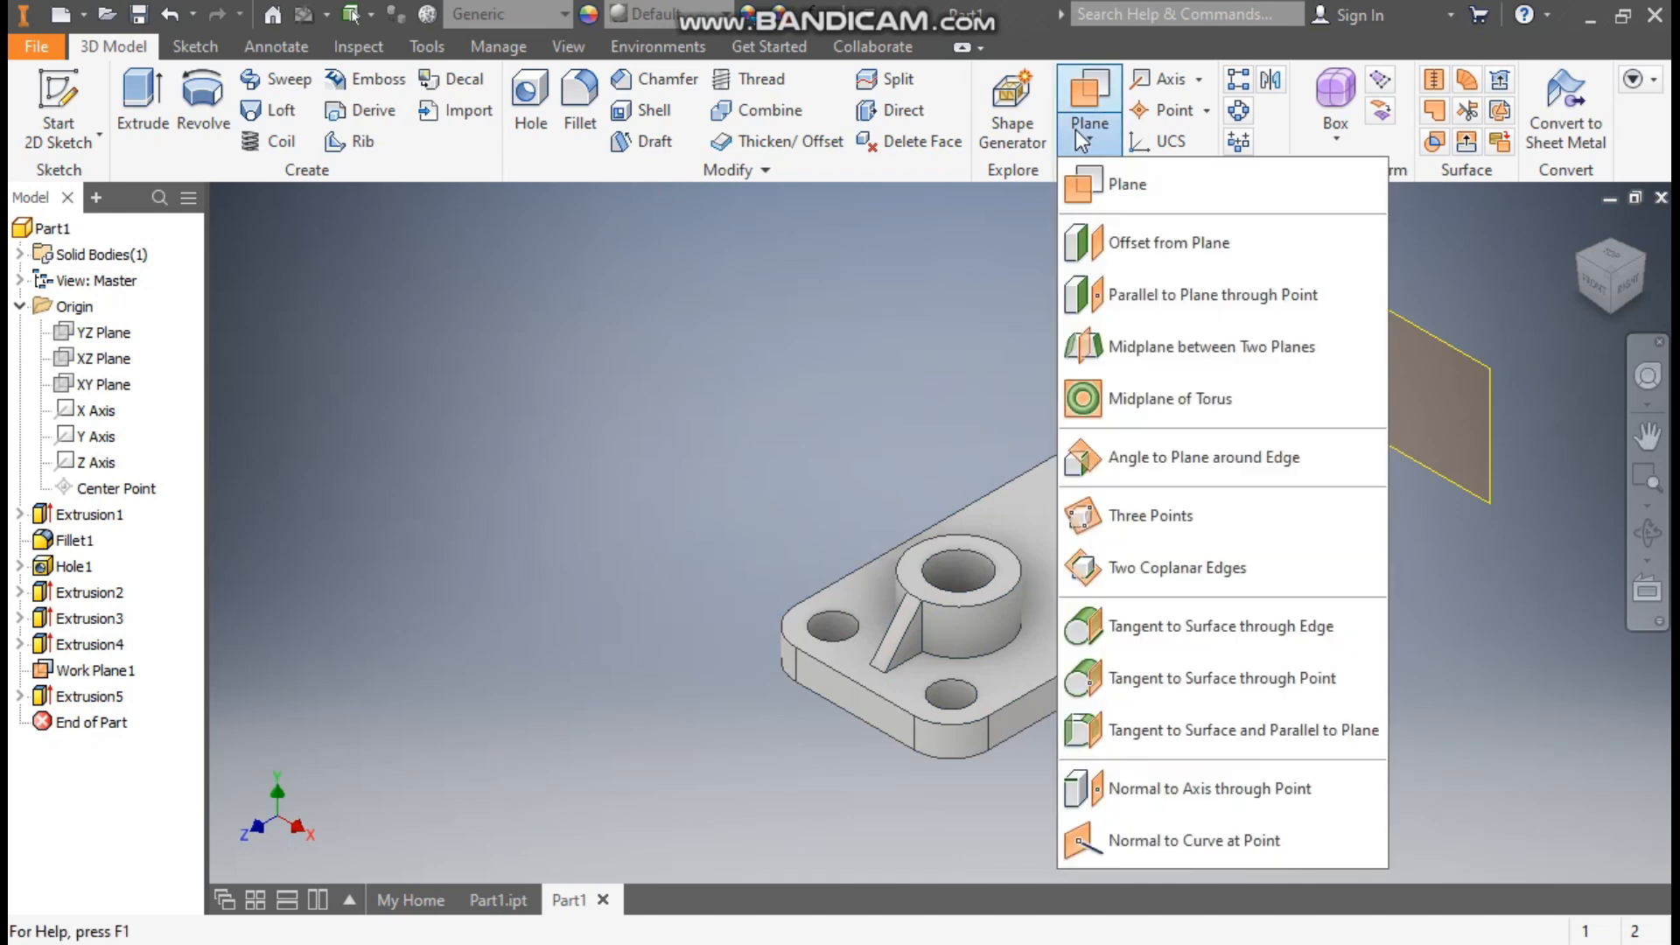
pyautogui.click(1105, 187)
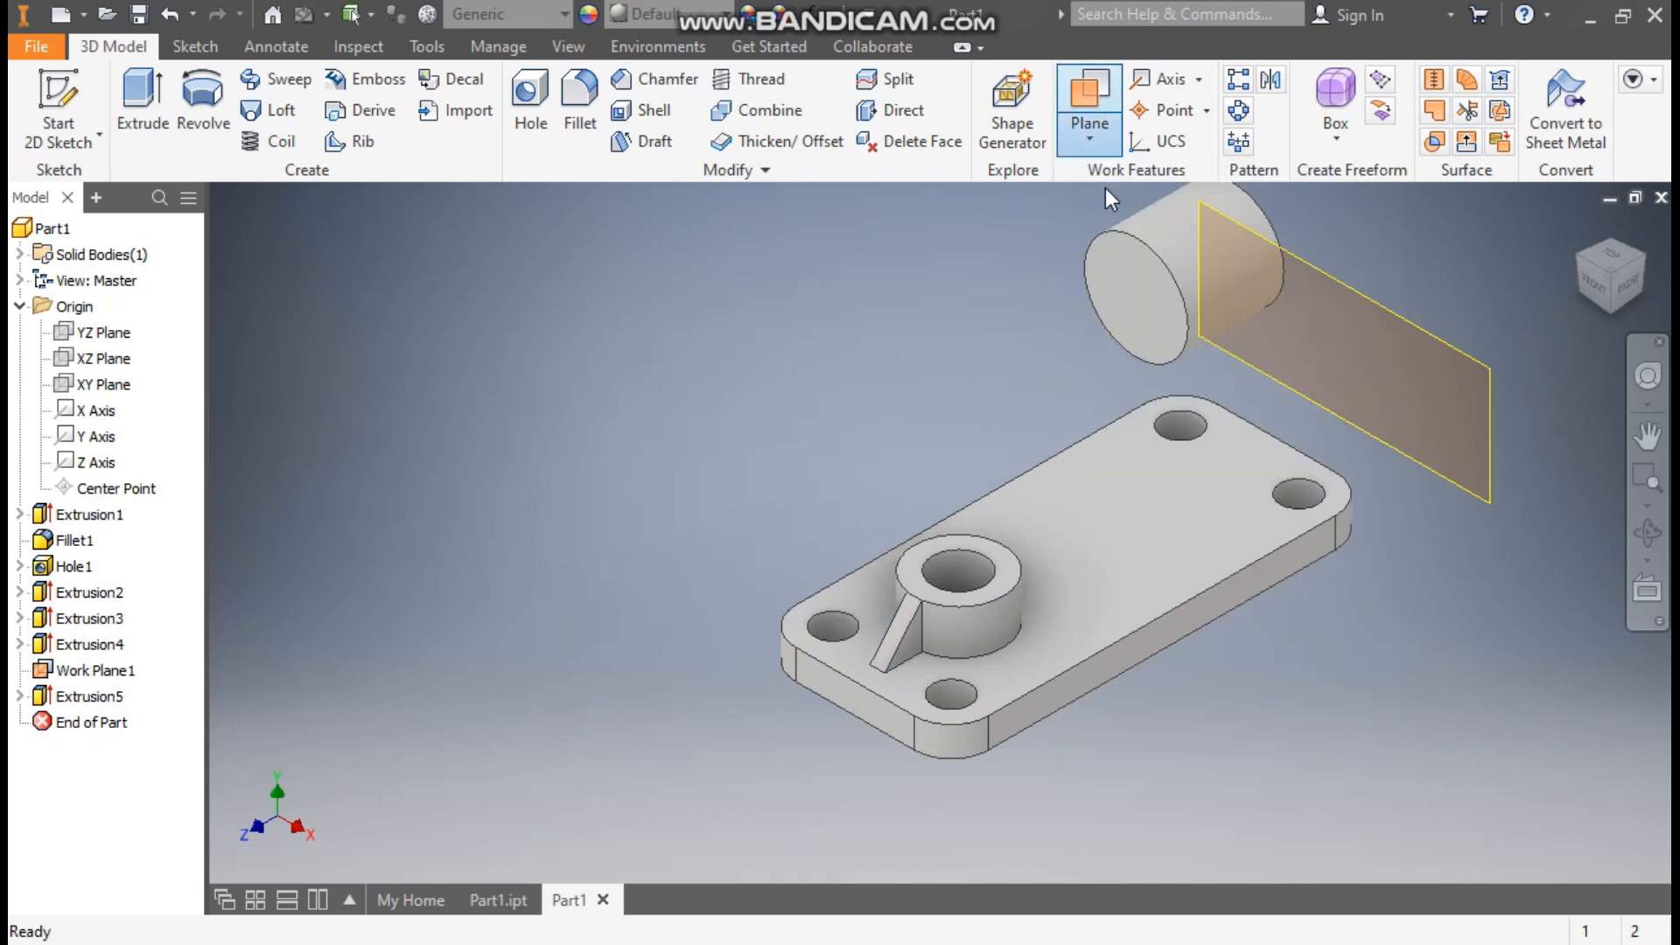
pyautogui.click(1640, 261)
pyautogui.click(1177, 496)
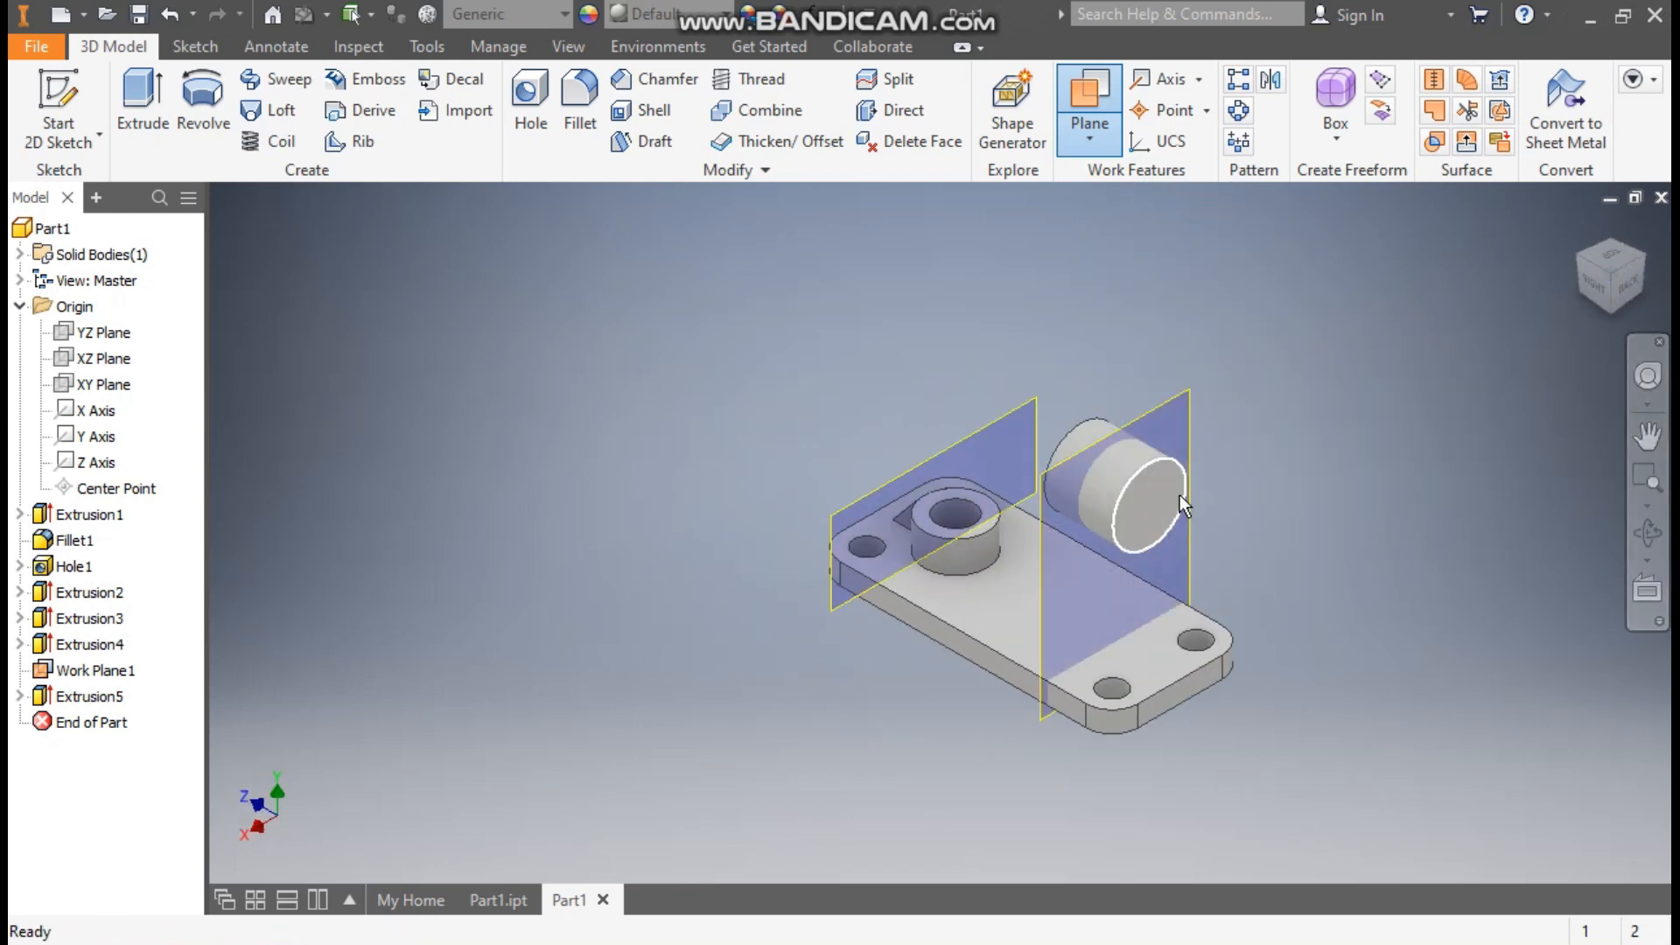
# Step: Start a sketch on the work plane through the middle of the cylinder
pyautogui.click(1580, 256)
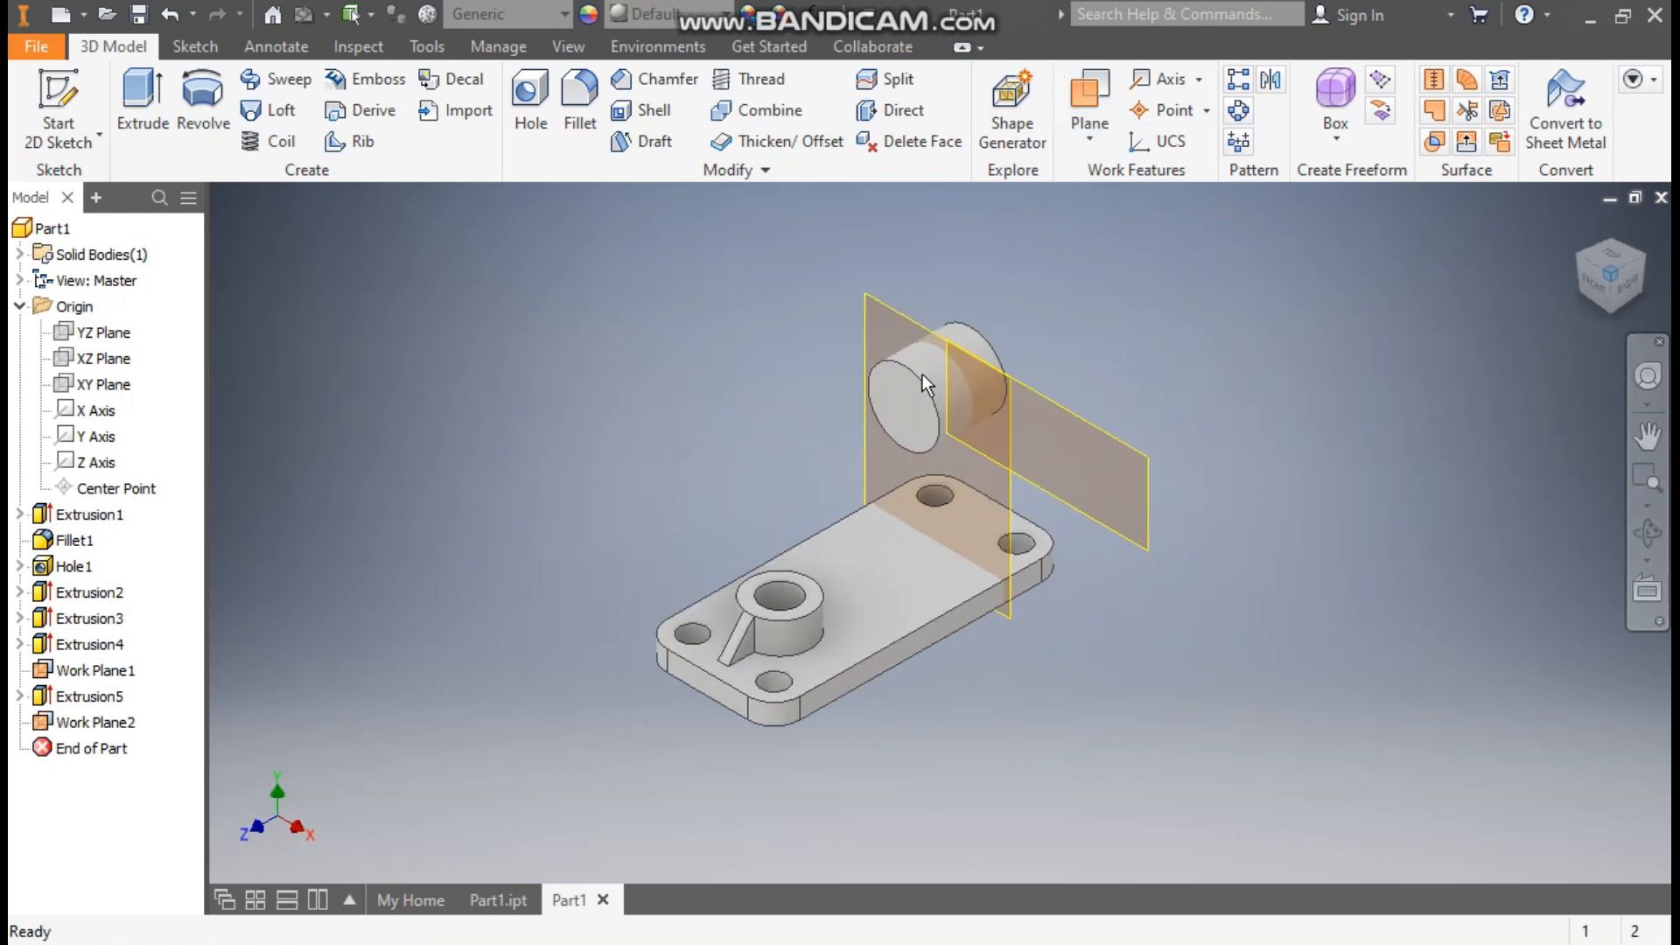
pyautogui.scroll(-3, 922, 374)
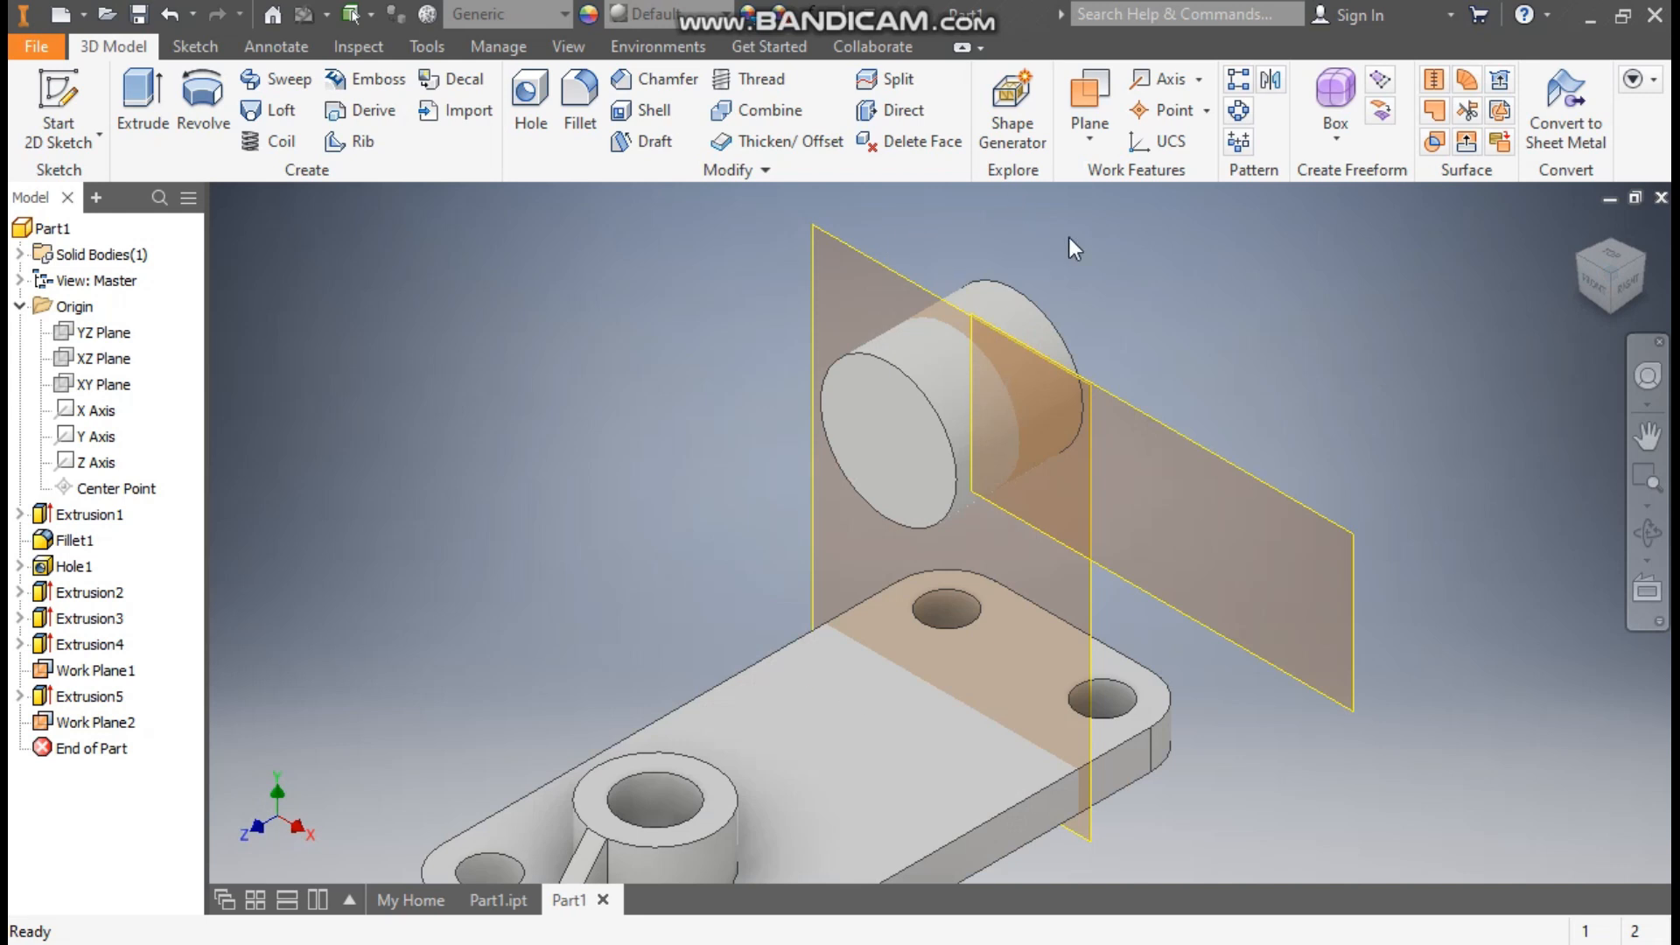
pyautogui.moveTo(1131, 224); pyautogui.dragTo(1249, 238, button='middle')
pyautogui.scroll(1, 1248, 237)
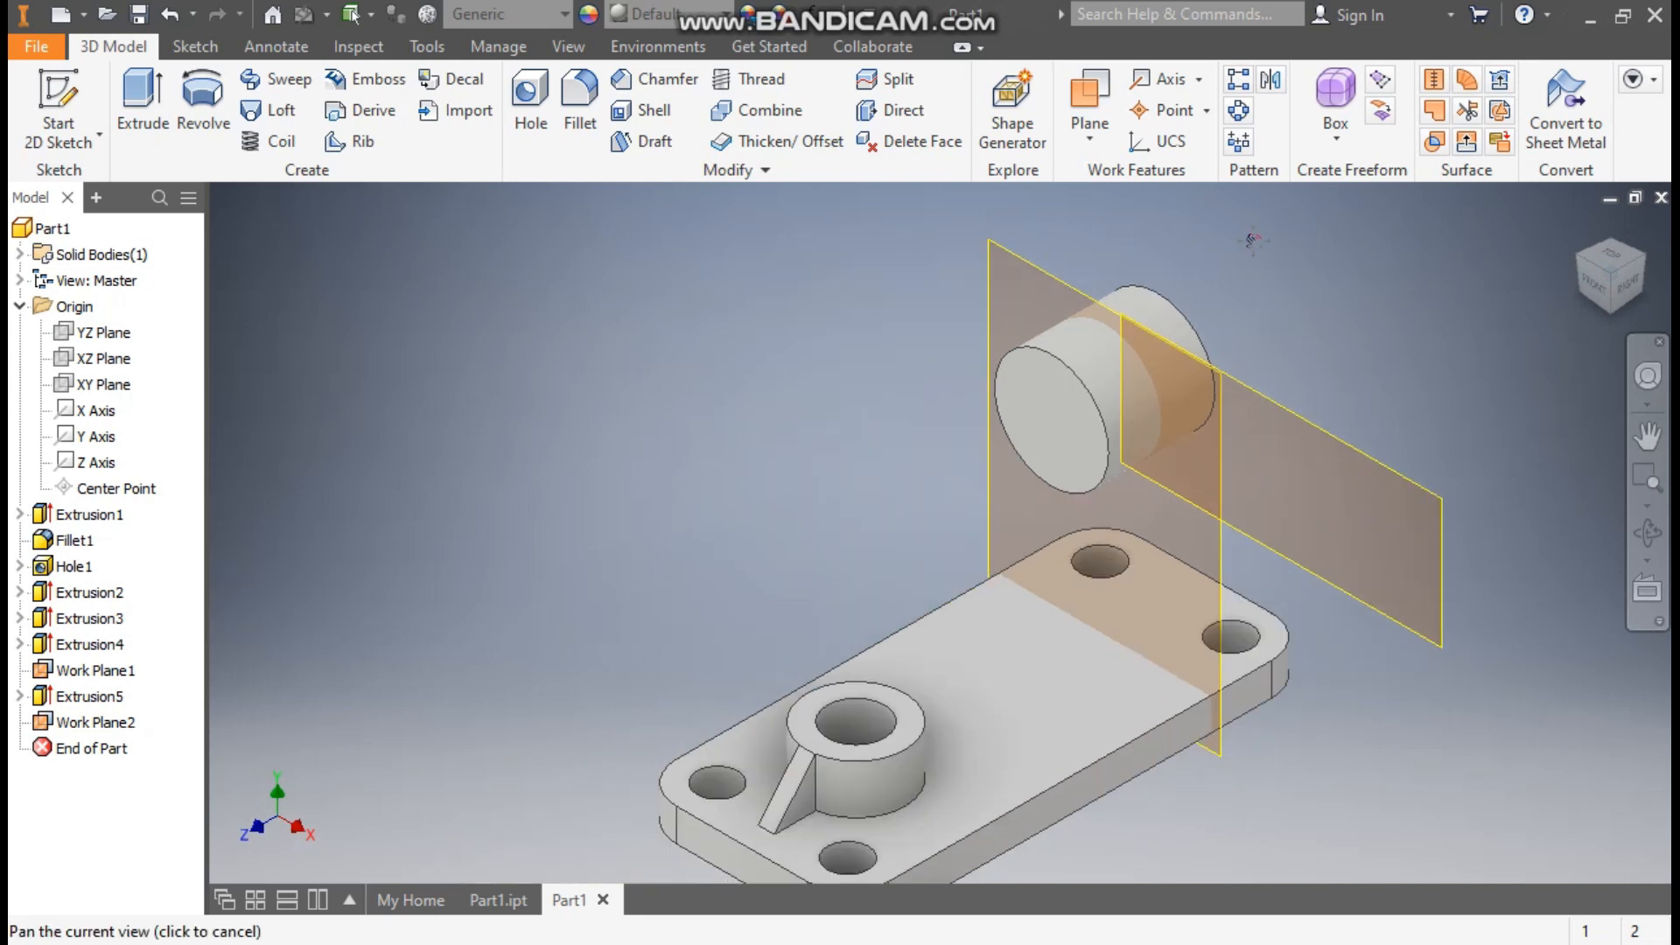
pyautogui.click(1038, 274)
pyautogui.click(1063, 245)
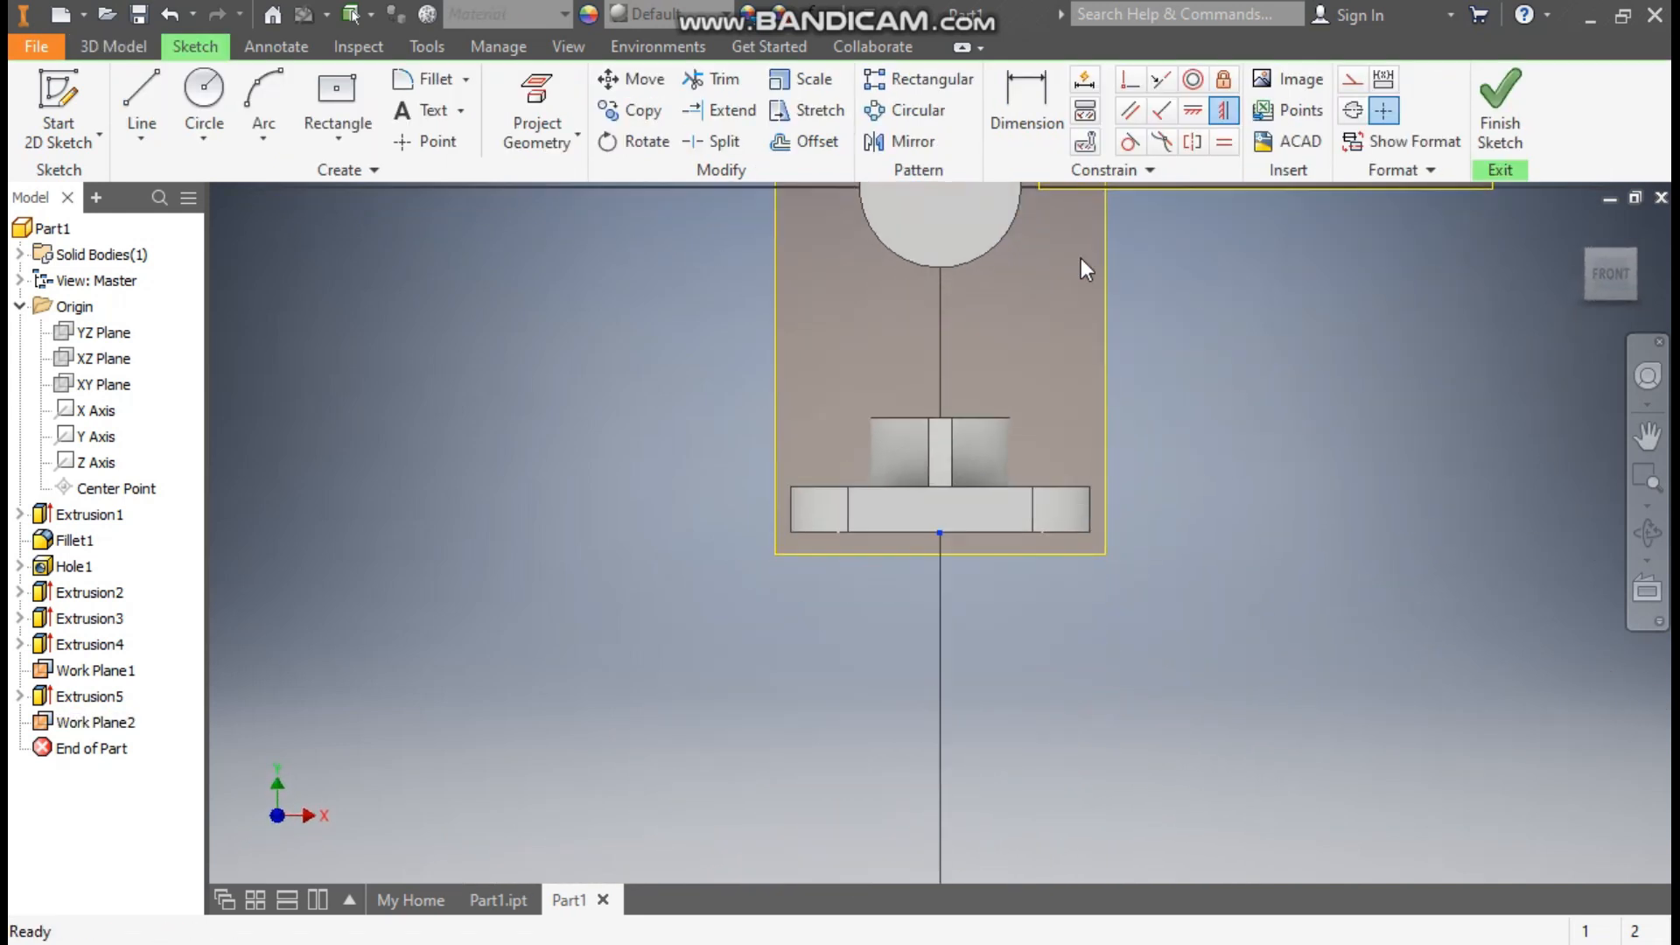
# Step: Set the visual style to wireframe and sketch a two-point rectangle 130 mm high, spanning the circle's width from its centre line to the plate's top edge
pyautogui.click(142, 82)
pyautogui.moveTo(1061, 319); pyautogui.dragTo(1114, 401, button='middle')
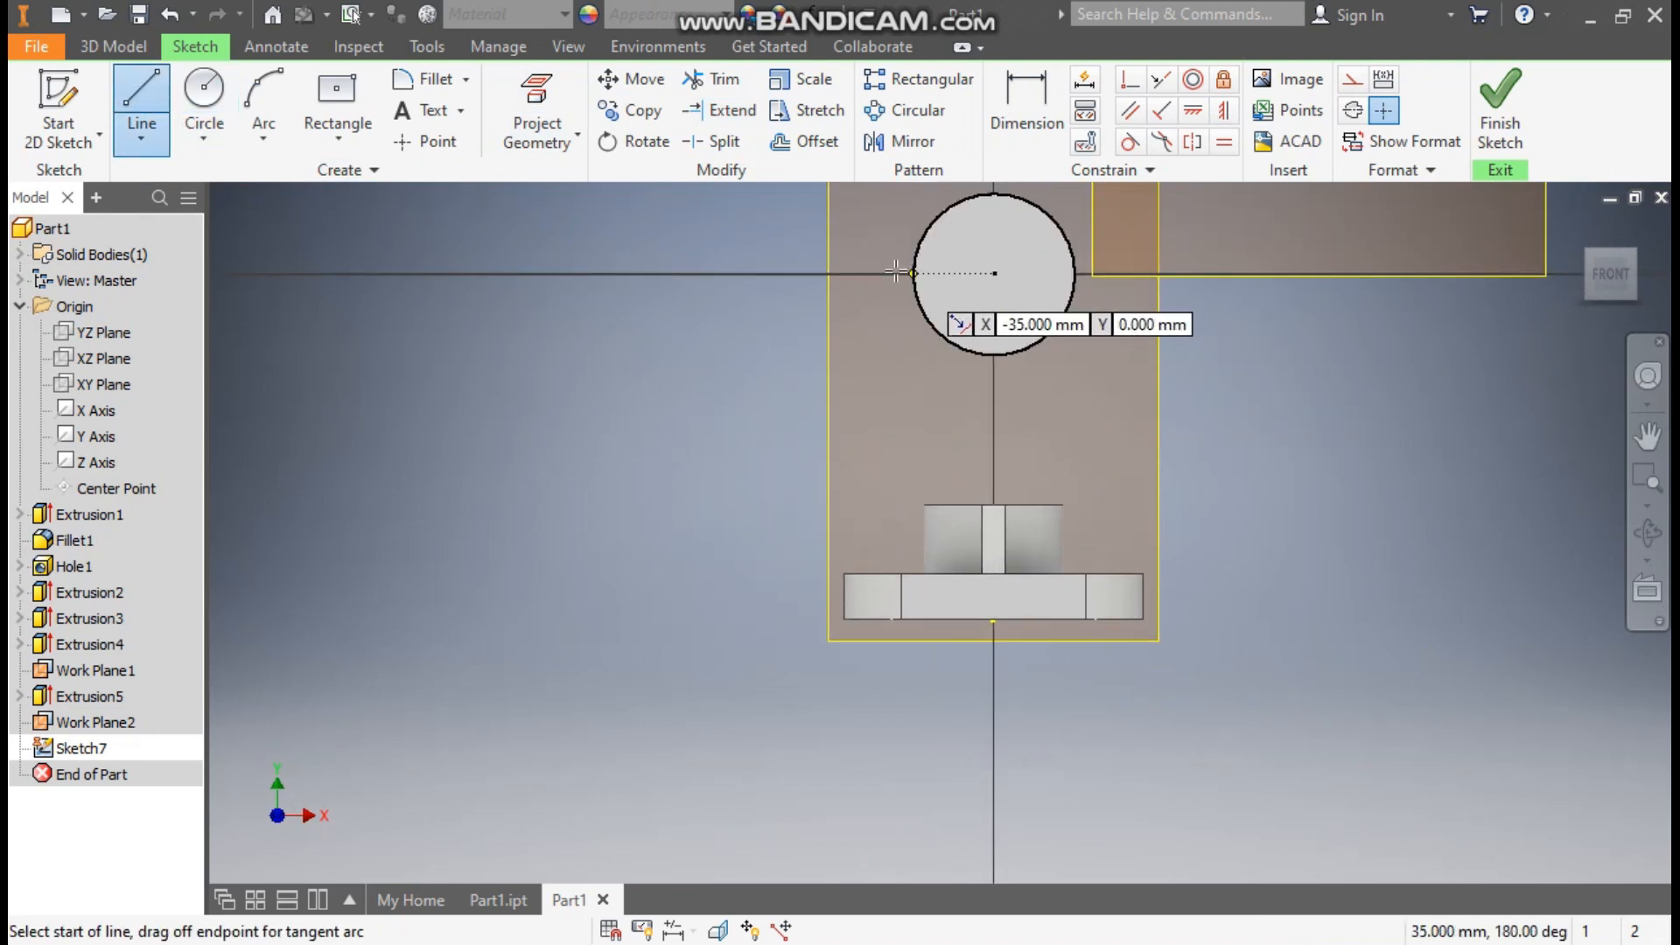
pyautogui.click(346, 140)
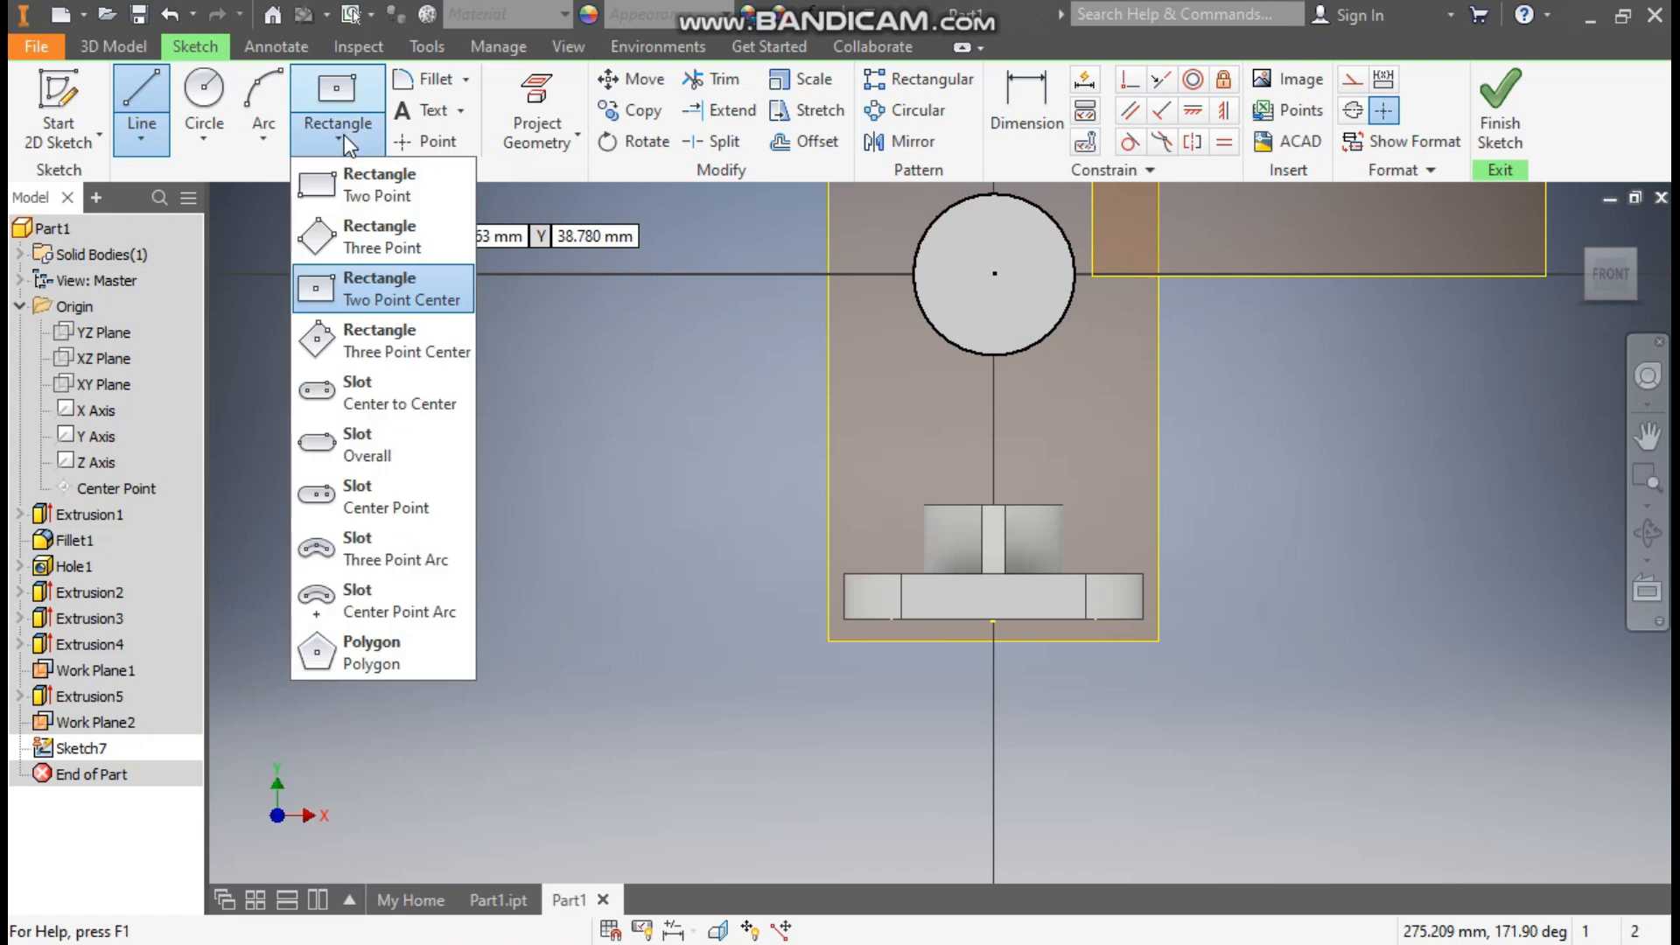
pyautogui.click(345, 191)
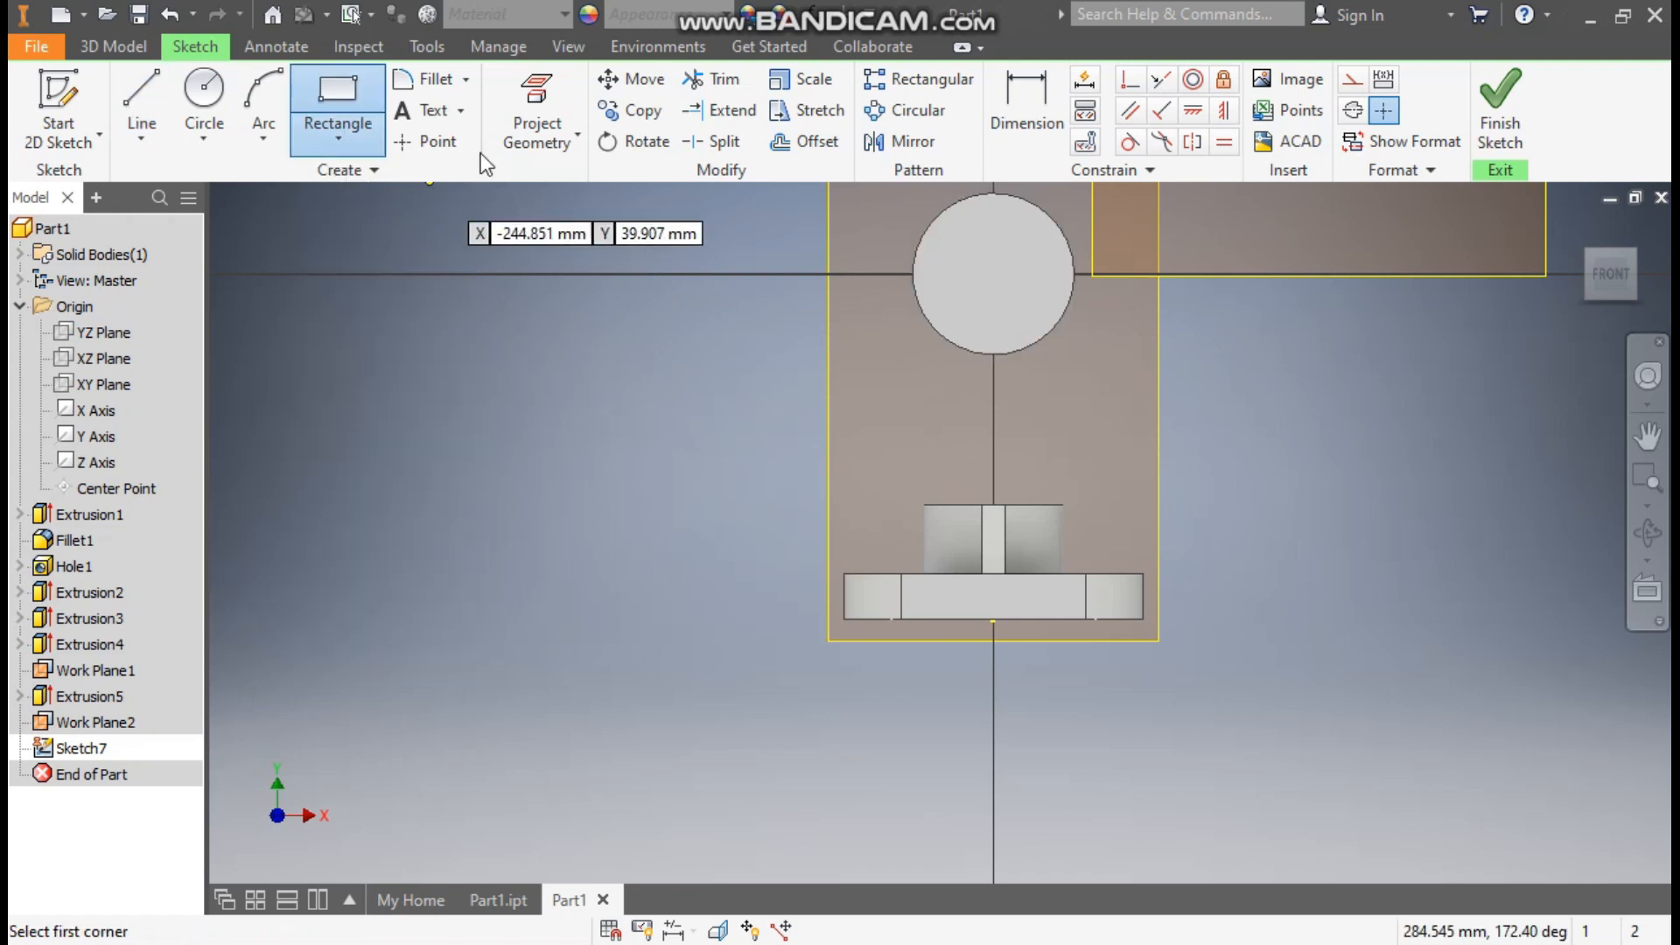
pyautogui.click(568, 47)
pyautogui.click(328, 138)
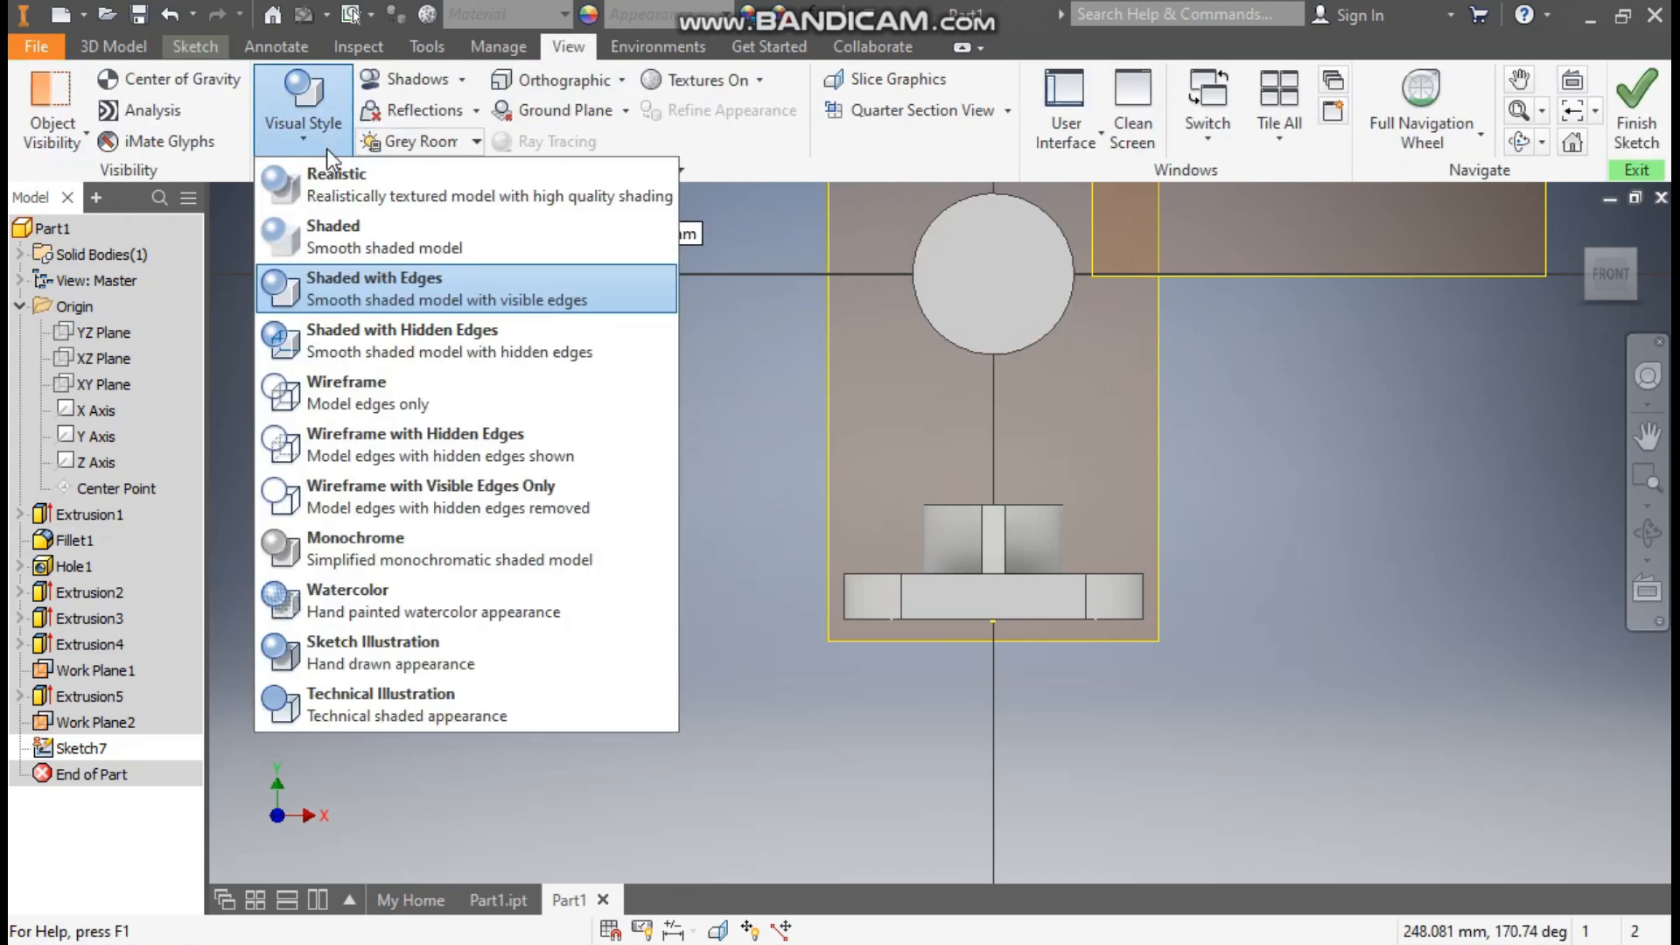
pyautogui.click(359, 399)
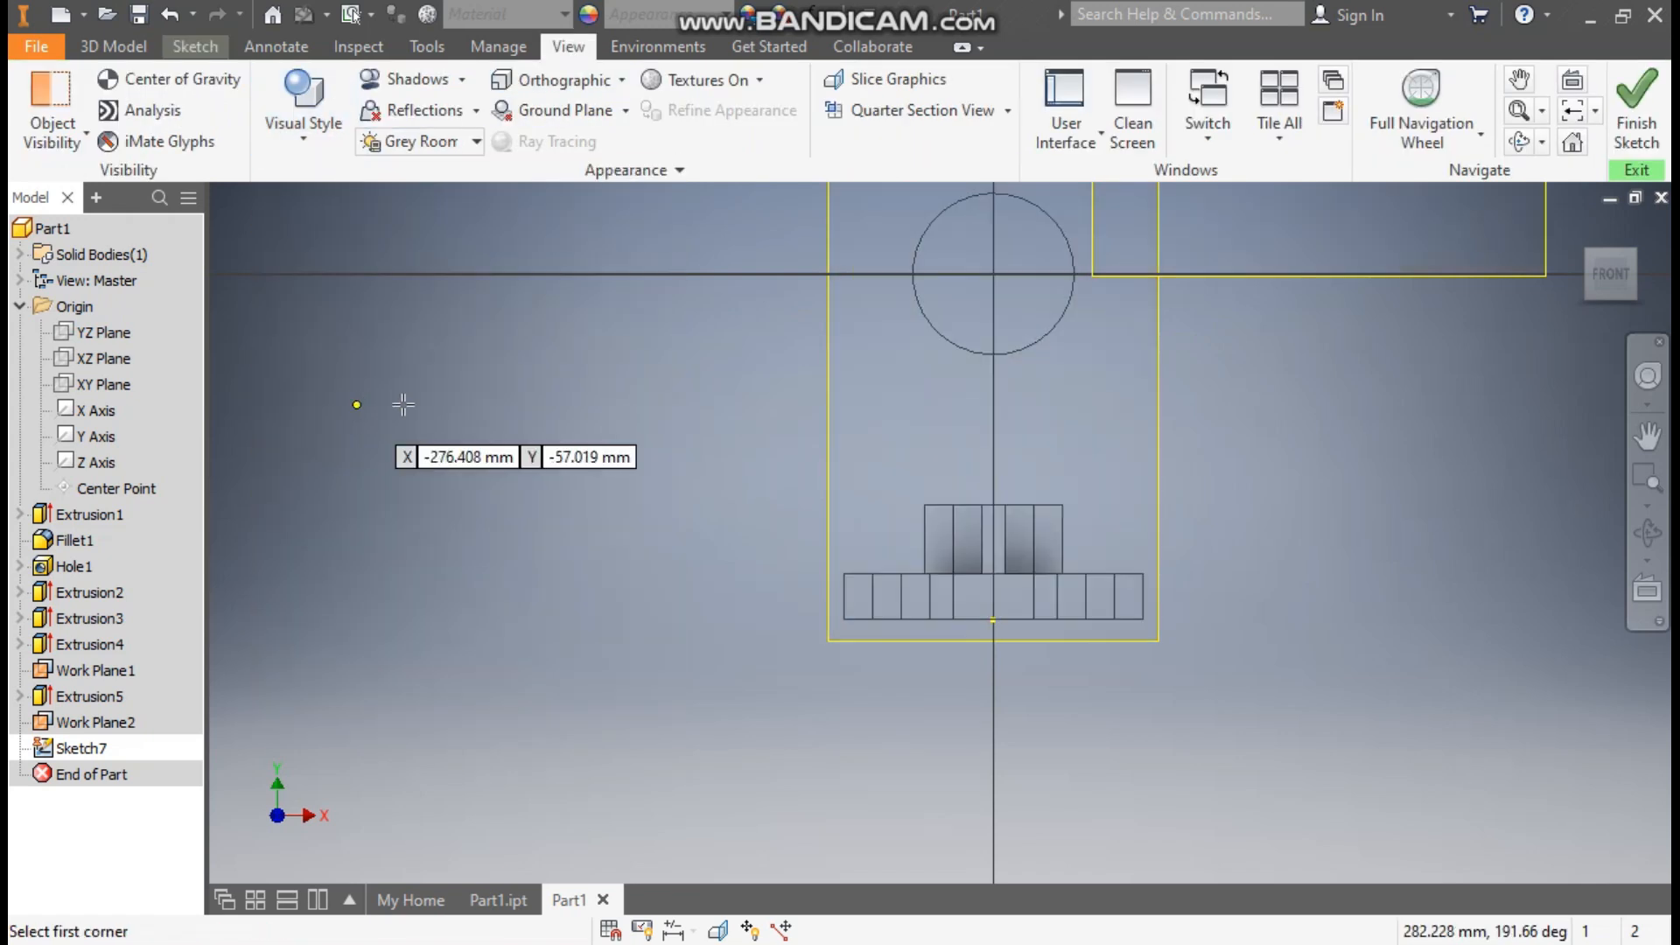
pyautogui.click(911, 274)
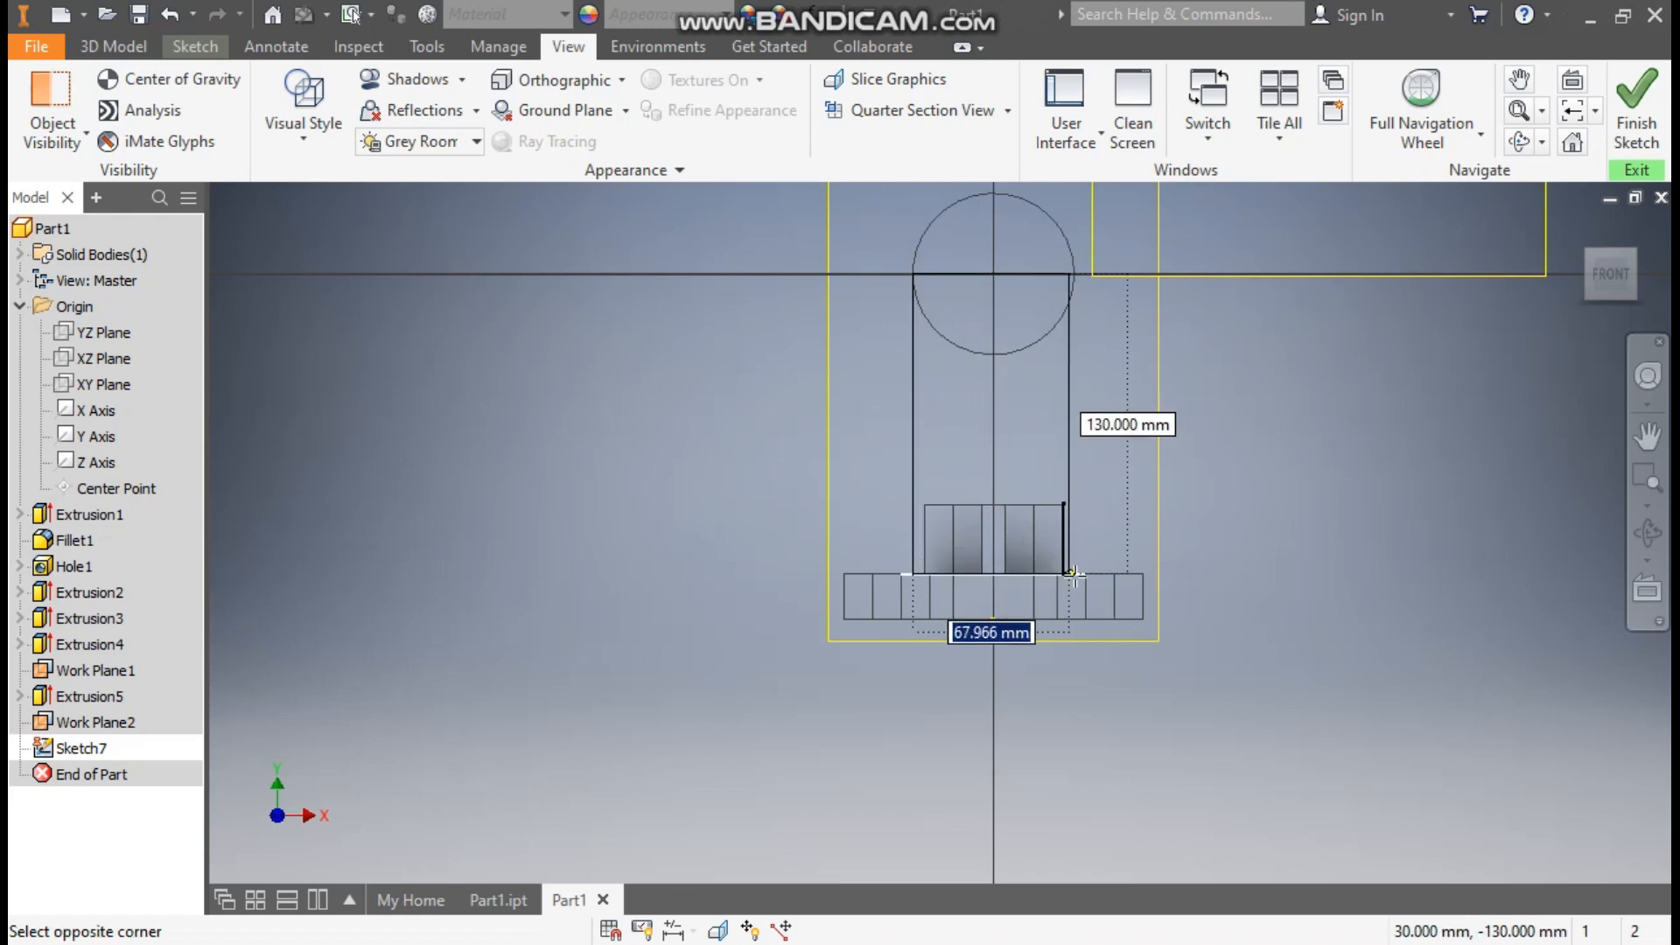
pyautogui.click(1075, 575)
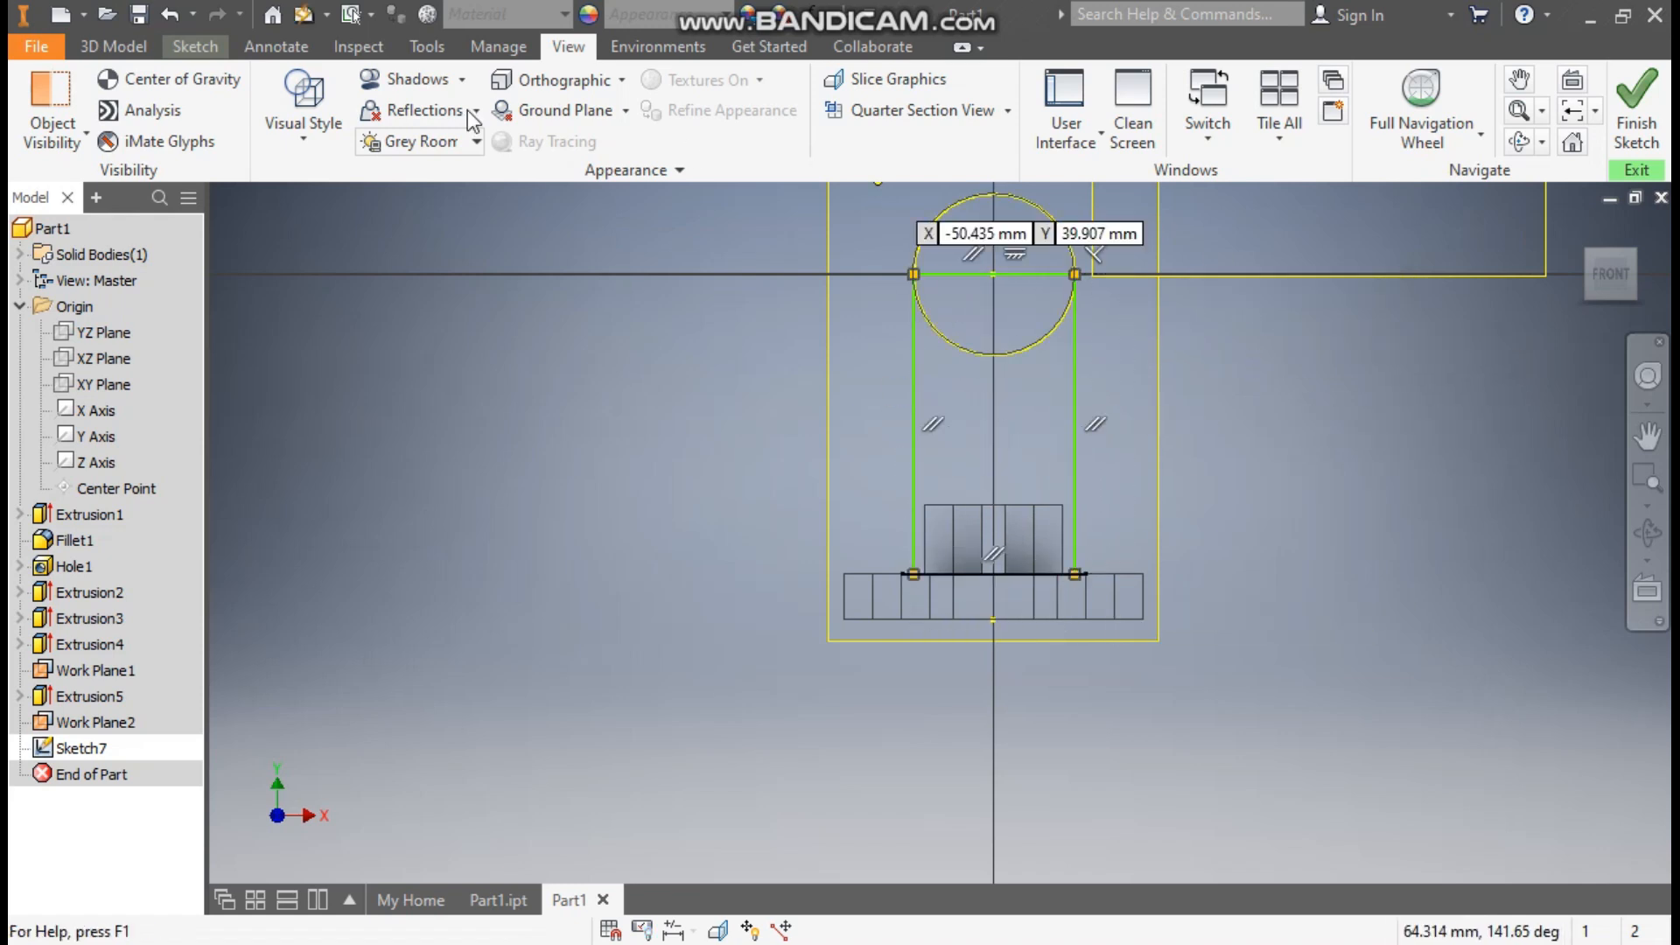
# Step: Apply a vertical constraint aligning the midpoint of the rectangle's top edge with the circle's centre
pyautogui.click(186, 48)
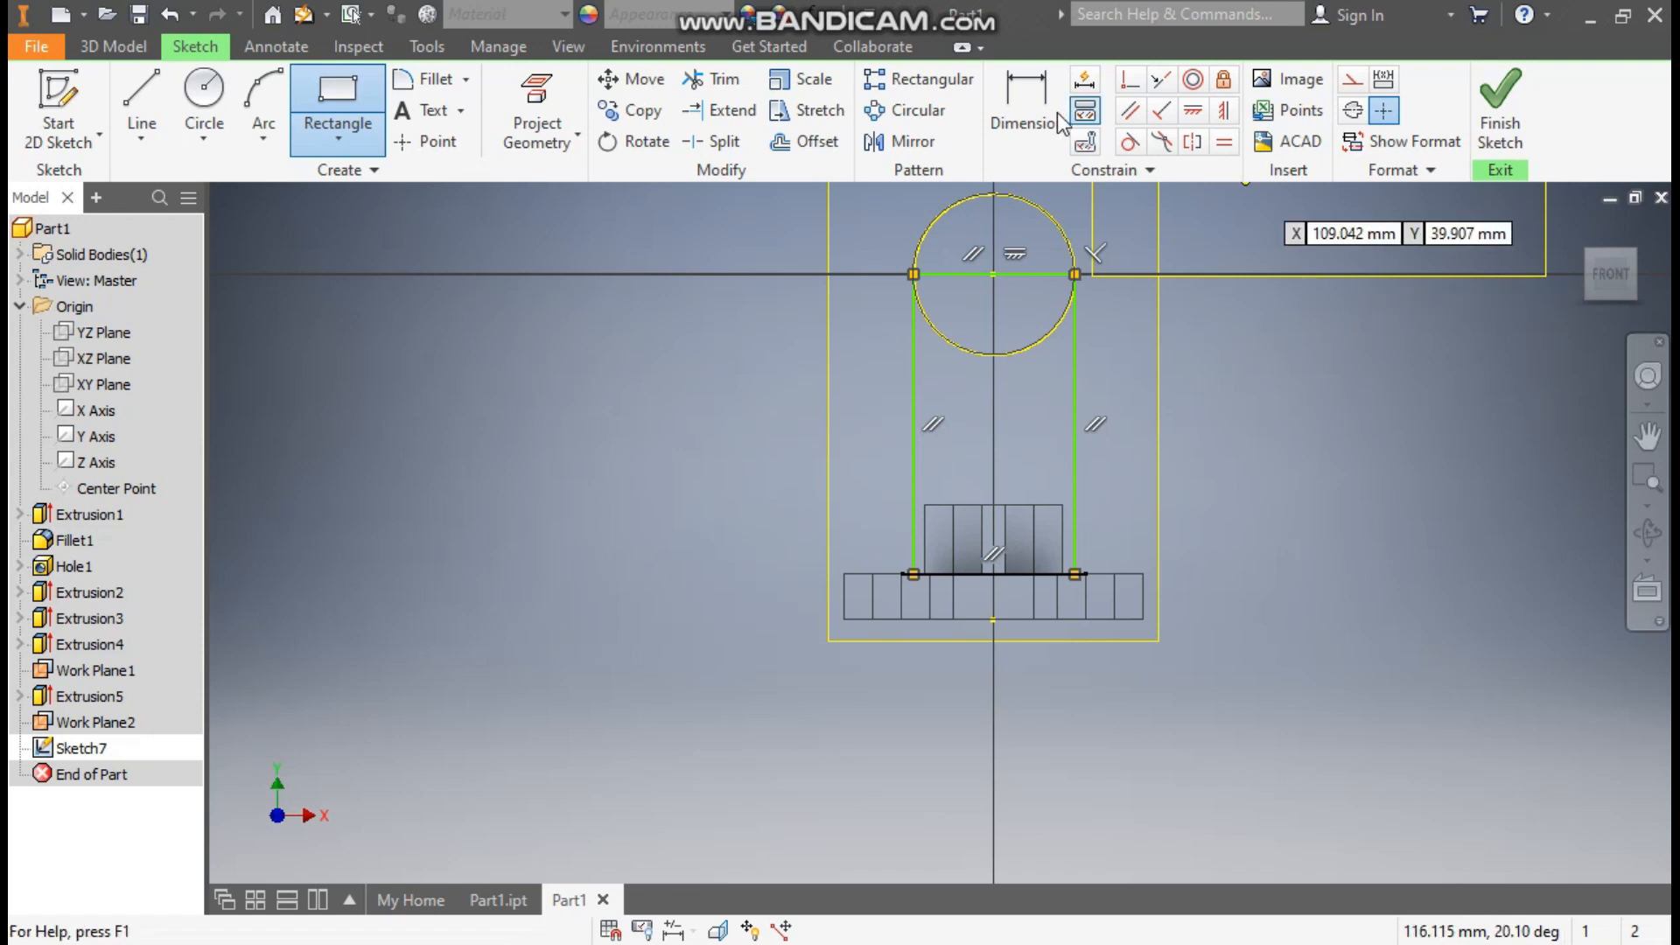
pyautogui.click(1030, 96)
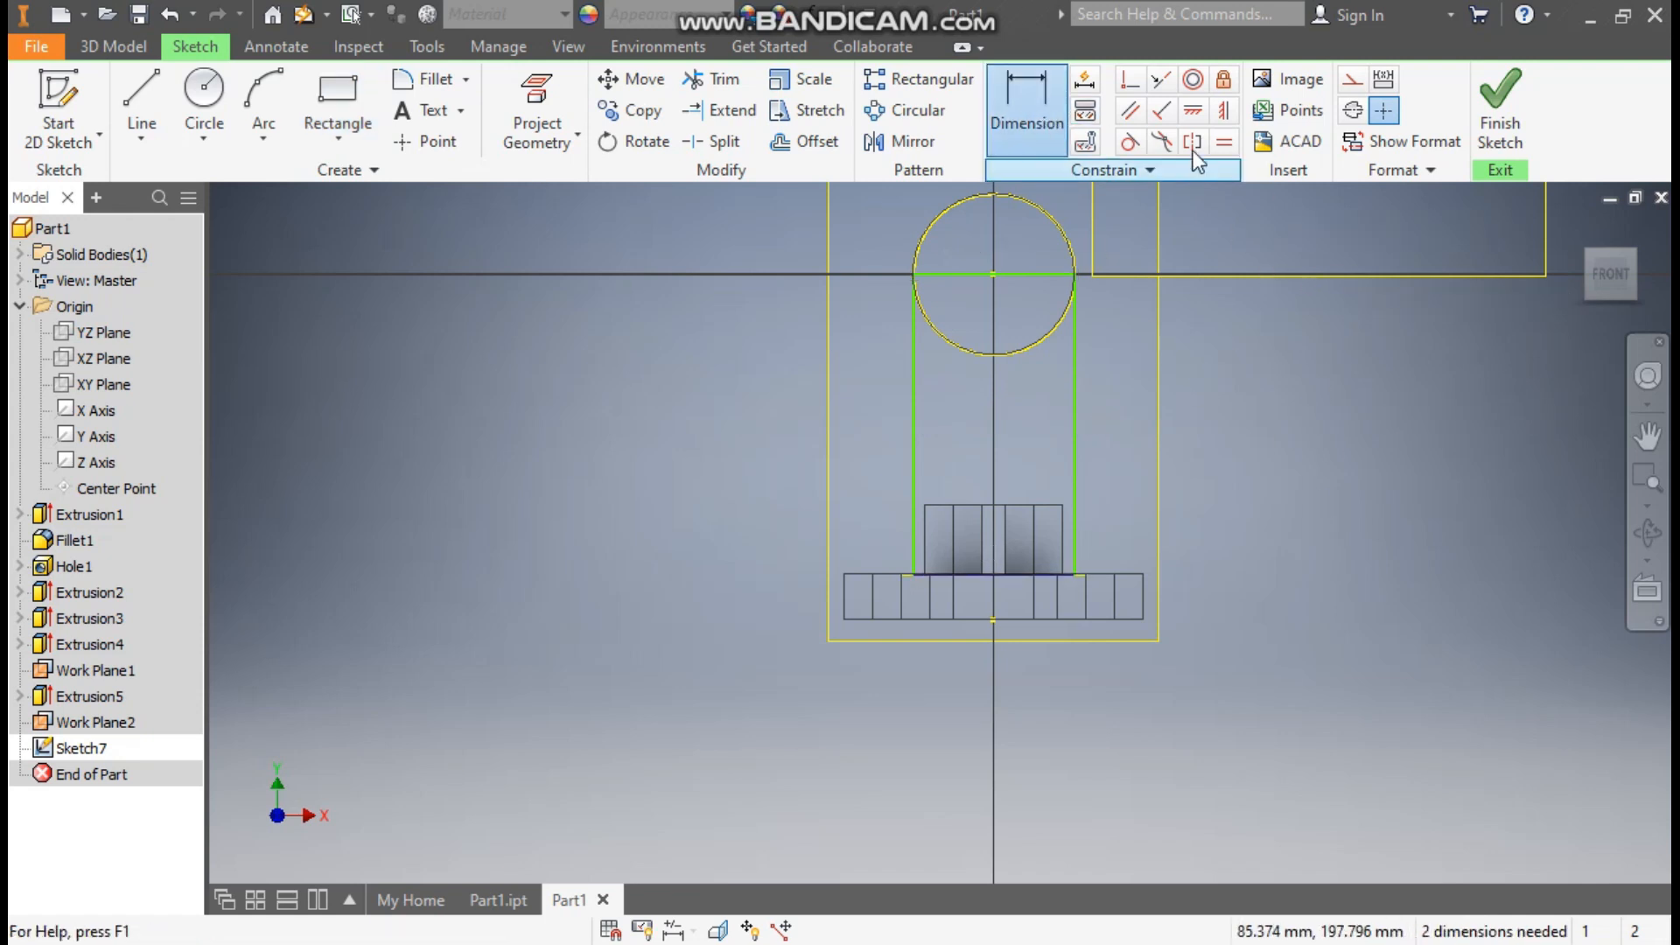
pyautogui.click(1225, 112)
pyautogui.click(994, 275)
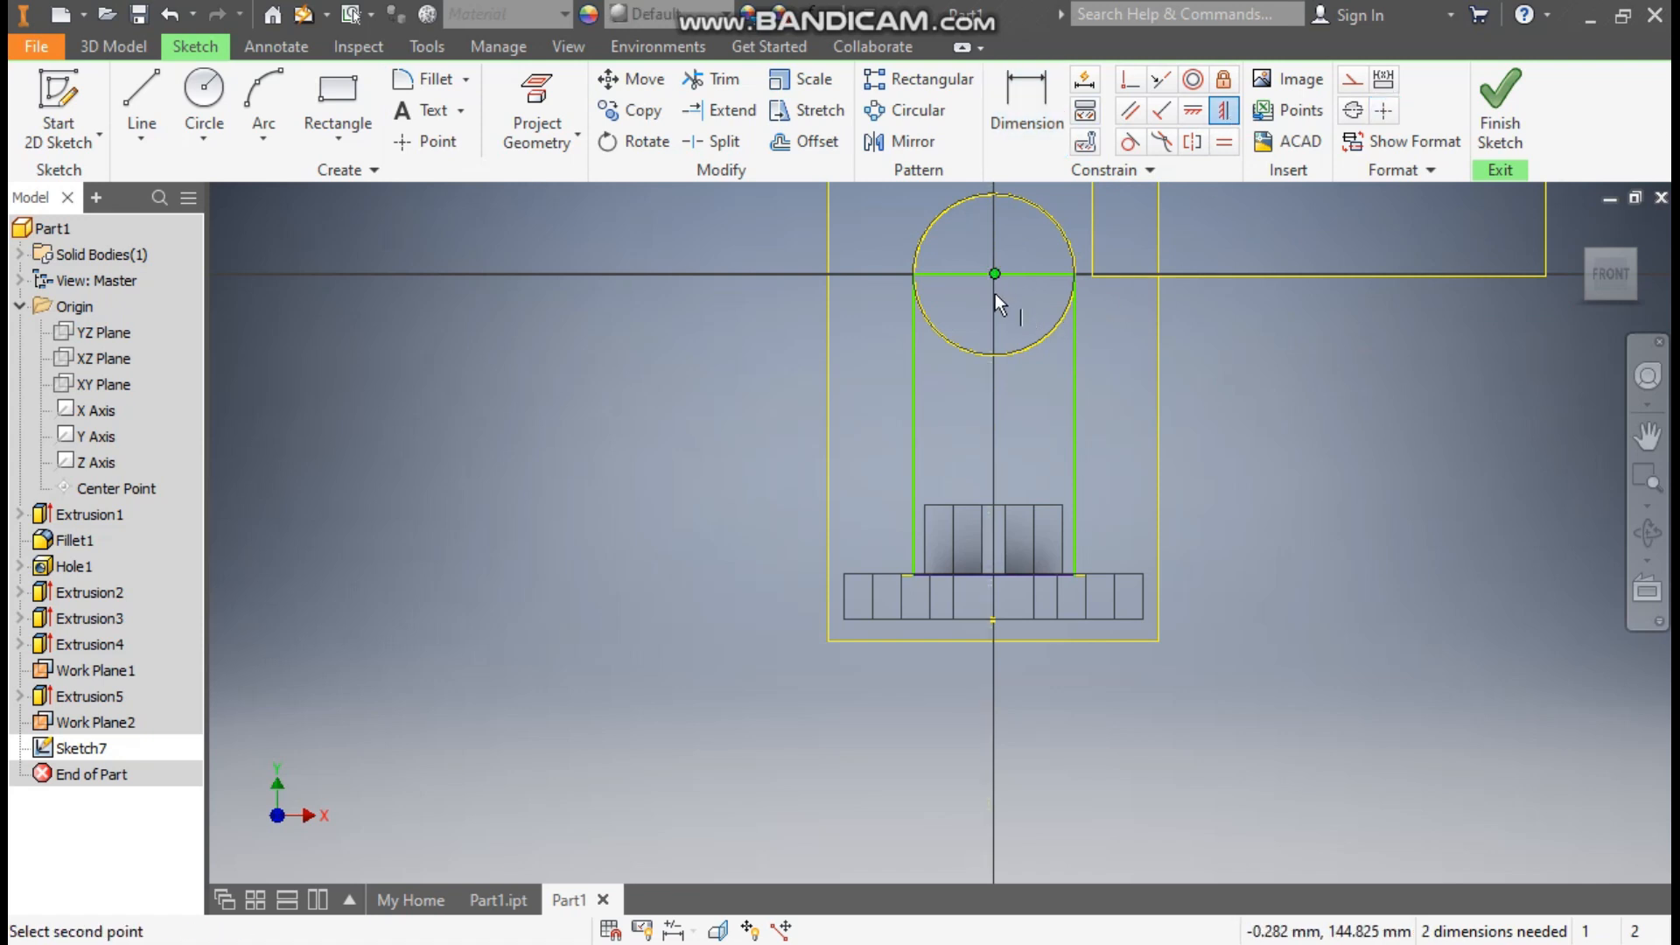
pyautogui.scroll(-5, 1016, 282)
pyautogui.click(1068, 388)
pyautogui.scroll(8, 1075, 457)
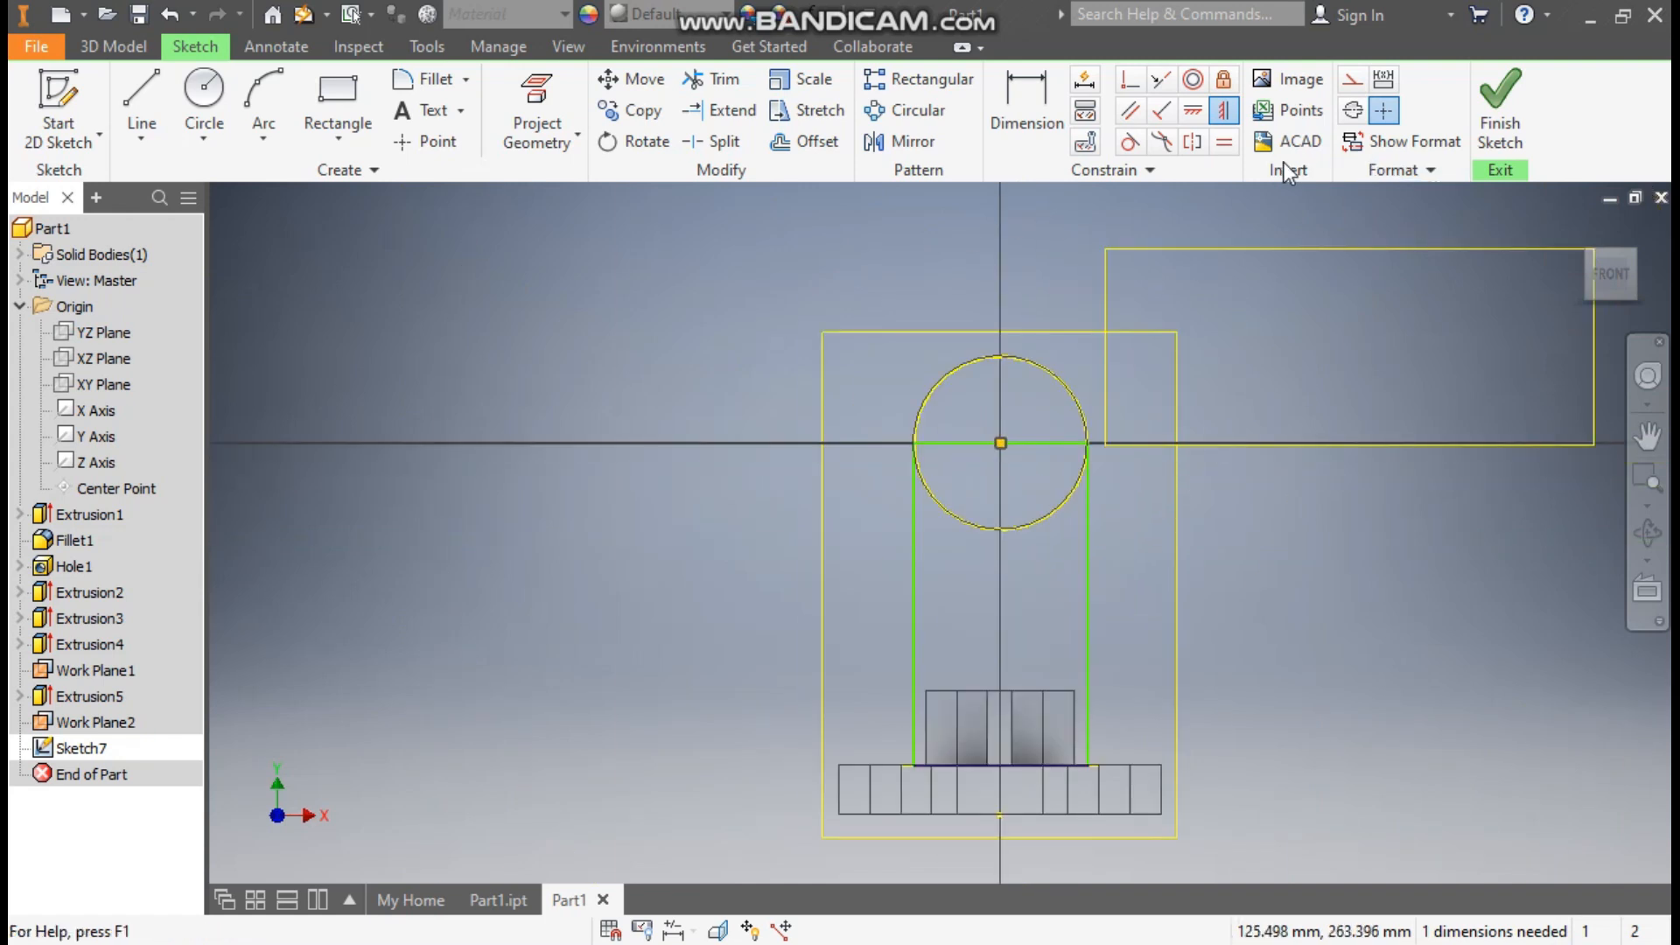
pyautogui.press('Escape')
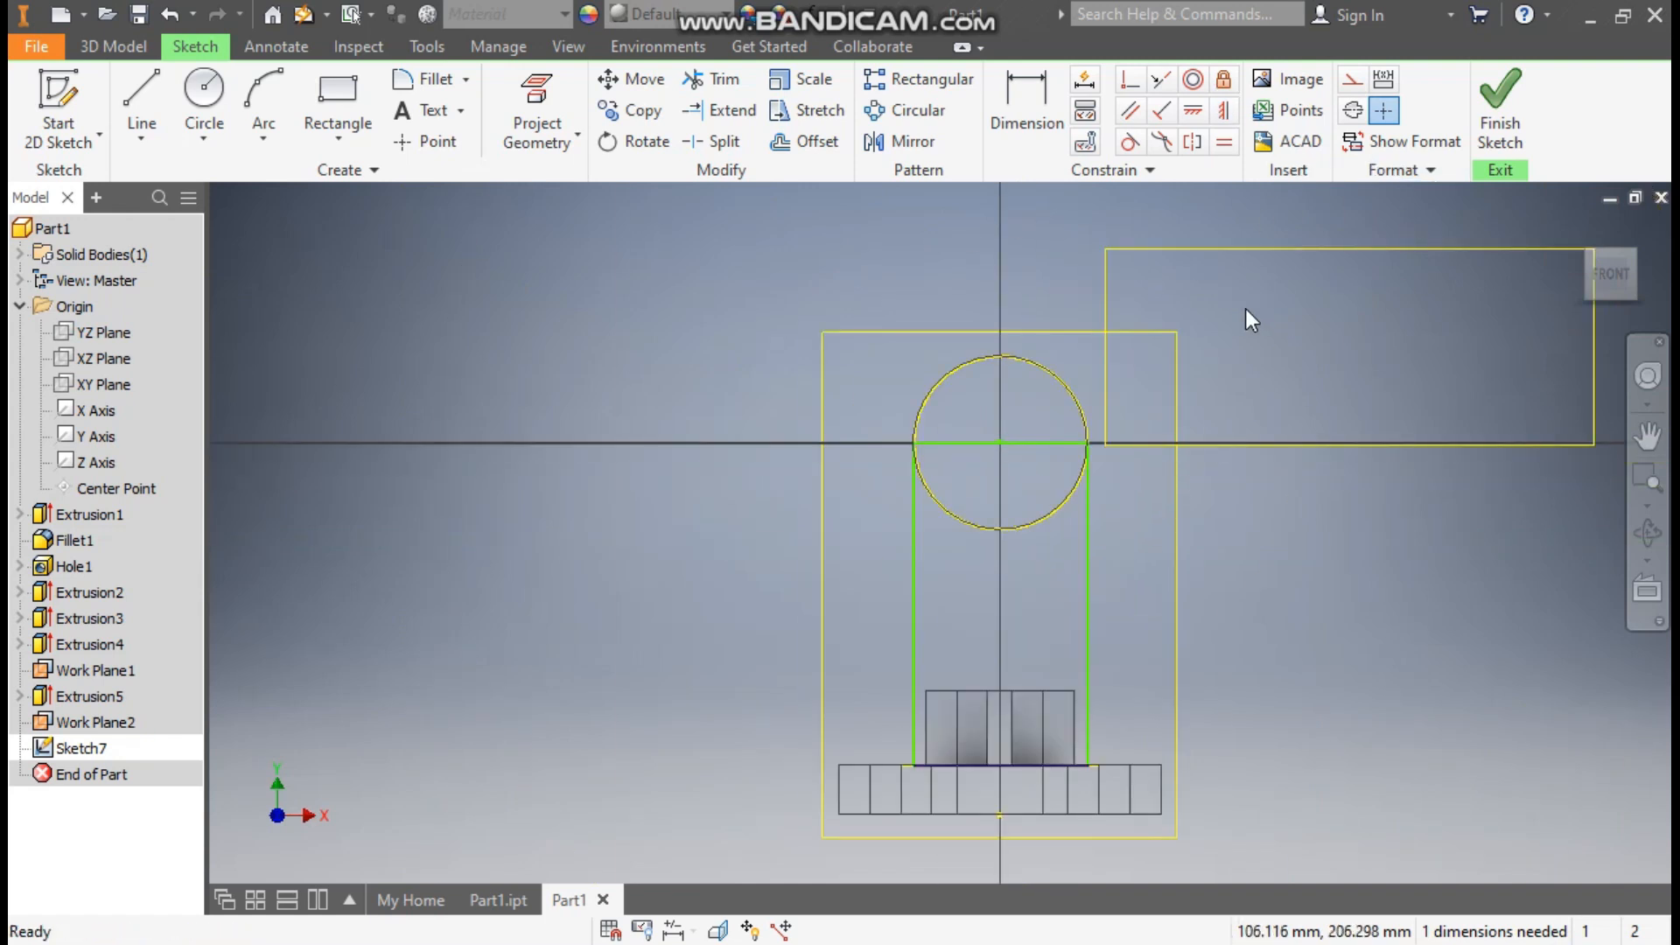
# Step: Move the rectangle's top edge below the circle's centre, constrain its midpoint coincident with that centre, and finish the sketch
pyautogui.click(1041, 443)
pyautogui.moveTo(1041, 447); pyautogui.dragTo(1032, 506)
pyautogui.click(1242, 512)
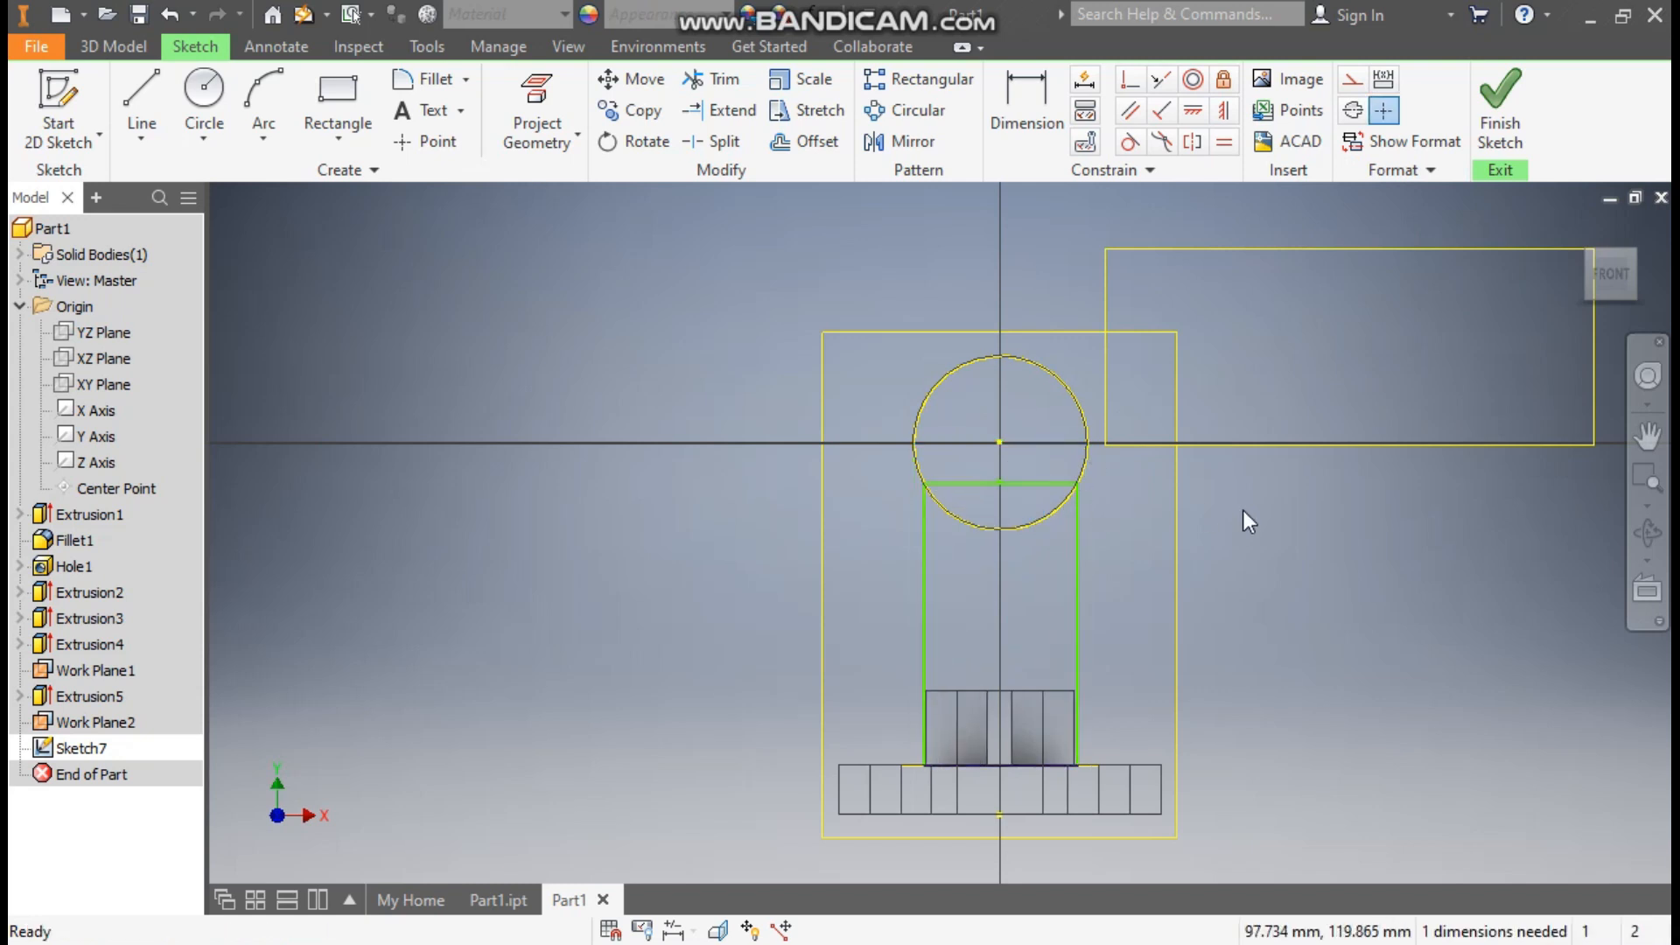
pyautogui.click(1129, 79)
pyautogui.click(1001, 480)
pyautogui.click(1003, 441)
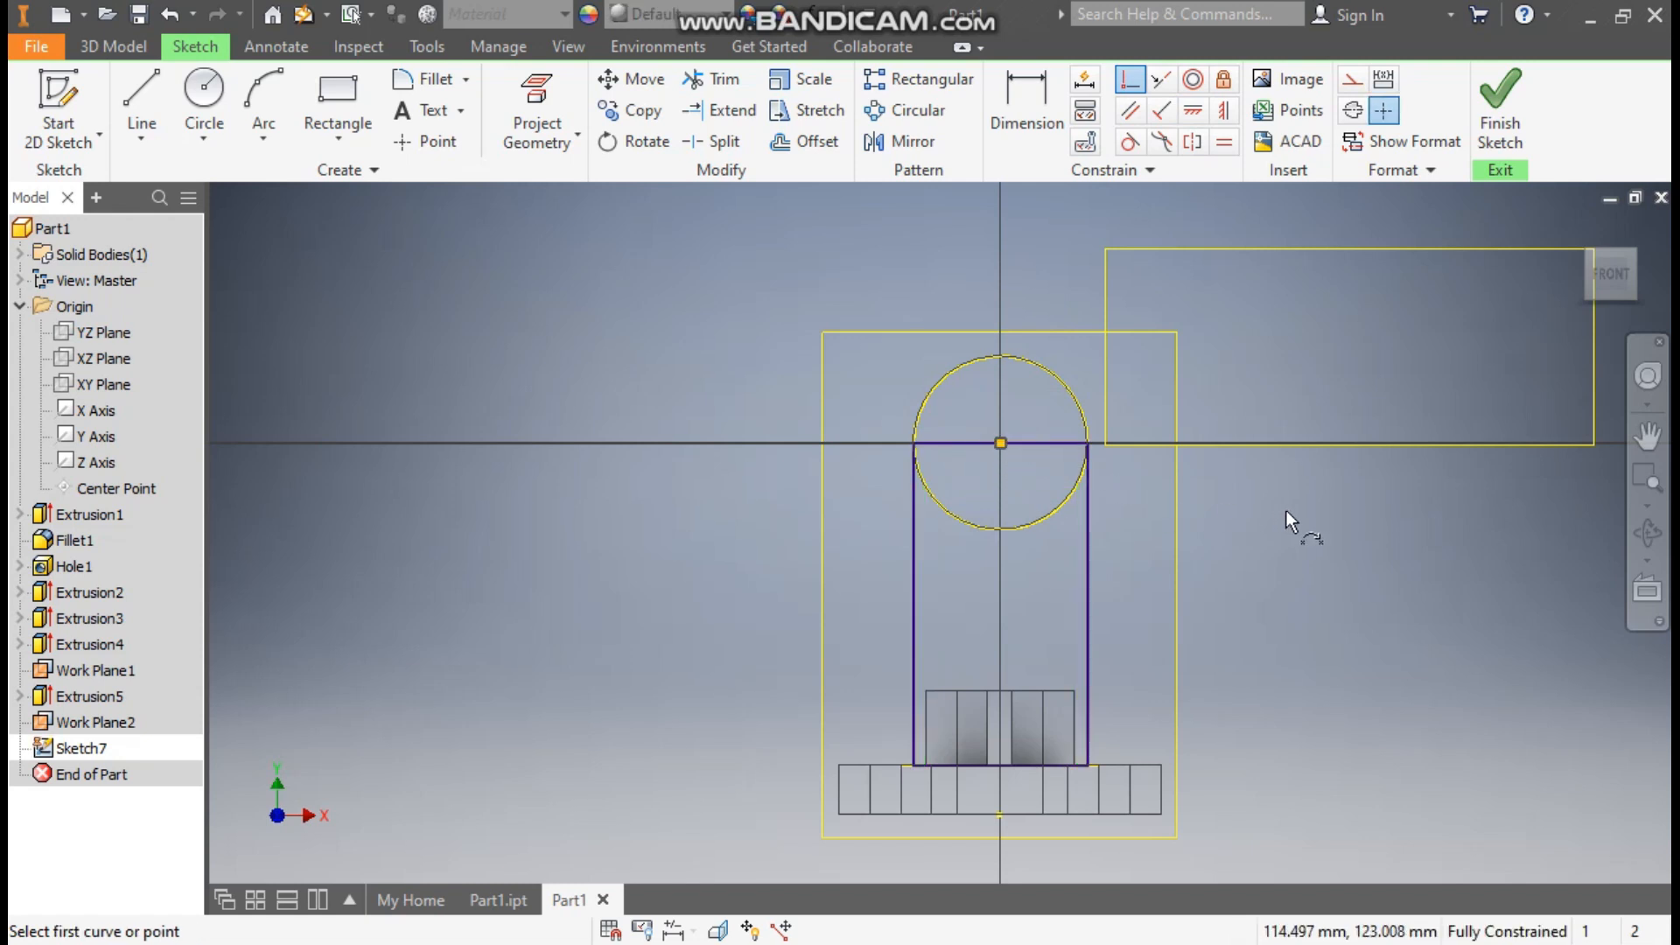
pyautogui.click(1499, 105)
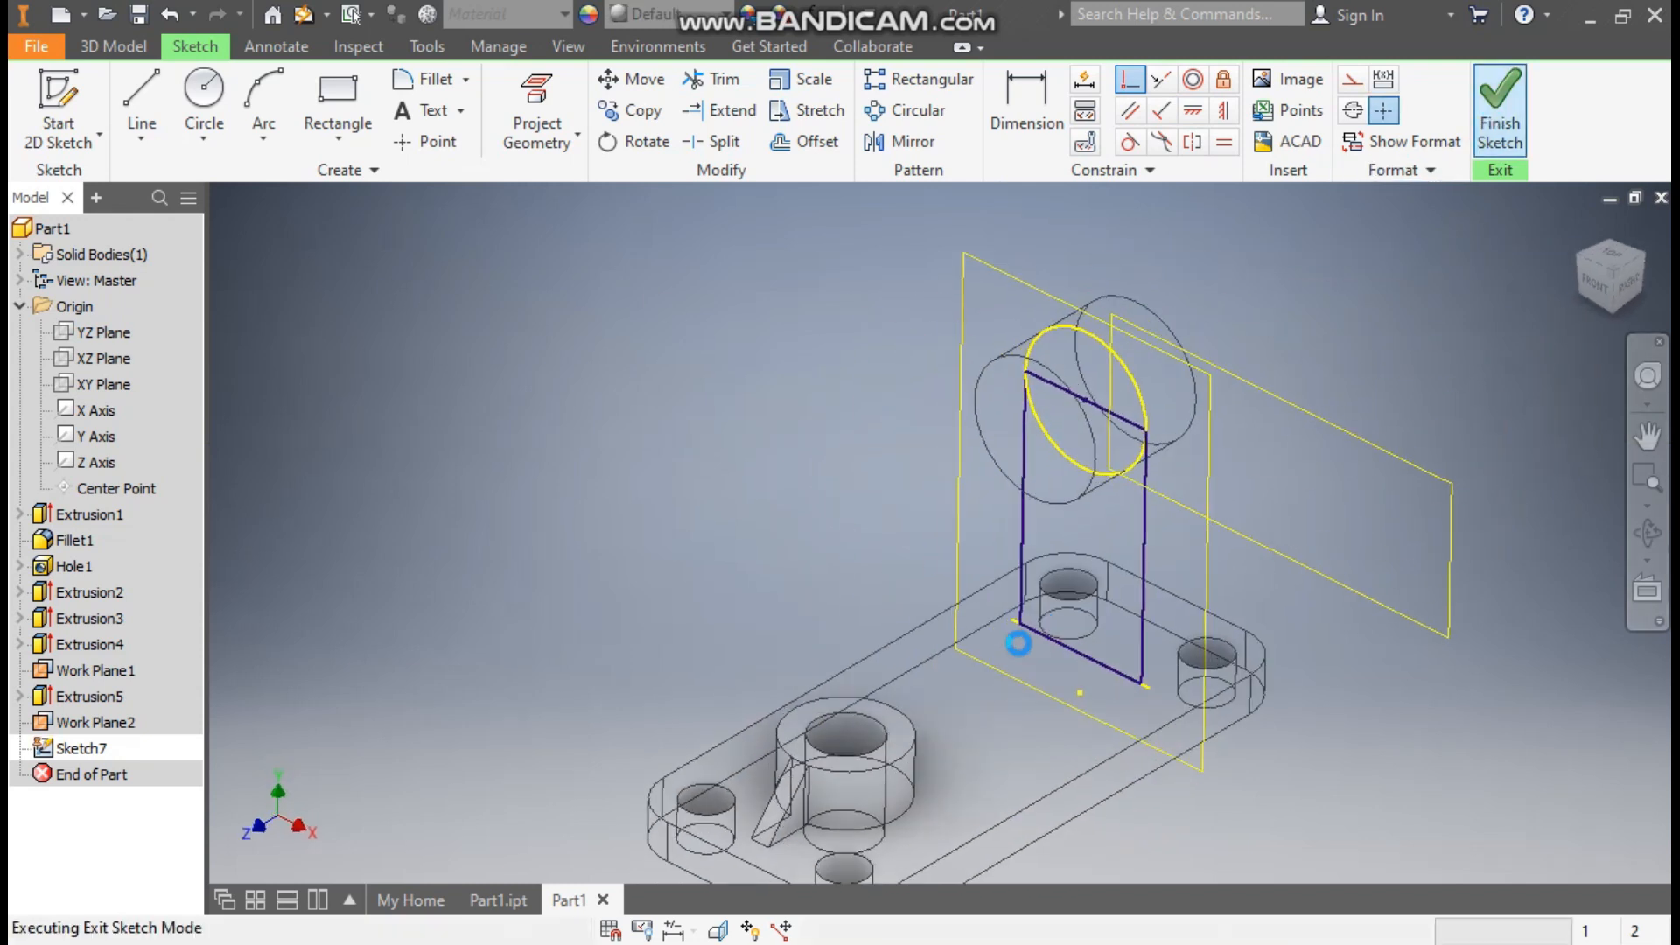
# Step: Extrude the upright's rectangle symmetrically to a total thickness of 10 mm, joined to the body
pyautogui.click(148, 93)
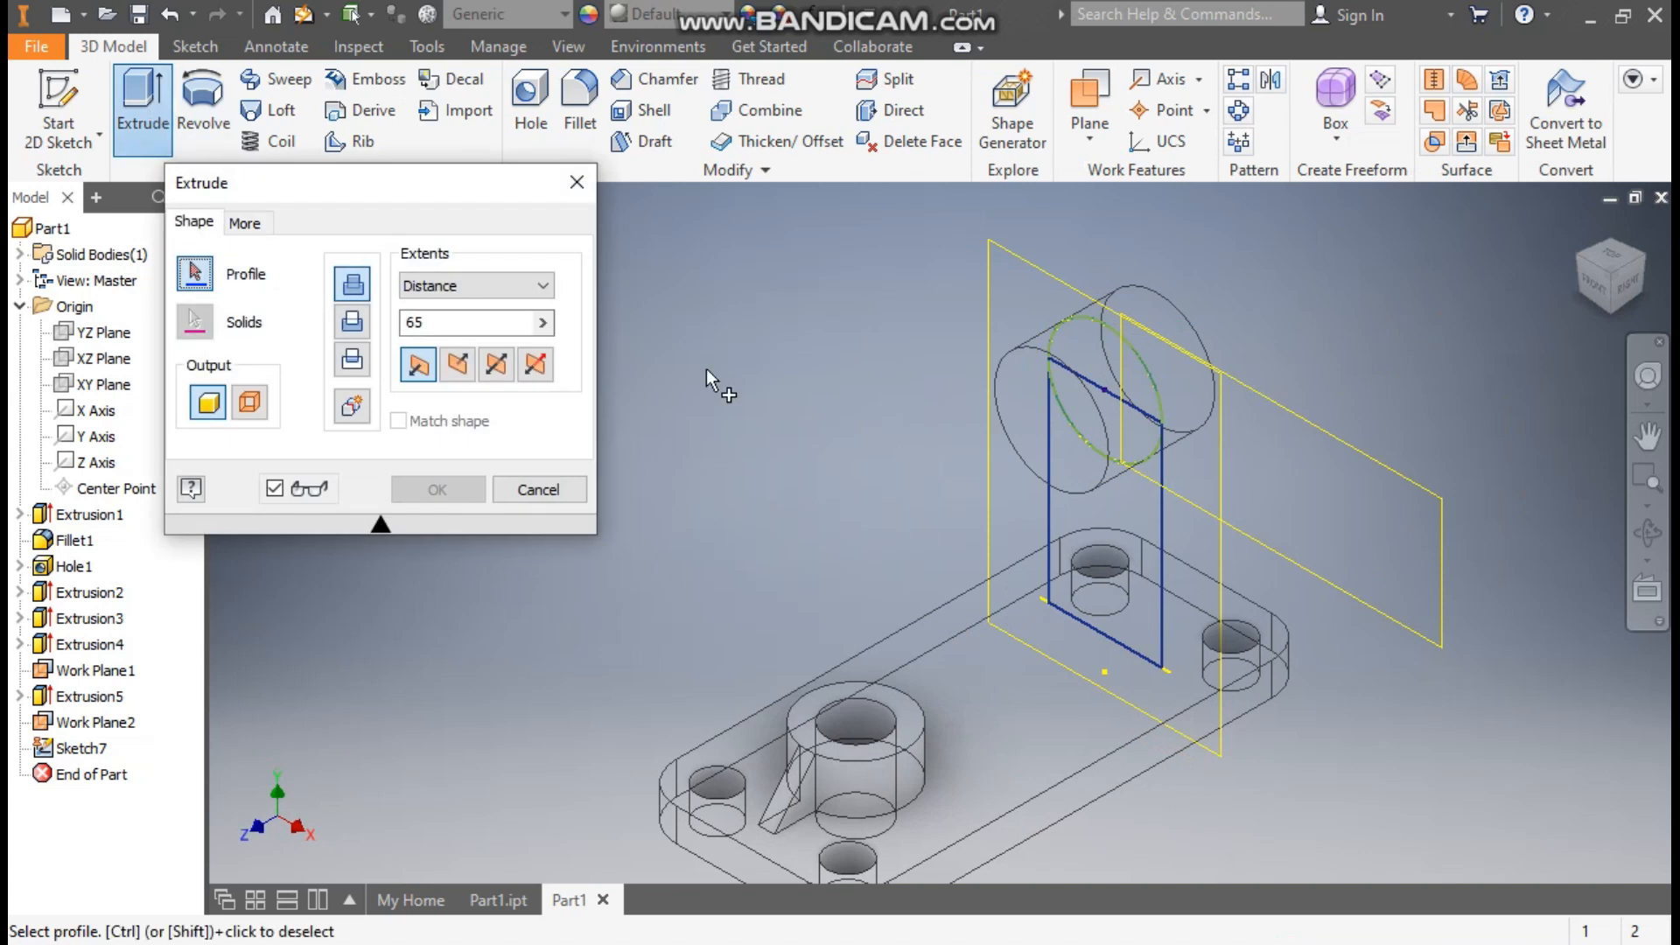
pyautogui.click(1122, 497)
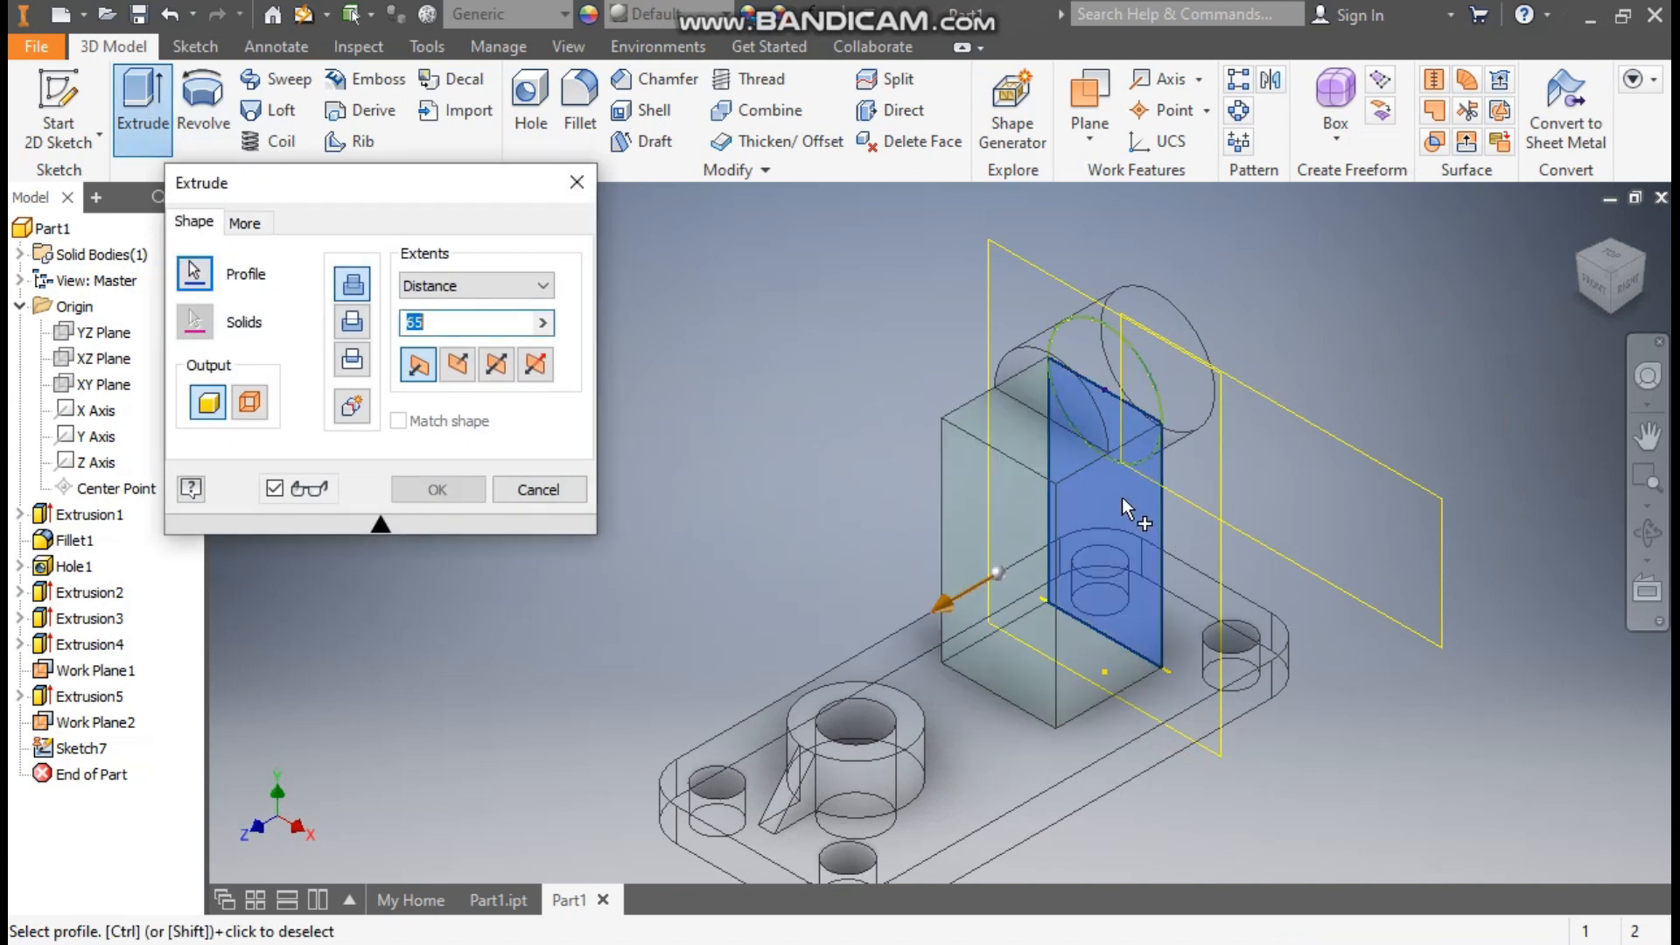
pyautogui.click(496, 365)
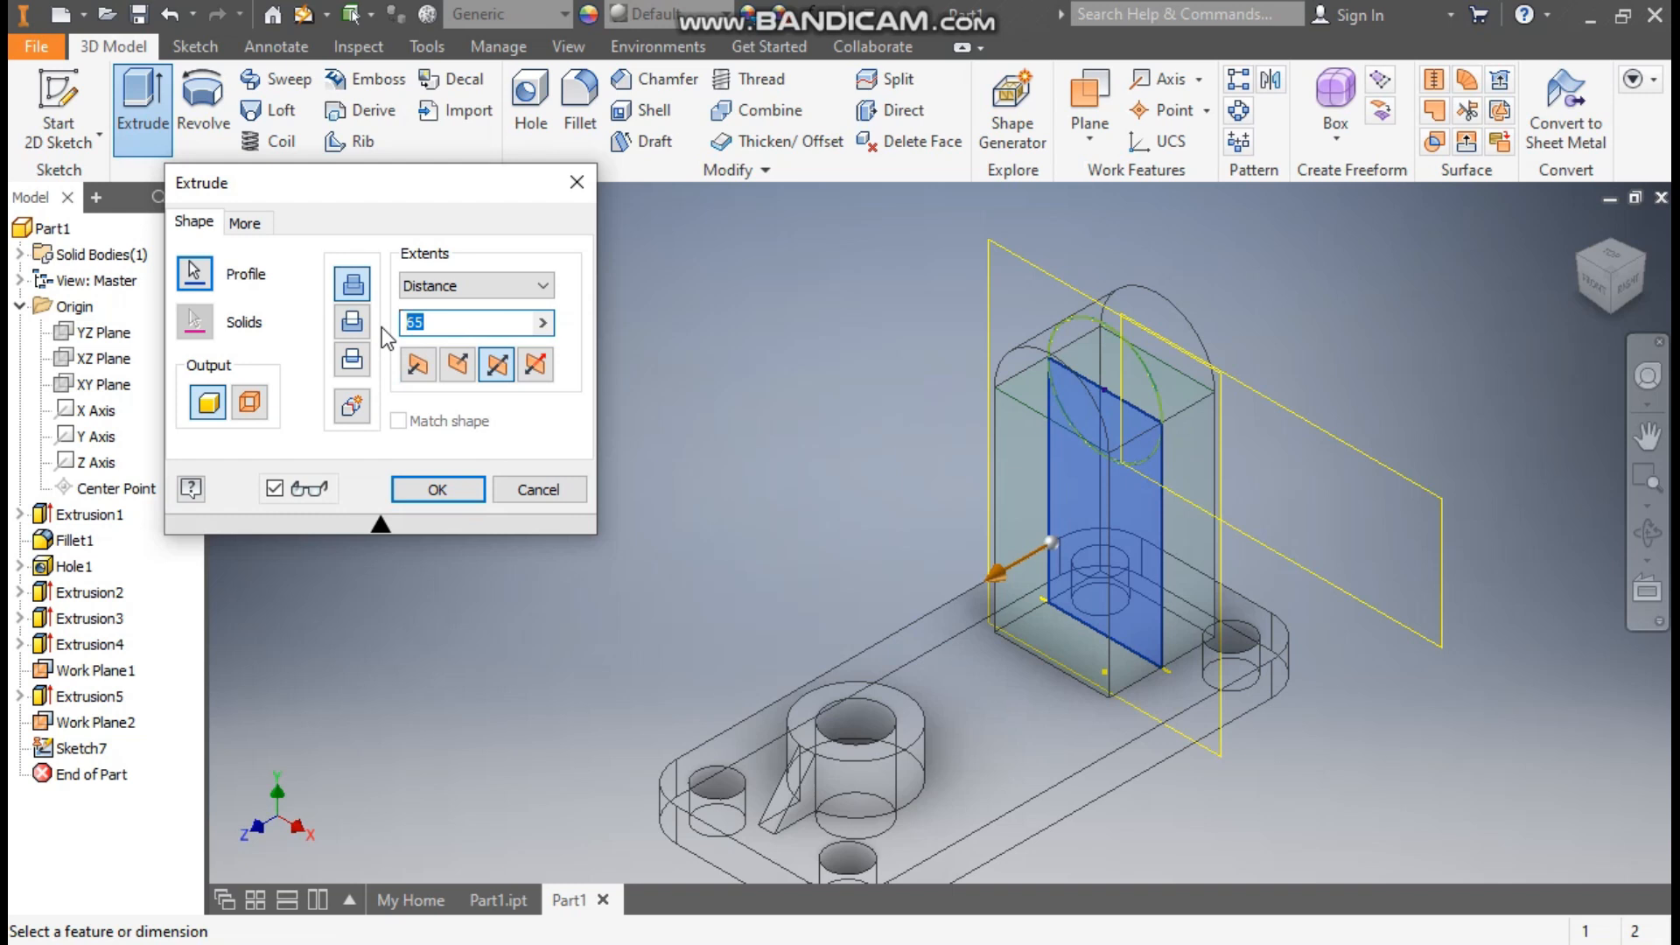
pyautogui.write('10')
pyautogui.click(437, 490)
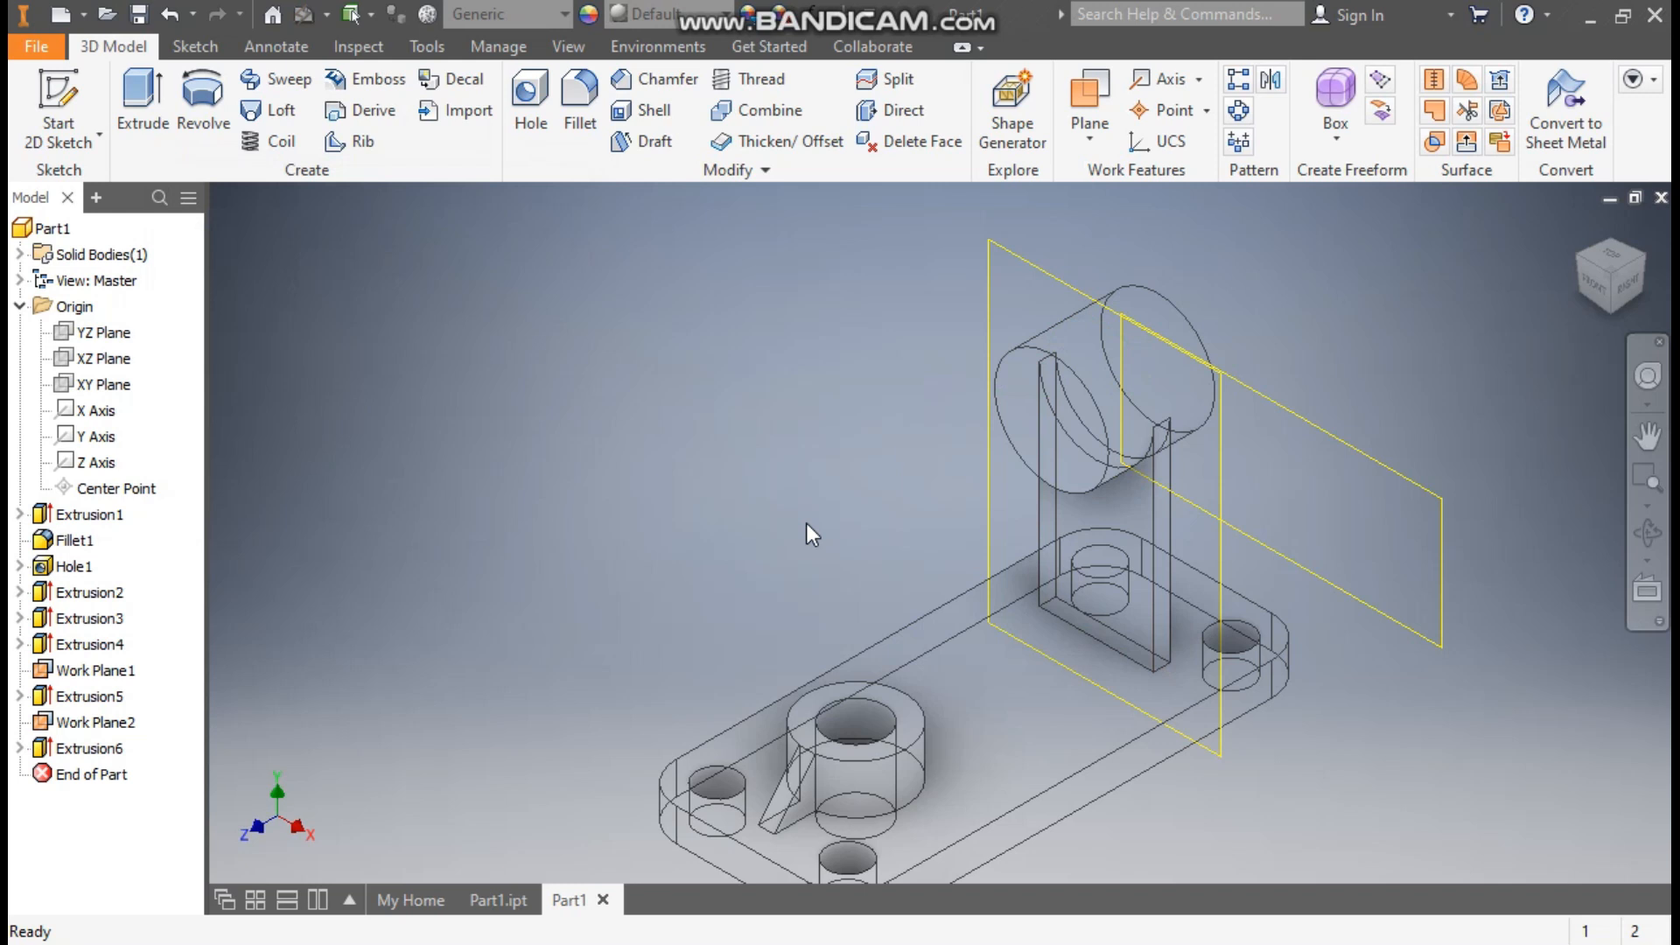
# Step: Check the finished bracket in Part1.ipt and, back in the part in progress, start a sketch on the YZ plane
pyautogui.scroll(-3, 816, 512)
pyautogui.moveTo(817, 511); pyautogui.dragTo(864, 444, button='middle')
pyautogui.scroll(3, 863, 382)
pyautogui.click(477, 898)
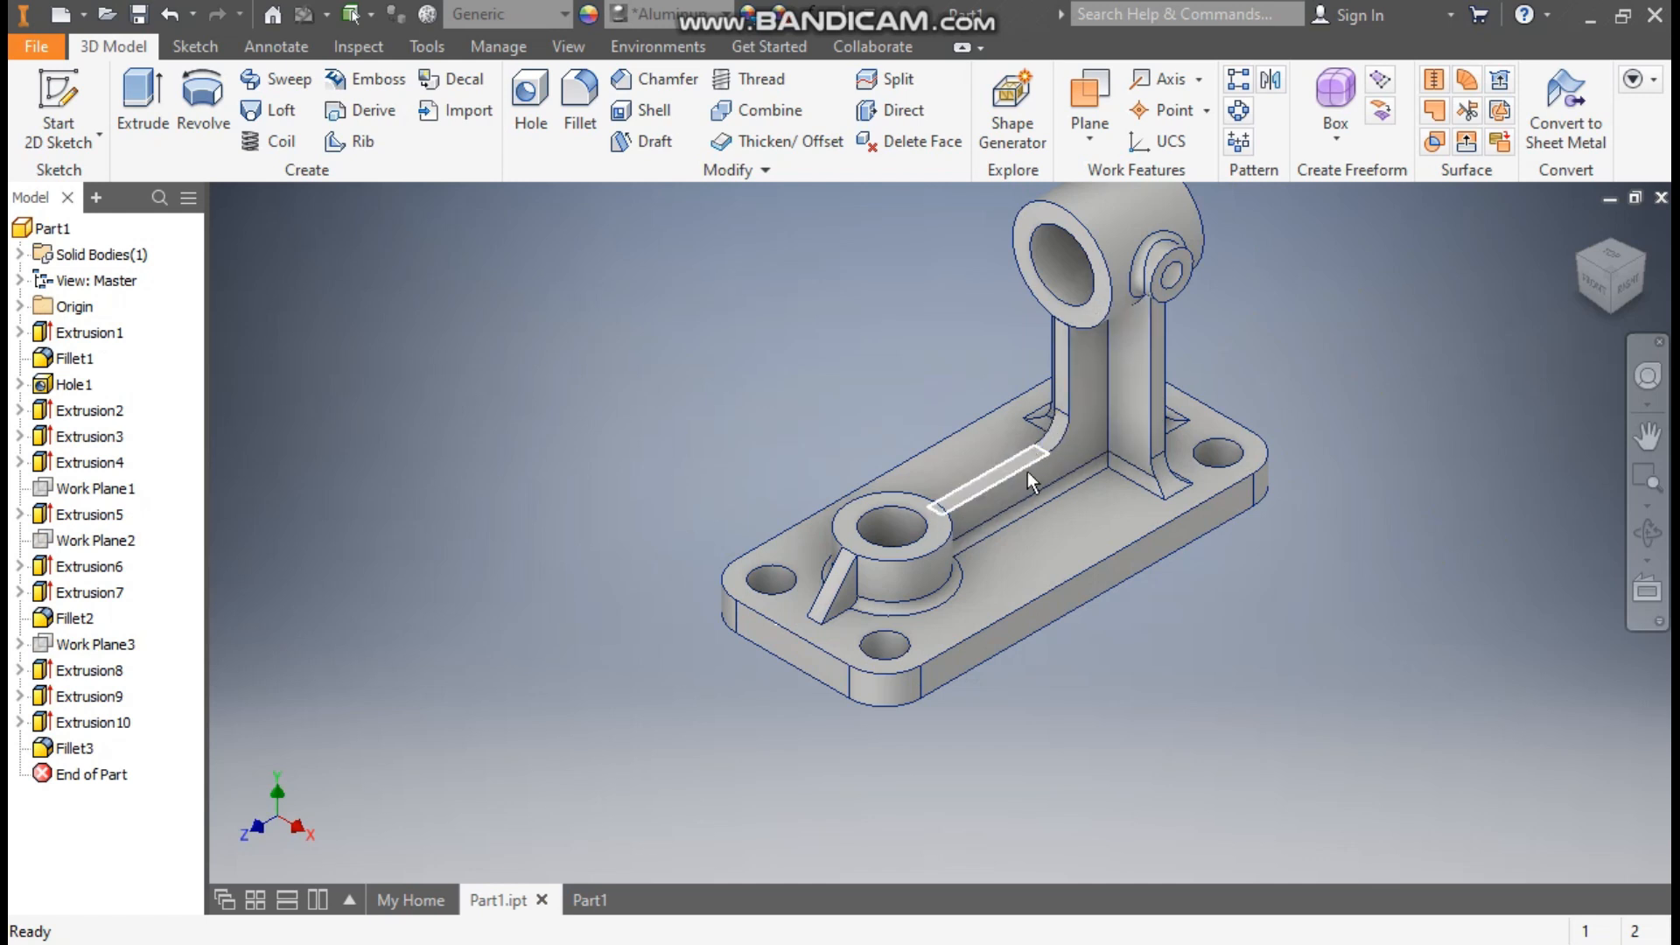
pyautogui.click(584, 900)
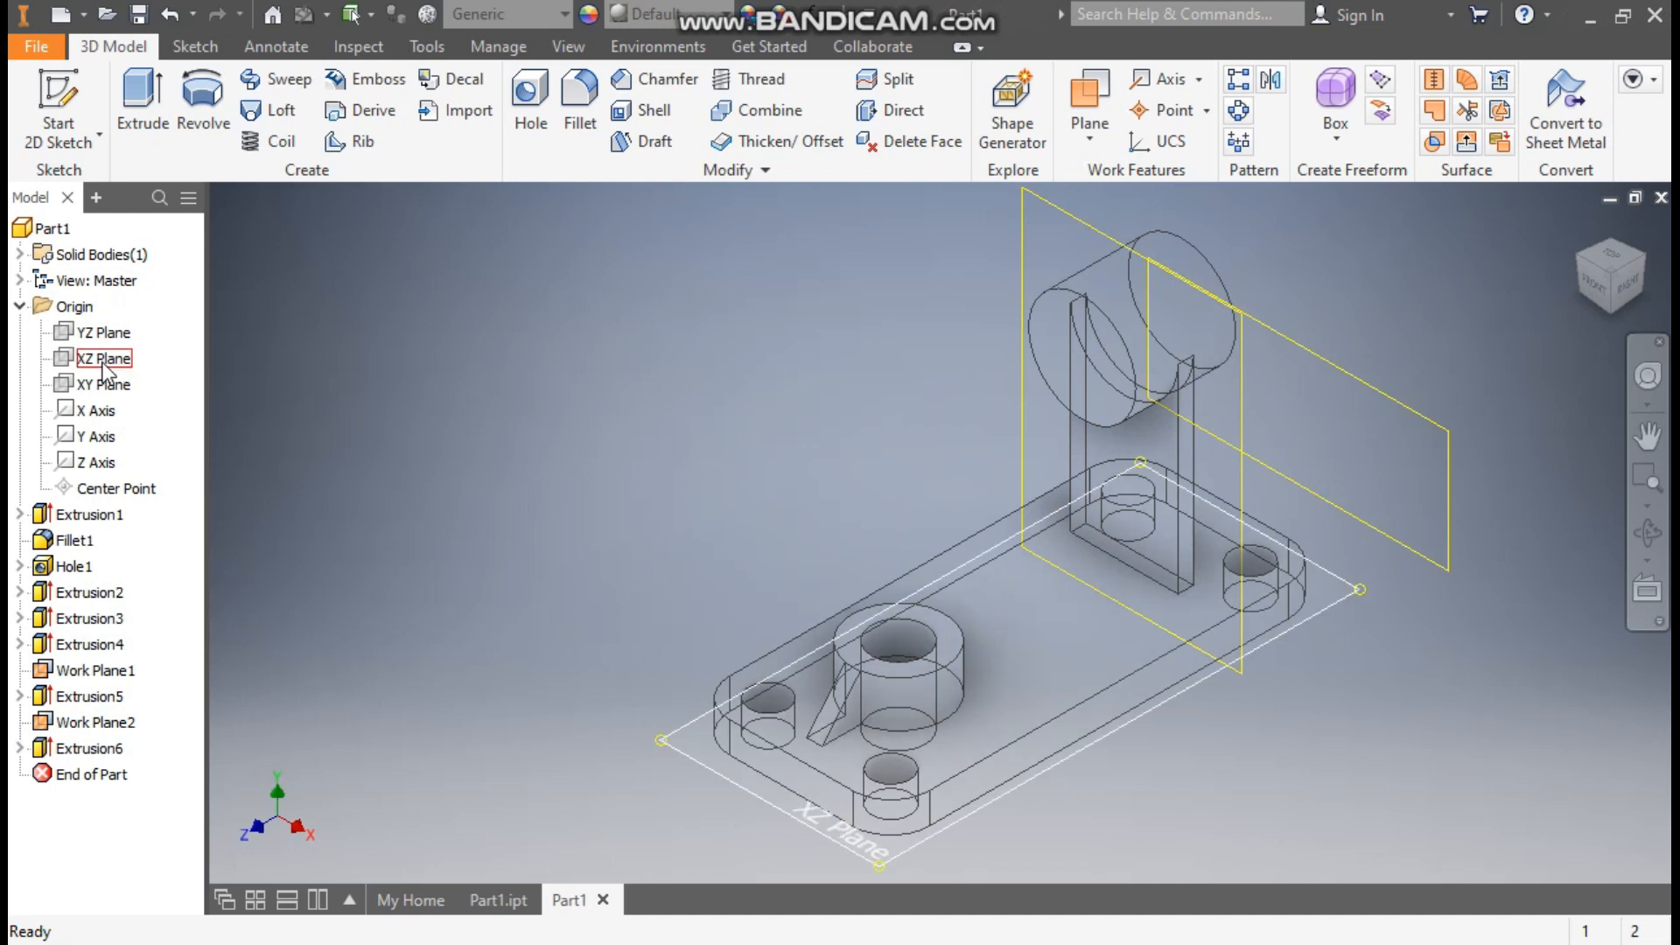
pyautogui.click(103, 333)
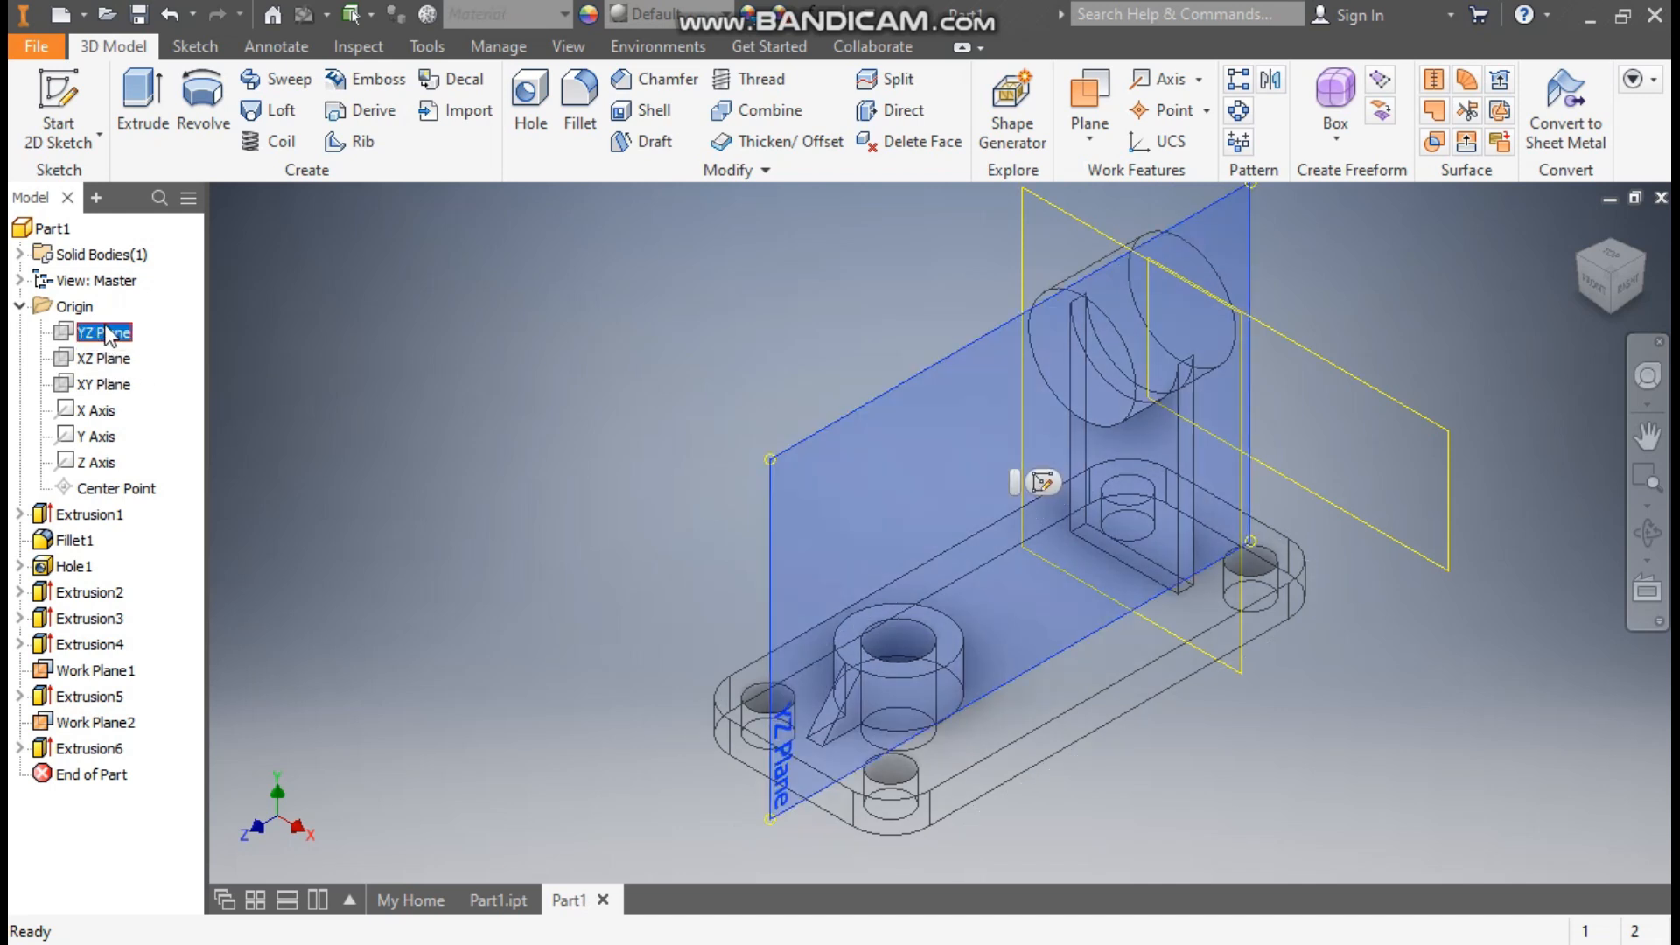
pyautogui.click(1037, 484)
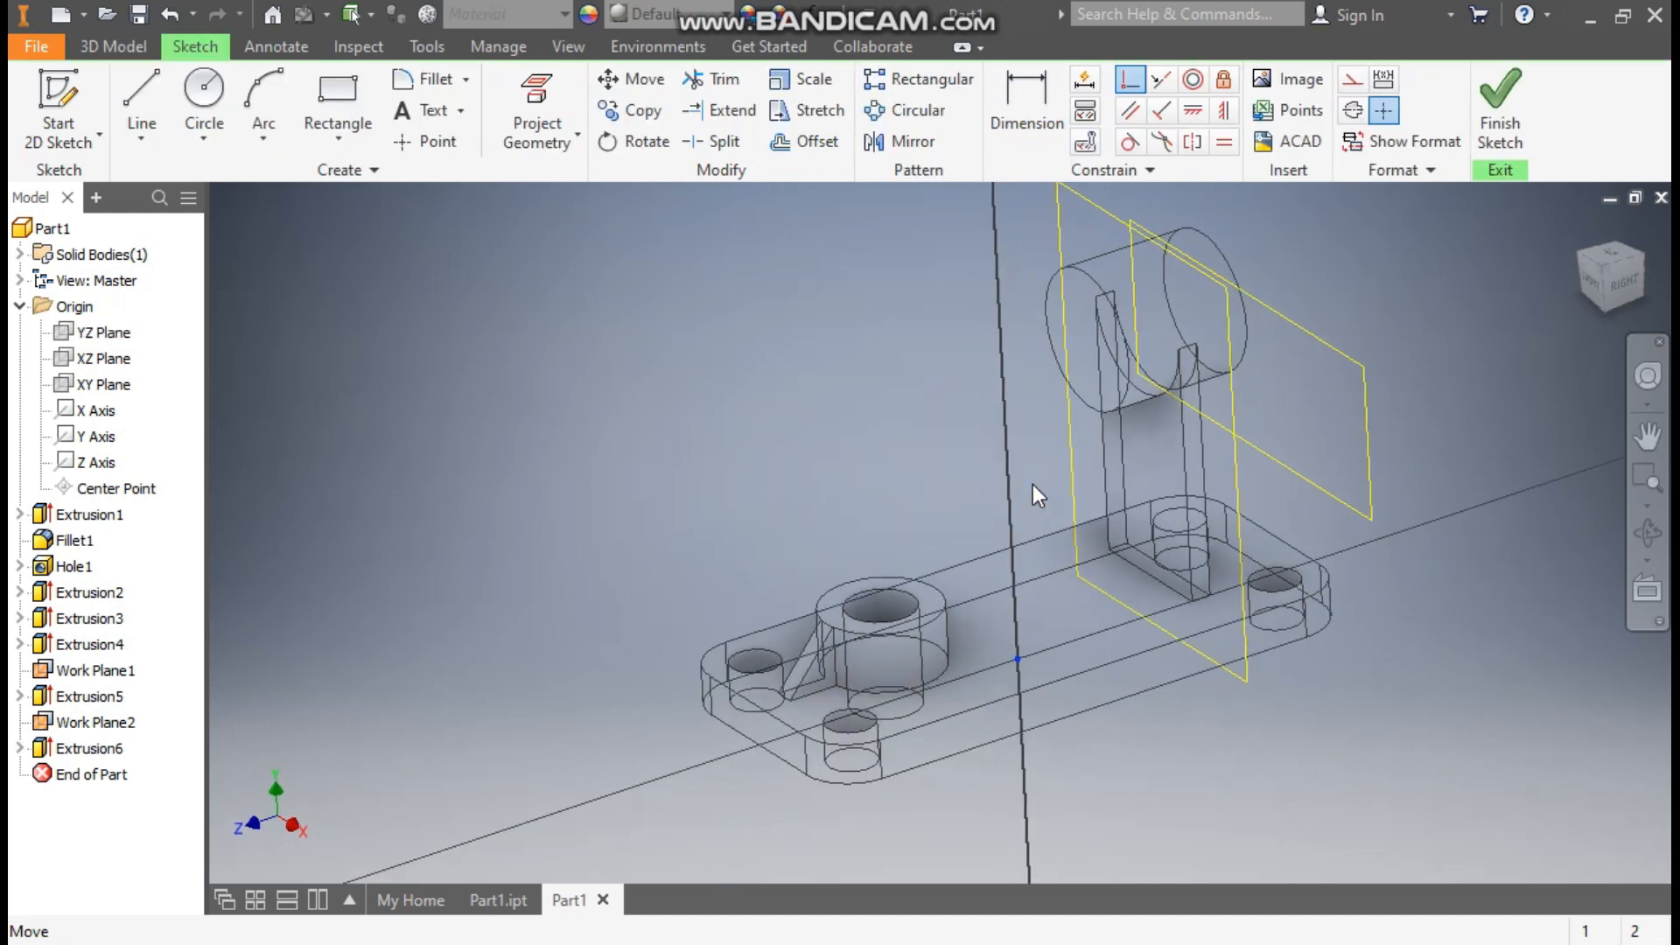
pyautogui.moveTo(1057, 332); pyautogui.dragTo(1138, 400, button='middle')
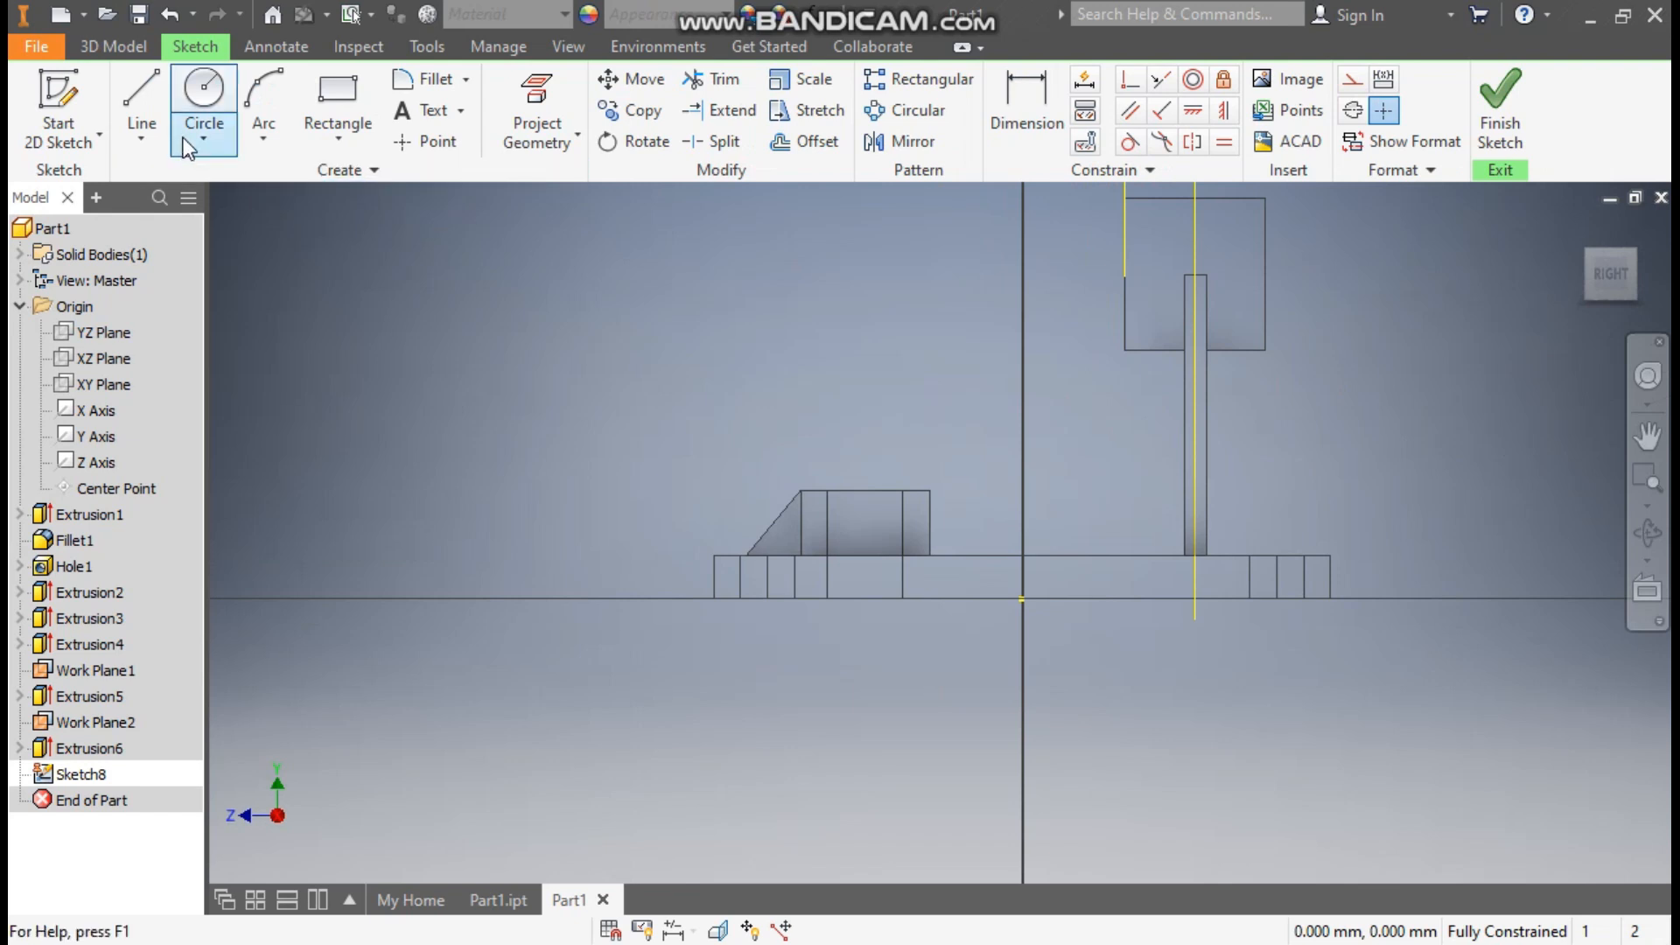
# Step: Sketch a two-point rectangle about 24 mm high on the plate's top edge, spanning from the boss's side to the upright
pyautogui.click(332, 121)
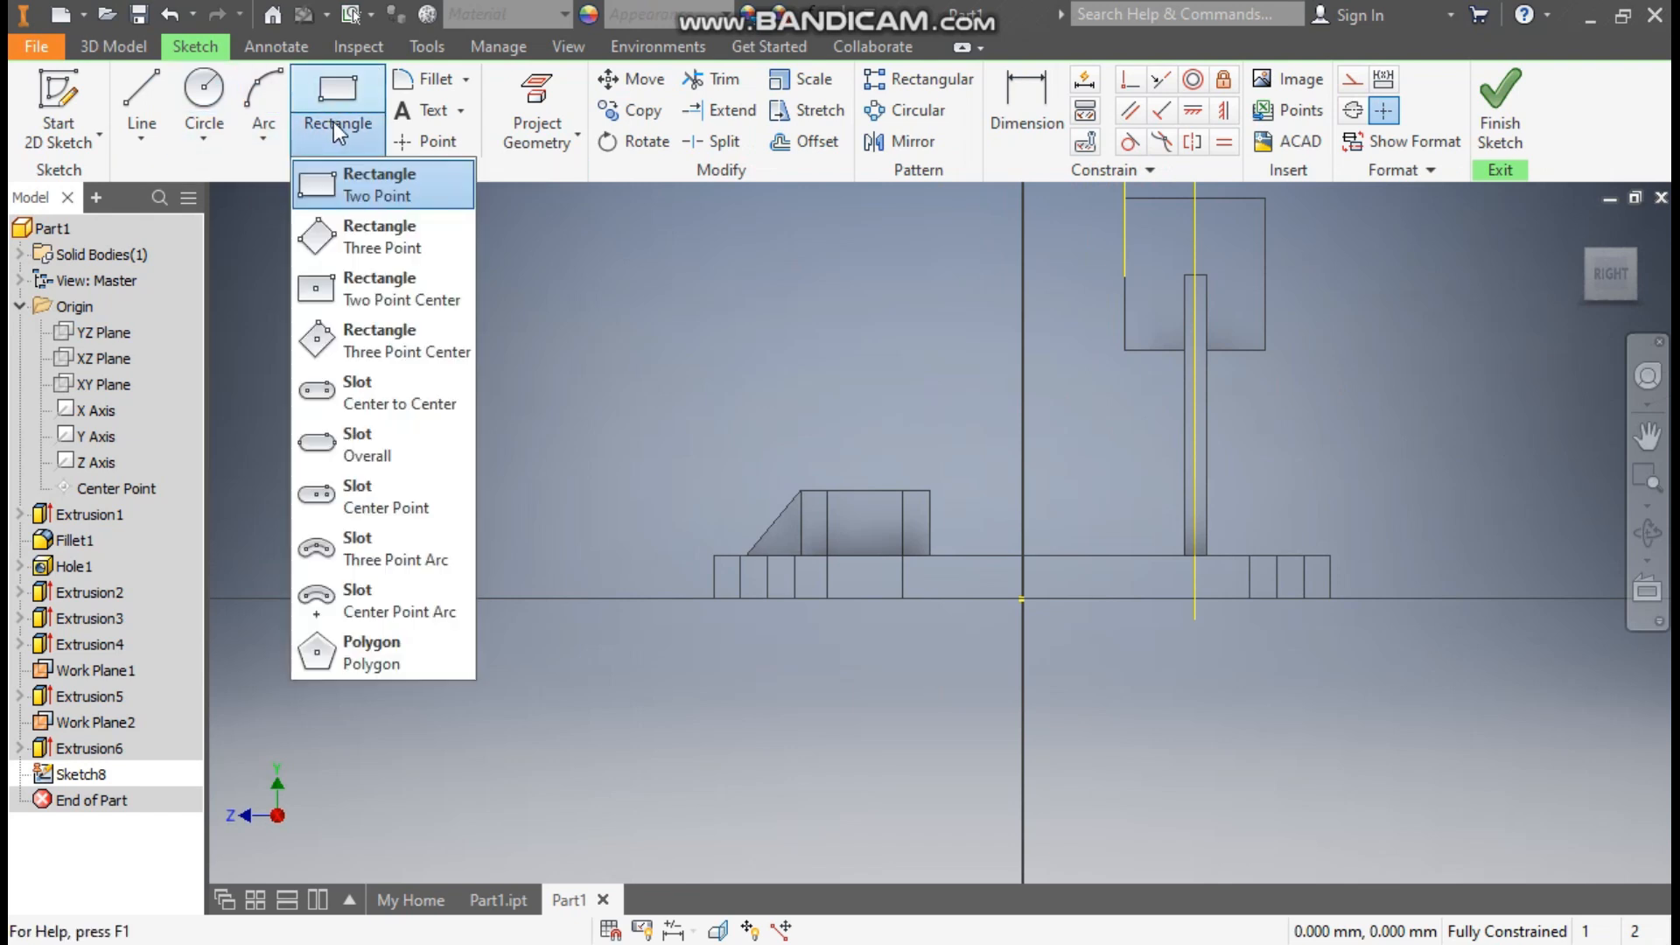
pyautogui.click(352, 192)
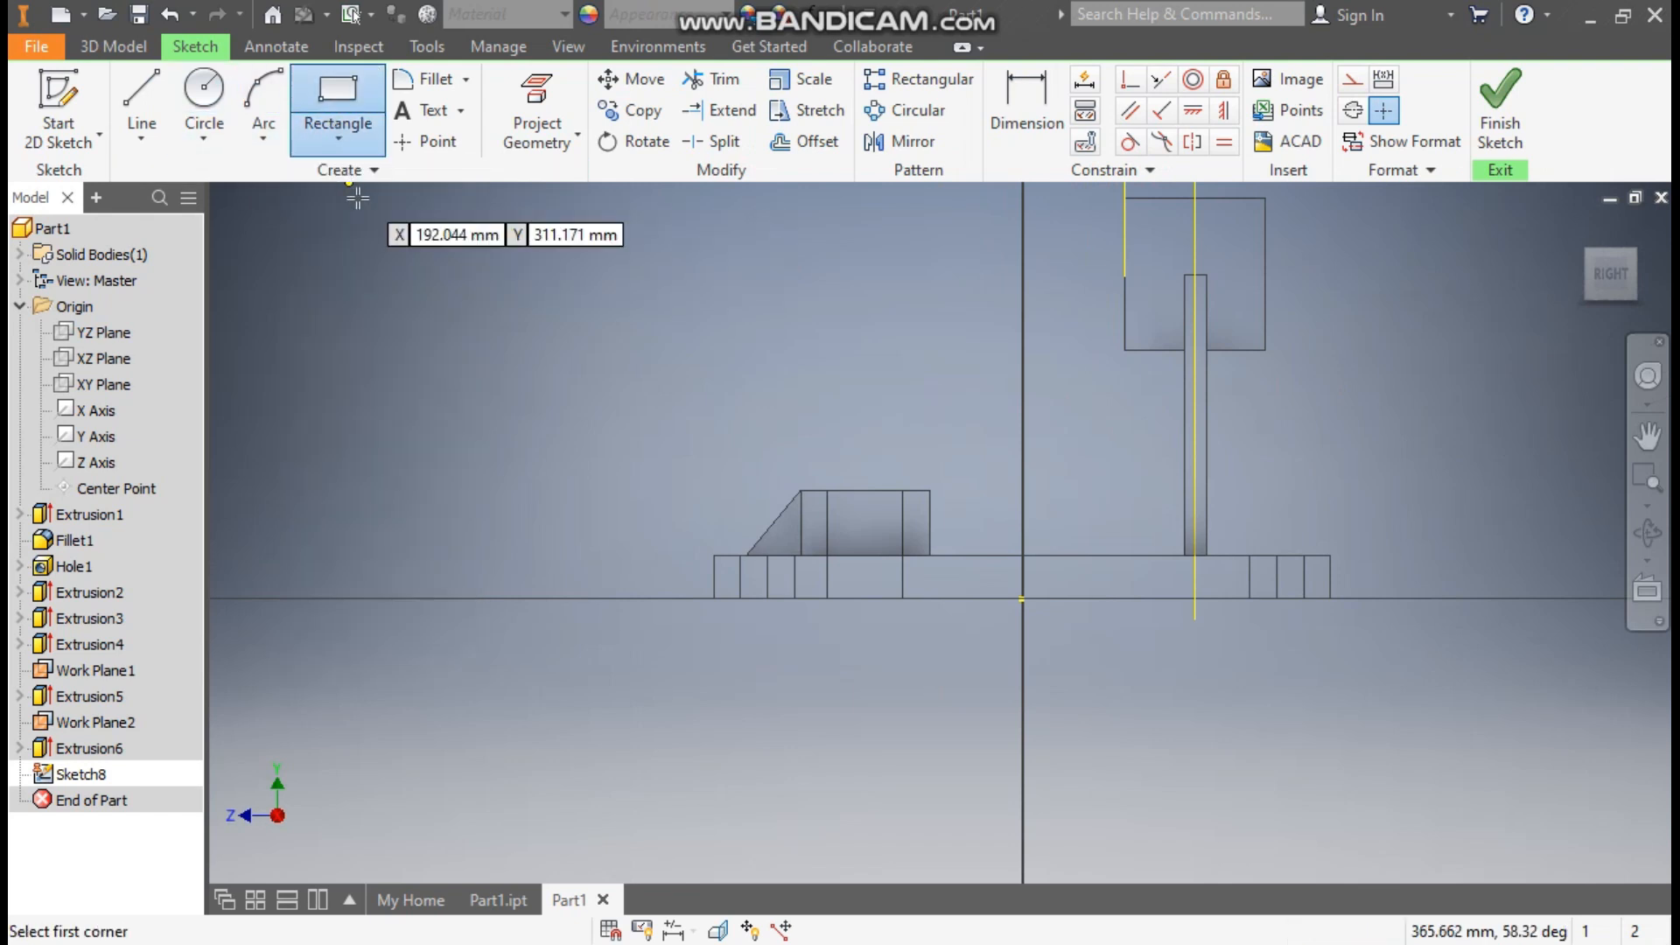
pyautogui.scroll(3, 953, 522)
pyautogui.click(911, 488)
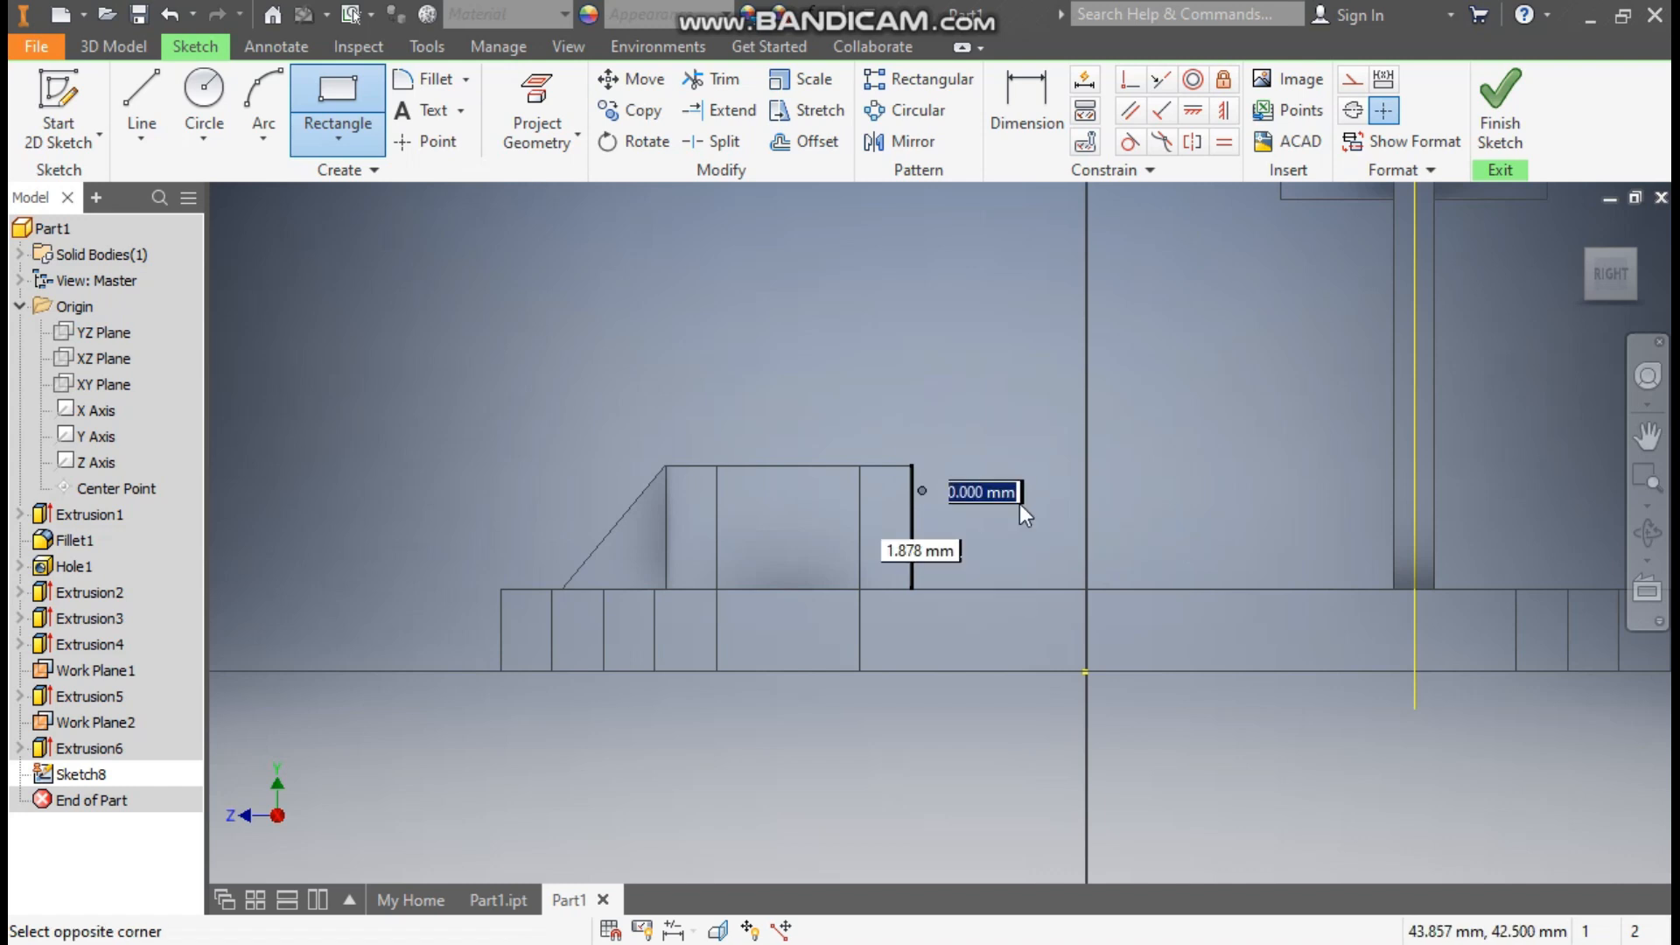
pyautogui.click(1396, 589)
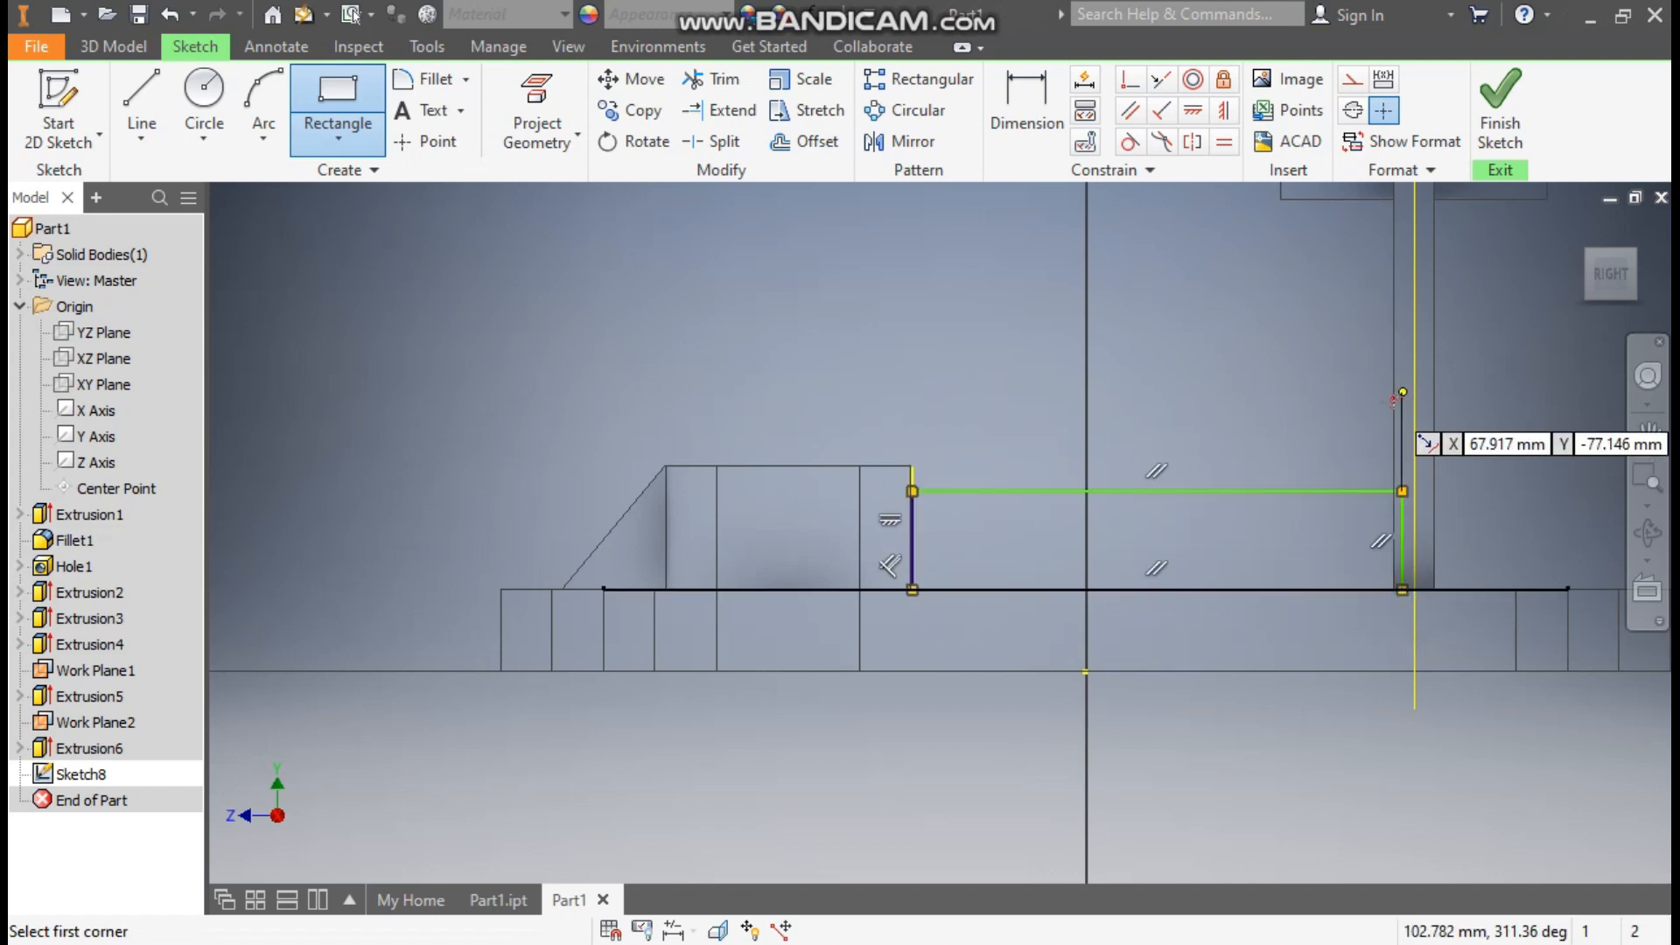
# Step: Sketch a rectangle on each side of the upright below the cylinder, one reaching the low rectangle, the other ending just above the plate
pyautogui.moveTo(1403, 443); pyautogui.dragTo(1237, 630, button='middle')
pyautogui.click(1223, 395)
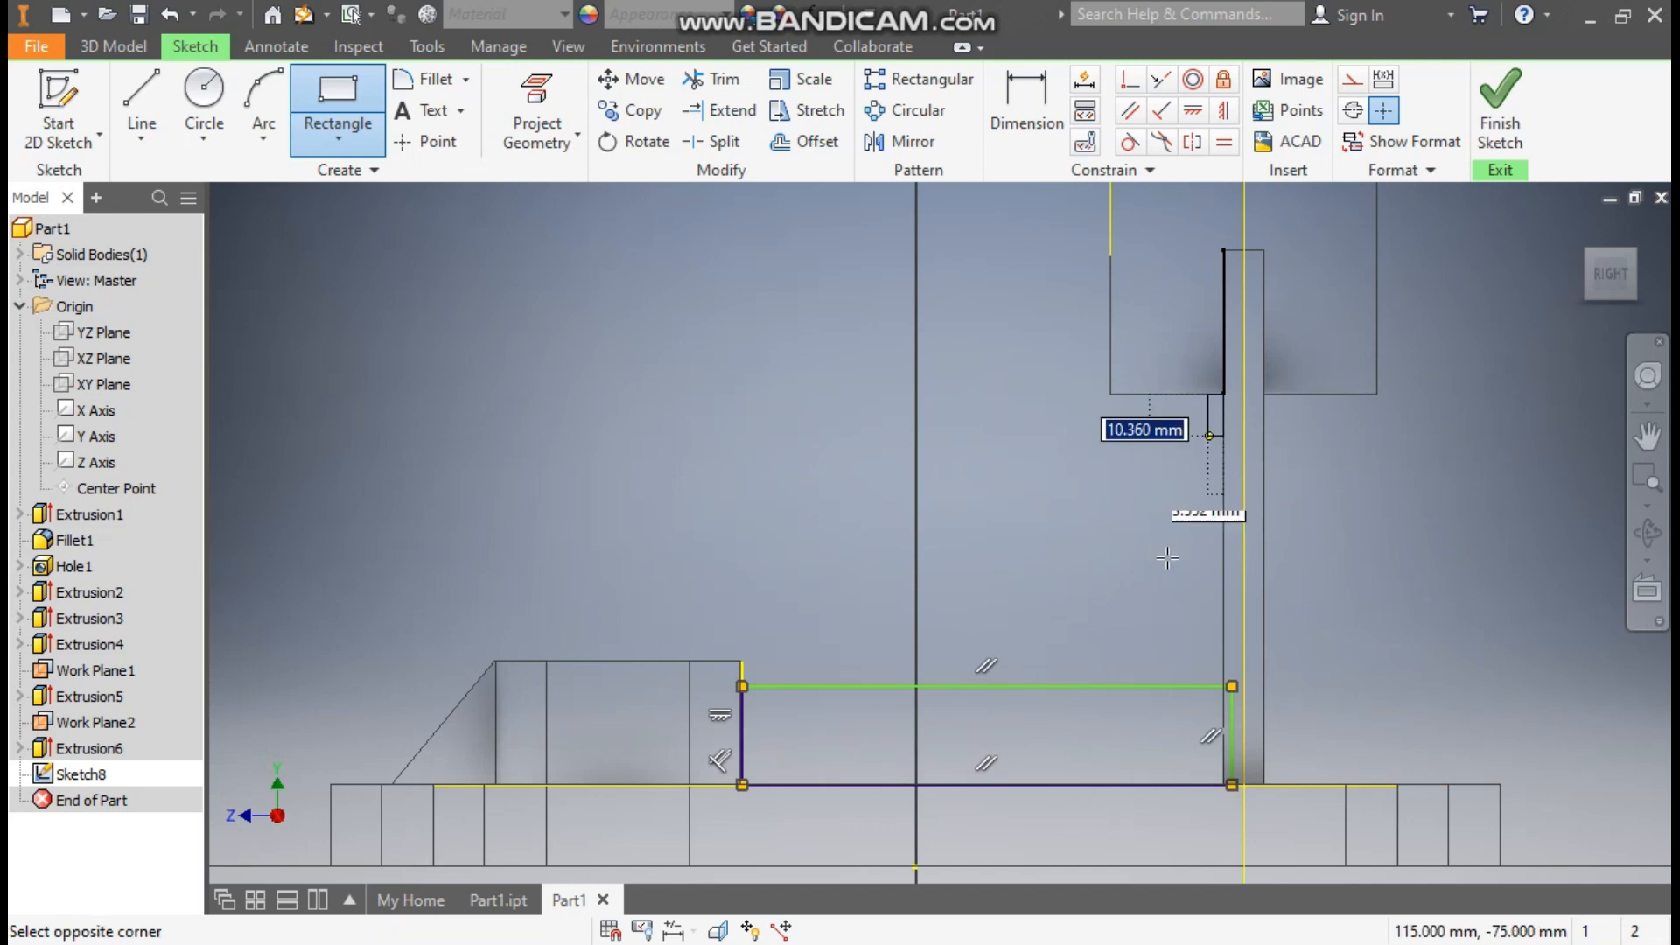
pyautogui.click(1106, 686)
pyautogui.click(1377, 394)
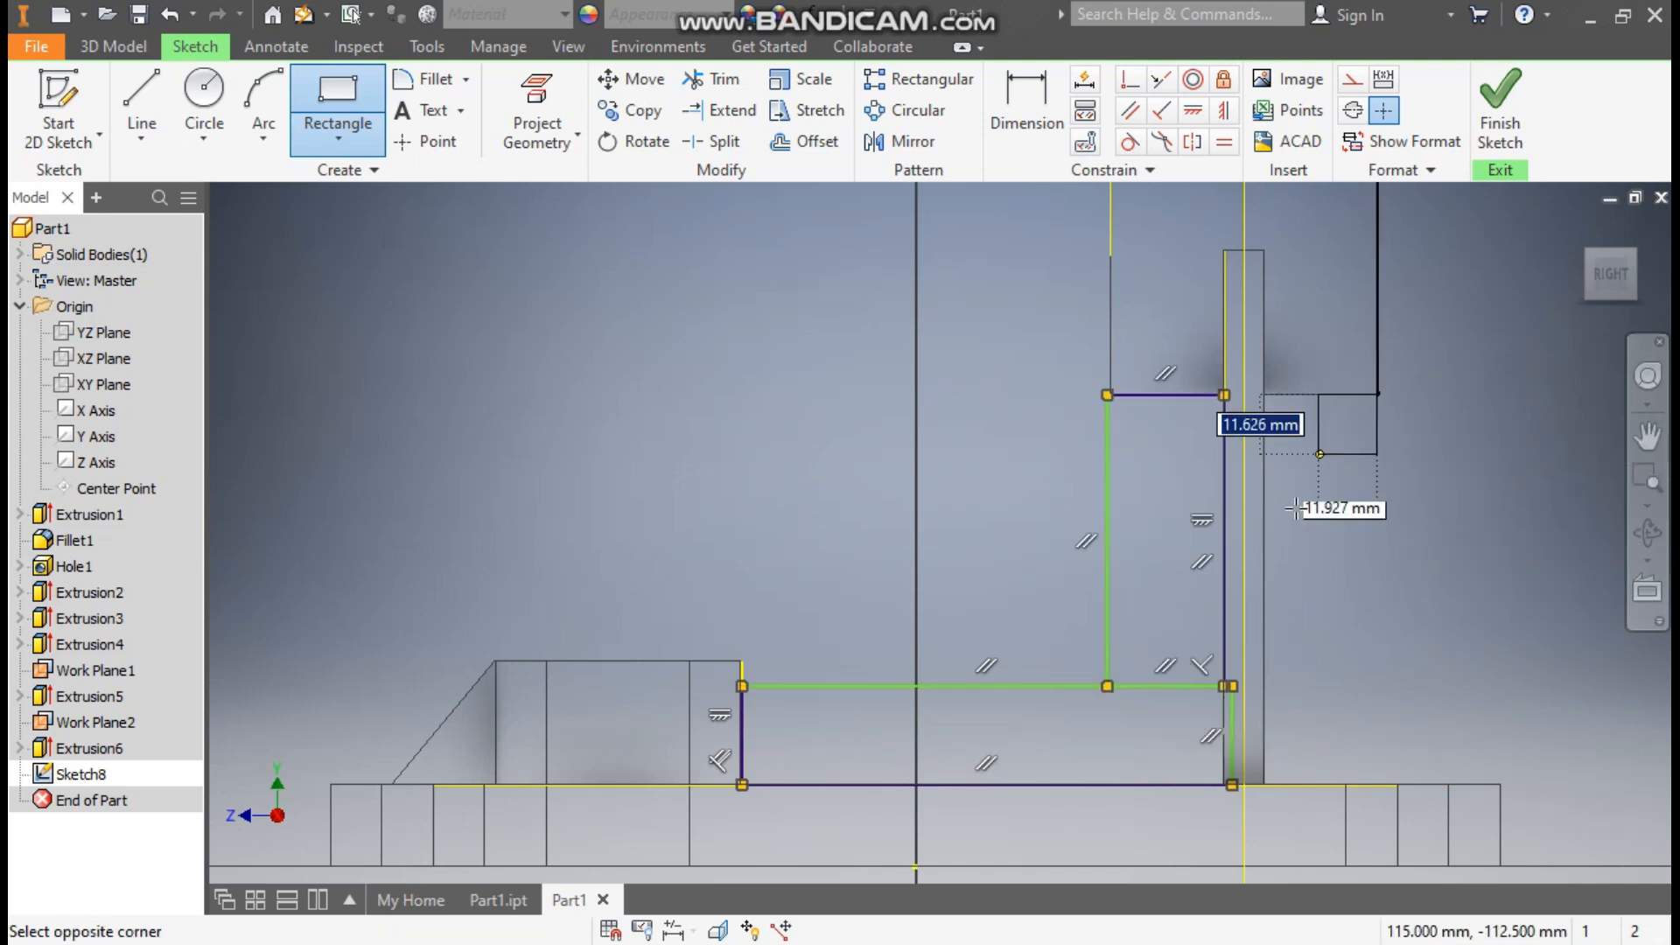
pyautogui.click(1258, 725)
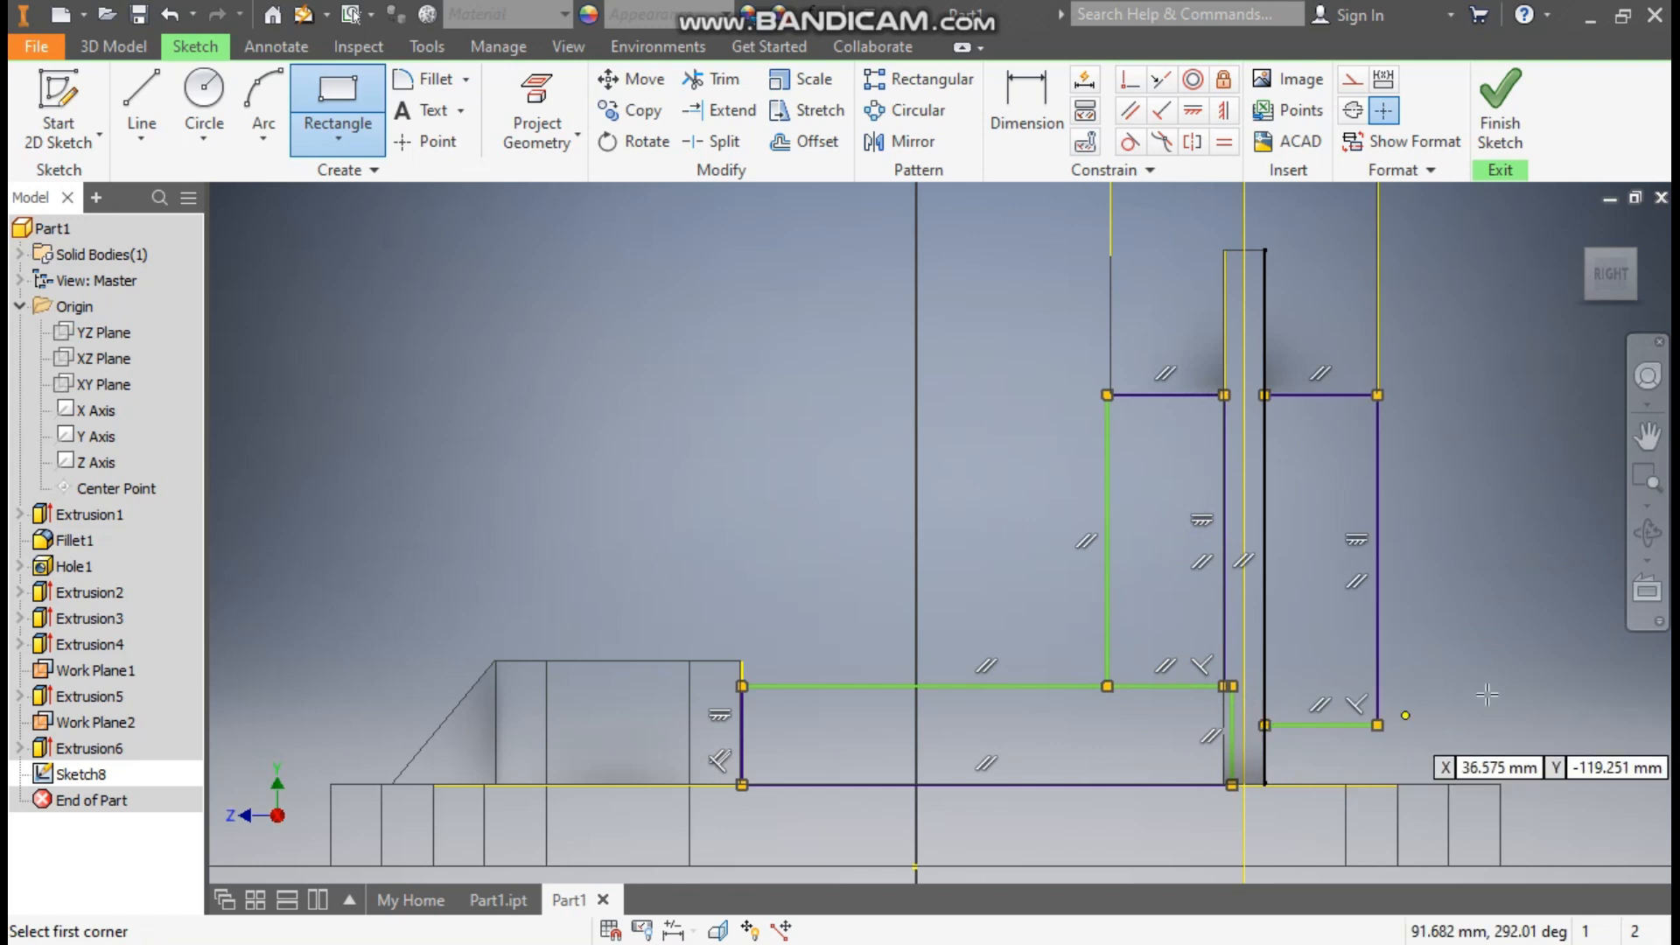
pyautogui.moveTo(1539, 671); pyautogui.dragTo(1364, 670, button='middle')
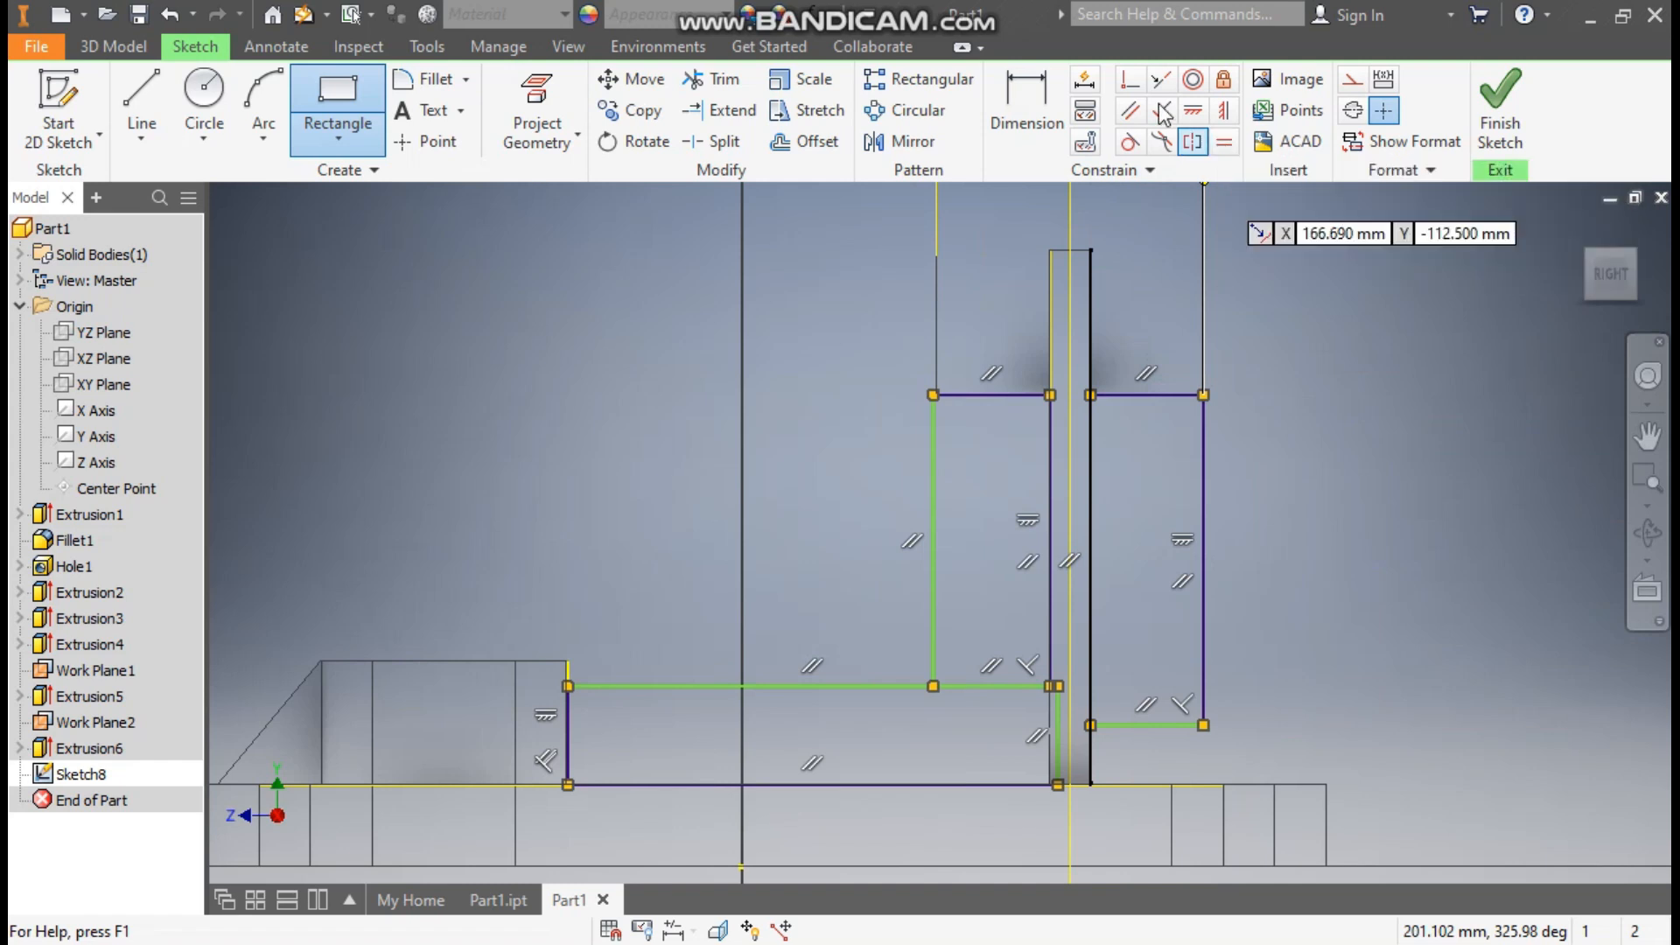
# Step: Add coincident constraints joining the low rectangle's corner to the upright's edge and the rear rectangle's bottom to the plate's top edge
pyautogui.click(1131, 88)
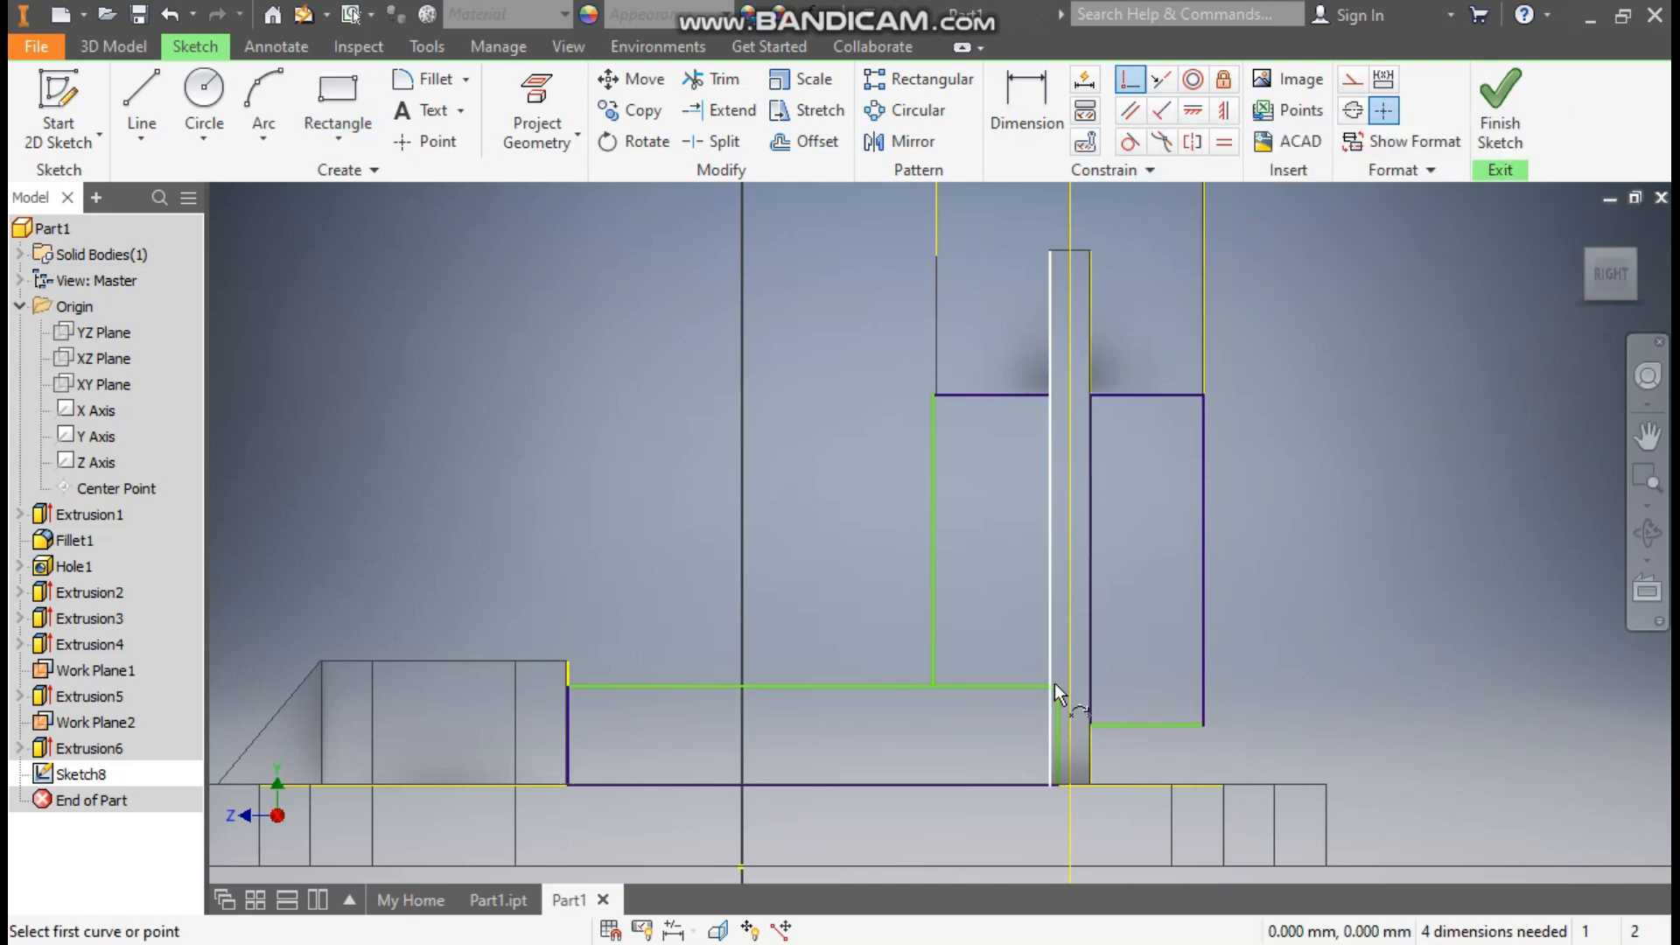
pyautogui.scroll(5, 1054, 685)
pyautogui.click(1079, 638)
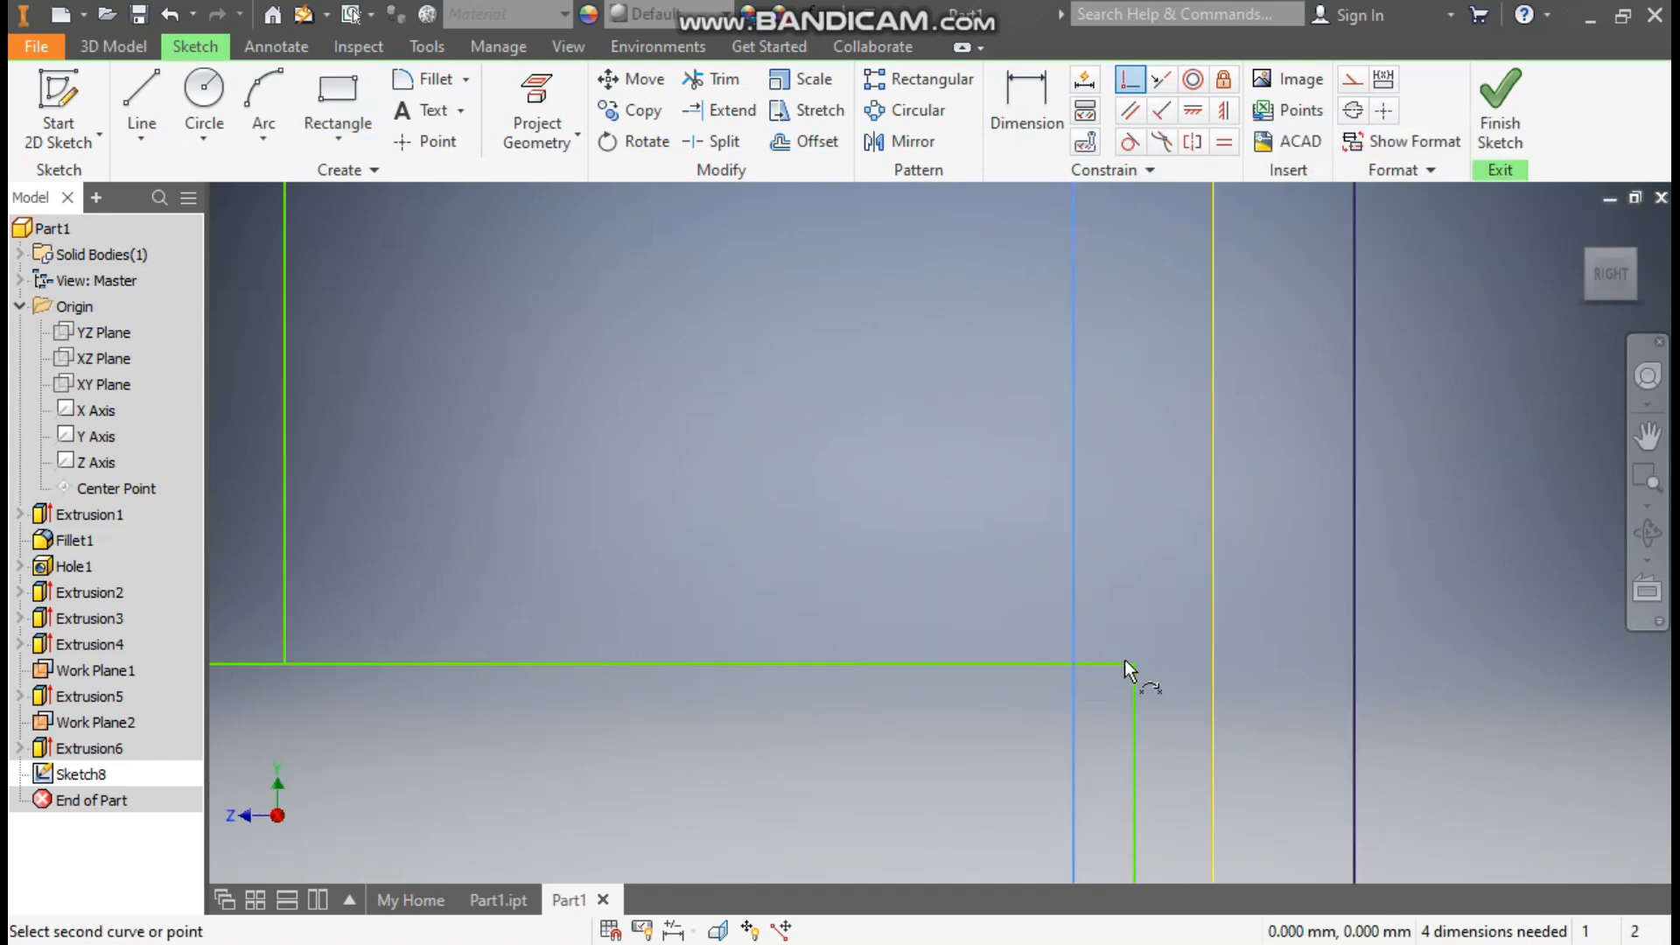
pyautogui.click(1131, 663)
pyautogui.scroll(-3, 1118, 603)
pyautogui.moveTo(1133, 569); pyautogui.dragTo(1098, 666, button='middle')
pyautogui.click(1206, 829)
pyautogui.click(1287, 749)
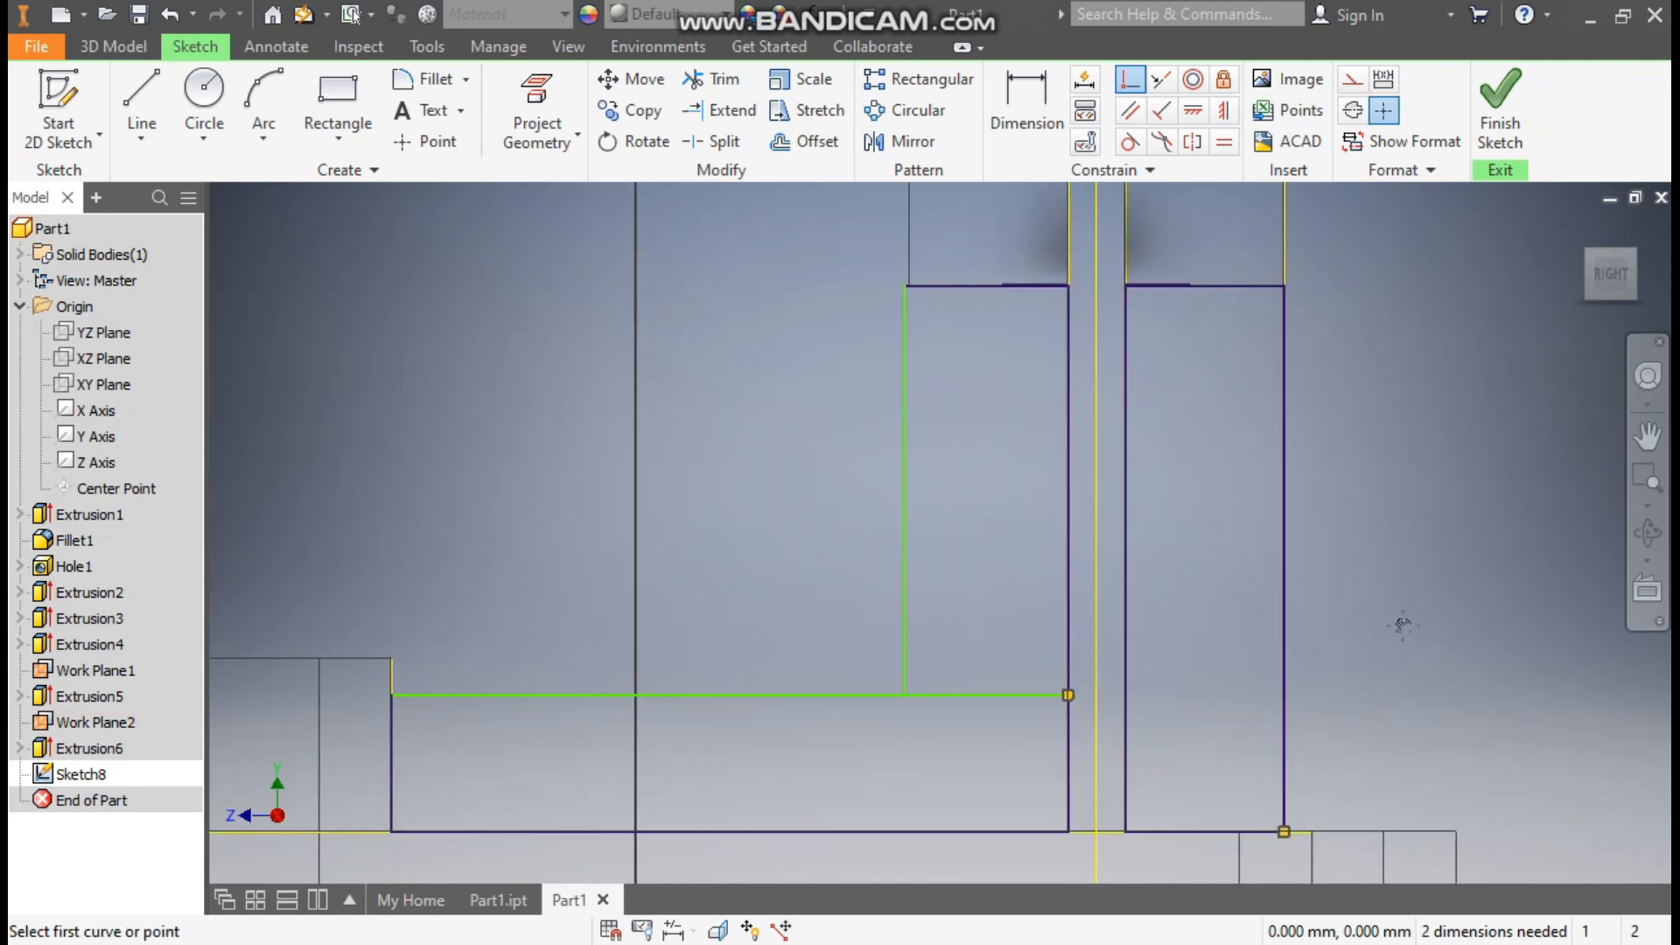
pyautogui.scroll(-2, 1402, 624)
pyautogui.scroll(6, 1265, 346)
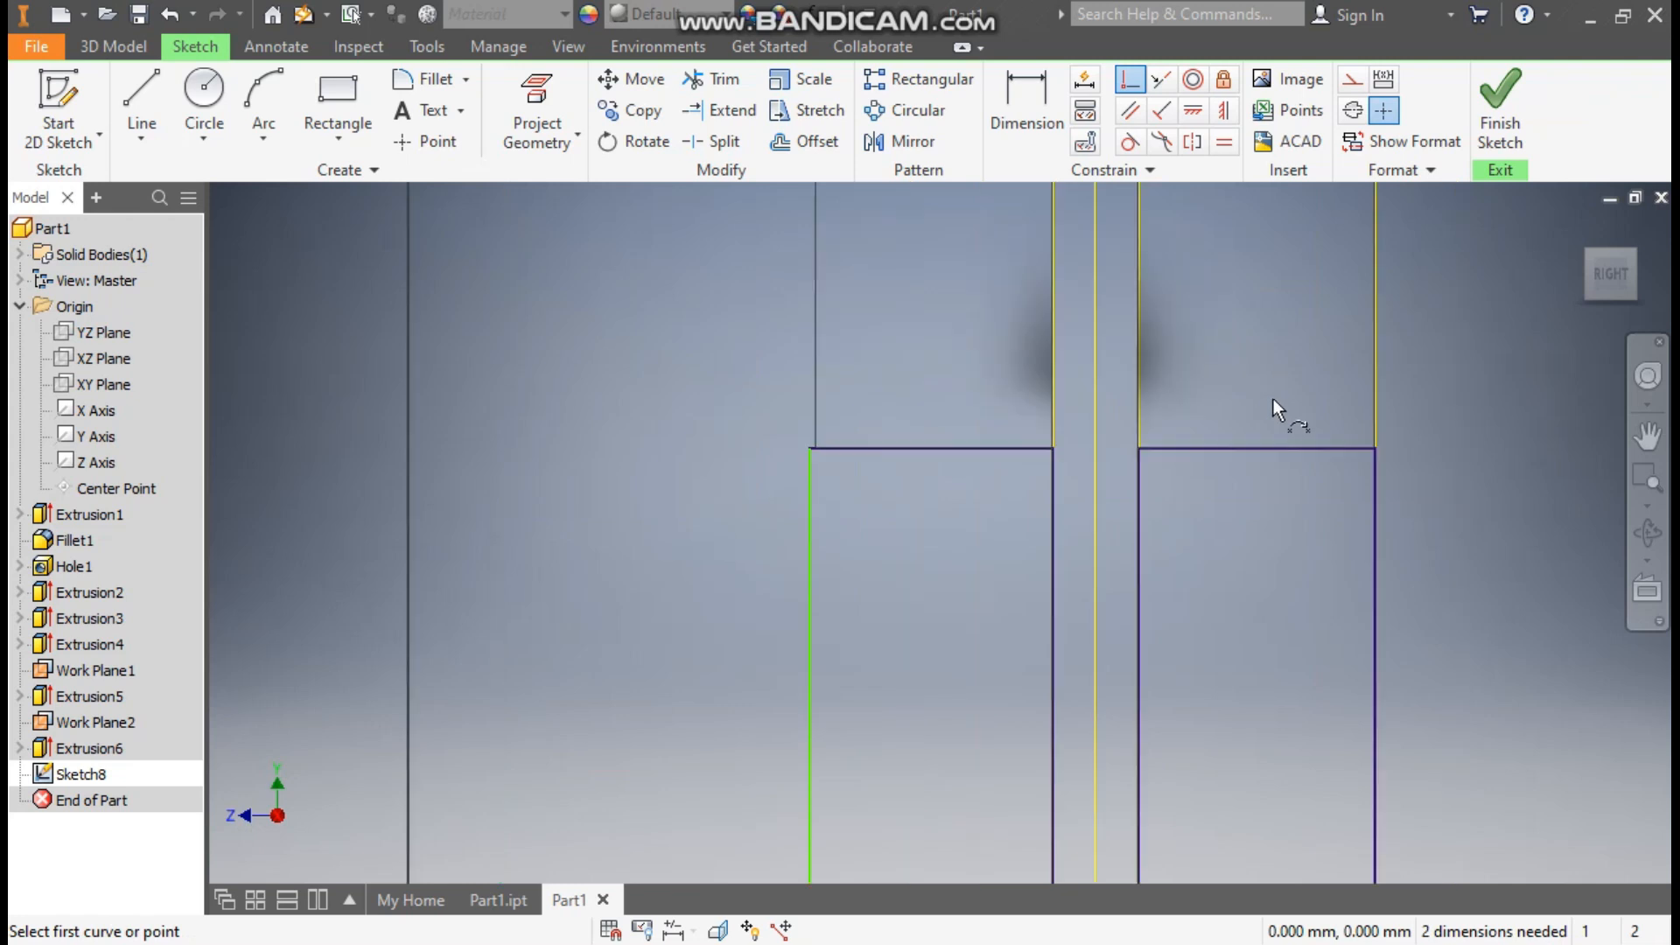
pyautogui.scroll(-2, 1272, 397)
pyautogui.scroll(-1, 1377, 442)
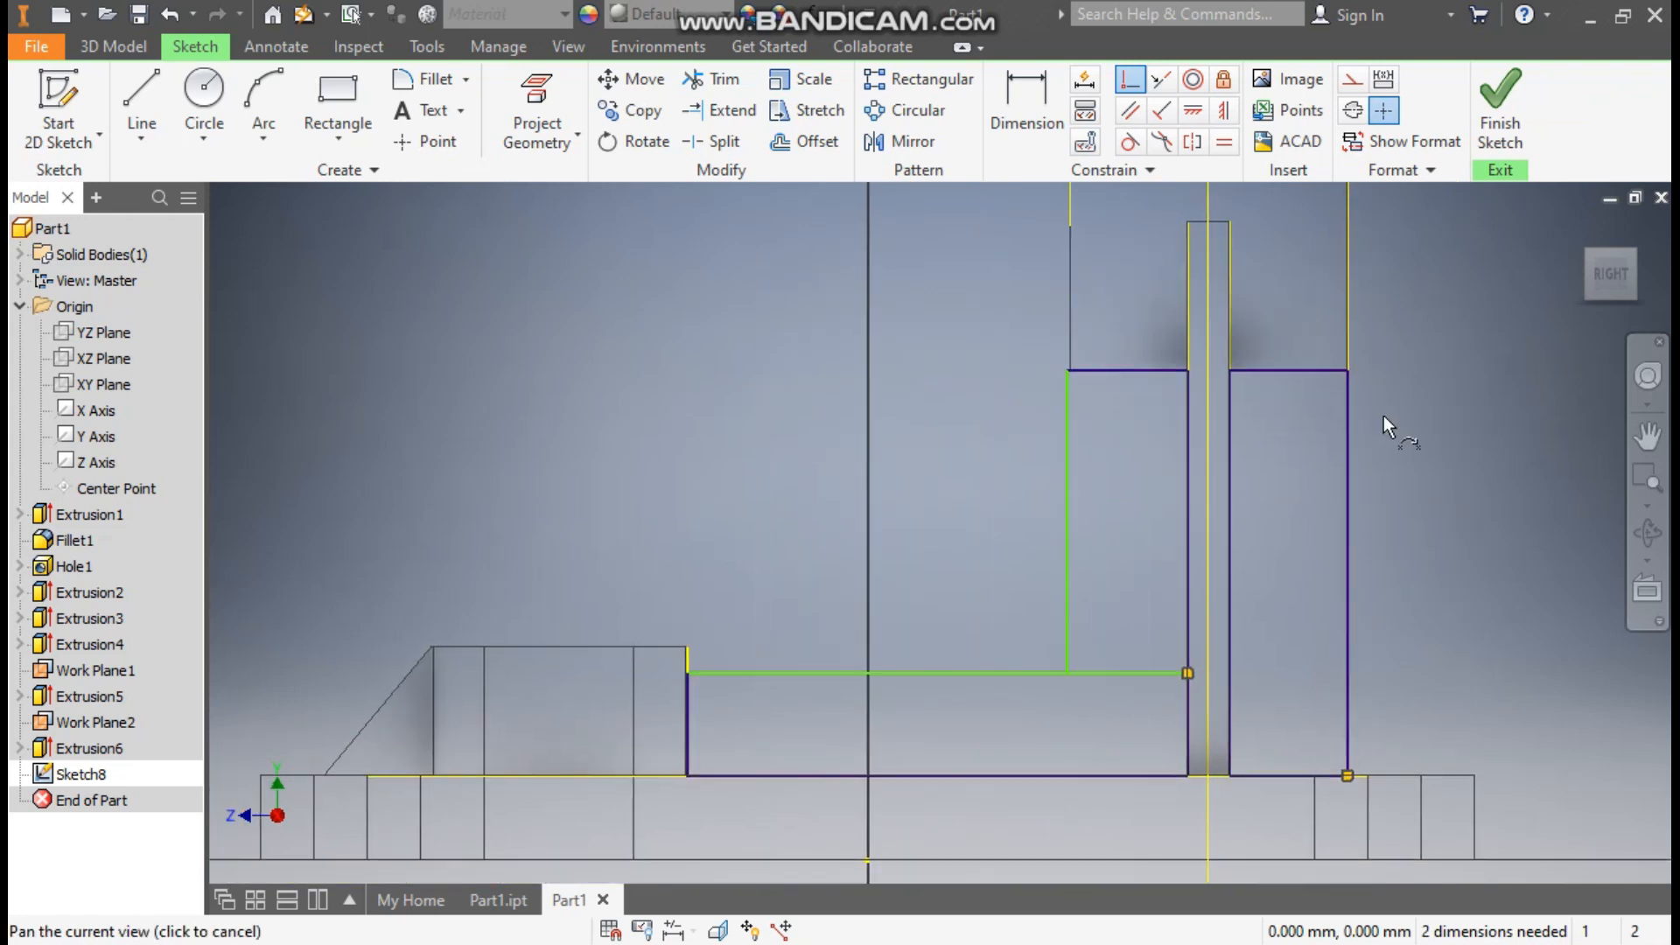
# Step: Dimension the height of the low rectangle between boss and upright as 25 mm
pyautogui.click(1016, 109)
pyautogui.click(737, 674)
pyautogui.click(748, 772)
pyautogui.click(761, 737)
pyautogui.write('23')
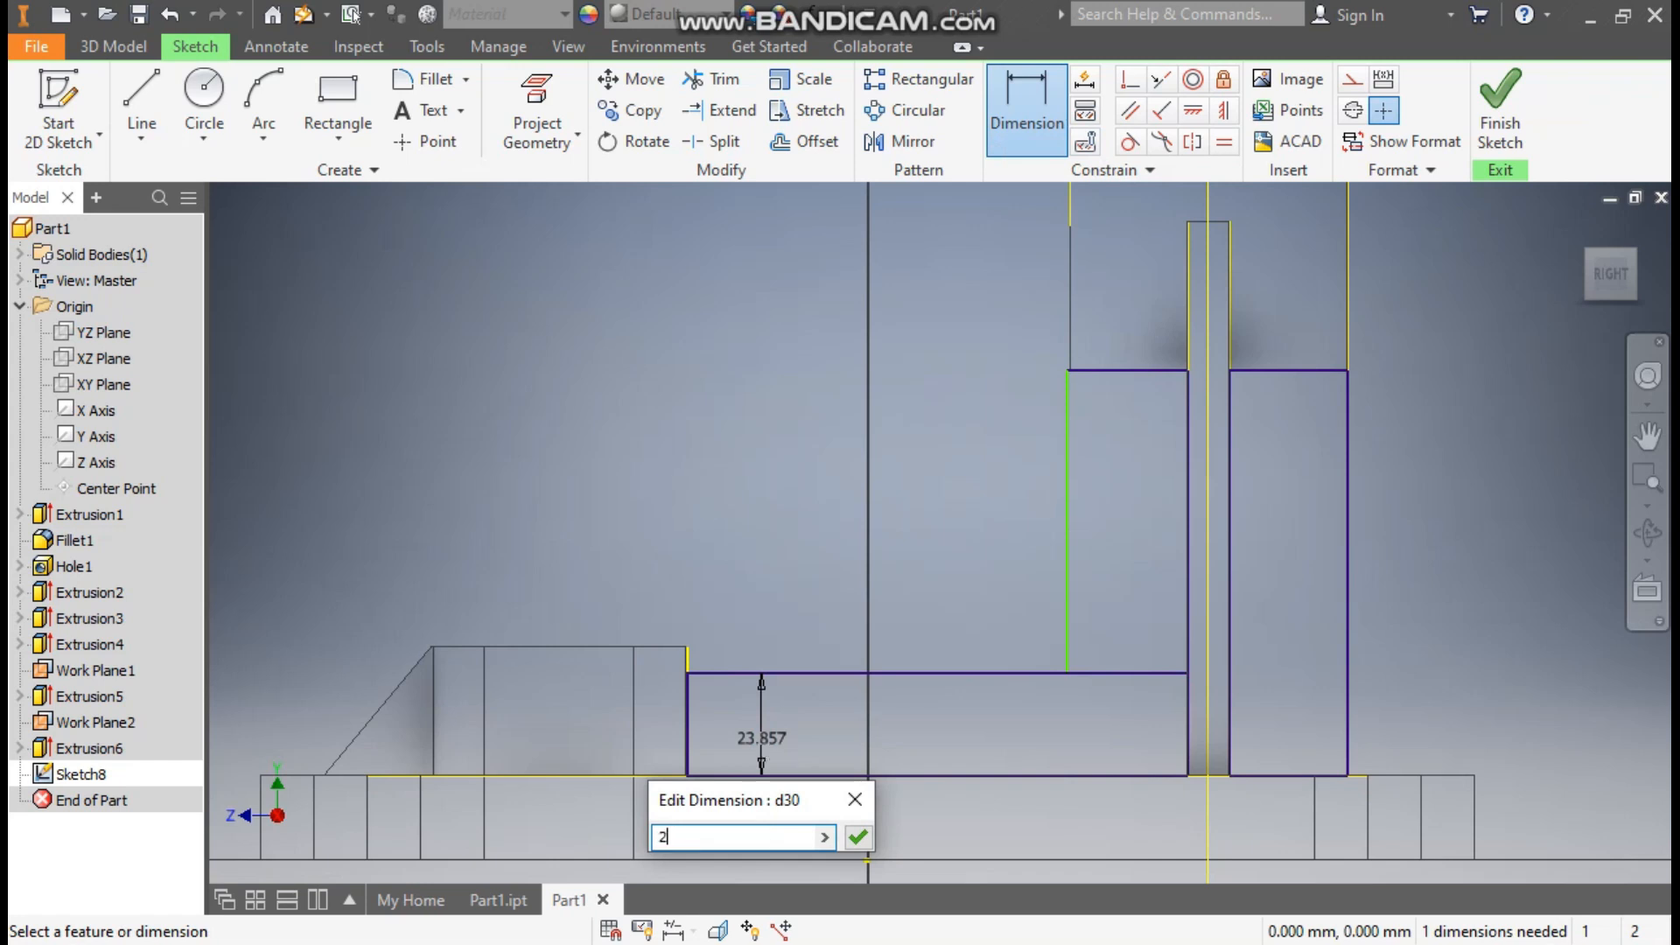
pyautogui.press('Return')
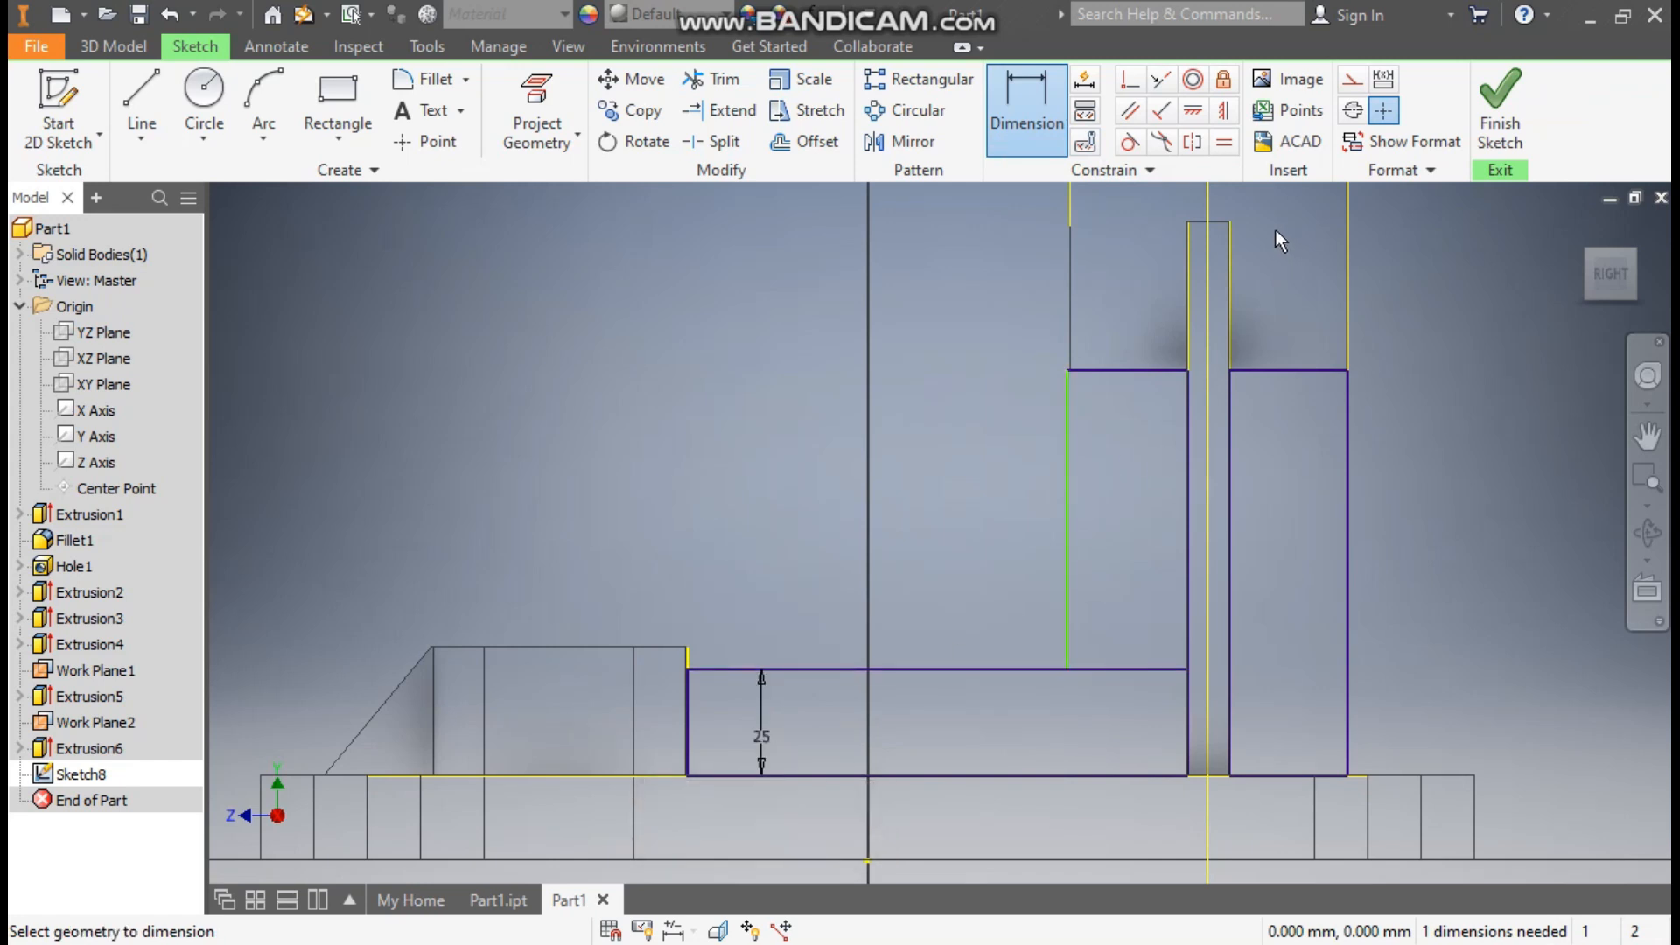
# Step: Shift the front rectangle's outer vertical side towards the upright and make its upper corner coincident with the cylinder's lower front corner
pyautogui.press('Escape')
pyautogui.moveTo(1073, 442); pyautogui.dragTo(1107, 442)
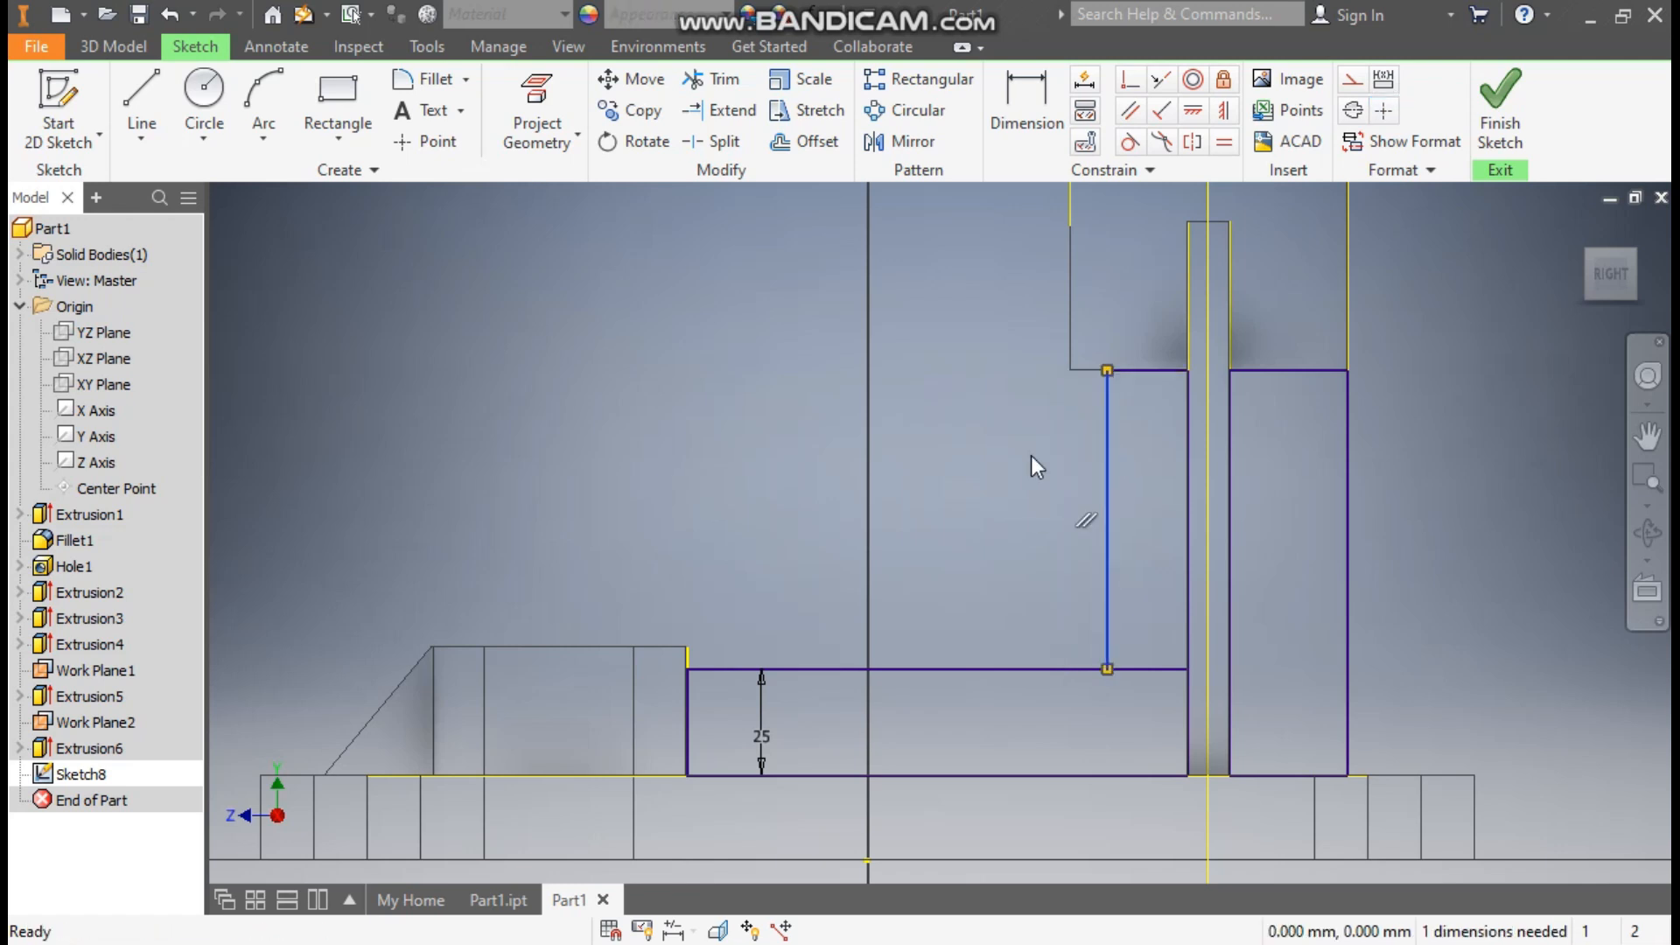
pyautogui.click(1129, 81)
pyautogui.click(1108, 398)
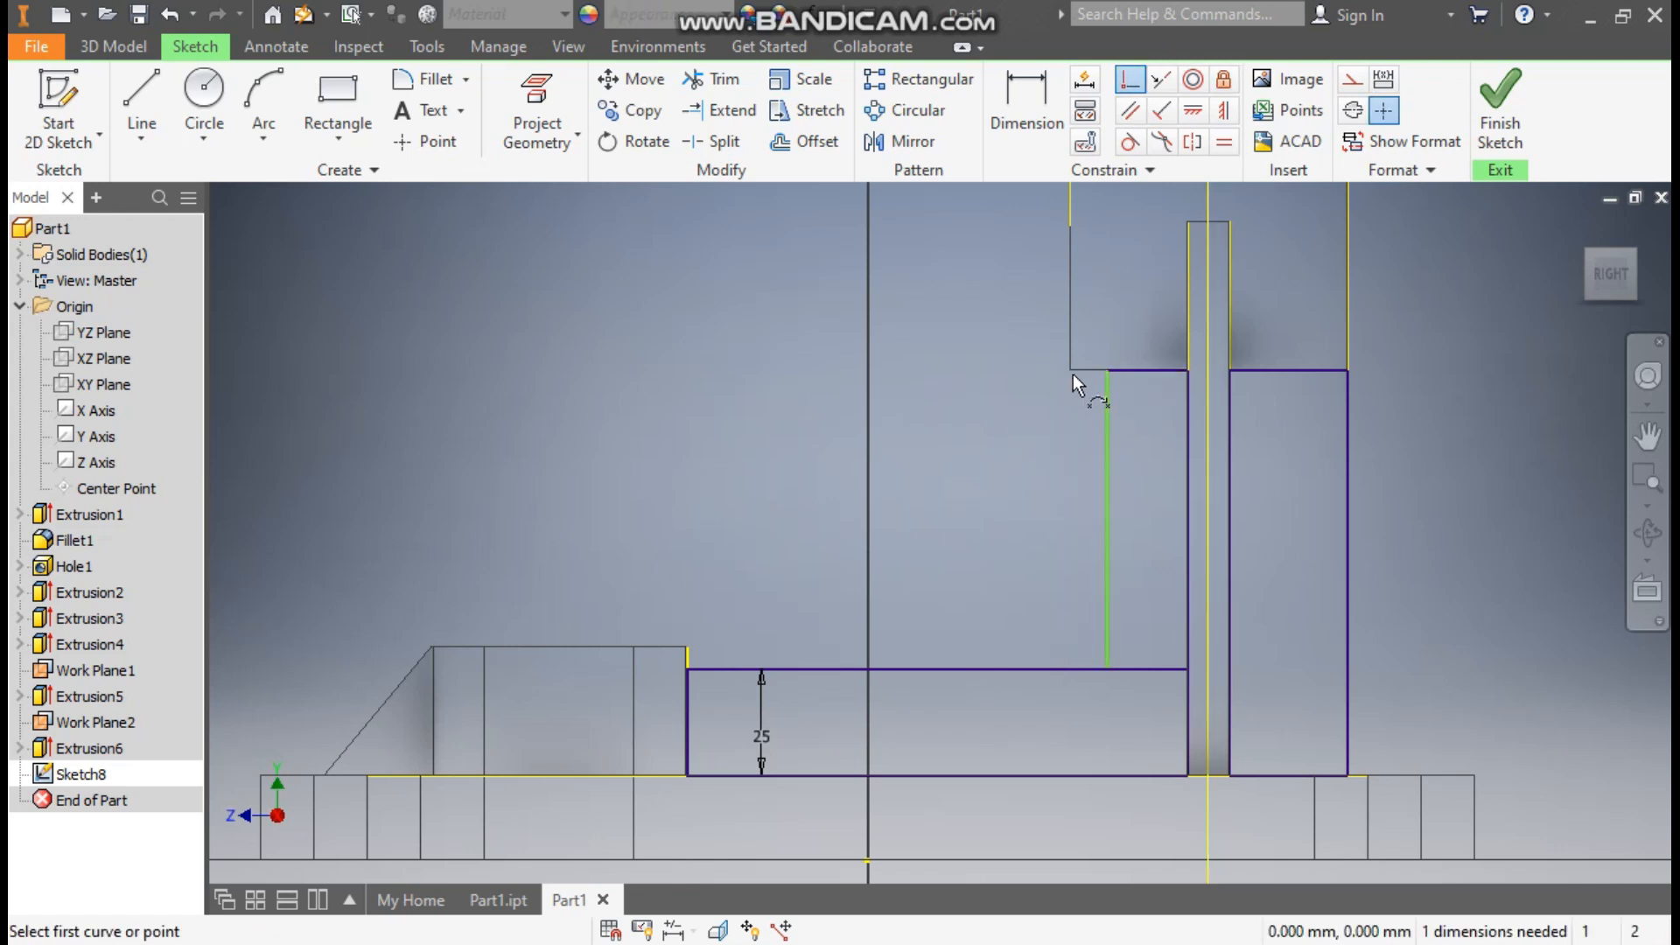
pyautogui.click(1106, 368)
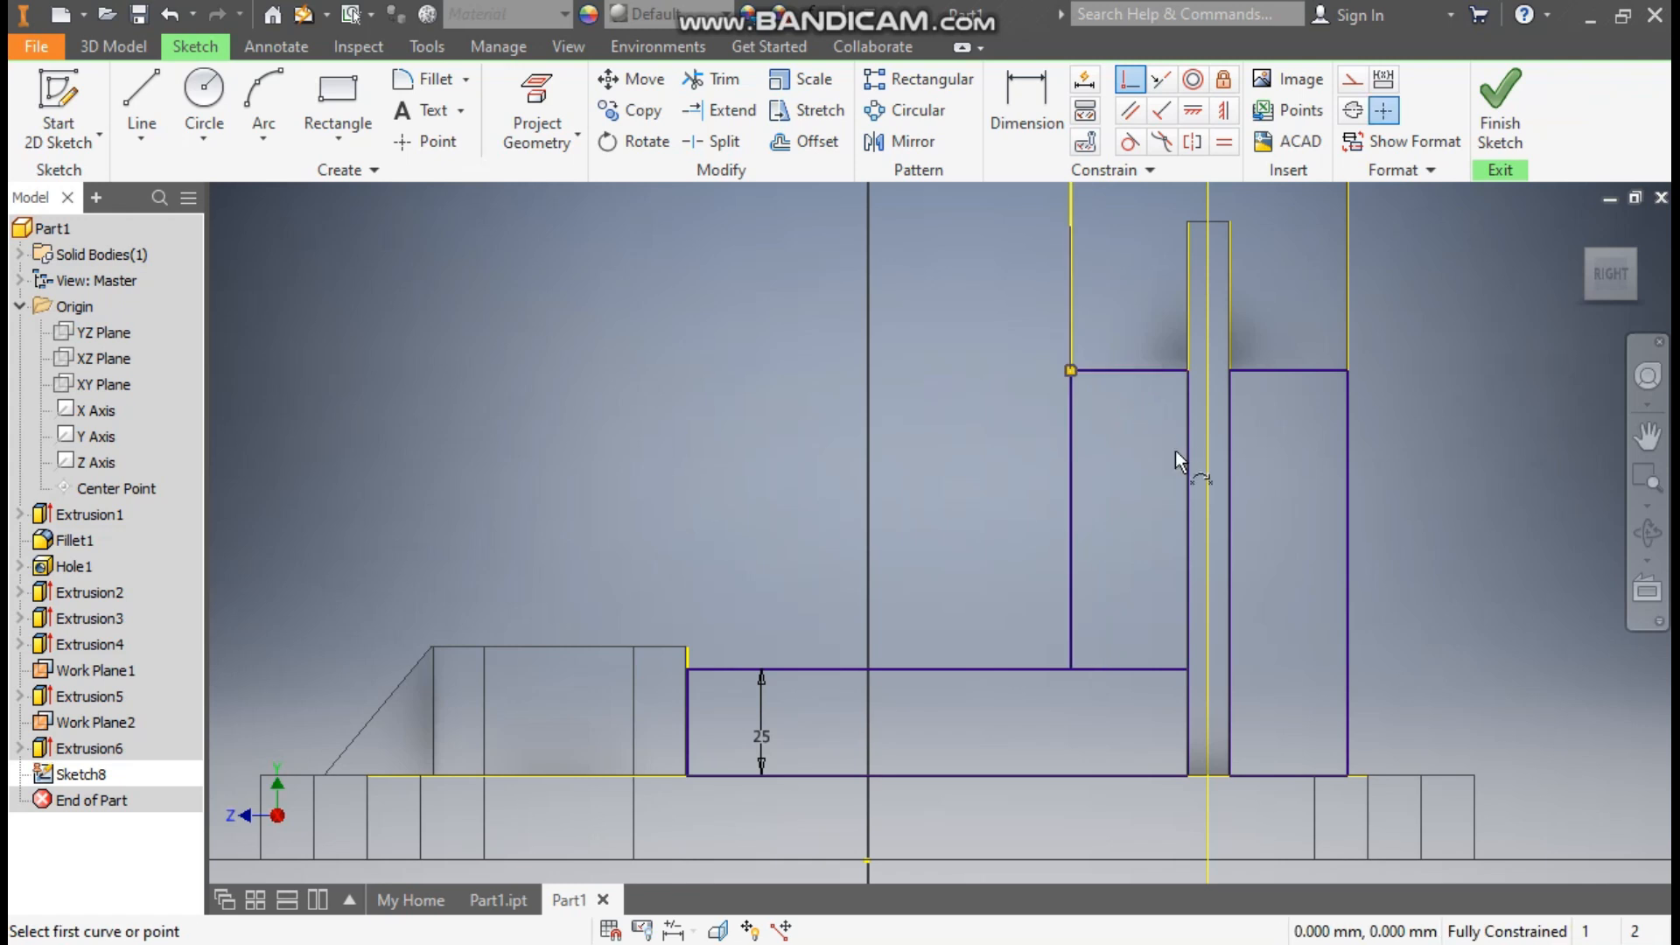
# Step: Finish the sketch and select the low rectangle and both tall rectangles beside the upright as Extrude profiles
pyautogui.press('Escape')
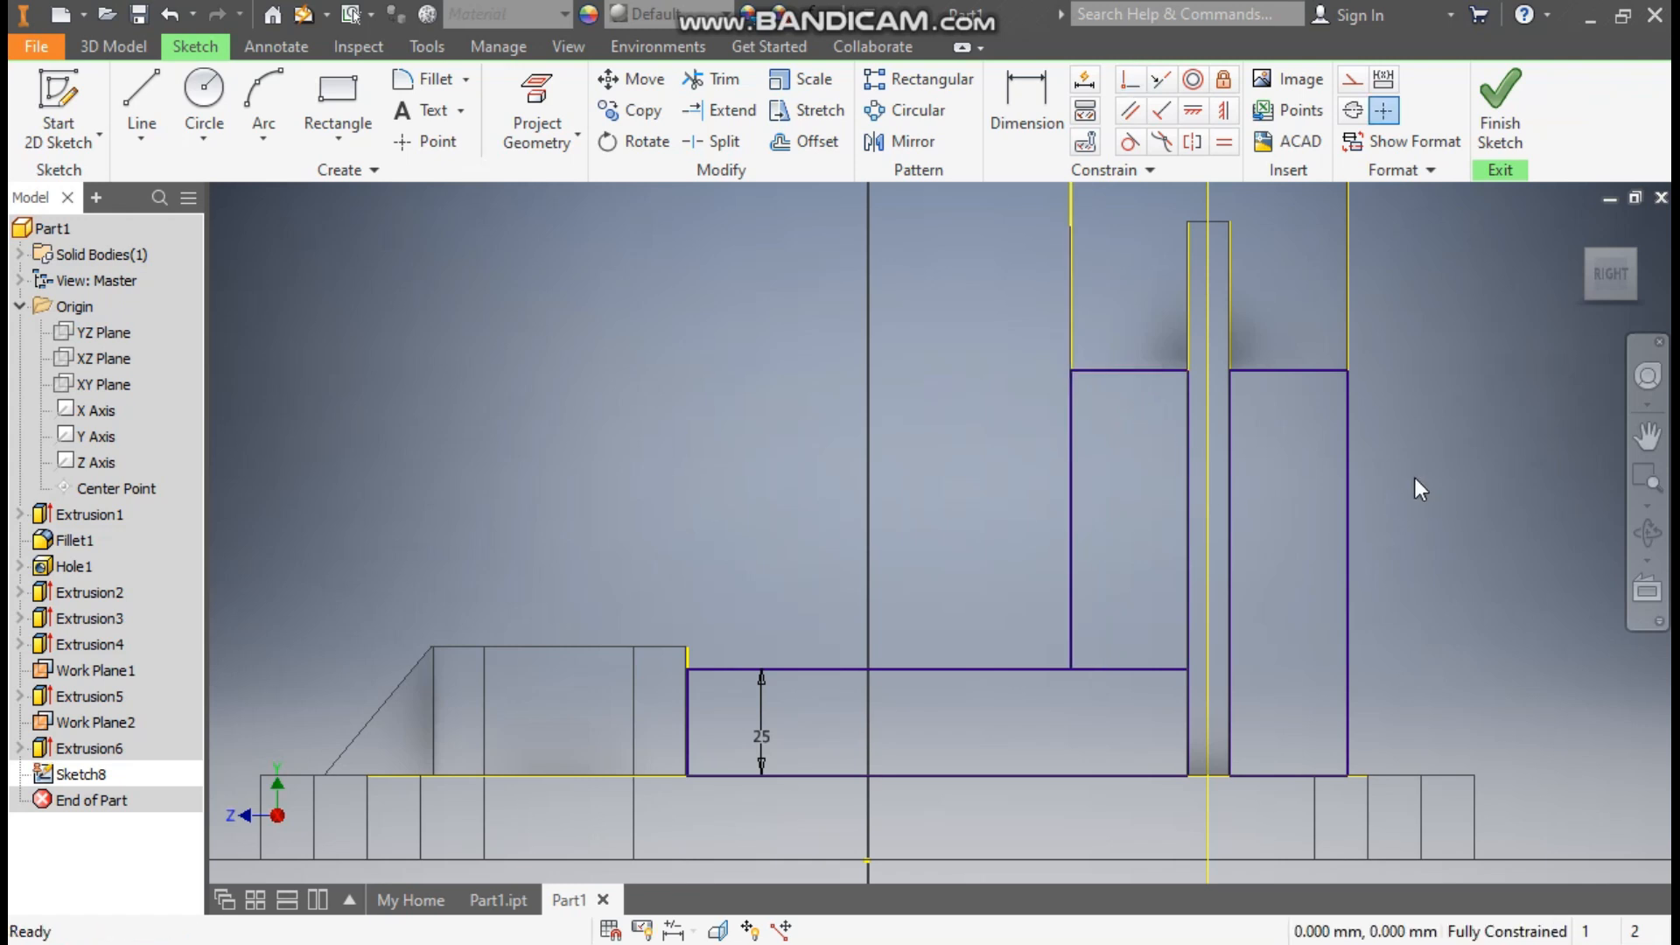
pyautogui.click(1508, 141)
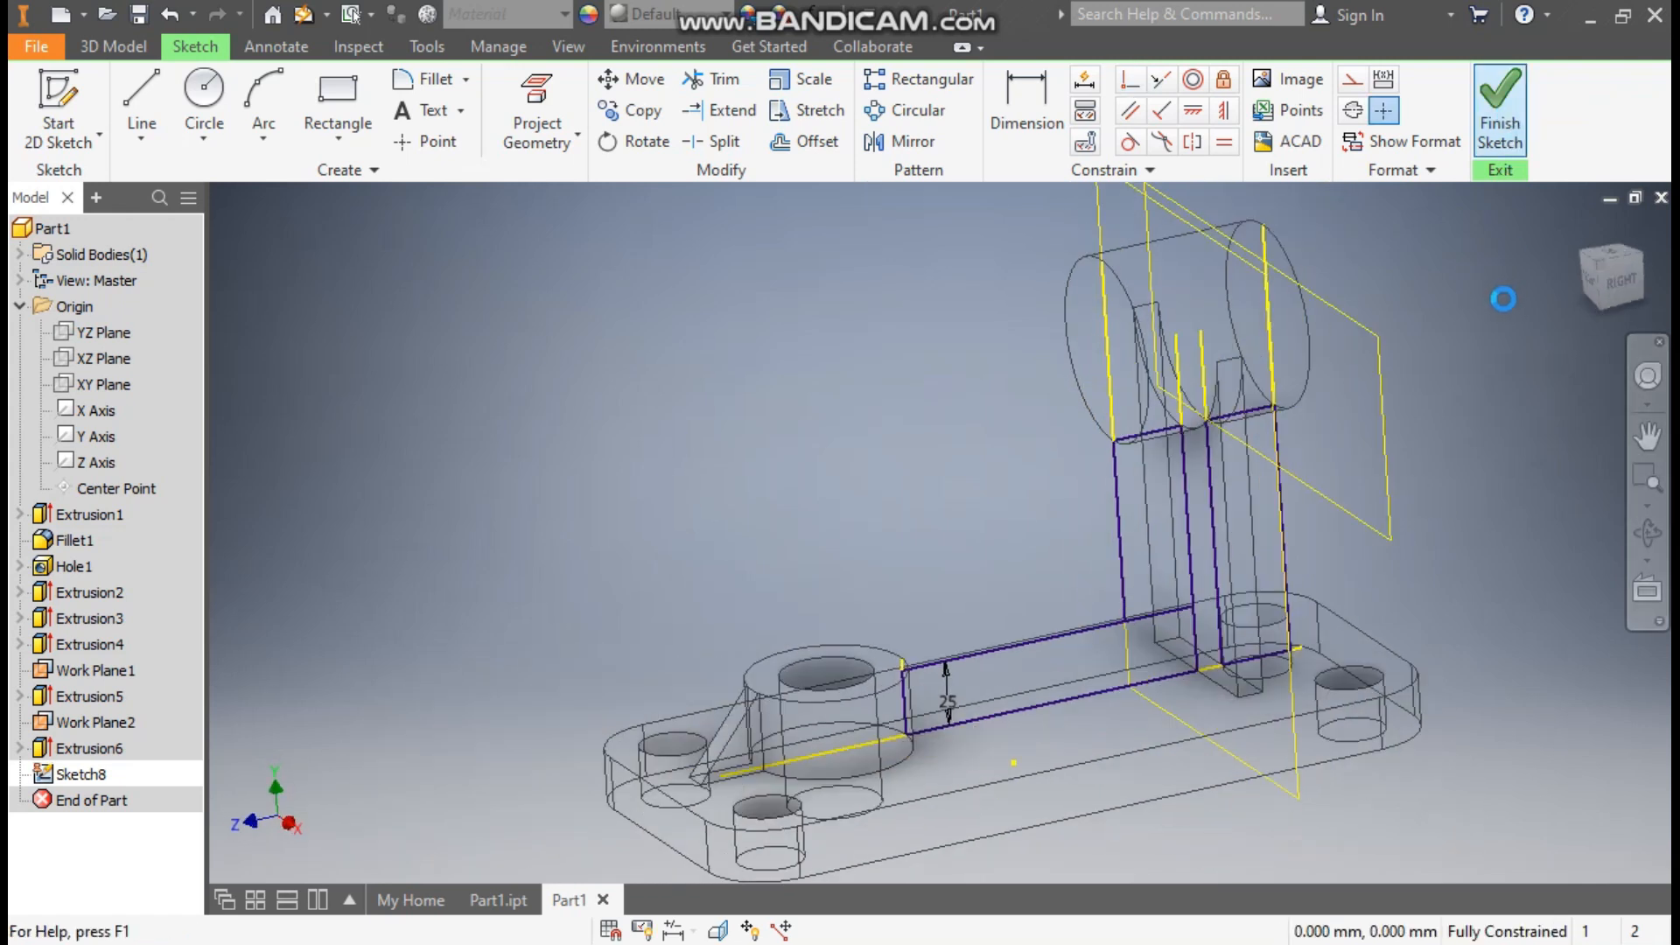
pyautogui.click(140, 105)
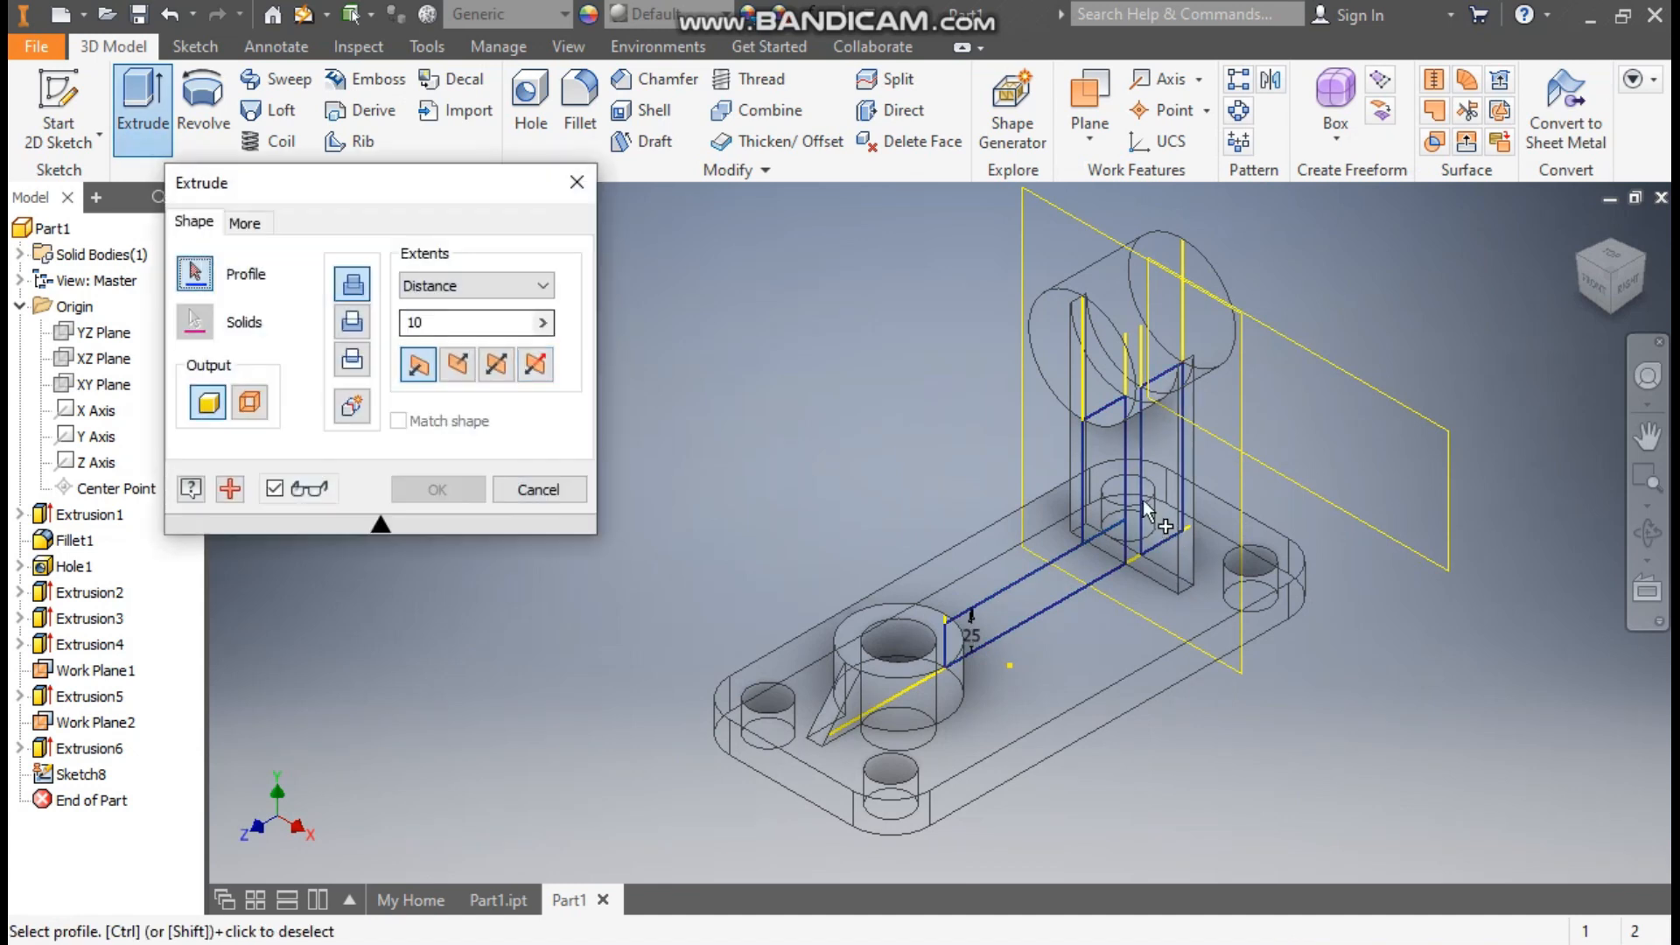
pyautogui.click(1122, 487)
pyautogui.click(1157, 451)
pyautogui.click(1059, 579)
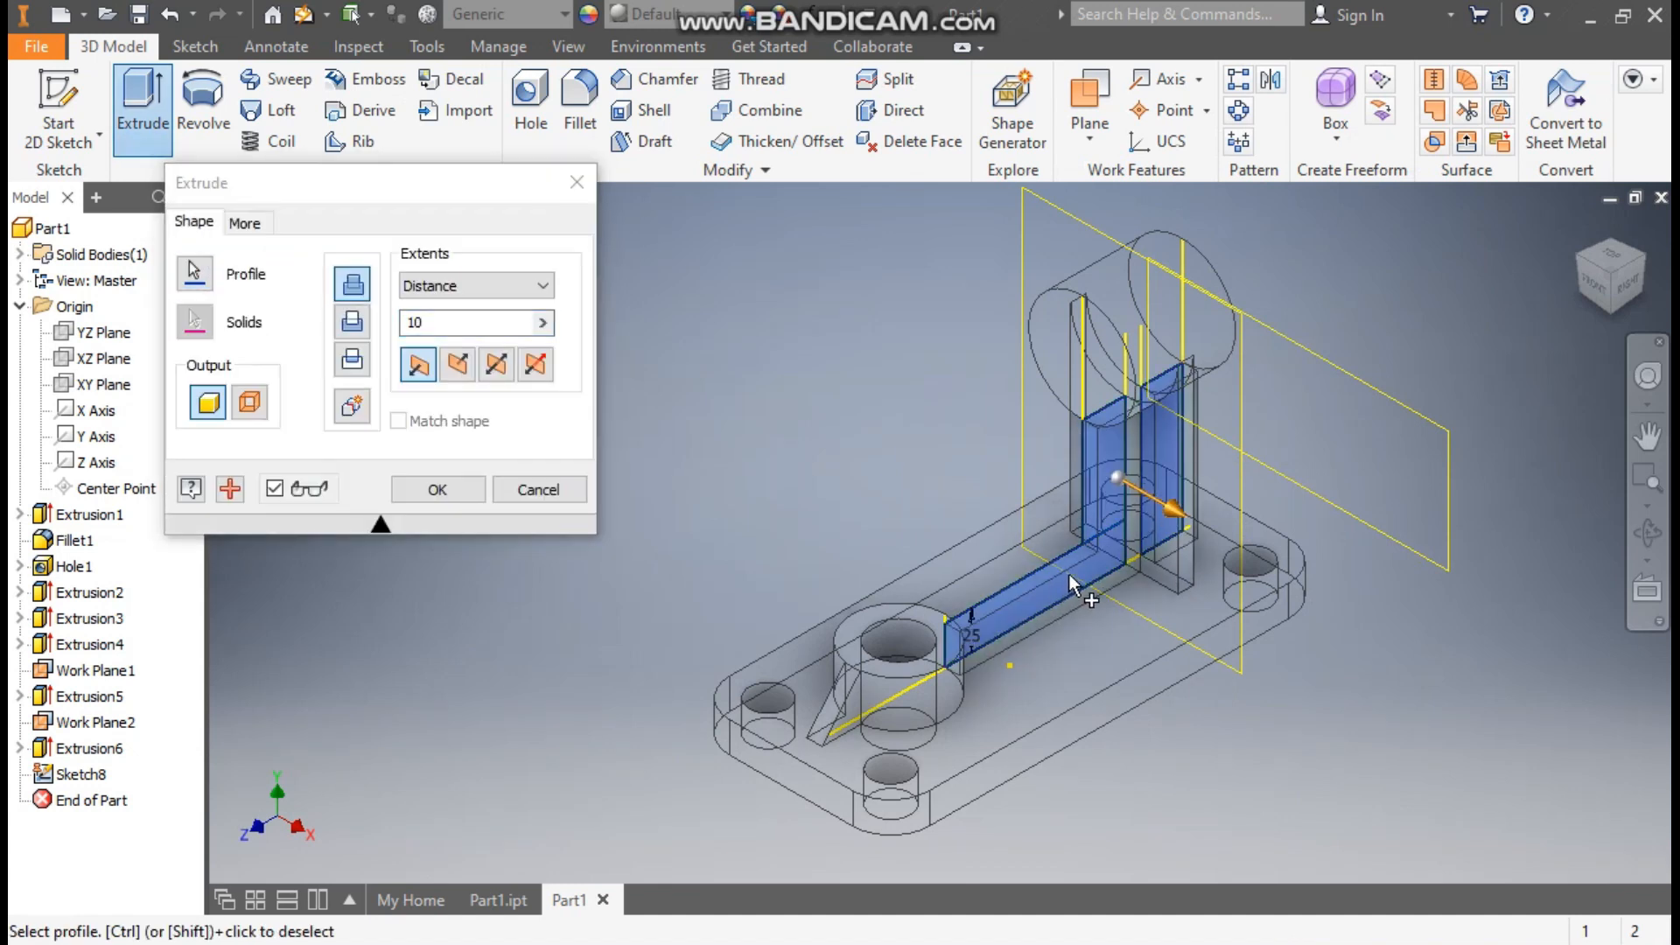
# Step: Change the model's visual style to Shaded with Edges
pyautogui.click(568, 47)
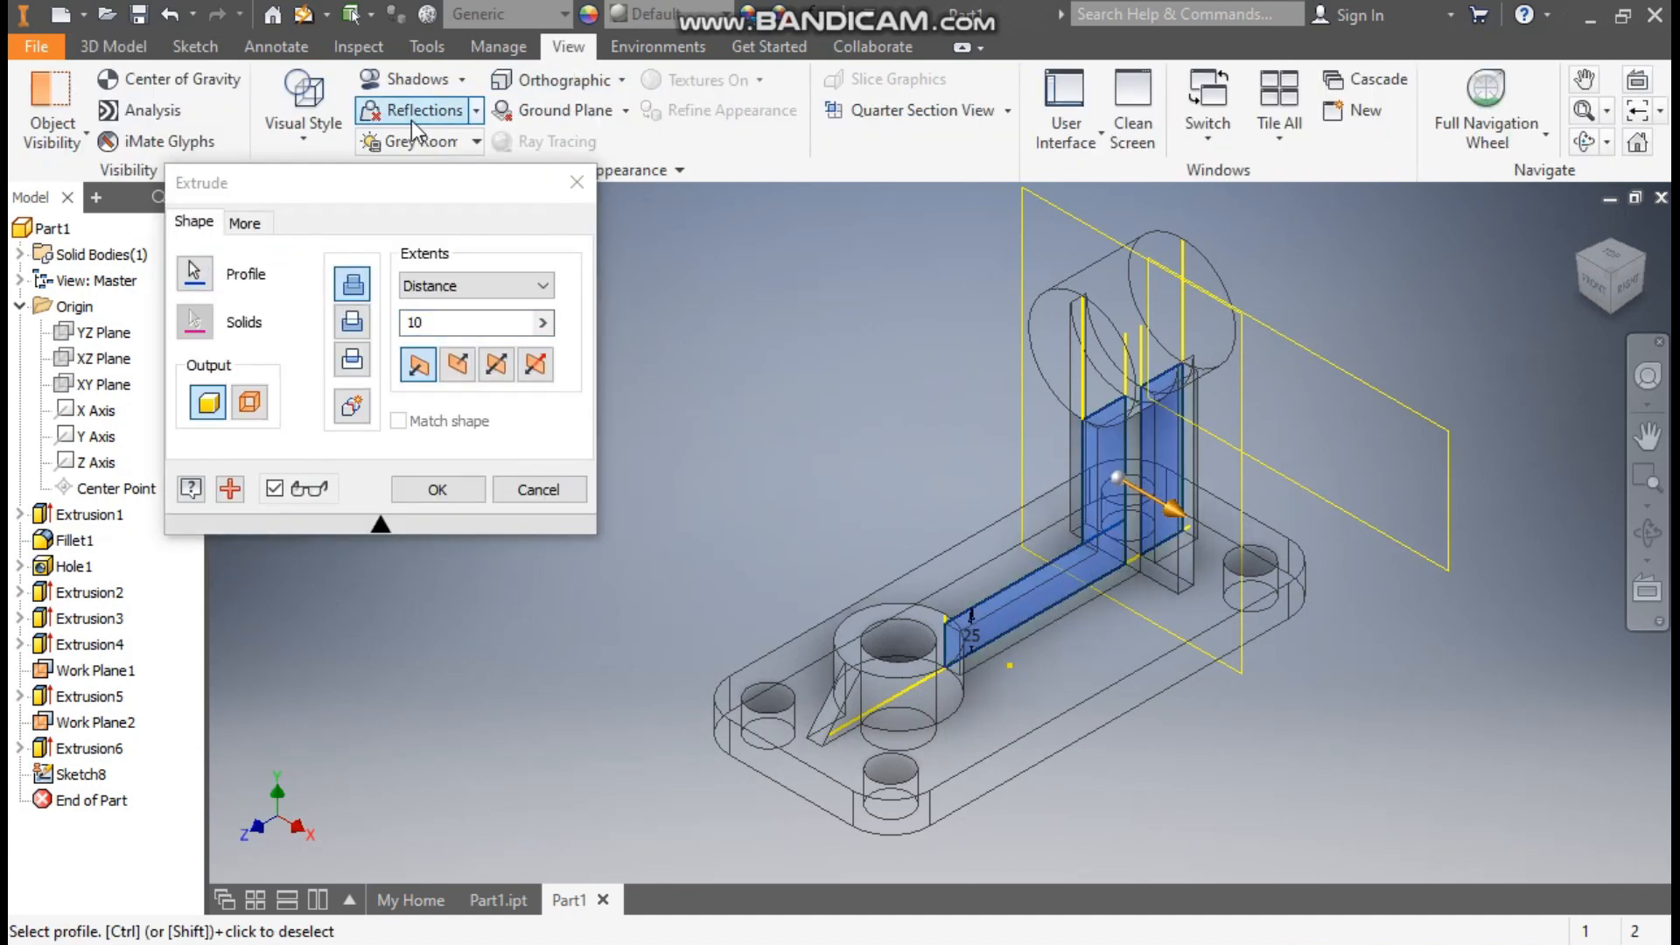
pyautogui.click(304, 109)
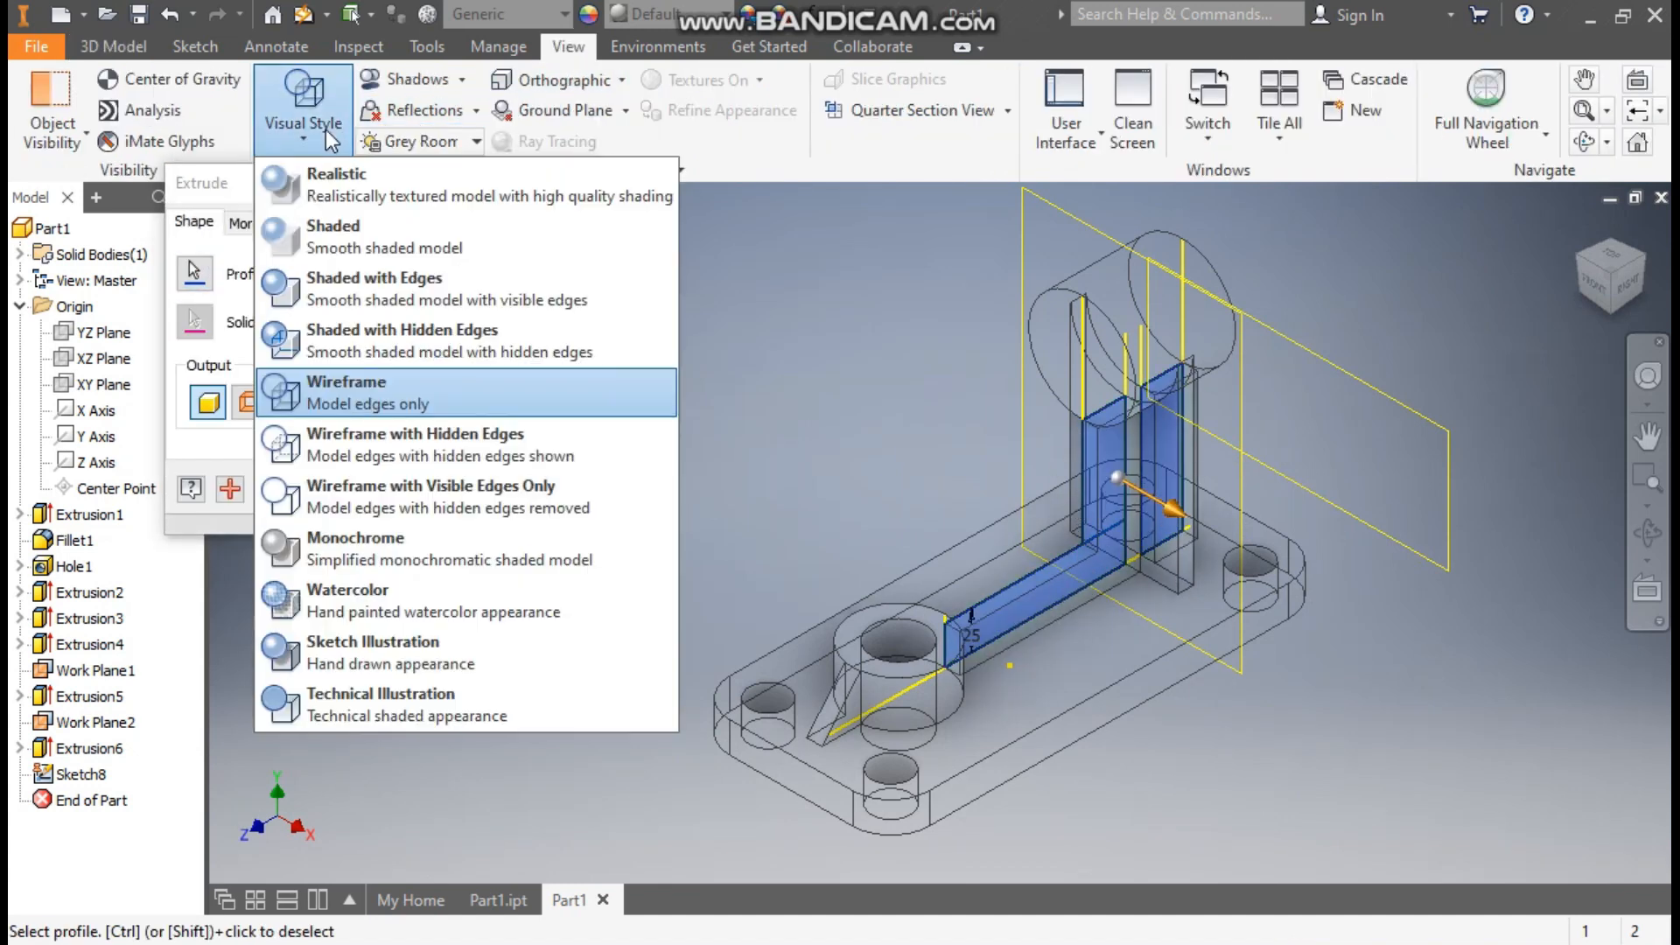
pyautogui.click(351, 280)
# Step: Extrude the three selected rib profiles symmetrically by 10 mm, joined to the body
pyautogui.scroll(3, 1088, 470)
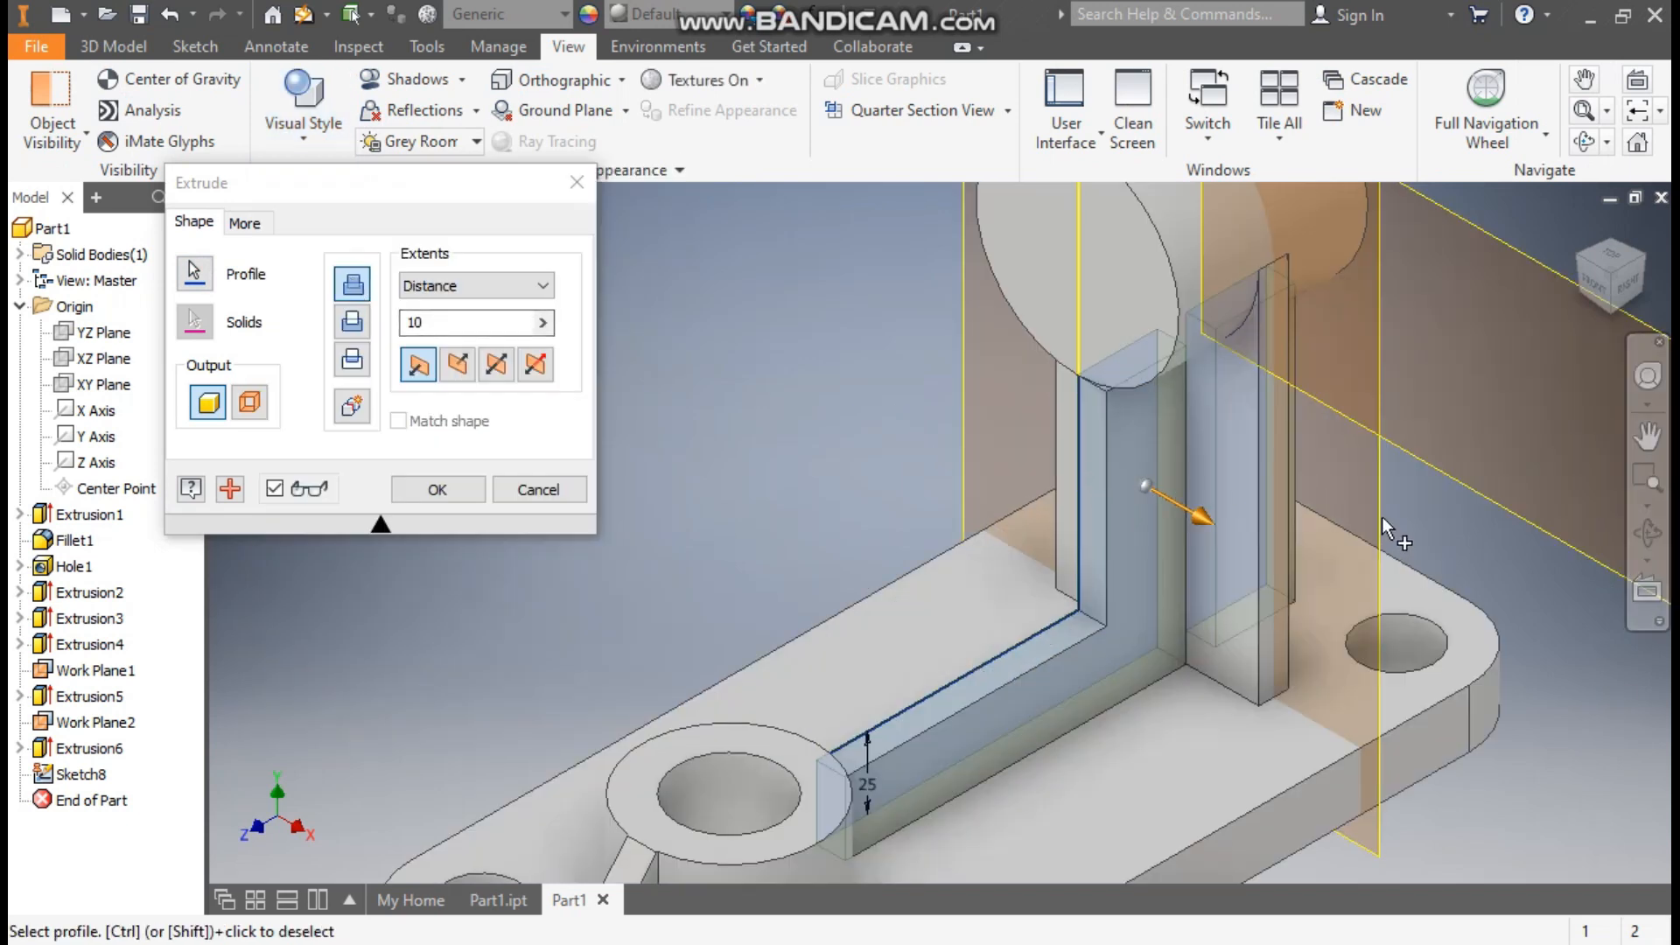
pyautogui.click(496, 364)
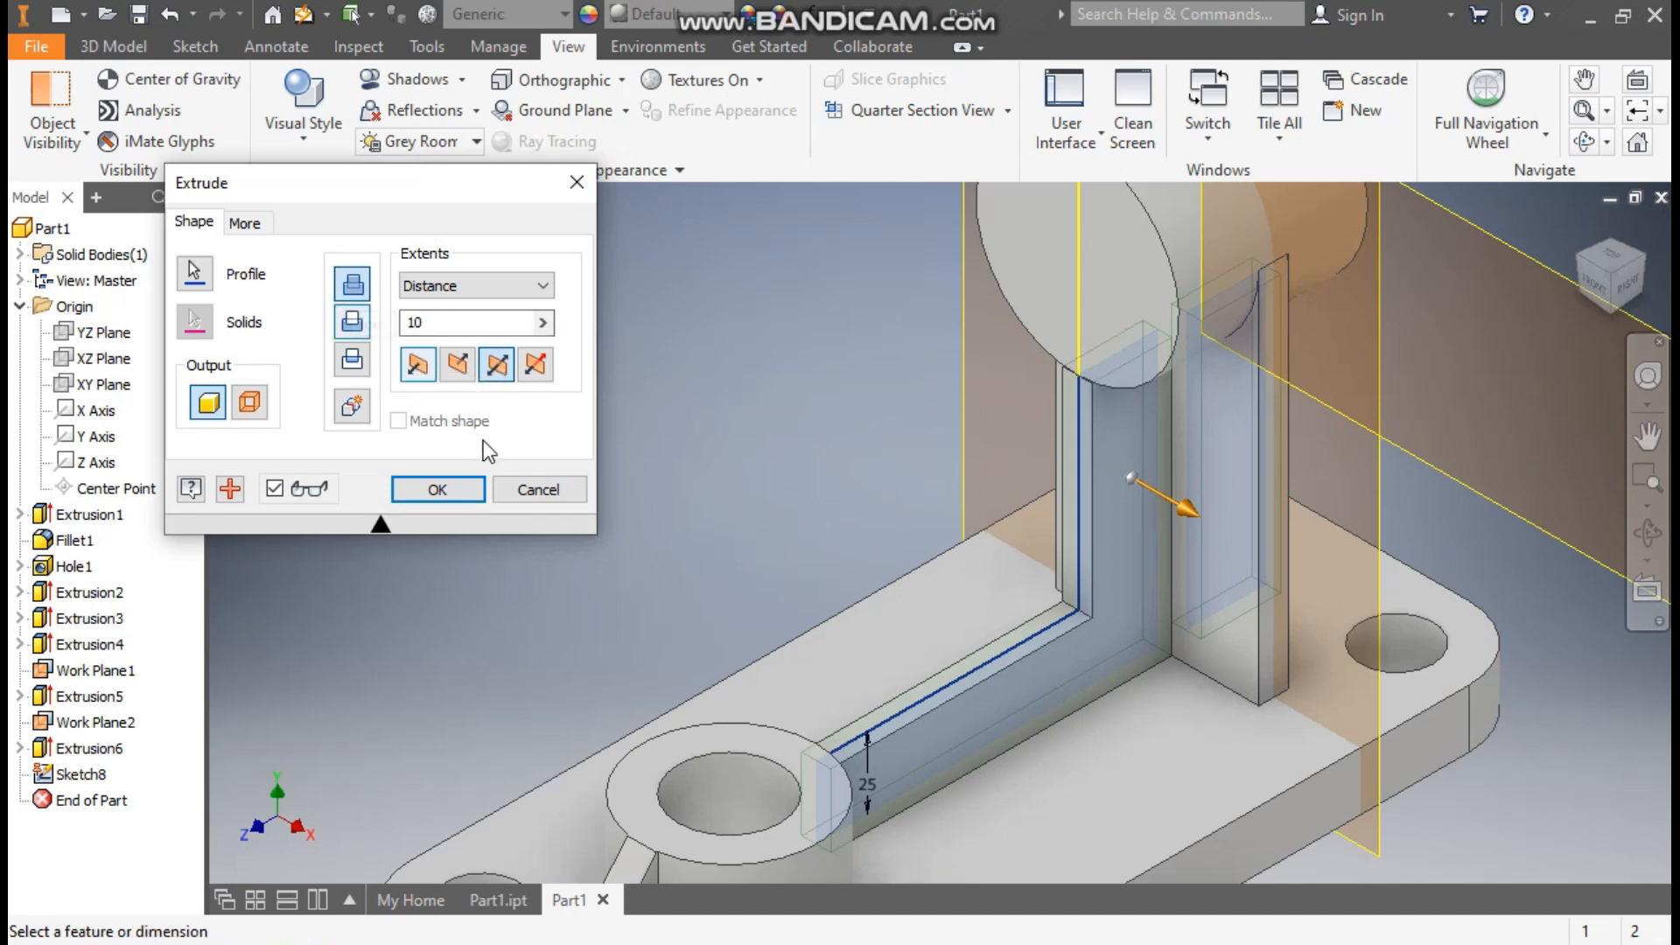
pyautogui.click(454, 490)
# Step: Fillet with a 15 mm radius the plate-level edges of the upright's two sides and the rear rib, plus the corner between the low and front ribs
pyautogui.click(1642, 264)
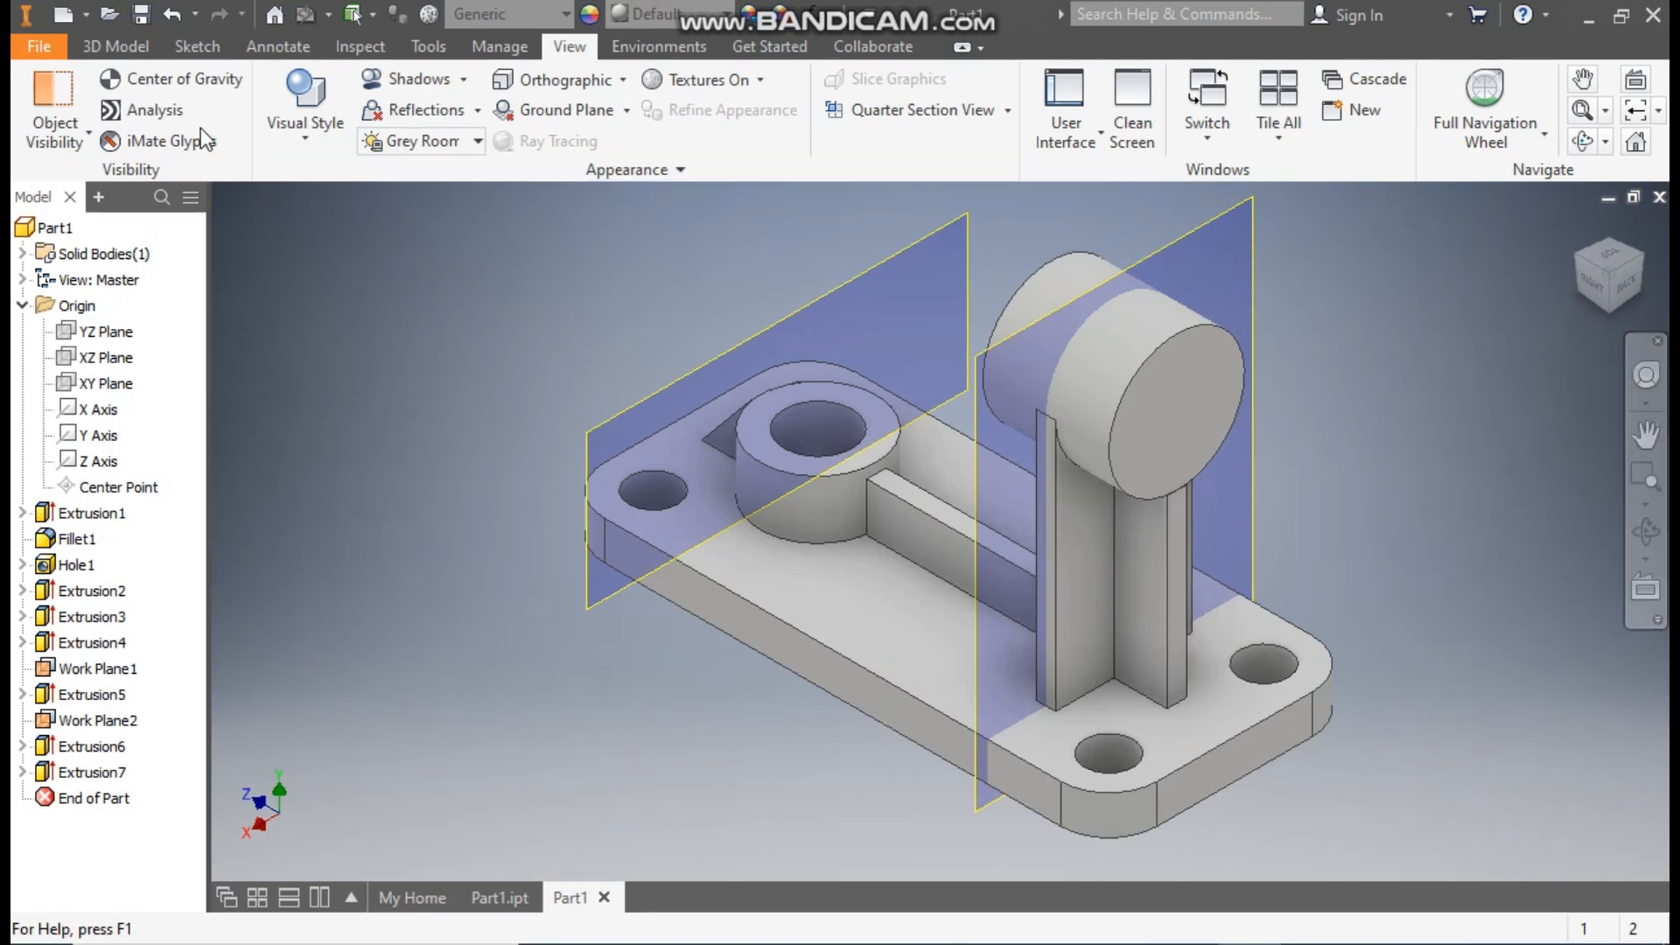
pyautogui.click(125, 45)
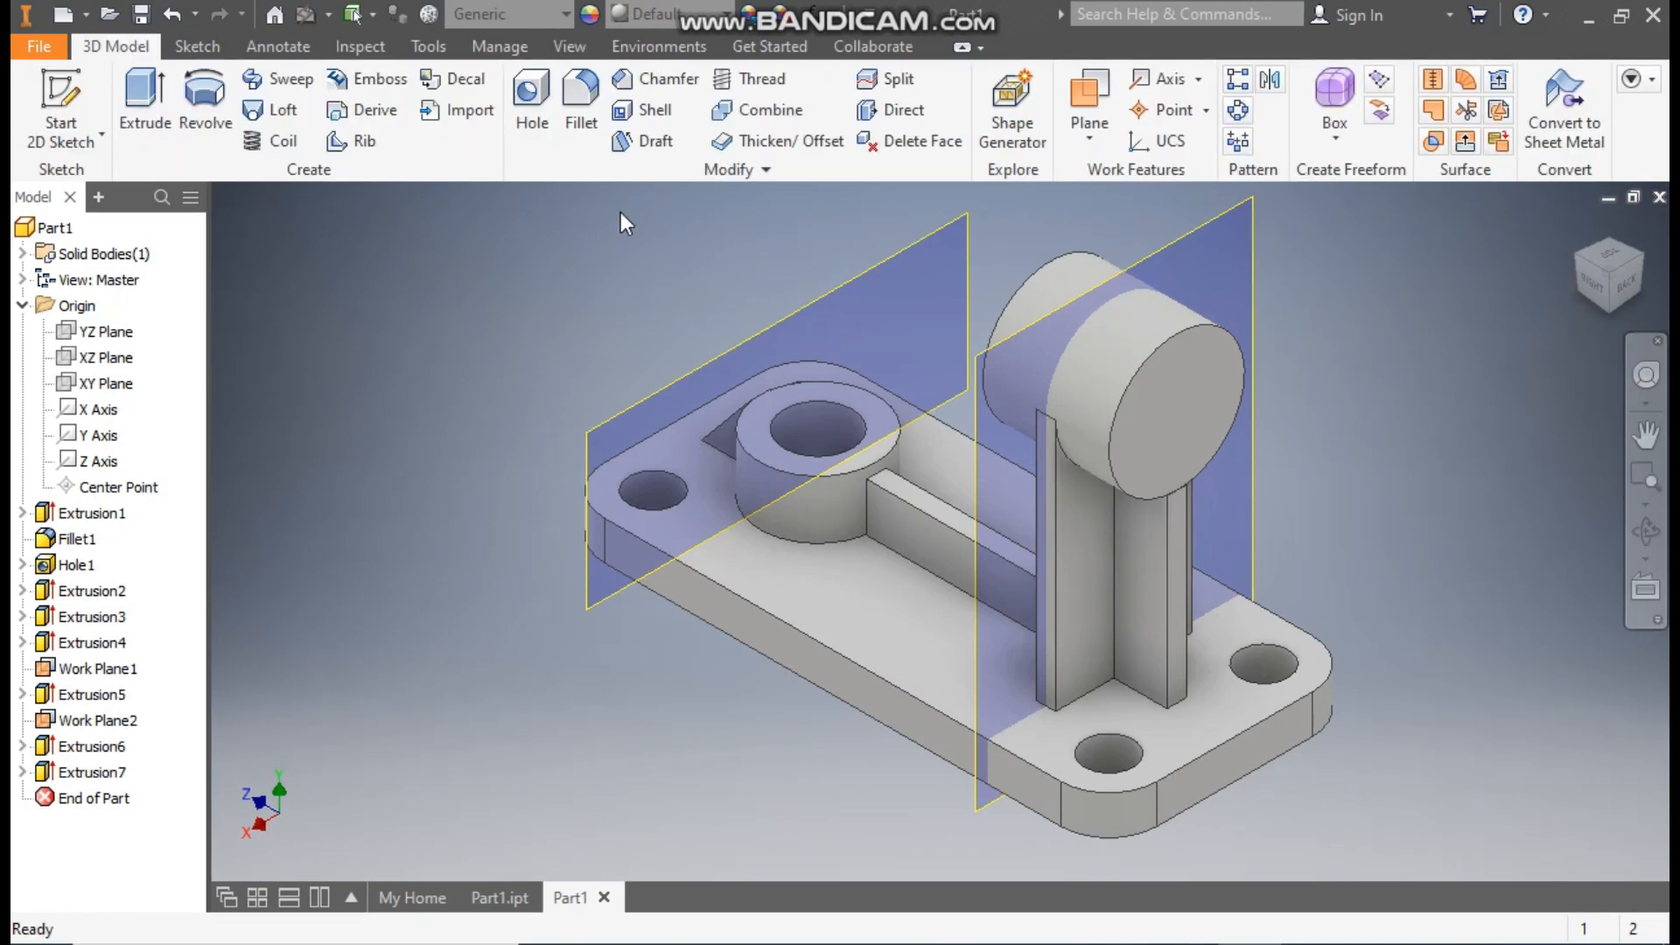
pyautogui.click(572, 95)
pyautogui.click(243, 350)
pyautogui.write('15')
pyautogui.click(122, 350)
pyautogui.scroll(-3, 1000, 713)
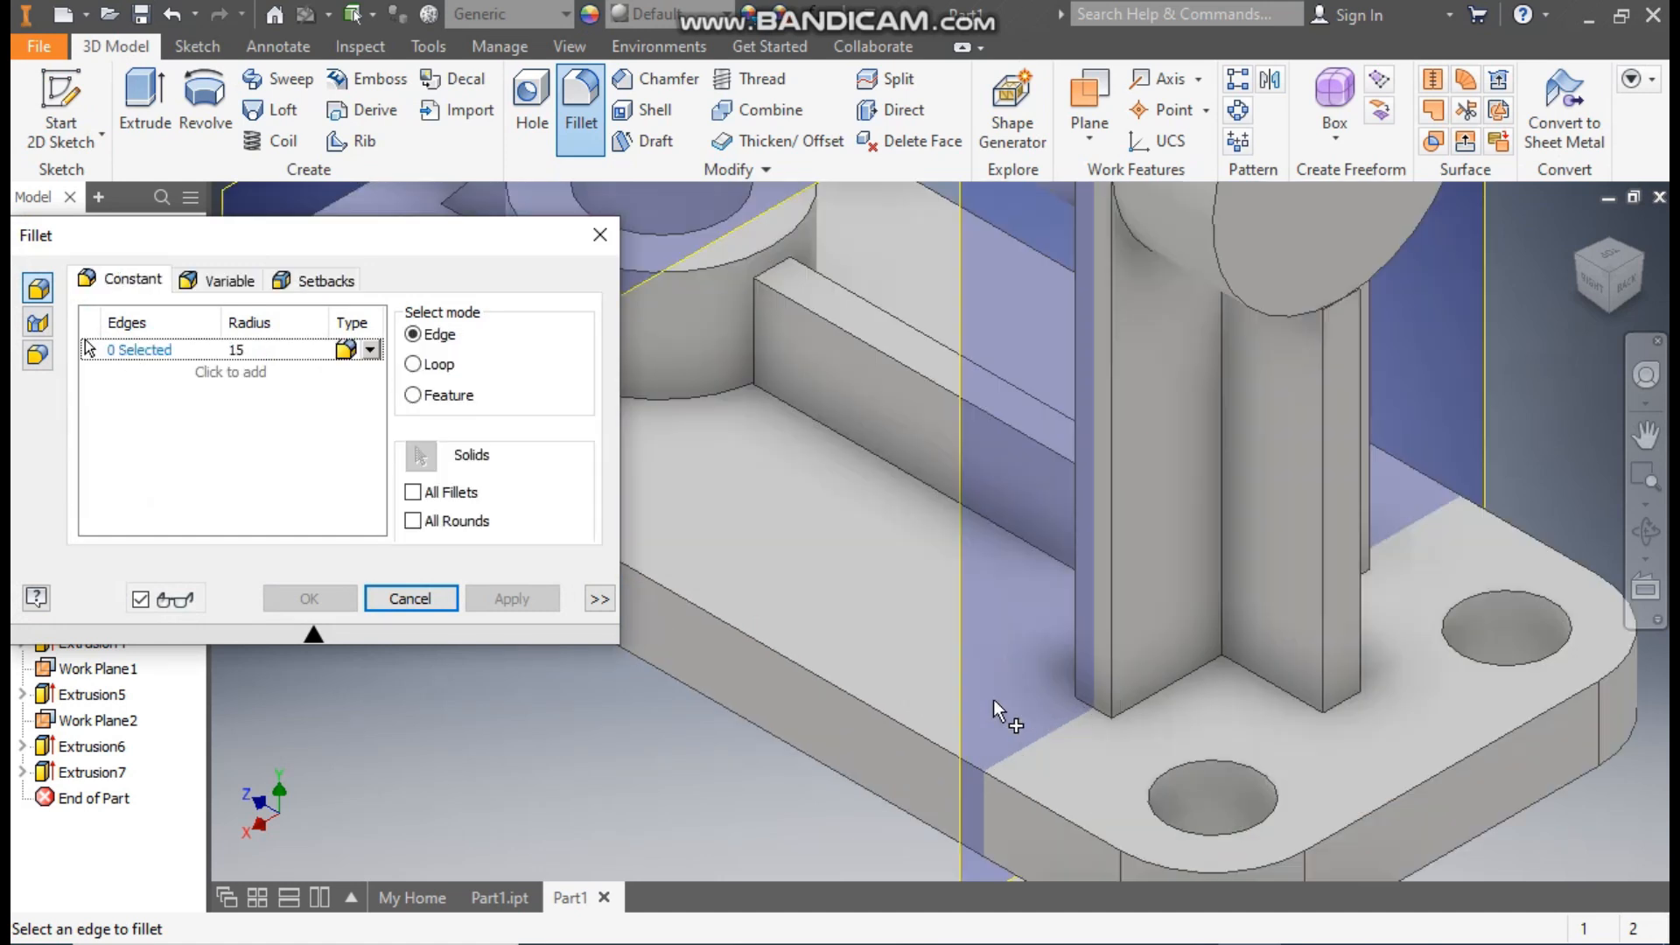
pyautogui.click(1081, 705)
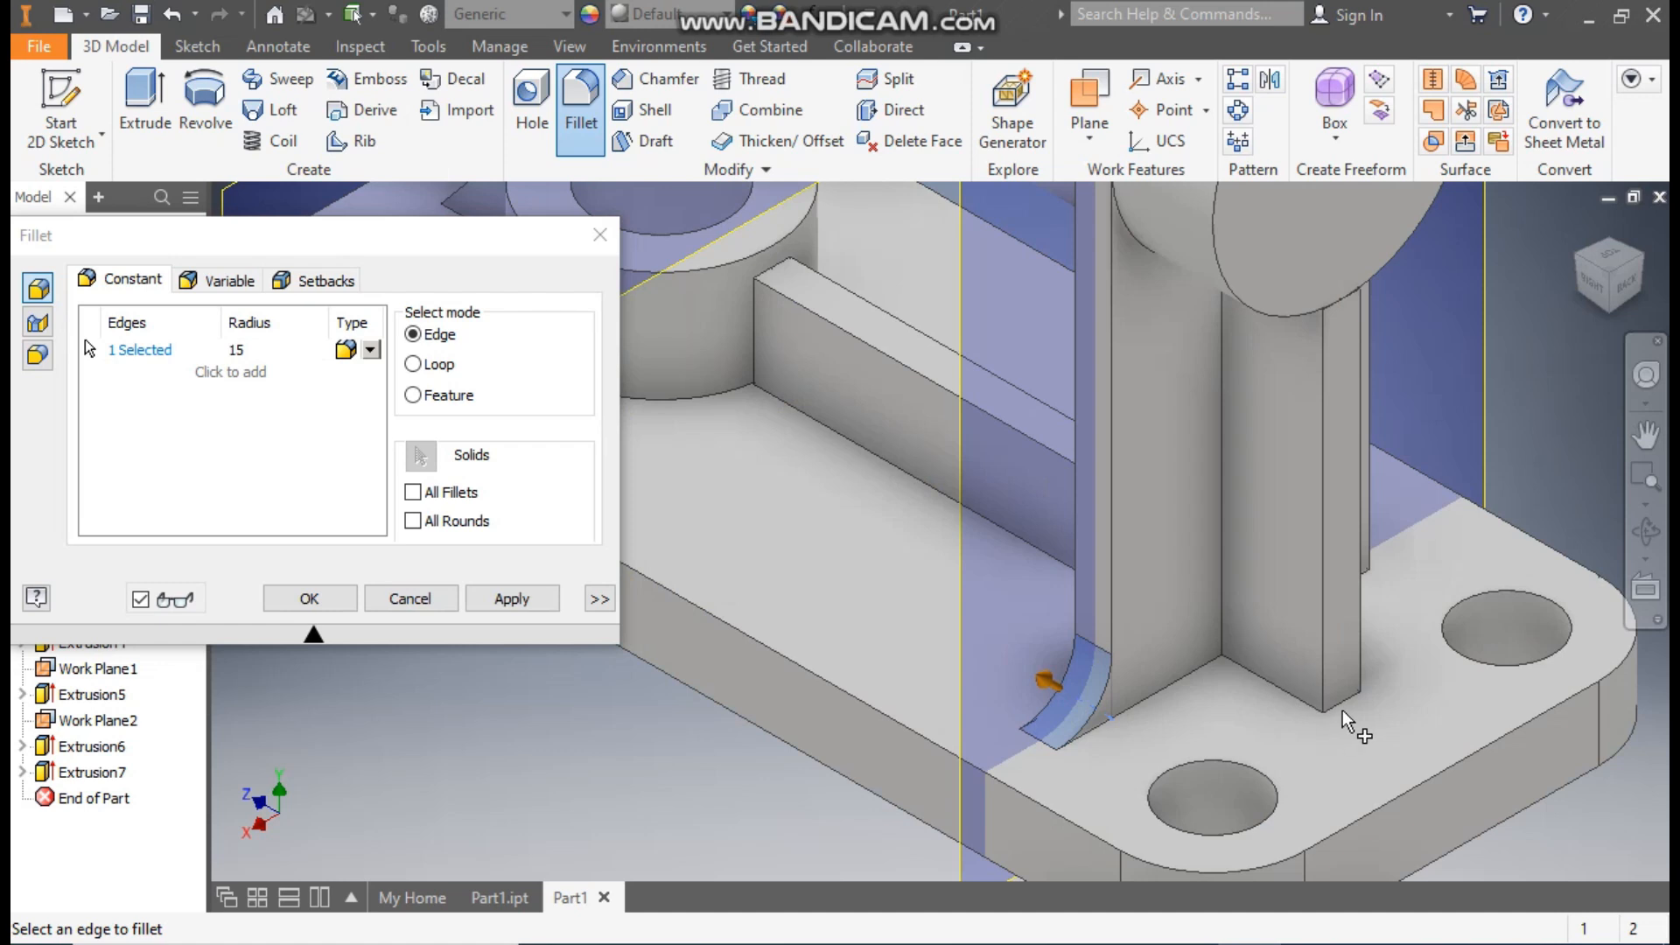
pyautogui.click(1654, 266)
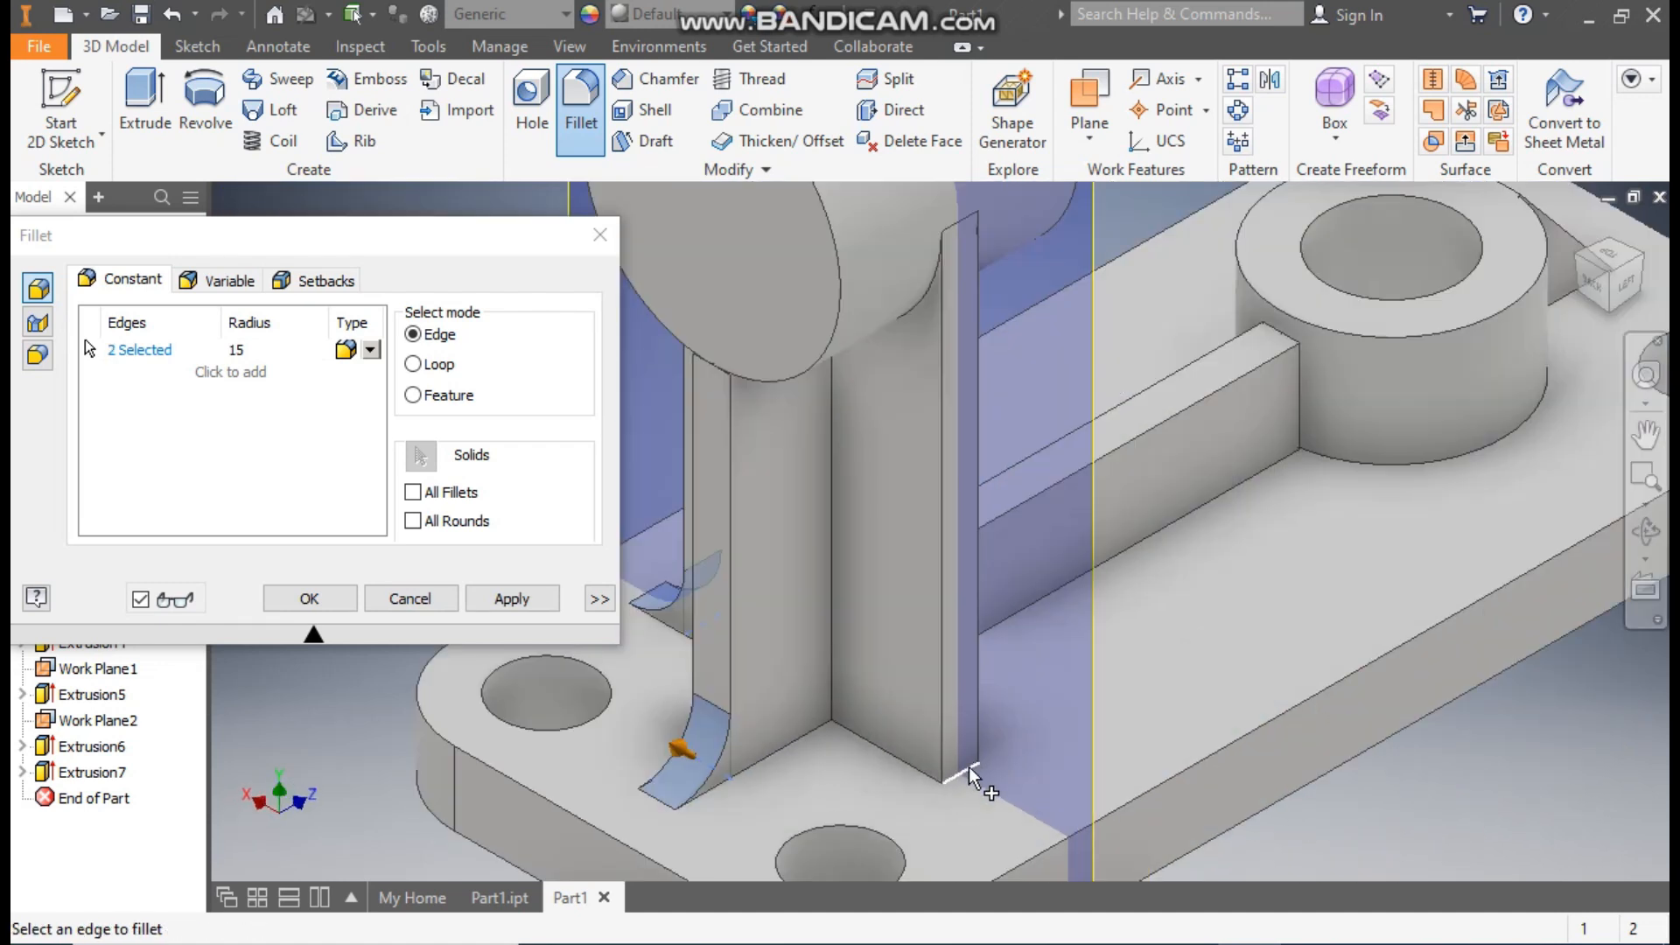
pyautogui.click(1578, 229)
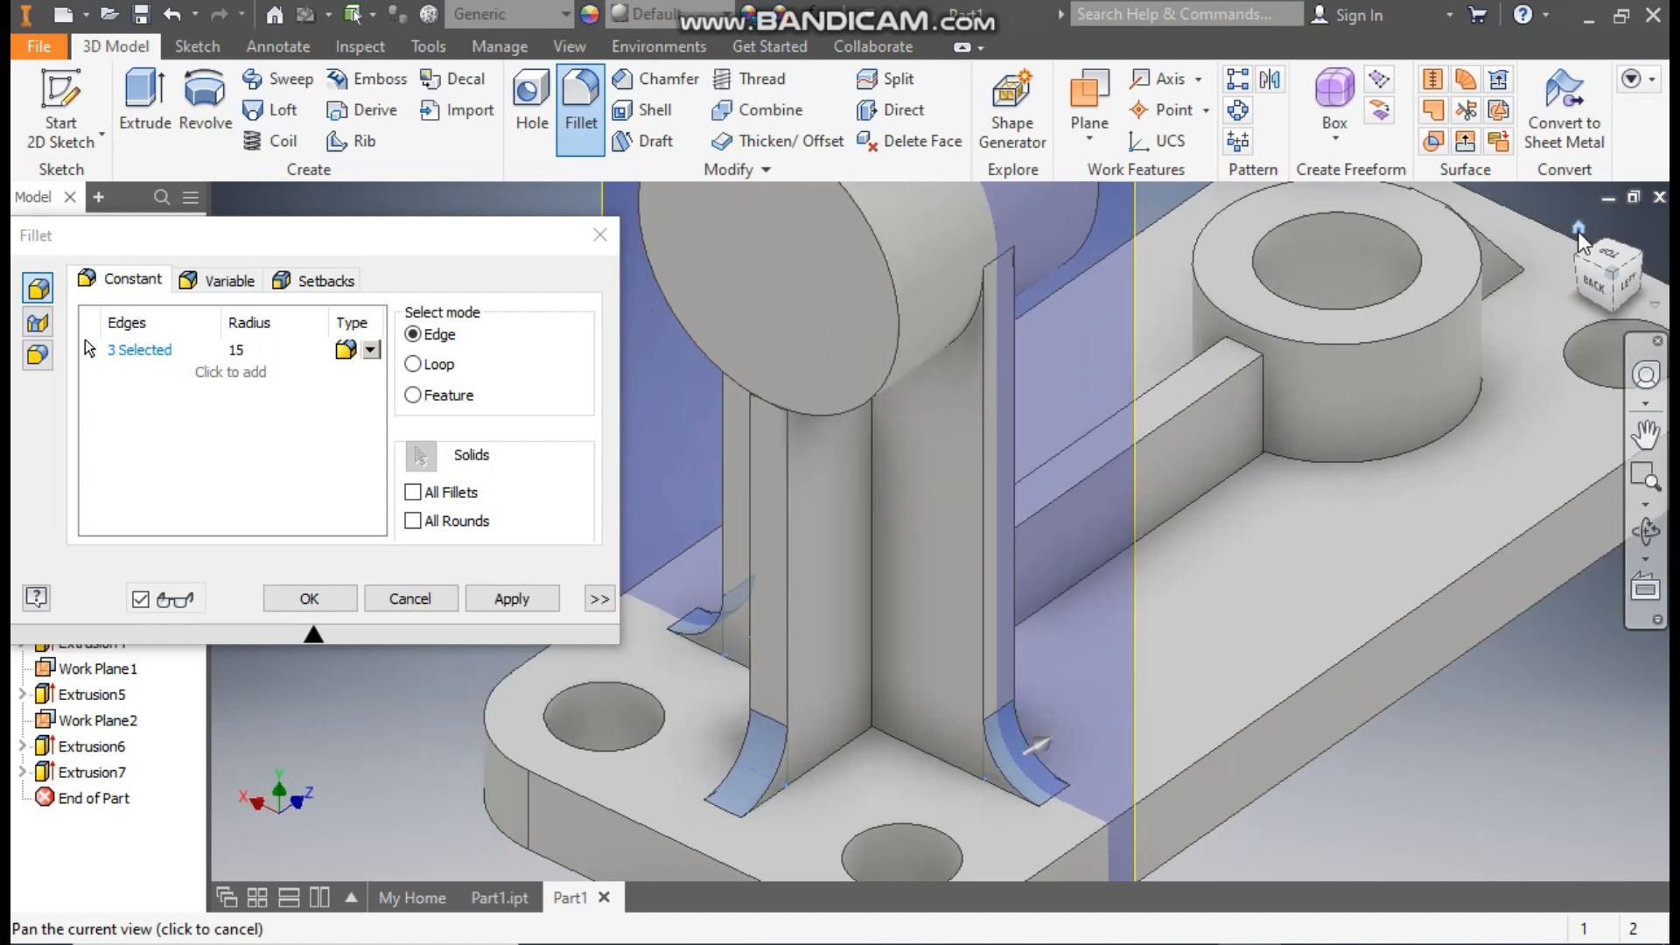
pyautogui.scroll(5, 826, 532)
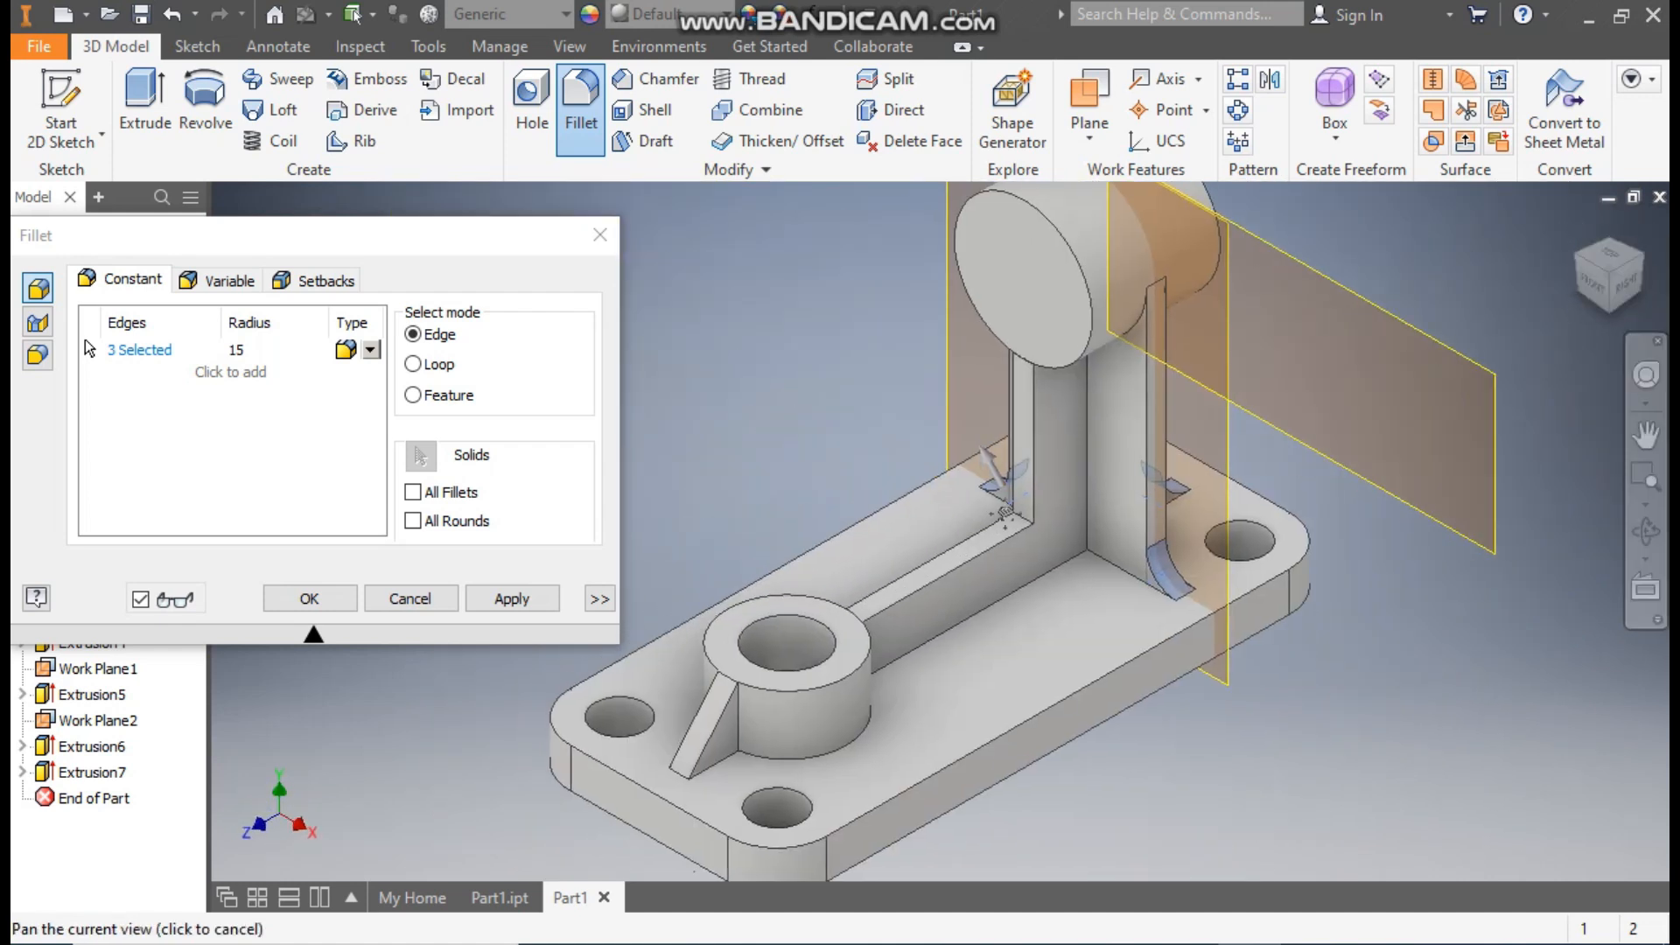
pyautogui.click(1120, 517)
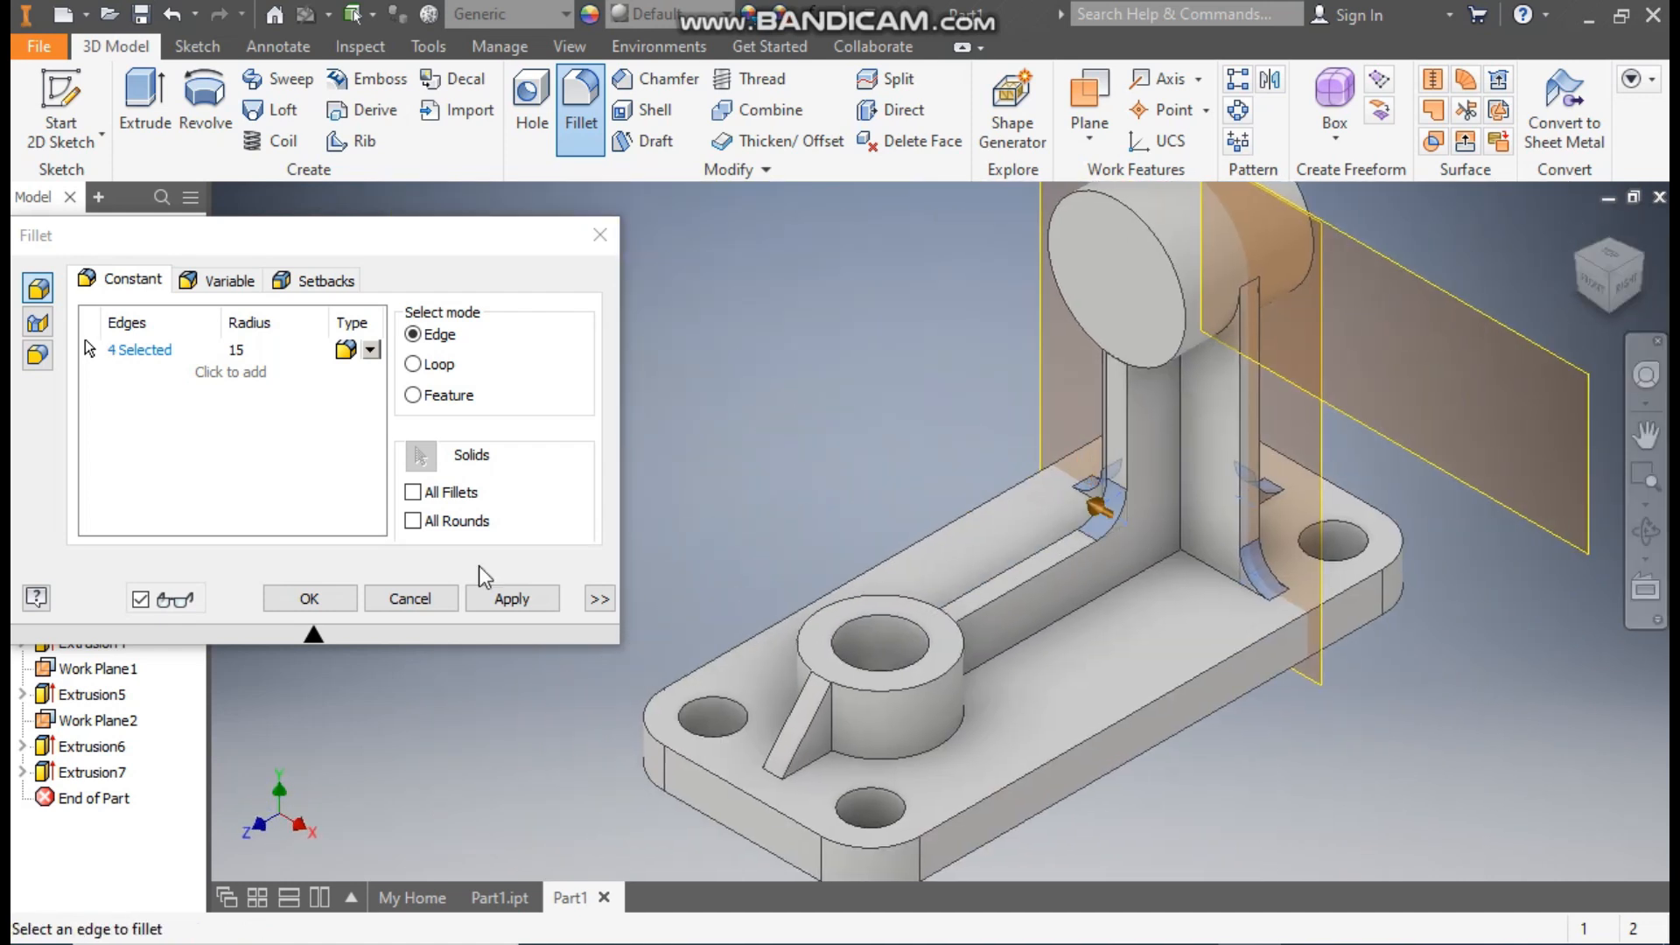
pyautogui.click(322, 607)
# Step: Examine the raised cylinder's bore and side boss in the finished Part1.ipt model and return to the working part
pyautogui.moveTo(1375, 605); pyautogui.dragTo(1342, 638, button='middle')
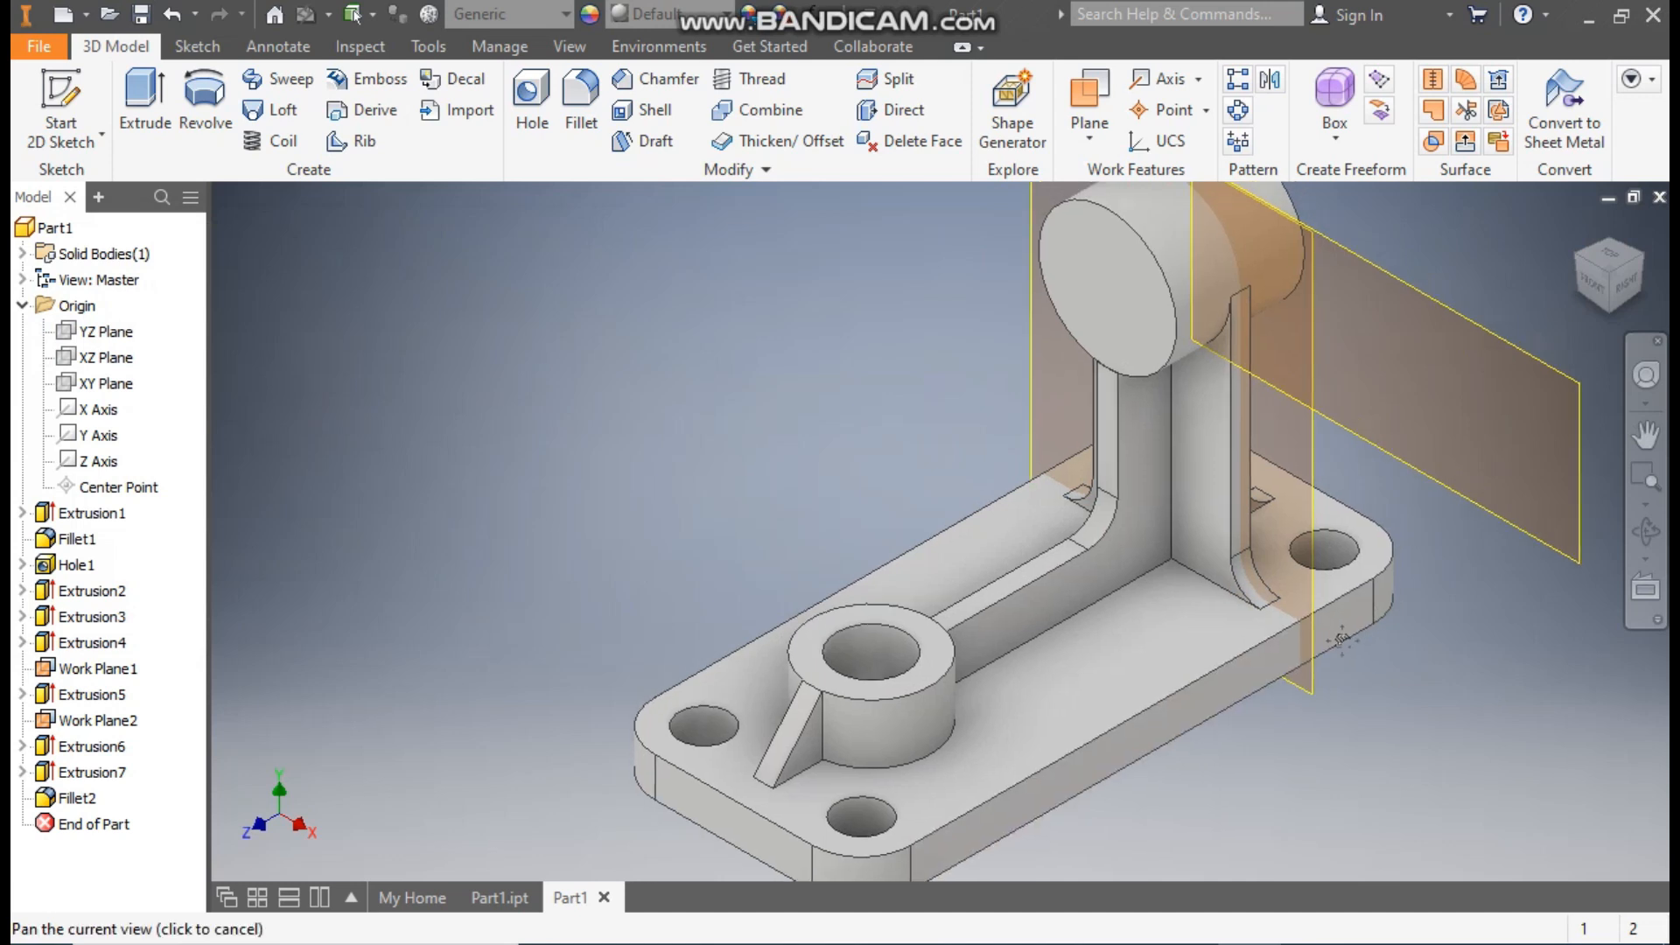
pyautogui.scroll(-1, 1343, 638)
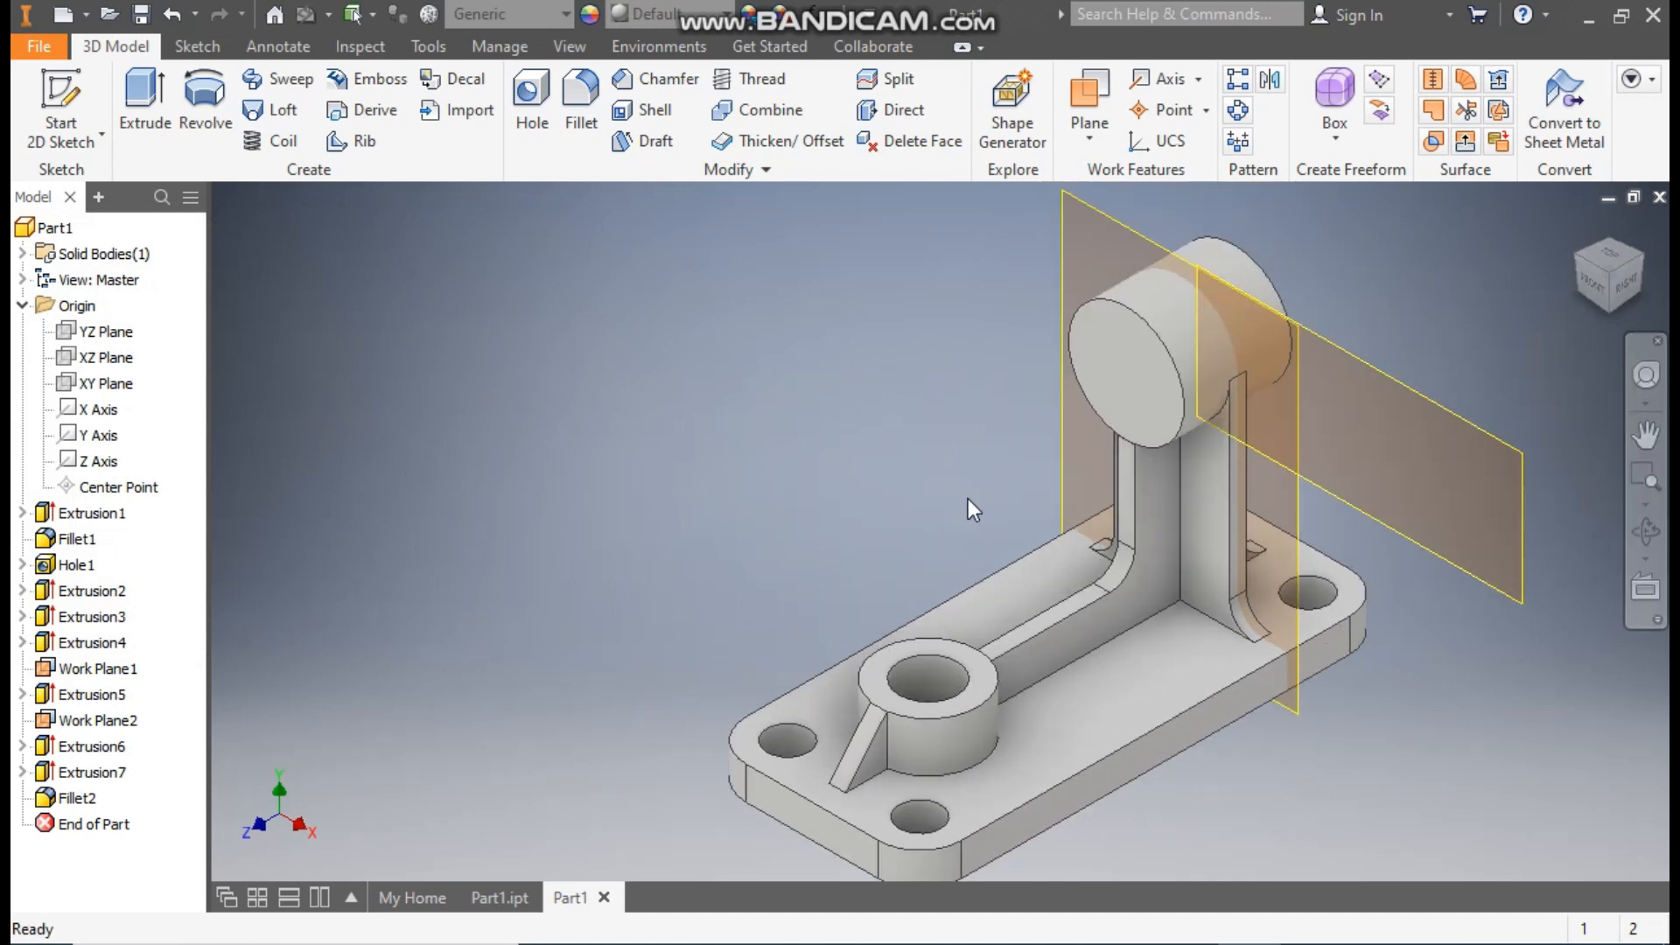
pyautogui.click(499, 898)
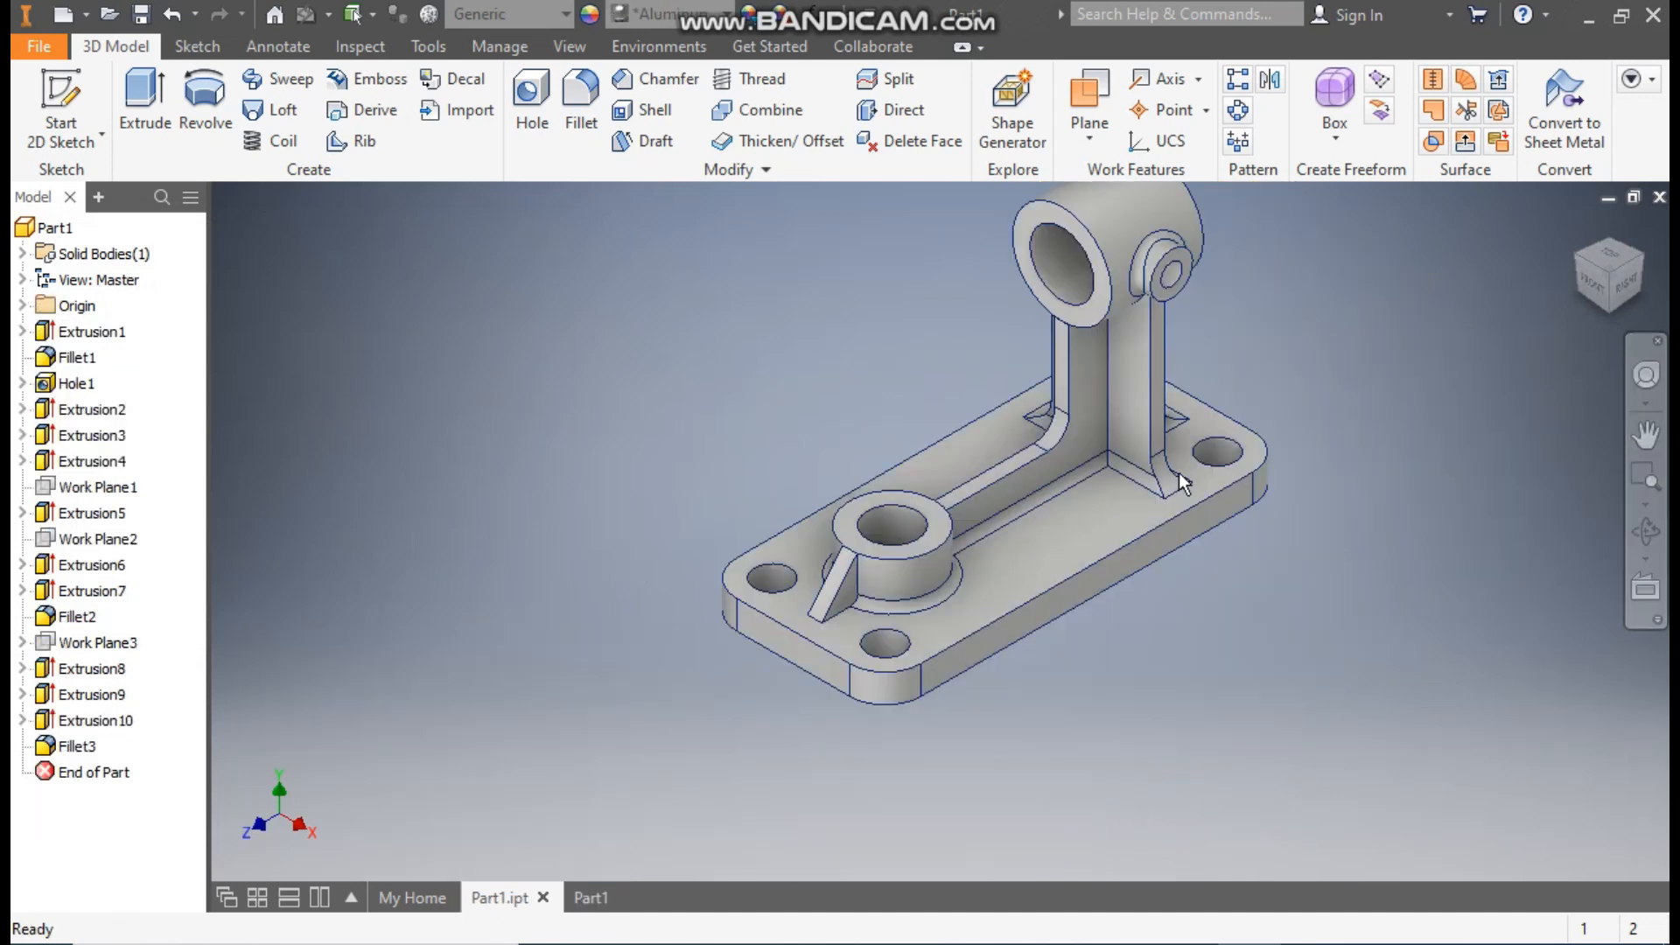
pyautogui.moveTo(1177, 229); pyautogui.dragTo(1247, 418, button='middle')
pyautogui.scroll(2, 1246, 416)
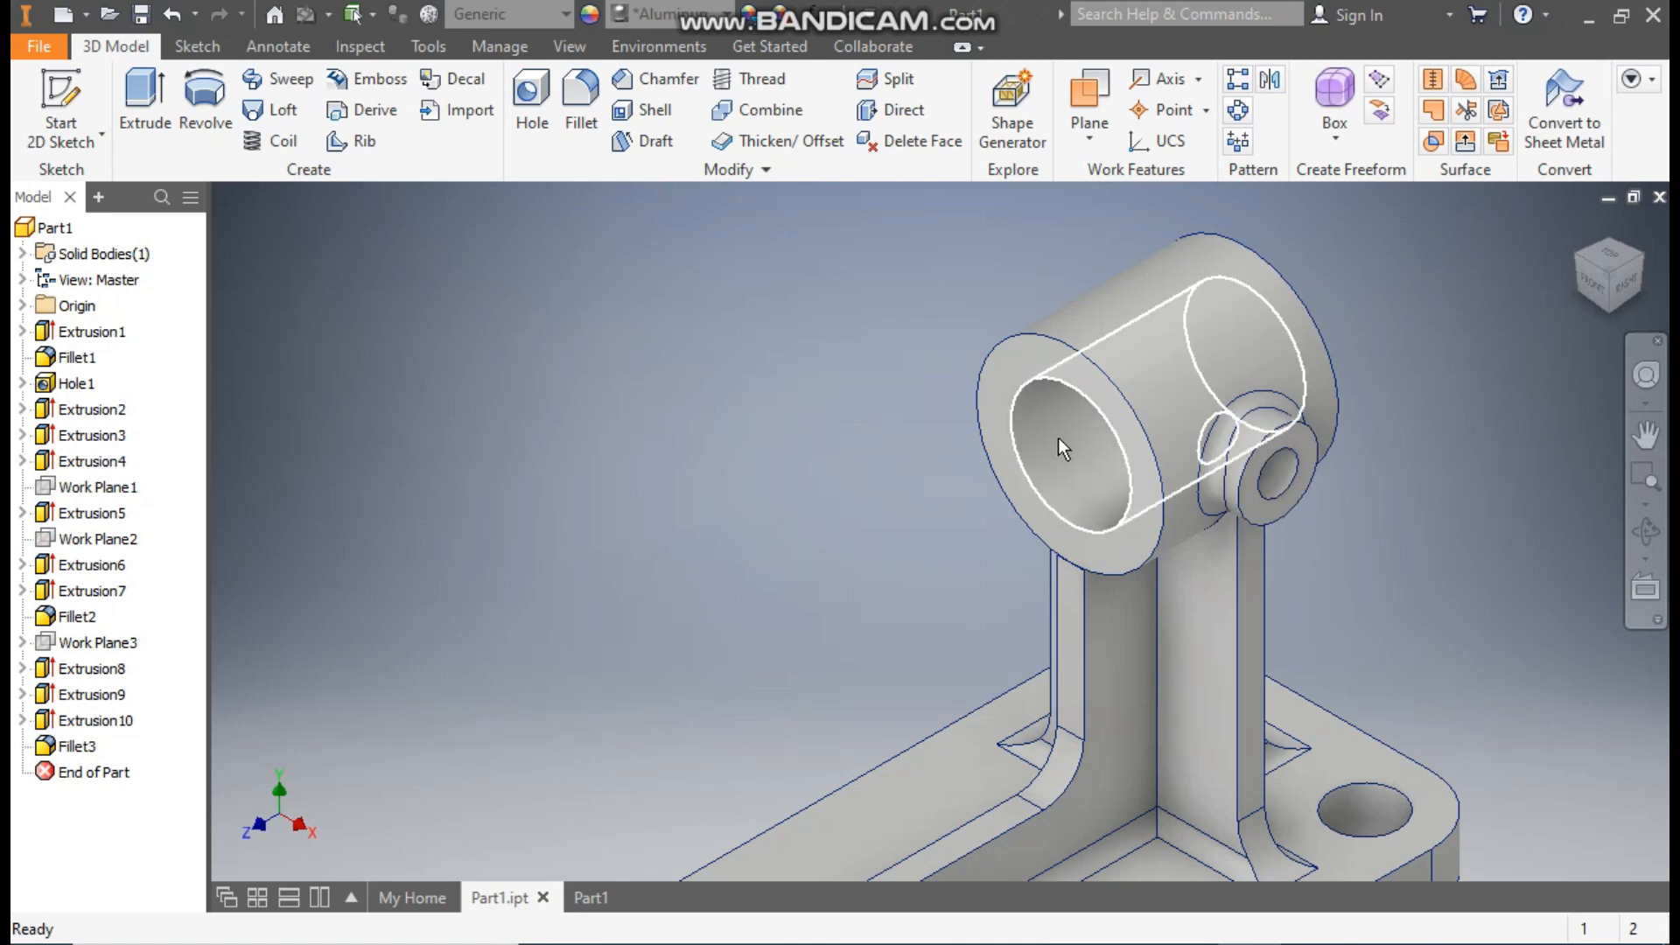
pyautogui.scroll(-2, 1054, 401)
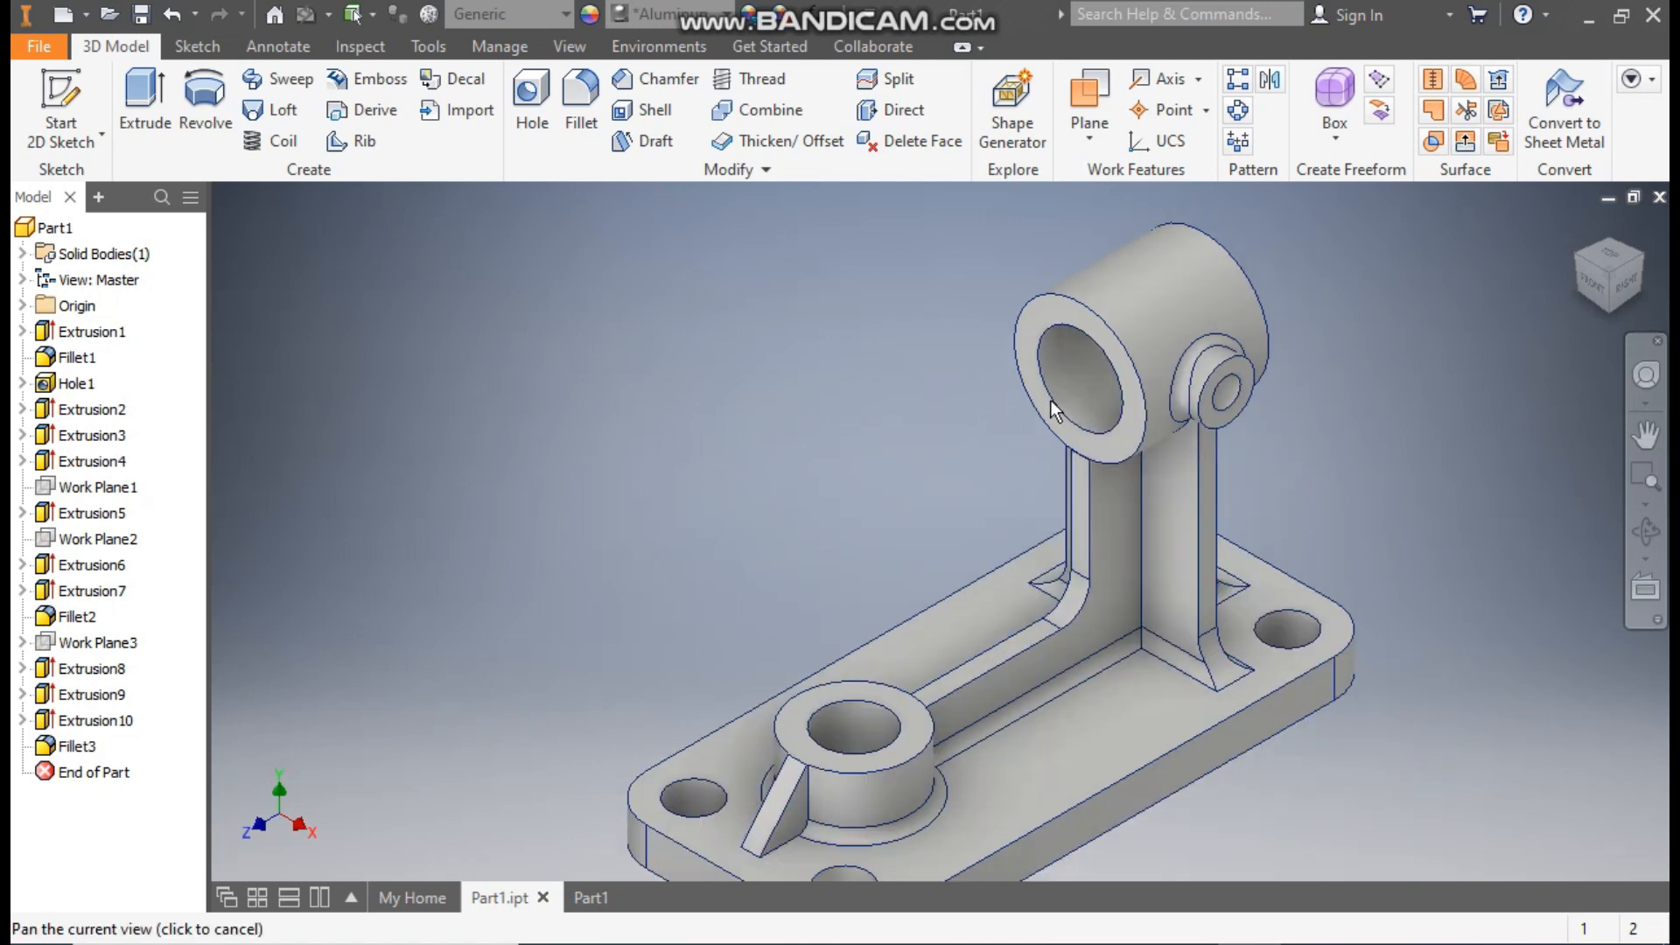
pyautogui.click(585, 896)
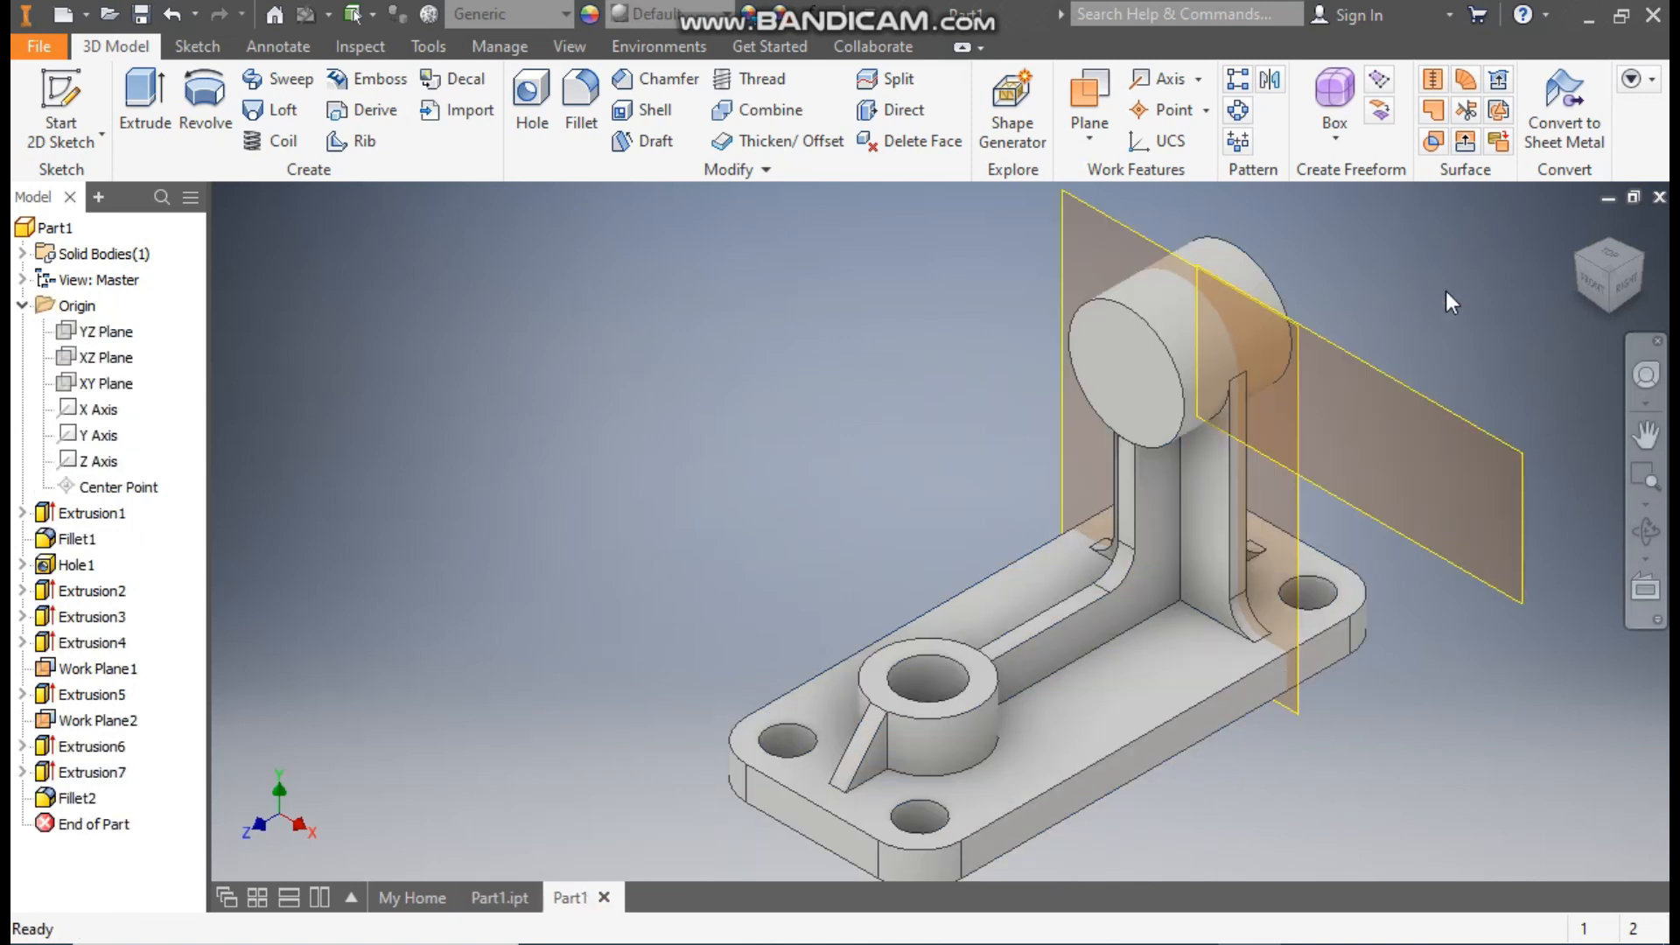
# Step: Hide Work Plane2 and Work Plane1
pyautogui.click(1093, 217)
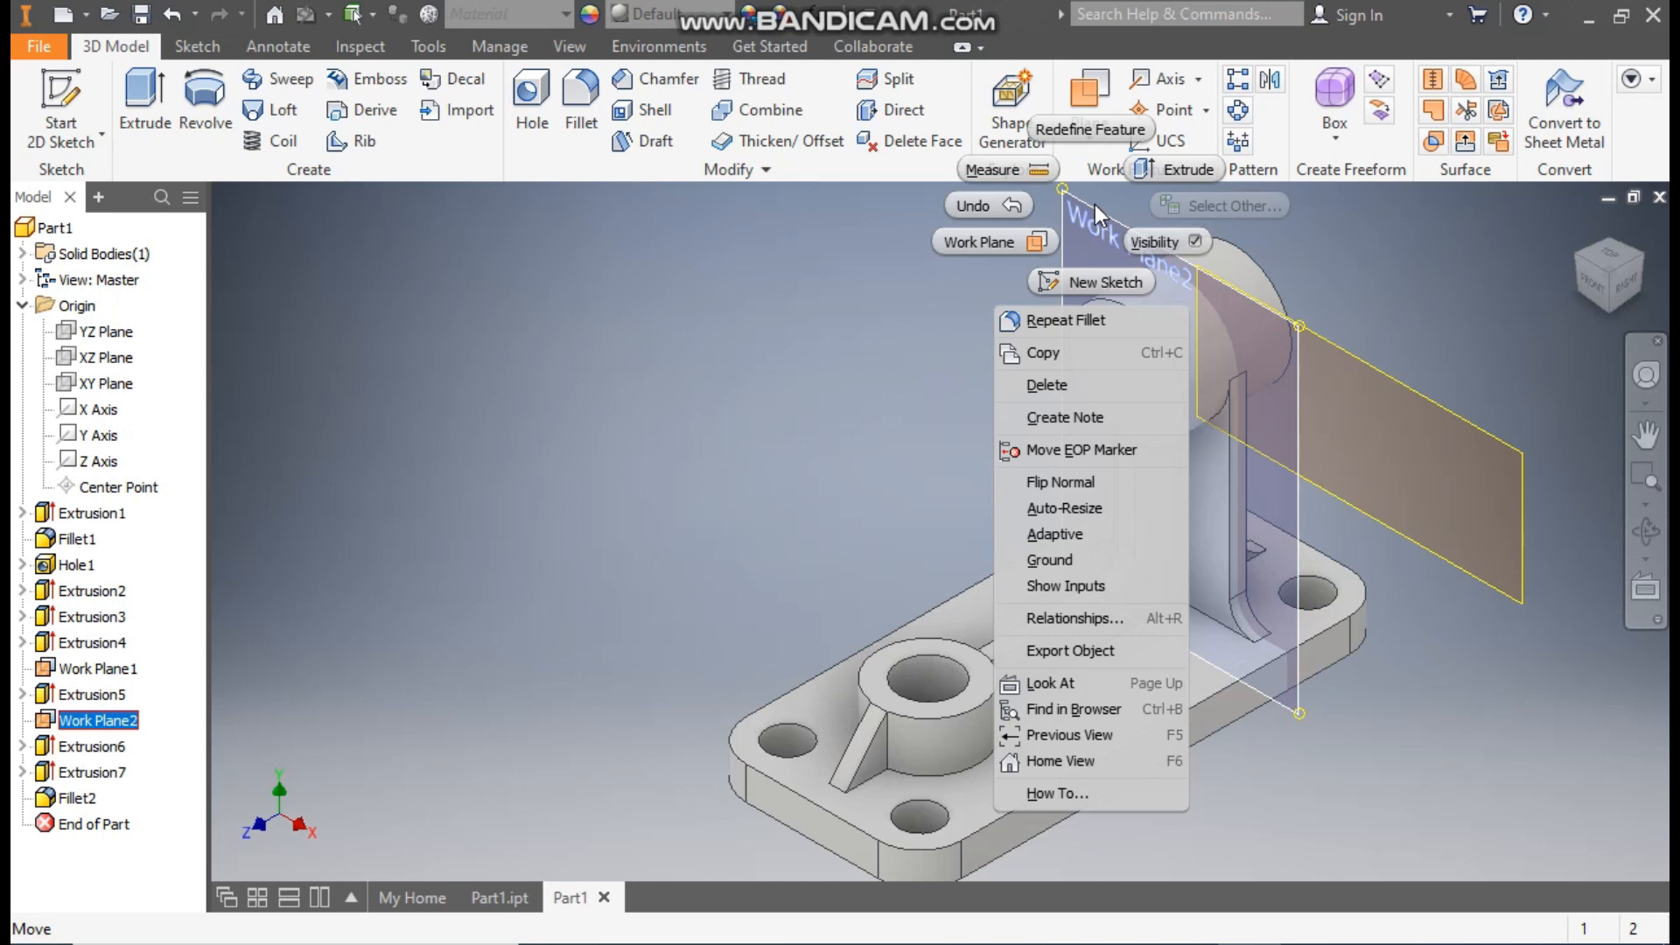
pyautogui.click(1156, 243)
pyautogui.click(1363, 365)
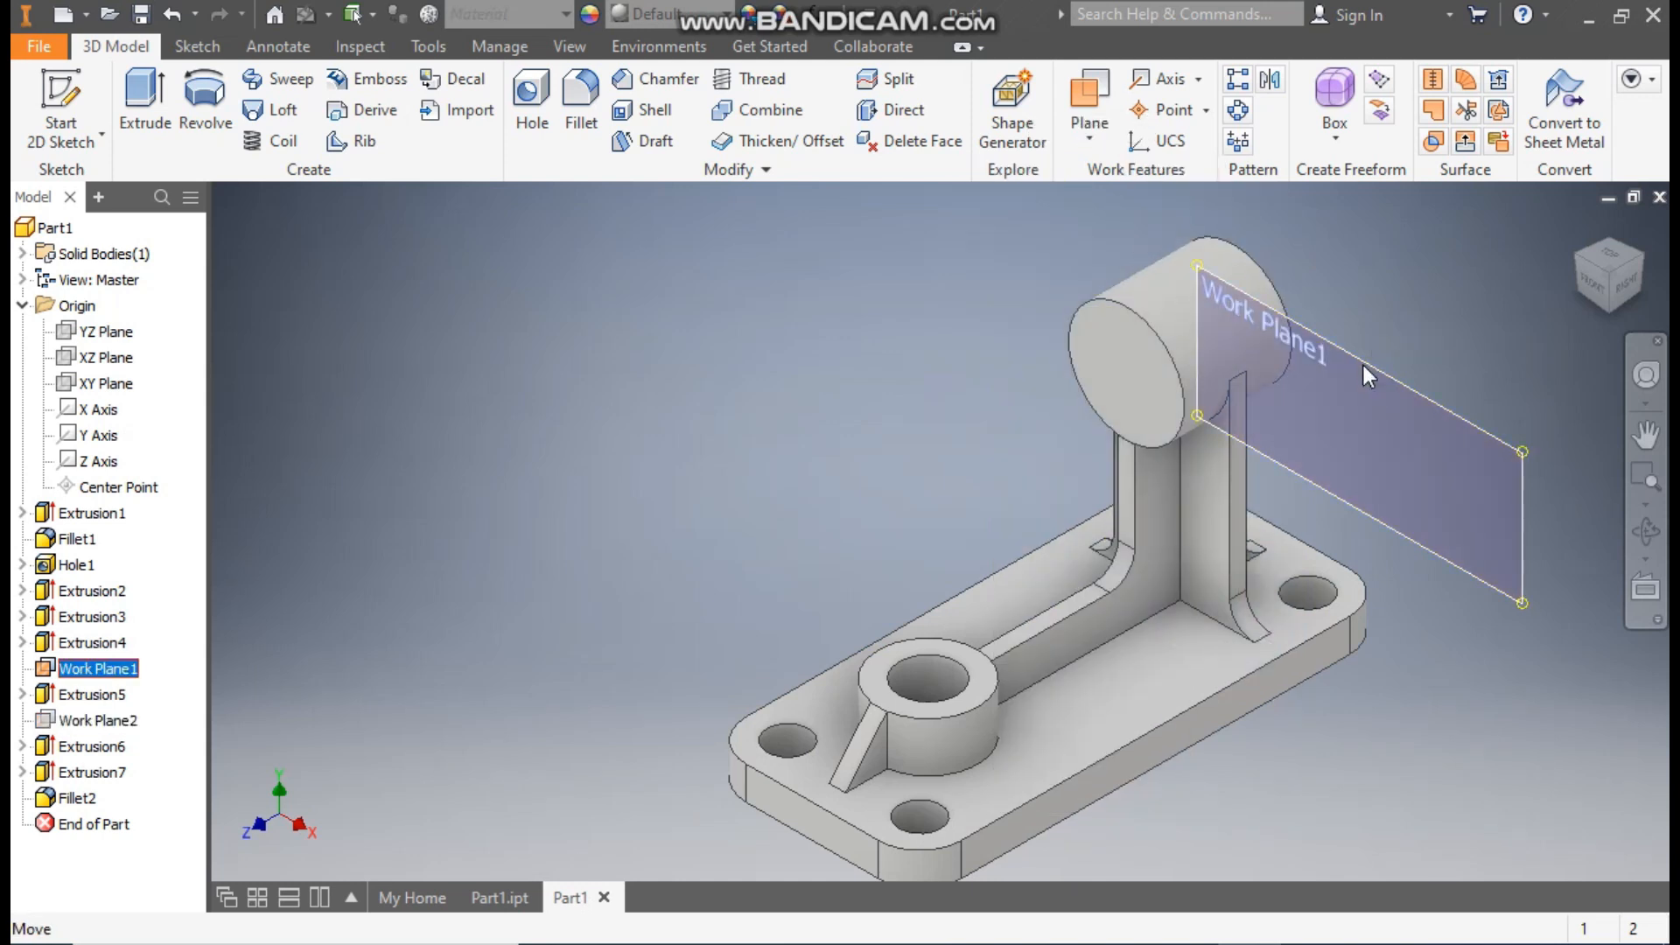
pyautogui.rightClick(1363, 365)
pyautogui.click(1426, 338)
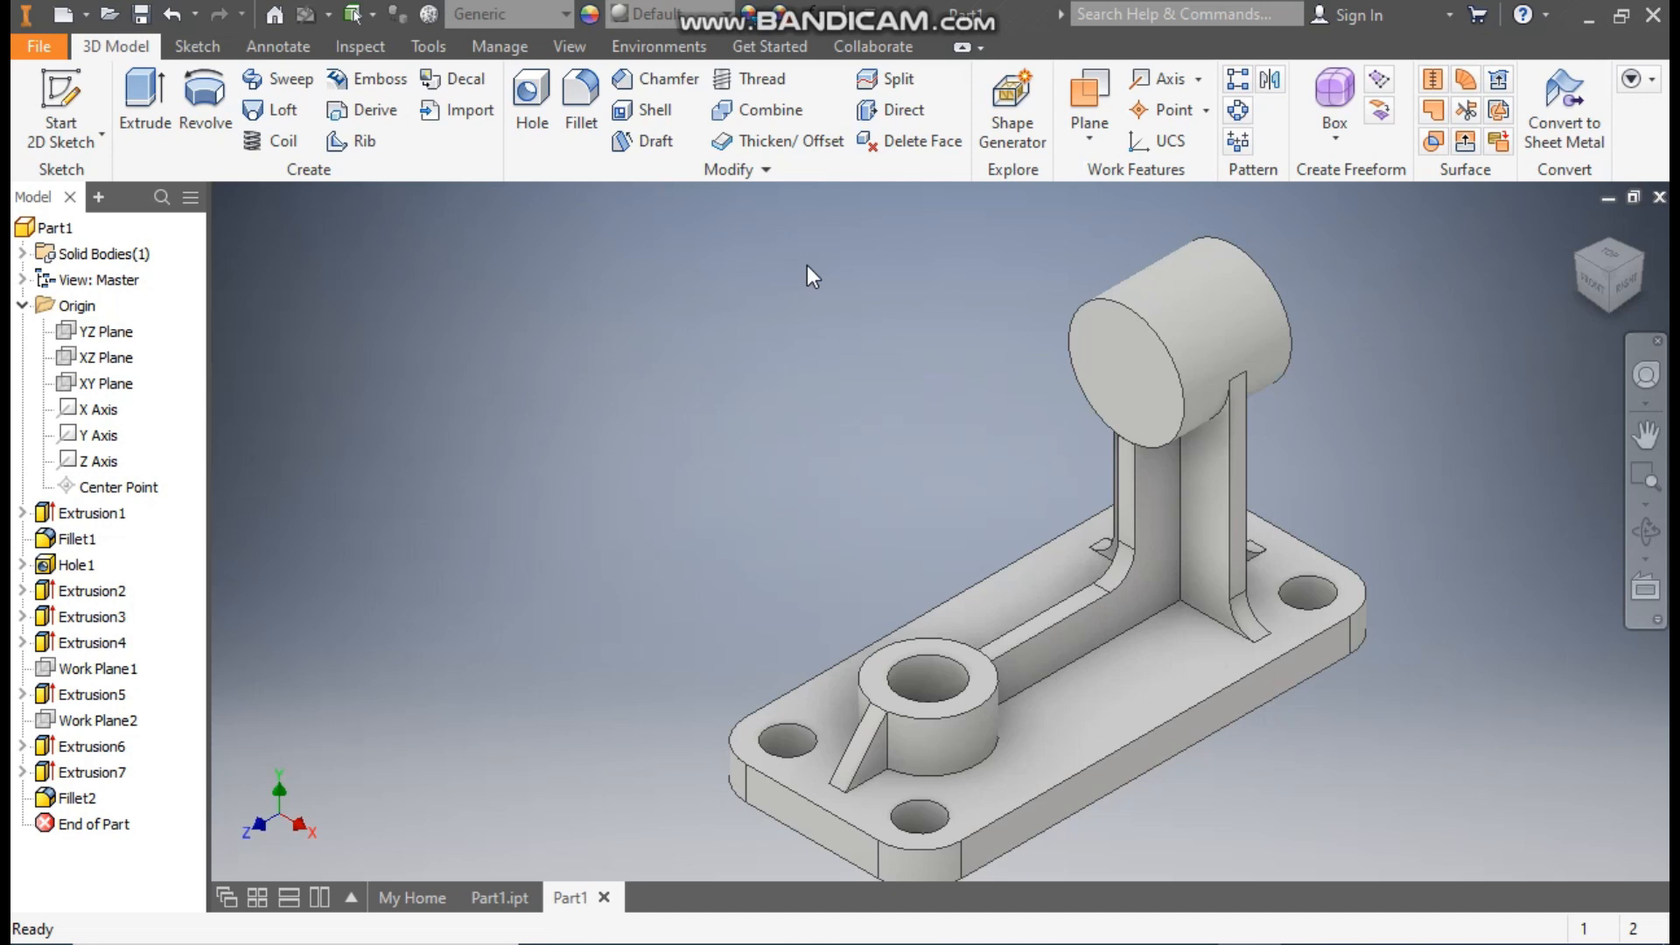
# Step: Create a work plane offset 45 mm from the YZ Plane, beside the raised cylinder
pyautogui.click(1089, 127)
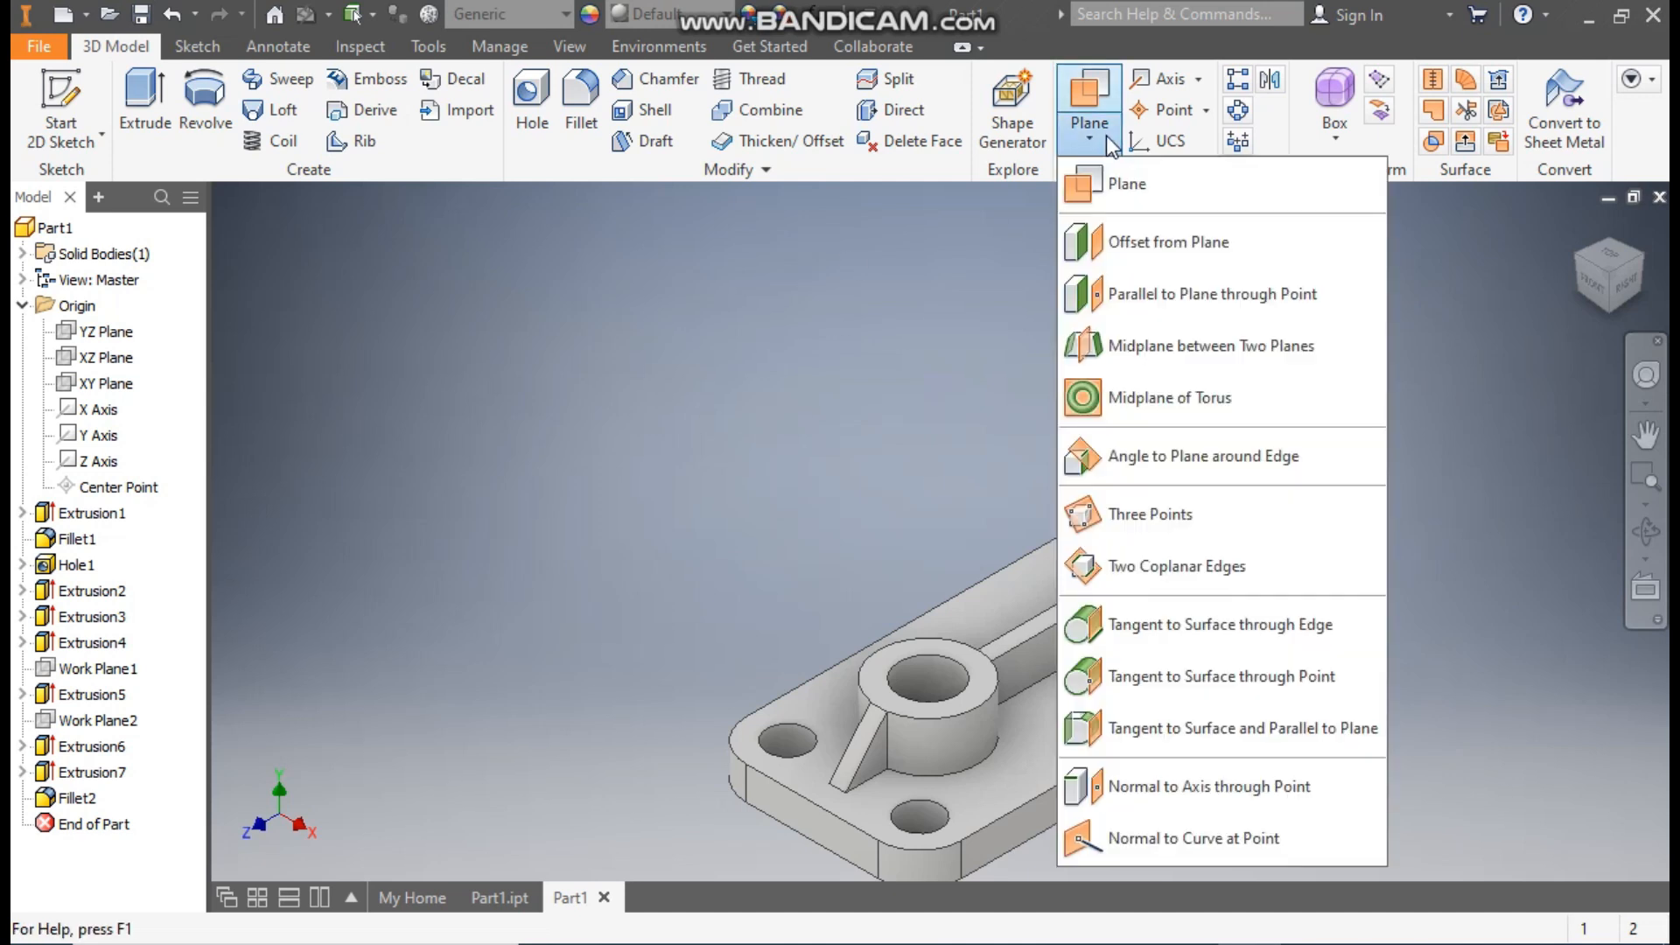
pyautogui.click(1127, 243)
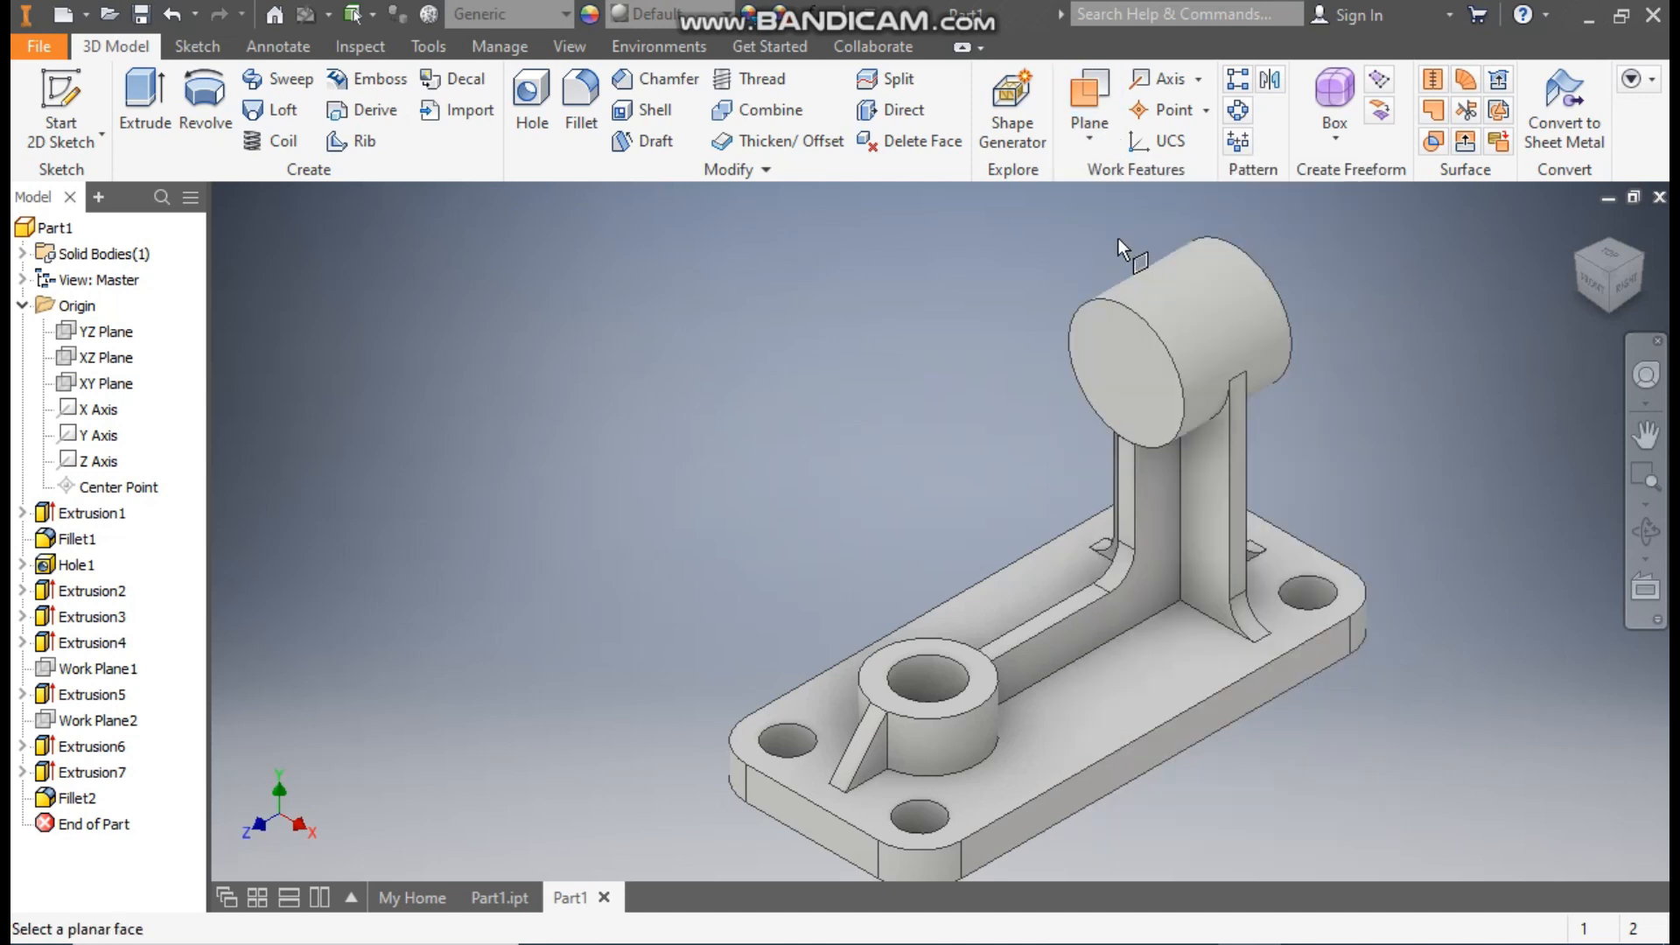
pyautogui.click(106, 333)
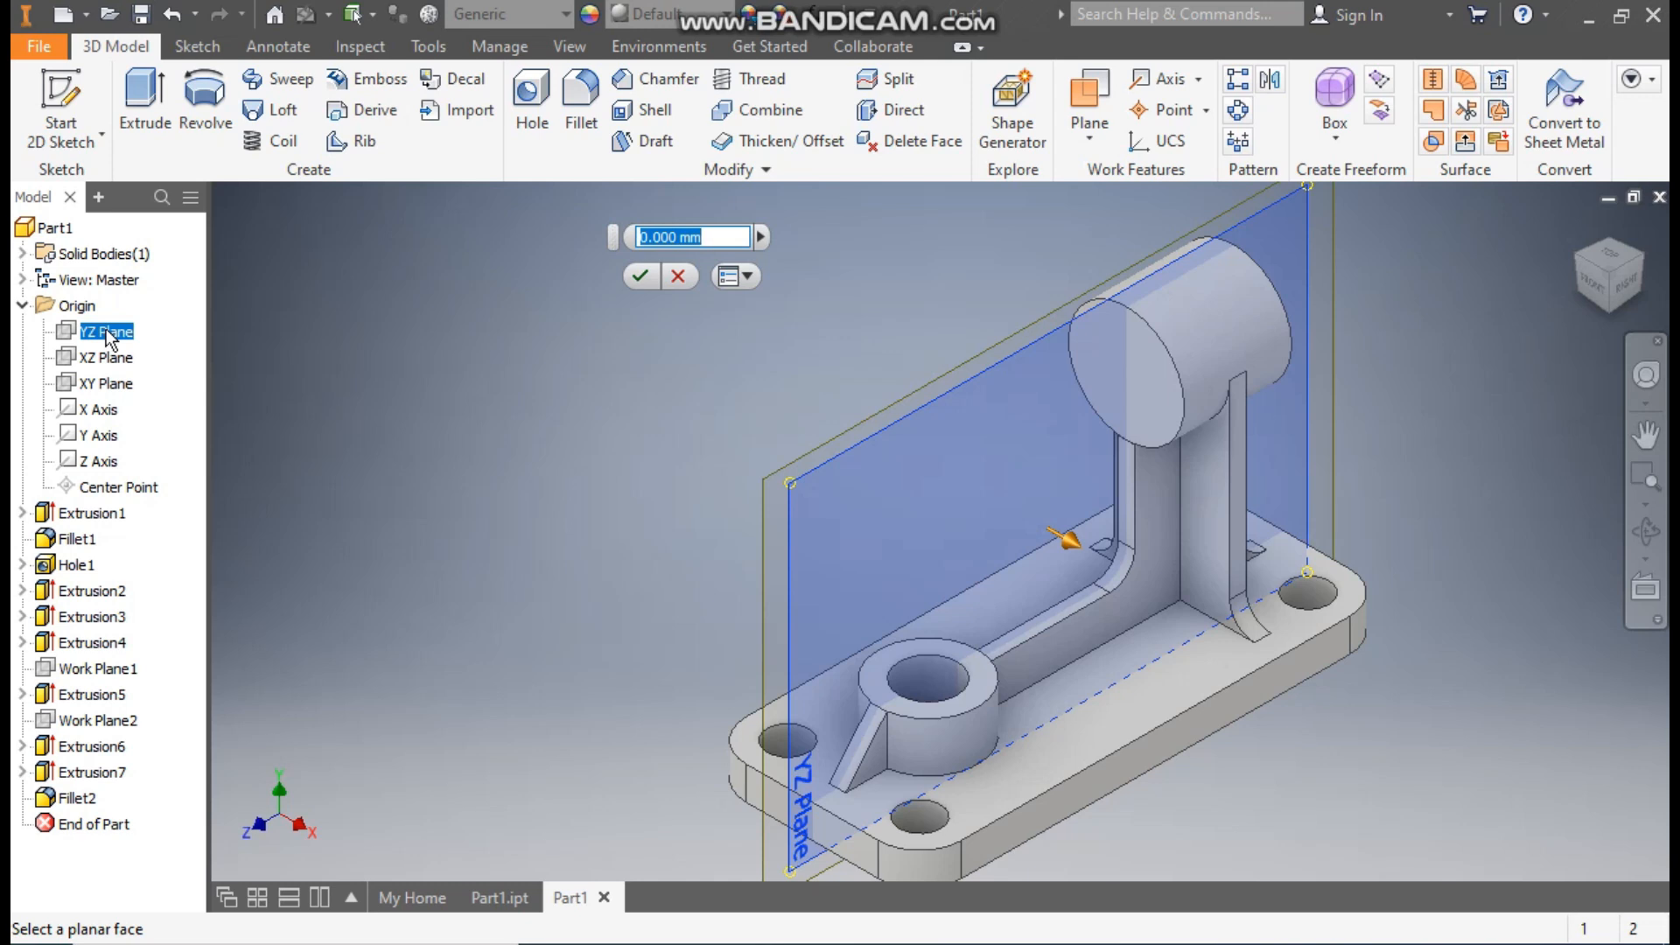
pyautogui.write('45')
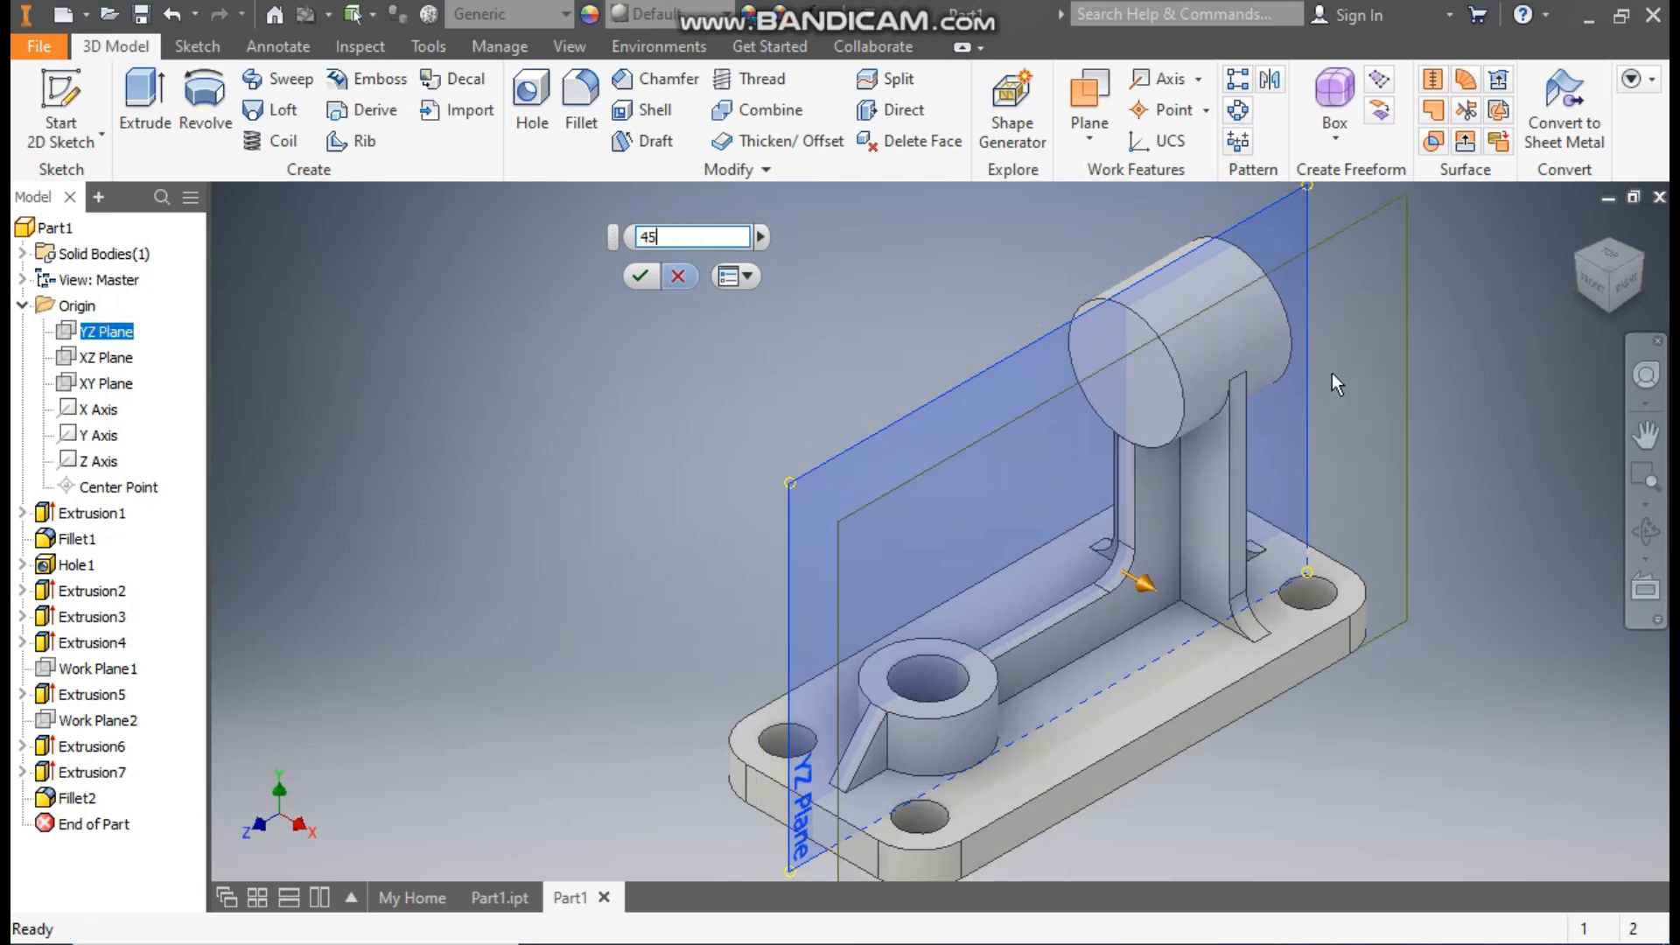
pyautogui.click(1593, 290)
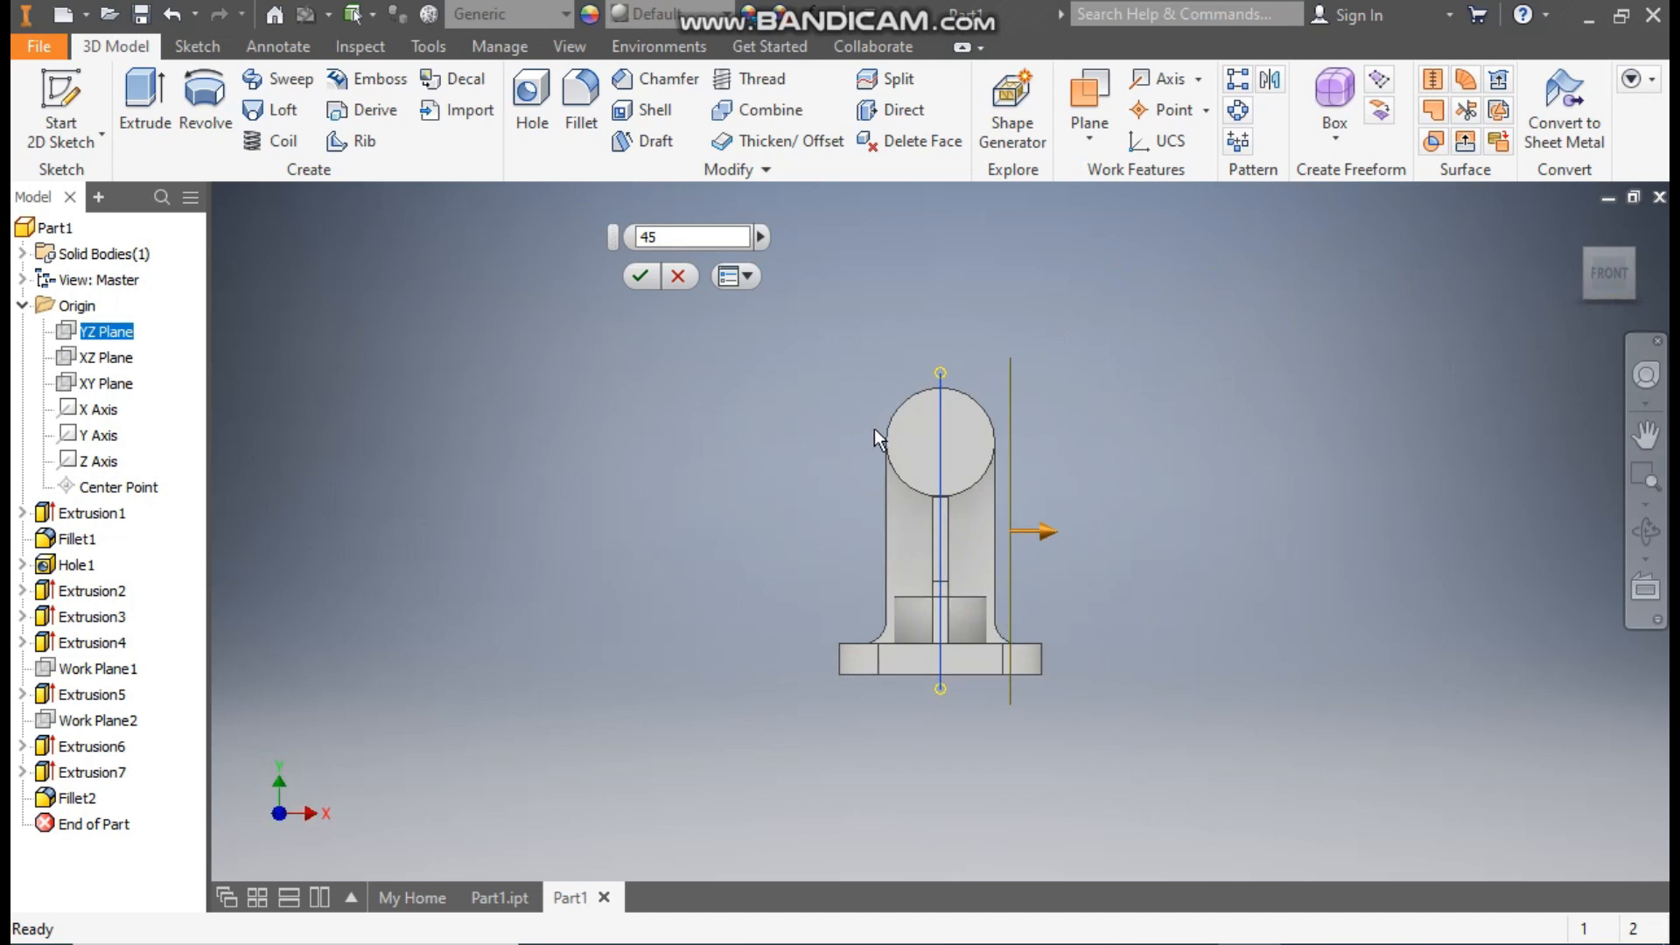
pyautogui.scroll(3, 874, 429)
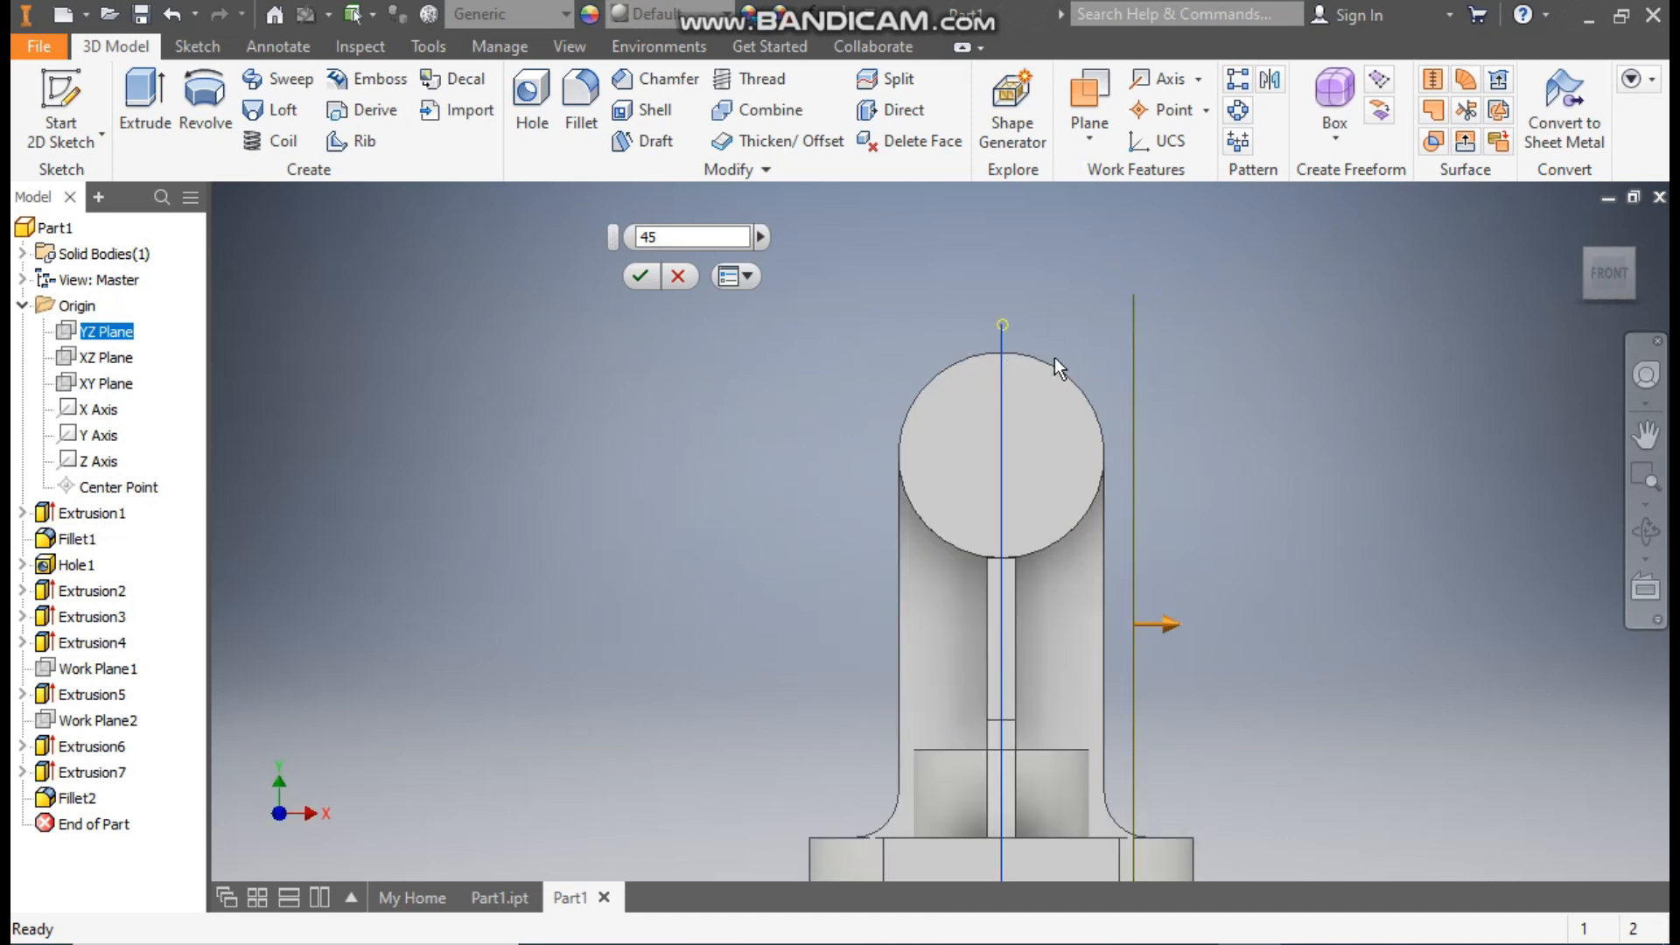
pyautogui.click(637, 278)
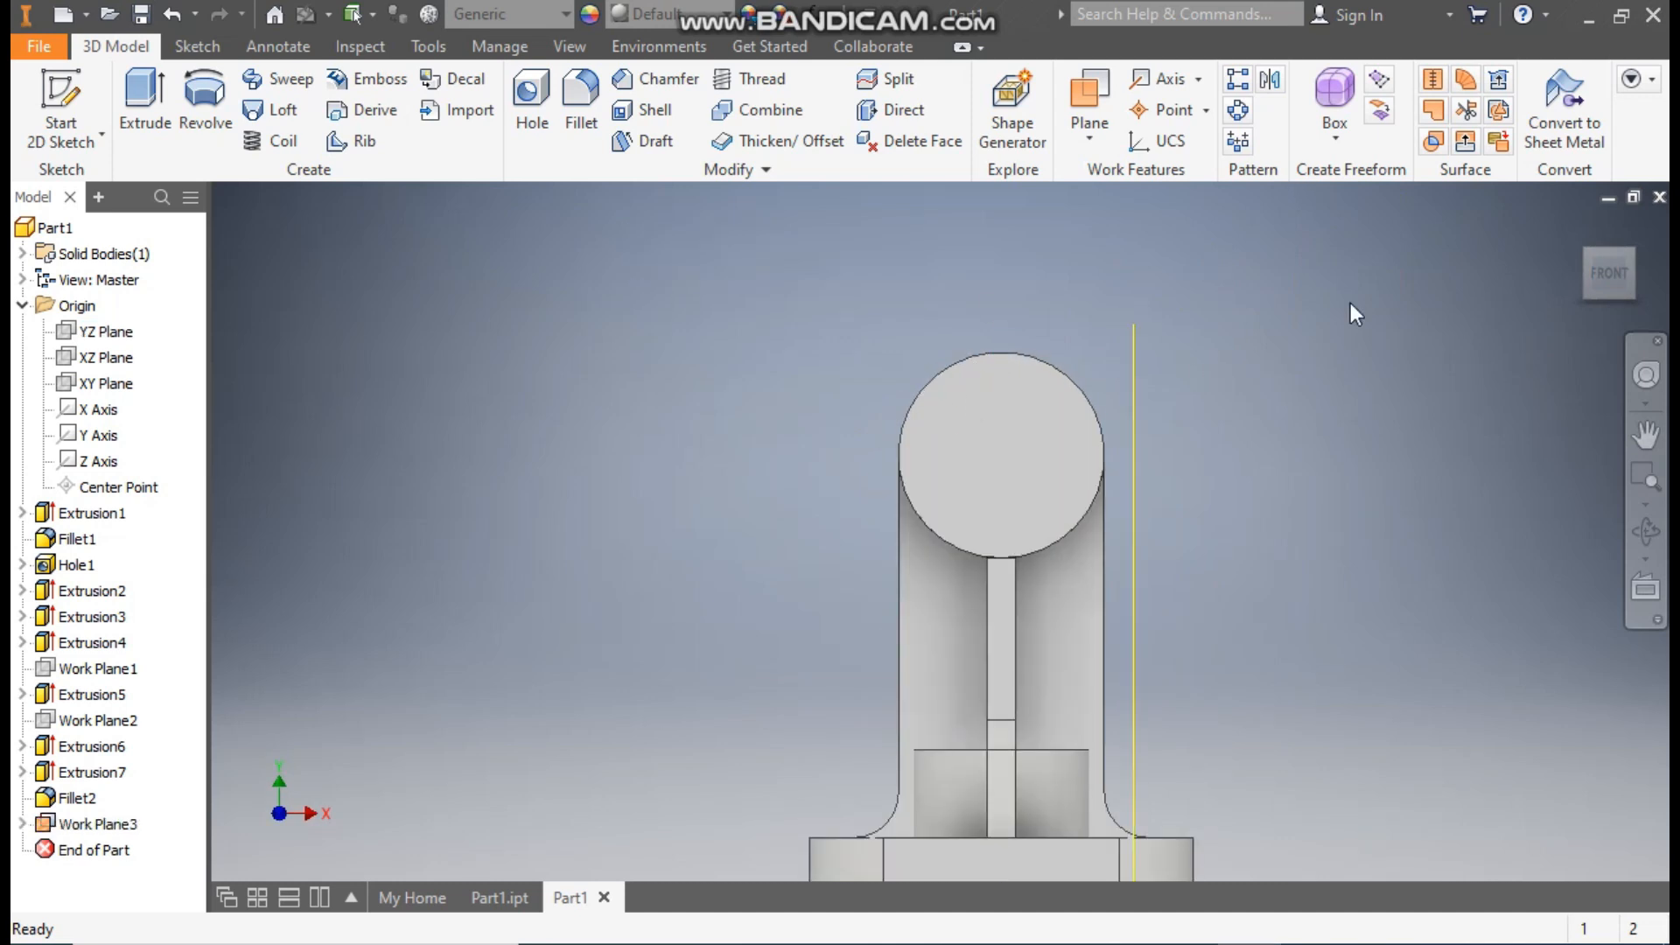
# Step: Start a sketch on the work plane beside the raised cylinder and draw a 30 mm diameter circle over the cylinder, above the side rib
pyautogui.click(1579, 230)
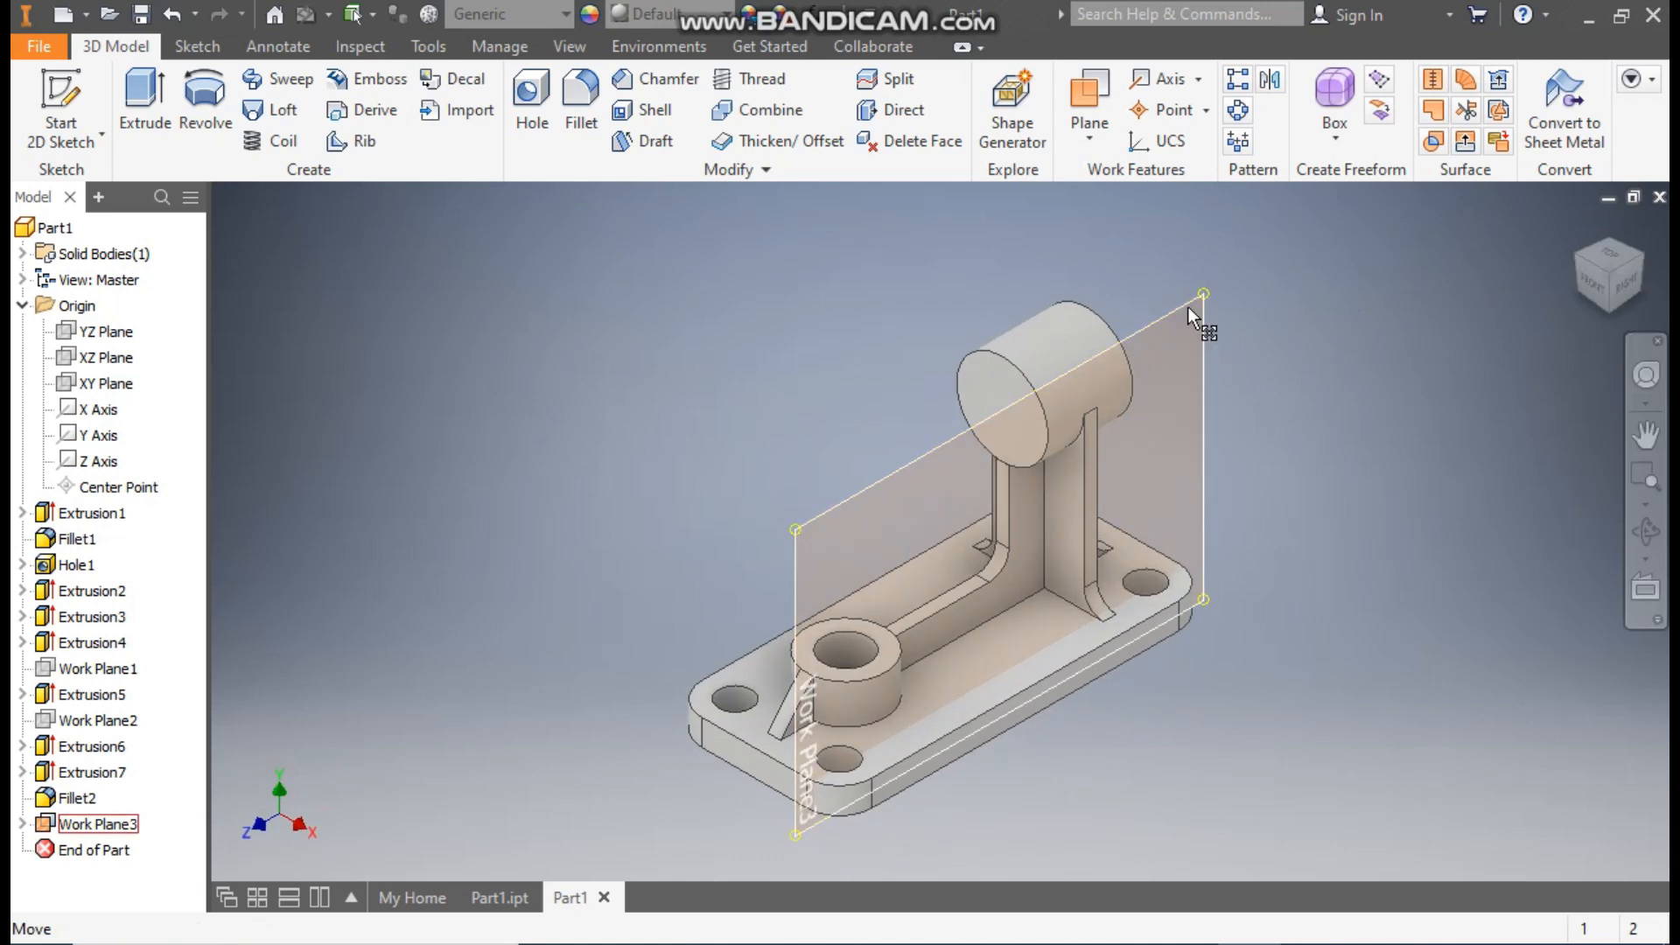
pyautogui.click(1249, 287)
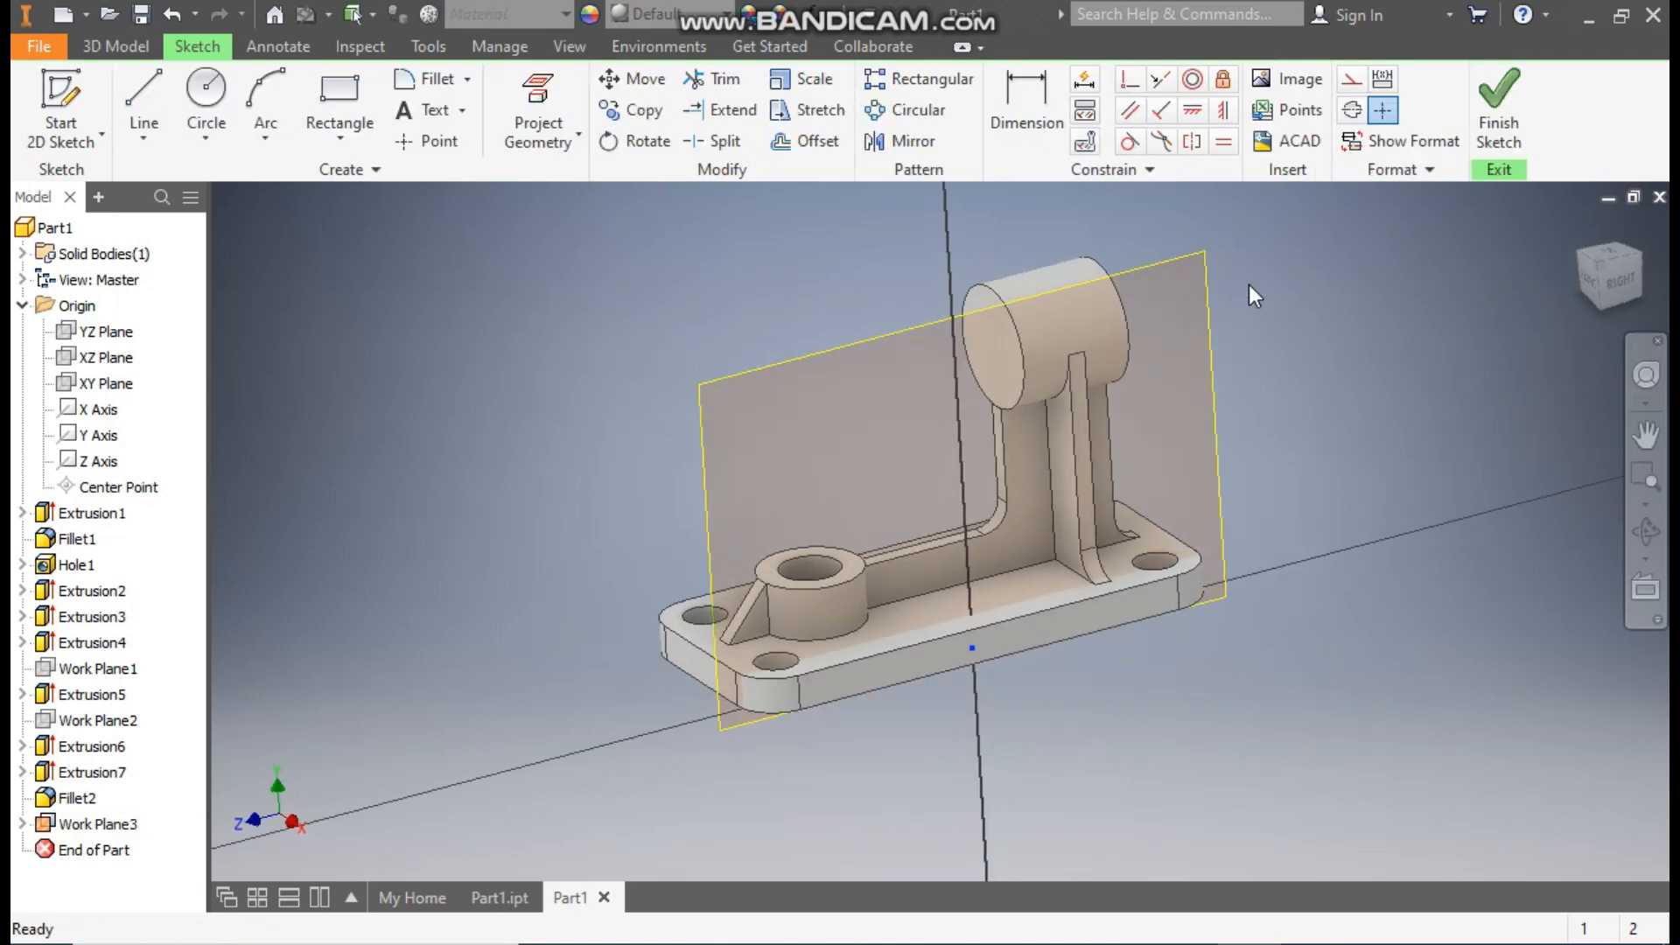
pyautogui.click(208, 91)
pyautogui.scroll(3, 1000, 416)
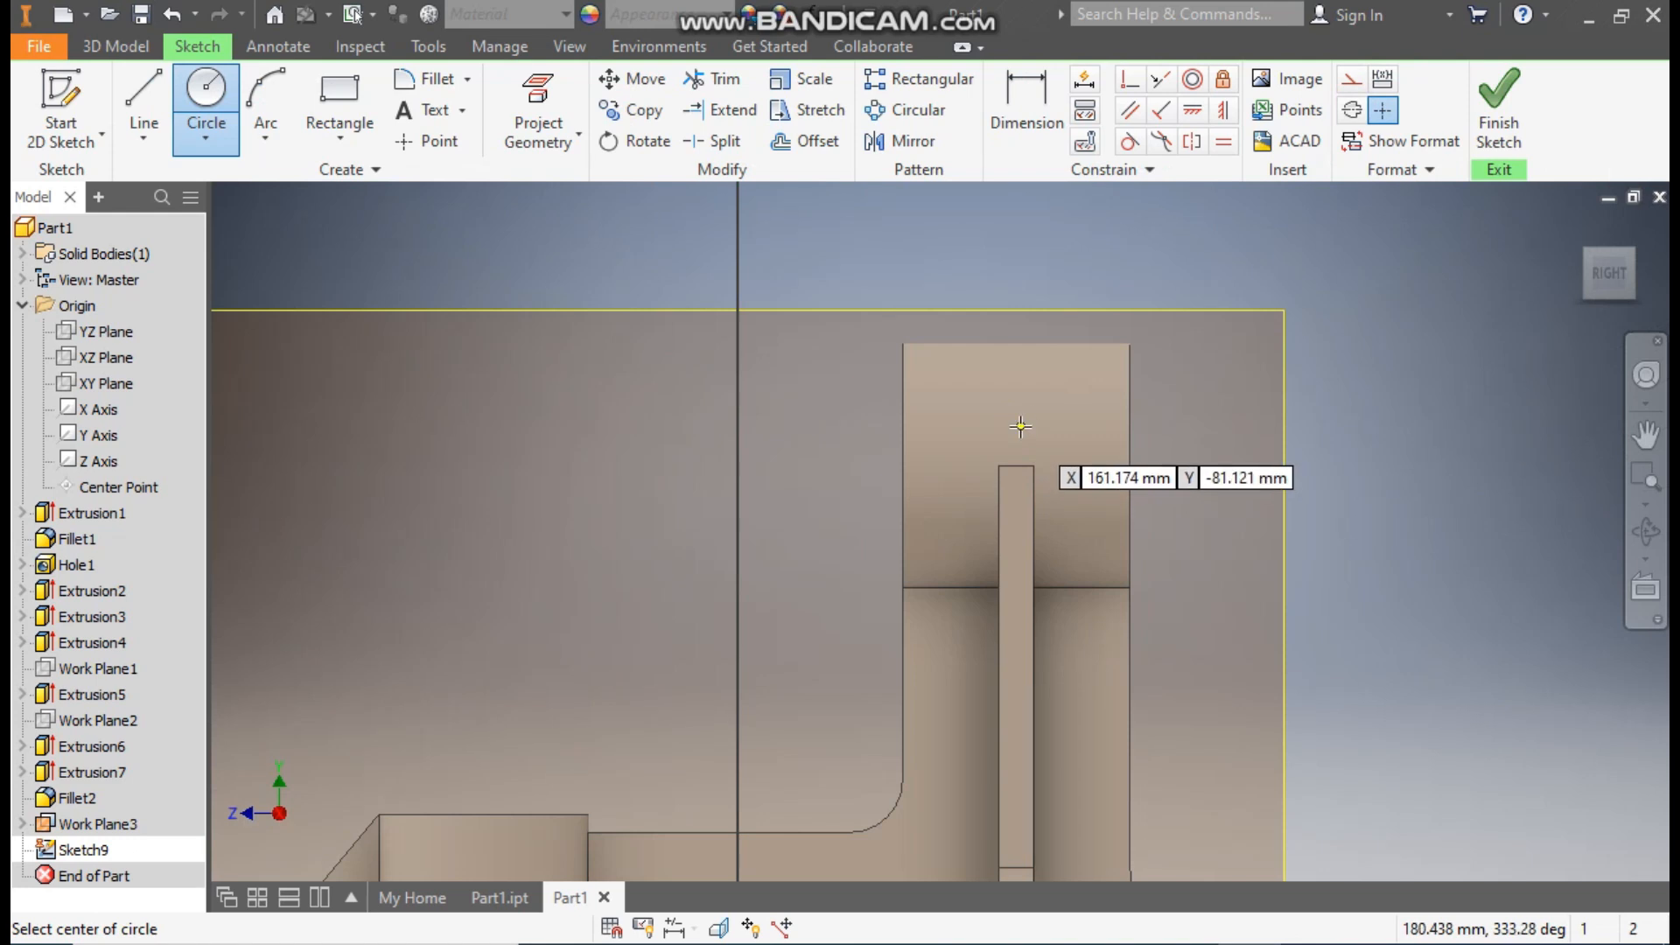
pyautogui.click(1020, 426)
pyautogui.write('30')
pyautogui.press('Return')
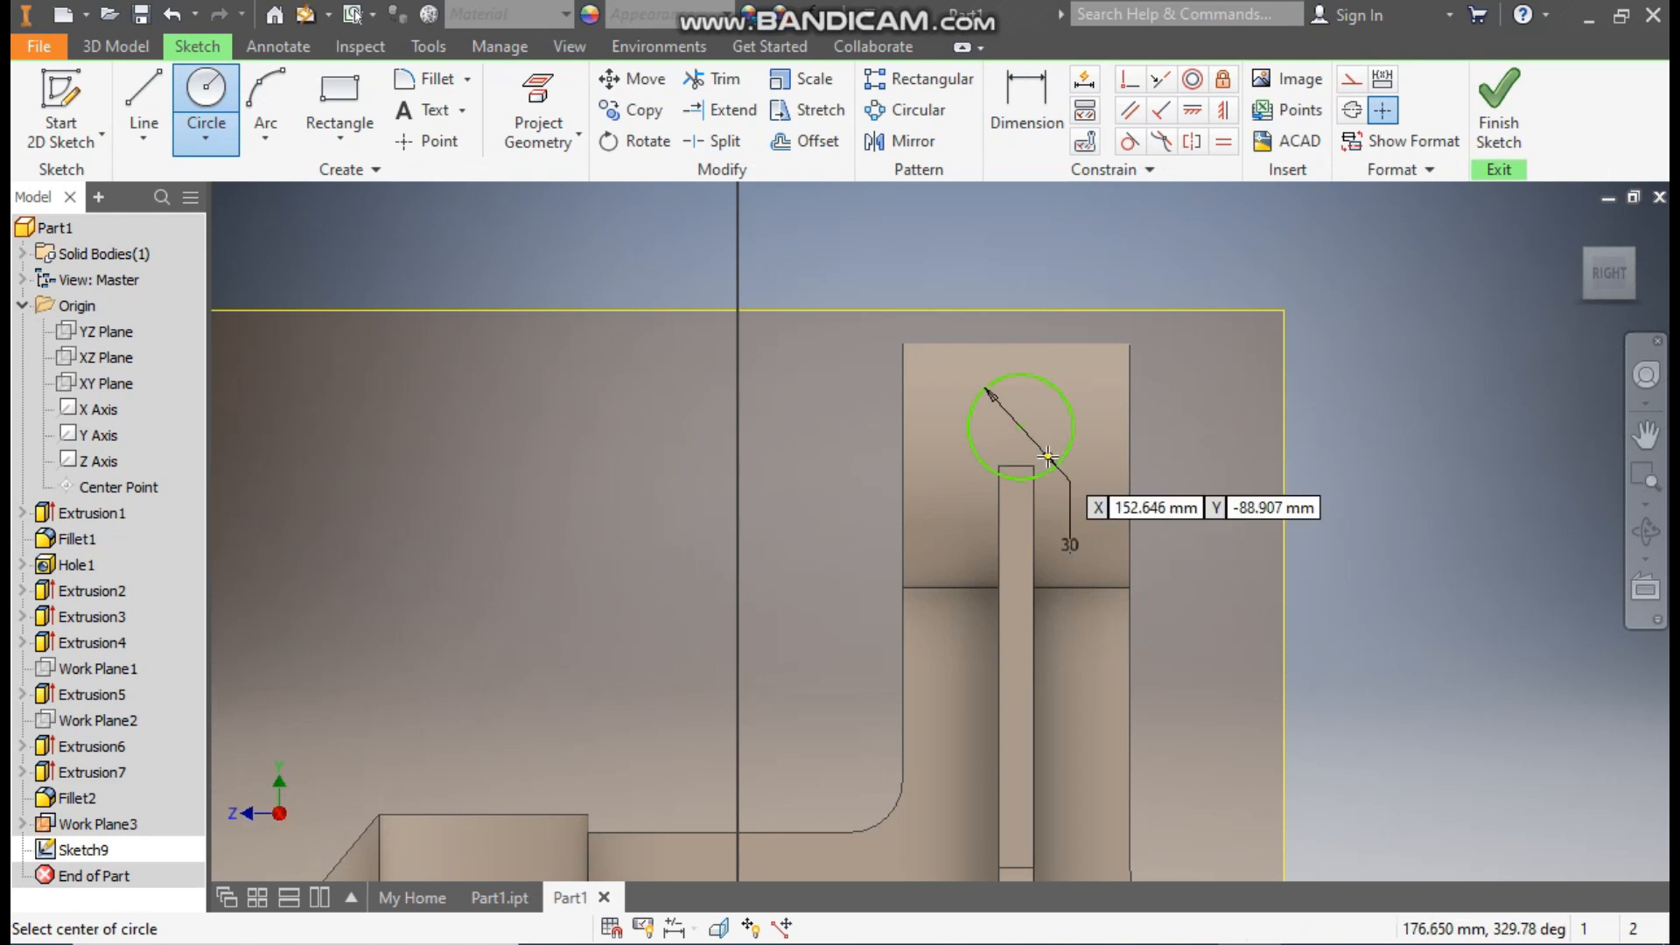
# Step: Try a vertical constraint between the side rib's top-edge midpoint and the circle's centre, and undo it
pyautogui.click(1224, 111)
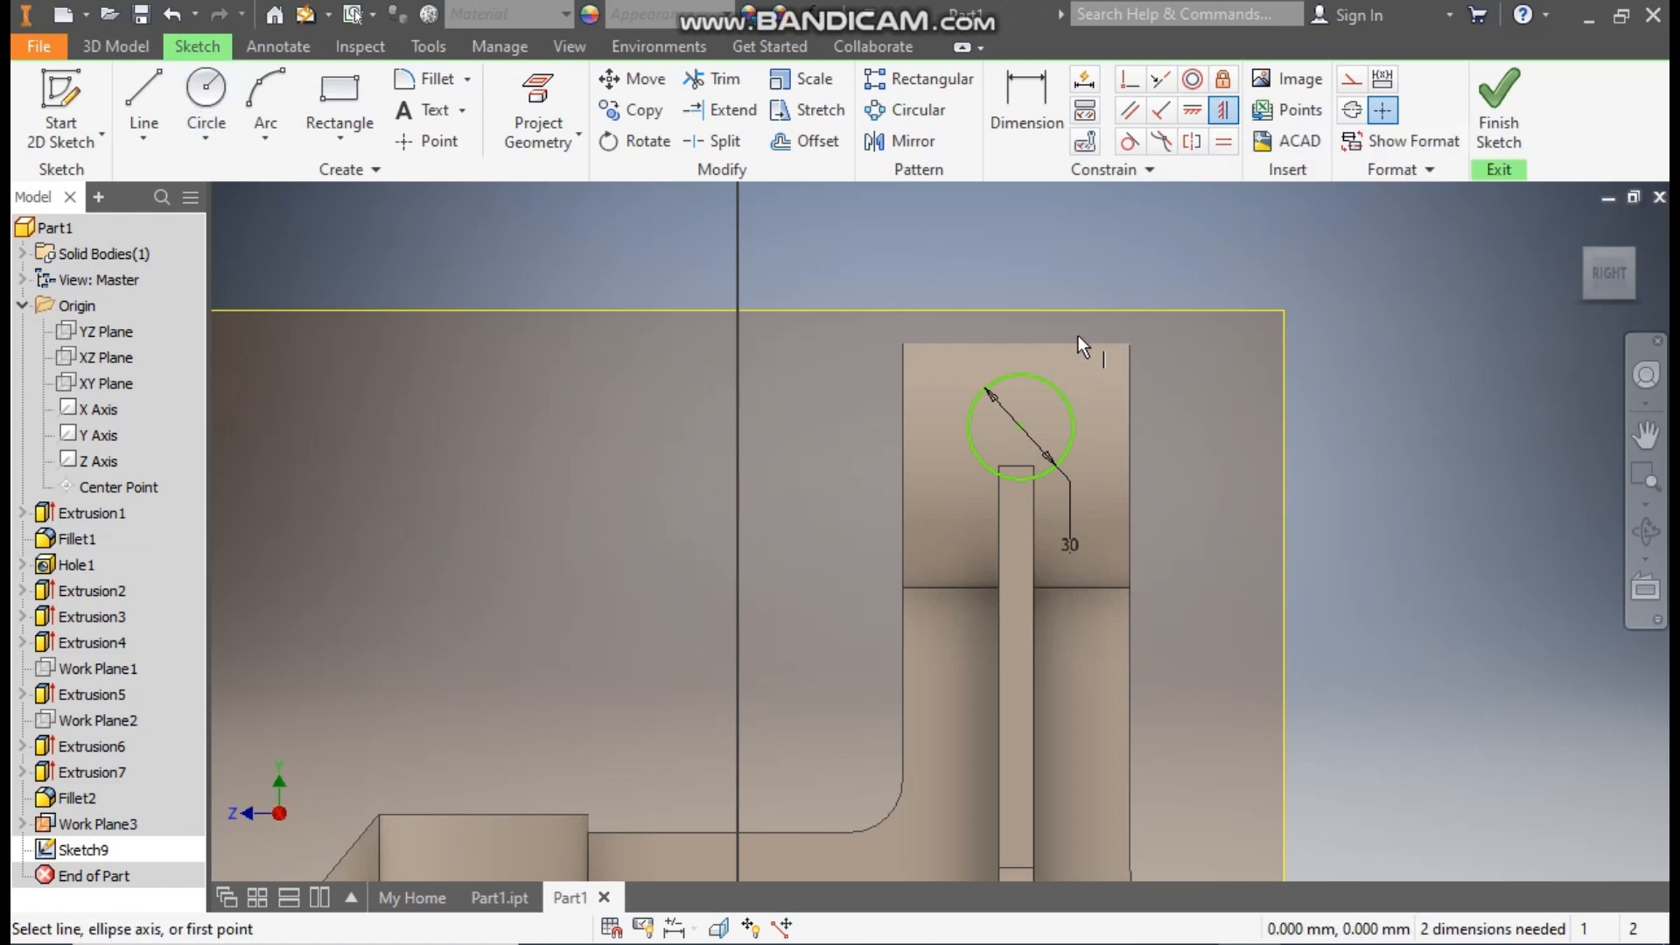
pyautogui.scroll(-3, 1030, 433)
pyautogui.scroll(6, 1052, 588)
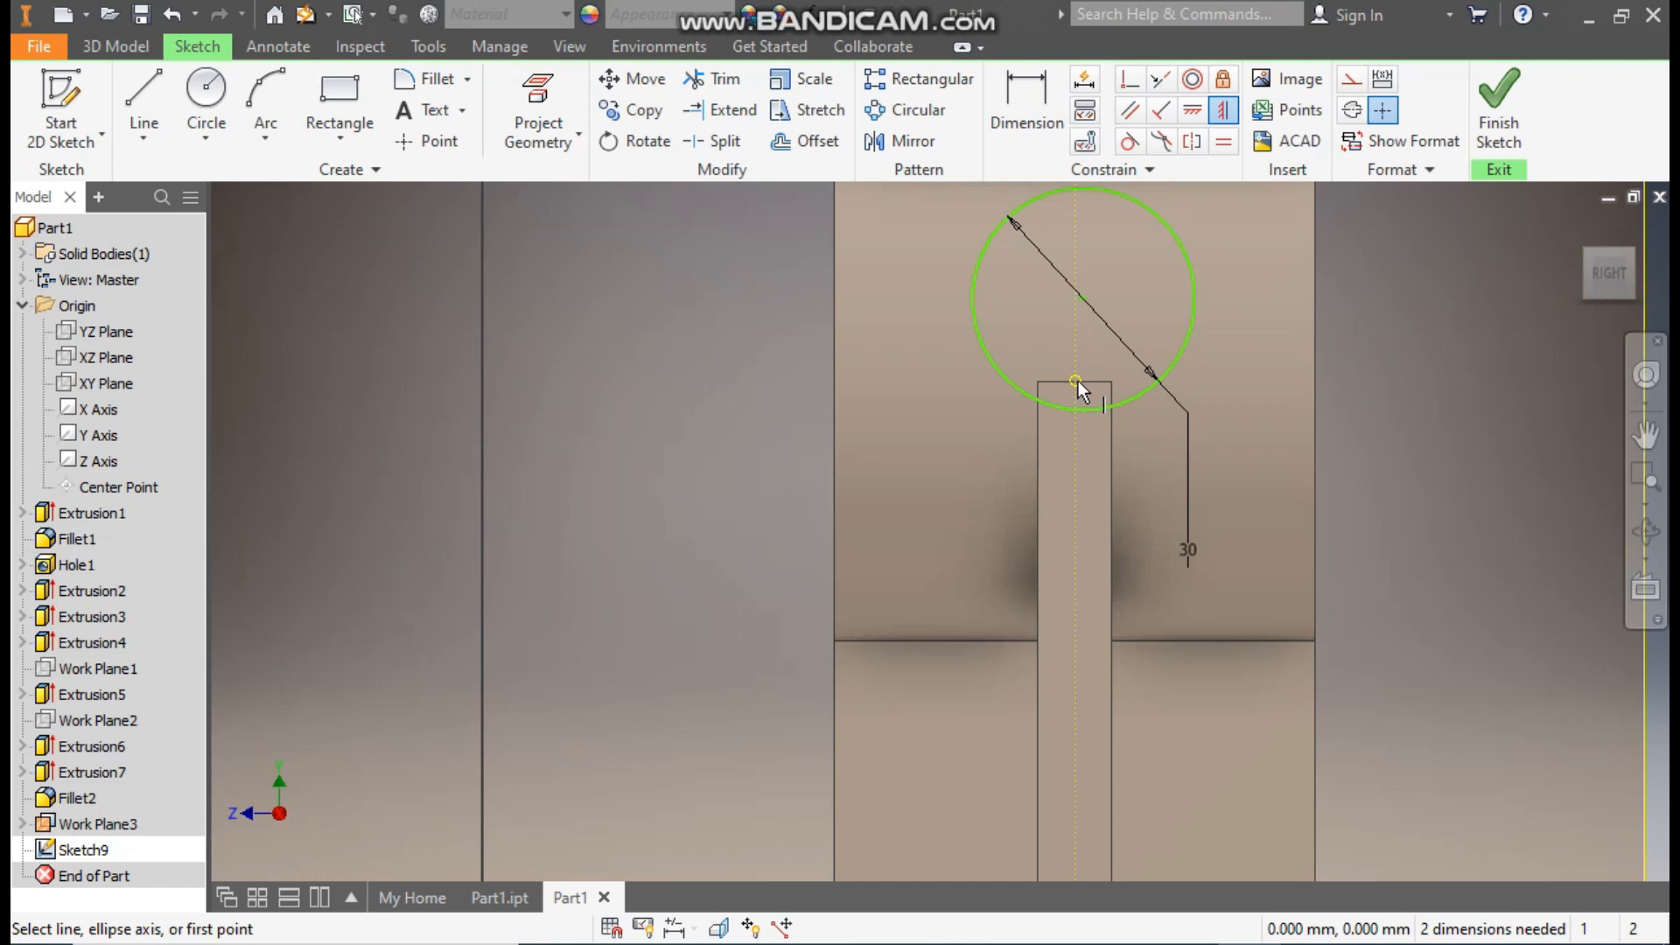
pyautogui.click(1077, 381)
pyautogui.click(1084, 298)
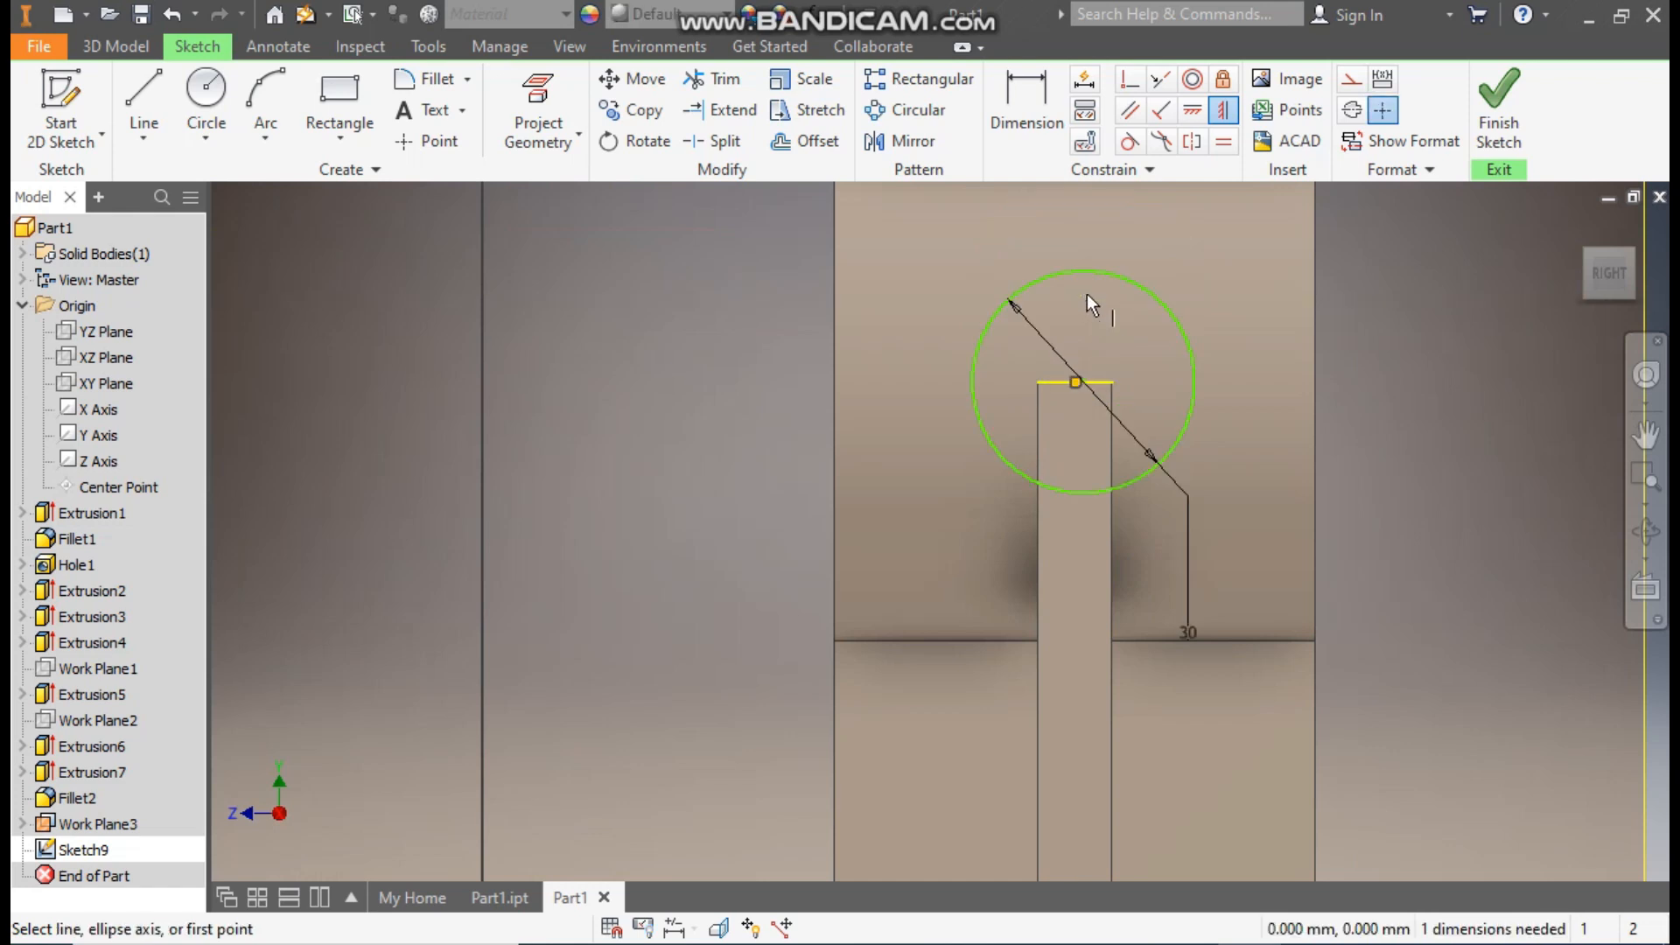
pyautogui.scroll(3, 1061, 375)
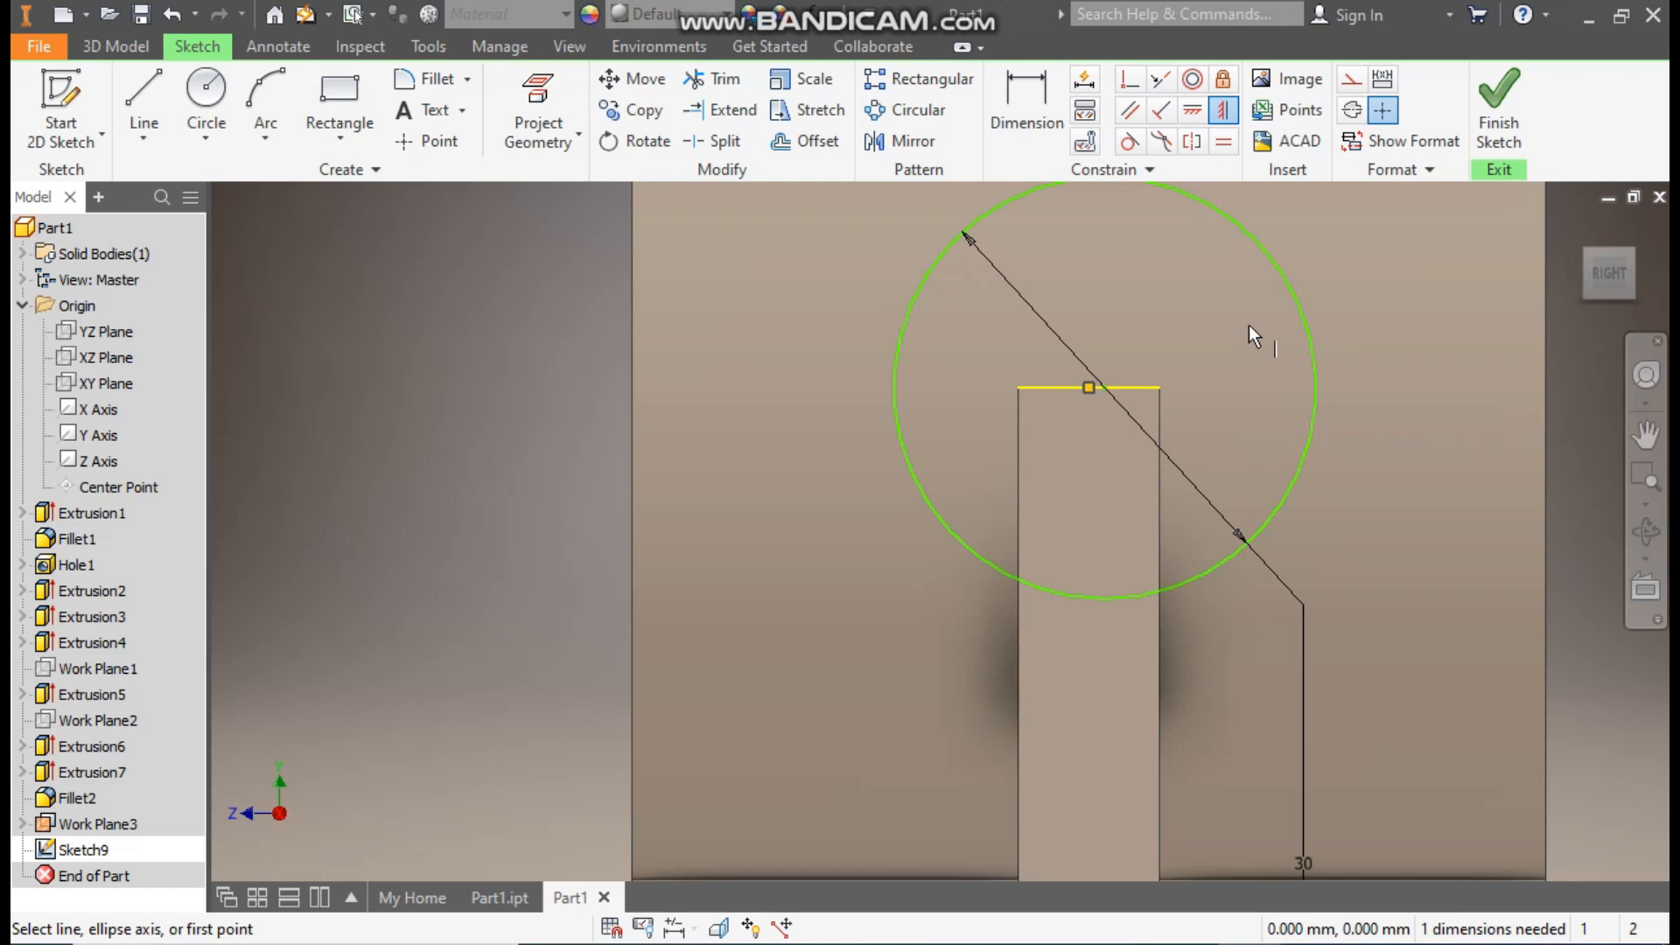
pyautogui.hotkey('ctrl', 'z')
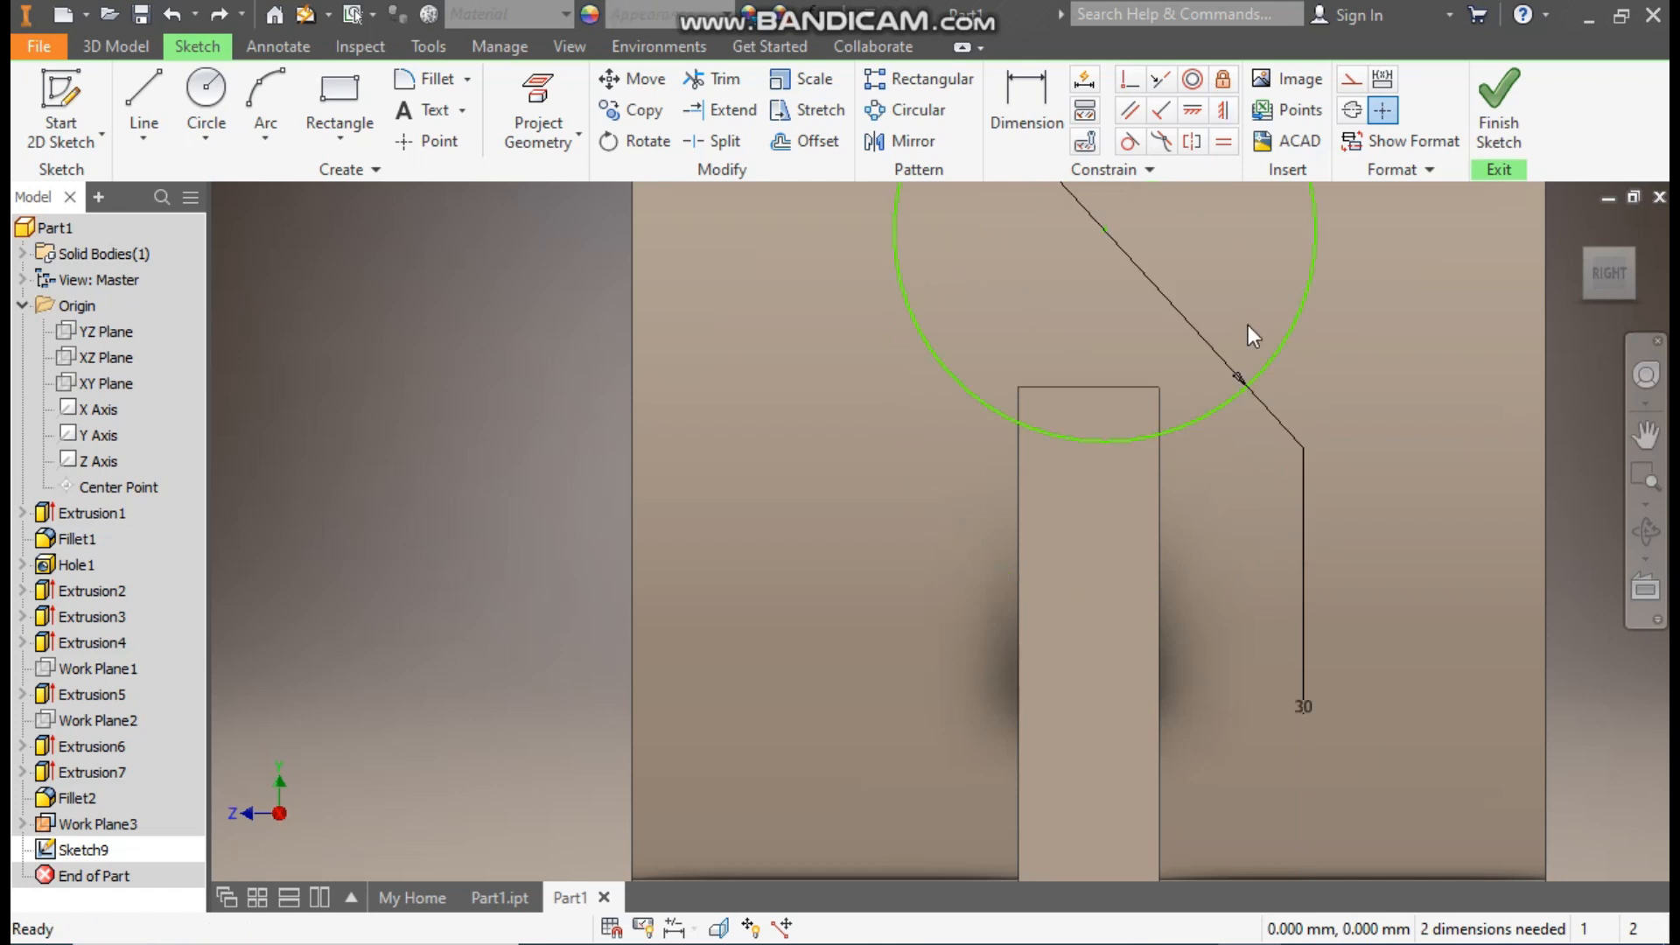
pyautogui.scroll(-2, 1250, 325)
pyautogui.moveTo(1250, 325); pyautogui.dragTo(1238, 498, button='middle')
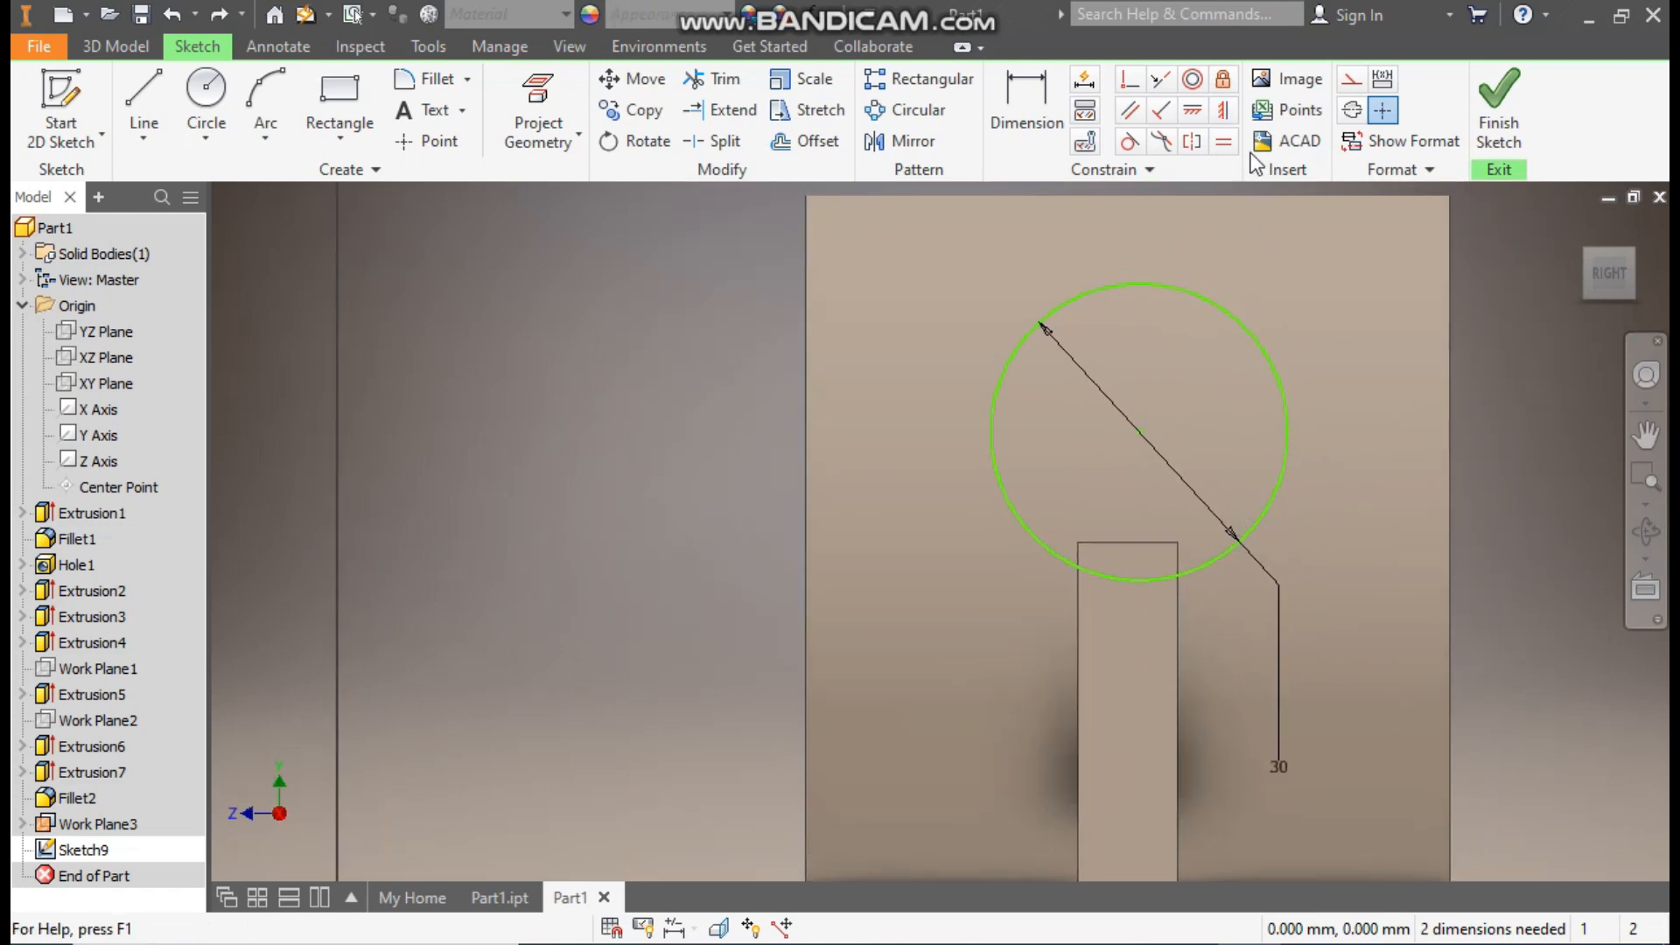
# Step: Apply a horizontal constraint between the circle's centre and the midpoint of the side rib's top edge
pyautogui.click(1194, 111)
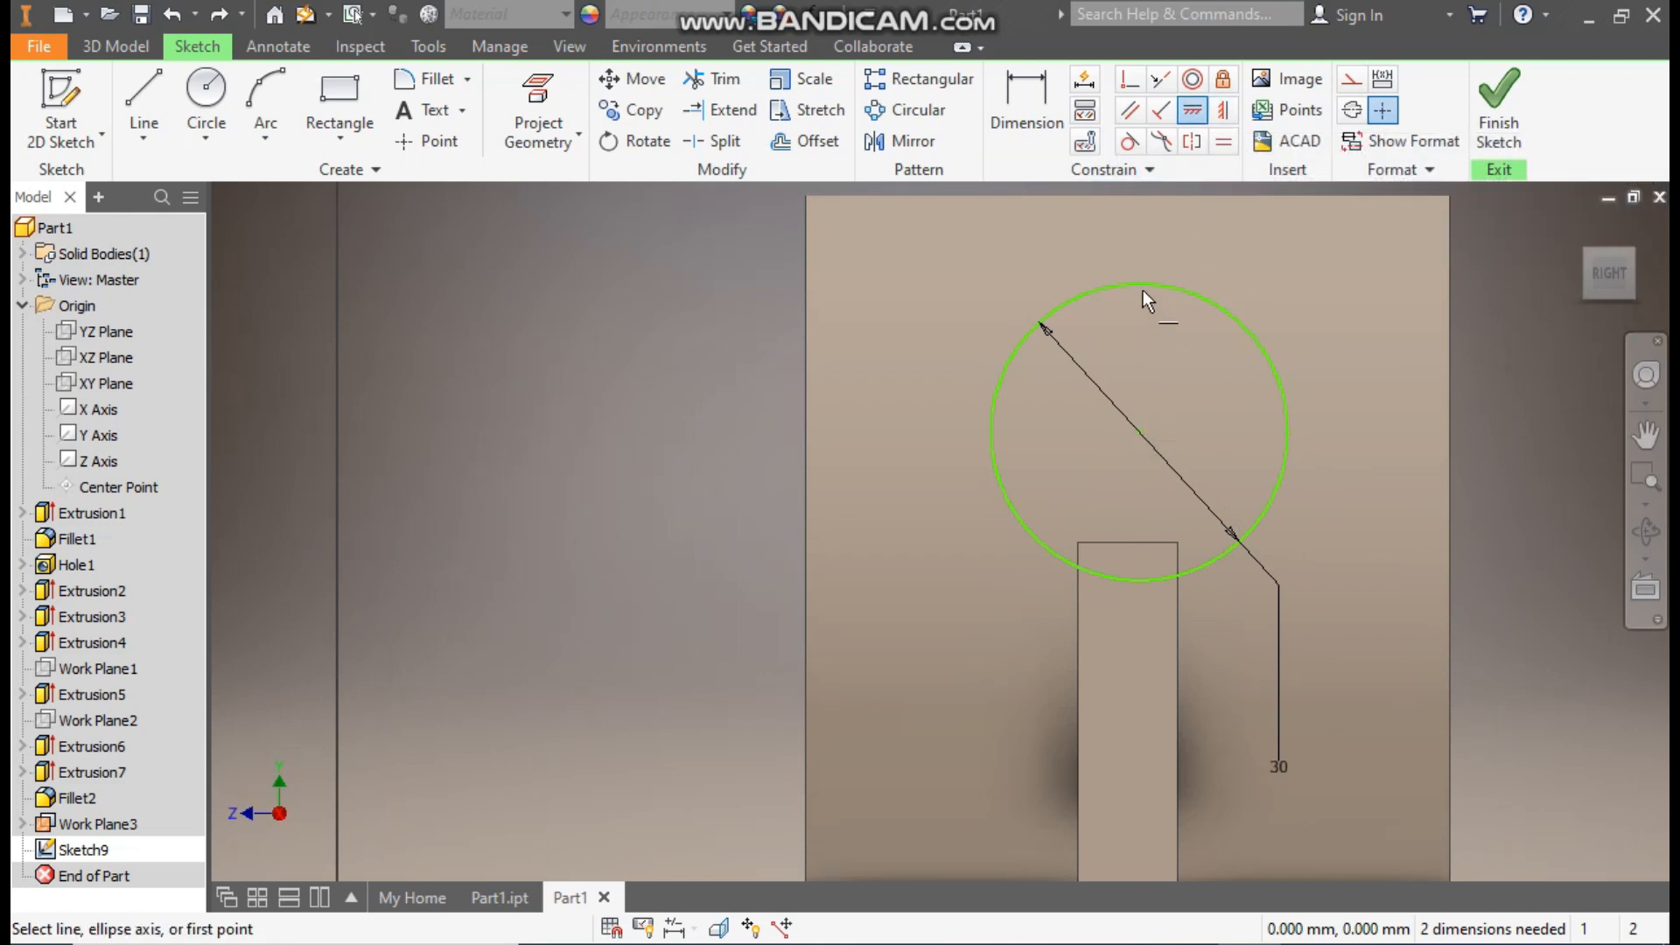
pyautogui.click(1139, 432)
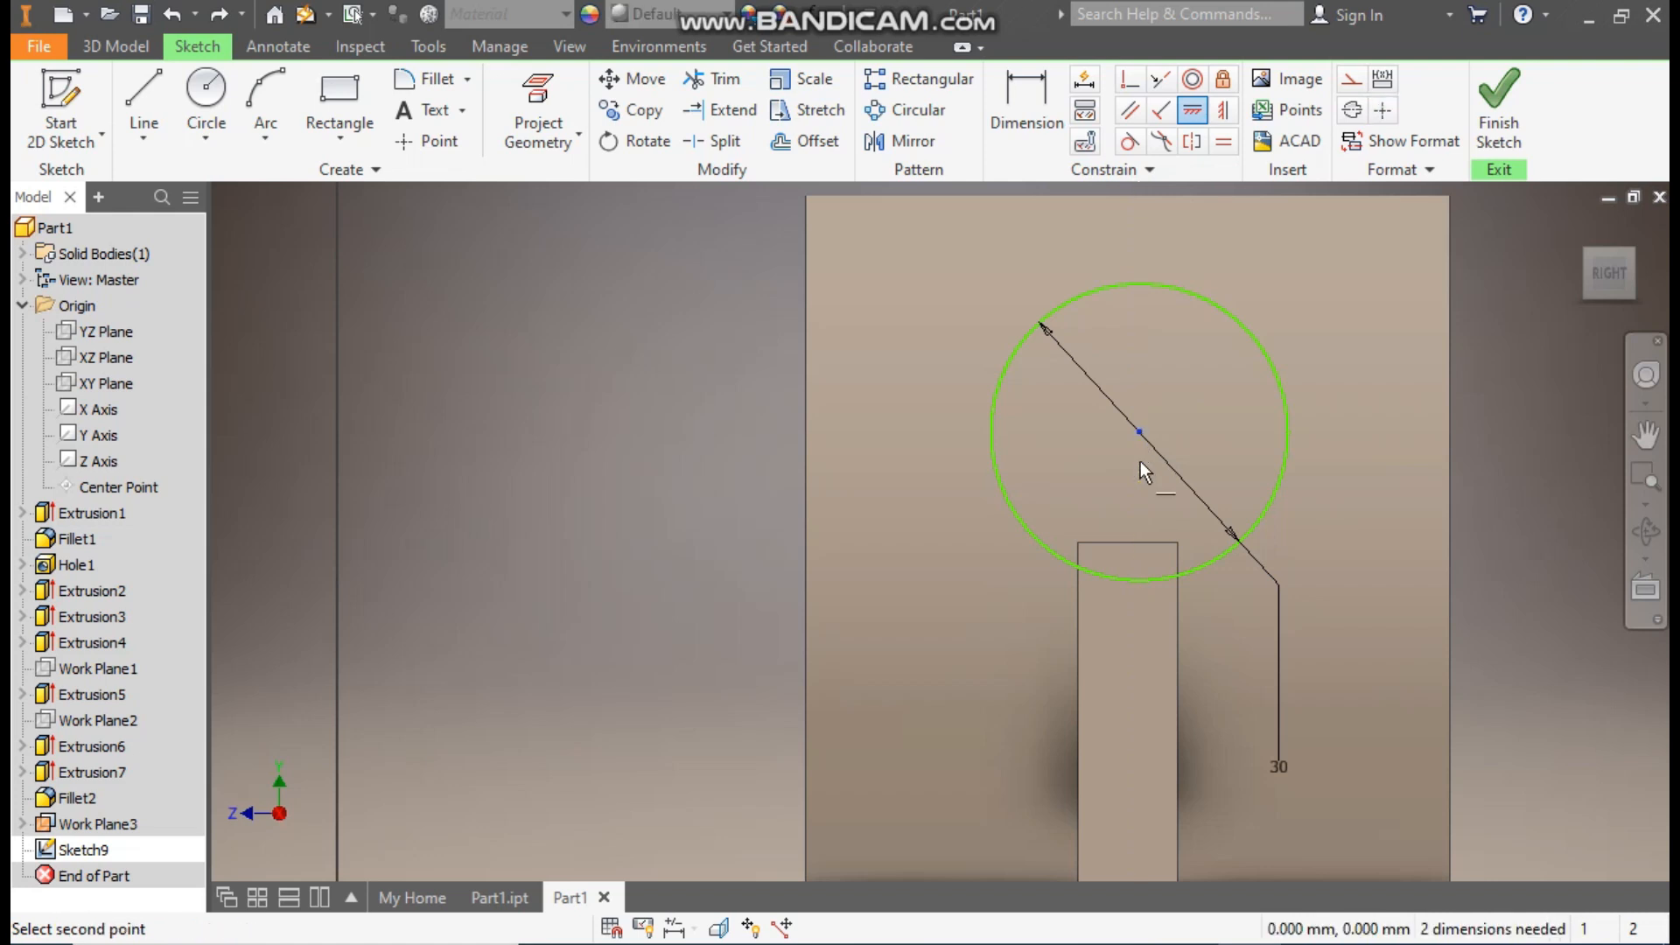
pyautogui.click(1127, 542)
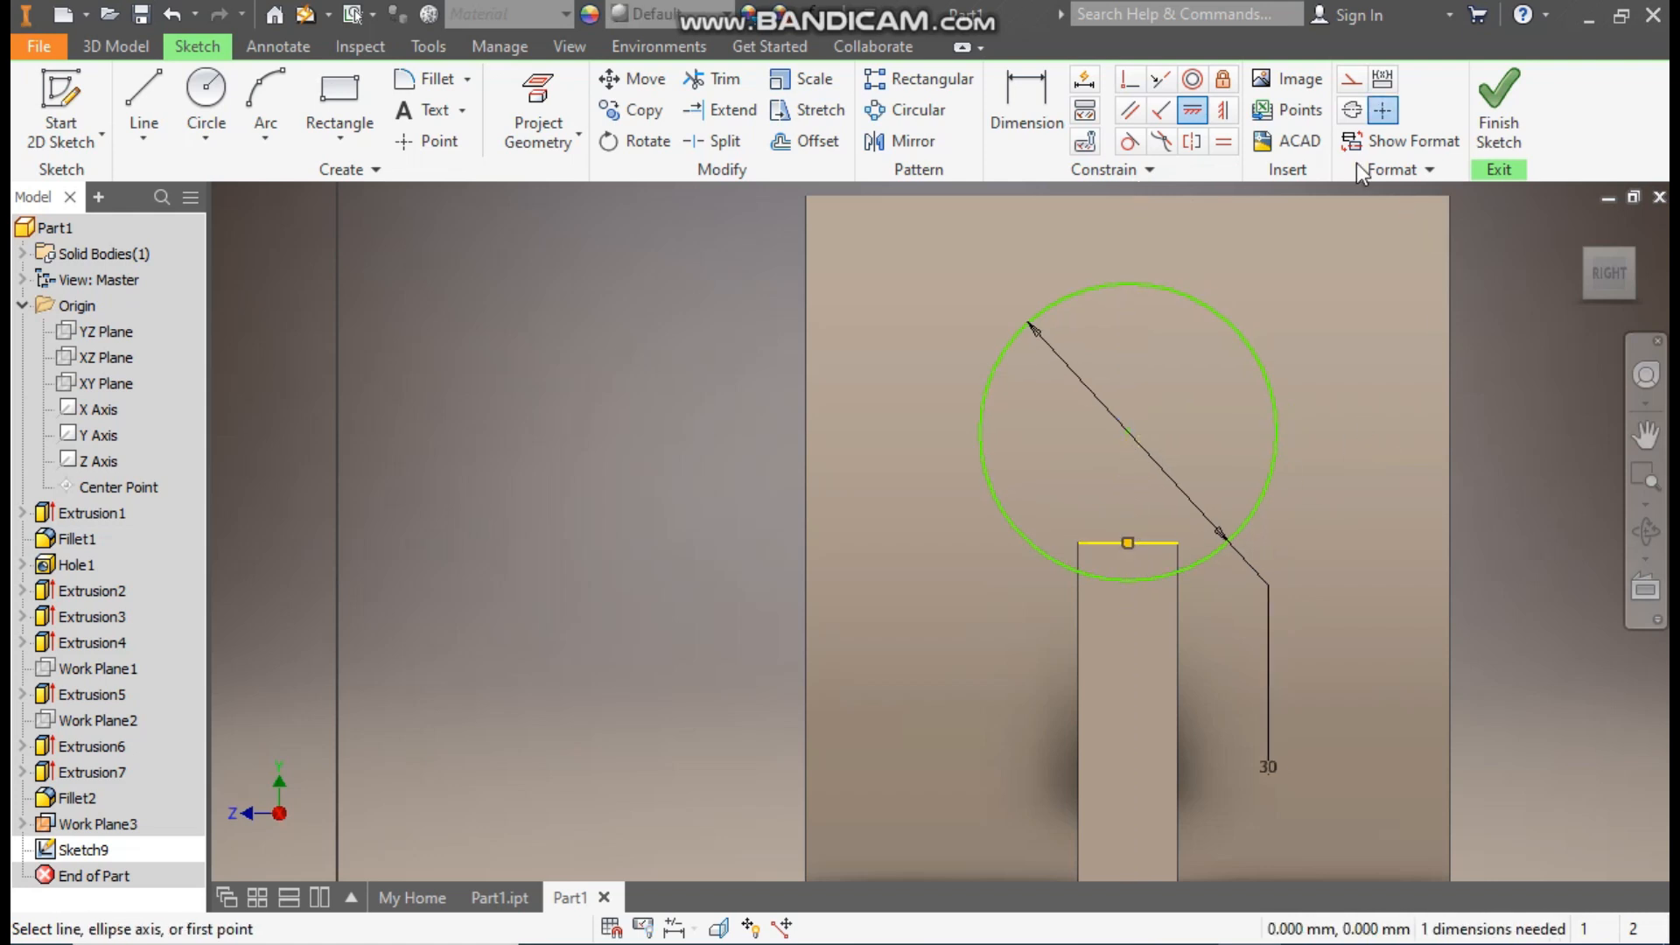
# Step: Project the raised cylinder's front end edge, align the circle's centre with its midpoint using a vertical constraint, and finish the sketch
pyautogui.click(1228, 112)
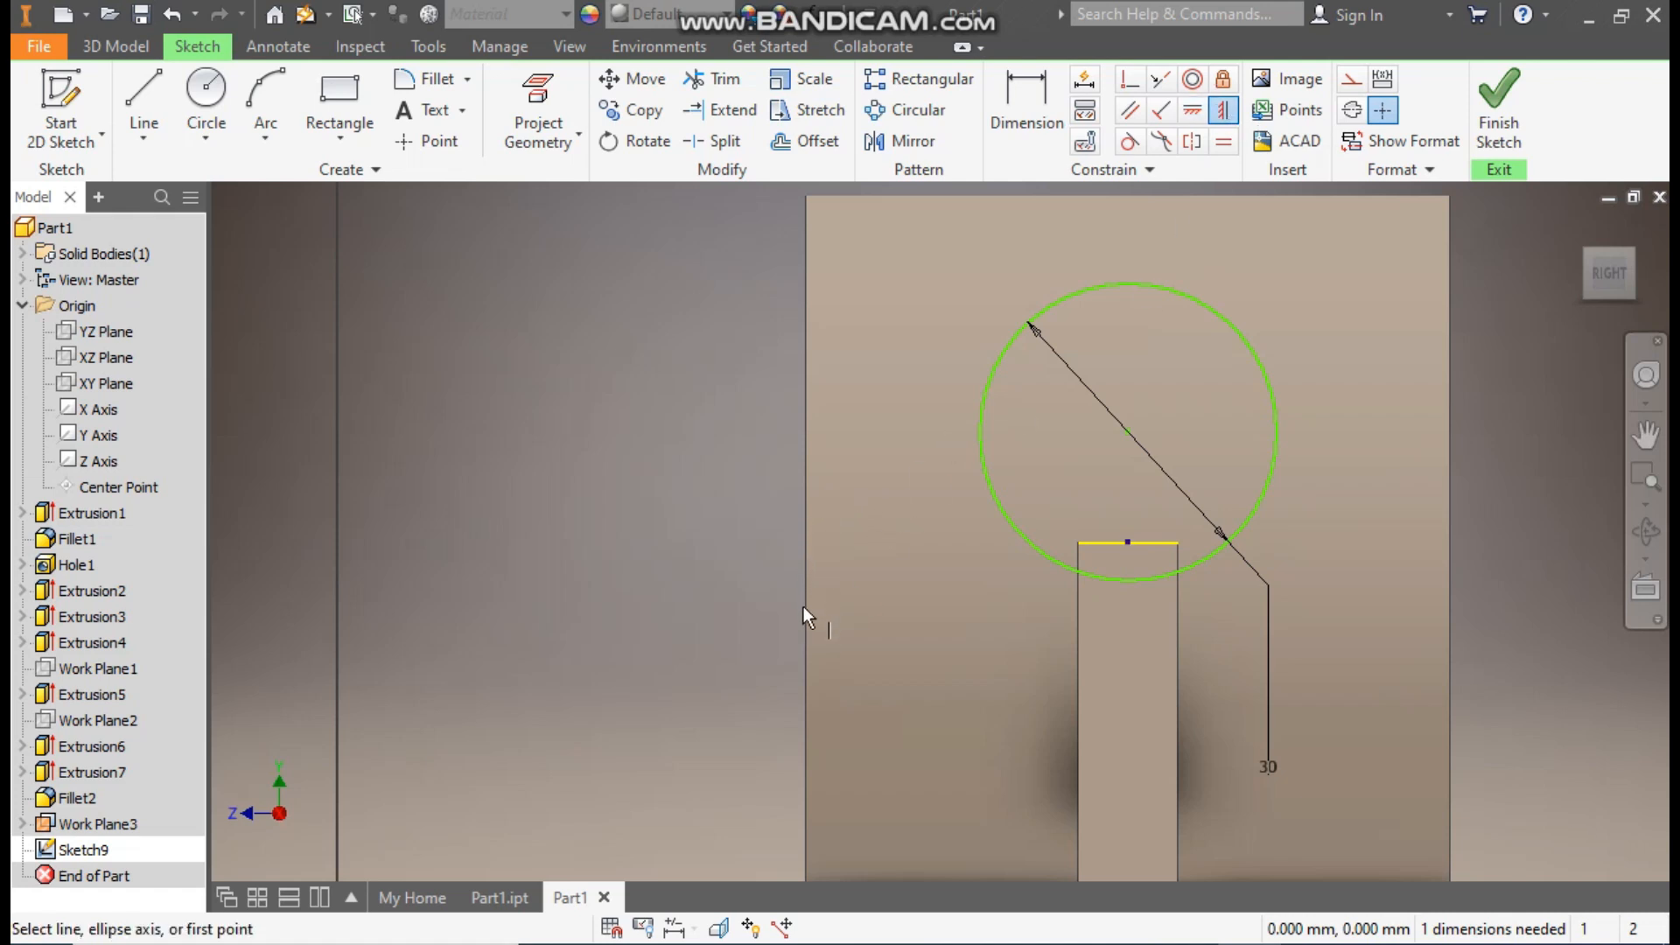
pyautogui.click(537, 98)
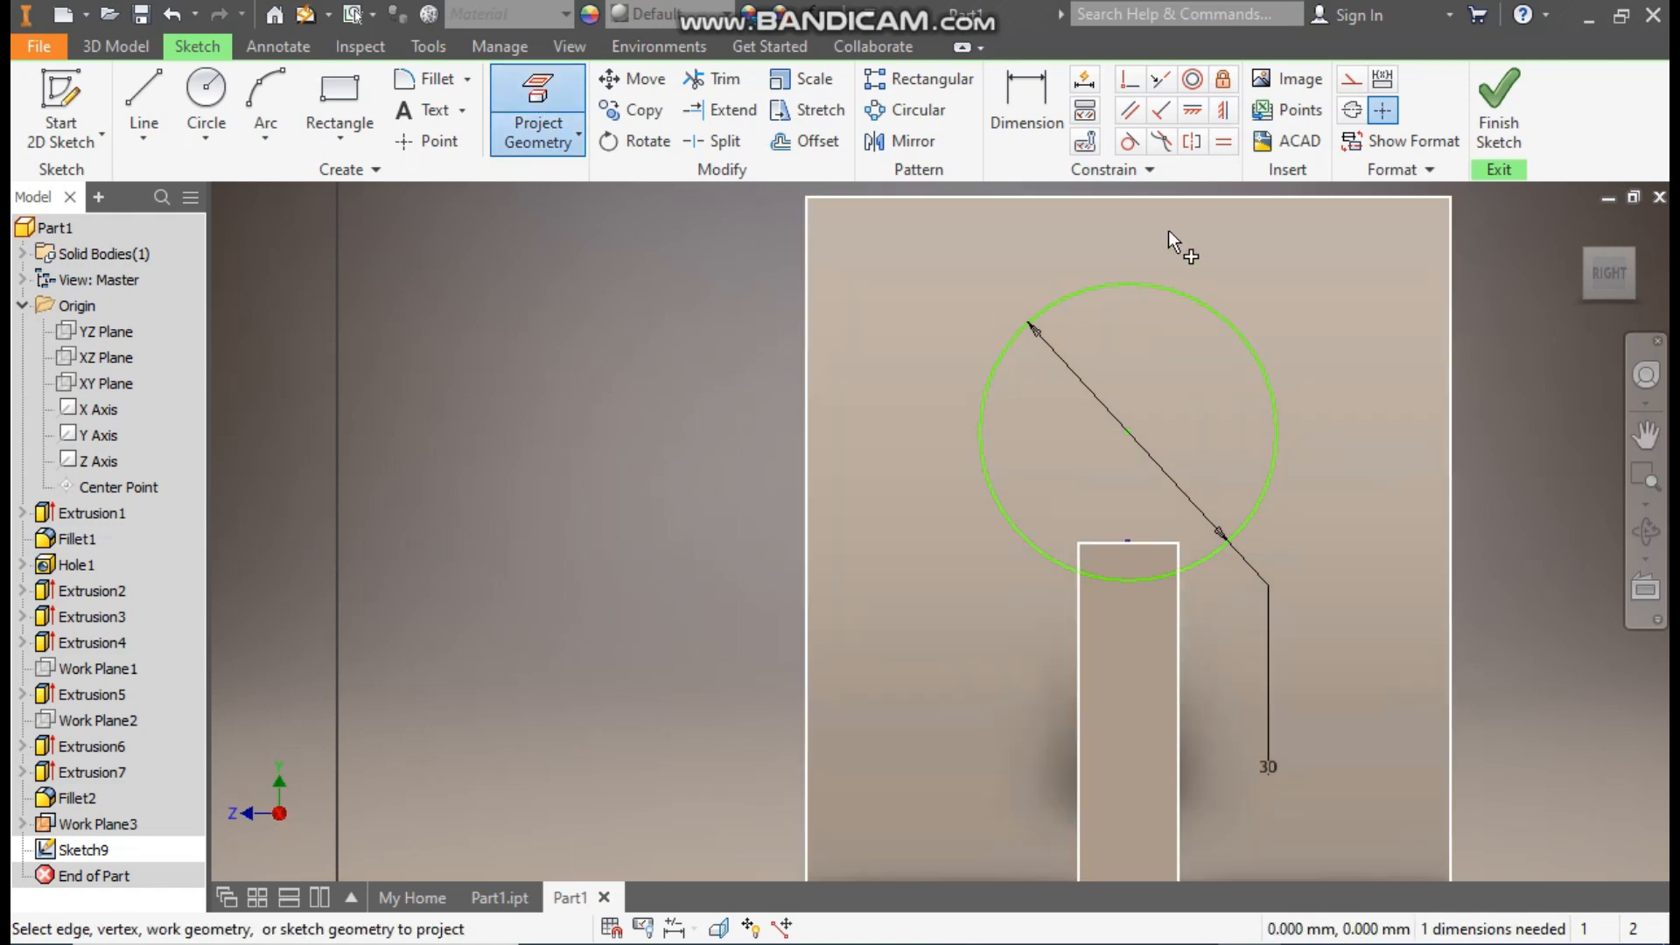
pyautogui.click(1226, 114)
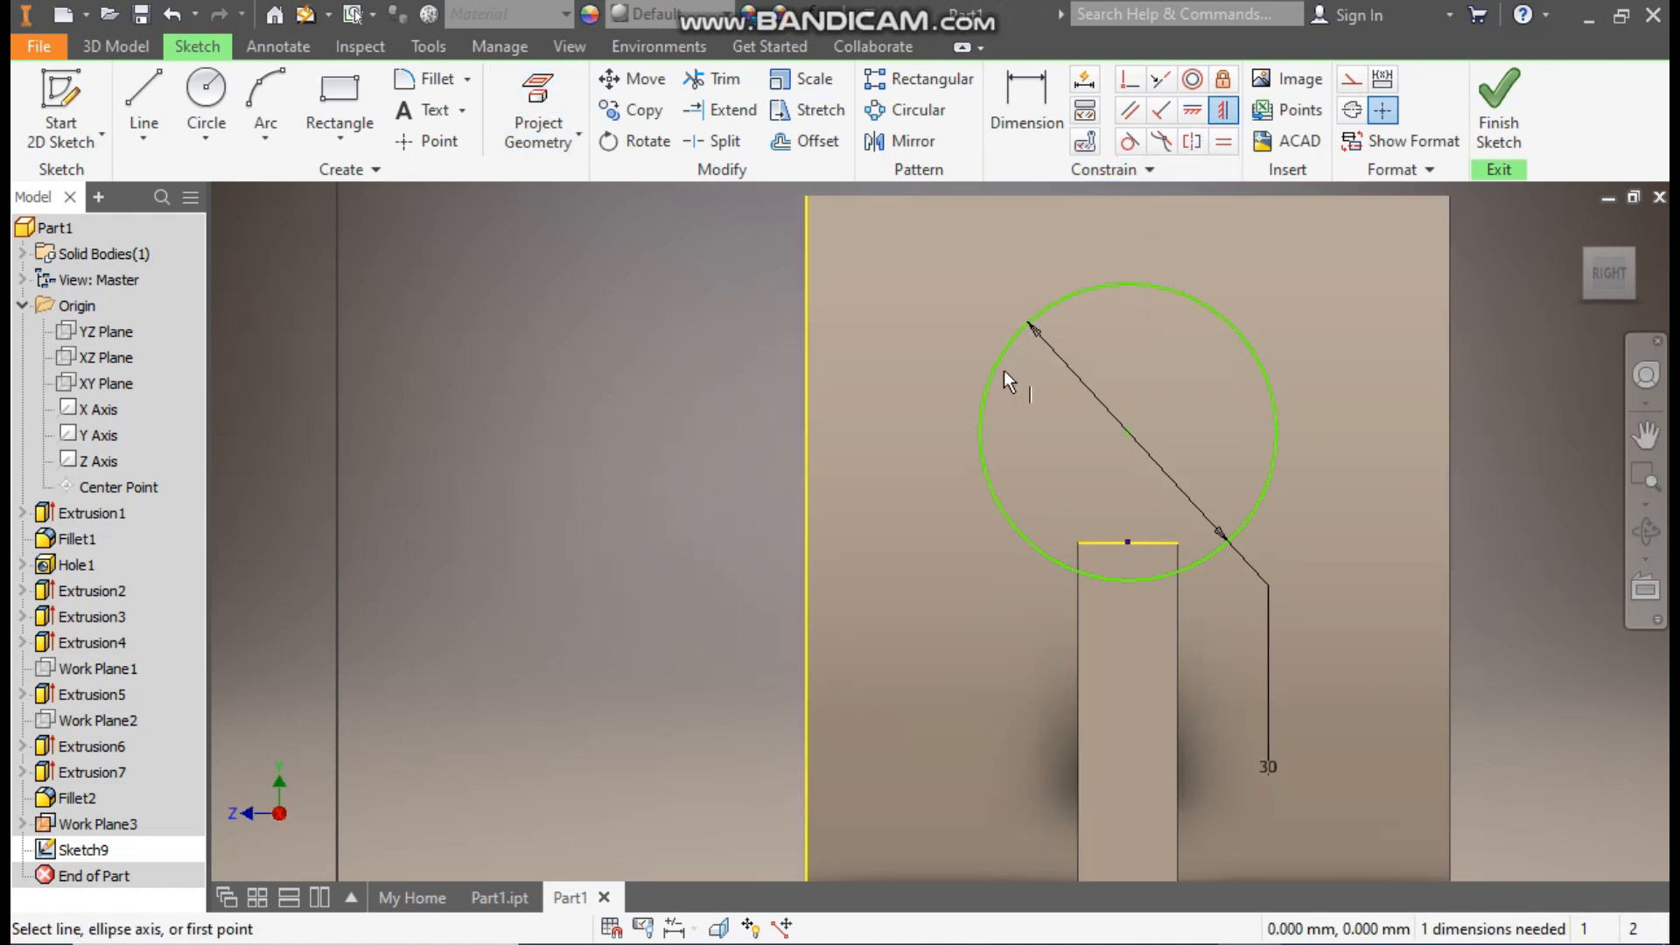
pyautogui.click(806, 540)
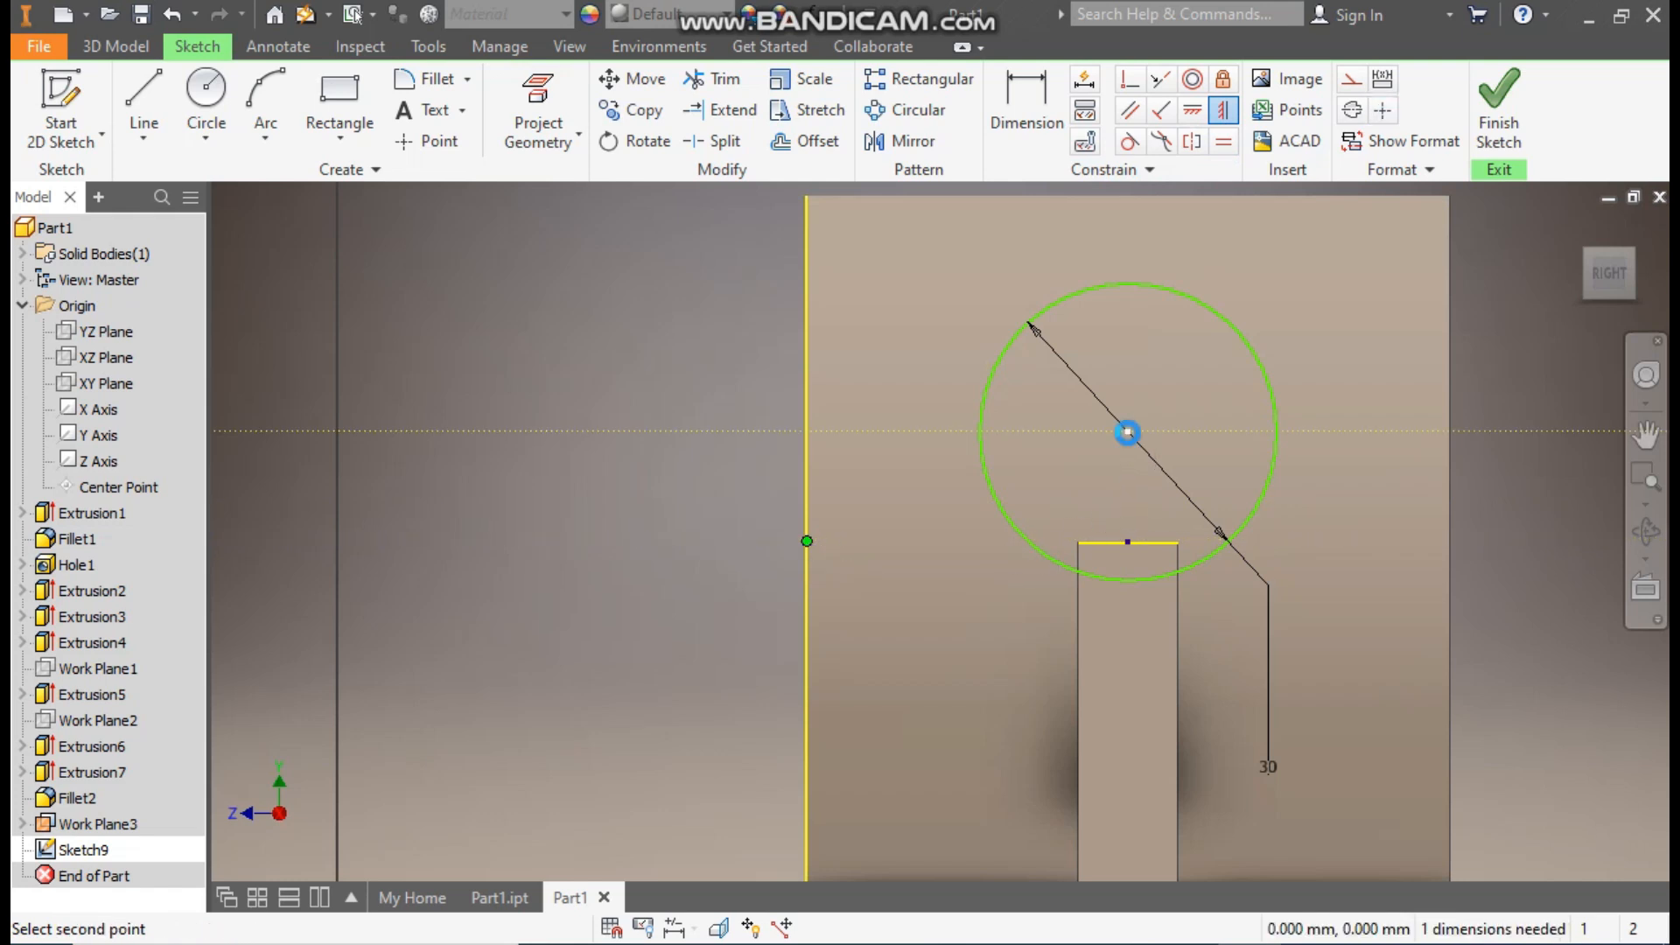
pyautogui.click(1127, 432)
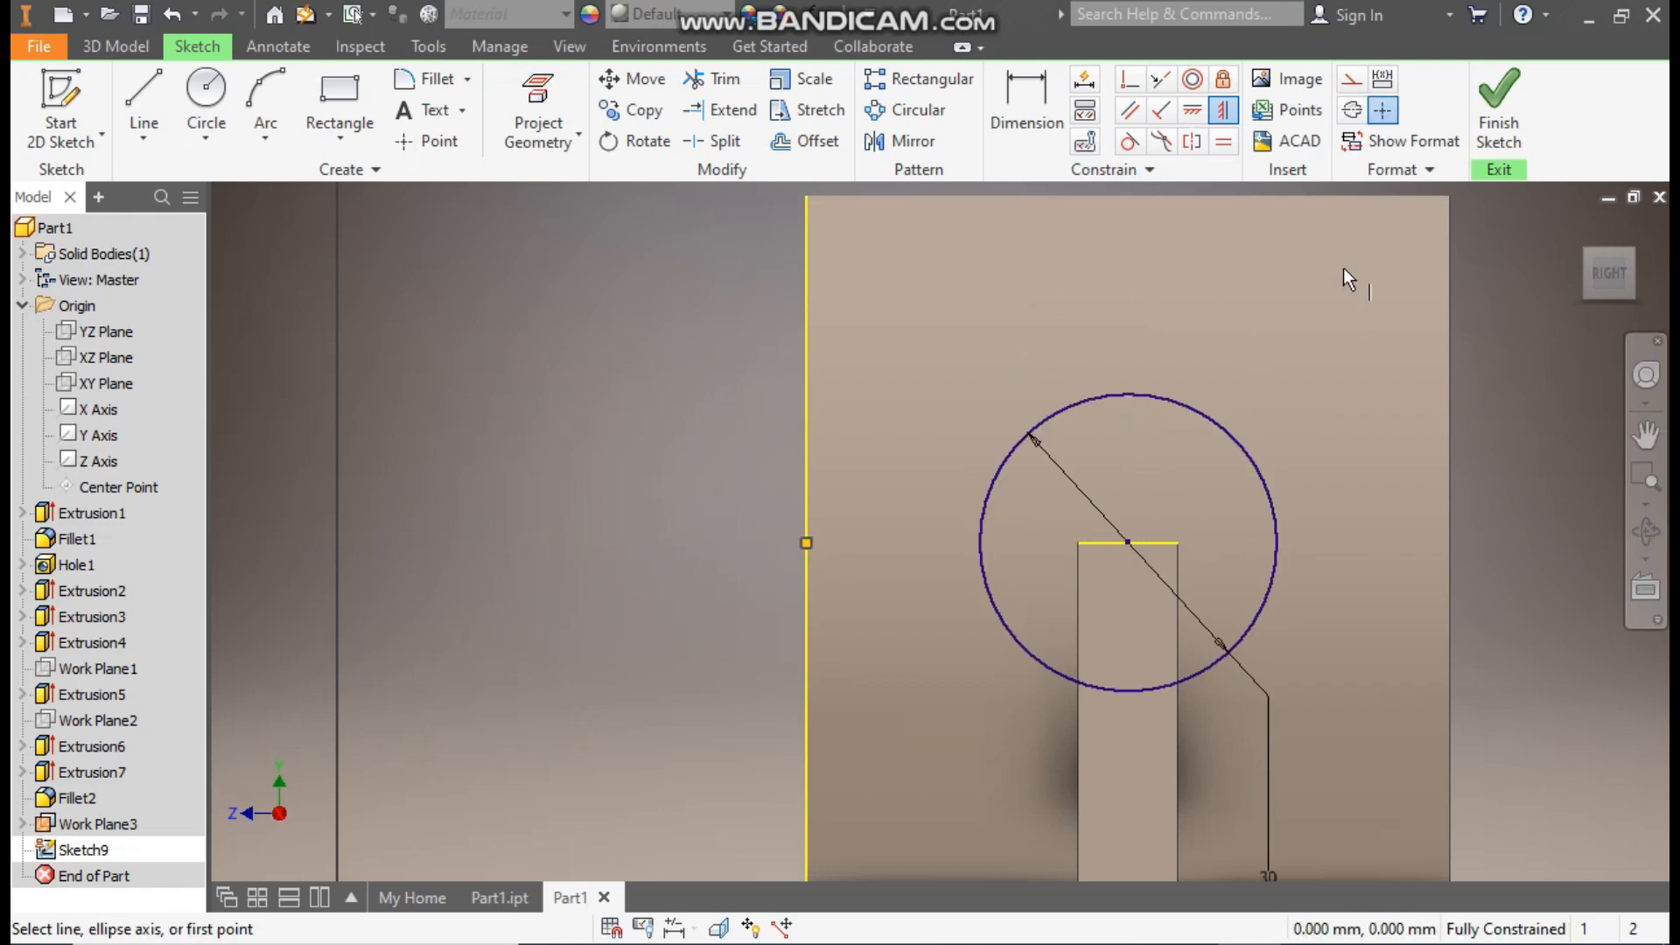
pyautogui.click(1501, 114)
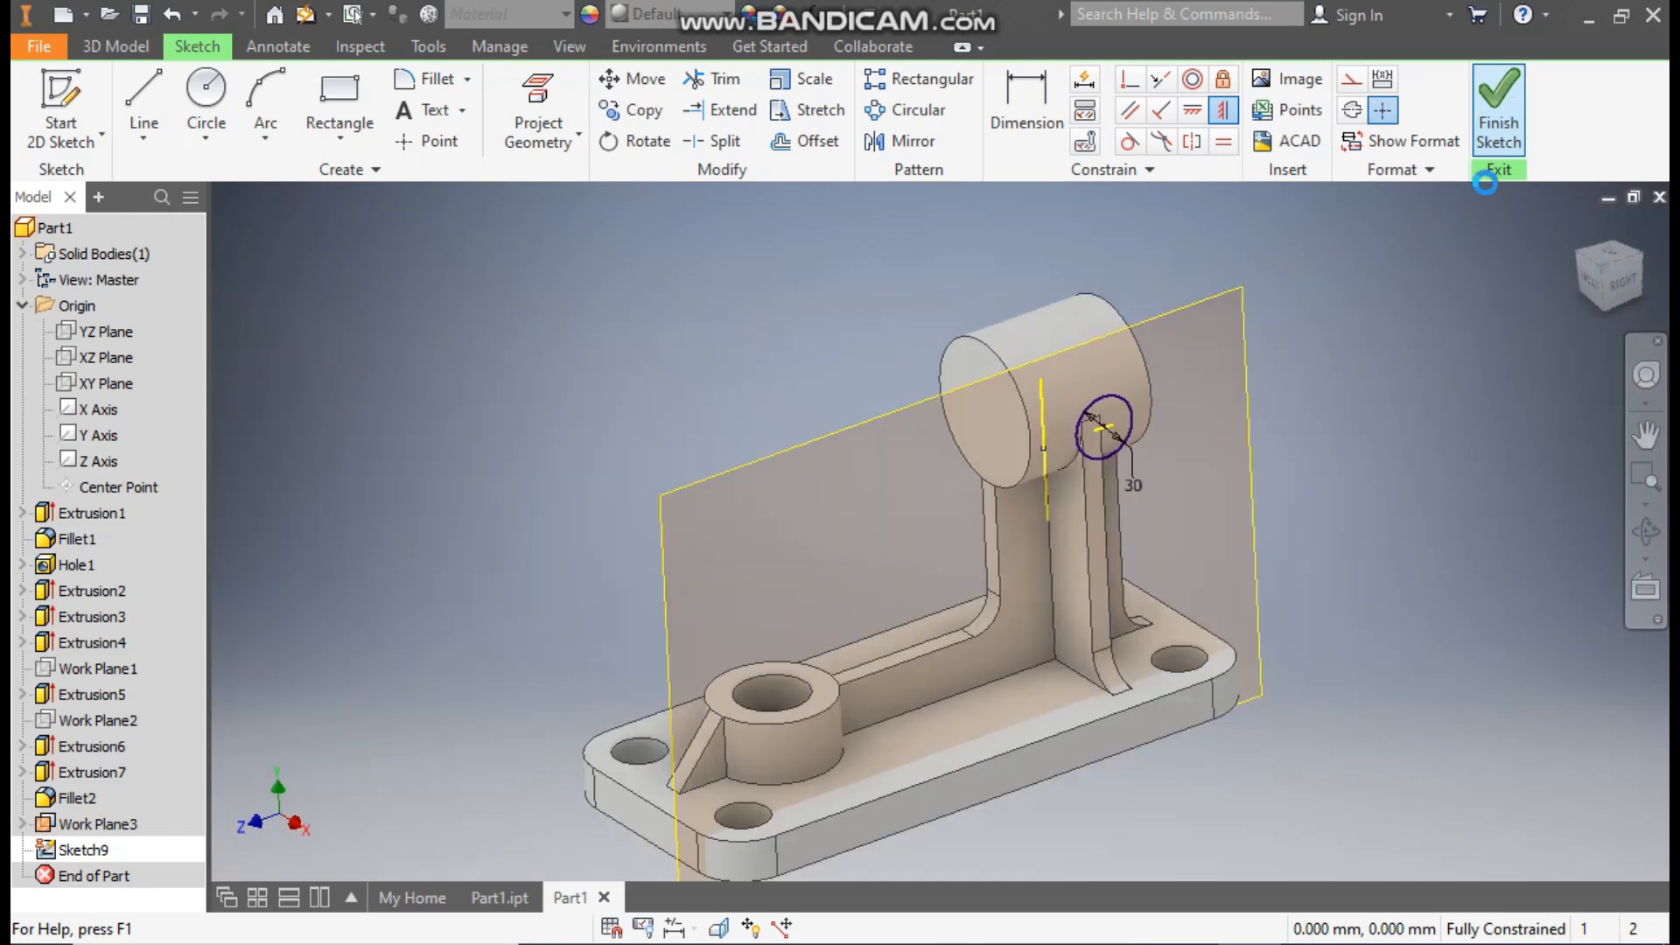
# Step: Extrude the 30 mm circle toward the raised cylinder with To Next extents, joining it as a side boss
pyautogui.click(144, 104)
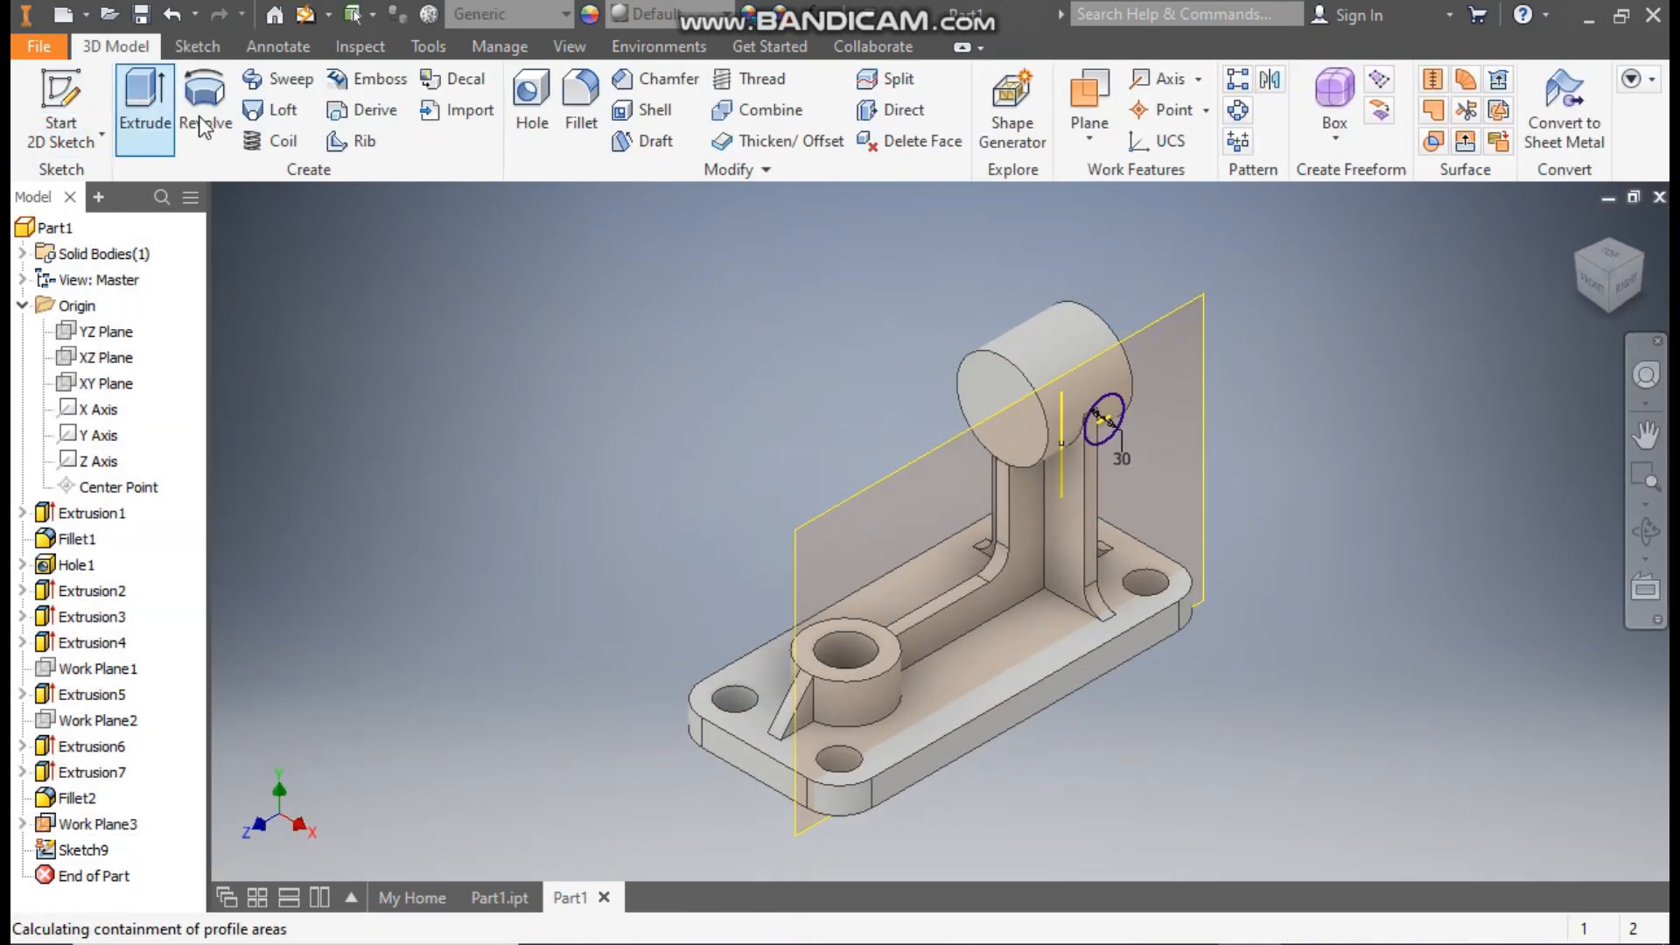
pyautogui.scroll(-3, 1126, 372)
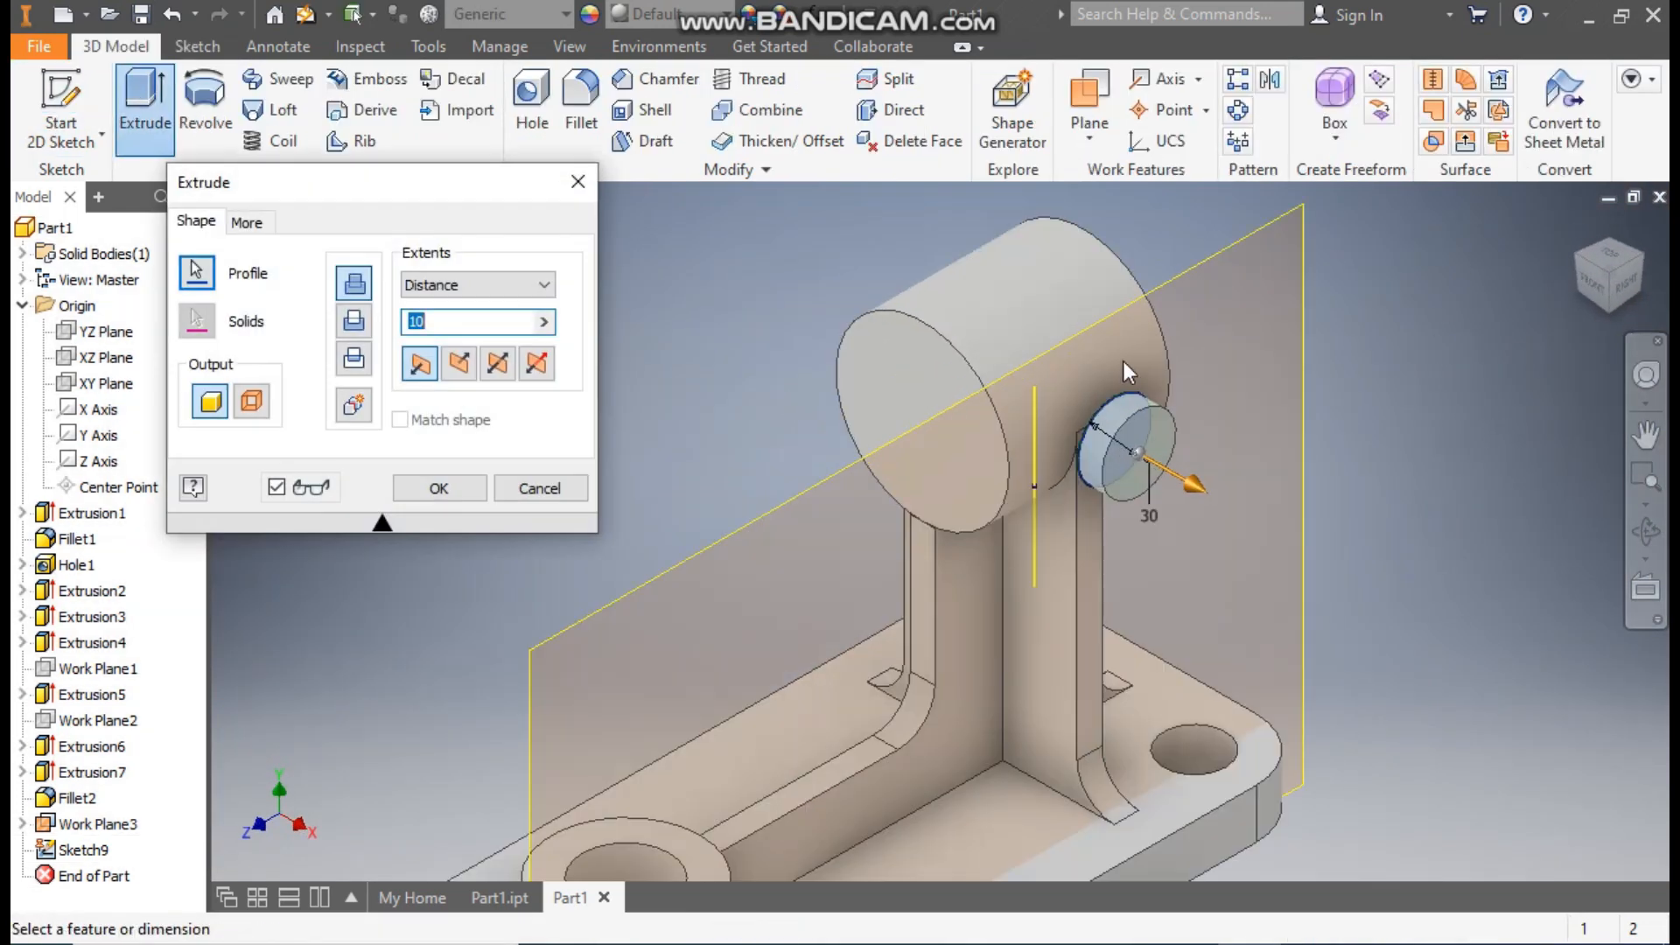
pyautogui.click(457, 364)
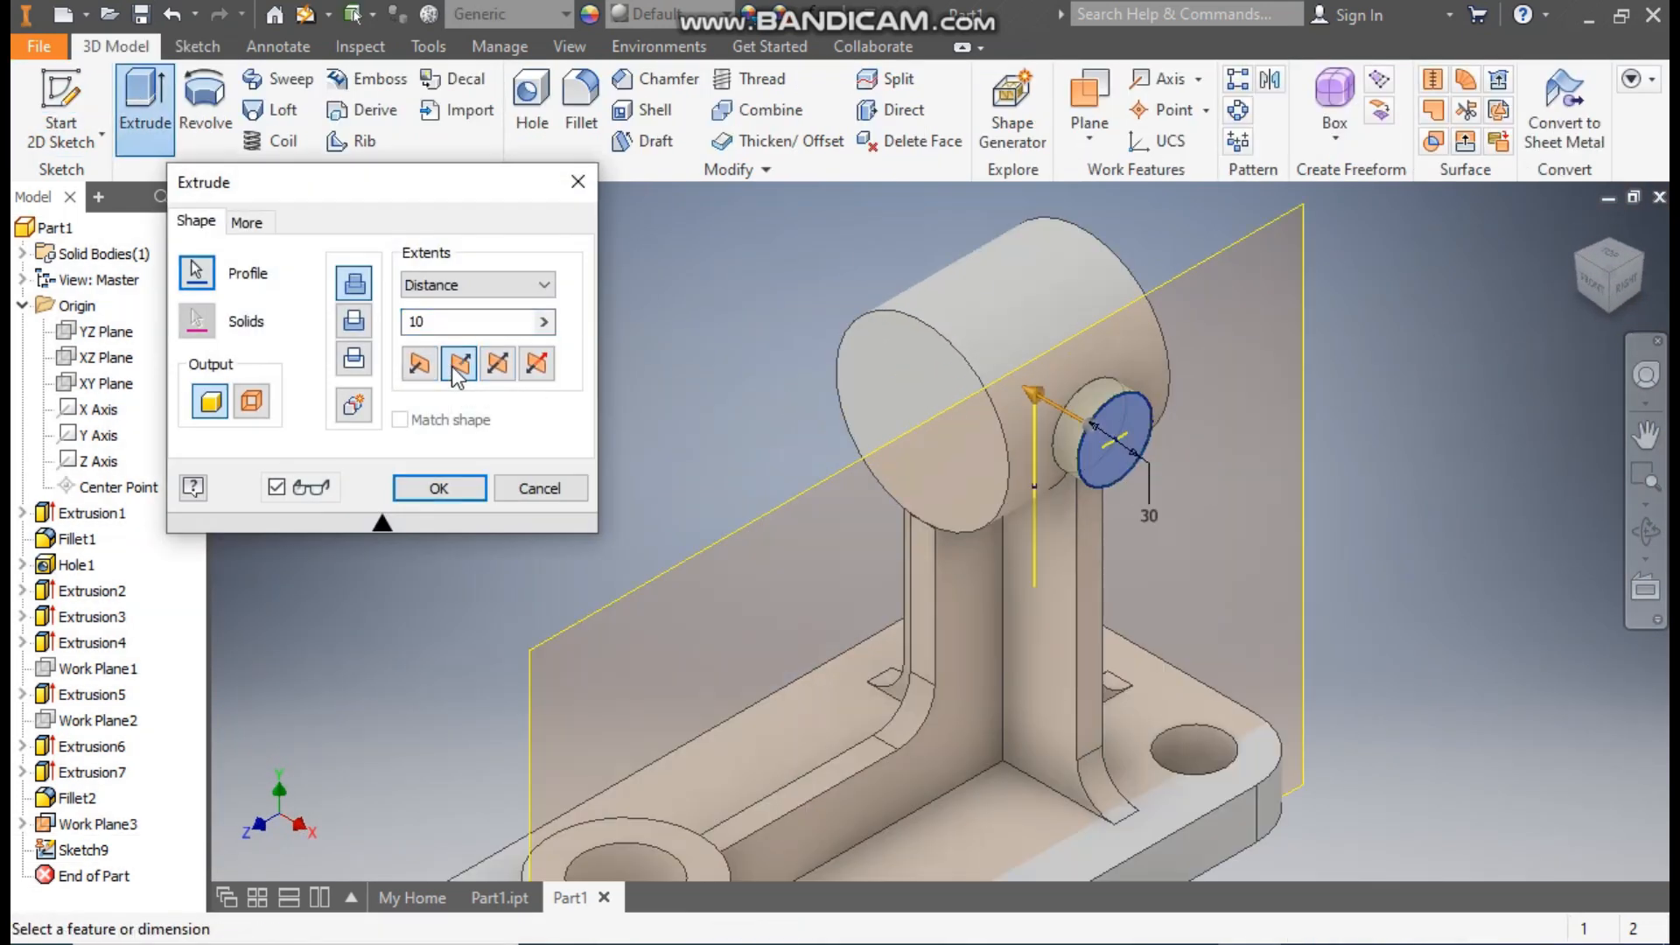
pyautogui.click(1602, 292)
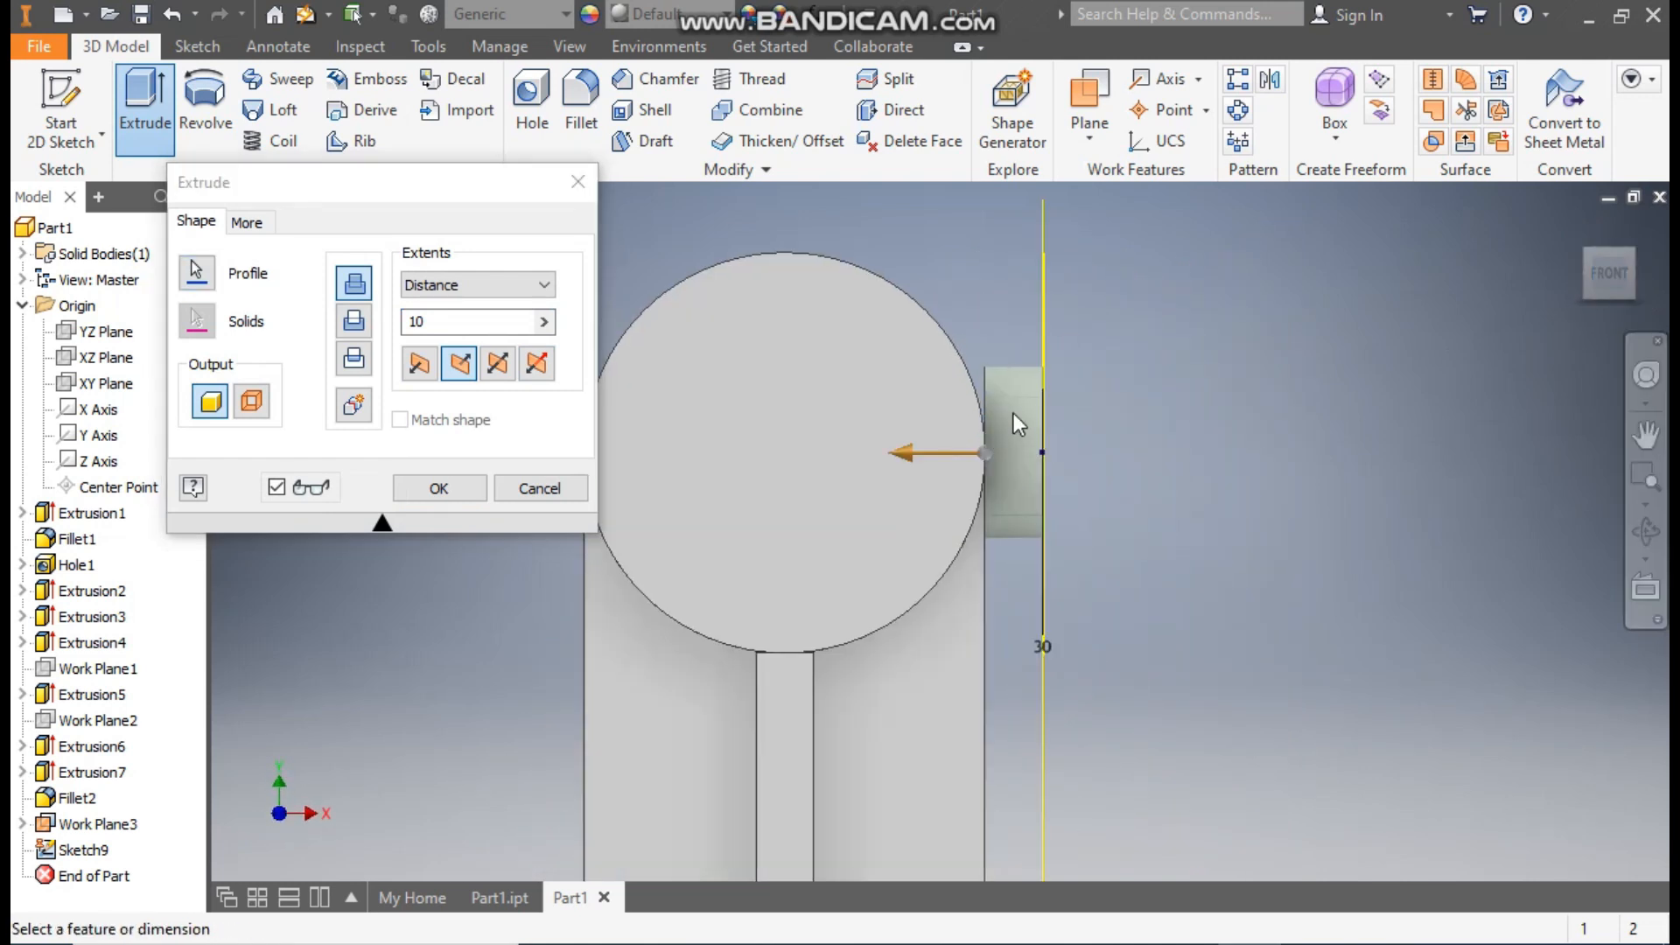
pyautogui.scroll(-5, 1041, 398)
pyautogui.scroll(2, 1138, 360)
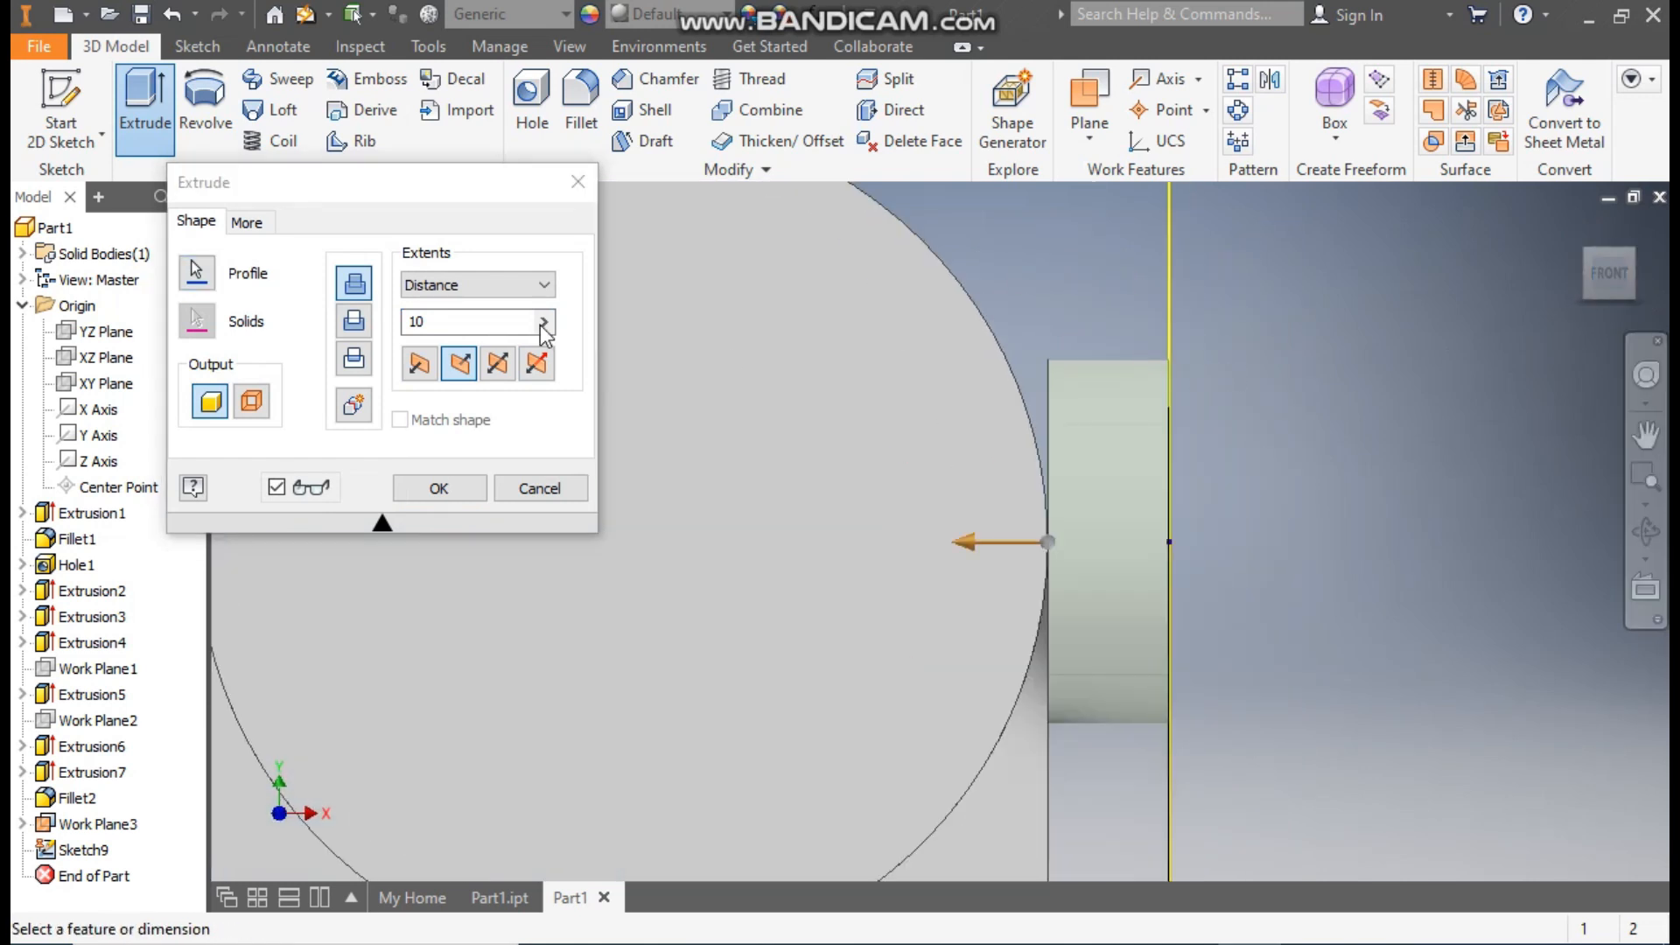
pyautogui.click(469, 284)
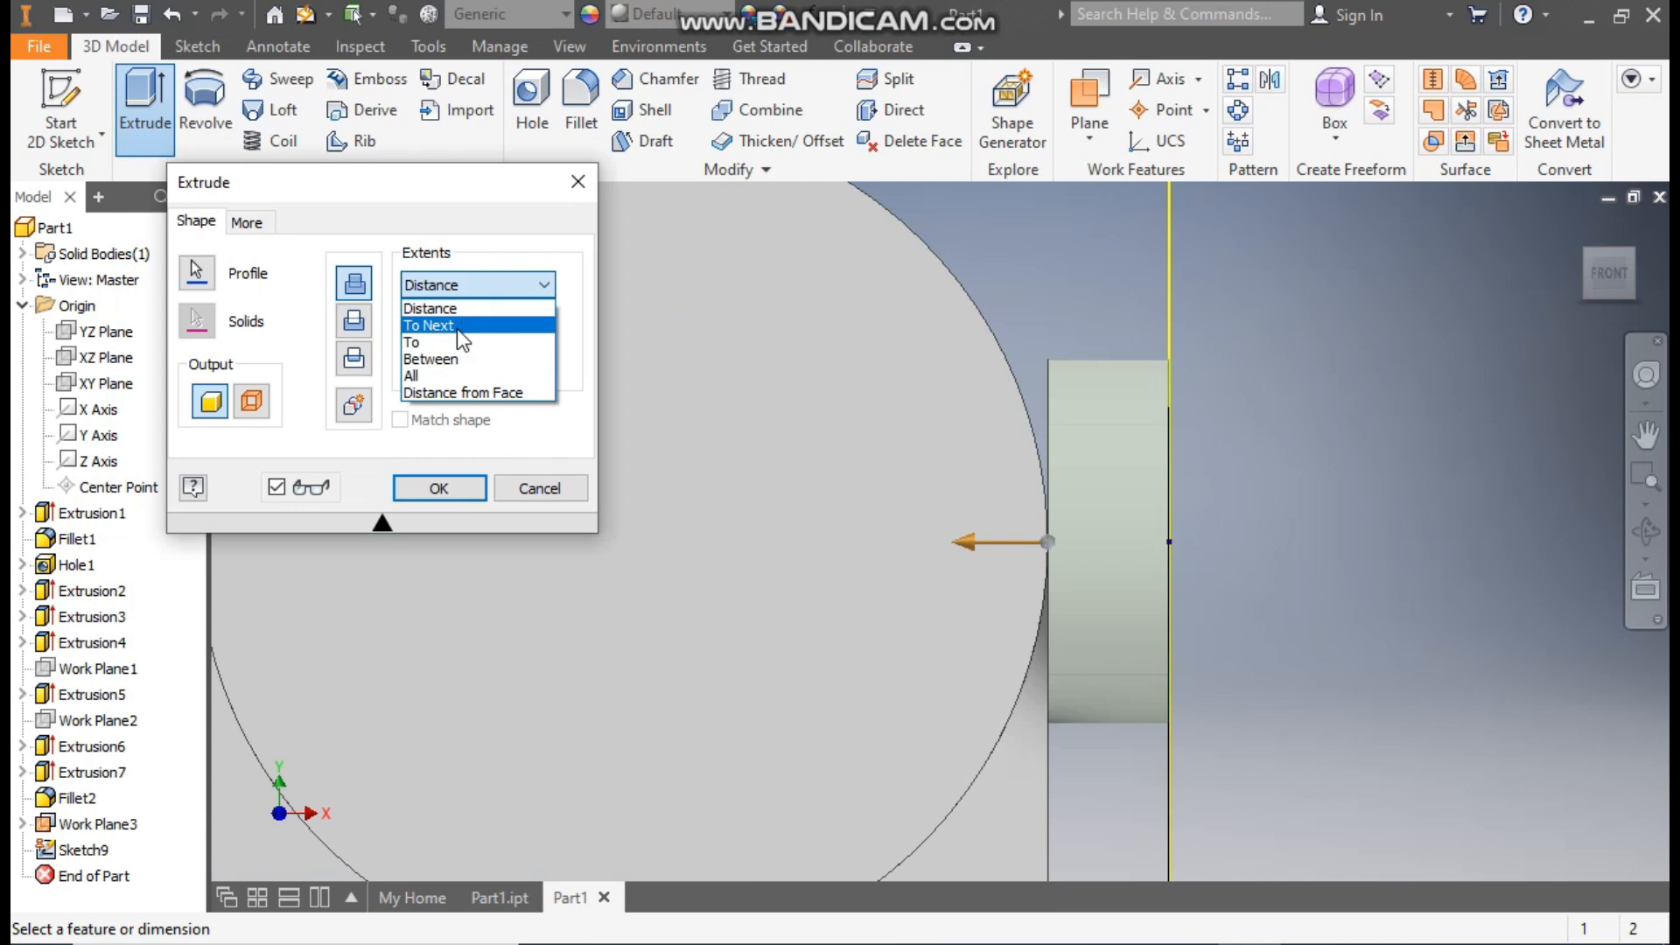
pyautogui.click(457, 325)
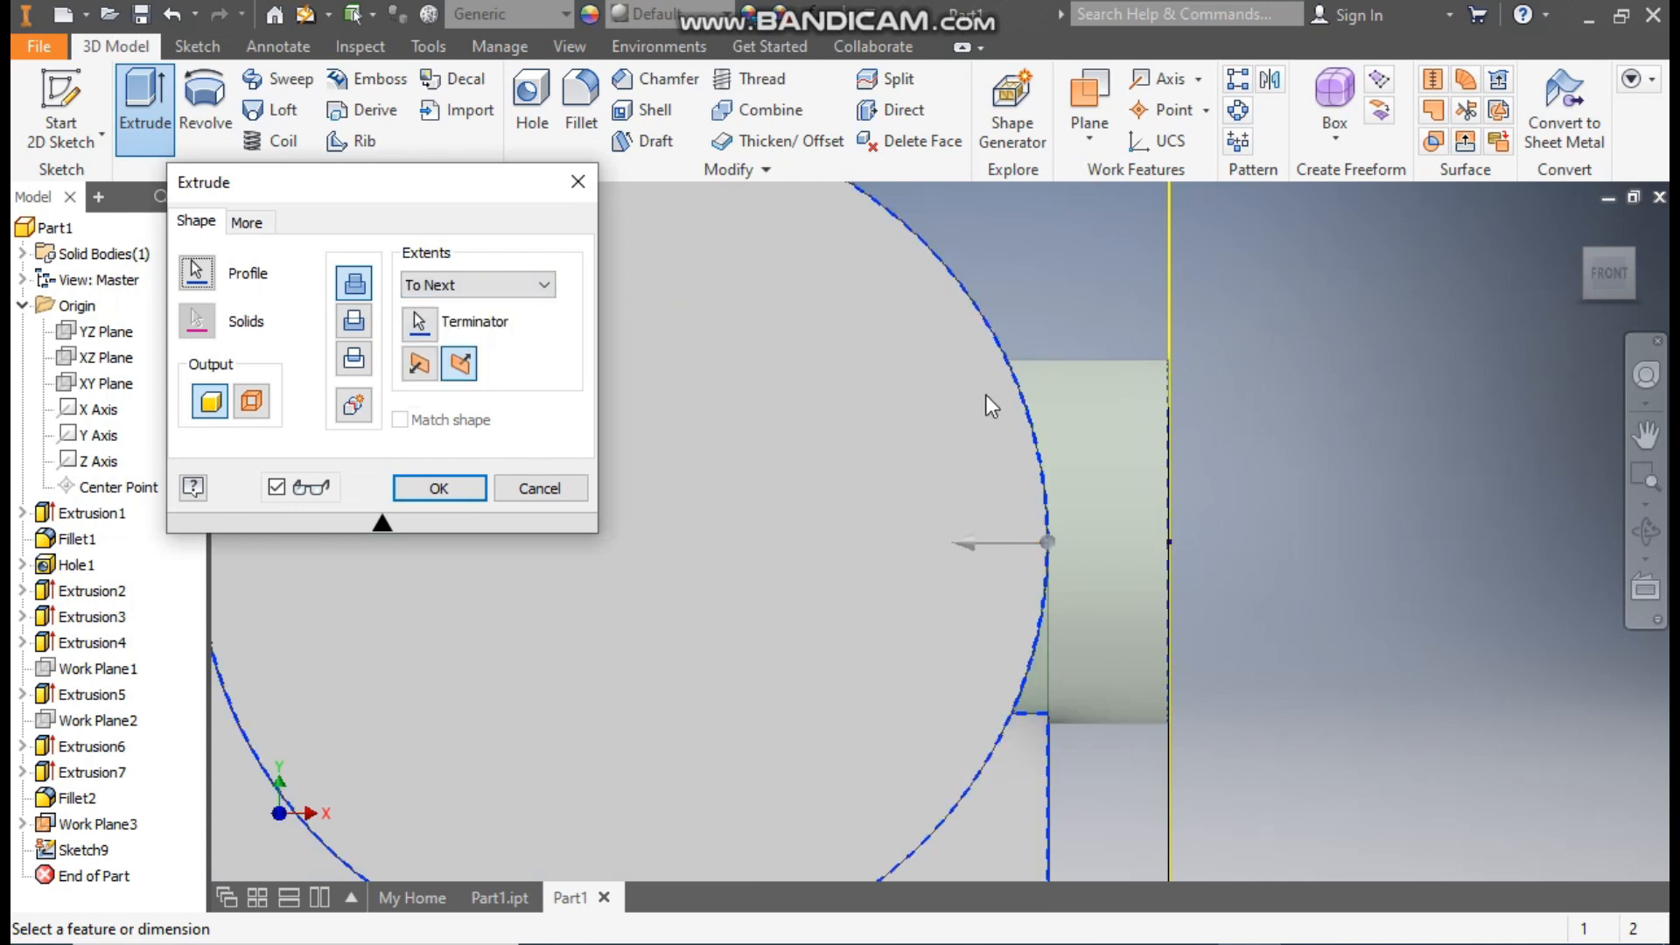
pyautogui.click(1577, 231)
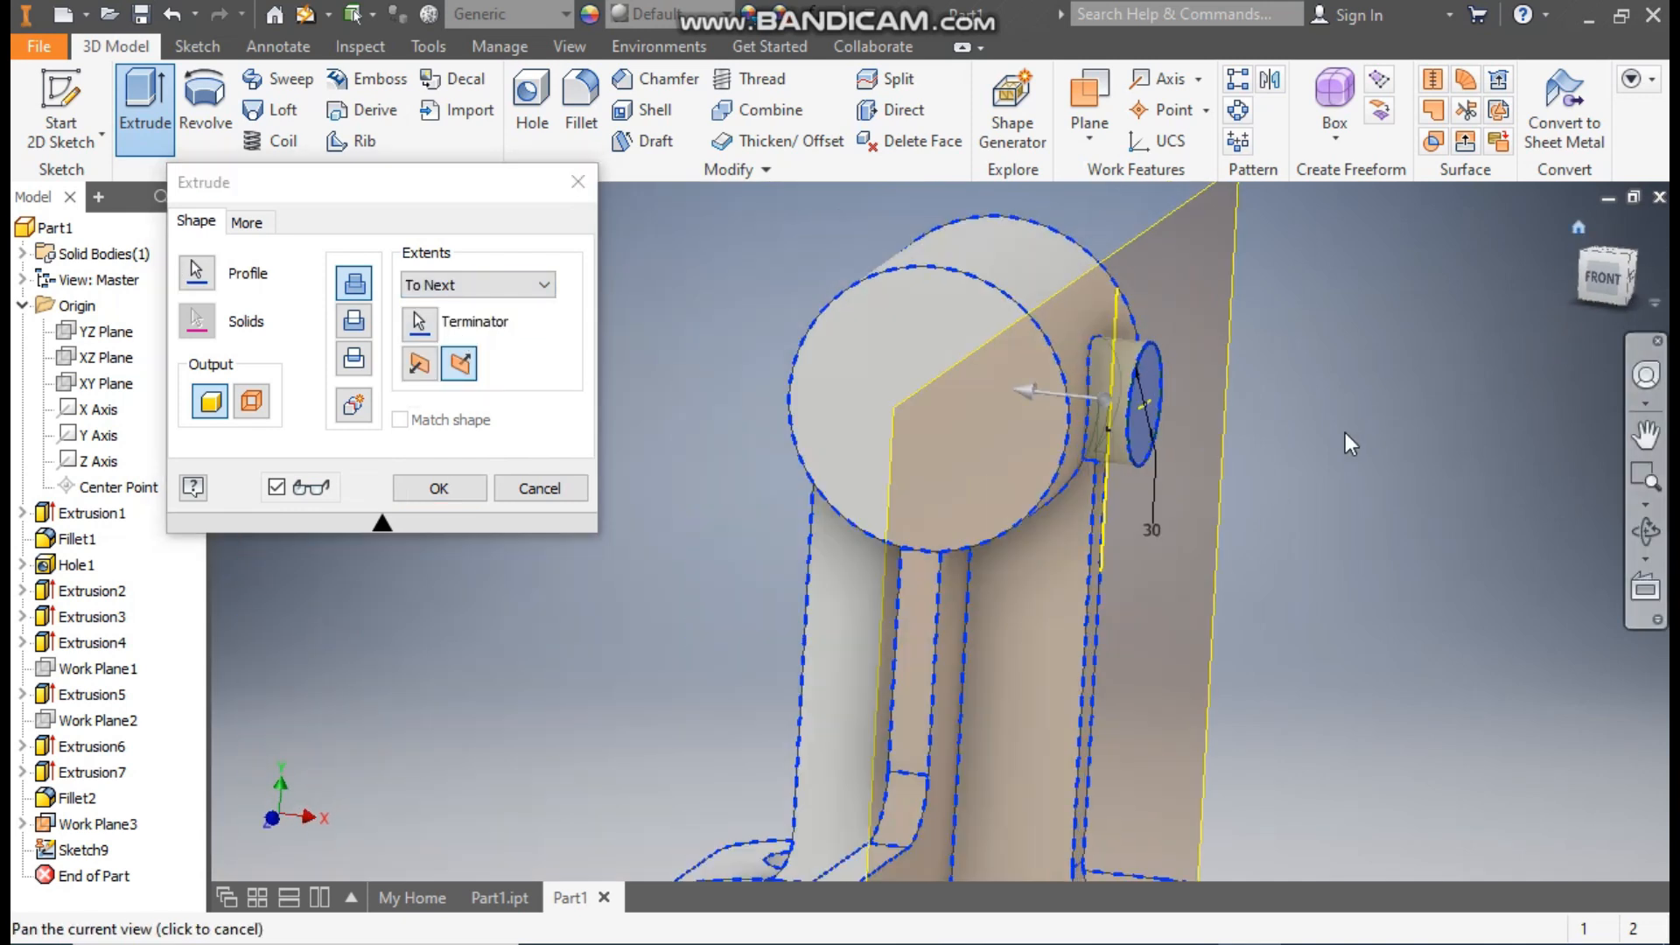
pyautogui.scroll(-5, 1084, 403)
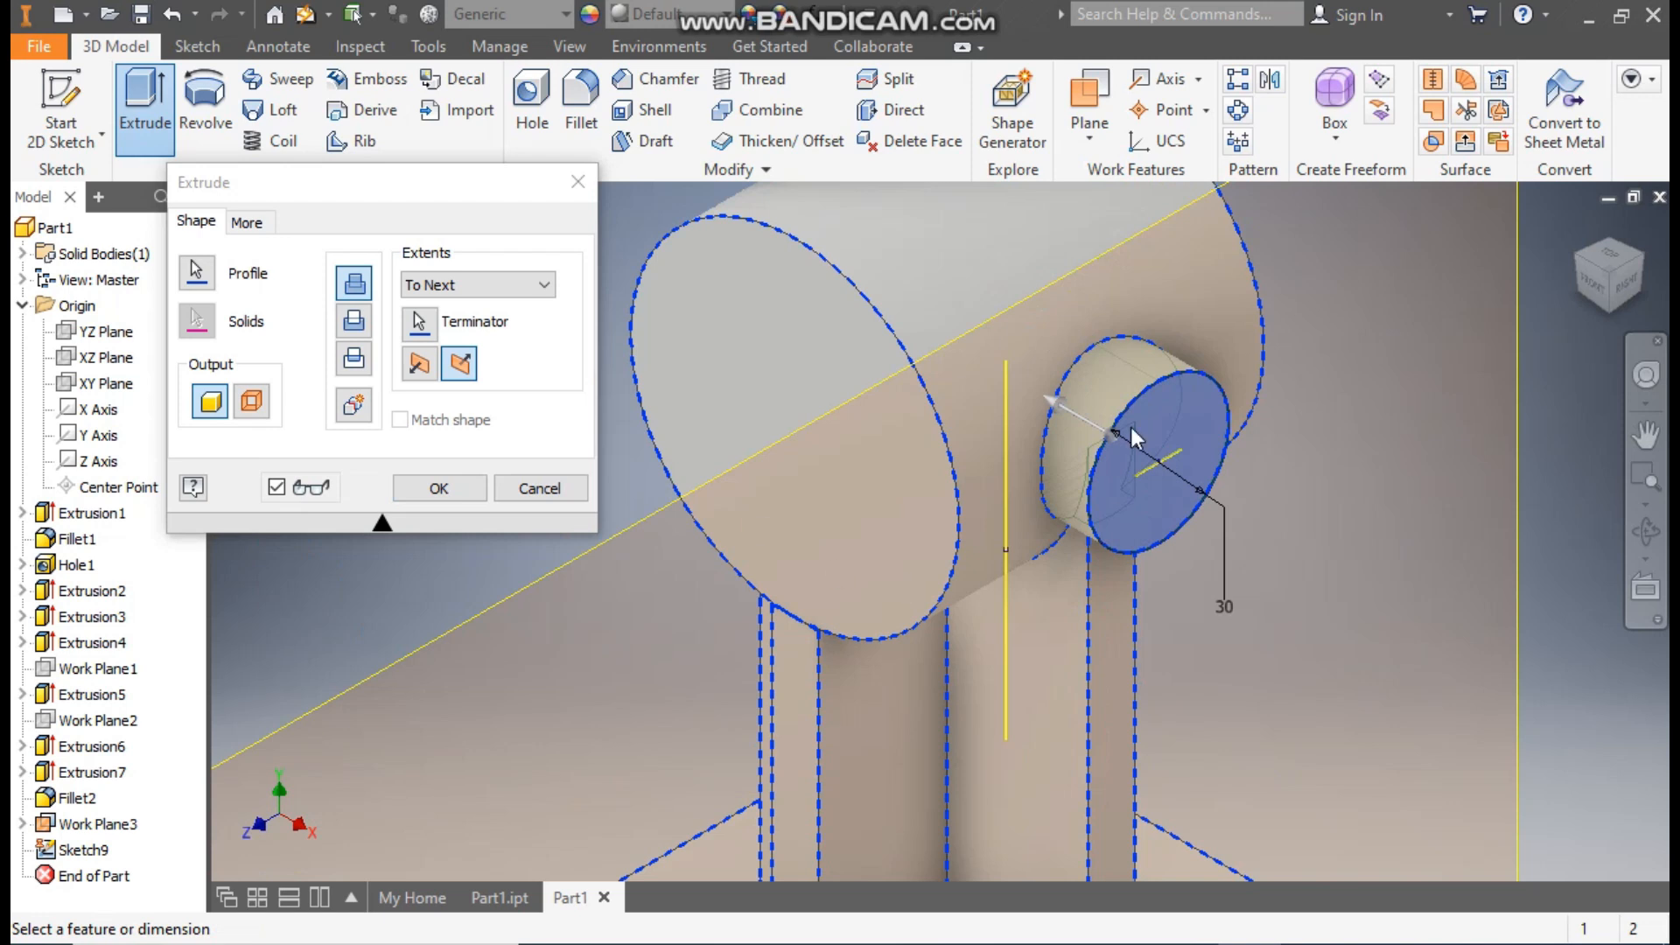
pyautogui.click(442, 488)
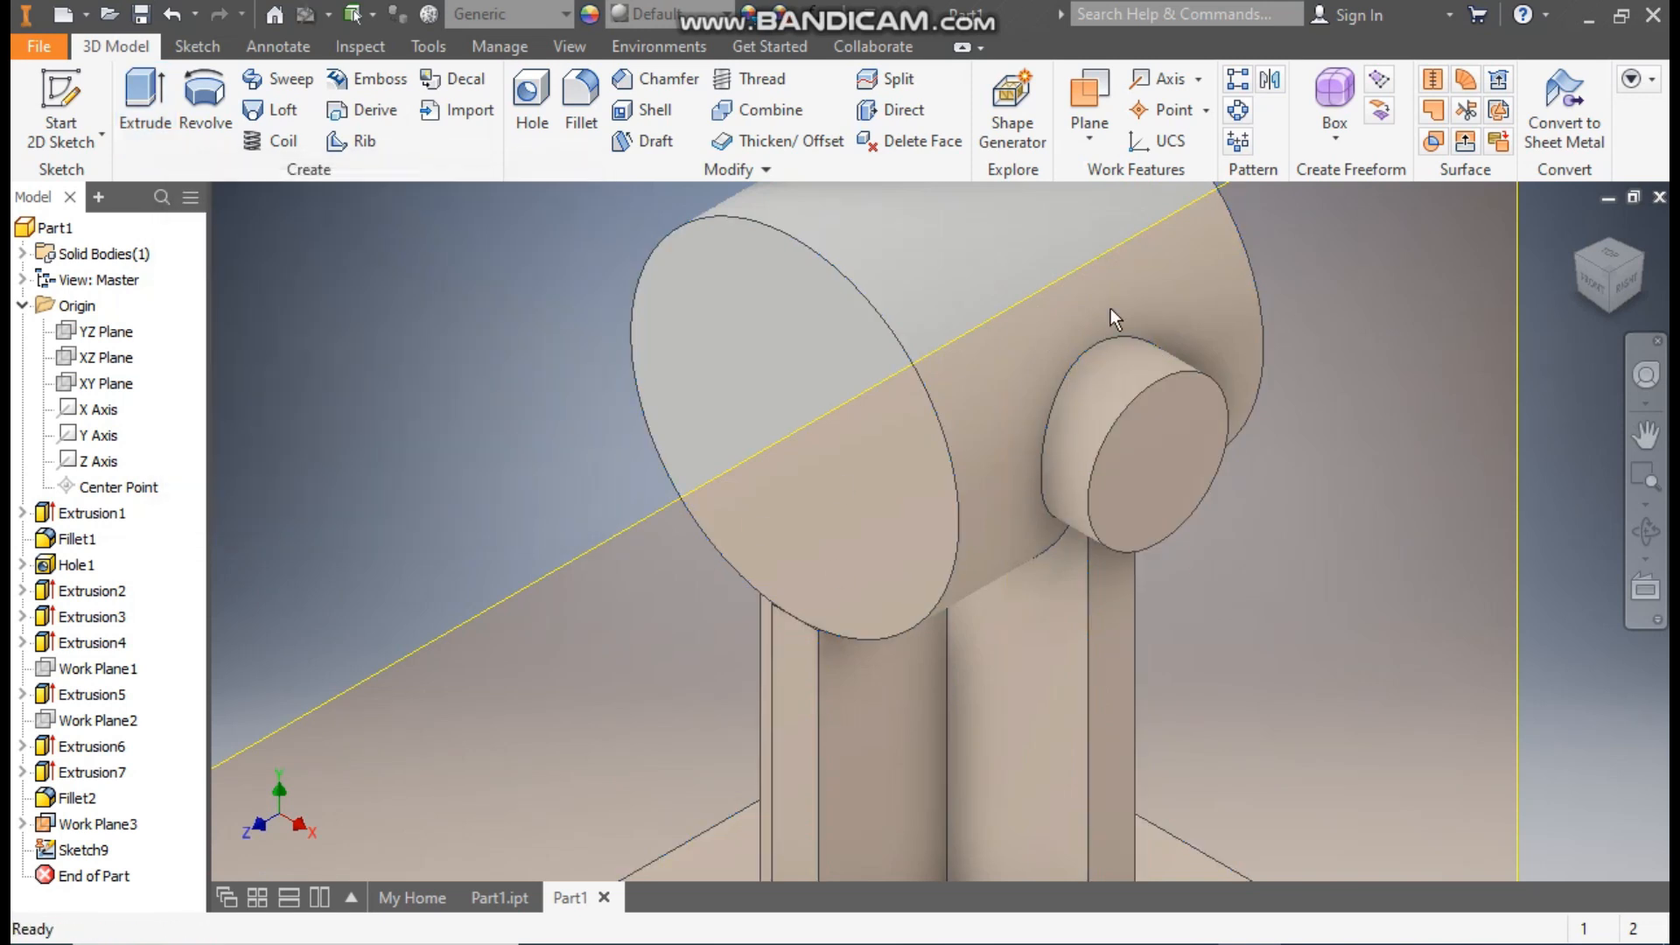
# Step: Hide Work Plane3, the plane at the side boss's outer face
pyautogui.scroll(5, 1286, 302)
pyautogui.click(1373, 246)
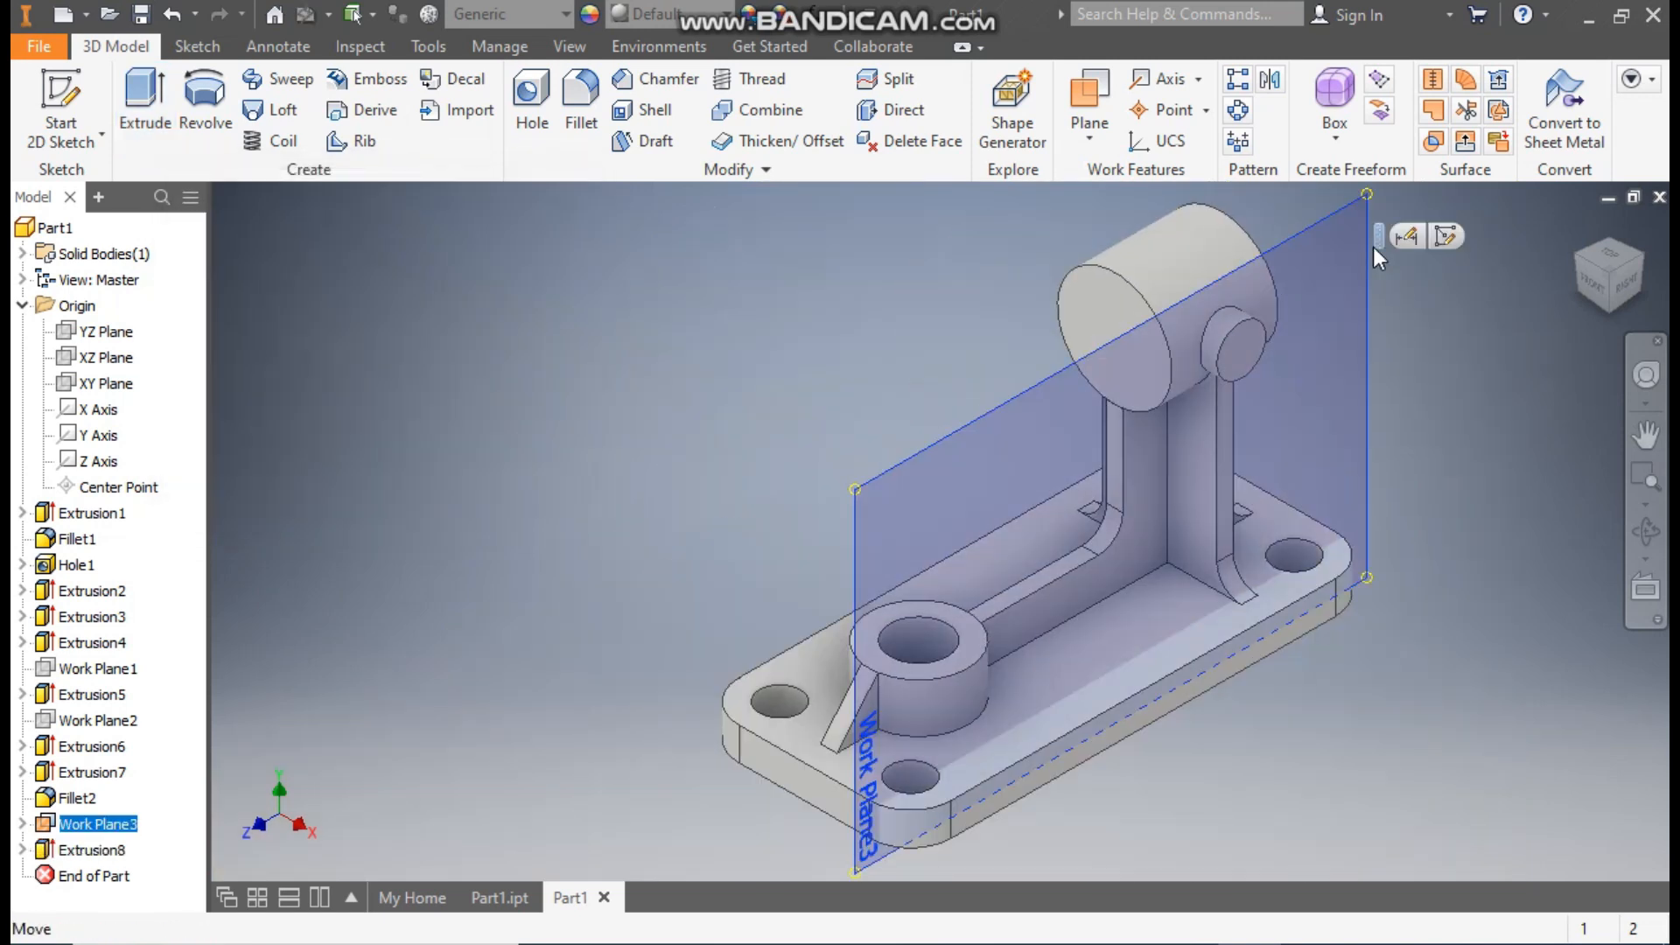
pyautogui.rightClick(1353, 279)
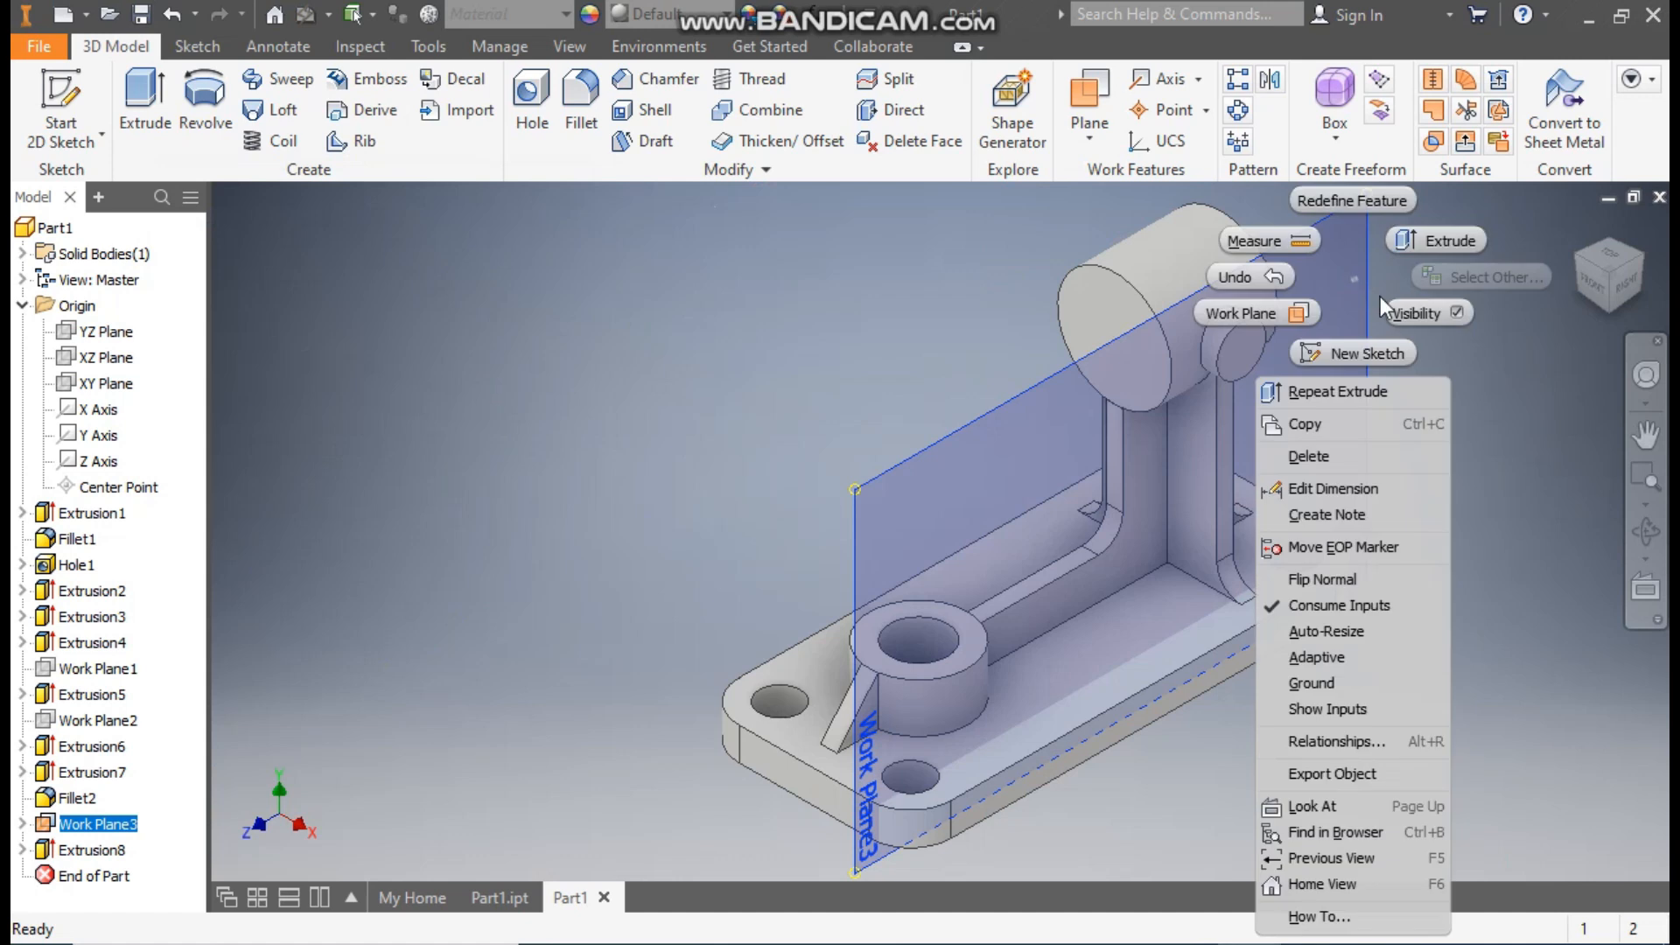
pyautogui.click(1399, 317)
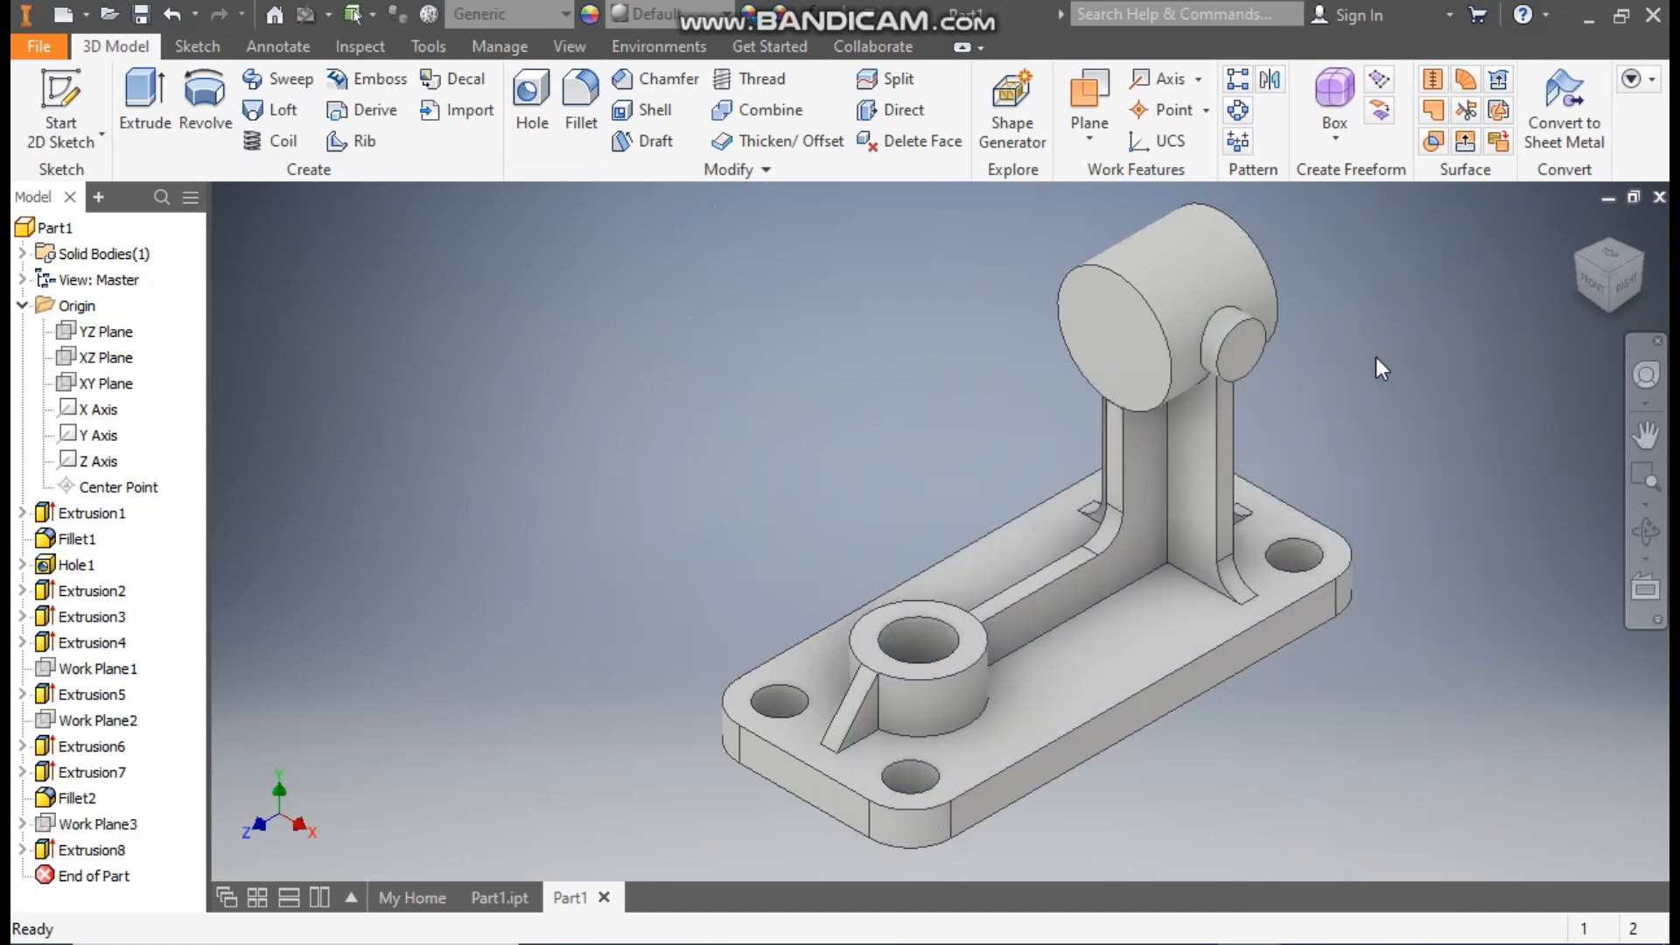
# Step: Sketch a 45 mm circle concentric with the raised cylinder on its front face and finish the sketch
pyautogui.moveTo(1376, 357); pyautogui.dragTo(1375, 416, button='middle')
pyautogui.click(1107, 371)
pyautogui.click(1295, 347)
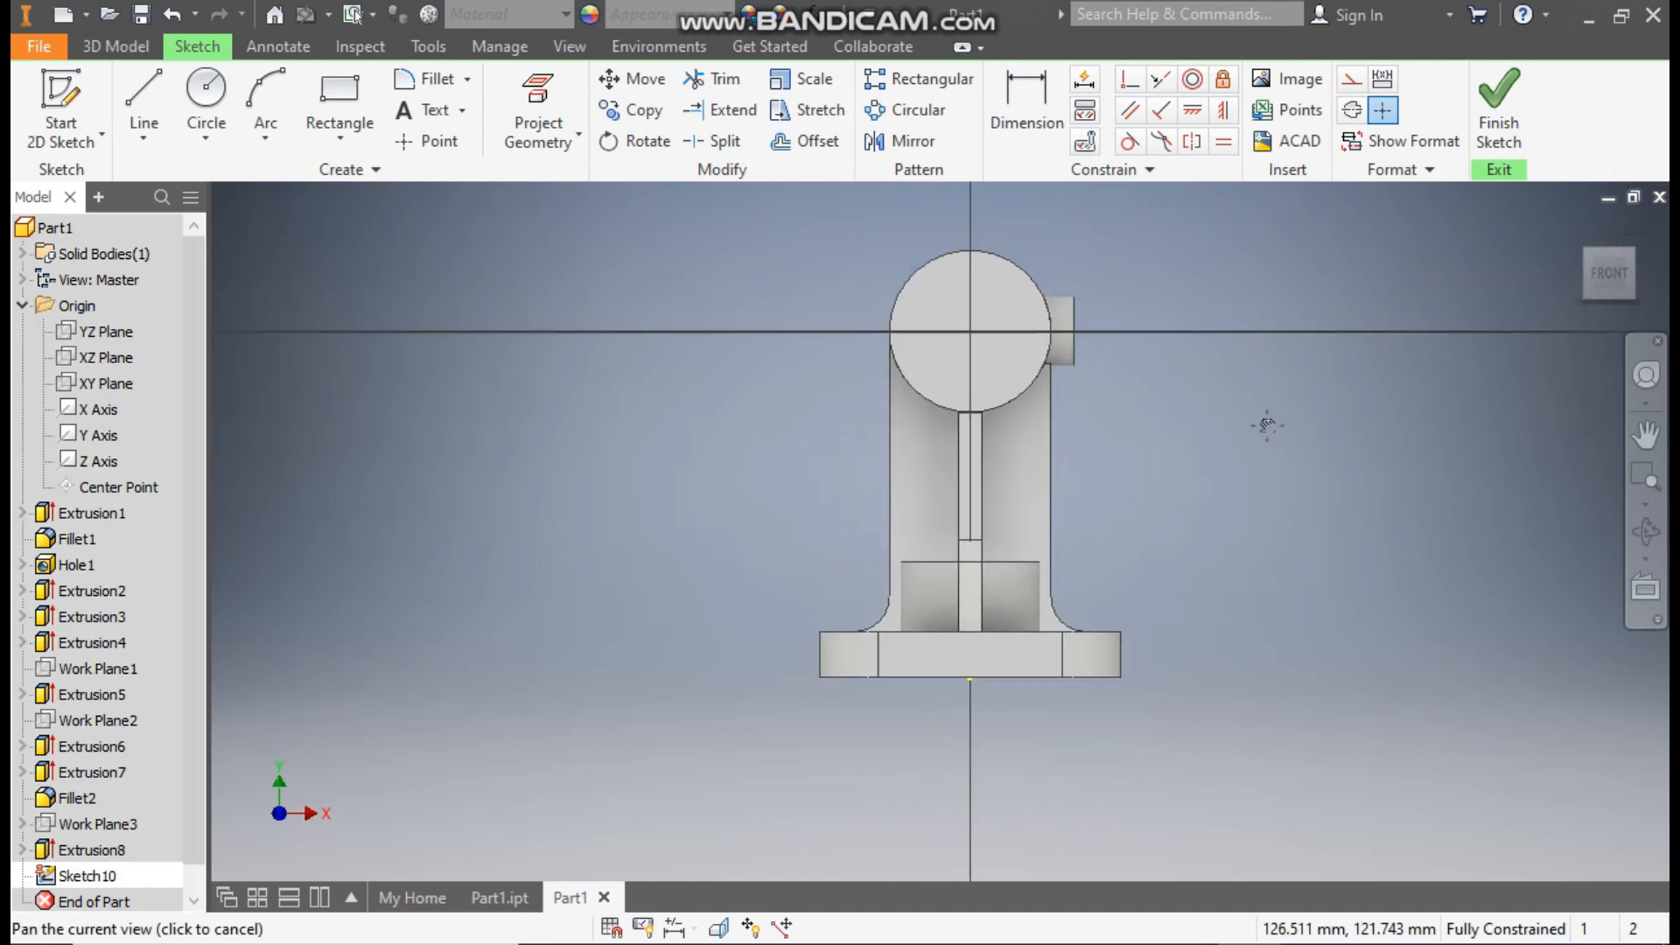
pyautogui.click(219, 96)
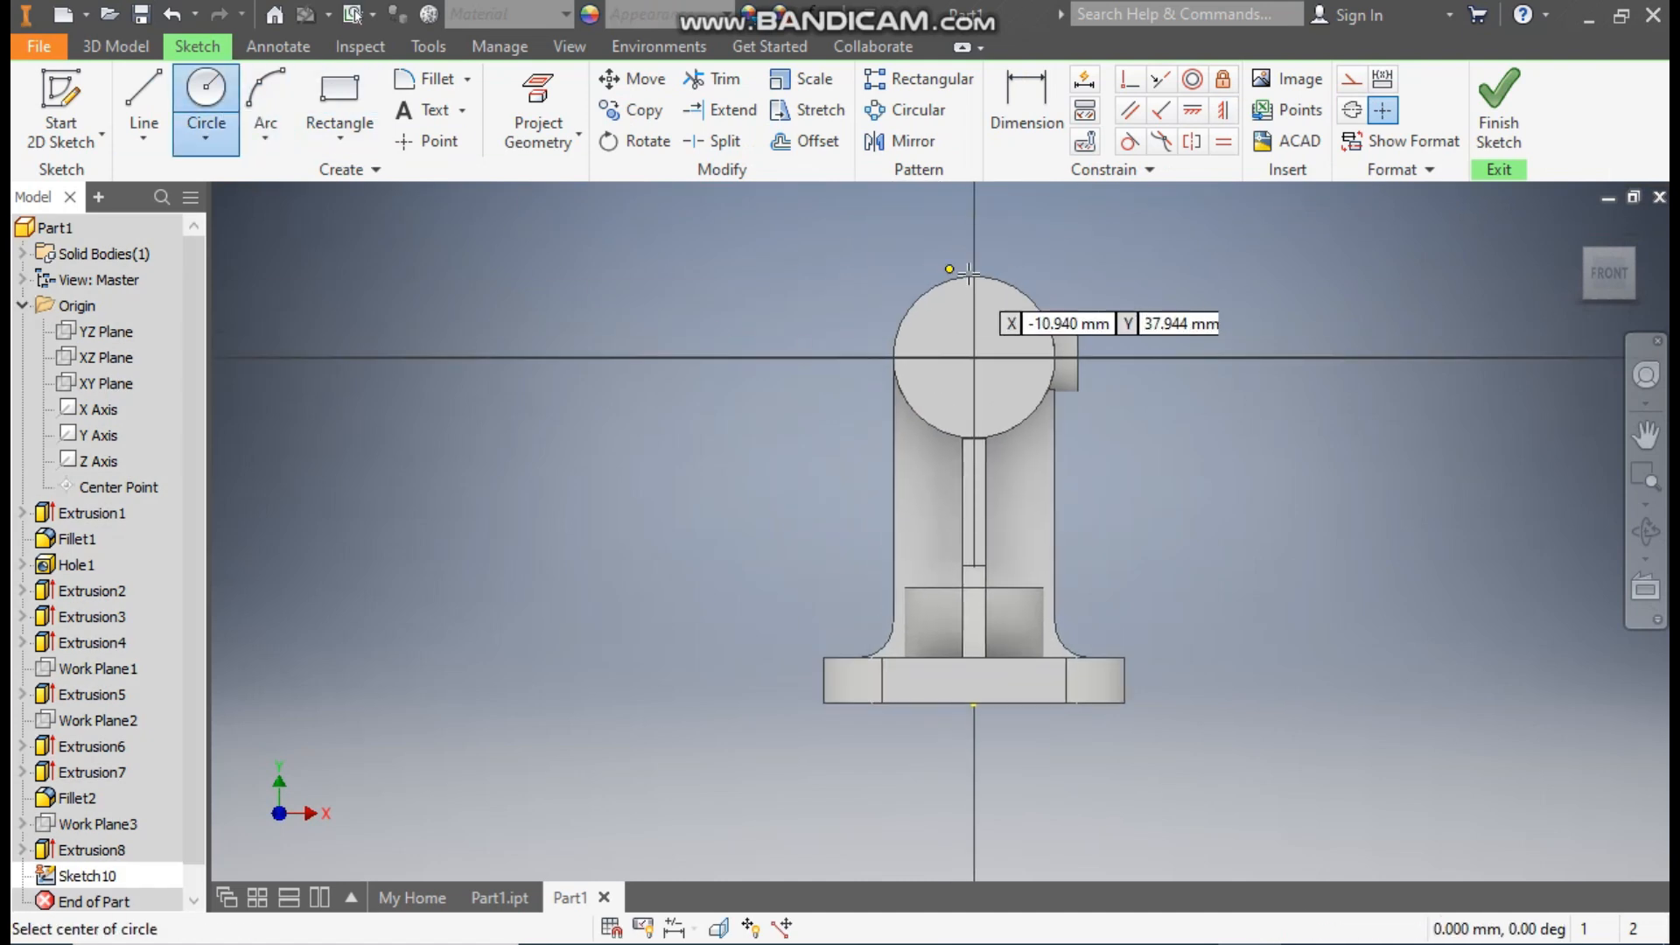
pyautogui.scroll(3, 997, 289)
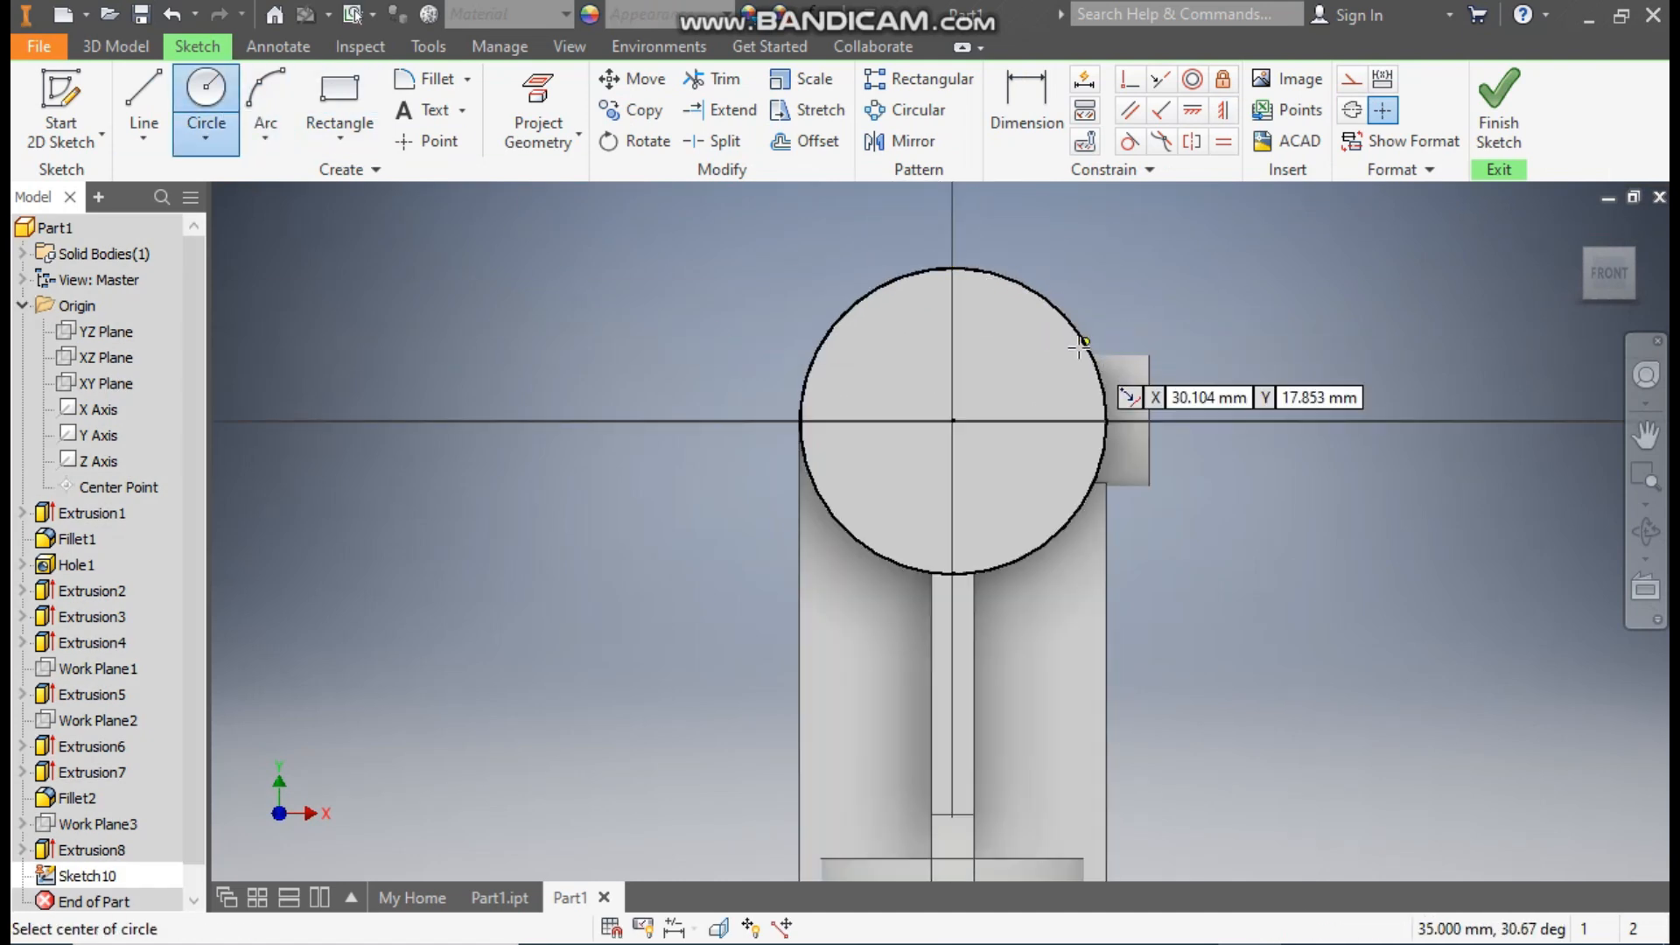
pyautogui.click(952, 421)
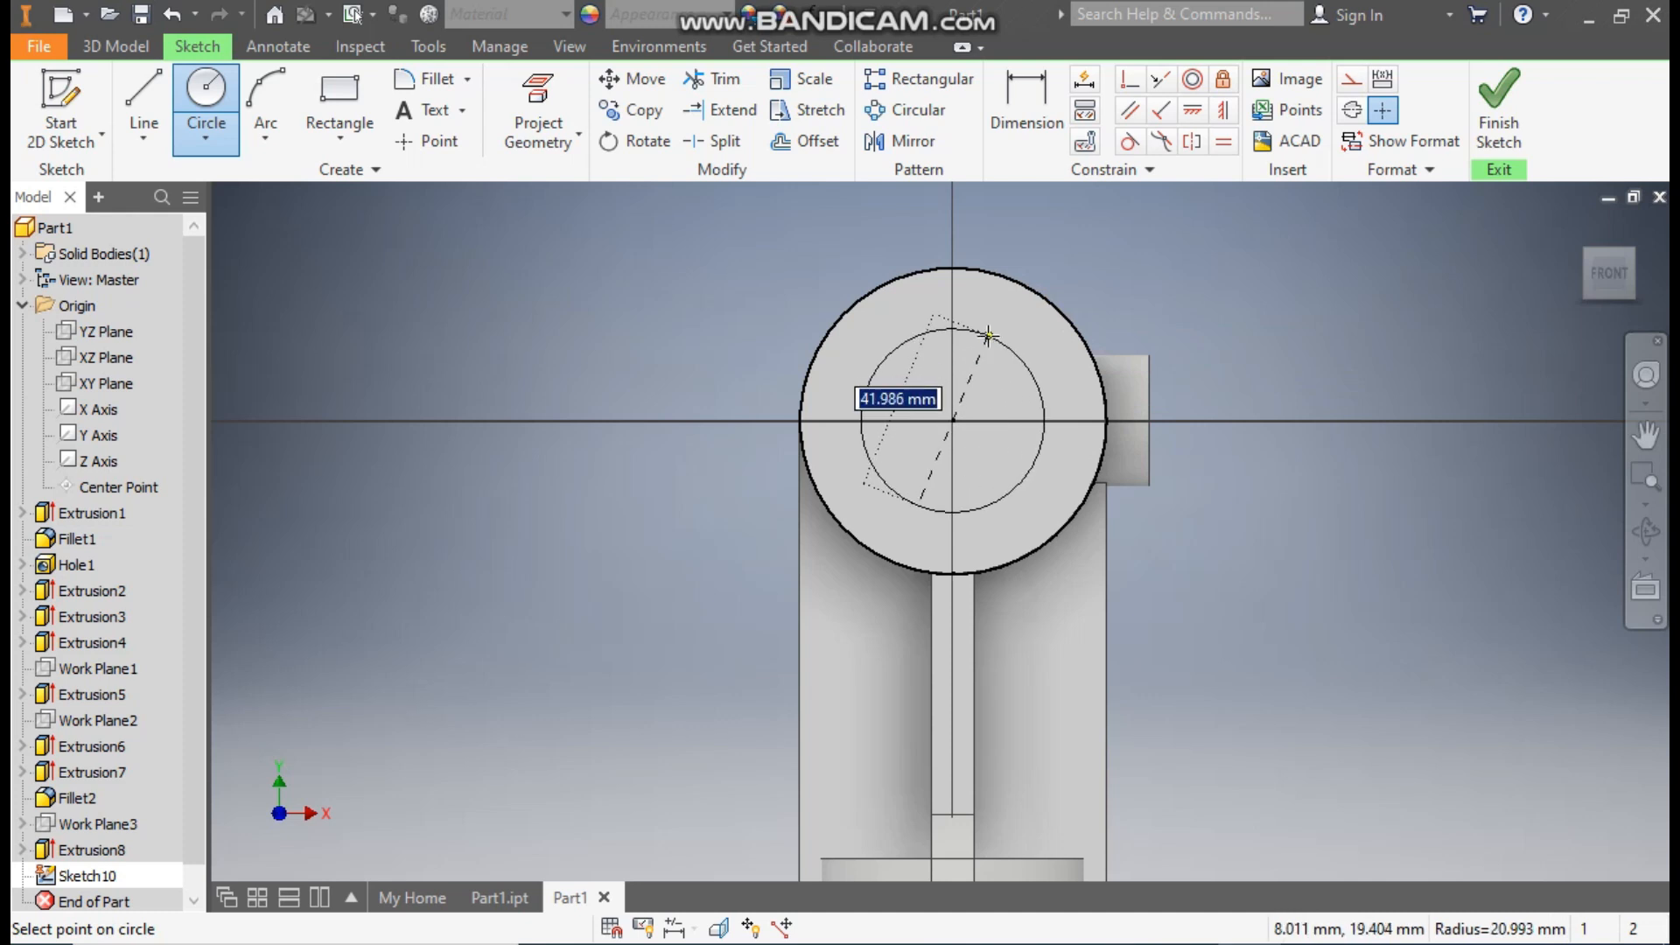
pyautogui.write('45')
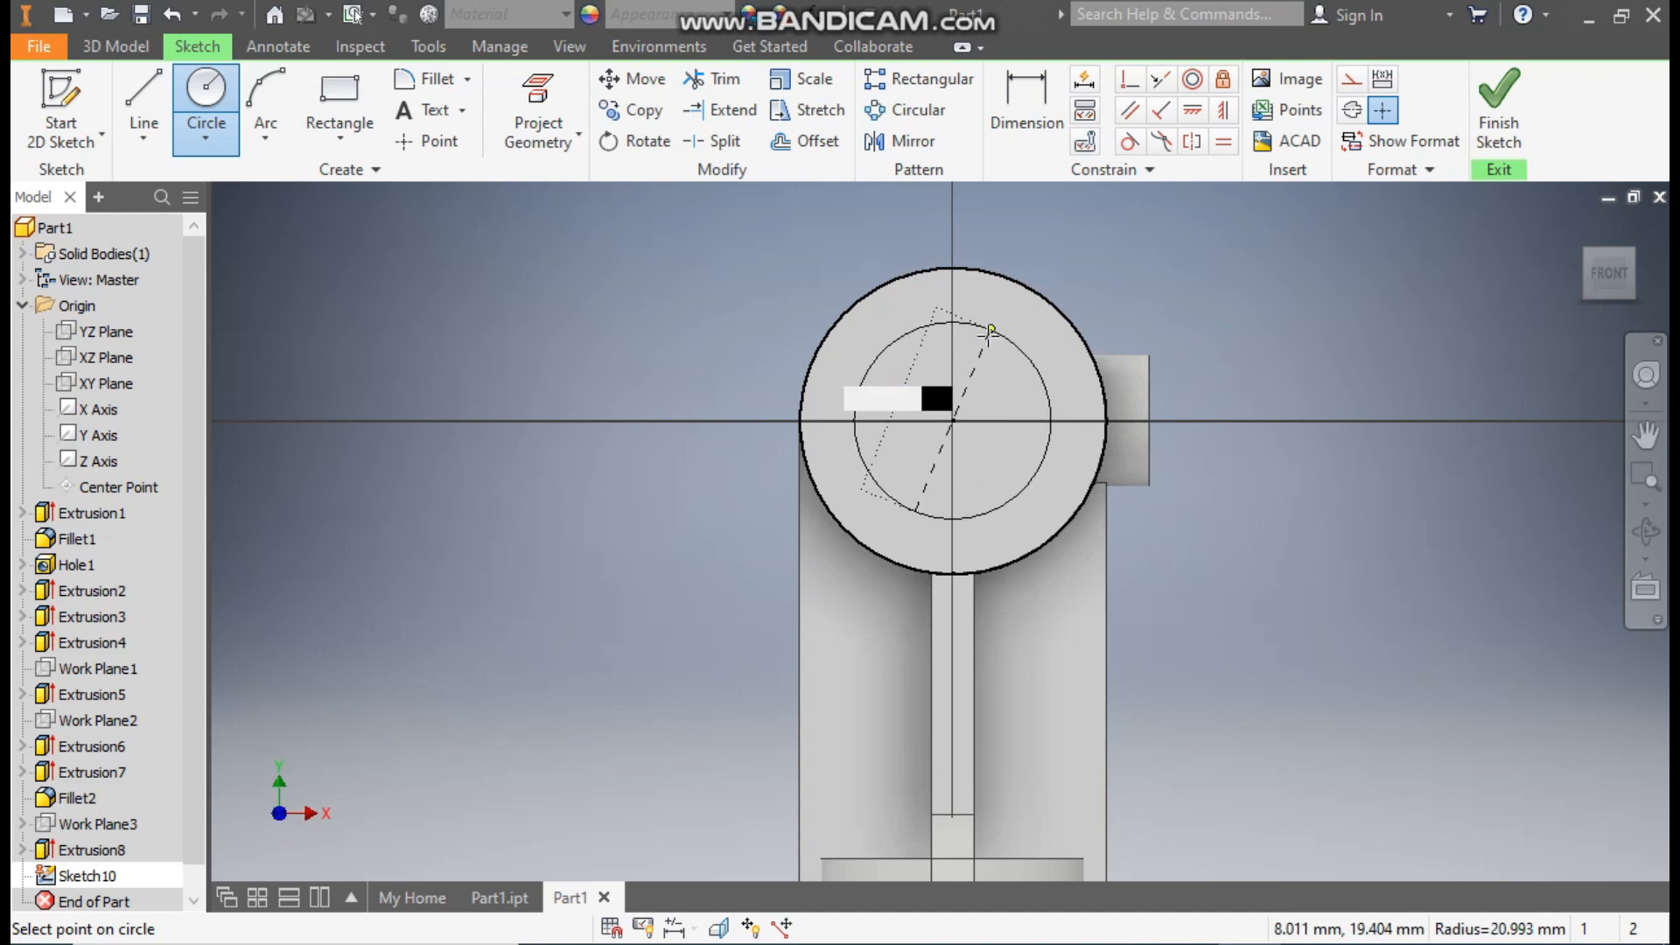
pyautogui.press('Return')
pyautogui.click(1498, 103)
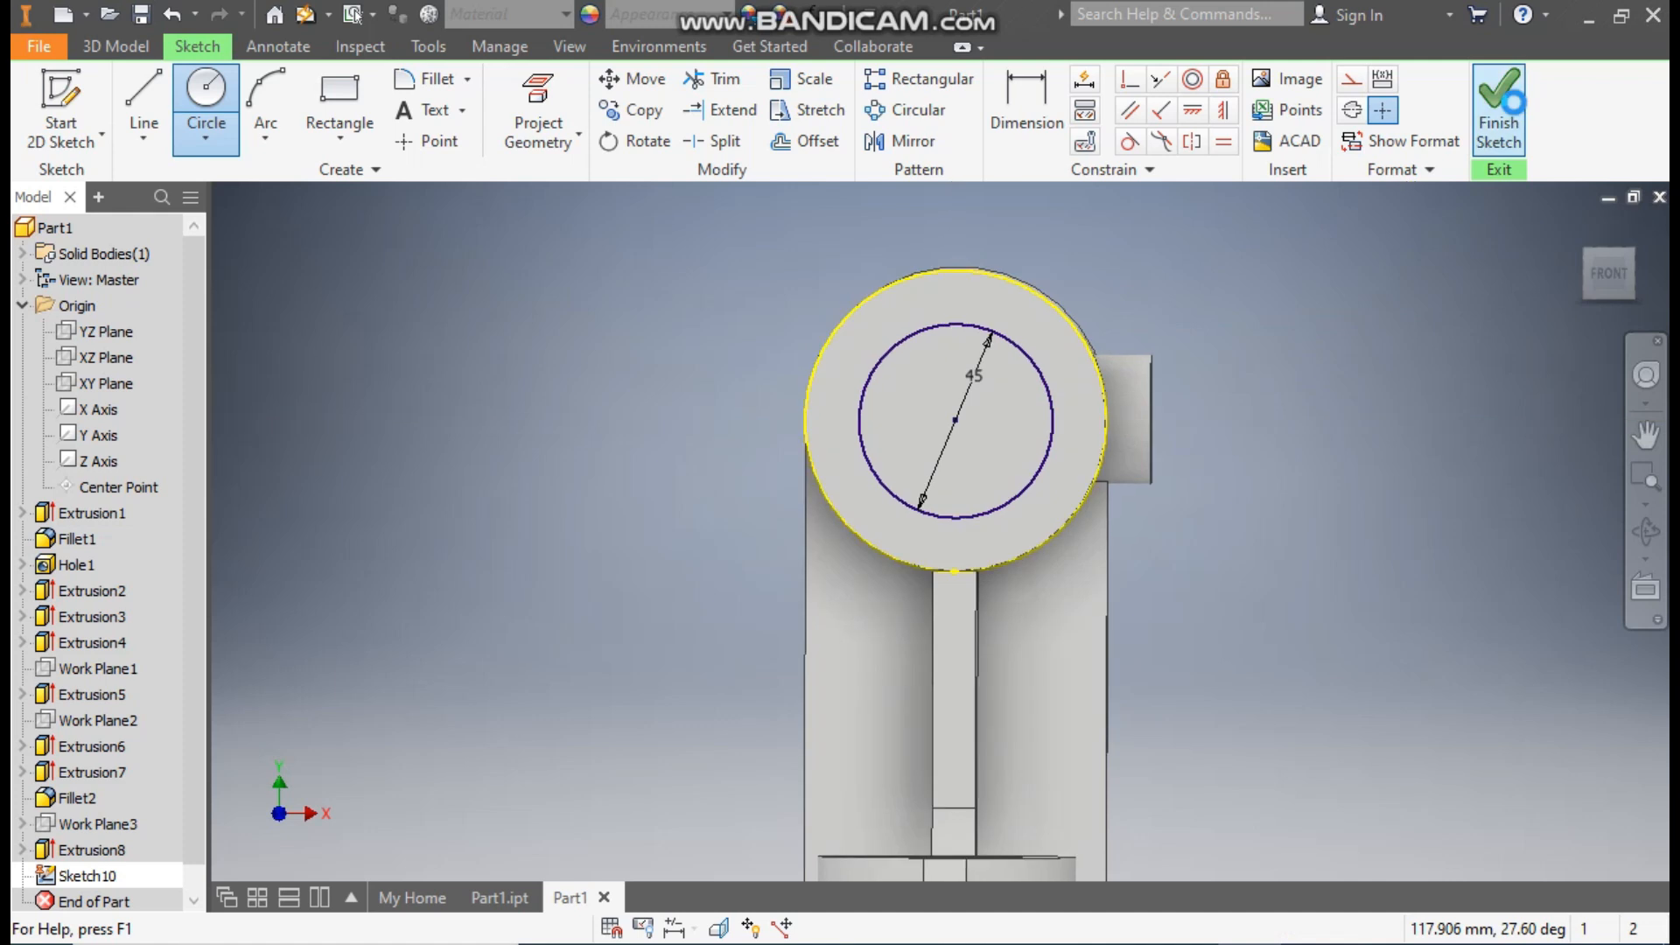
# Step: Cut the 45 mm circle through the whole raised cylinder using Extrude with All extents
pyautogui.click(151, 103)
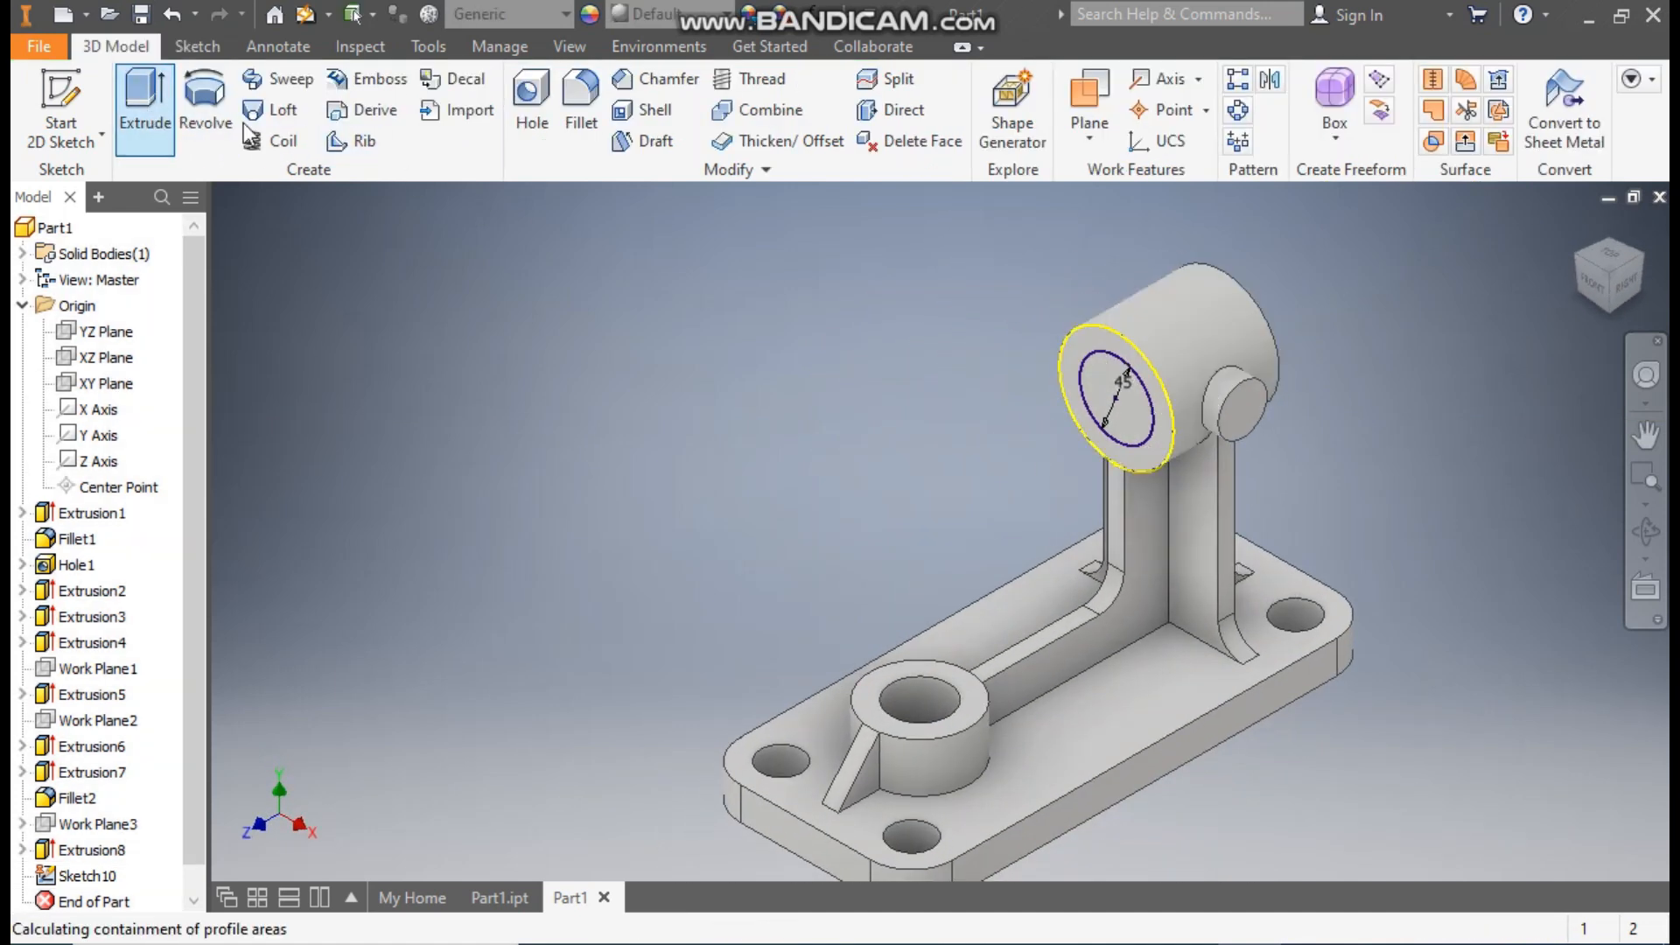
pyautogui.click(1113, 385)
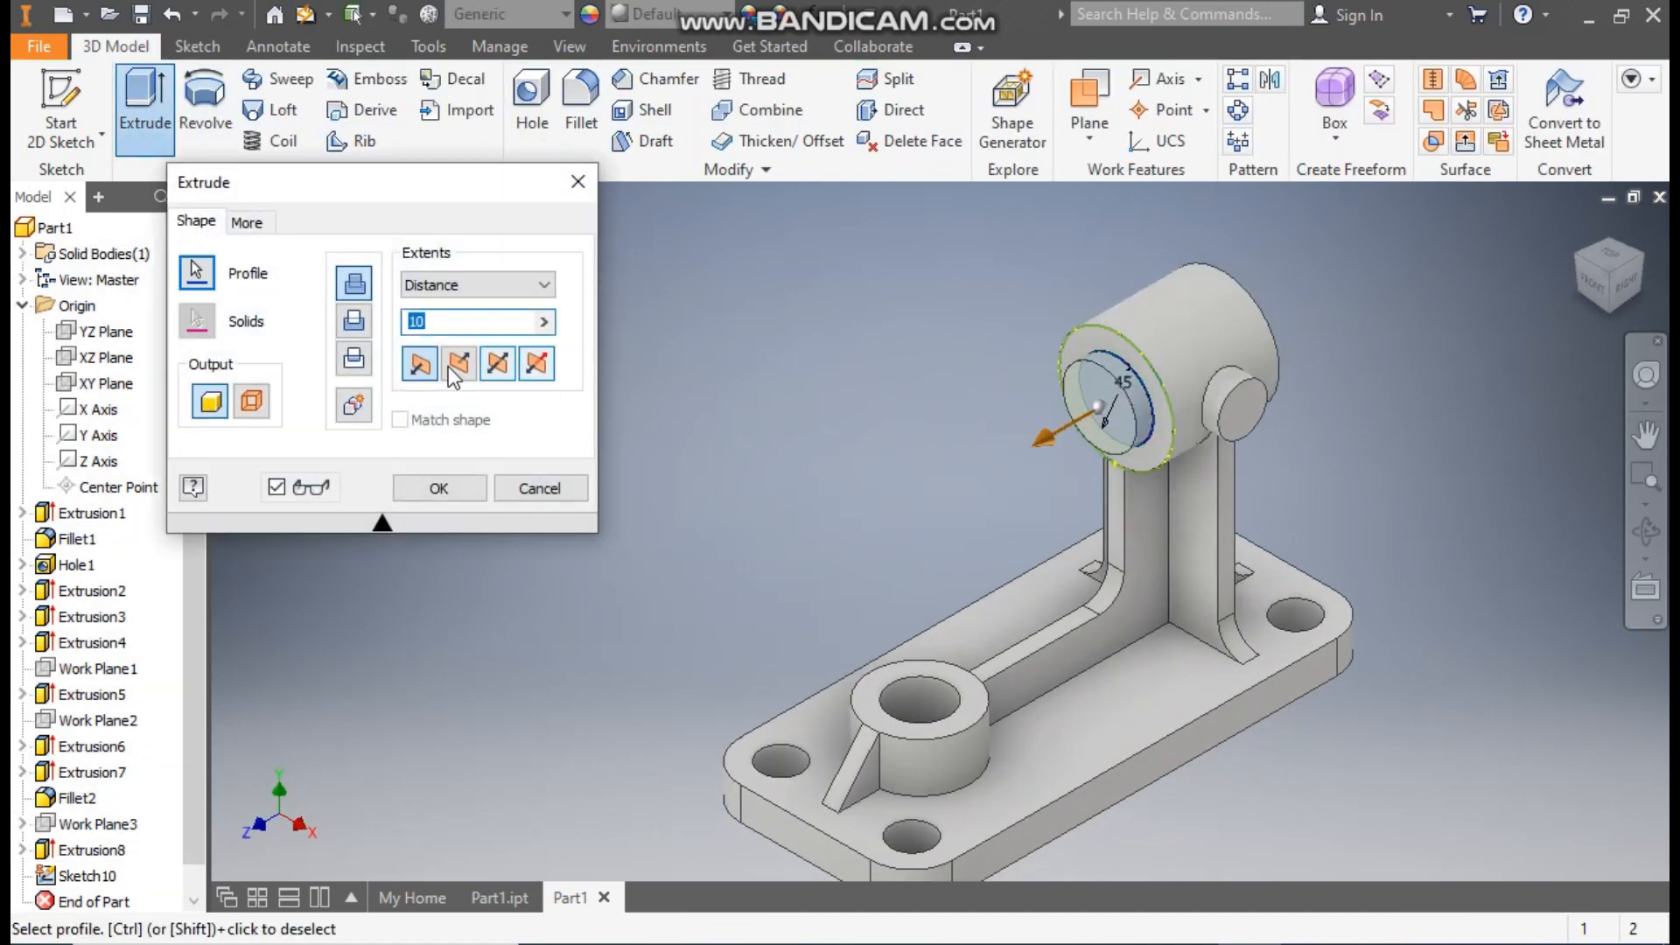
pyautogui.click(354, 322)
pyautogui.click(453, 285)
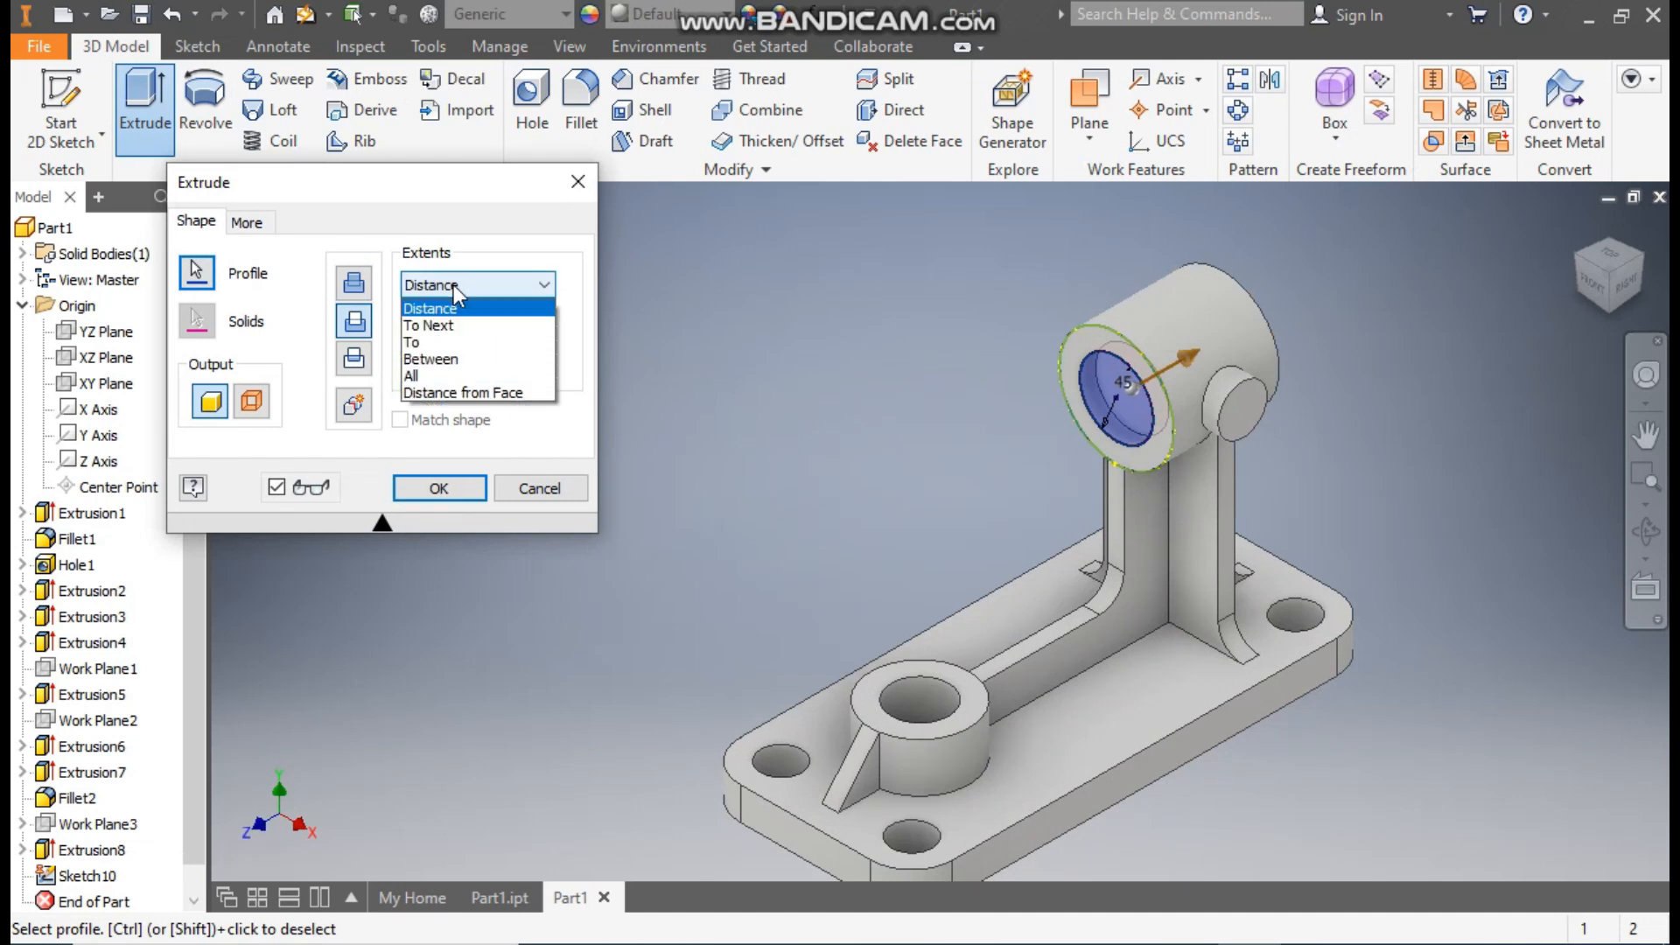
pyautogui.press('Escape')
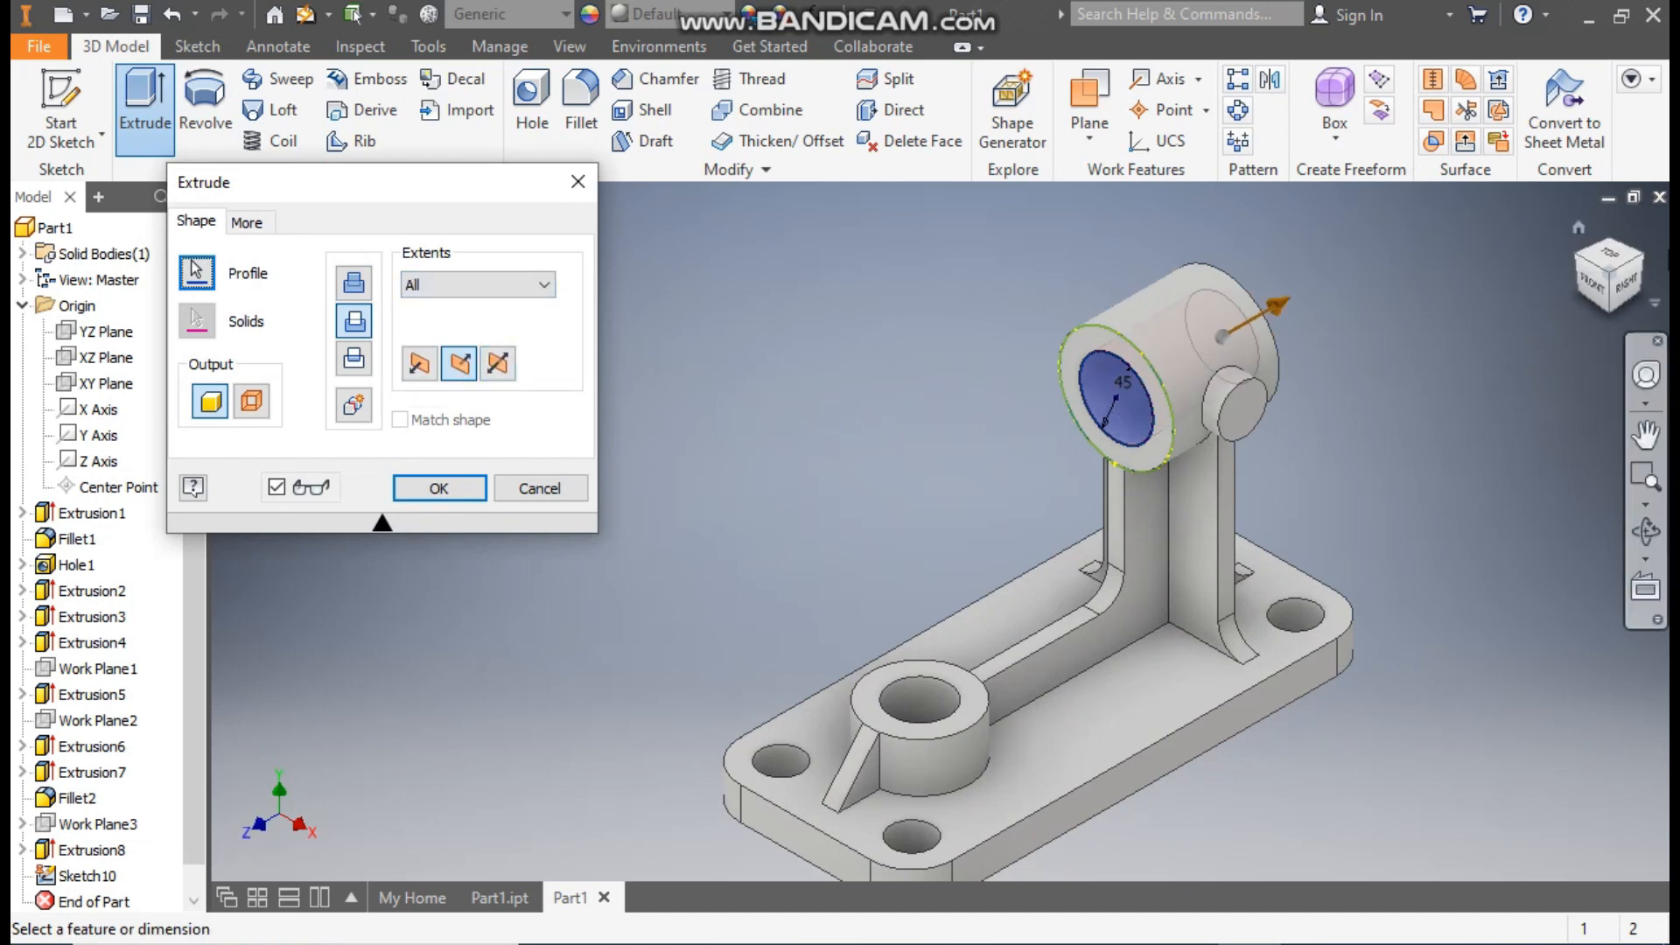
pyautogui.click(1641, 261)
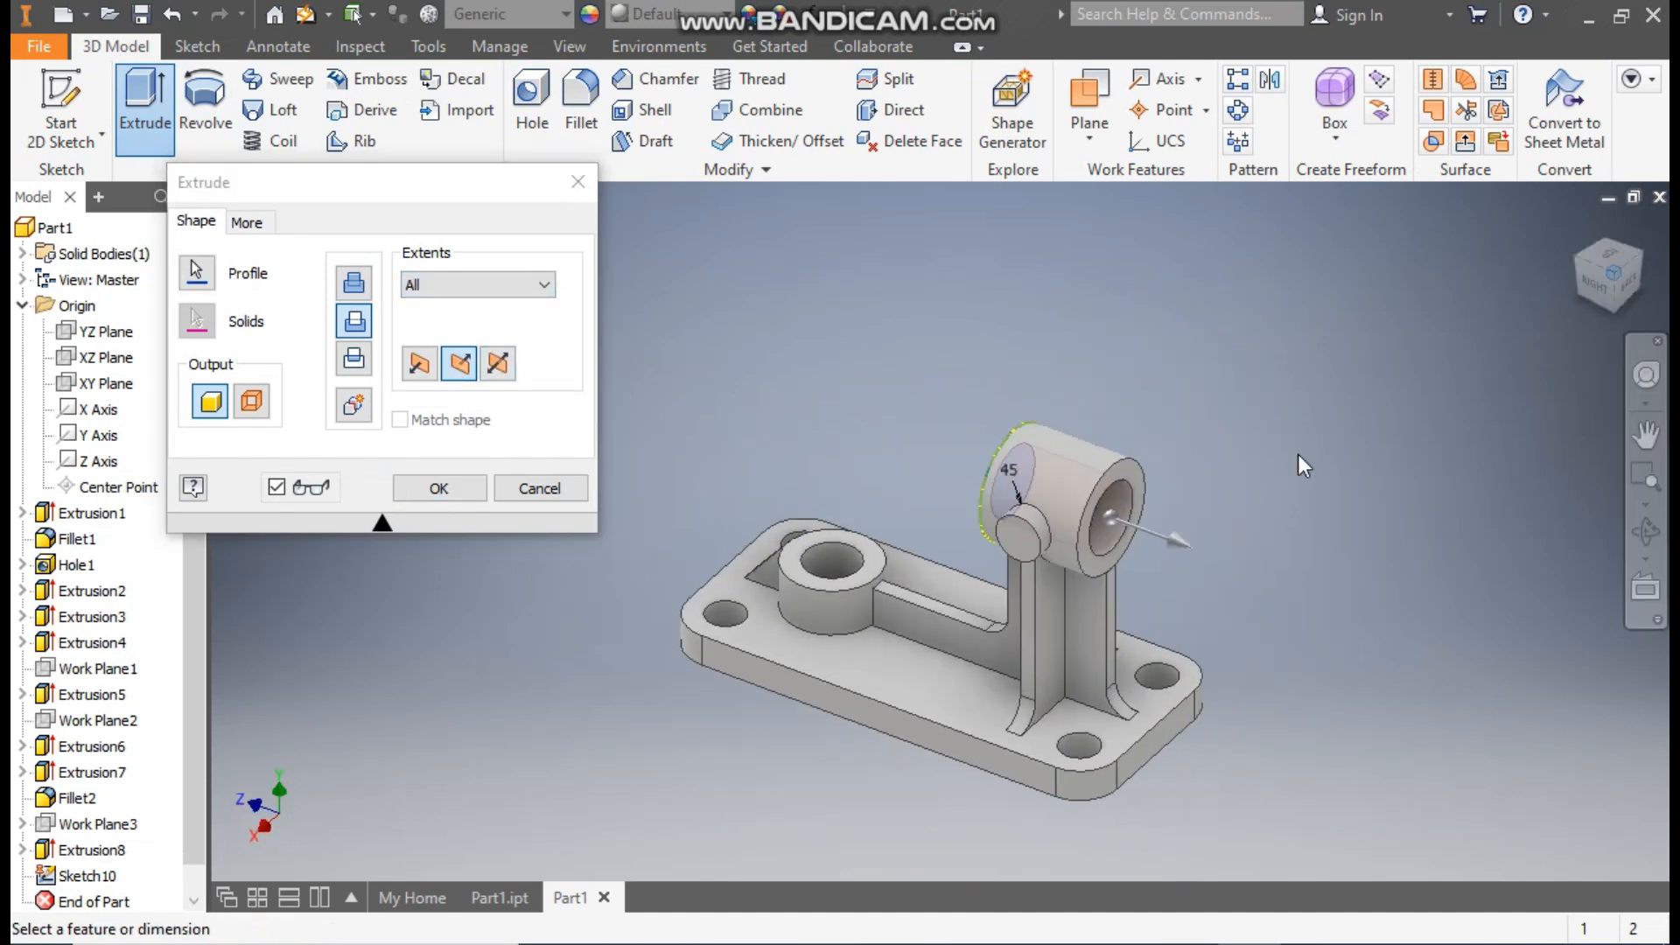
pyautogui.click(439, 488)
# Step: Sketch a 15 mm circle concentric with the side boss on its outer face and finish the sketch
pyautogui.scroll(3, 974, 564)
pyautogui.scroll(3, 974, 564)
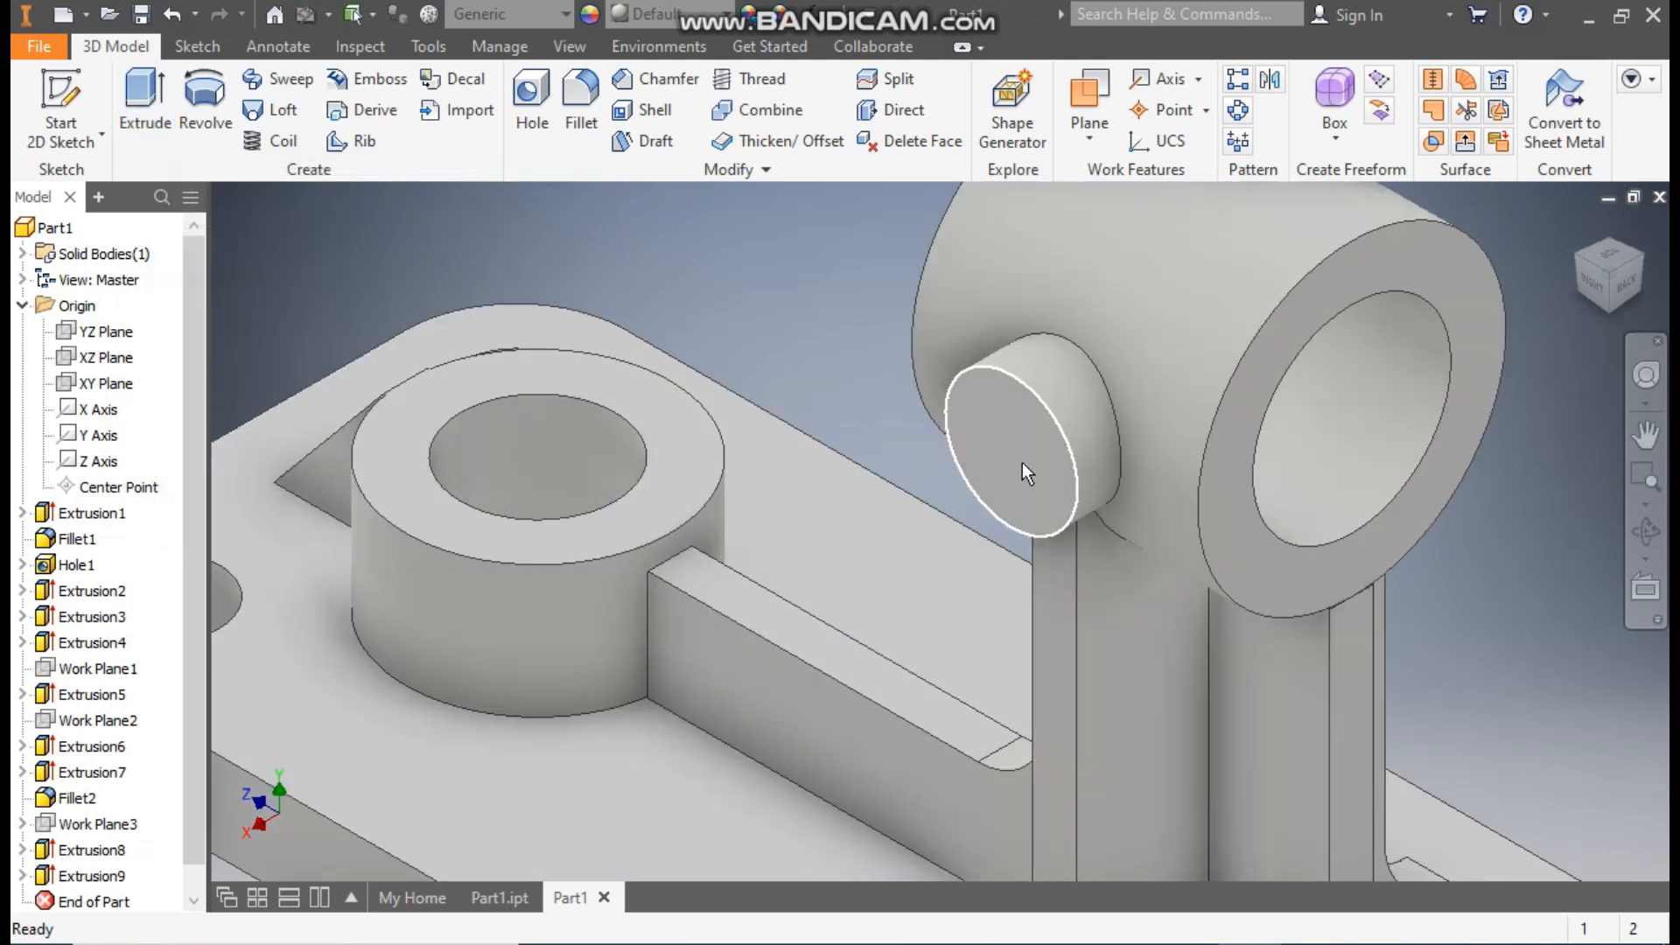
pyautogui.click(1022, 460)
pyautogui.click(1211, 439)
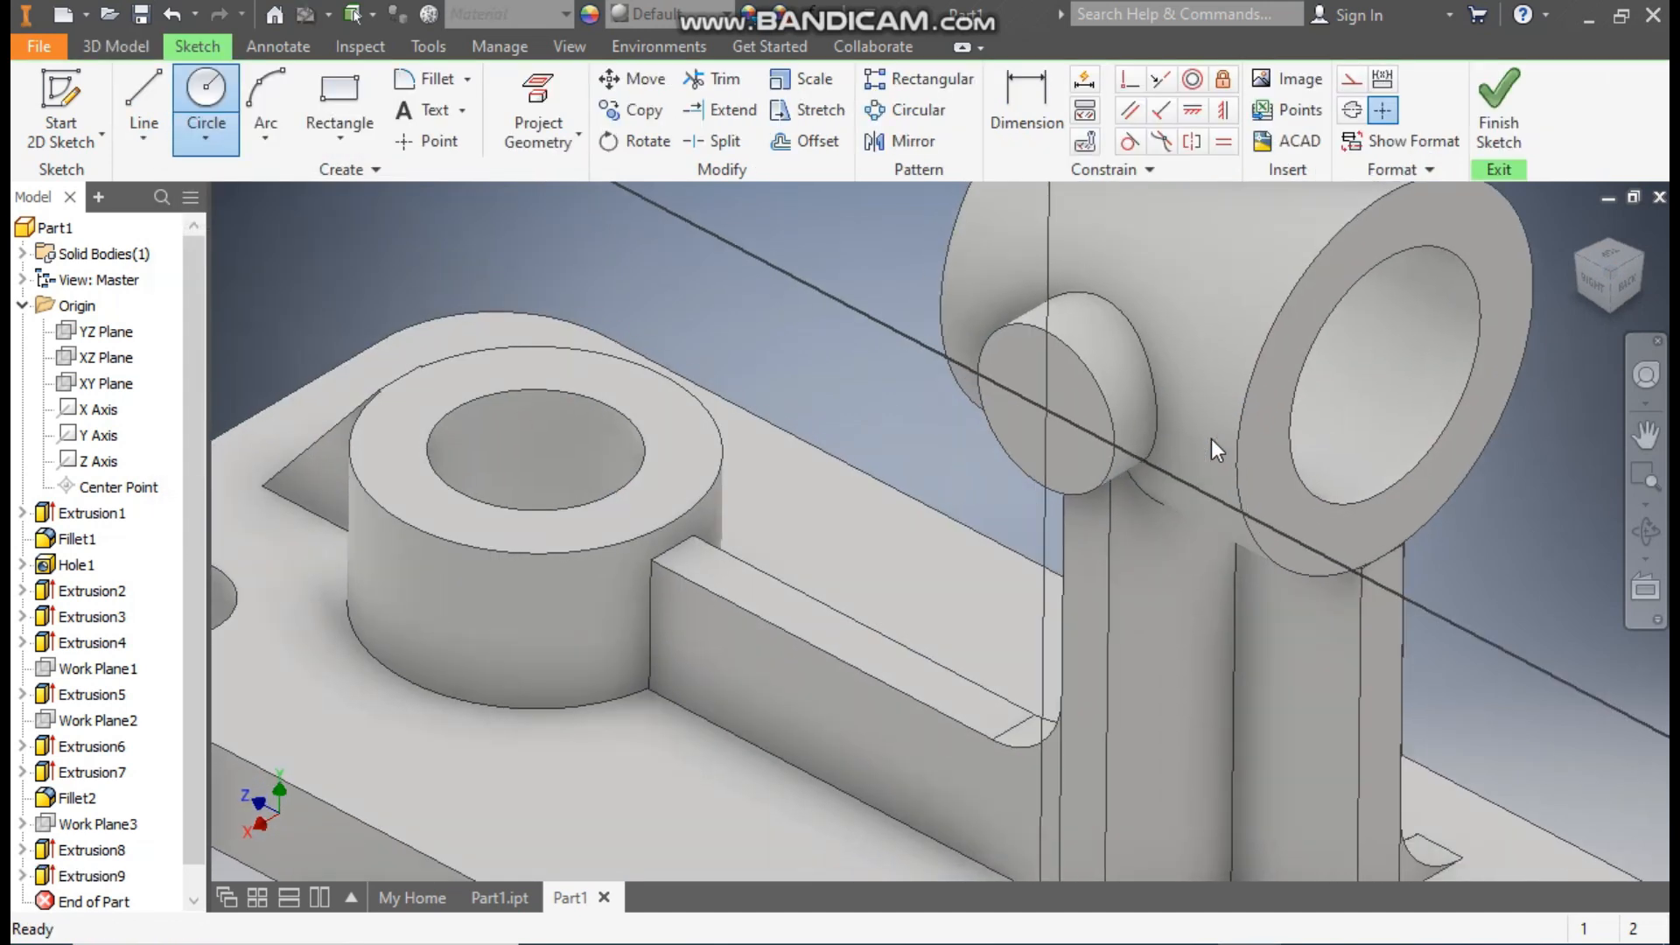
pyautogui.press('F2')
pyautogui.moveTo(1184, 812); pyautogui.dragTo(1117, 880, button='middle')
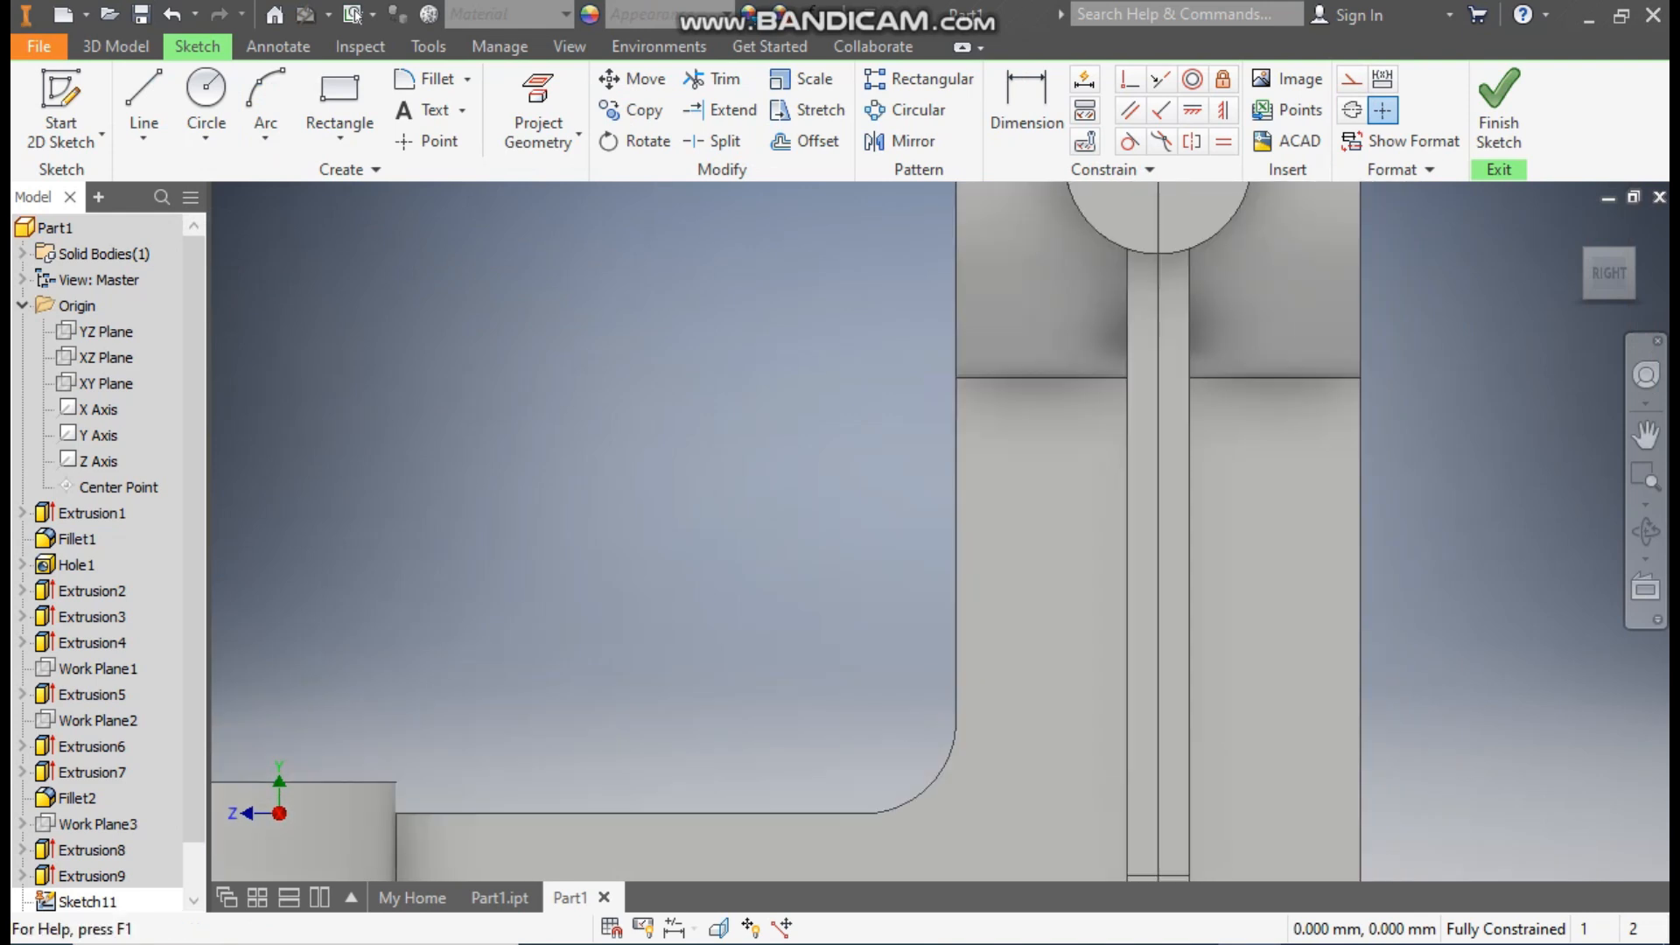
pyautogui.moveTo(1104, 335); pyautogui.dragTo(1097, 509, button='middle')
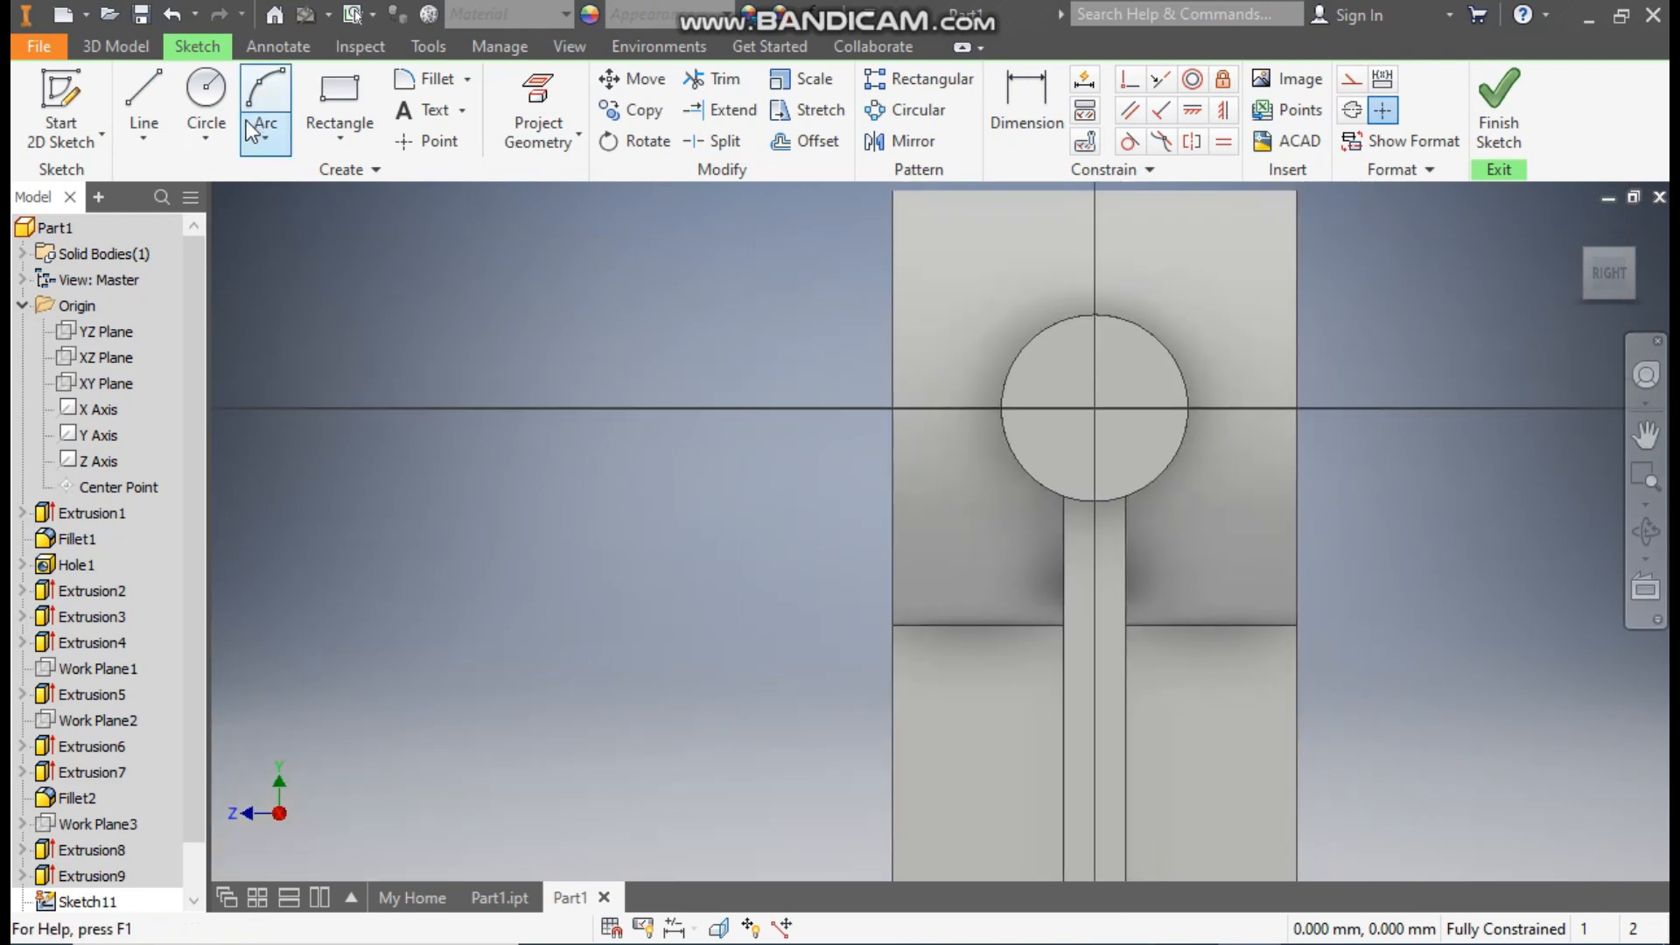
pyautogui.click(206, 92)
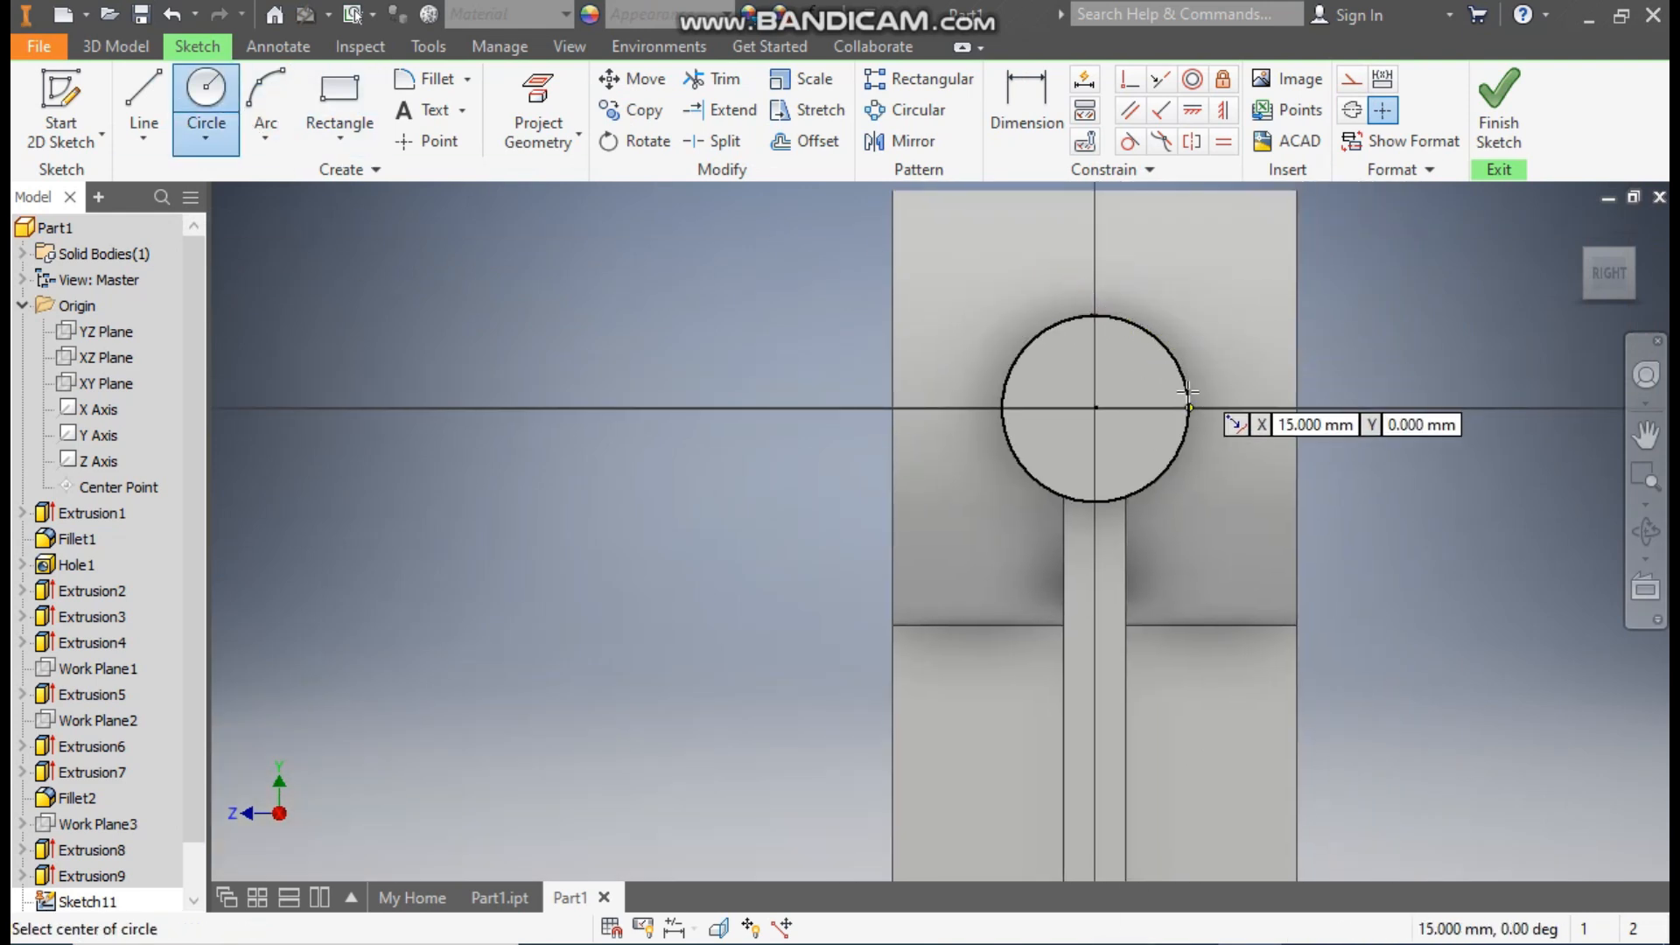
pyautogui.click(1096, 408)
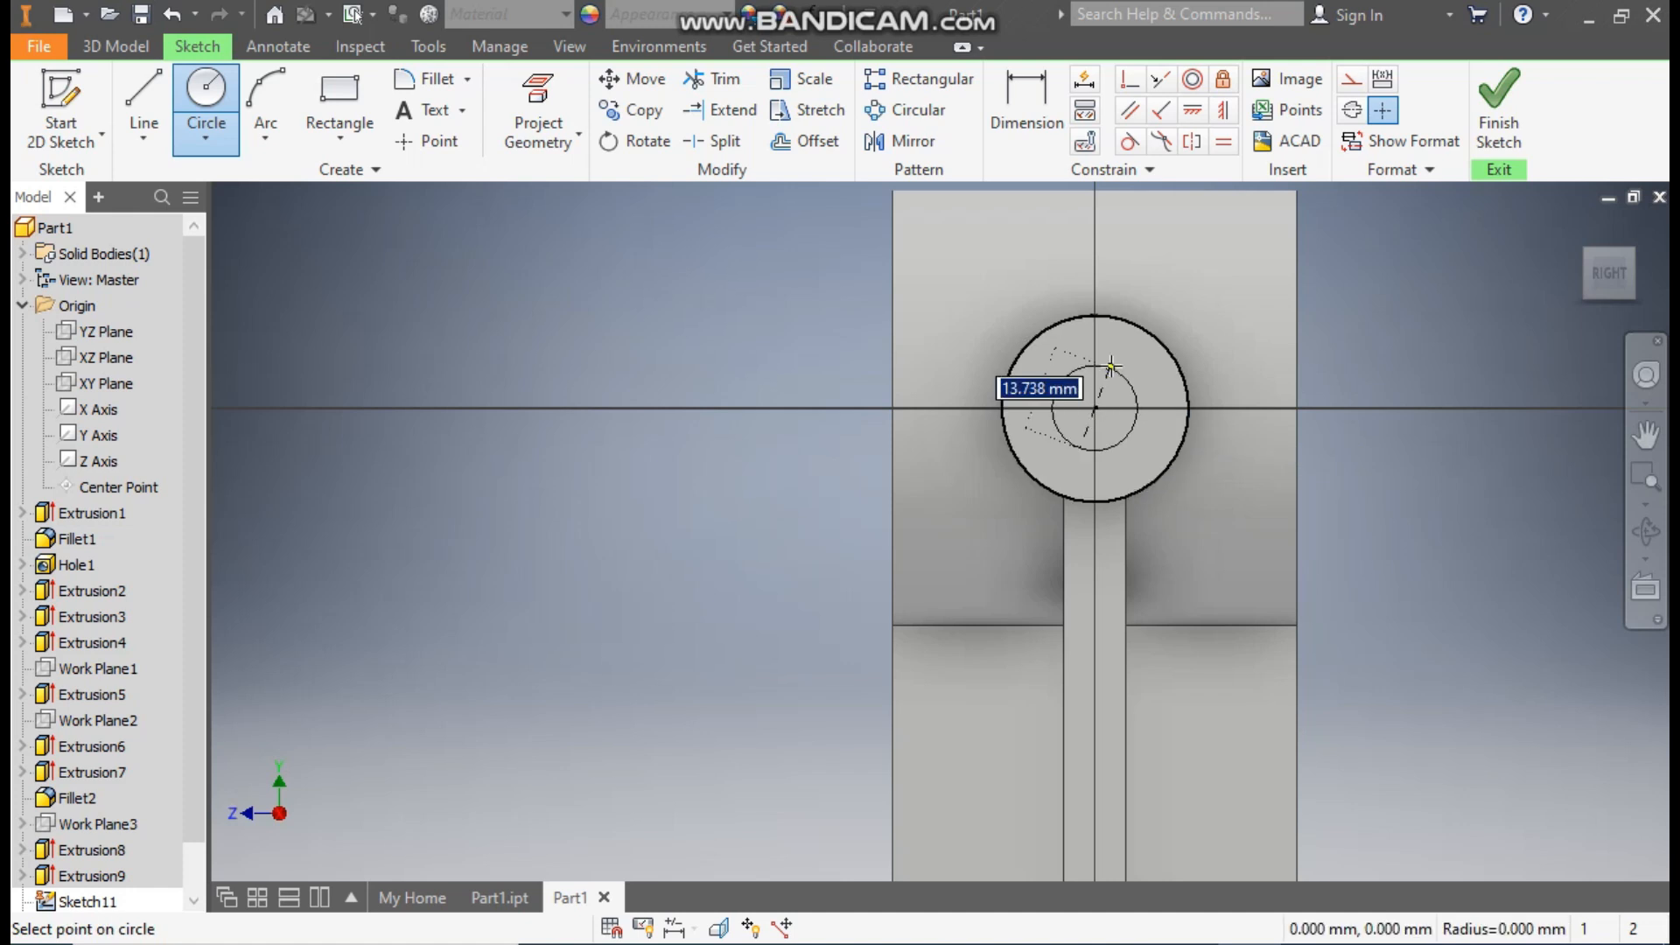
pyautogui.write('15')
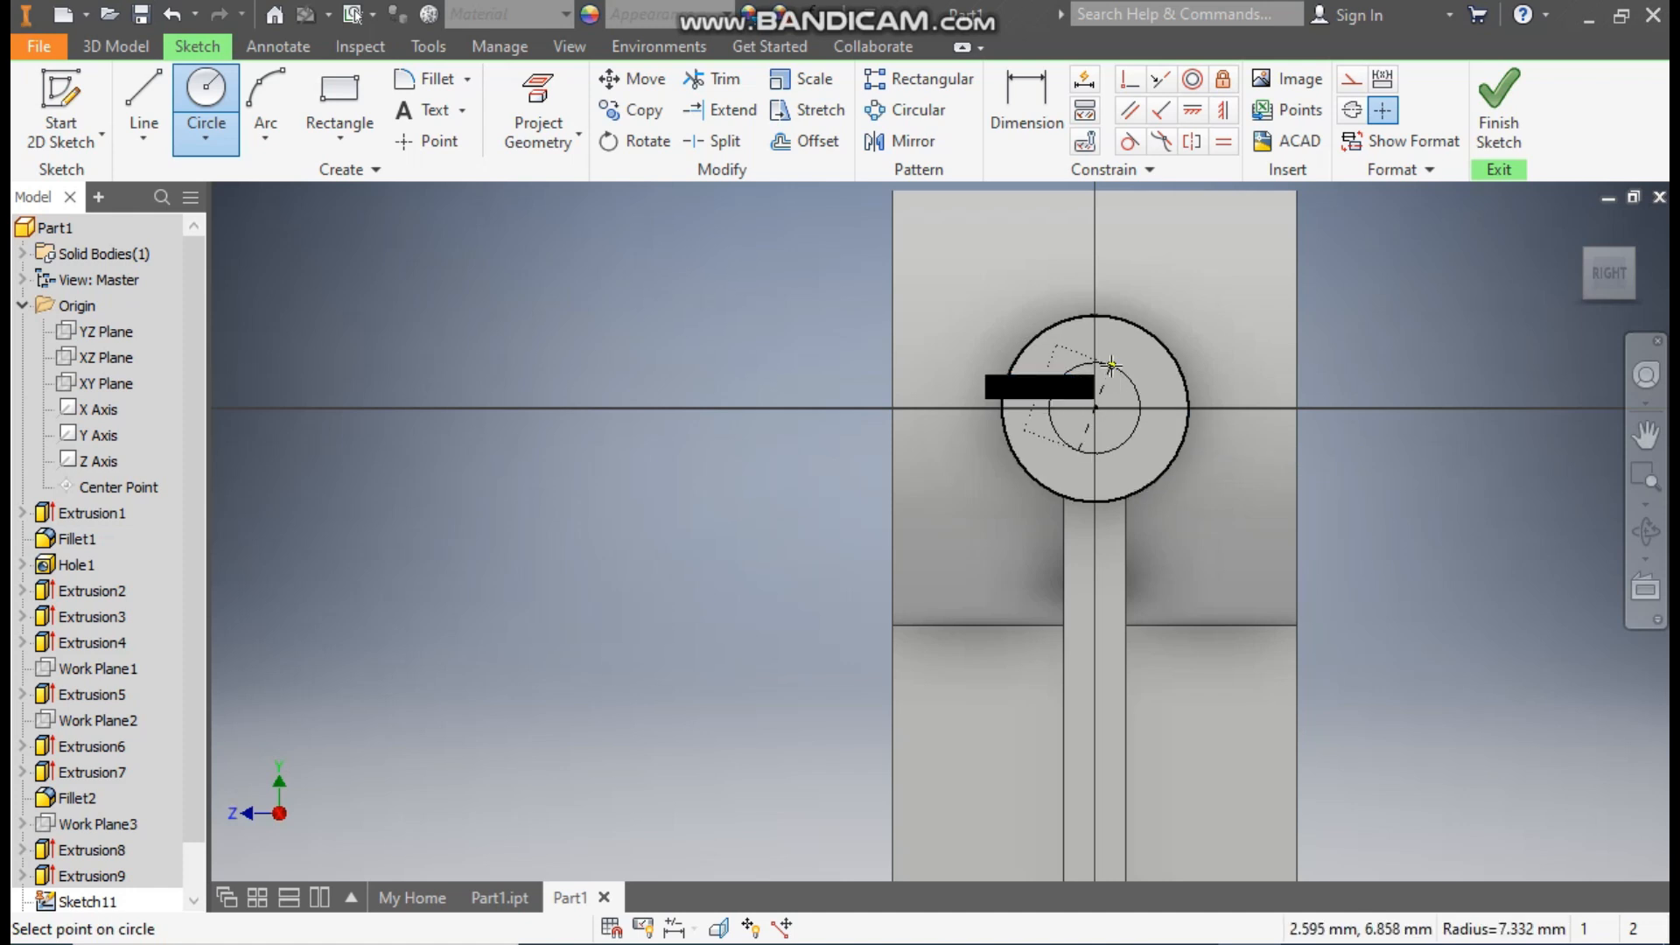
pyautogui.press('Return')
pyautogui.click(1498, 105)
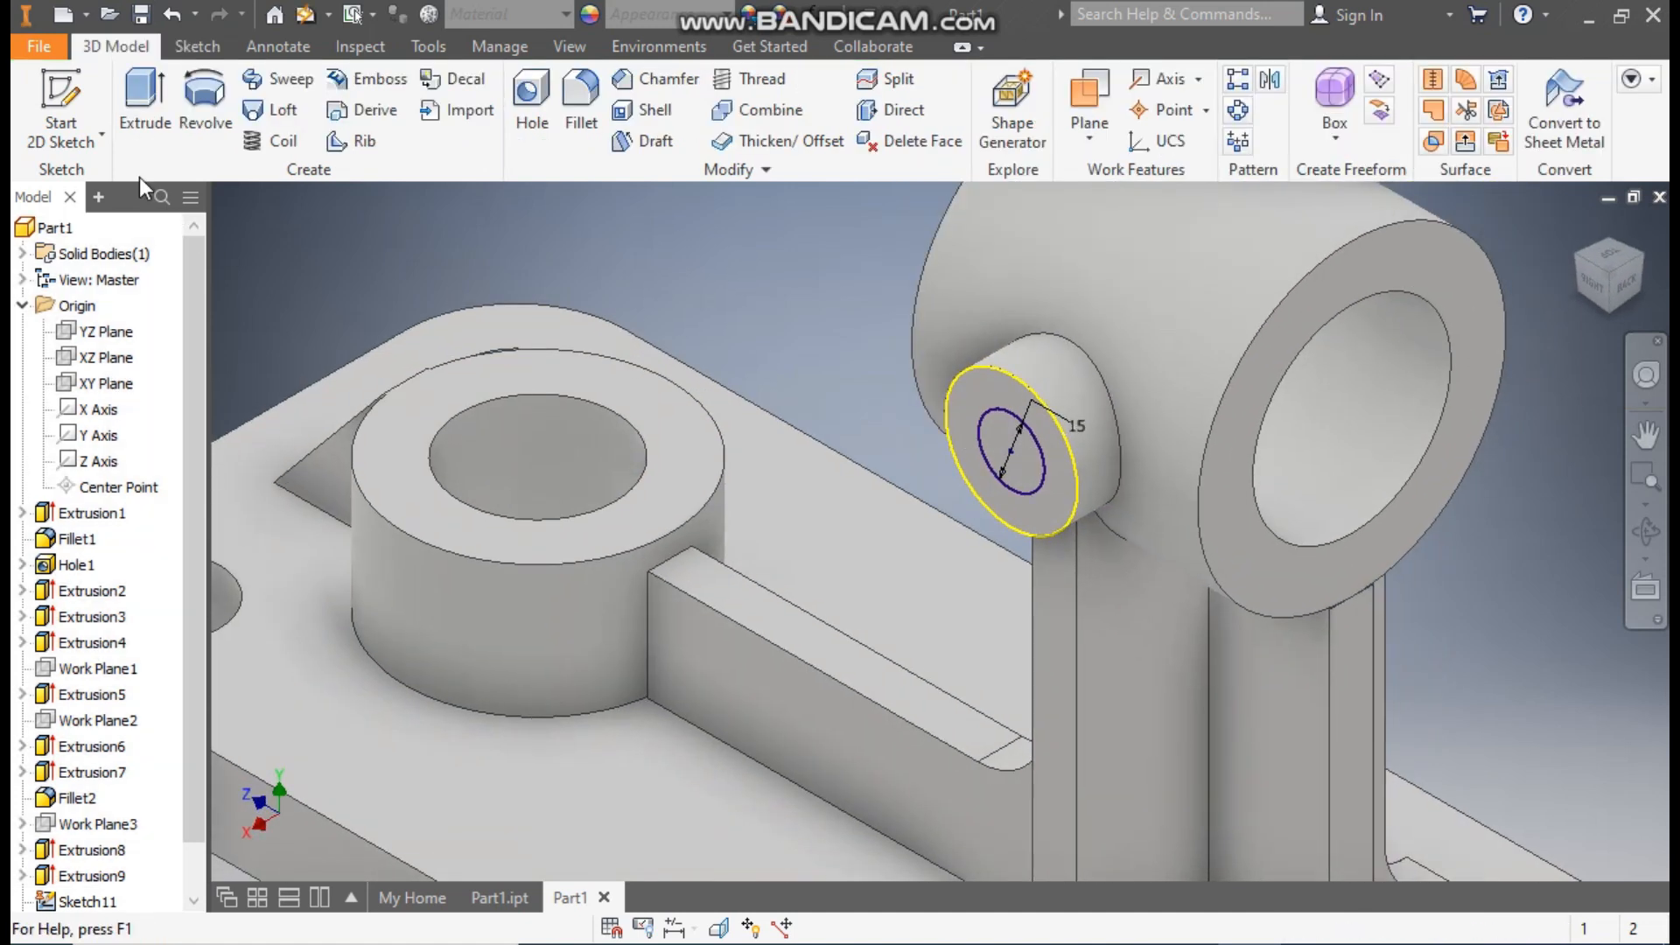
# Step: Extrude the 15 mm circle as a 45 mm deep cut through the side boss into the cylinder's bore
pyautogui.click(147, 103)
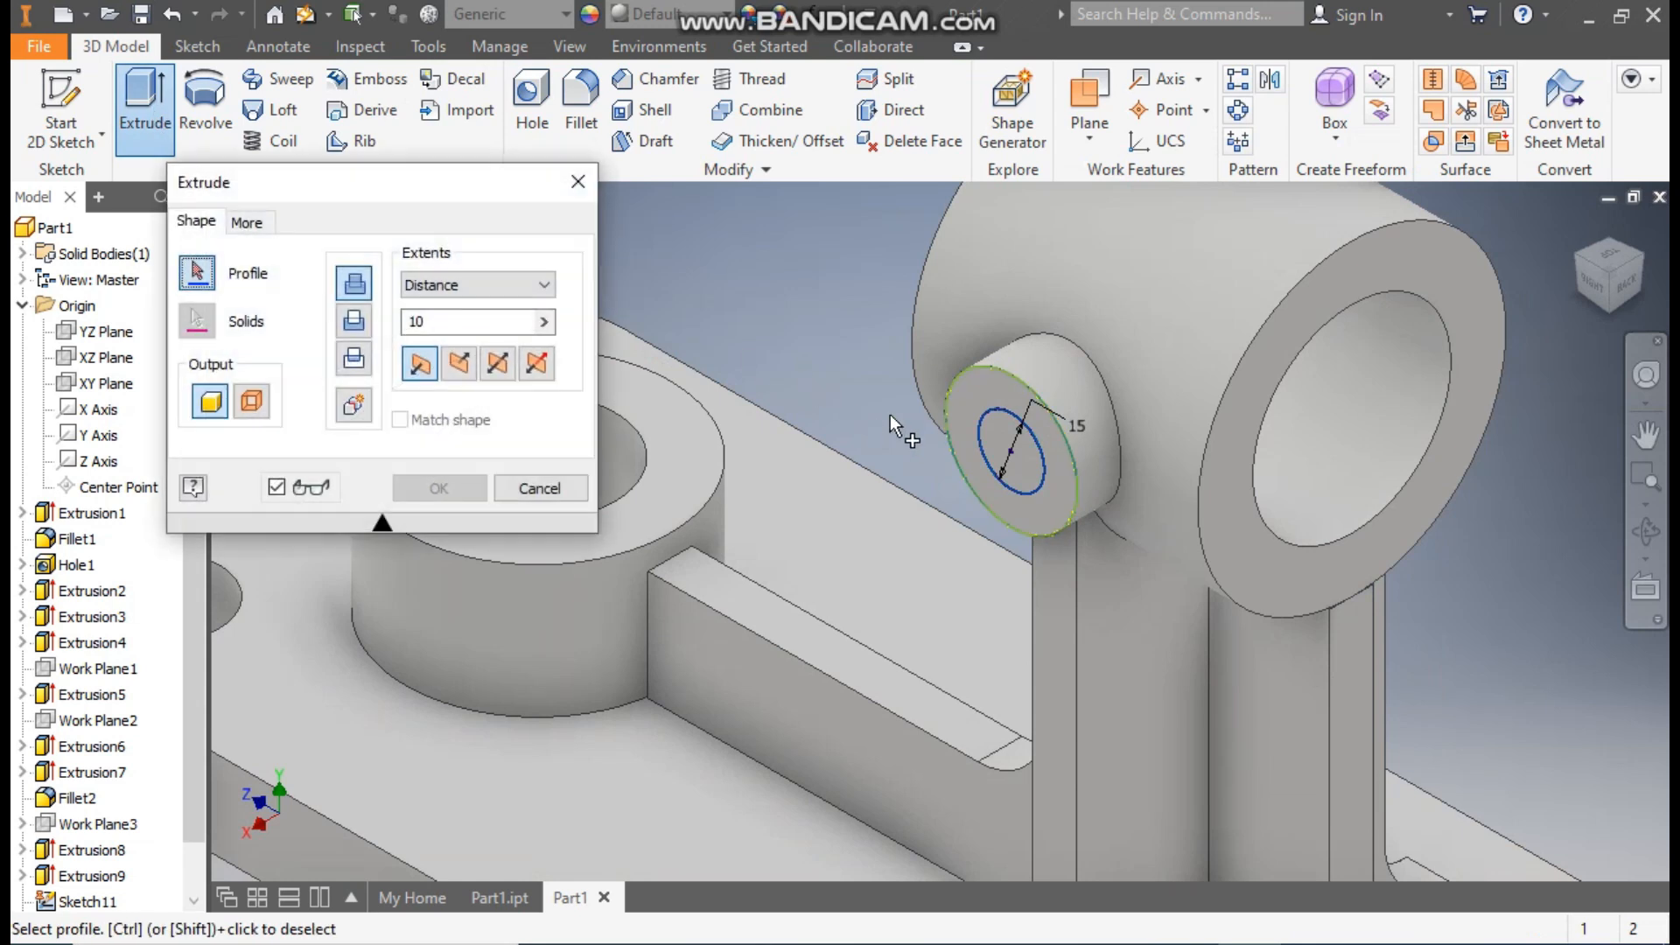
pyautogui.click(1001, 438)
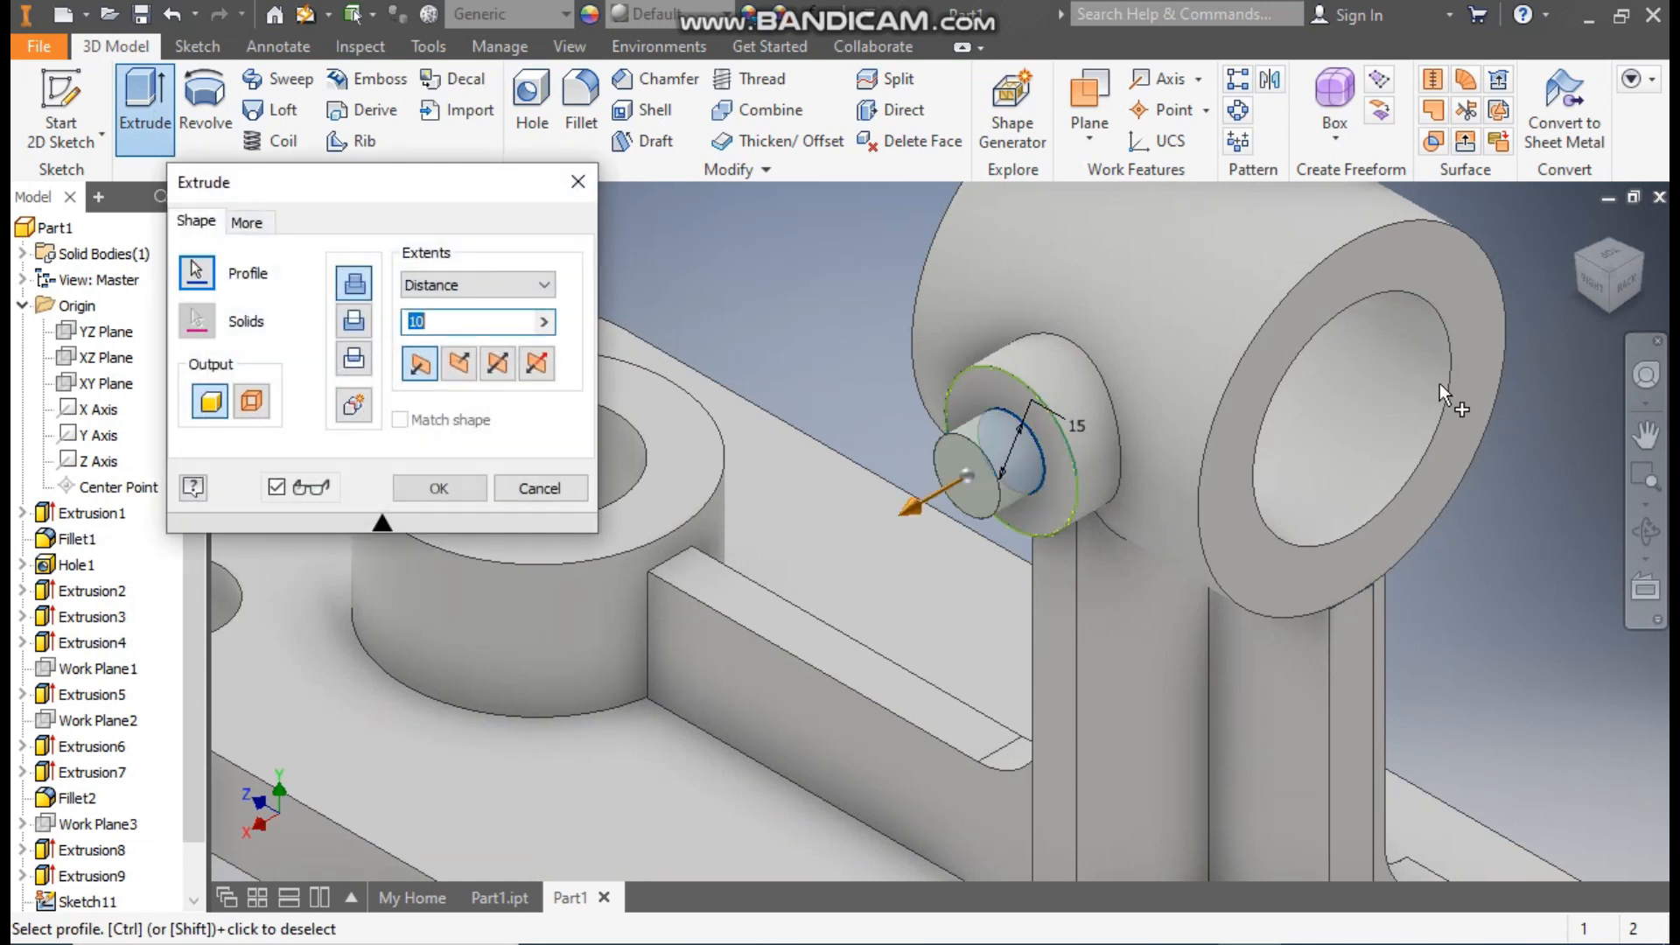
pyautogui.click(1573, 260)
pyautogui.scroll(3, 890, 403)
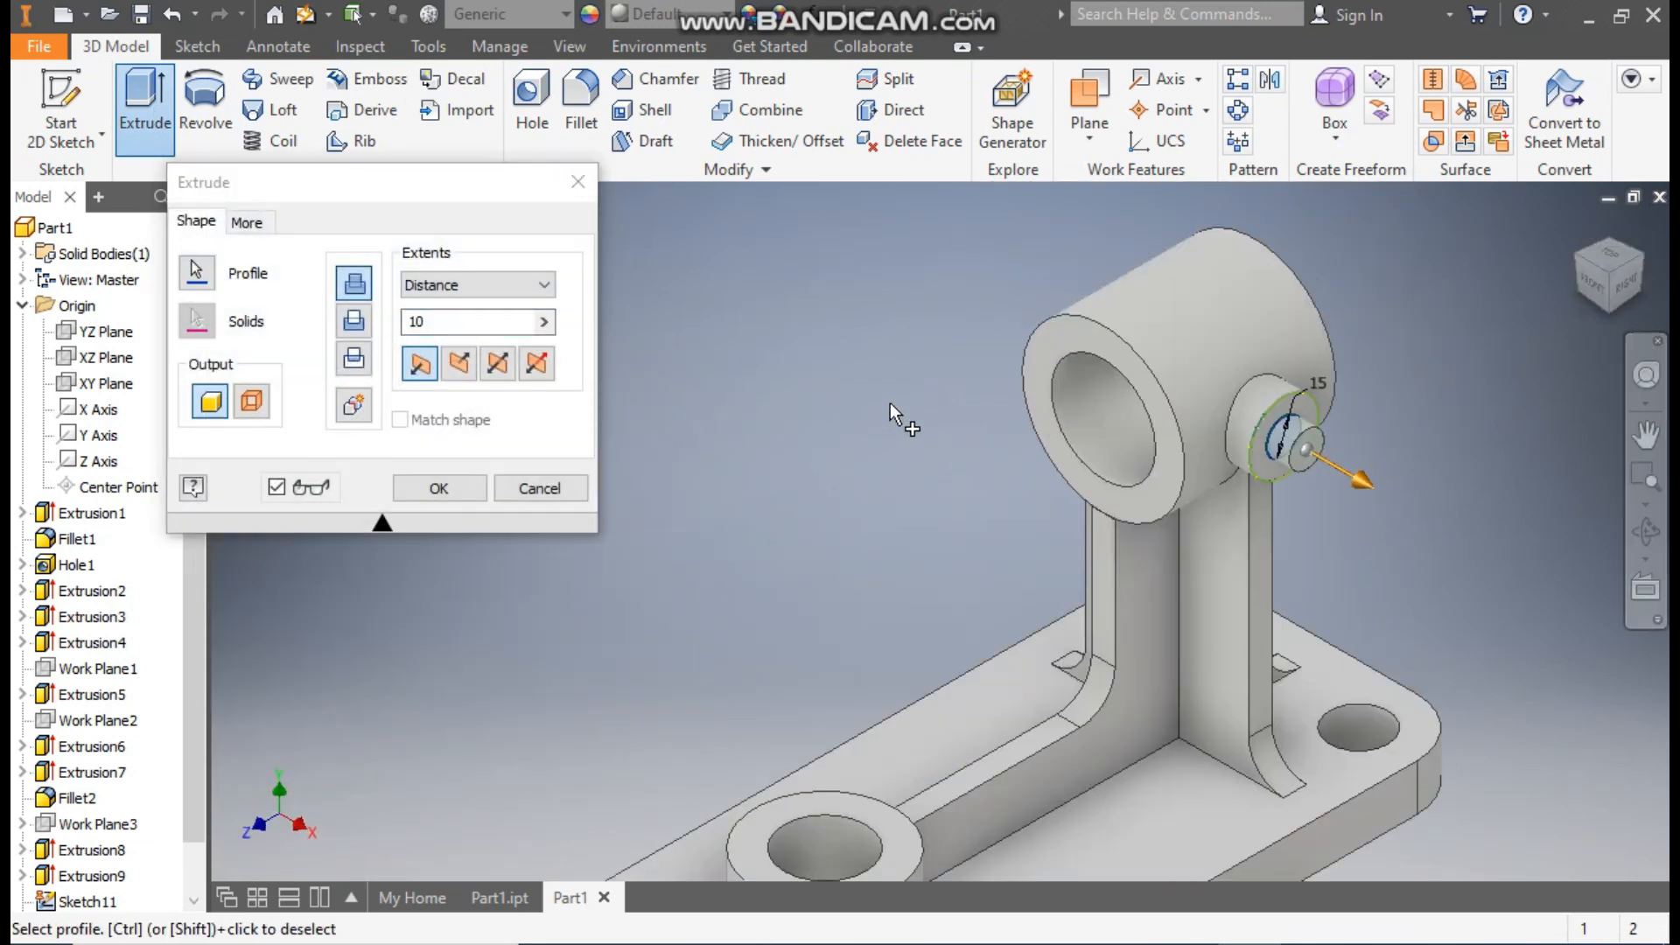
pyautogui.click(354, 320)
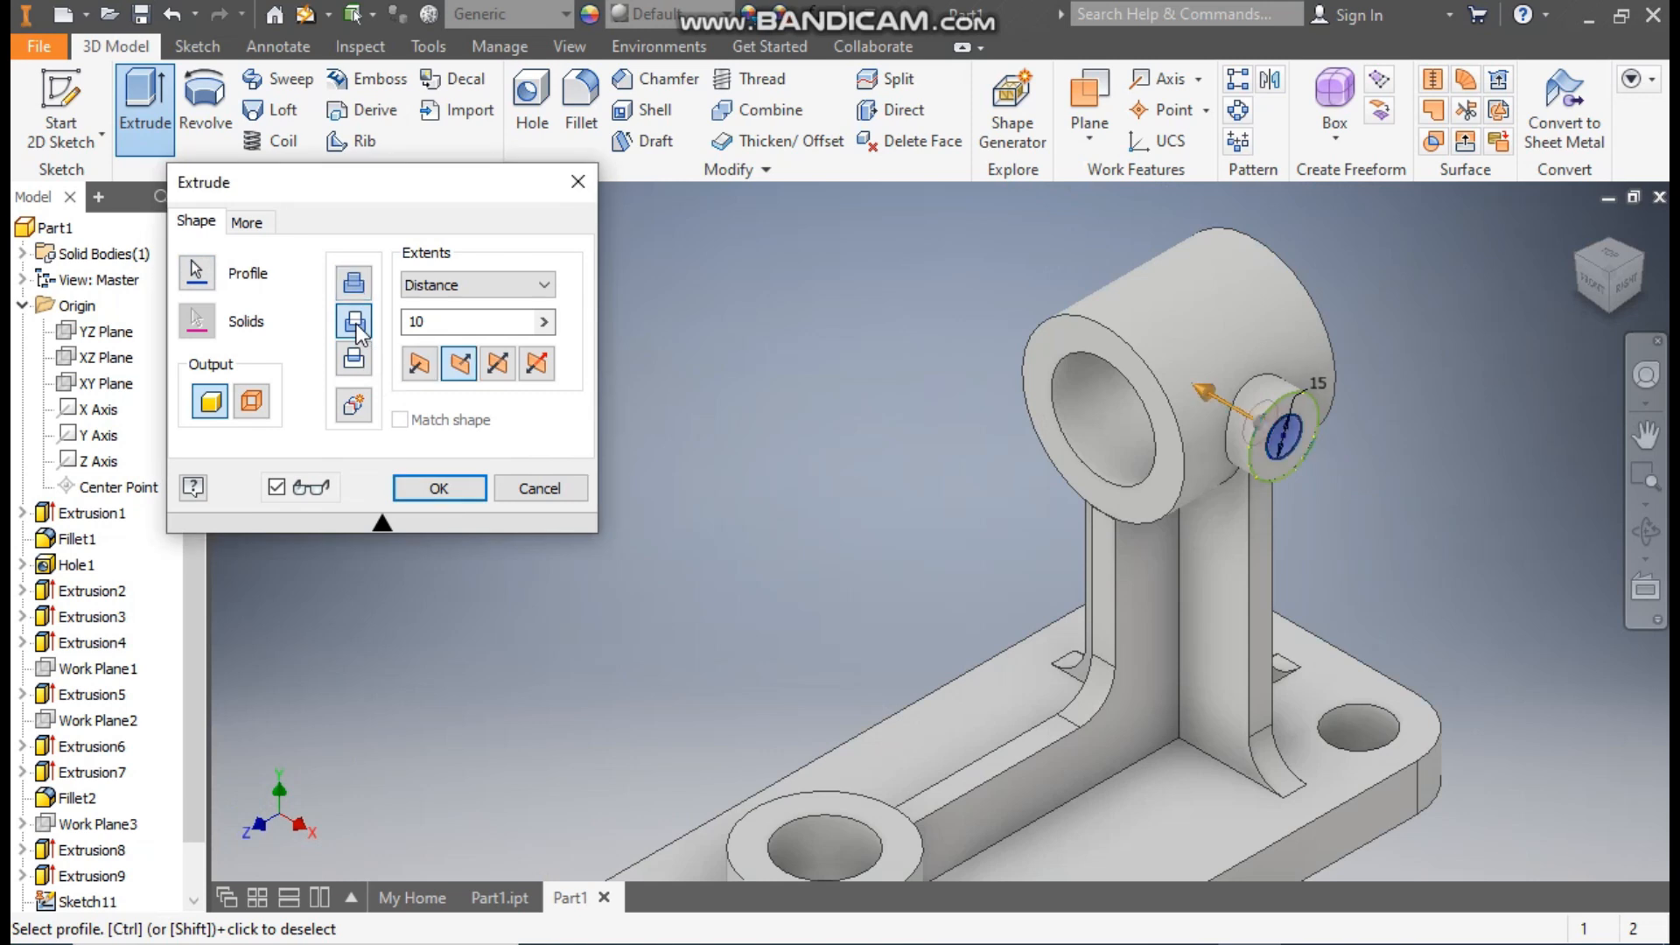
pyautogui.doubleClick(447, 317)
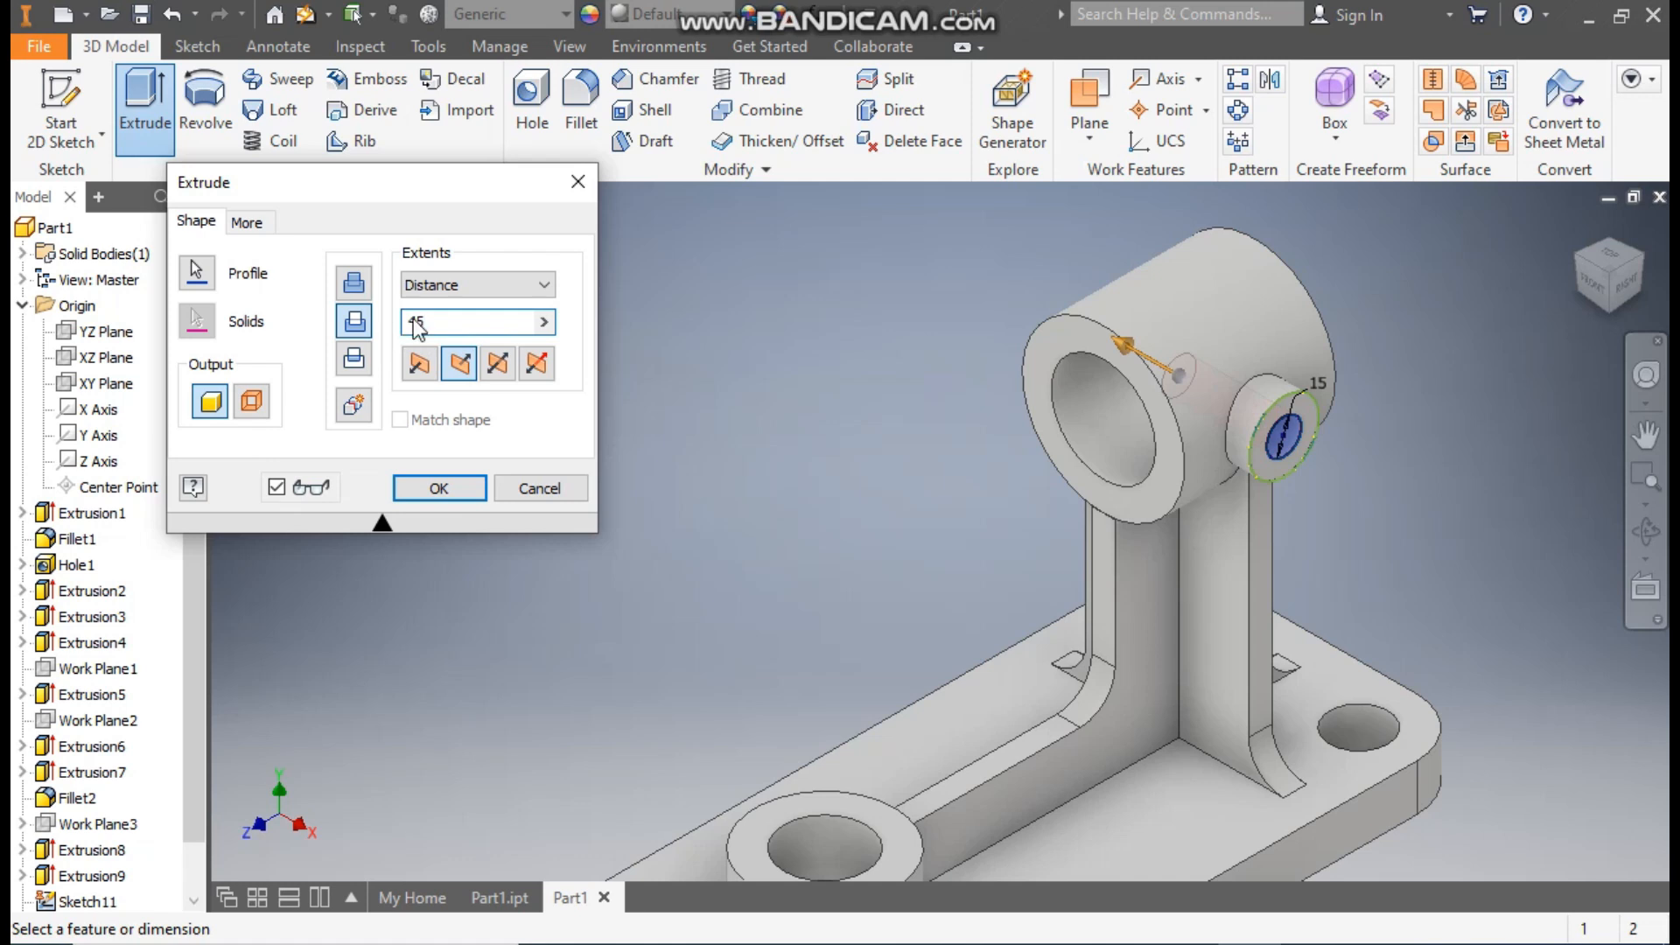
pyautogui.keyDown('shift'); pyautogui.moveTo(1176, 459); pyautogui.dragTo(1230, 459, button='middle'); pyautogui.keyUp('shift')
pyautogui.scroll(1, 1230, 459)
pyautogui.click(1595, 282)
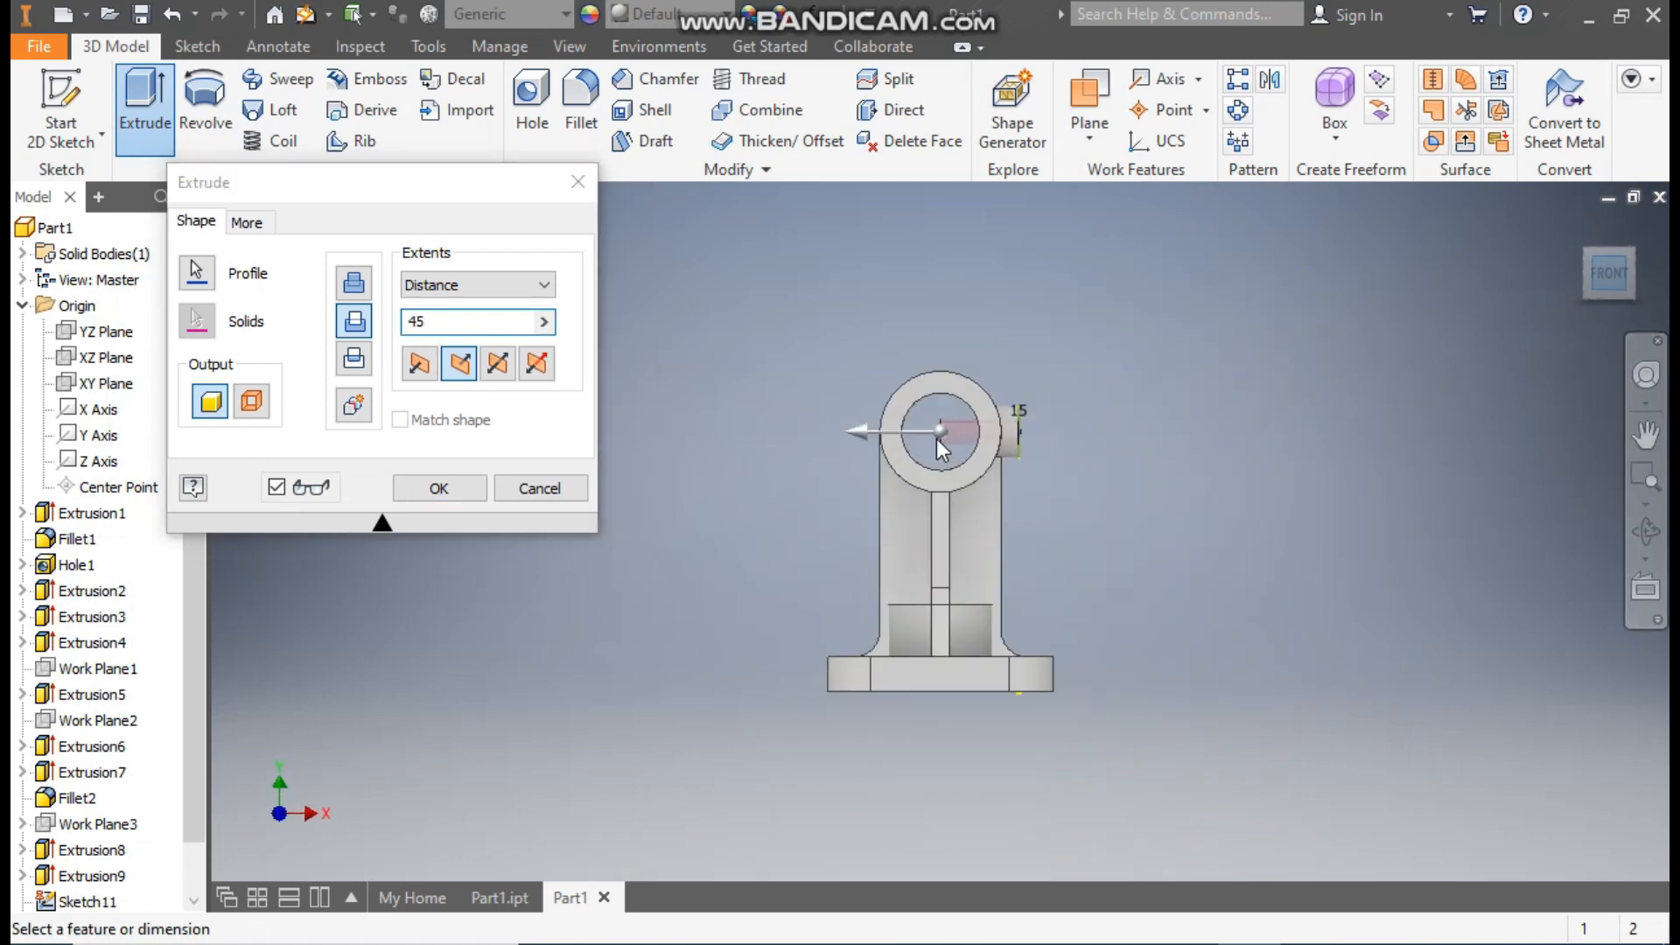
pyautogui.scroll(-3, 934, 424)
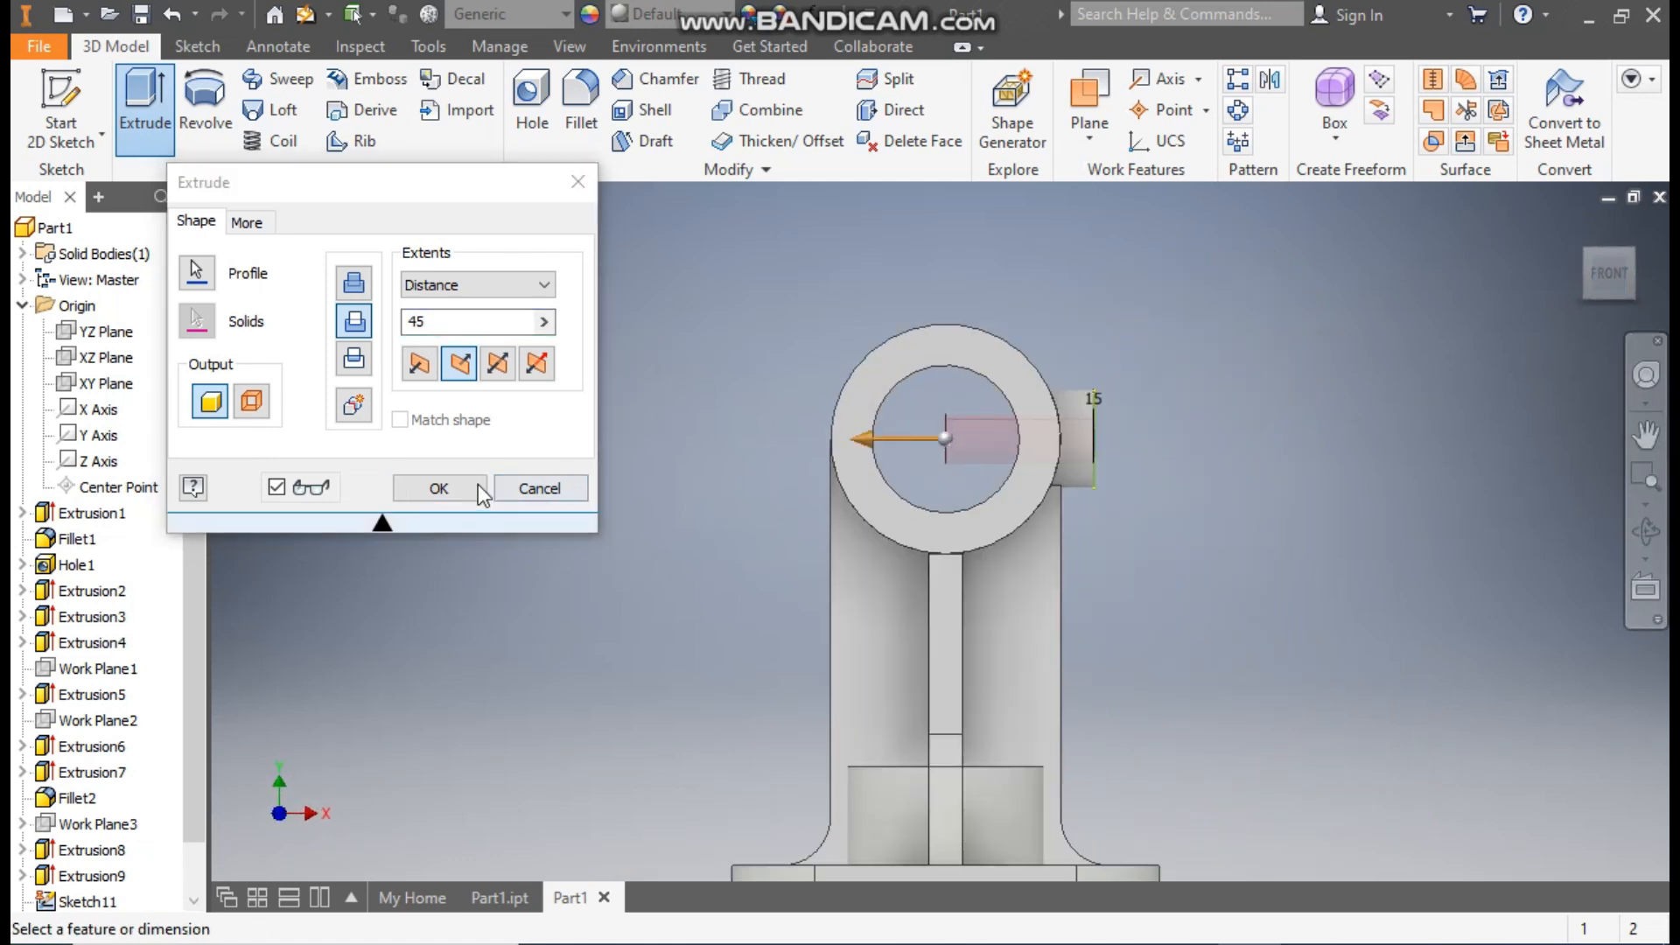
pyautogui.click(446, 487)
# Step: Set up a 5 mm fillet on the side boss junction, the adjacent vertical upright corner and the rib-to-base edges on that side
pyautogui.click(1585, 233)
pyautogui.scroll(-3, 1135, 438)
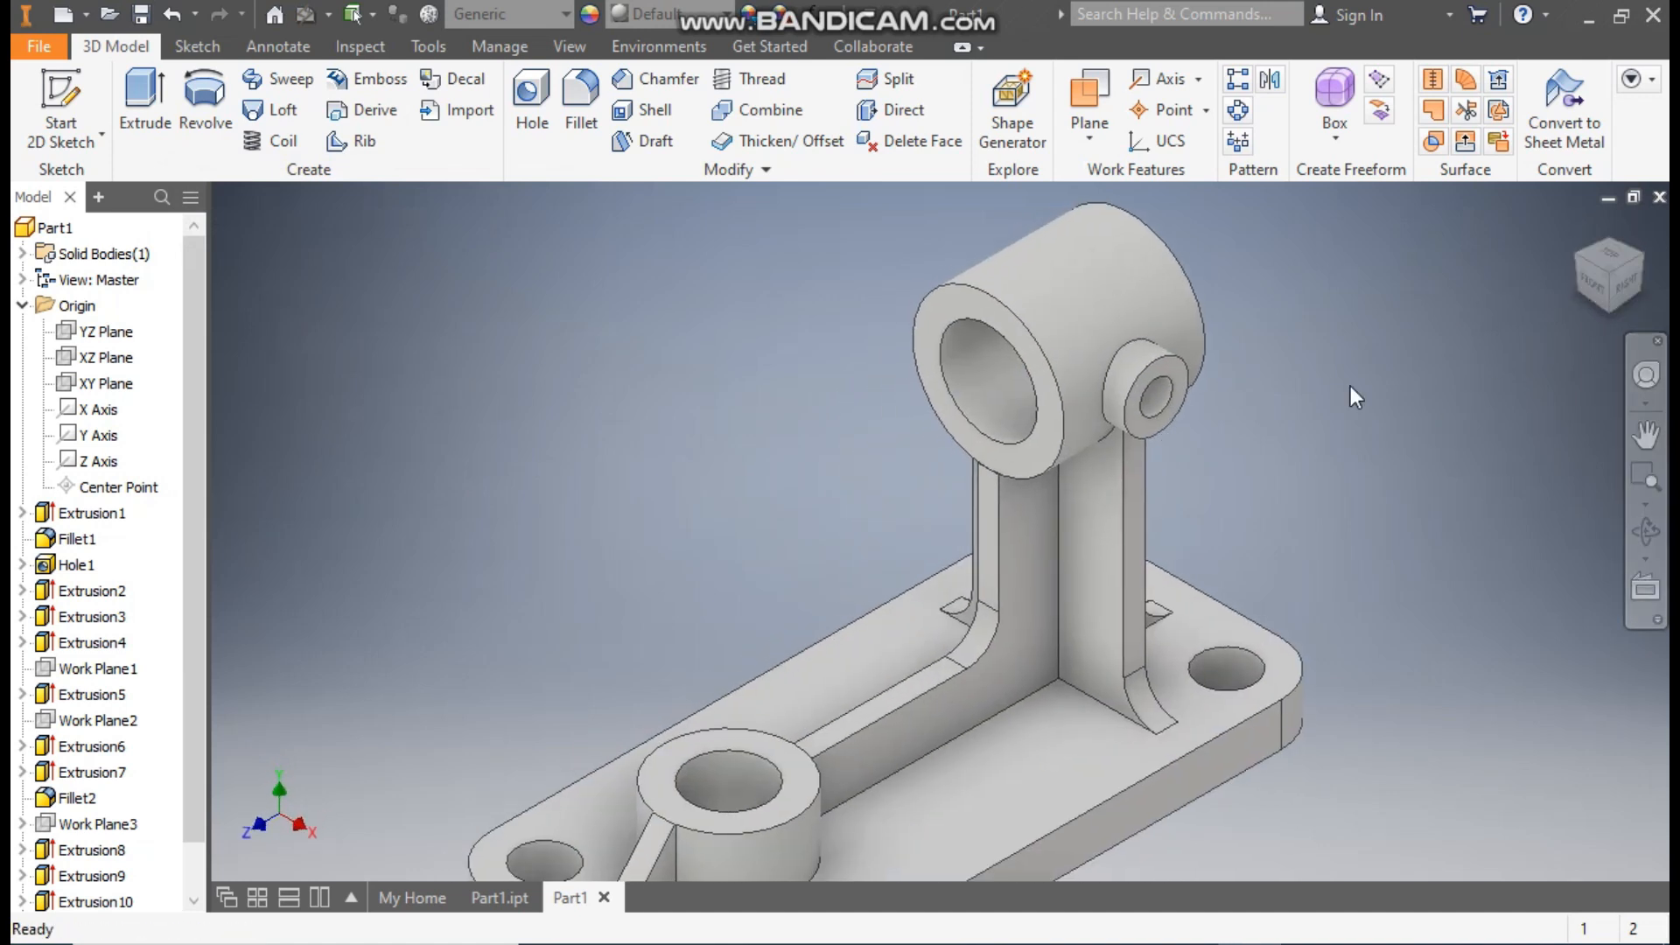
pyautogui.click(581, 96)
pyautogui.click(242, 352)
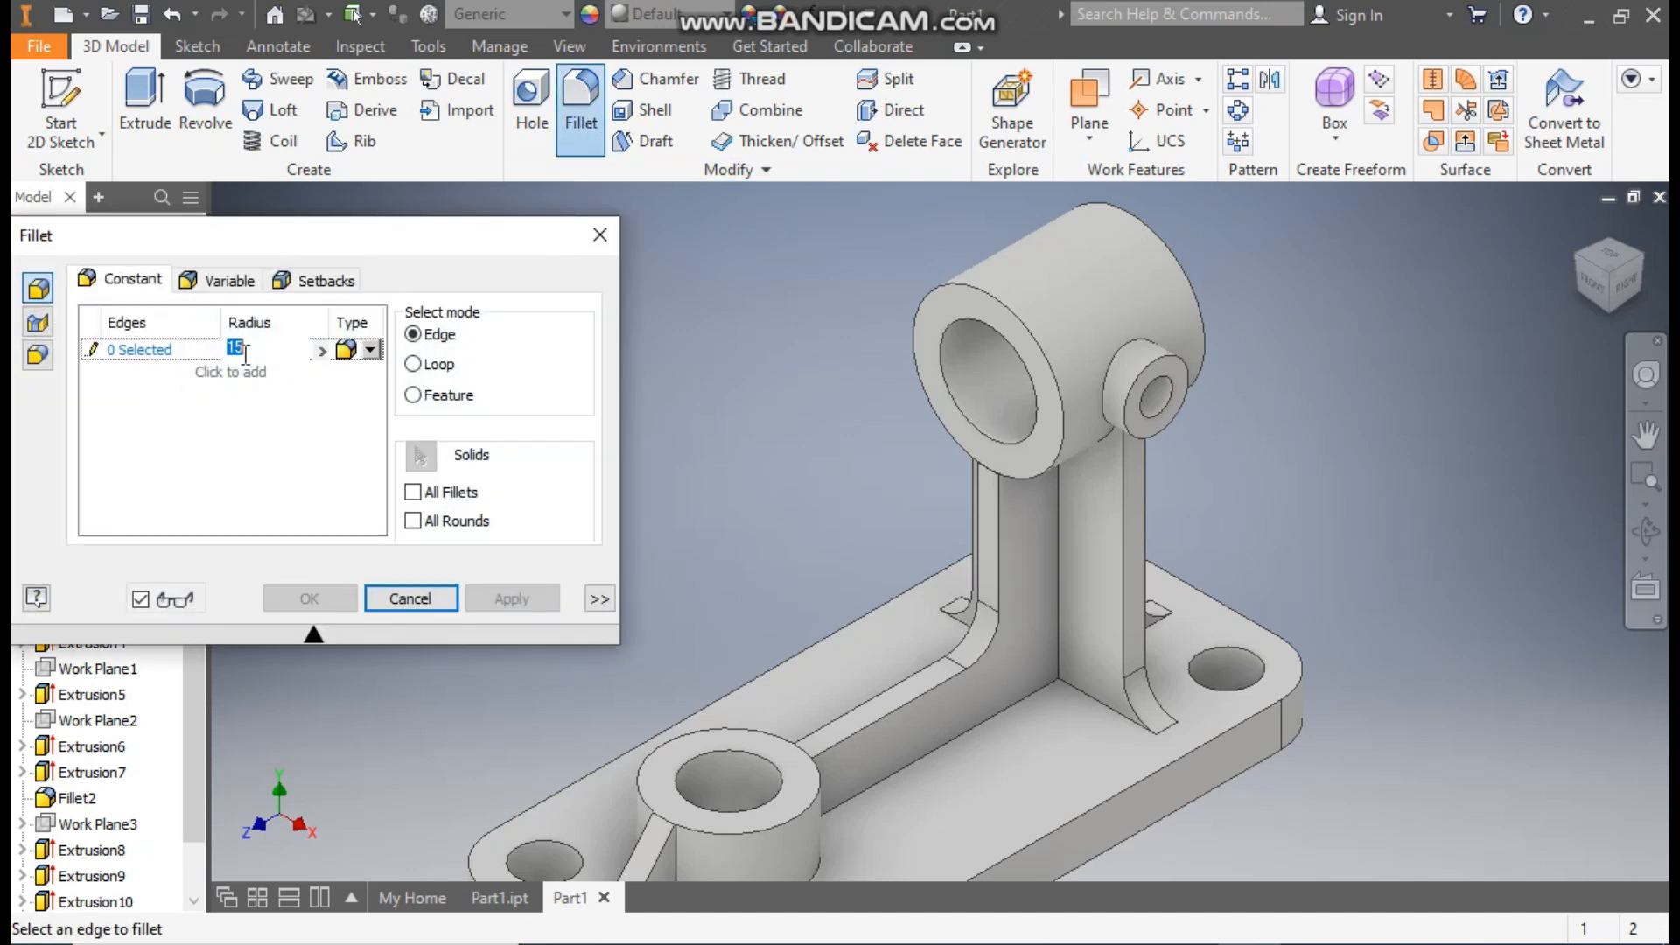
pyautogui.click(125, 350)
pyautogui.click(1134, 355)
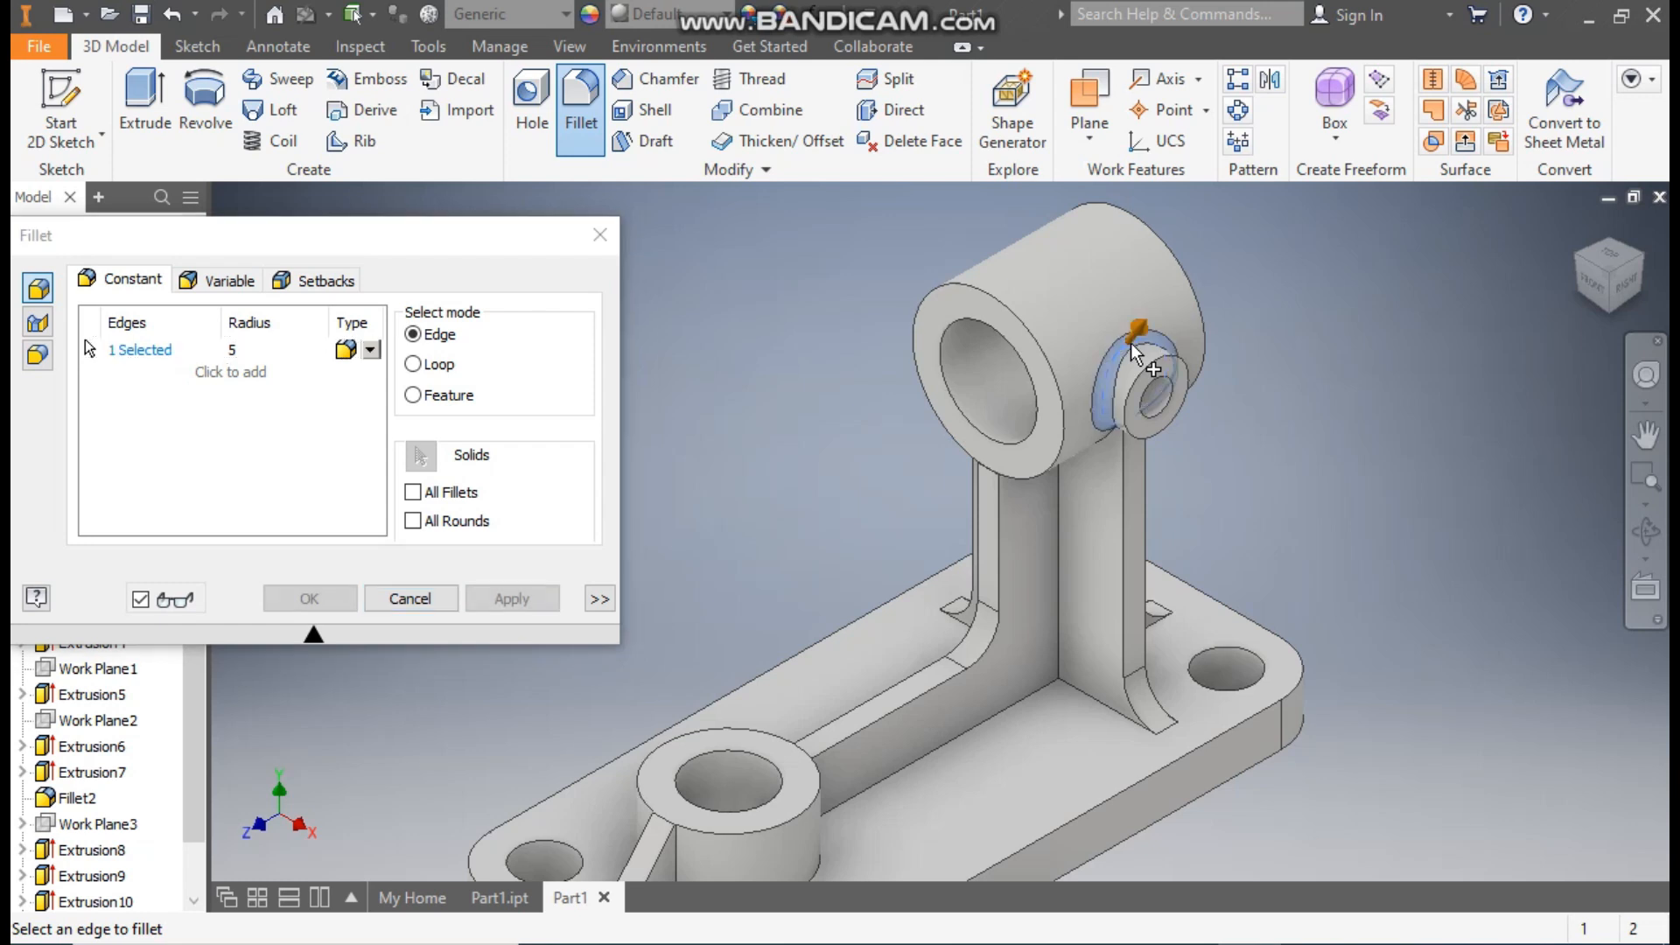
pyautogui.click(1063, 549)
pyautogui.click(1026, 689)
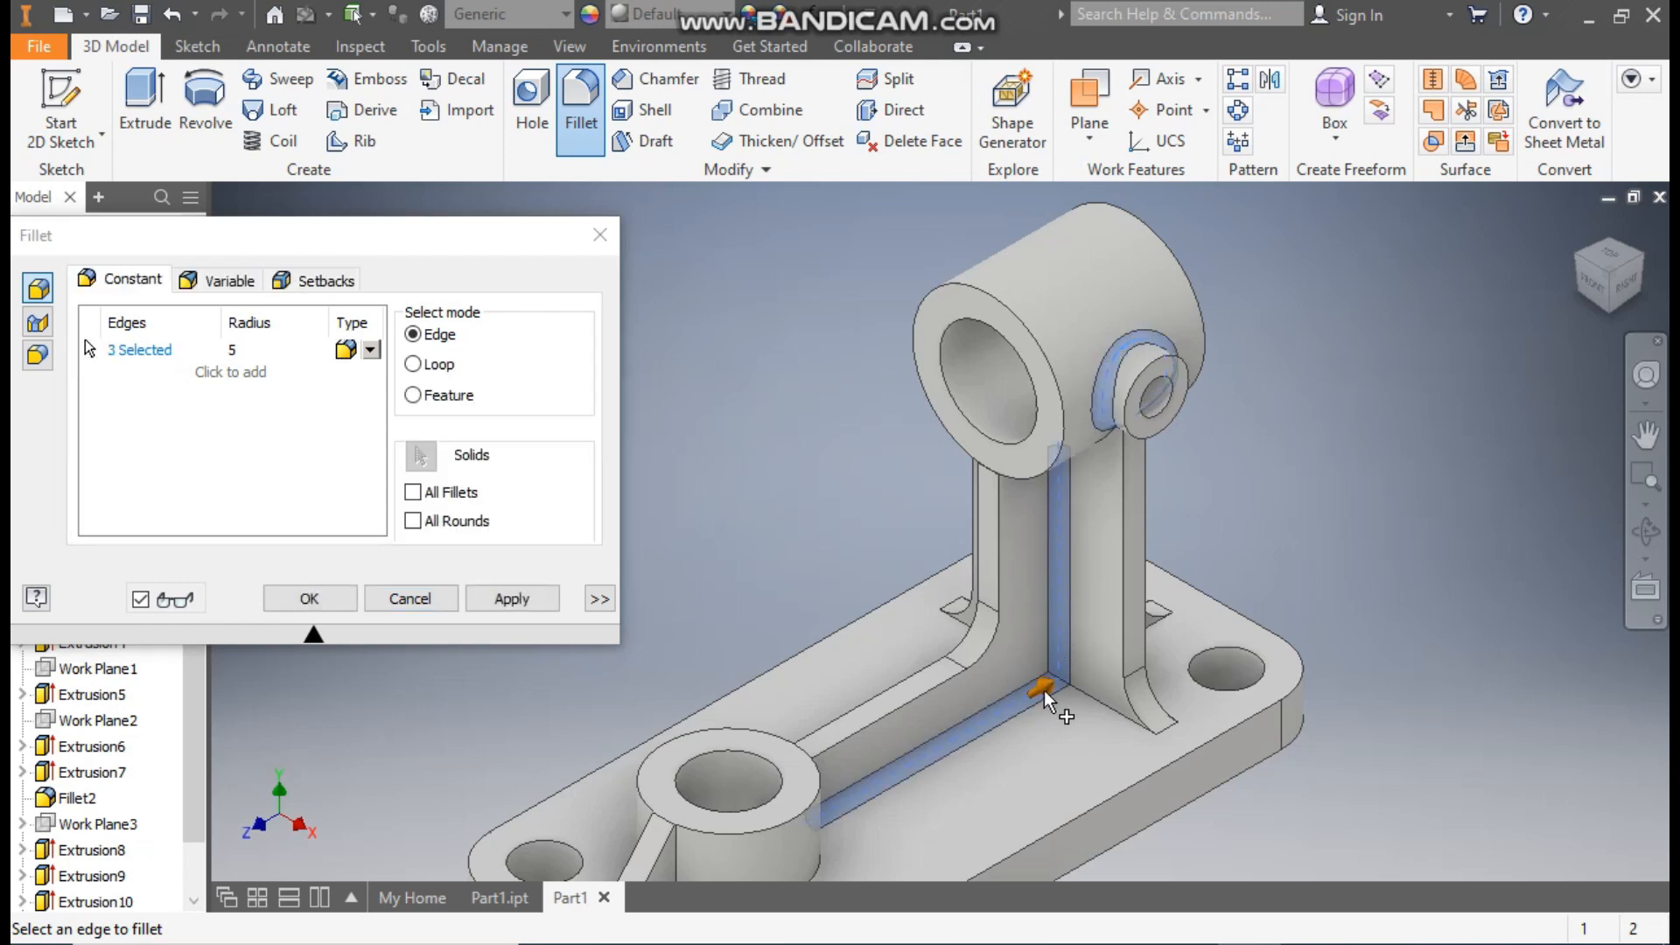
pyautogui.click(1089, 697)
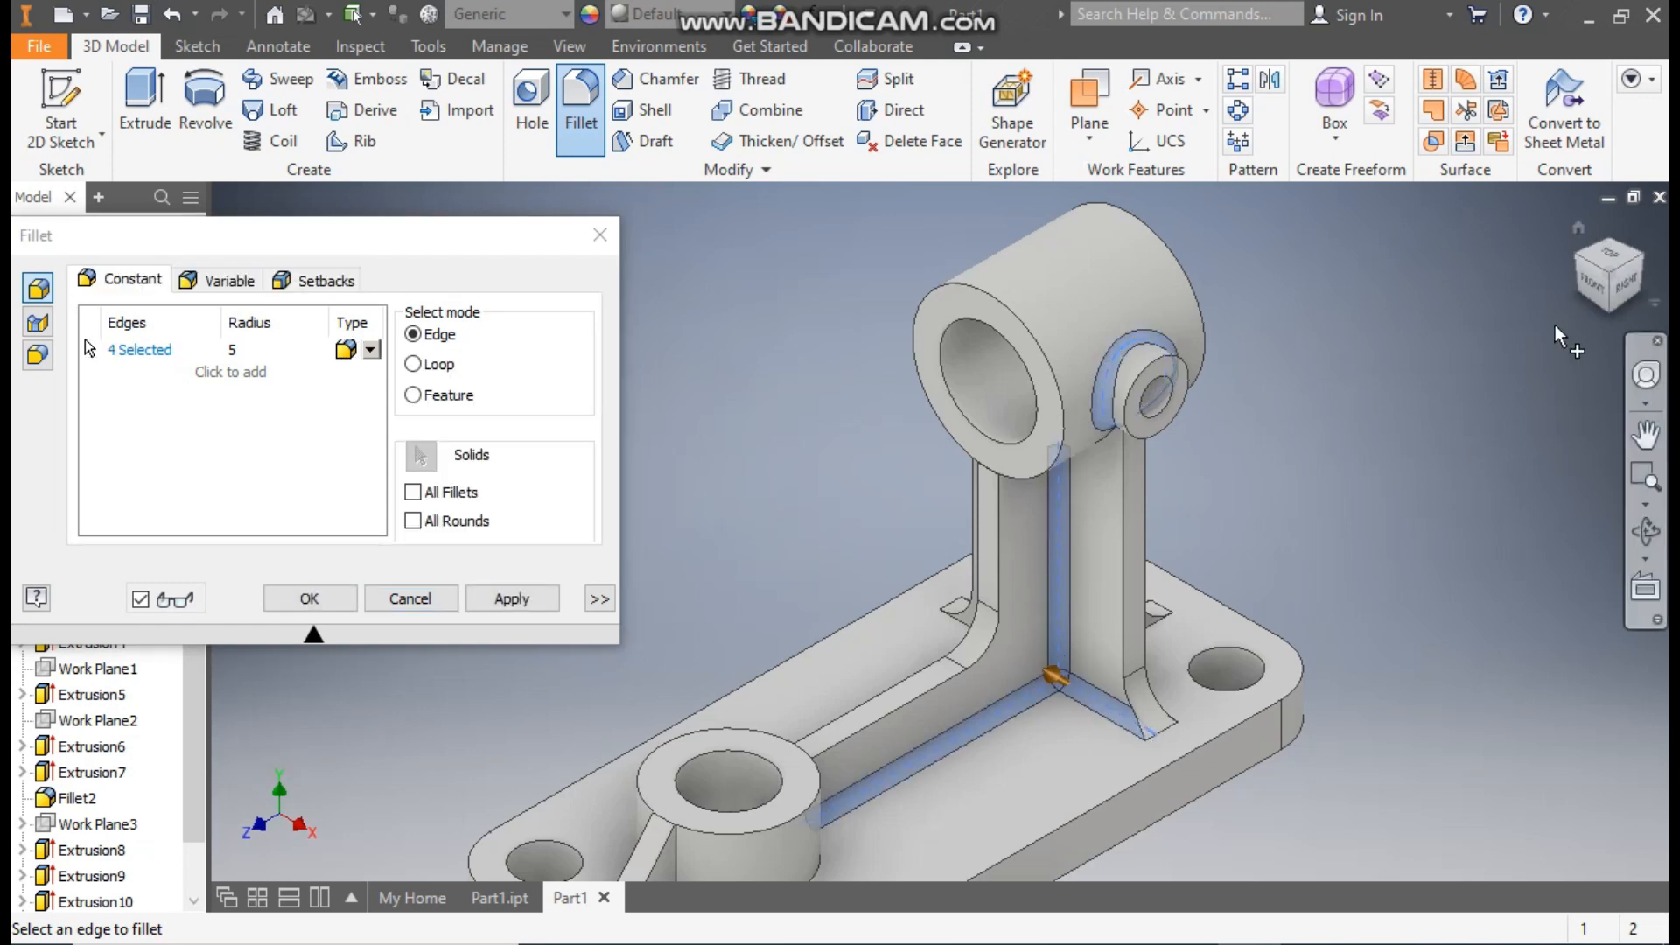
# Step: Add the vertical upright corner and the two rib-to-base edges on the side opposite the boss to the 5 mm fillet
pyautogui.click(1575, 261)
pyautogui.scroll(-3, 859, 612)
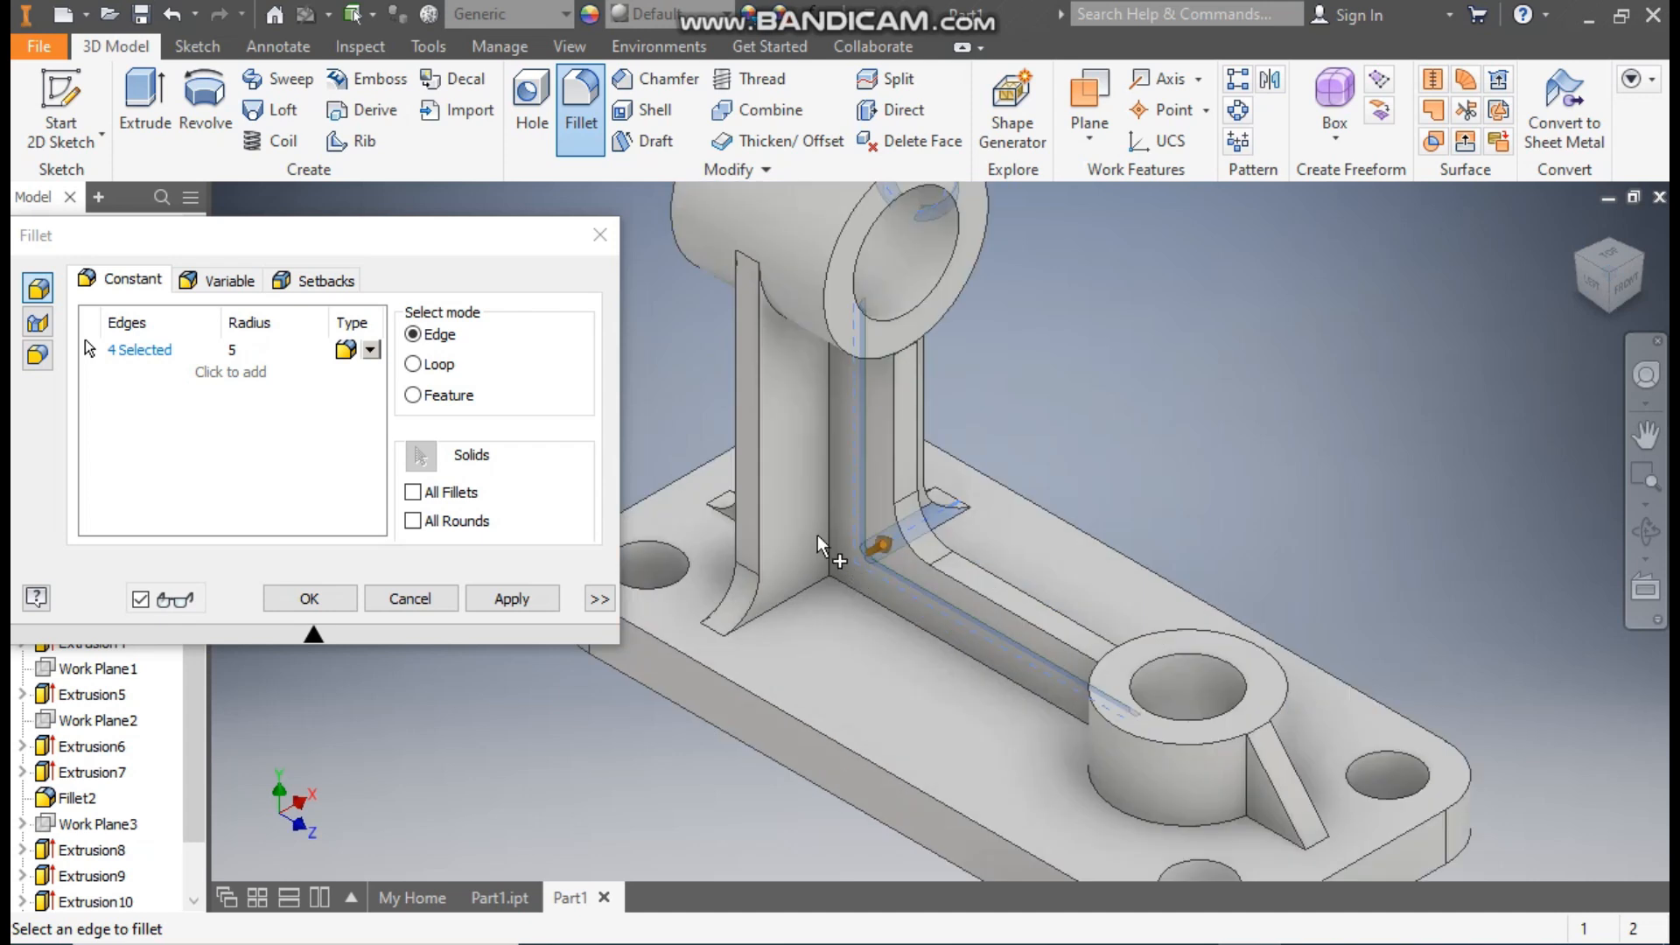
pyautogui.click(833, 527)
pyautogui.click(807, 590)
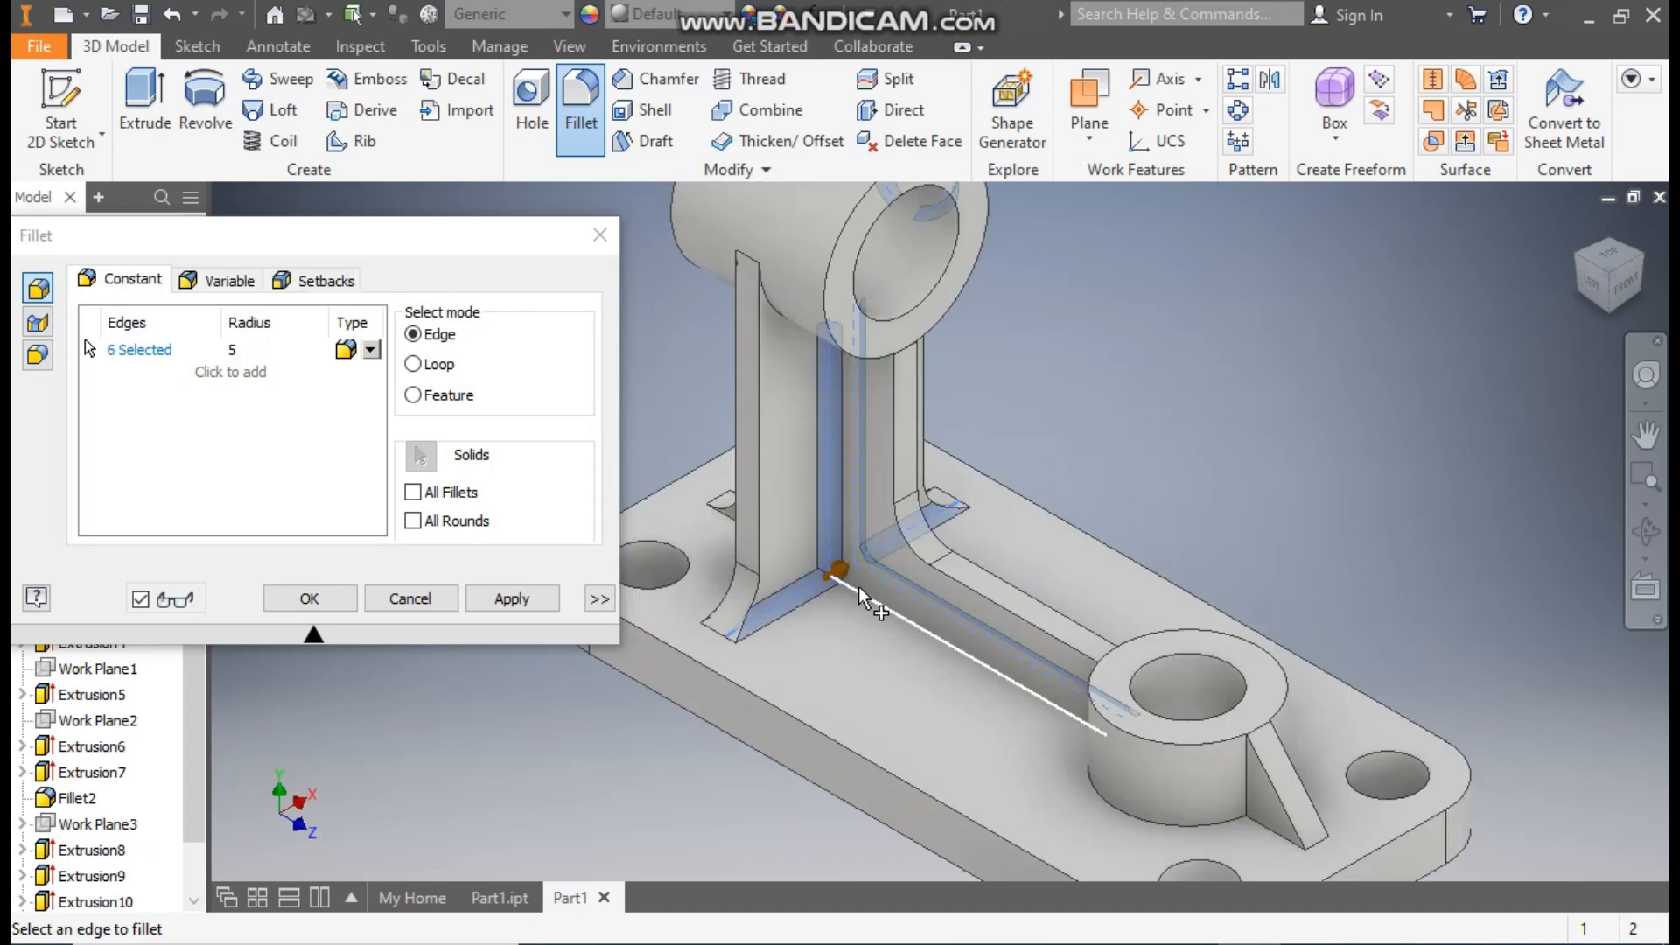
pyautogui.click(858, 586)
# Step: Add the rear vertical upright corner and its two rib-to-base edges on the side opposite the side boss to the 5 mm fillet
pyautogui.click(1580, 262)
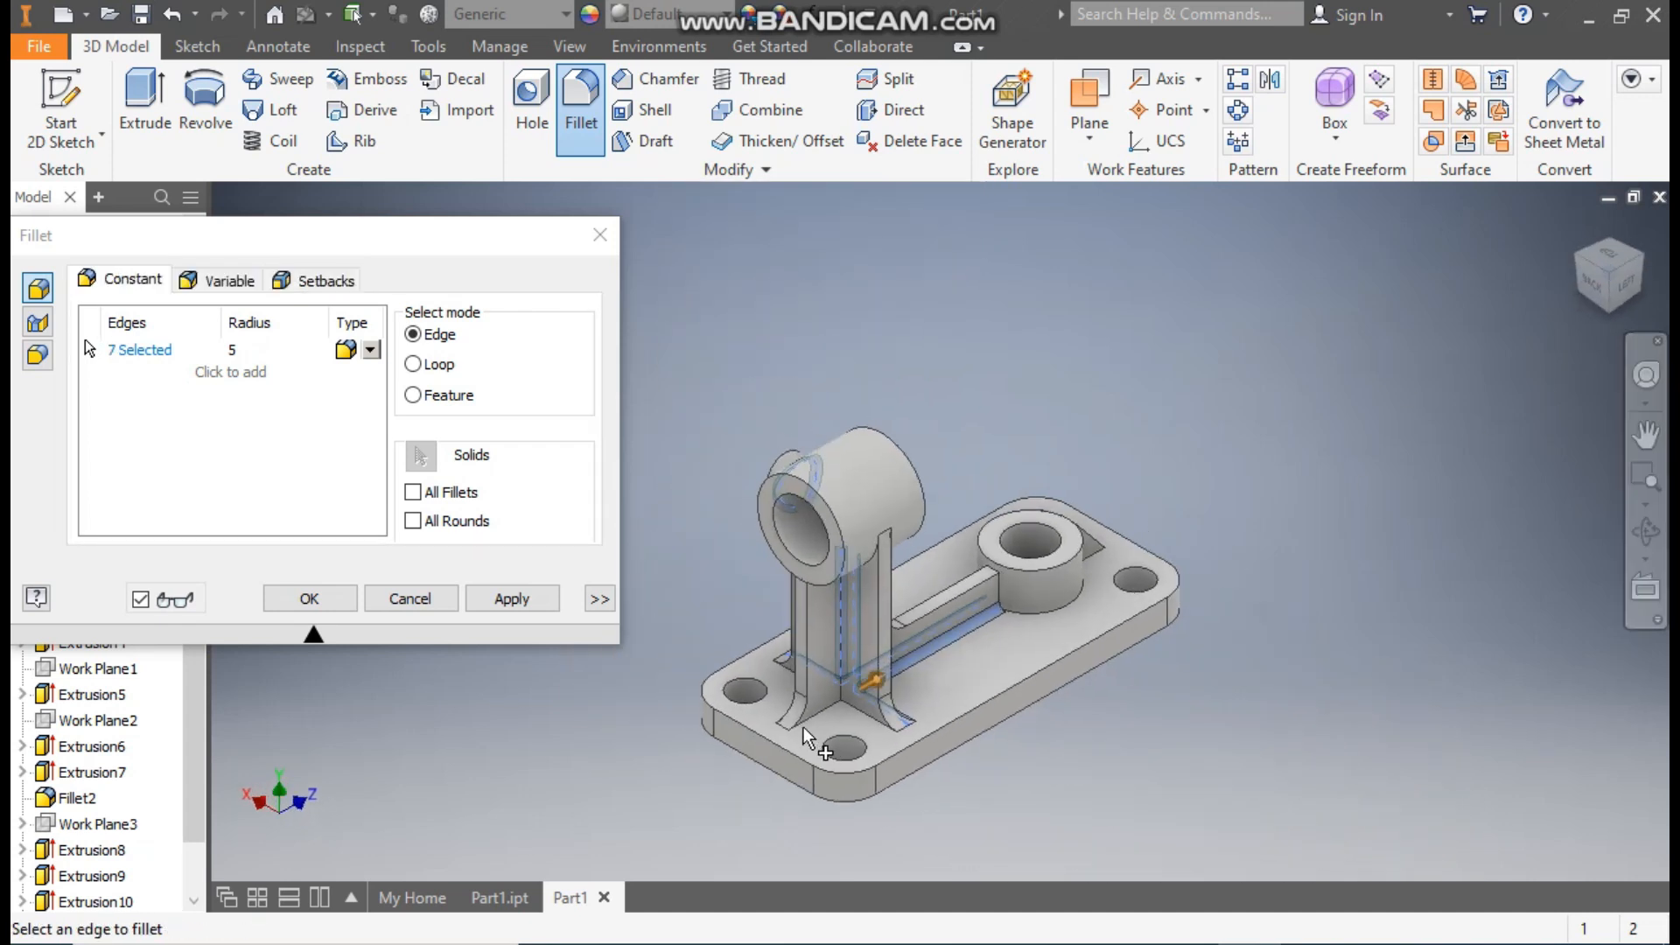
pyautogui.scroll(-5, 802, 726)
pyautogui.click(921, 690)
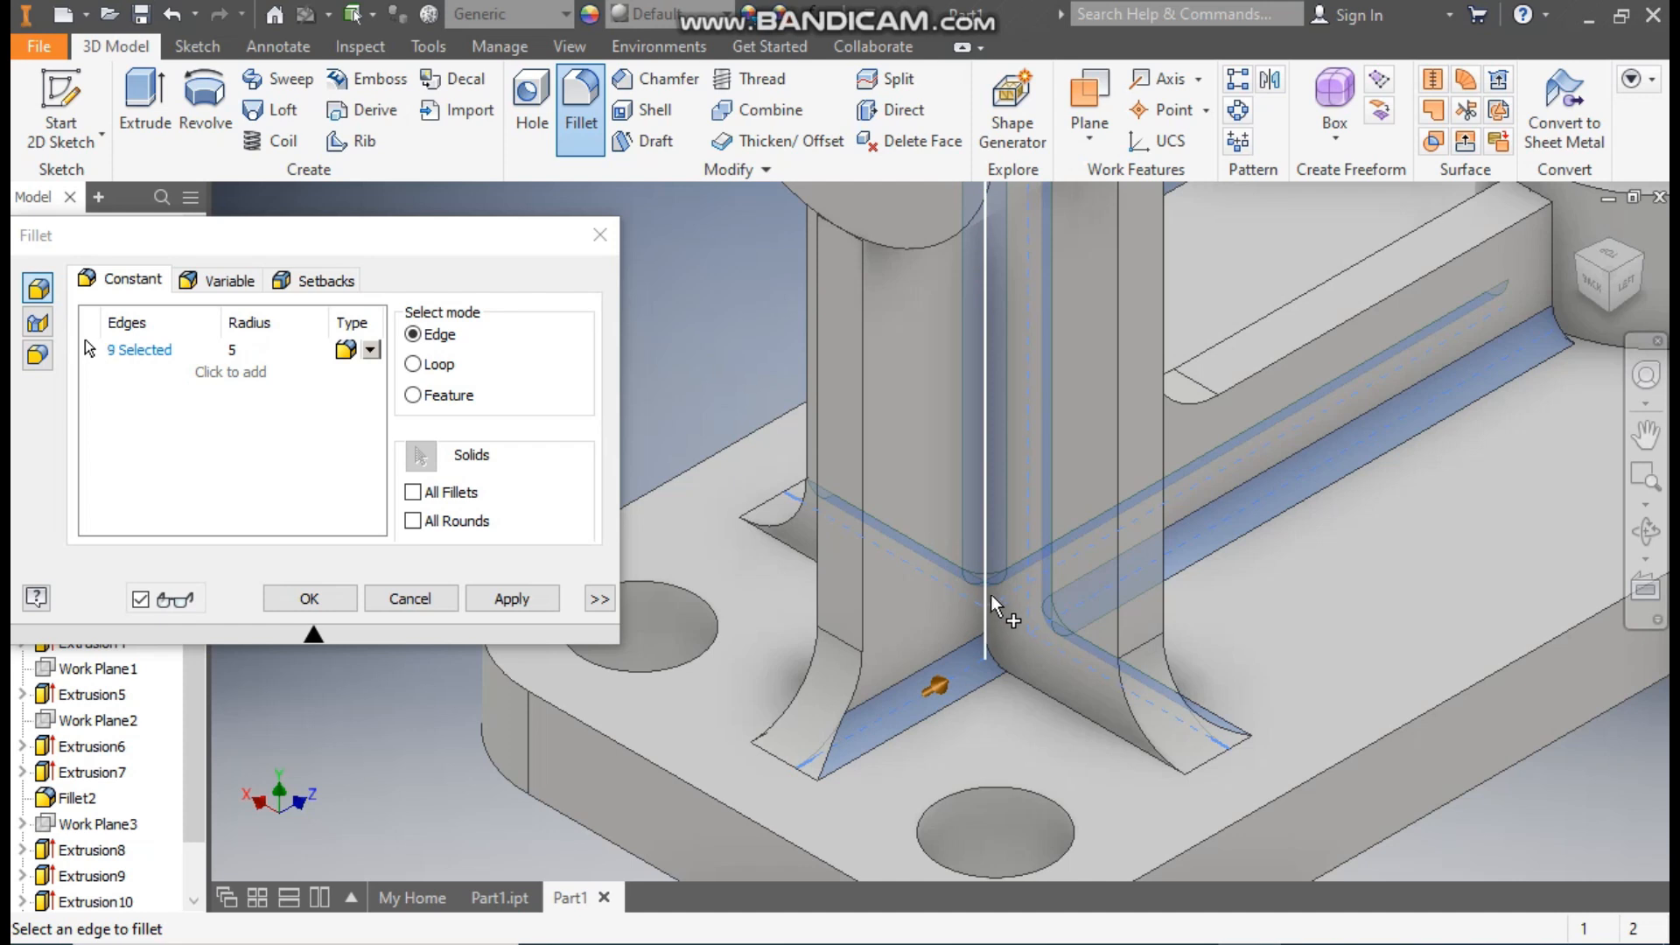
pyautogui.click(991, 597)
pyautogui.click(1034, 682)
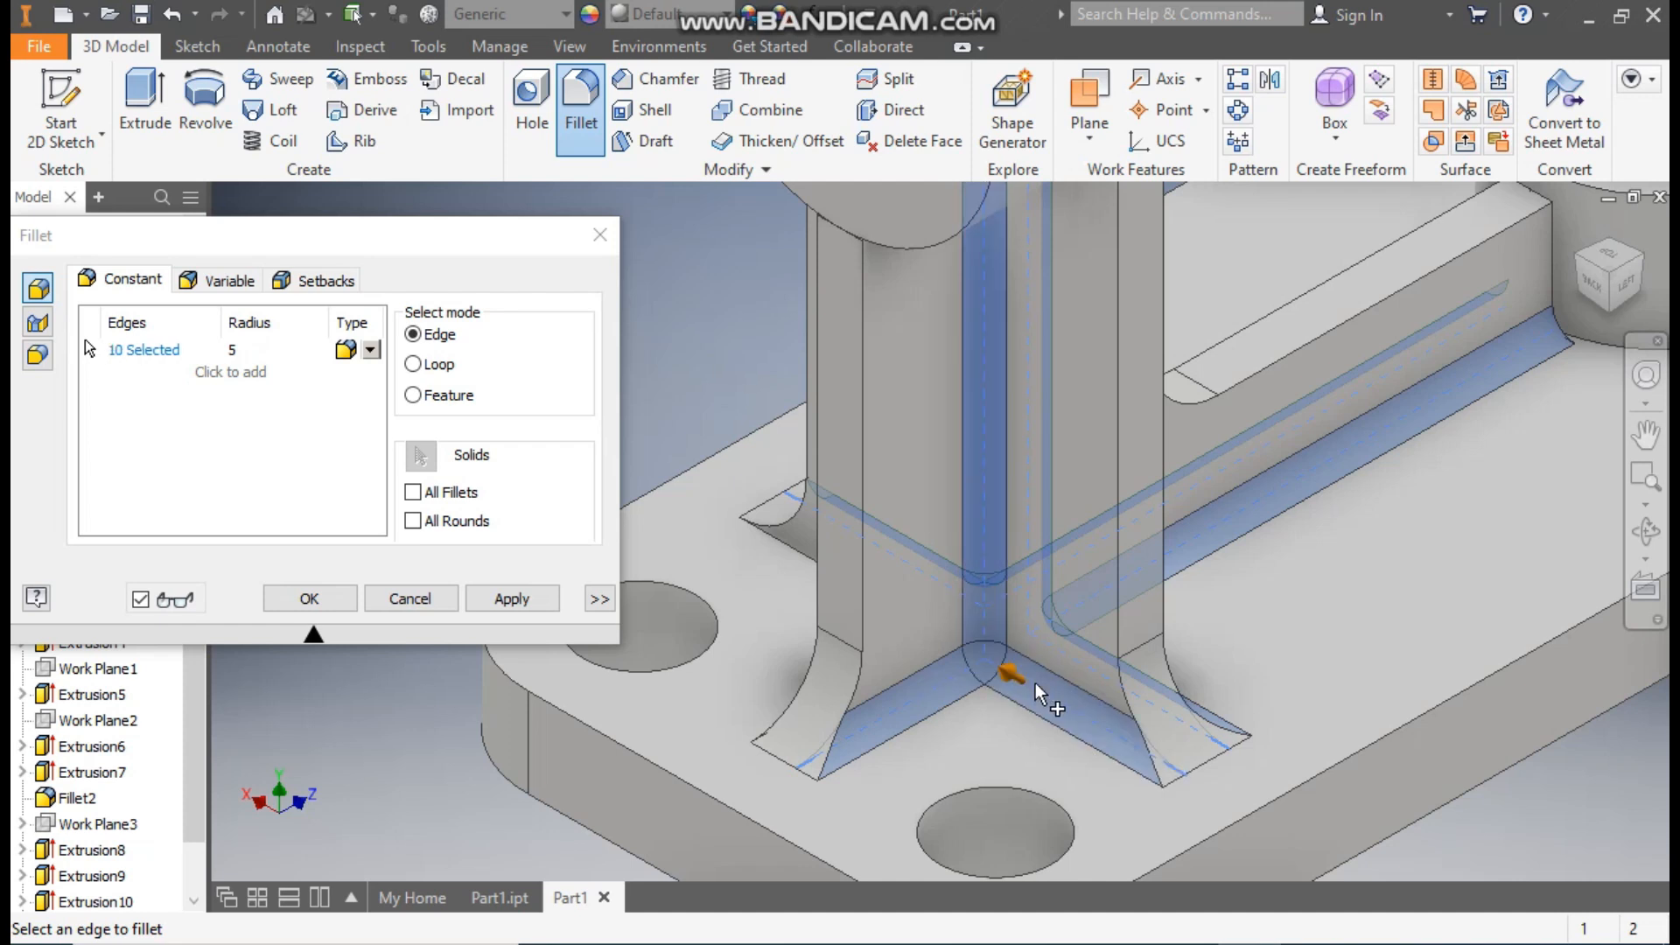
# Step: Add the rear vertical corner and its two rib-to-base edges on the side boss side, and create the 5 mm fillet
pyautogui.click(1576, 264)
pyautogui.scroll(3, 1044, 683)
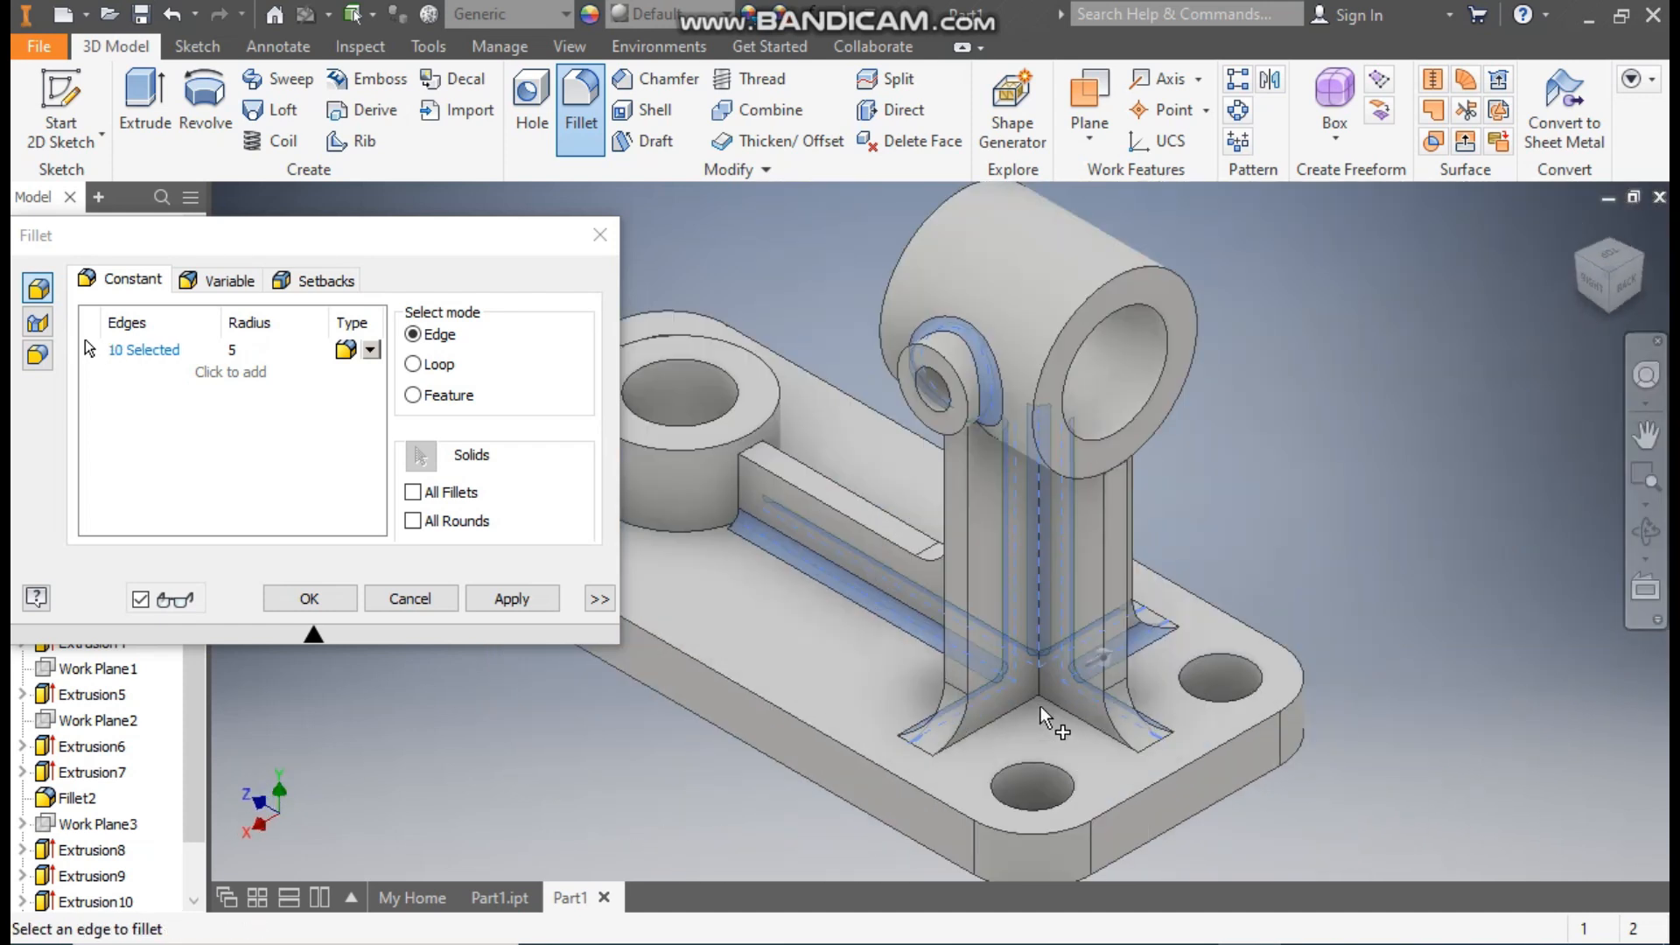
pyautogui.click(1023, 704)
pyautogui.click(1059, 706)
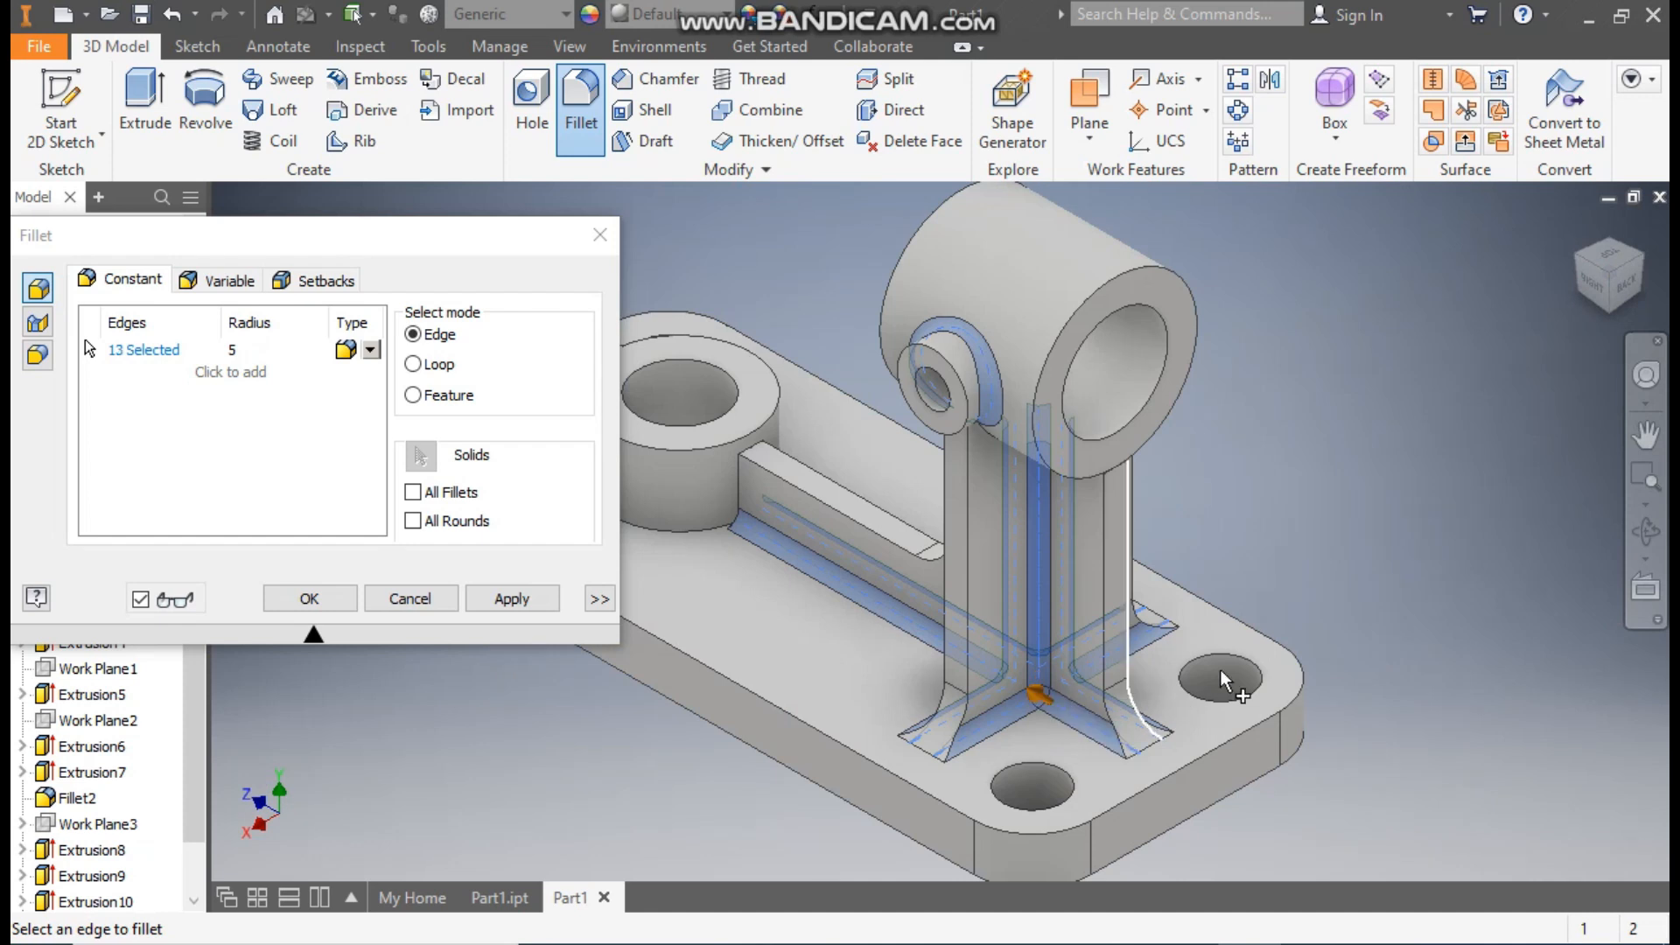
pyautogui.click(1571, 226)
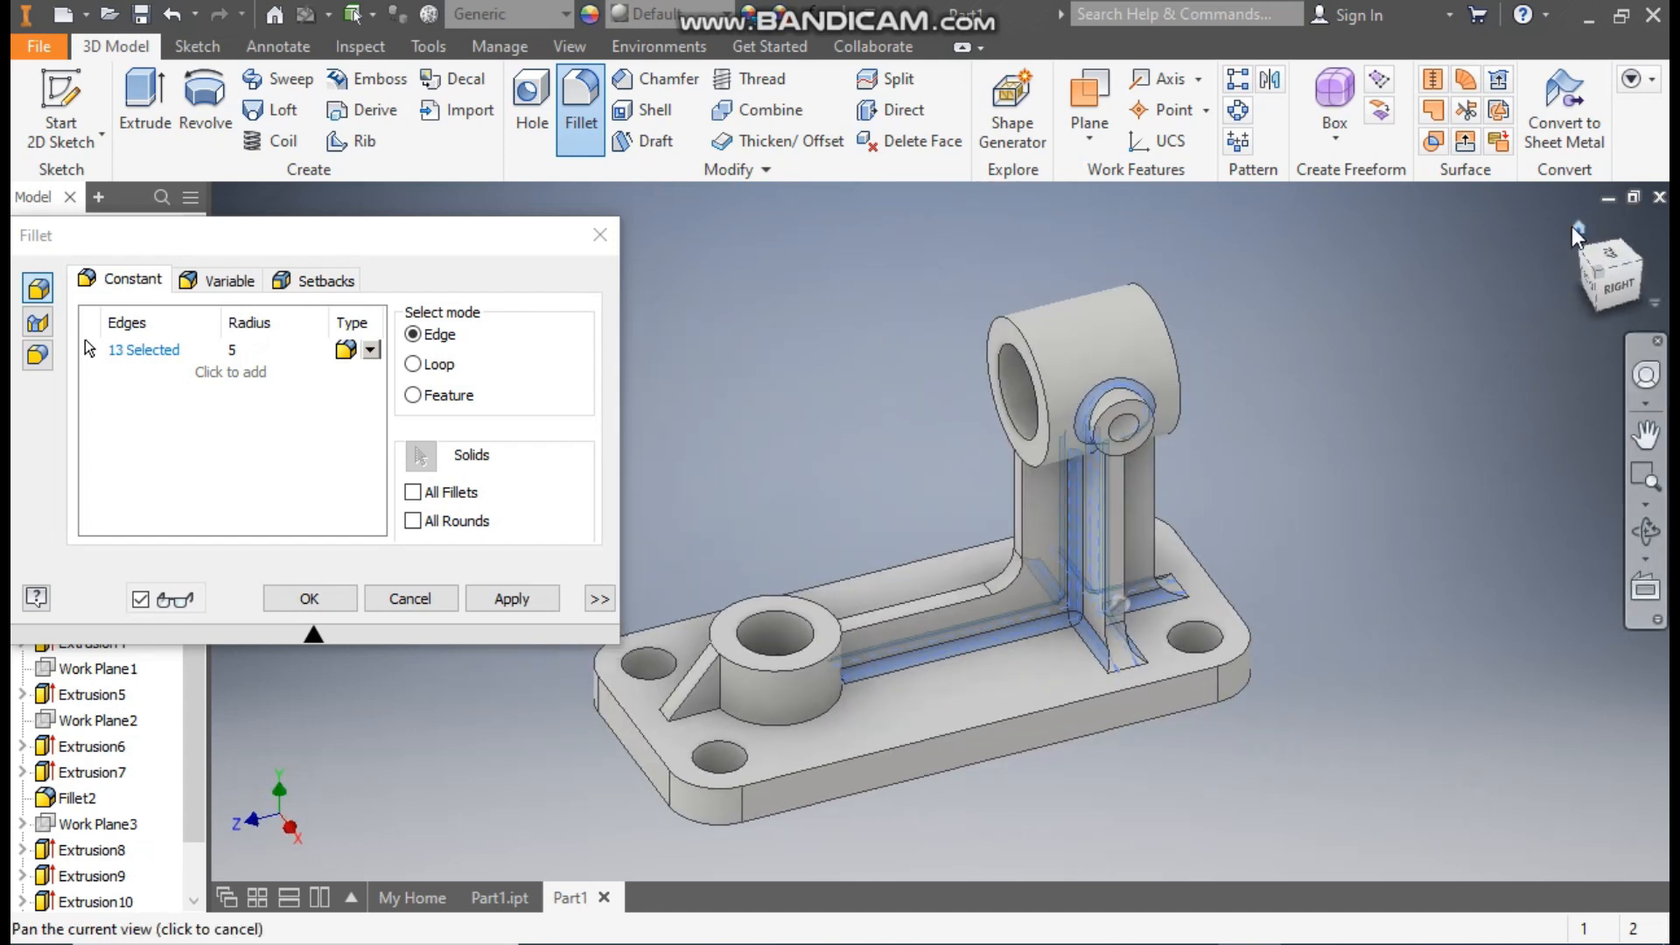
pyautogui.press('Return')
pyautogui.scroll(2, 1382, 479)
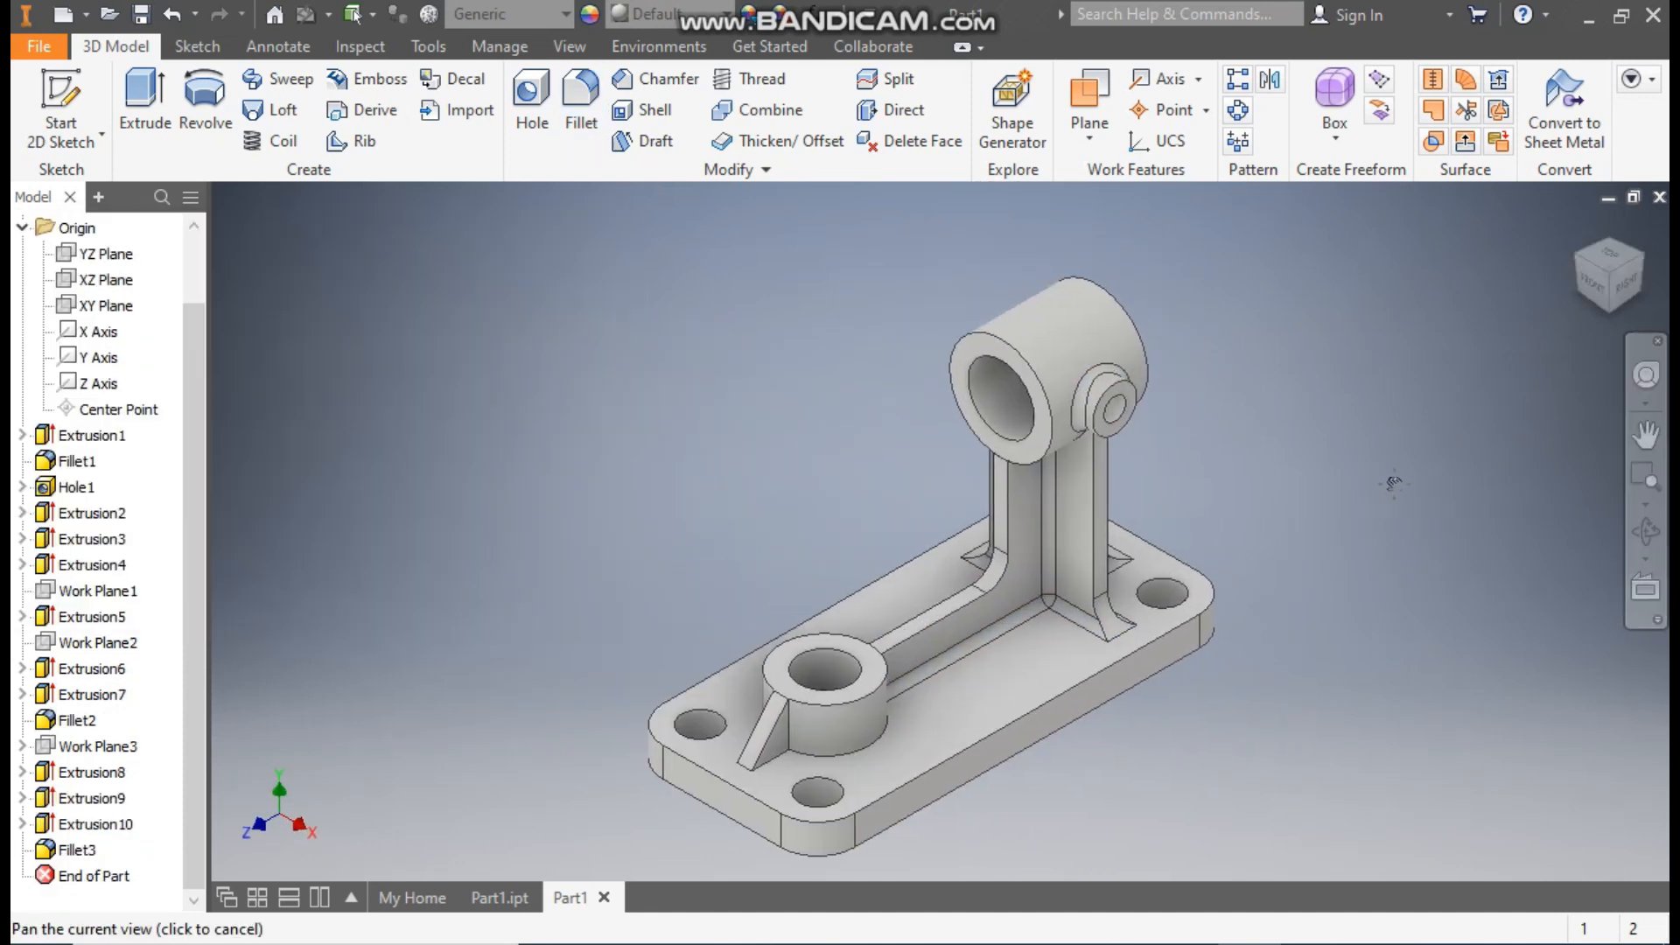
# Step: Set the whole part's appearance to Aluminum - Flat from the Inventor Material Library
pyautogui.click(692, 15)
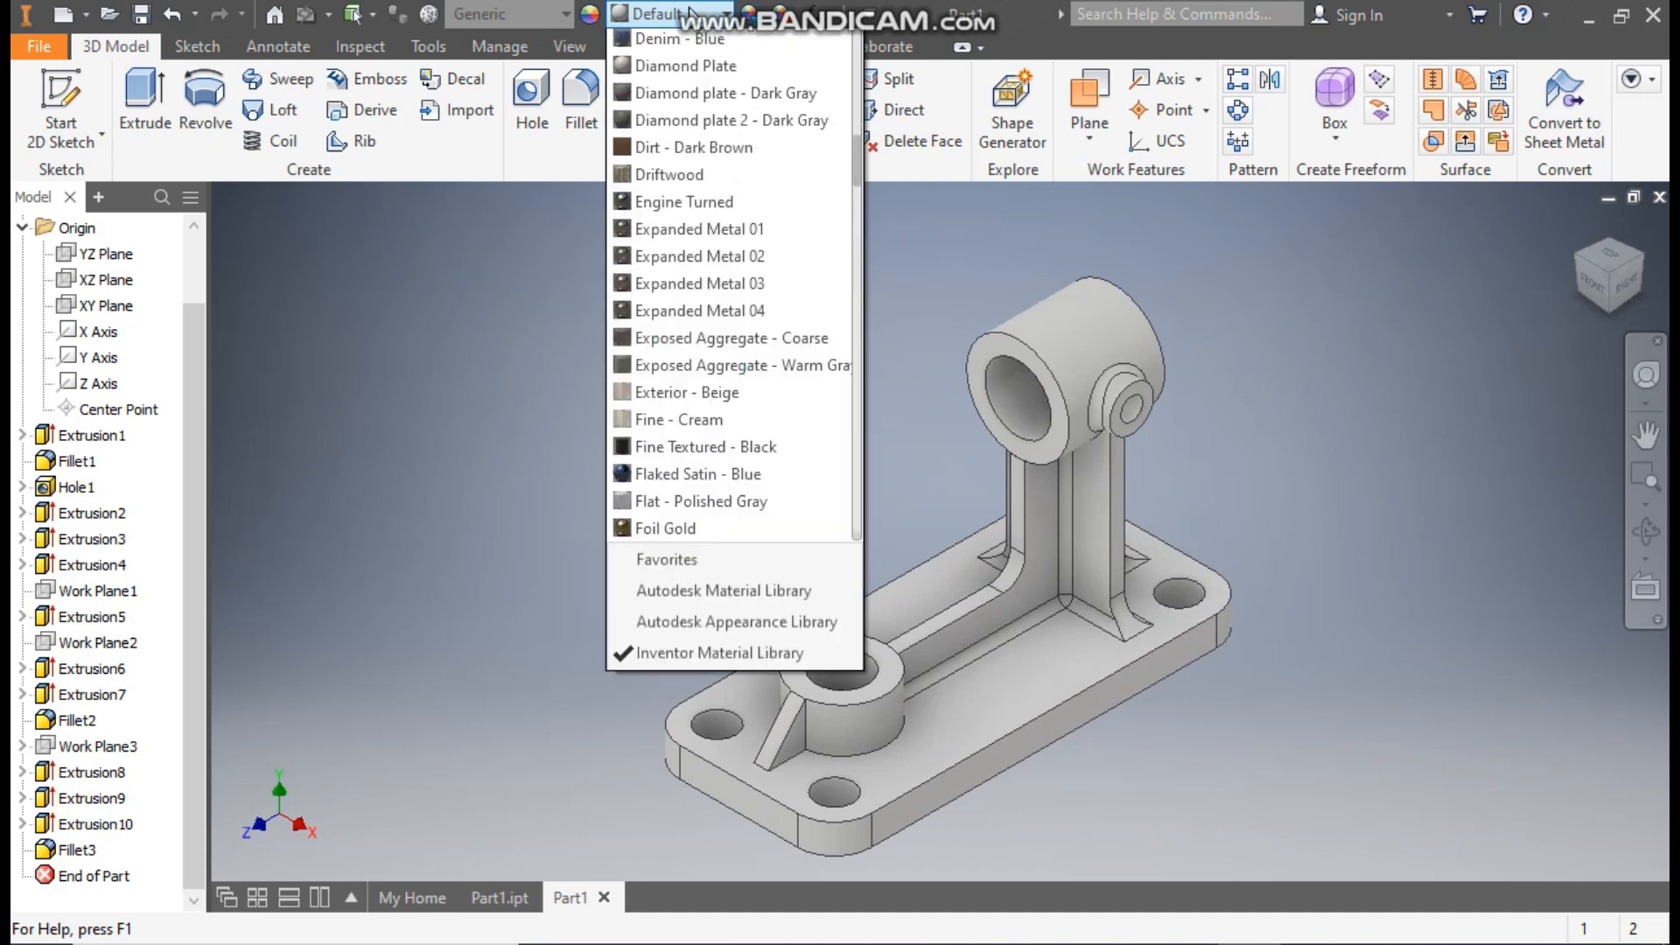
pyautogui.scroll(15, 717, 193)
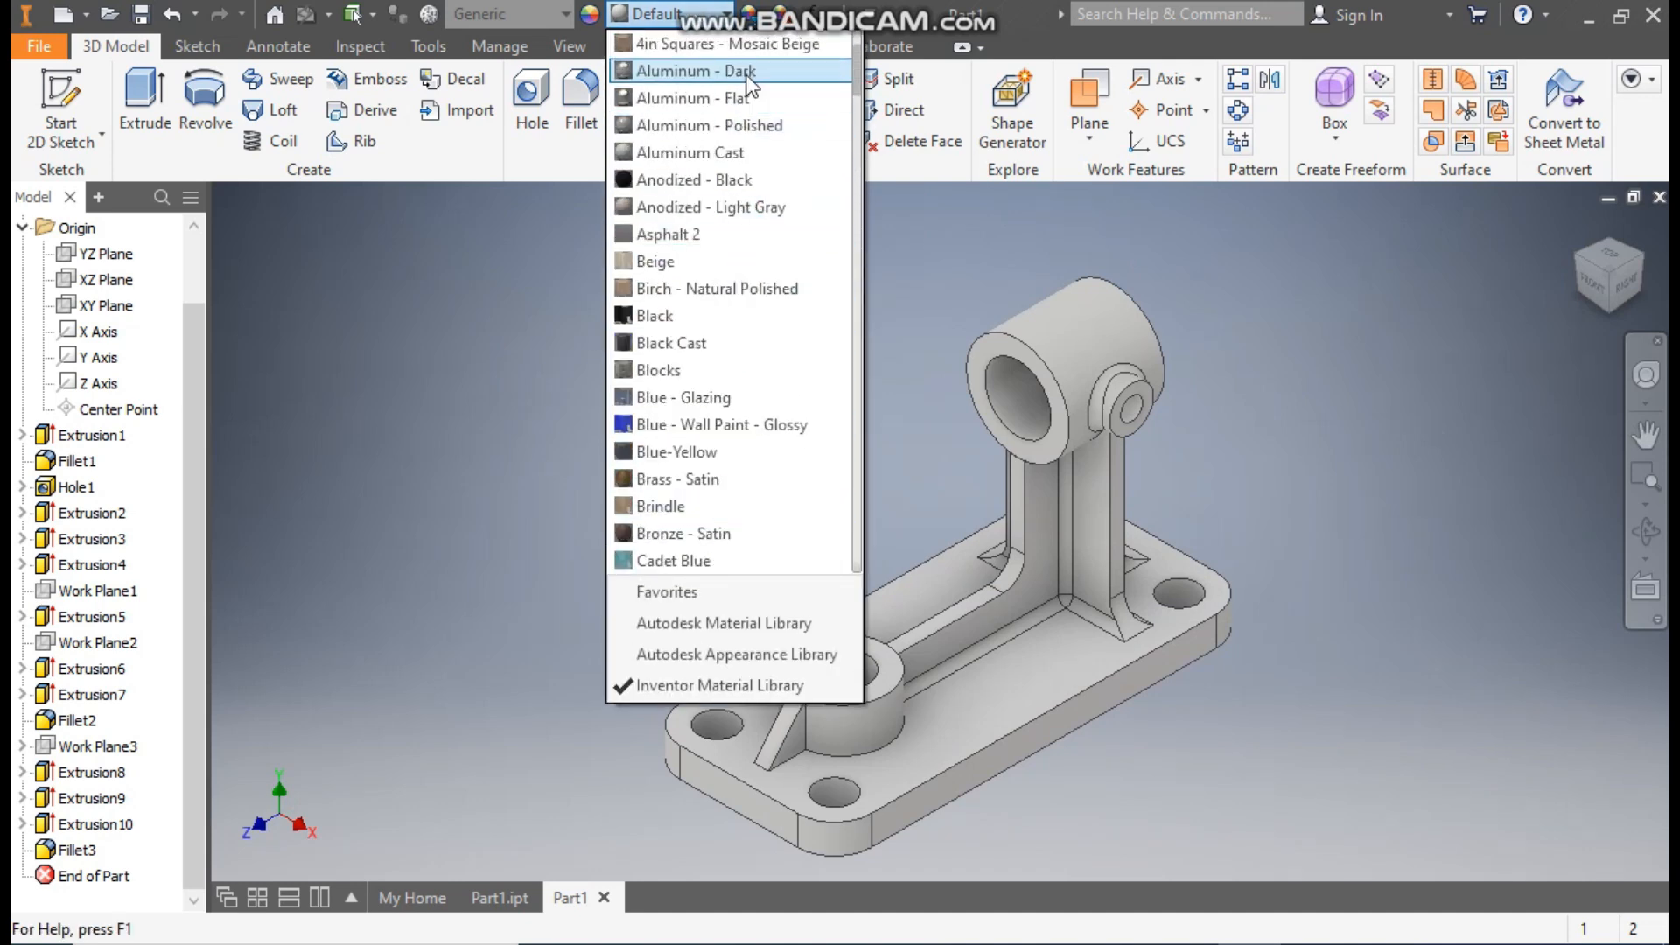
pyautogui.click(748, 99)
pyautogui.moveTo(674, 402); pyautogui.dragTo(768, 329, button='middle')
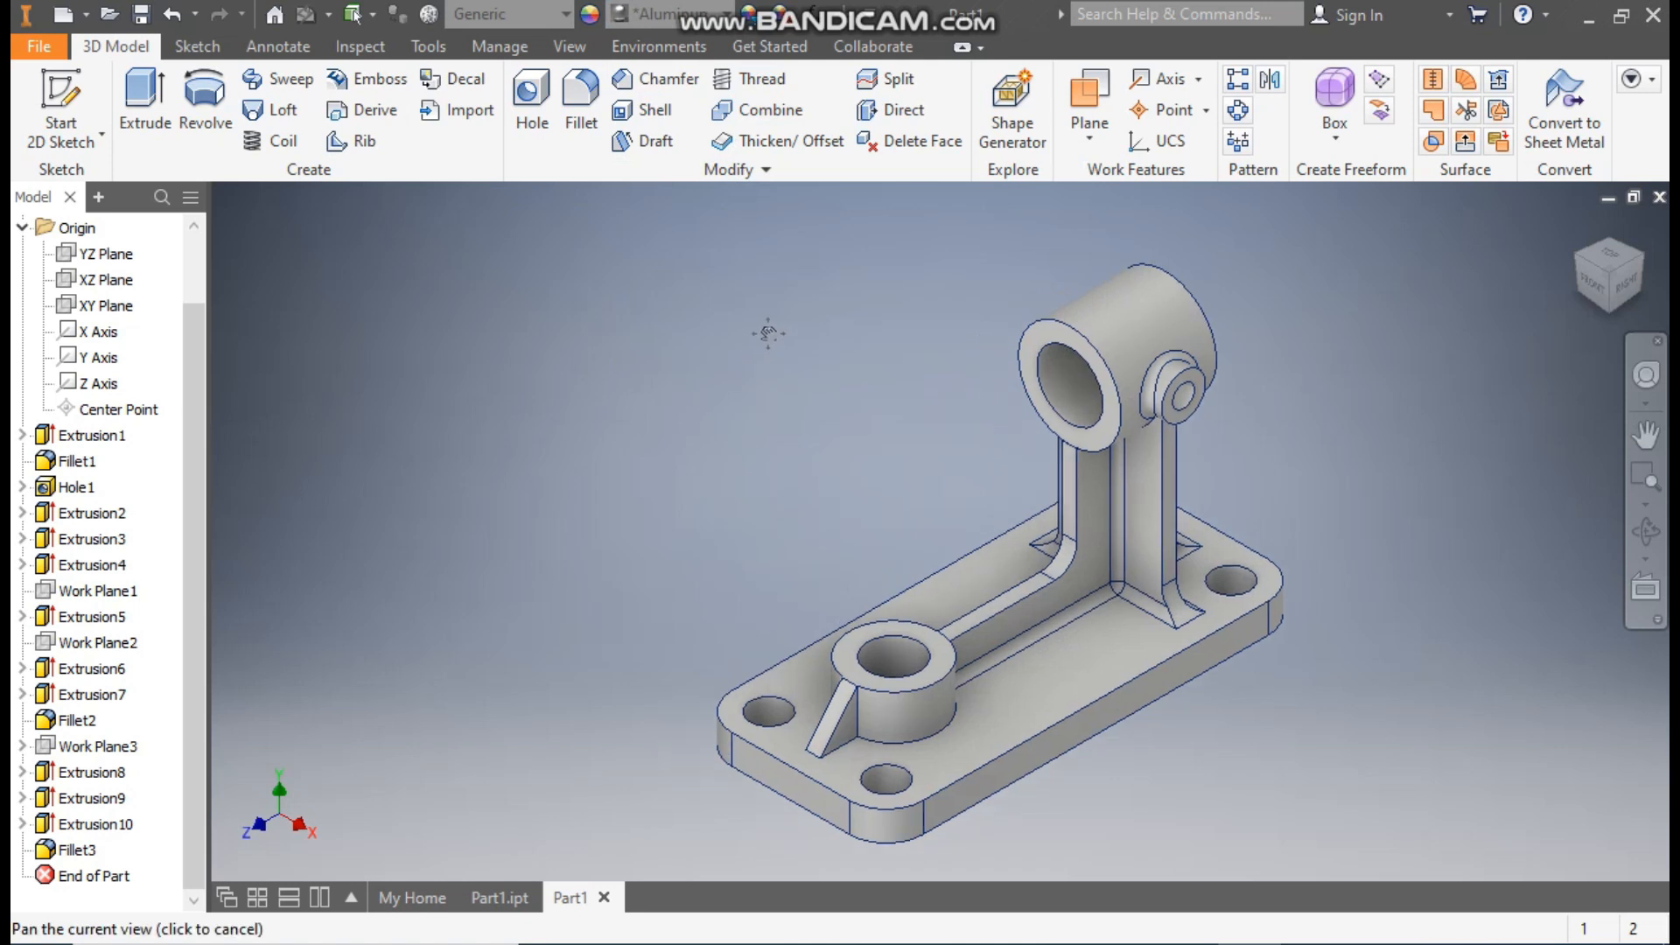